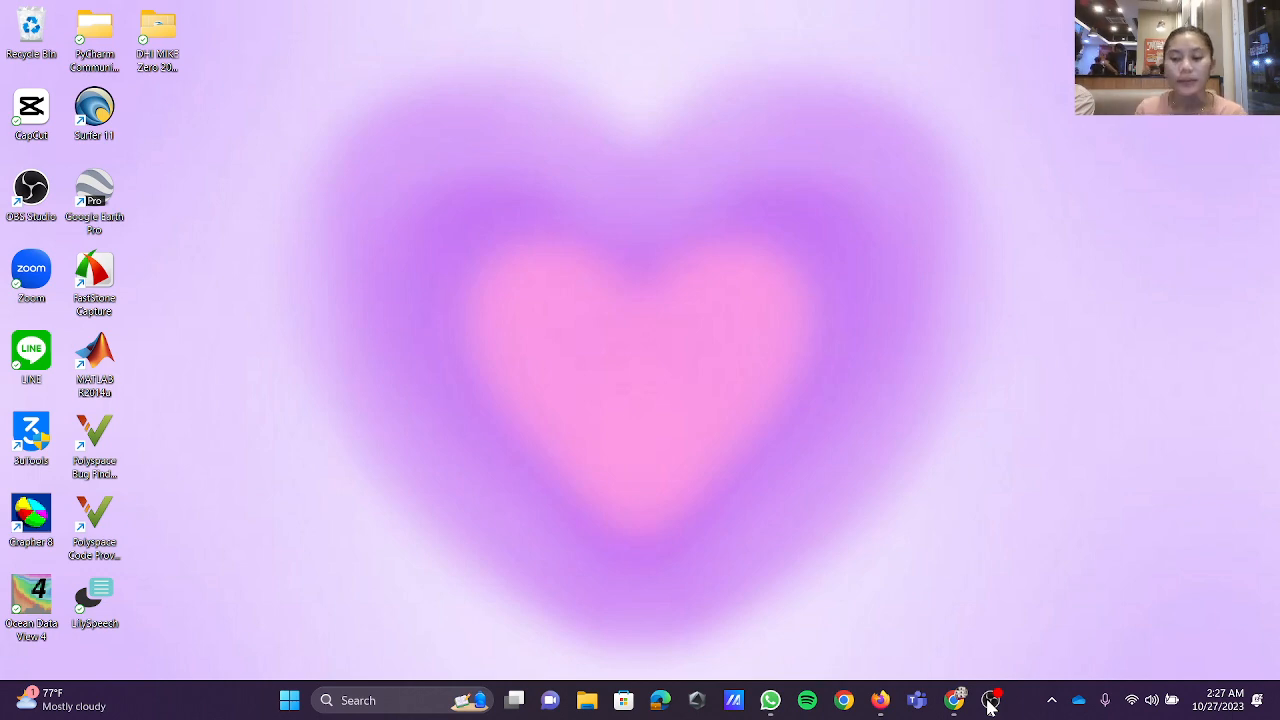
# Step: Open the Climate Data Store homepage from the Google results, view the account's profile page, and return to the homepage
pyautogui.click(957, 703)
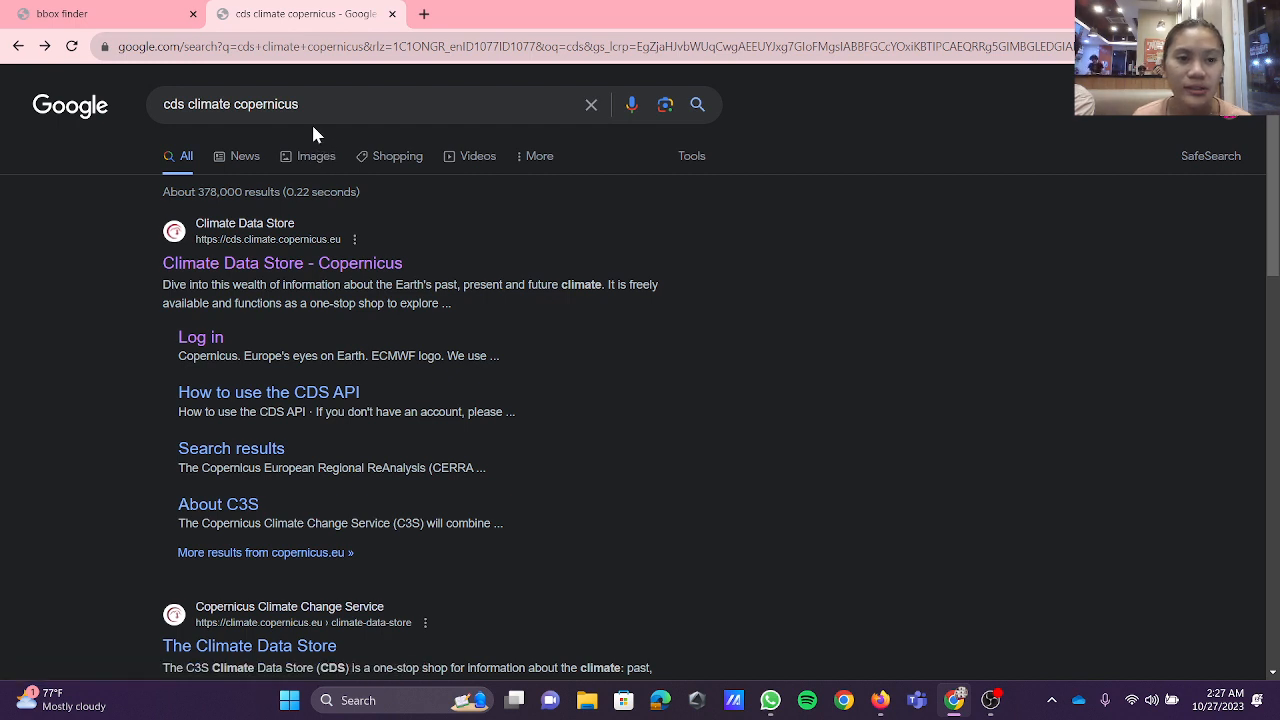
pyautogui.click(283, 266)
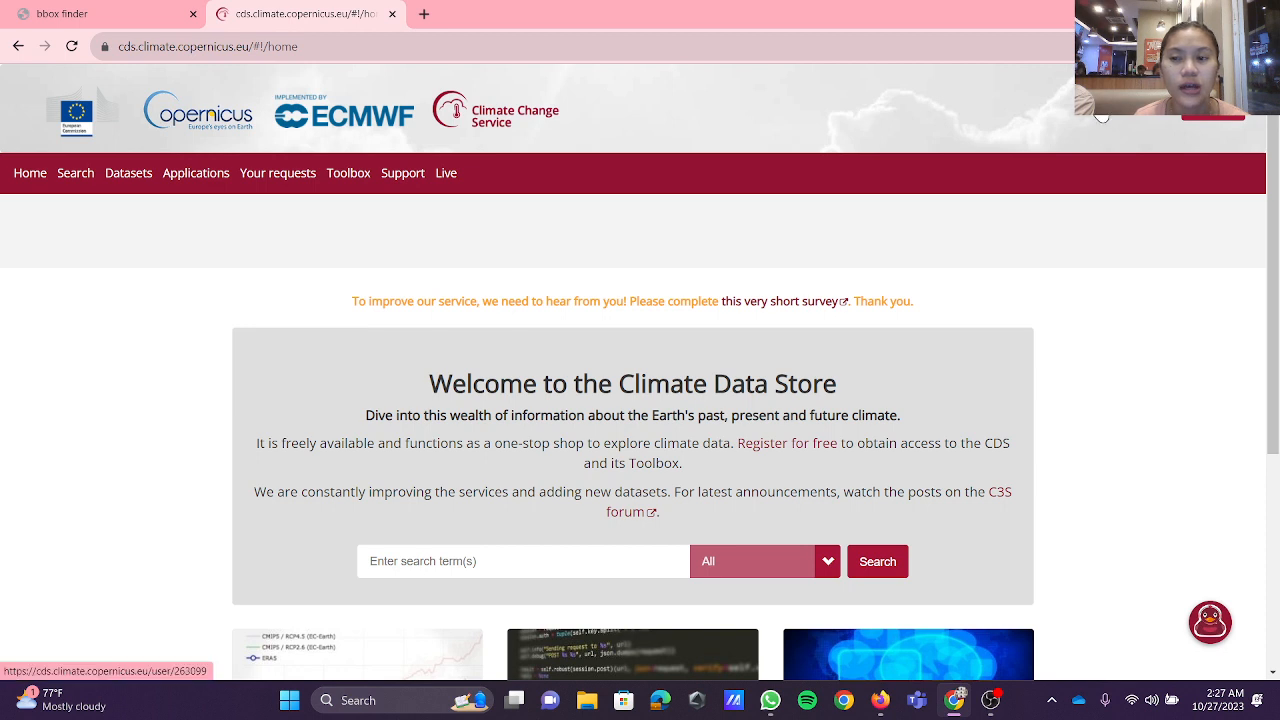
pyautogui.click(1101, 117)
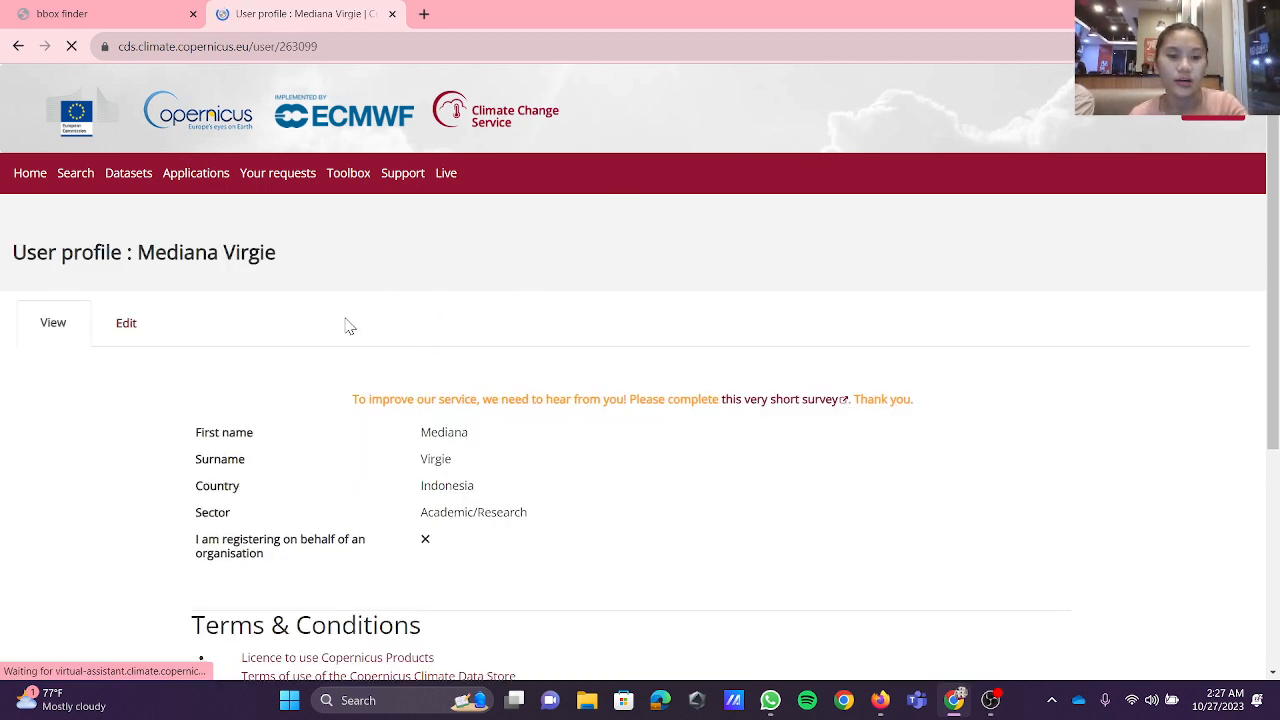
pyautogui.click(18, 46)
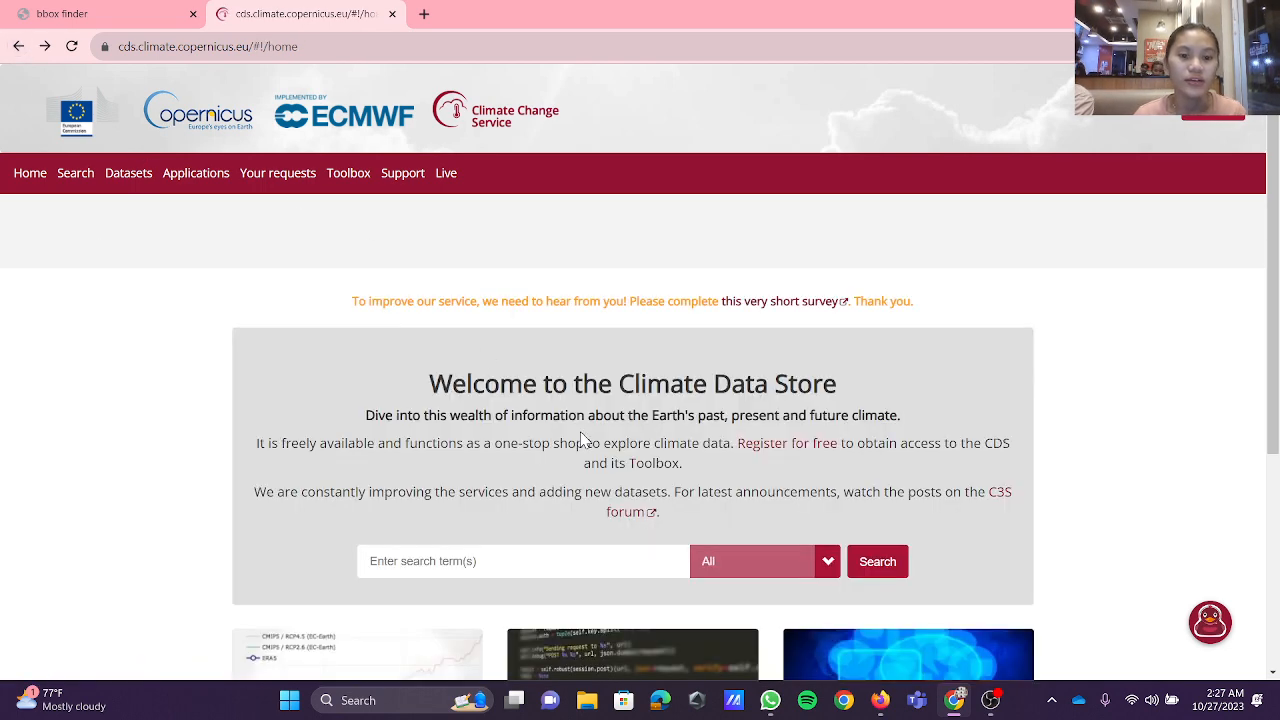
# Step: Search the Climate Data Store for "era5 hourly data on single level from 1940 to present"
pyautogui.scroll(-2, 578, 575)
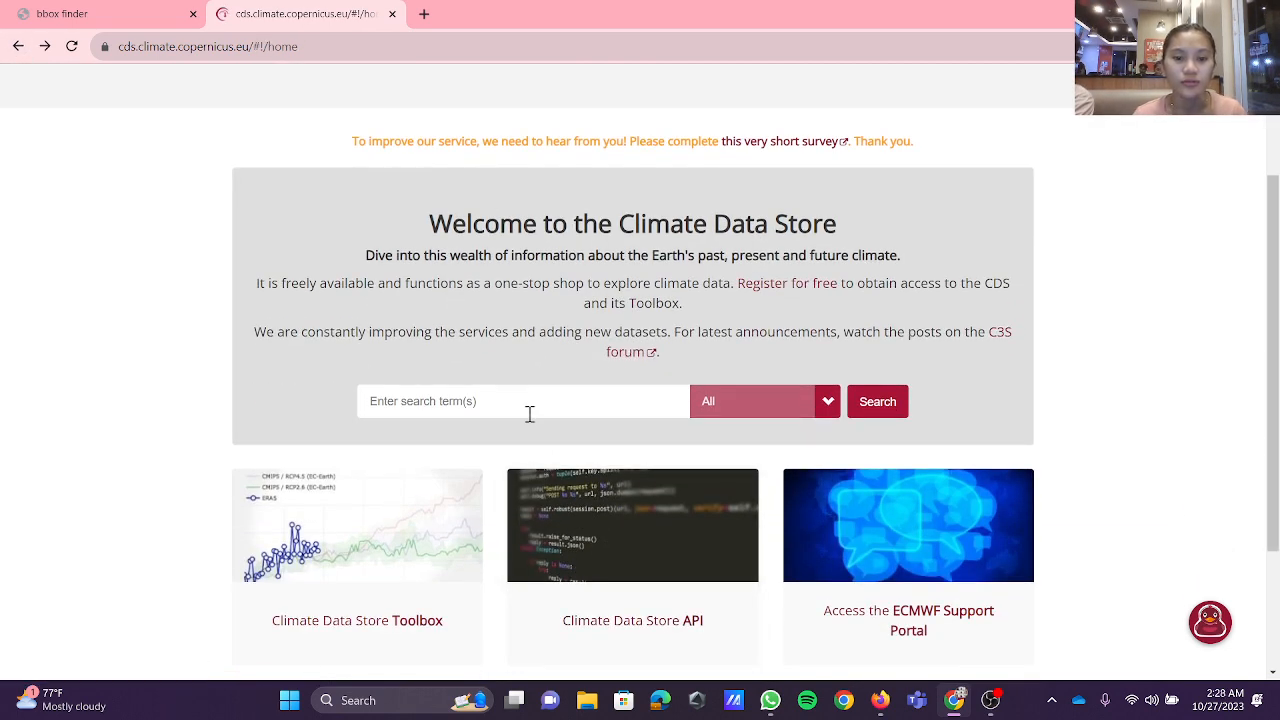
pyautogui.click(526, 413)
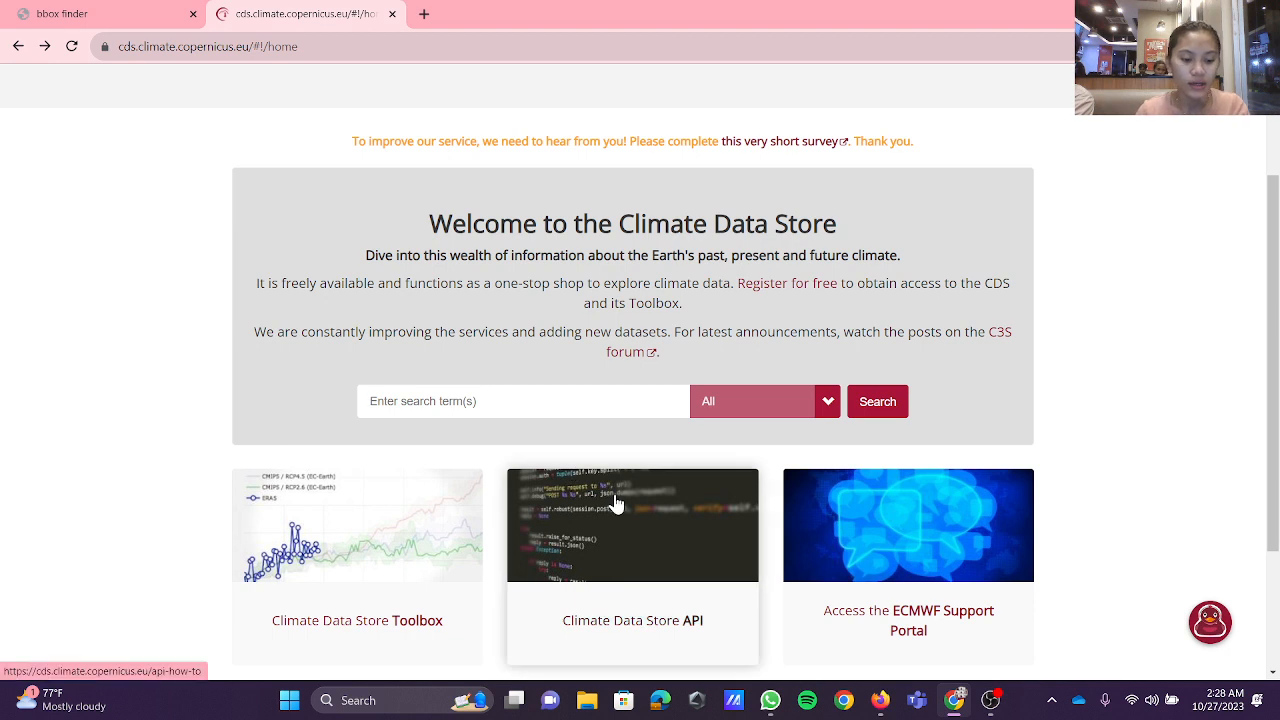
pyautogui.write('era')
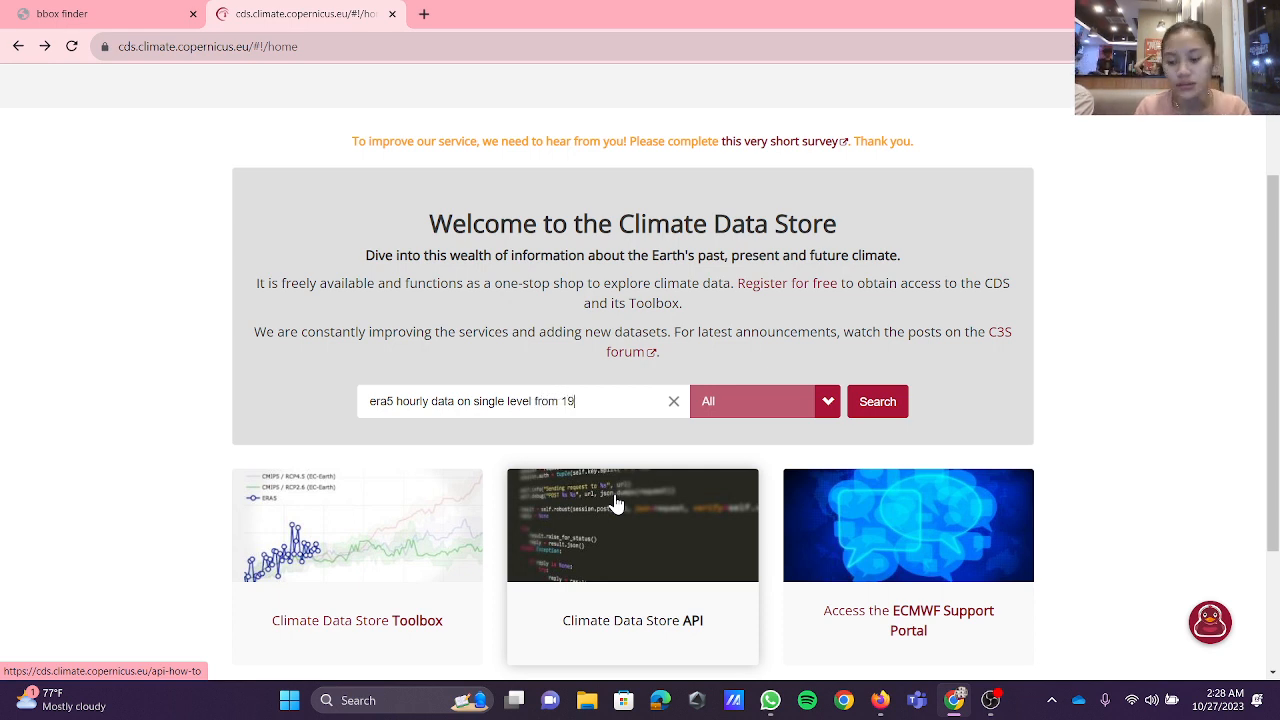
pyautogui.write('40 to pre')
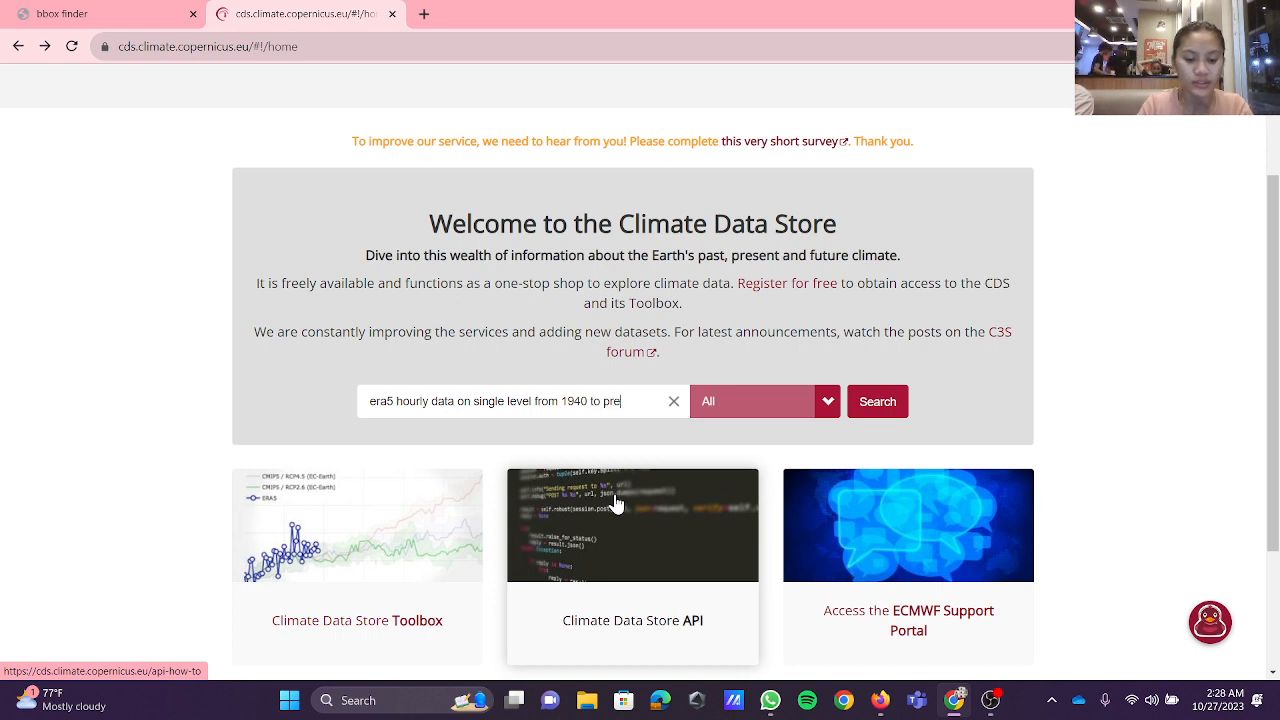
pyautogui.write('sent')
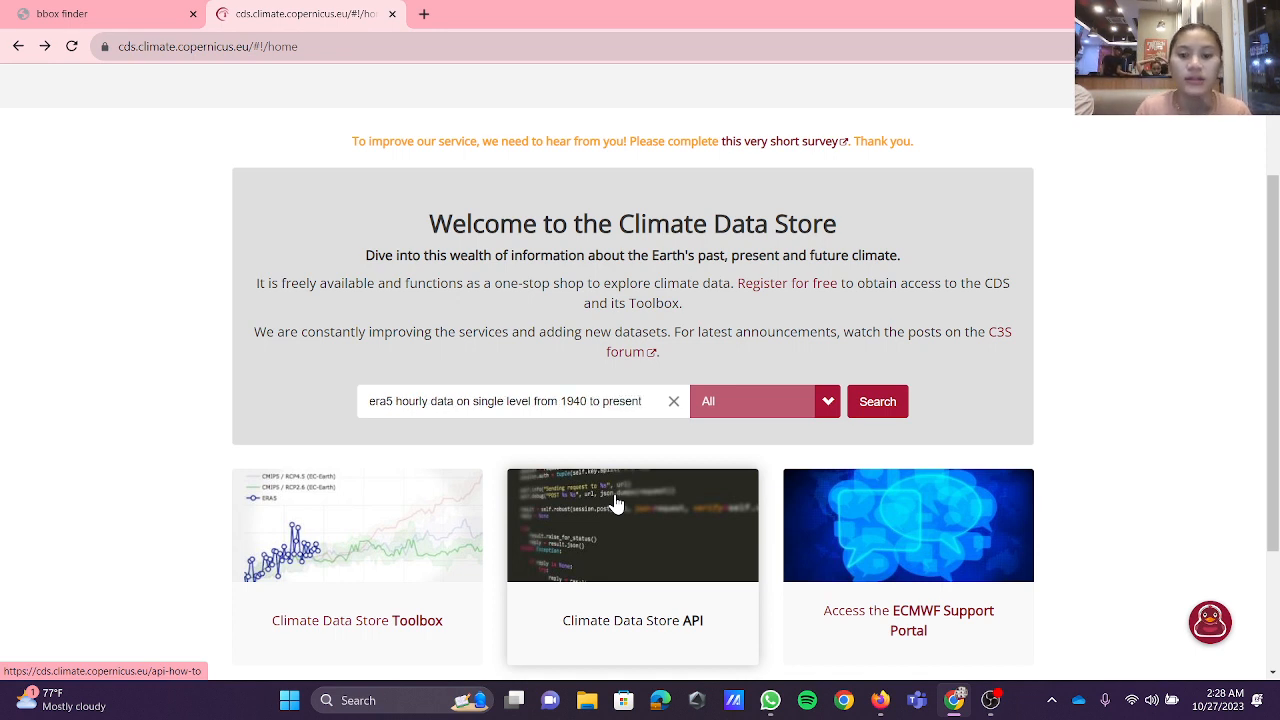
pyautogui.click(878, 404)
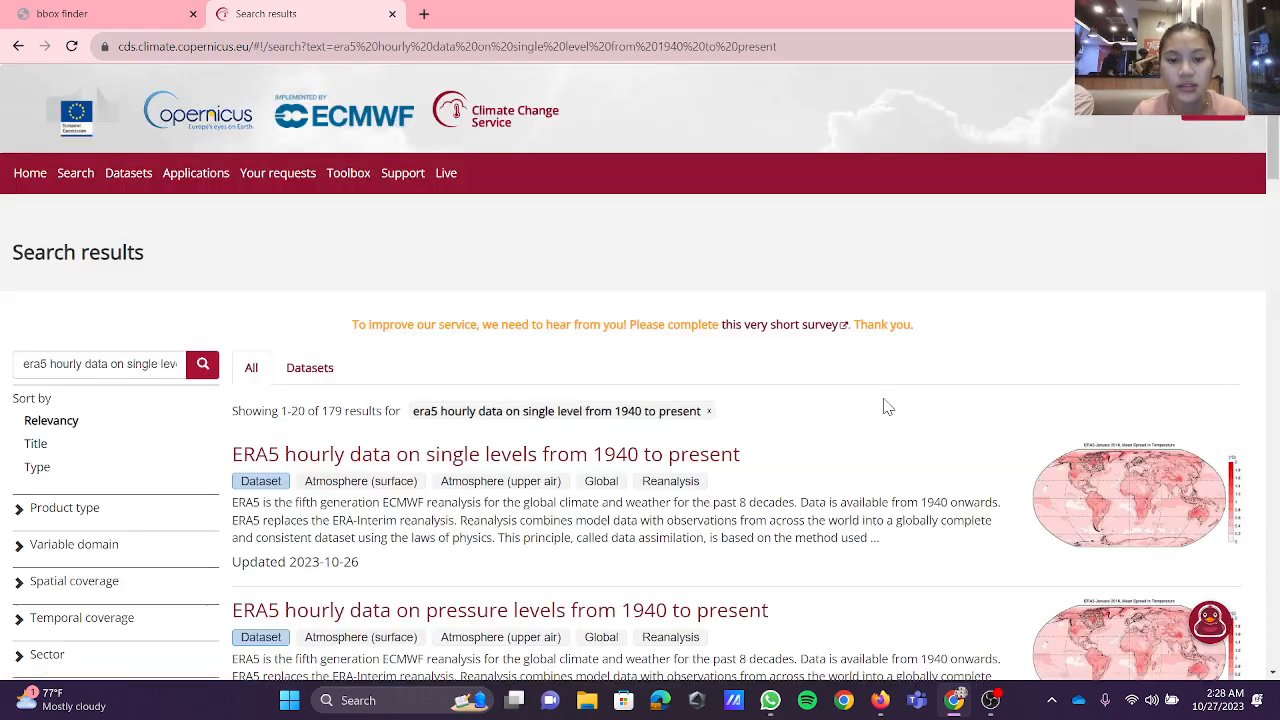
# Step: Open the download form of the "ERA5 hourly data on single levels from 1940 to present" dataset
pyautogui.scroll(-3, 449, 429)
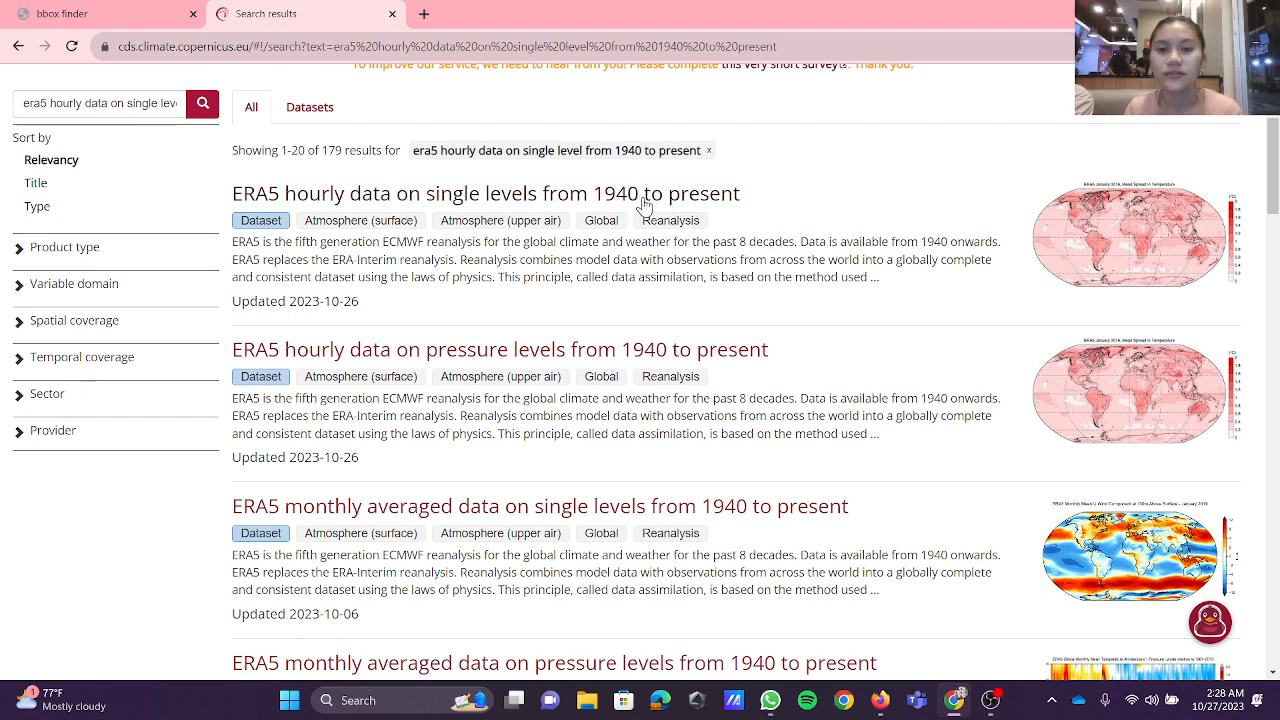
pyautogui.click(708, 200)
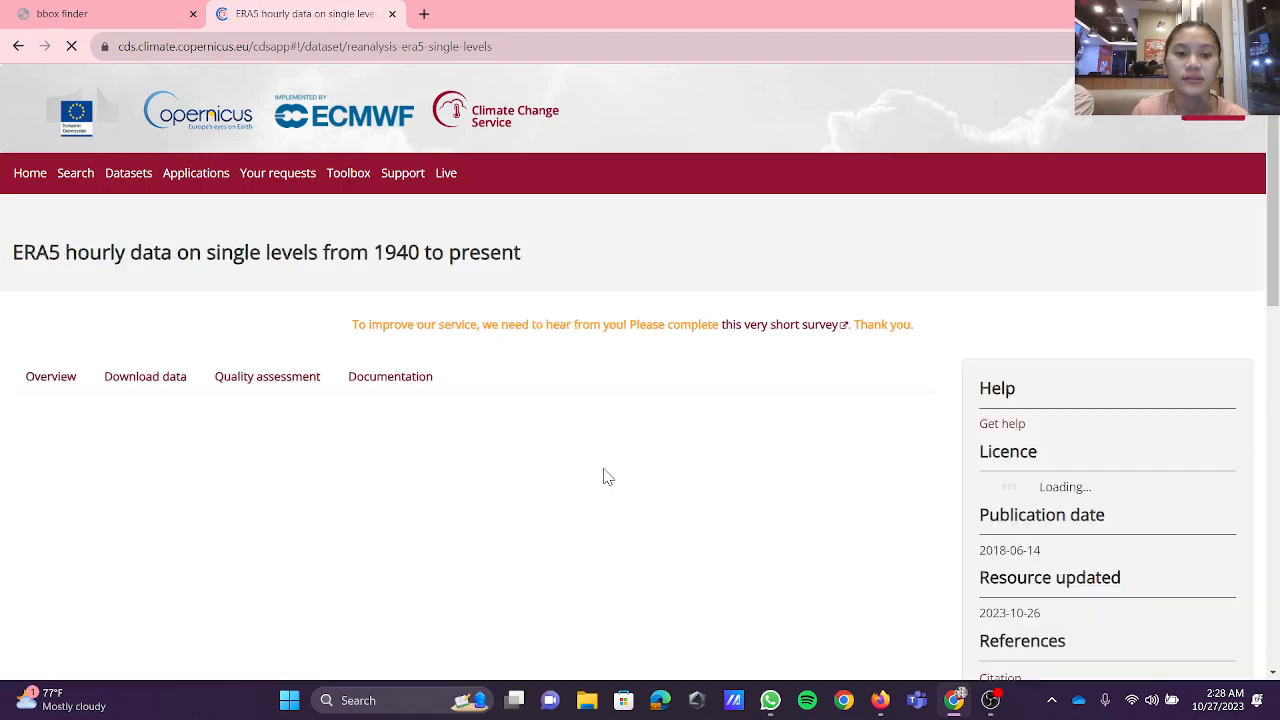
pyautogui.scroll(-2, 603, 477)
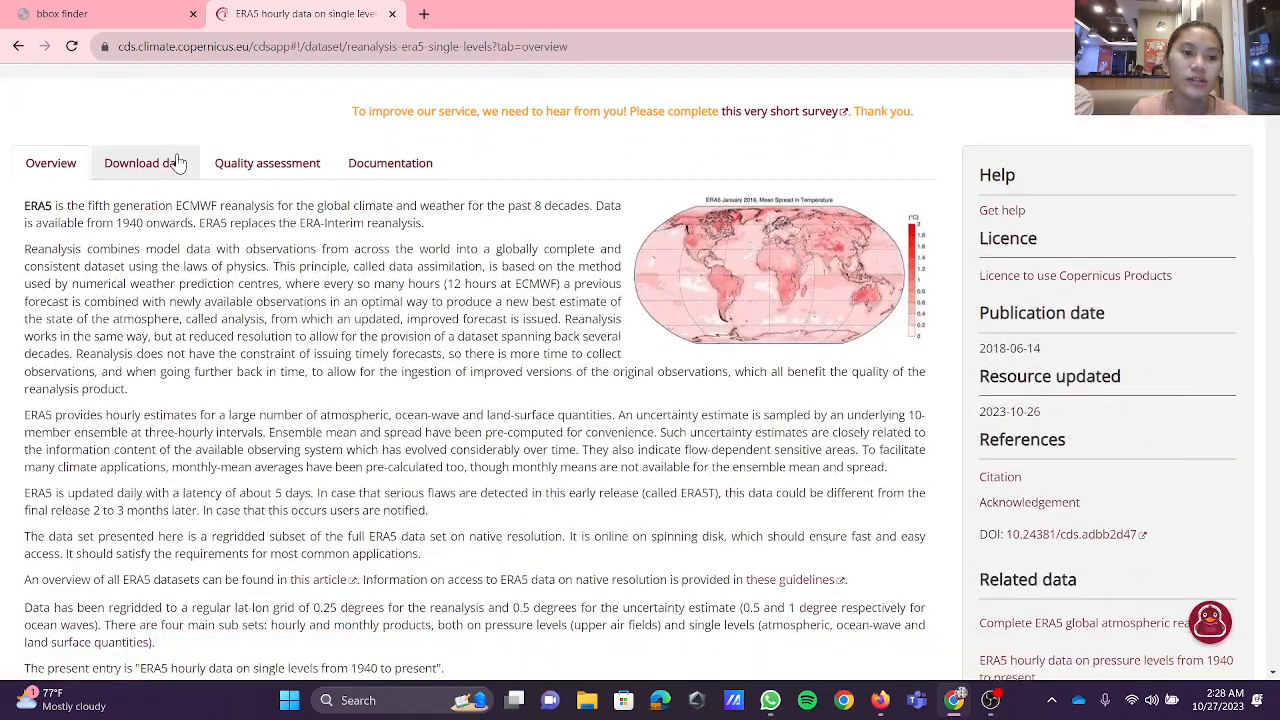
pyautogui.click(175, 163)
# Step: Review the product type, wind variable and year selections in the dataset's download form
pyautogui.scroll(-2, 423, 286)
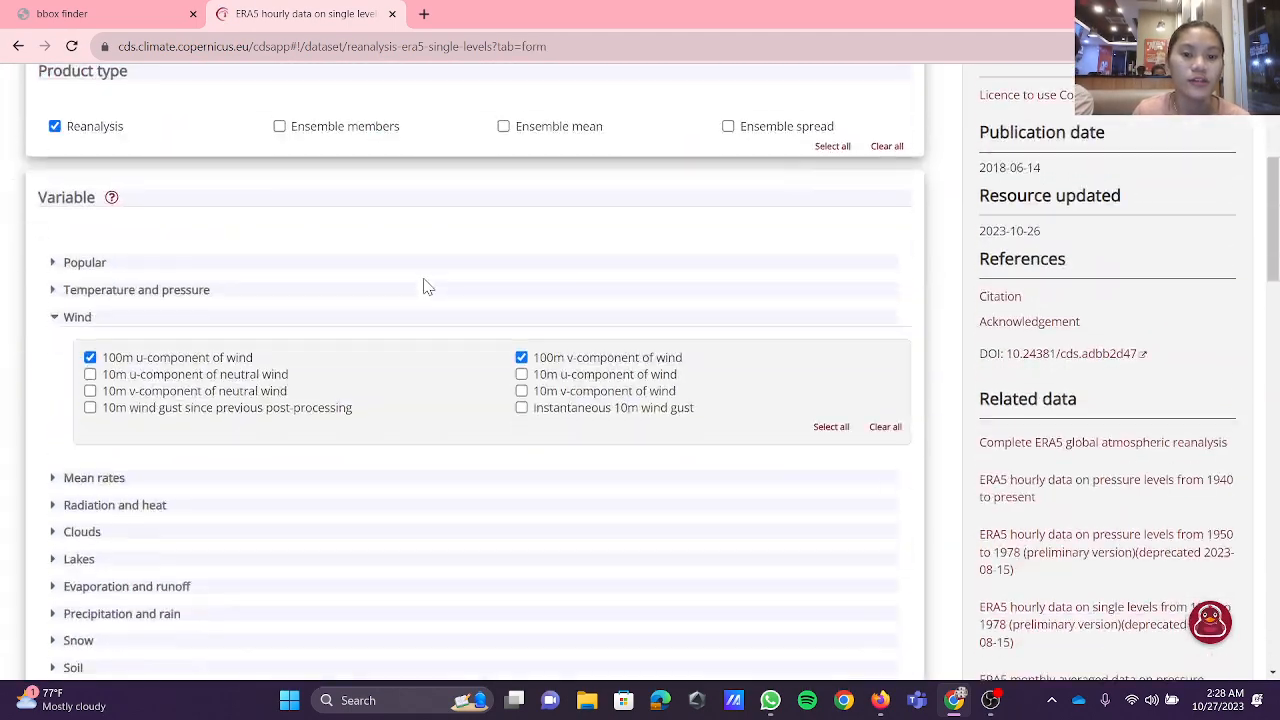
pyautogui.scroll(1, 423, 285)
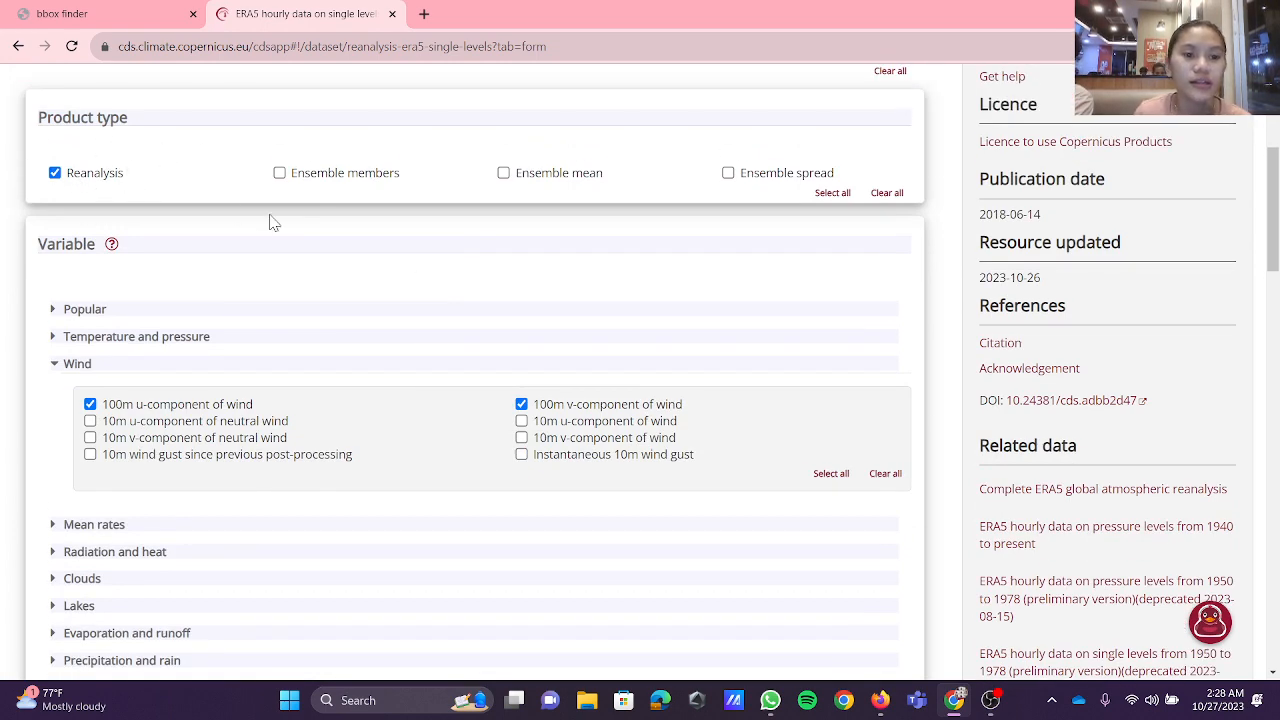
pyautogui.scroll(-2, 271, 217)
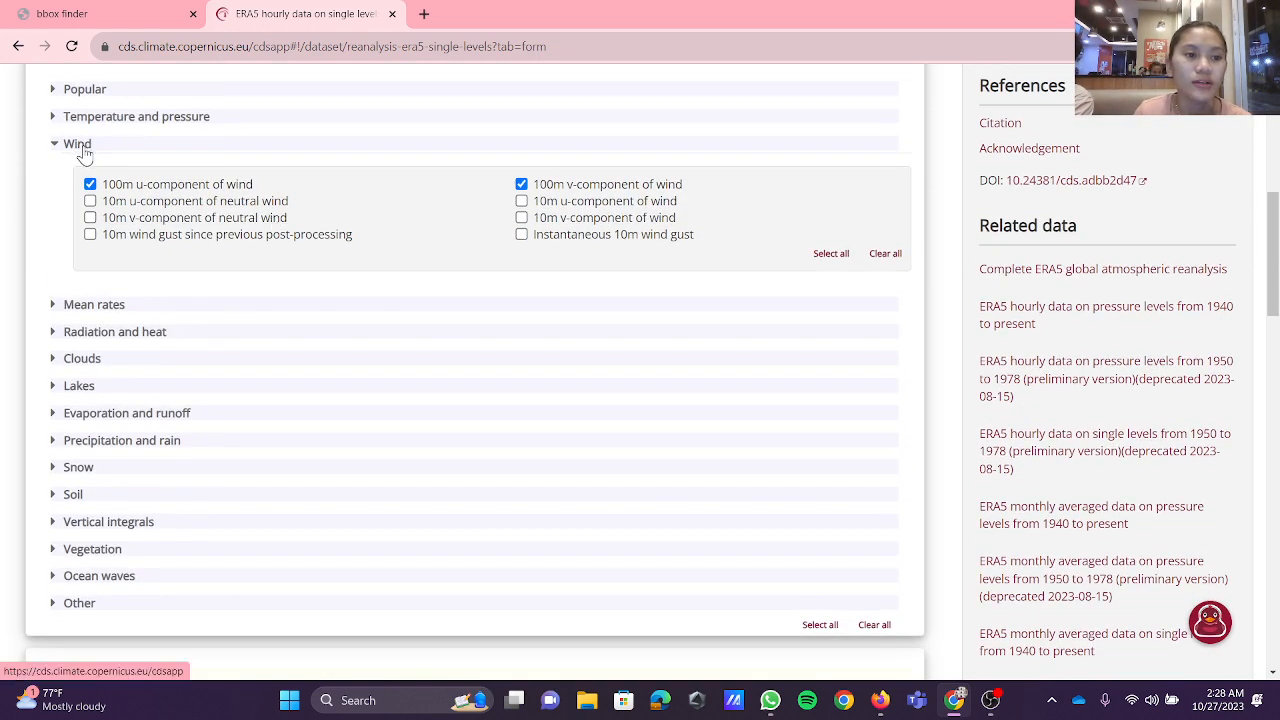
pyautogui.scroll(2, 86, 155)
pyautogui.scroll(-1, 86, 155)
pyautogui.scroll(-1, 90, 160)
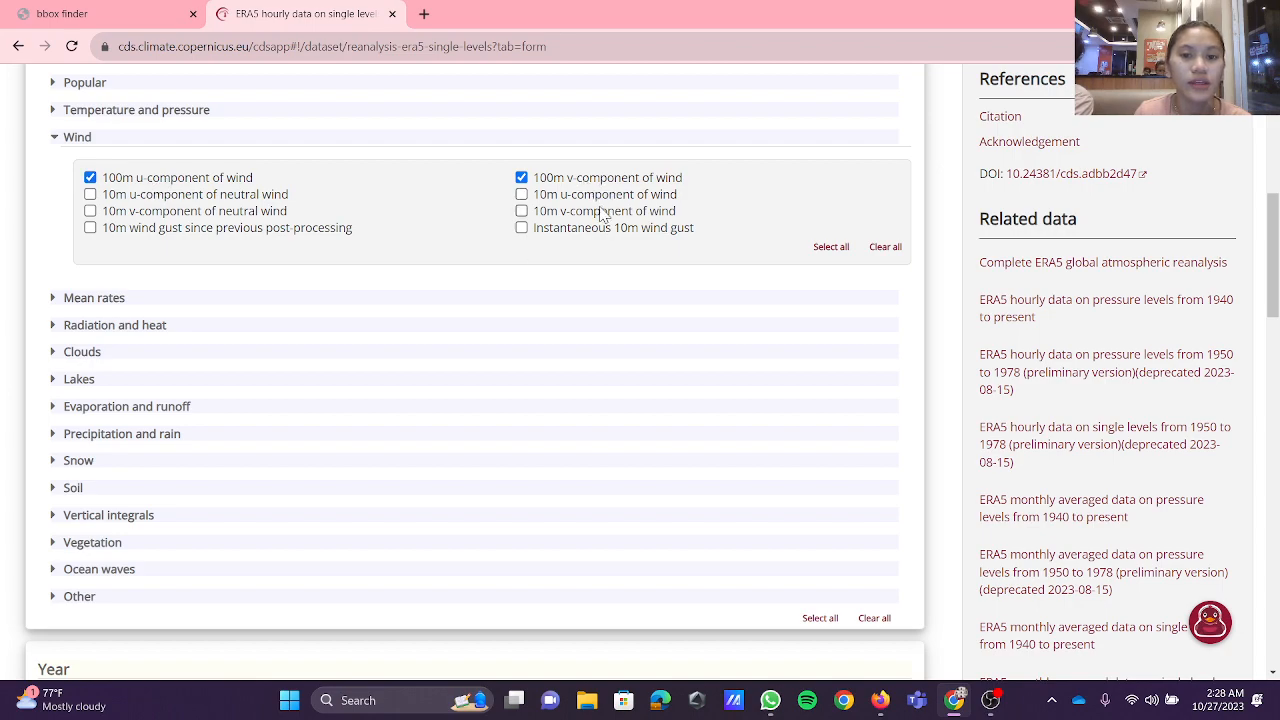
pyautogui.scroll(-5, 602, 214)
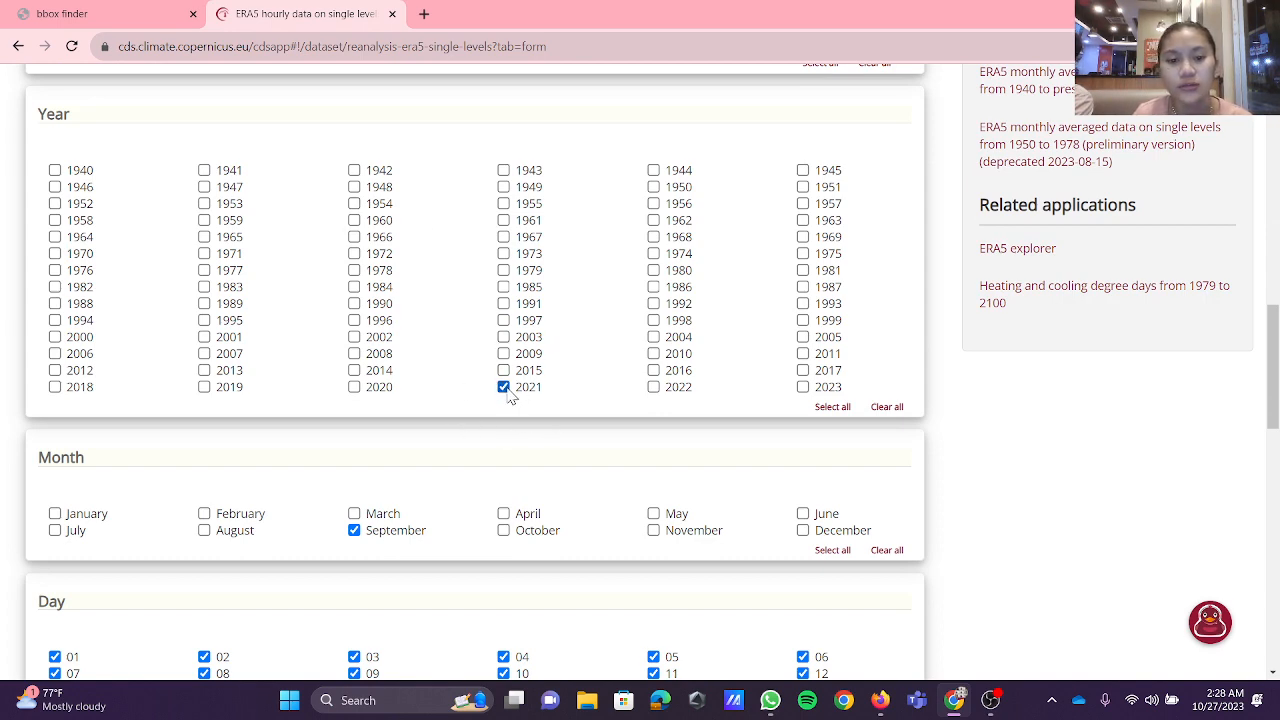
# Step: Change the request's month selection to October only and limit its times to 00:00, 06:00, 12:00 and 18:00
pyautogui.scroll(-3, 515, 390)
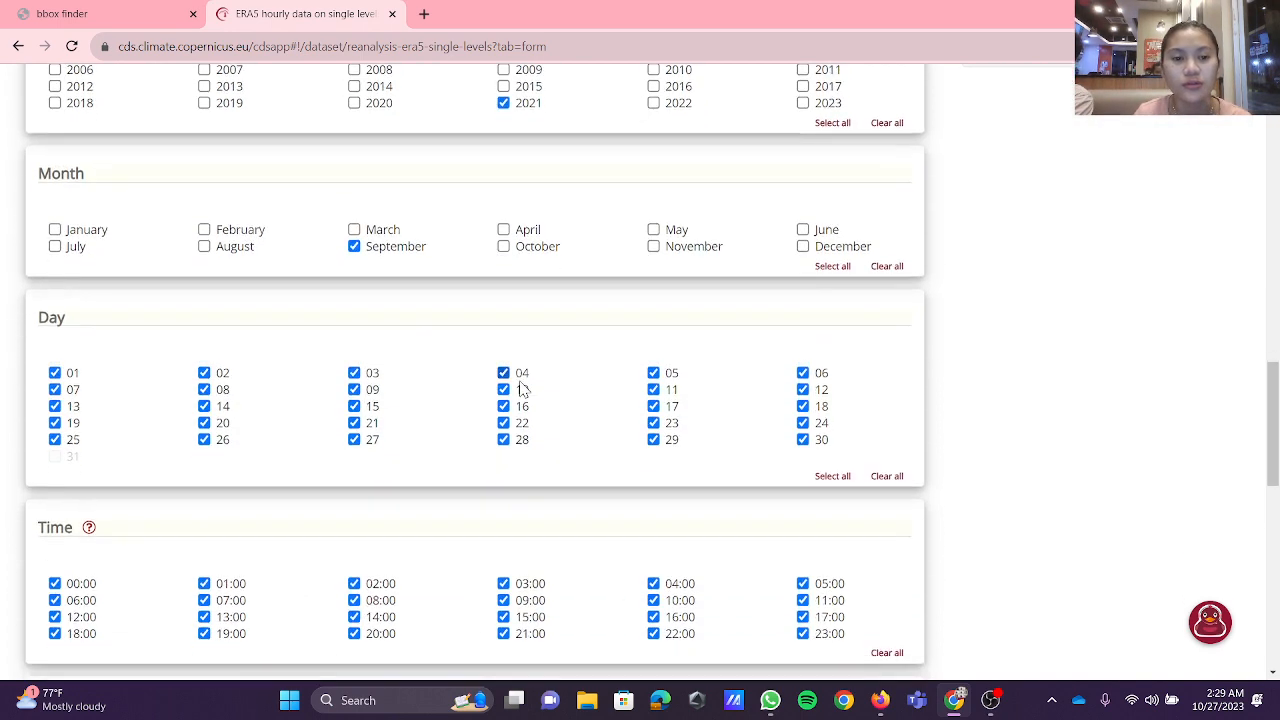
pyautogui.click(353, 247)
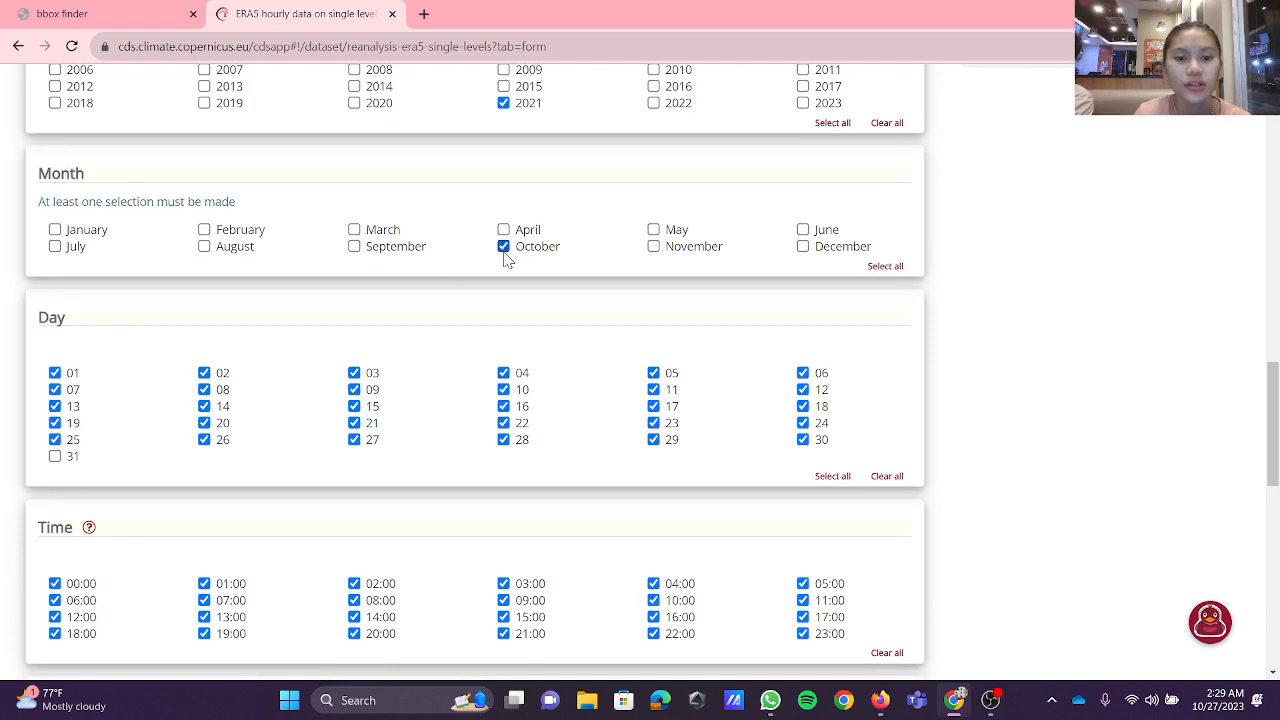
pyautogui.scroll(-2, 684, 323)
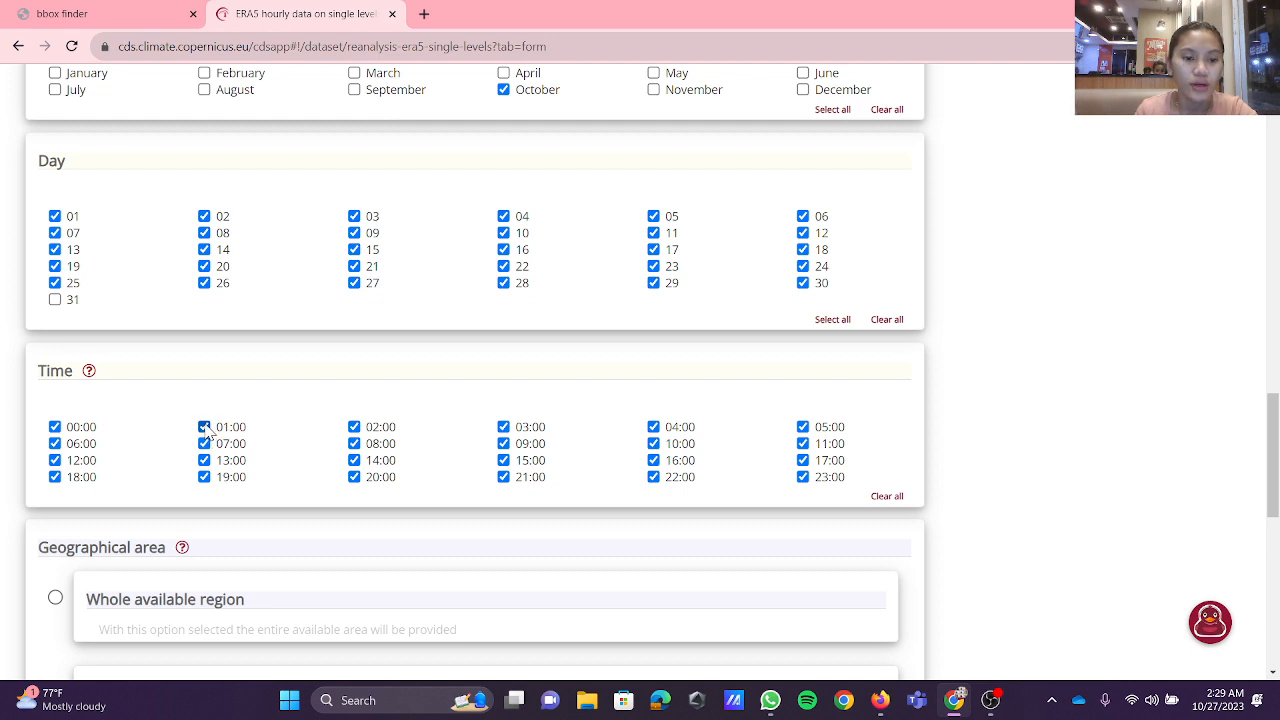
pyautogui.click(887, 496)
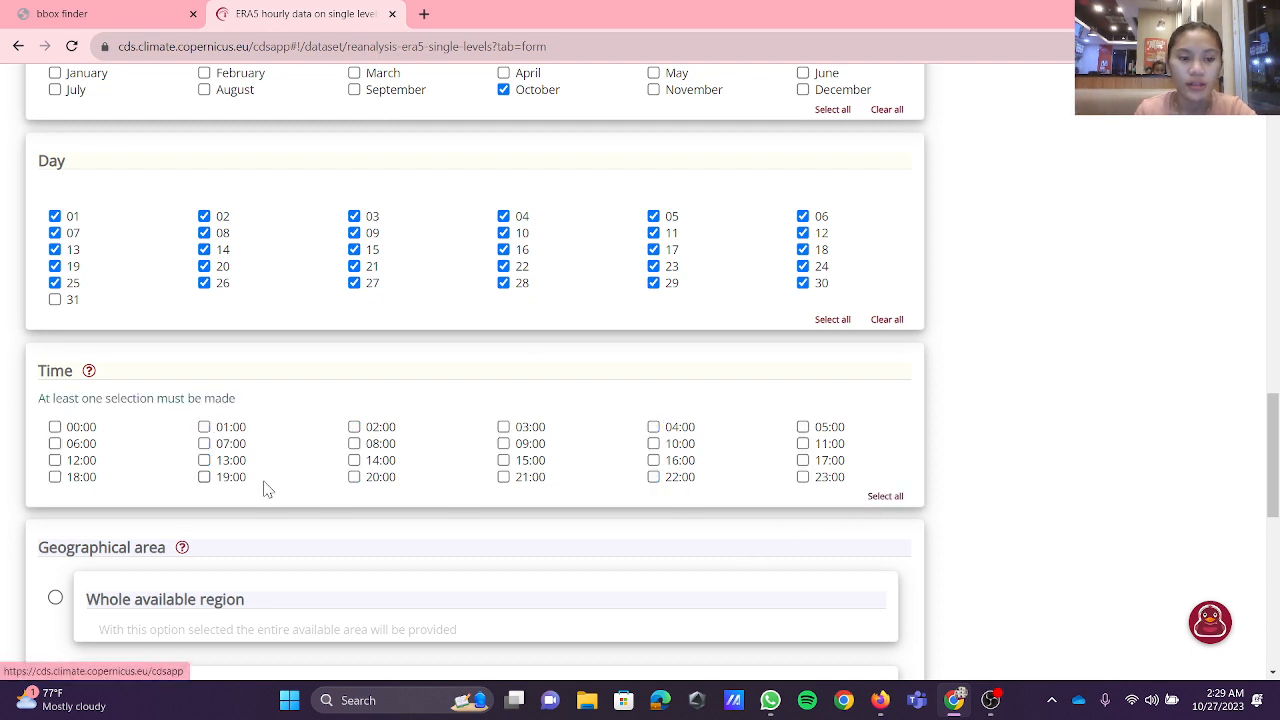
pyautogui.click(55, 427)
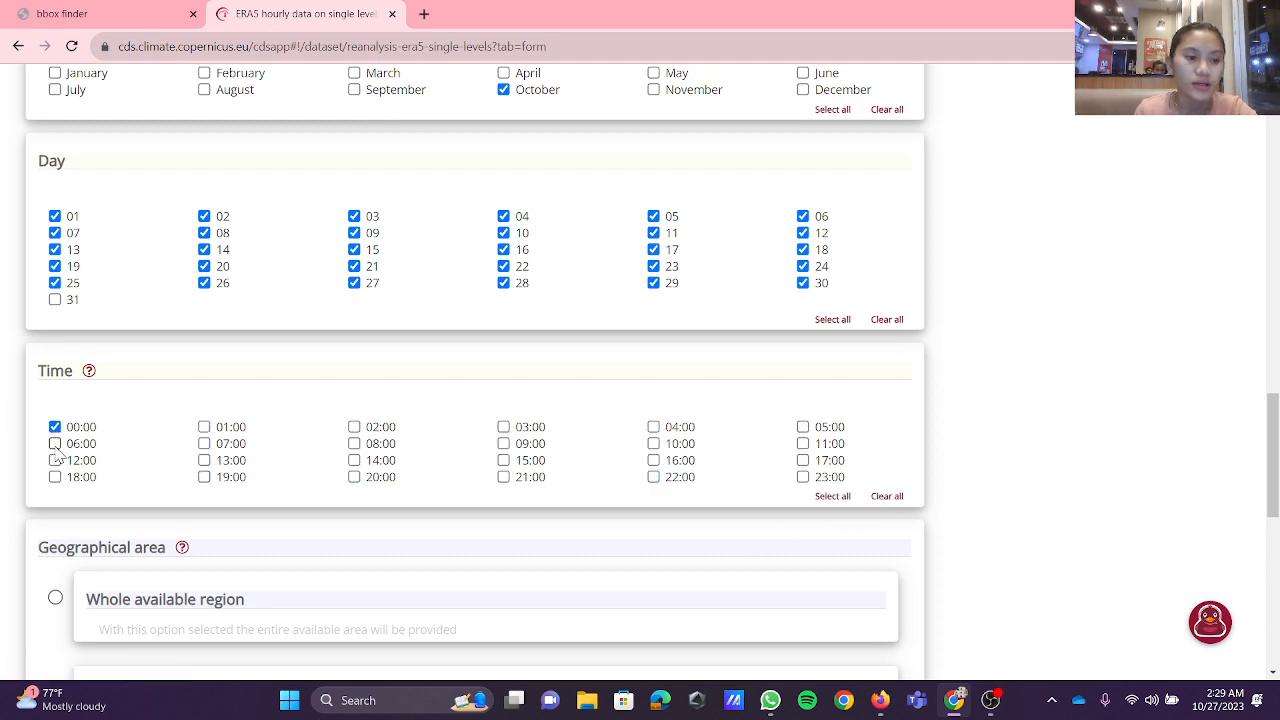
pyautogui.click(55, 460)
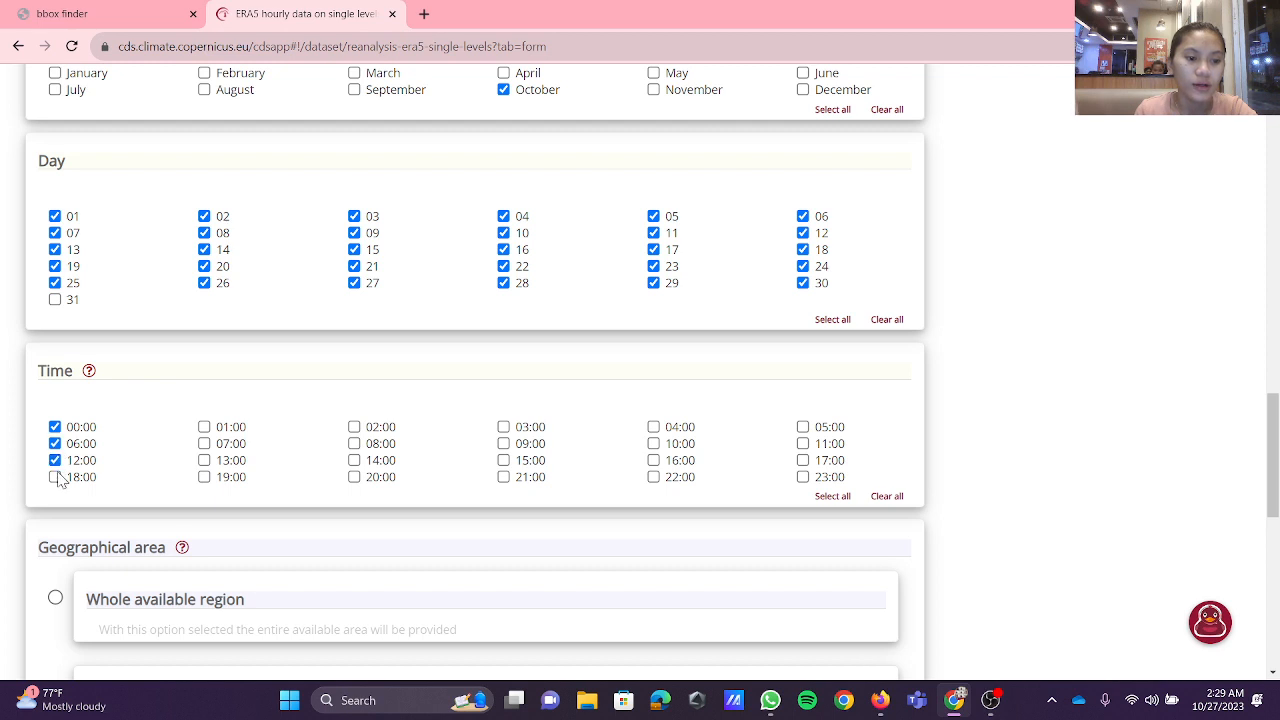
pyautogui.click(55, 477)
# Step: Compare the sub-region extraction bounds with the coordinates of the Java Sea bounding box in bbox finder
pyautogui.scroll(-3, 300, 570)
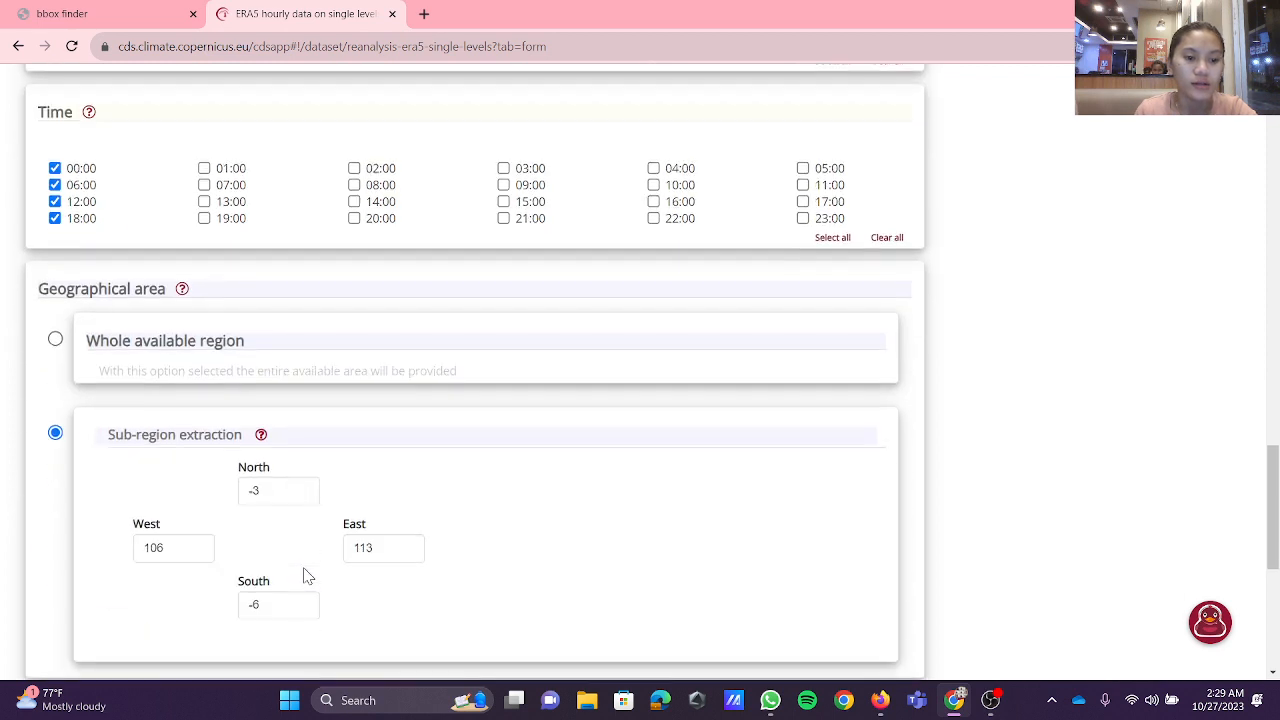
pyautogui.scroll(-1, 97, 448)
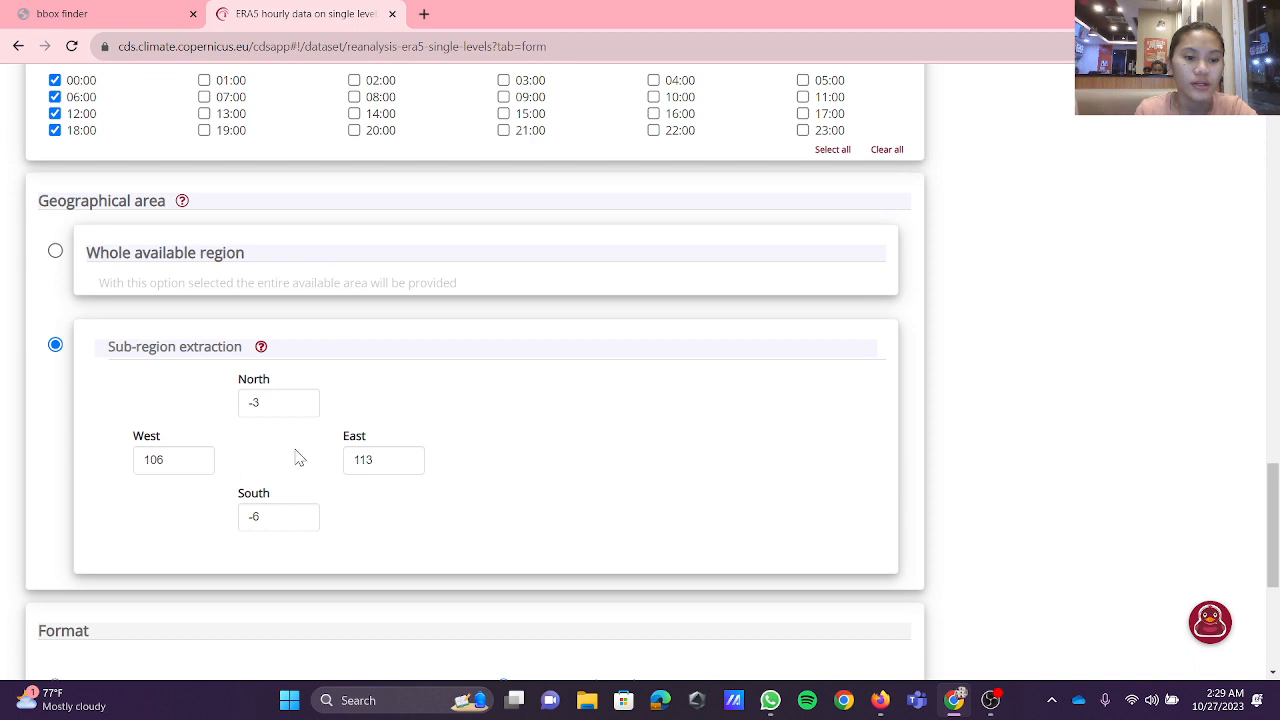
pyautogui.click(116, 14)
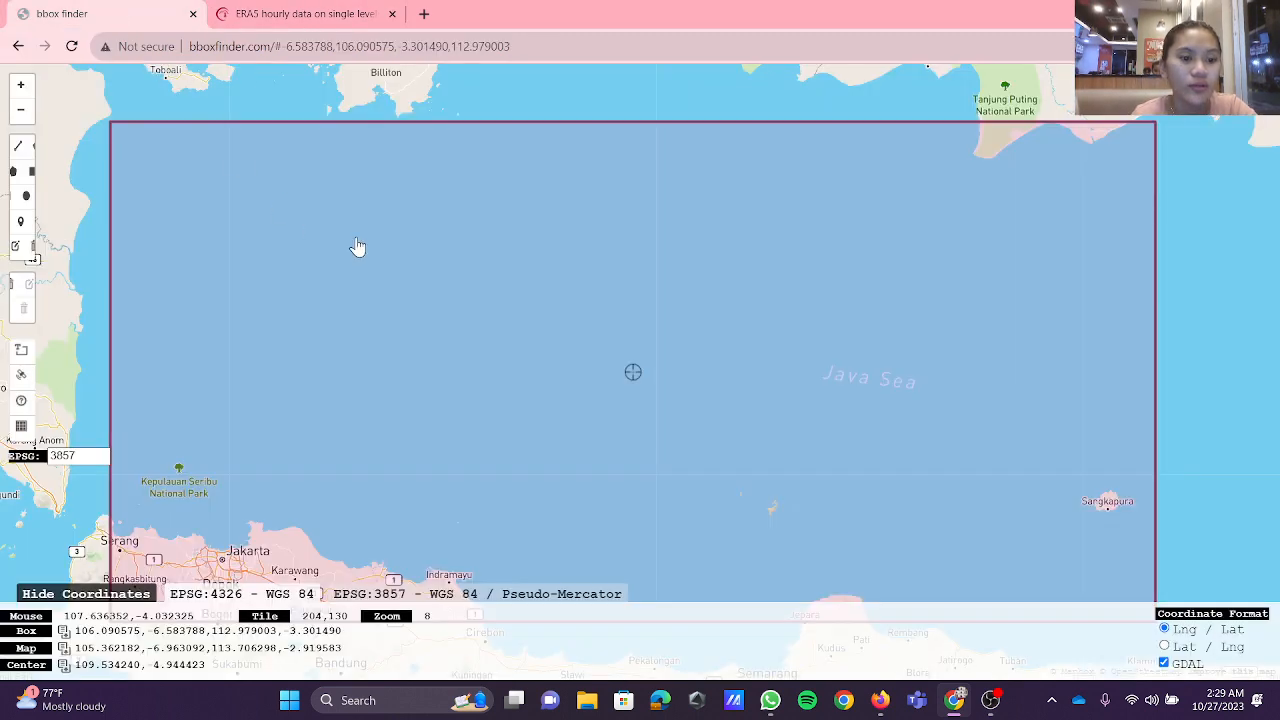
pyautogui.scroll(-2, 462, 421)
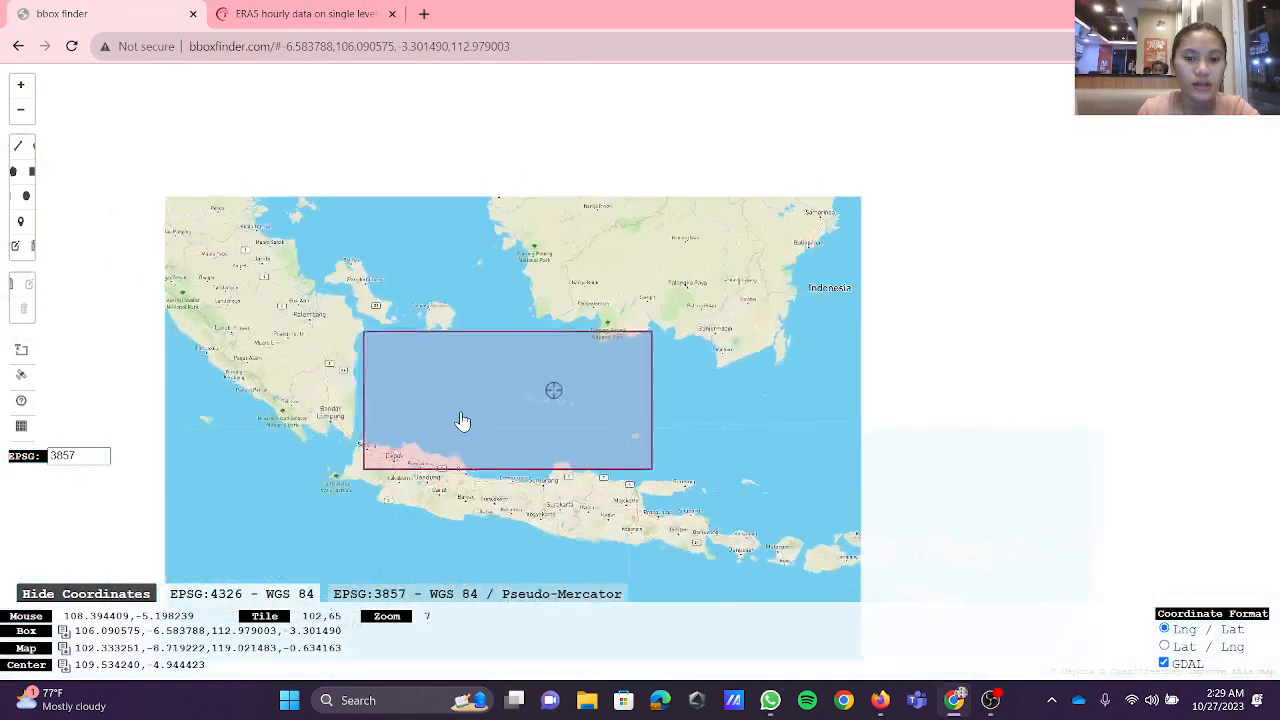
pyautogui.scroll(1, 458, 420)
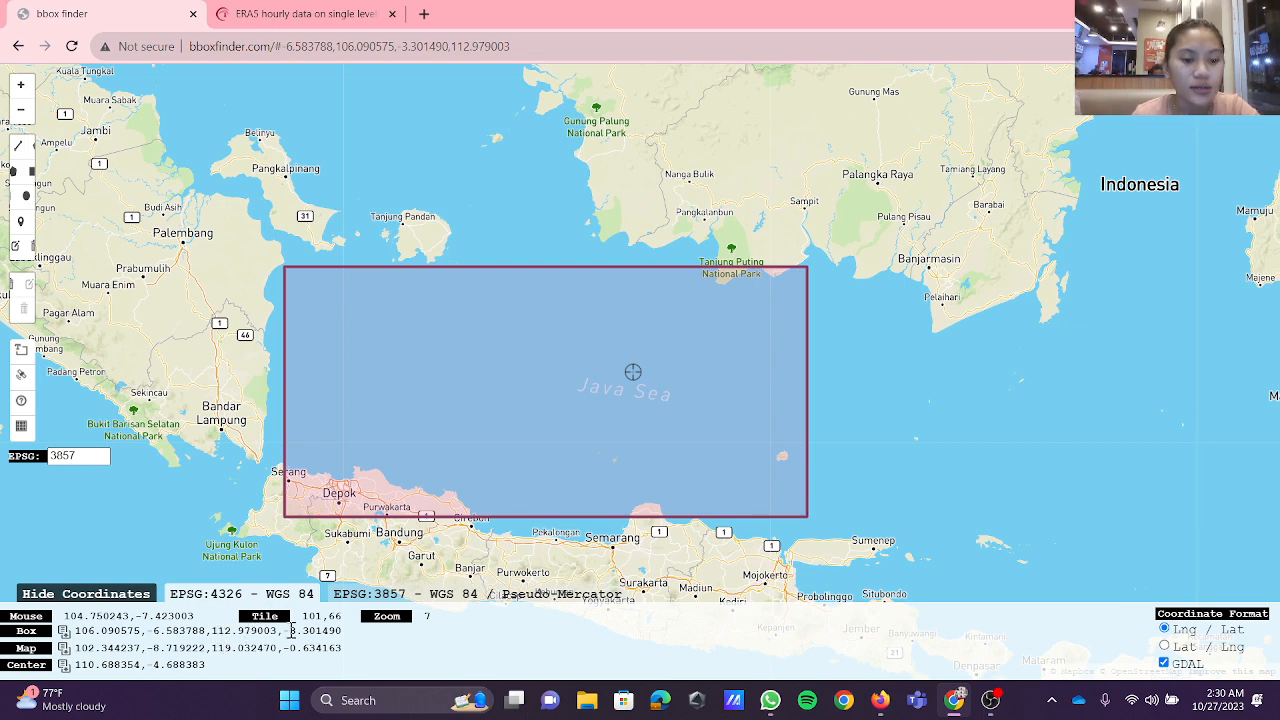
pyautogui.click(316, 14)
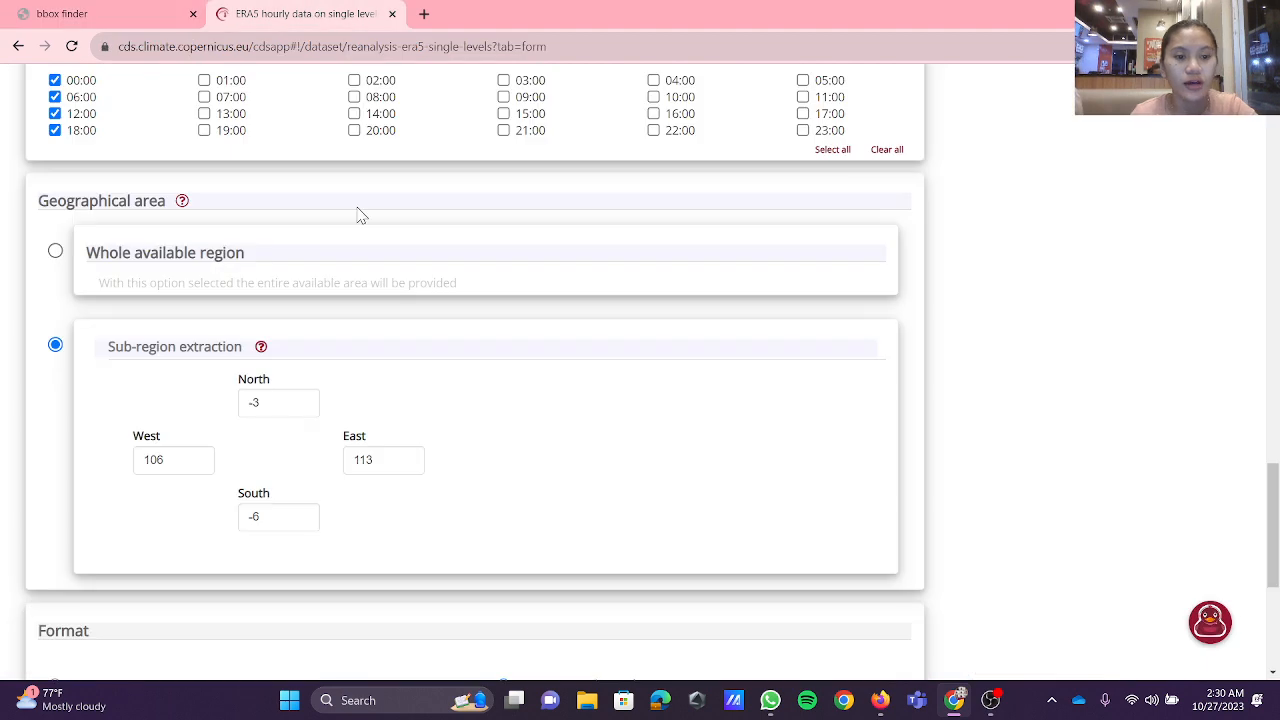
# Step: Submit the download request with NetCDF (experimental) as the format and dismiss the rating prompt
pyautogui.scroll(-3, 461, 464)
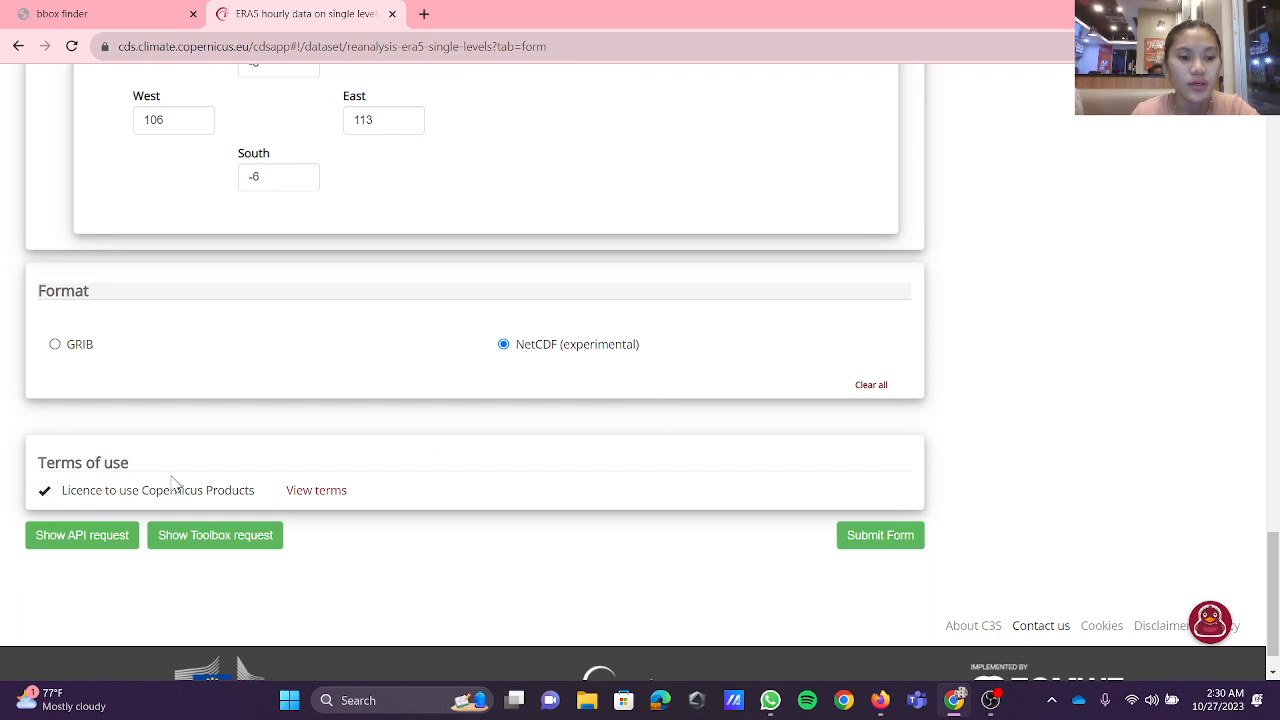
pyautogui.scroll(-1, 127, 469)
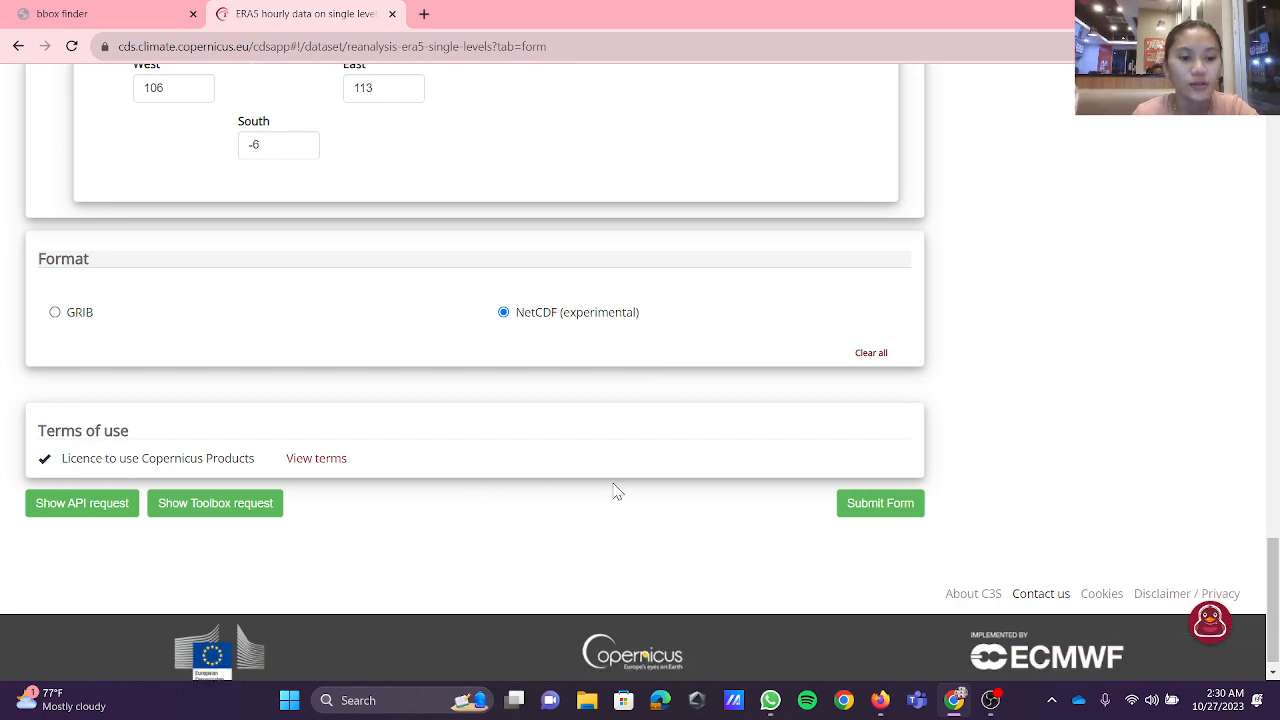
pyautogui.click(880, 504)
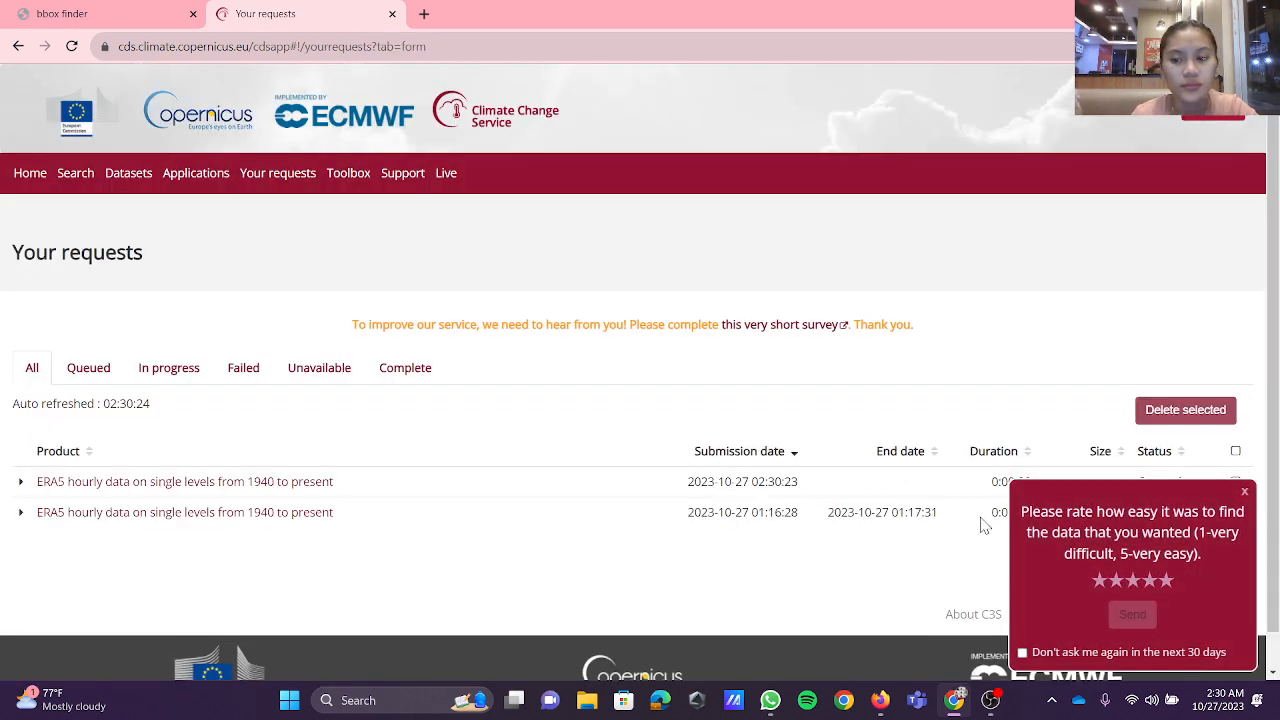
pyautogui.click(1244, 493)
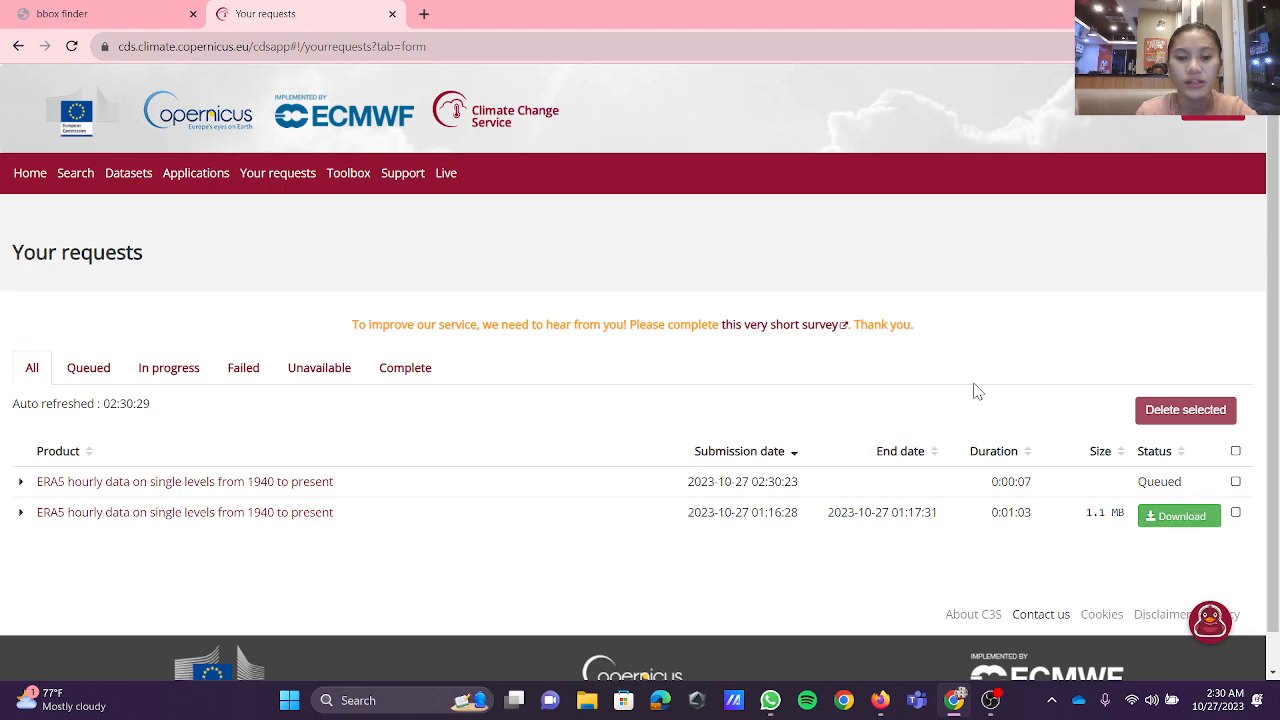
# Step: Return to the ERA5 download form and set its month selection to November only
pyautogui.click(19, 47)
pyautogui.scroll(15, 271, 277)
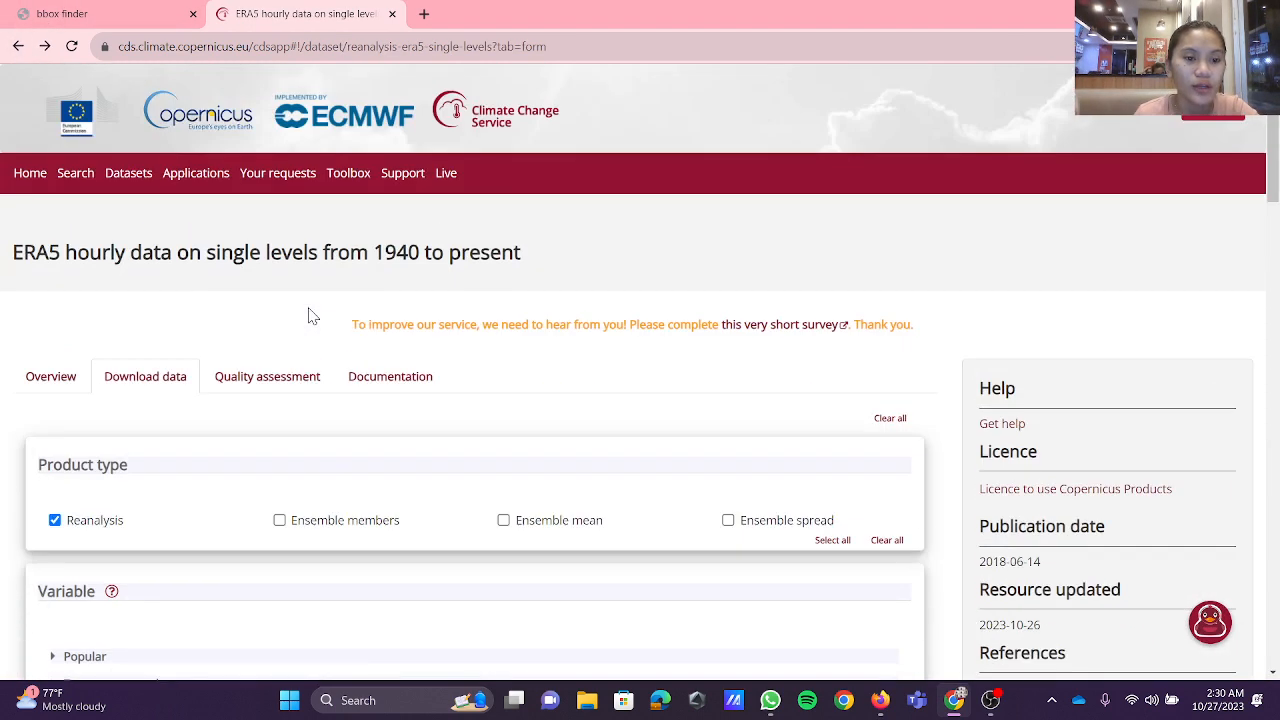
pyautogui.scroll(-15, 308, 316)
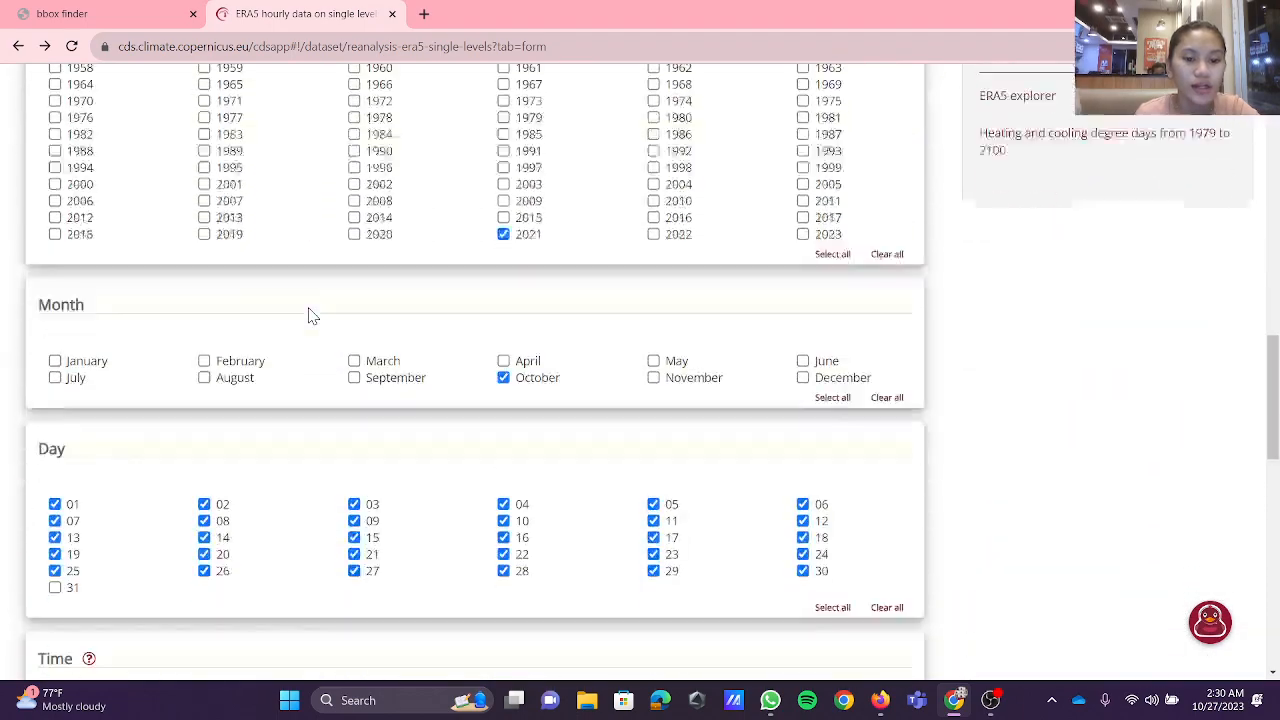
pyautogui.scroll(-1, 313, 316)
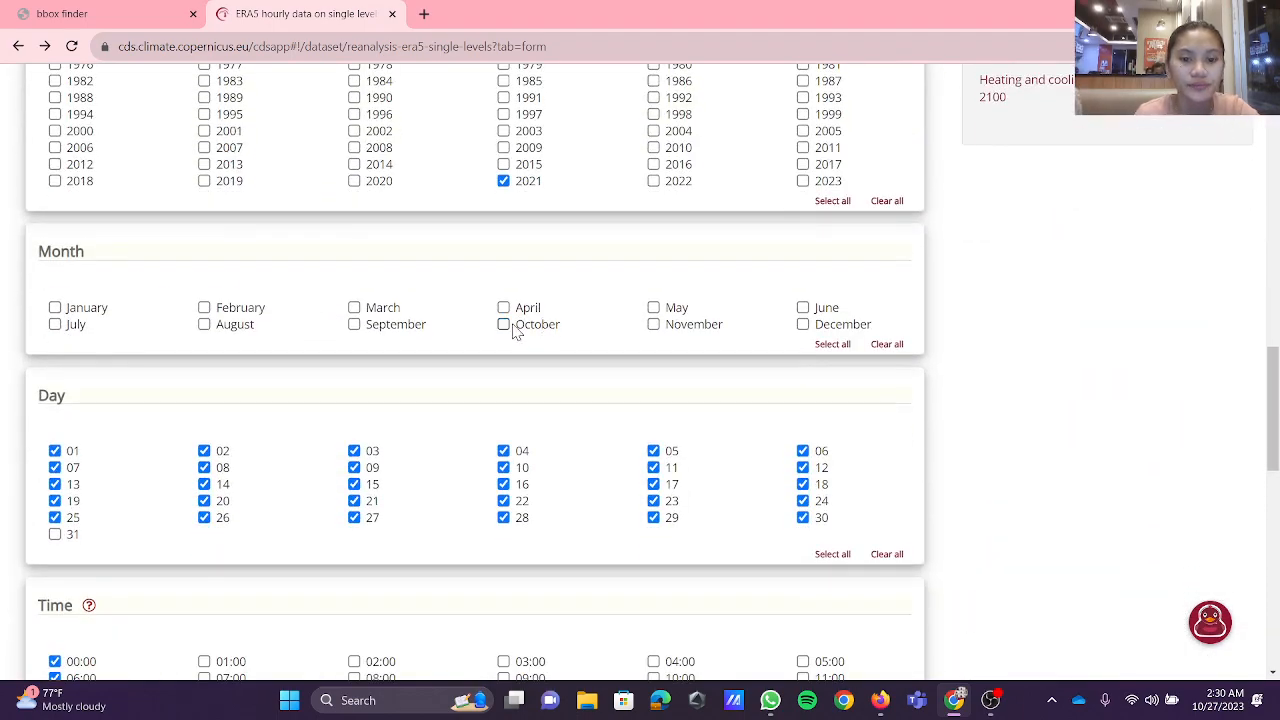
pyautogui.click(655, 329)
pyautogui.scroll(-5, 661, 398)
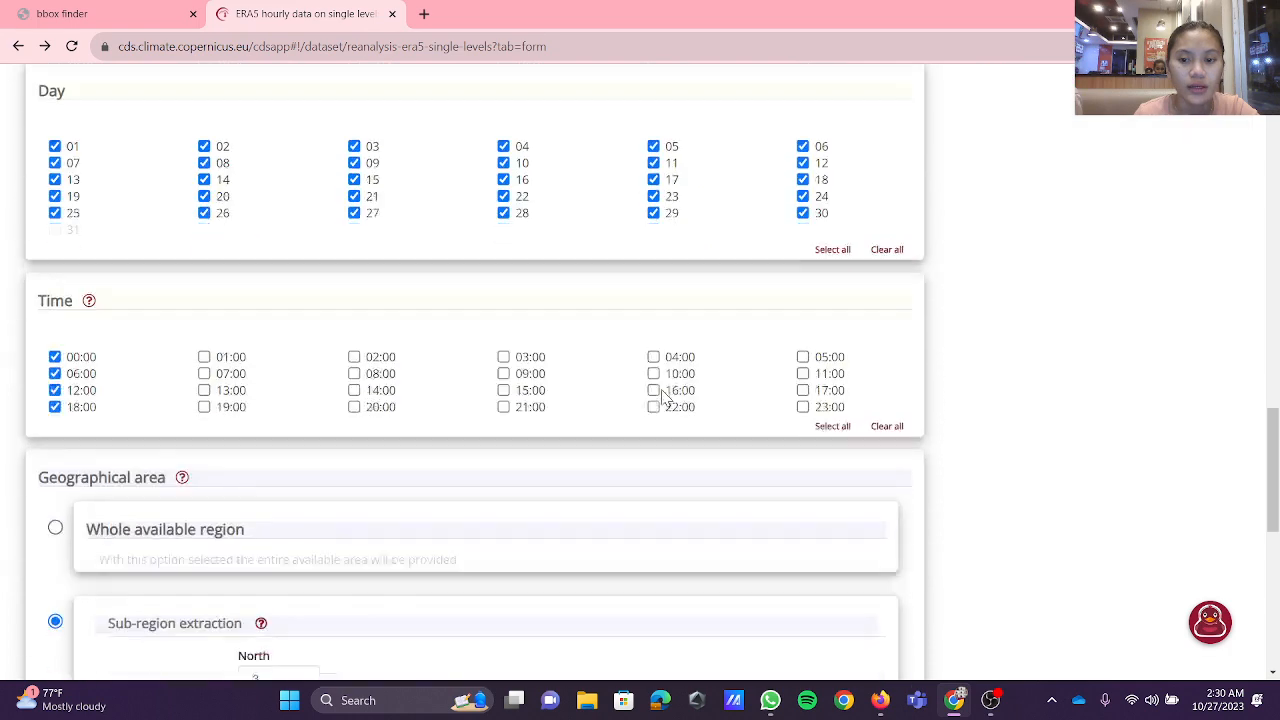
# Step: Submit the November download request in NetCDF (experimental) format and dismiss the catalogue rating prompt
pyautogui.scroll(-5, 666, 398)
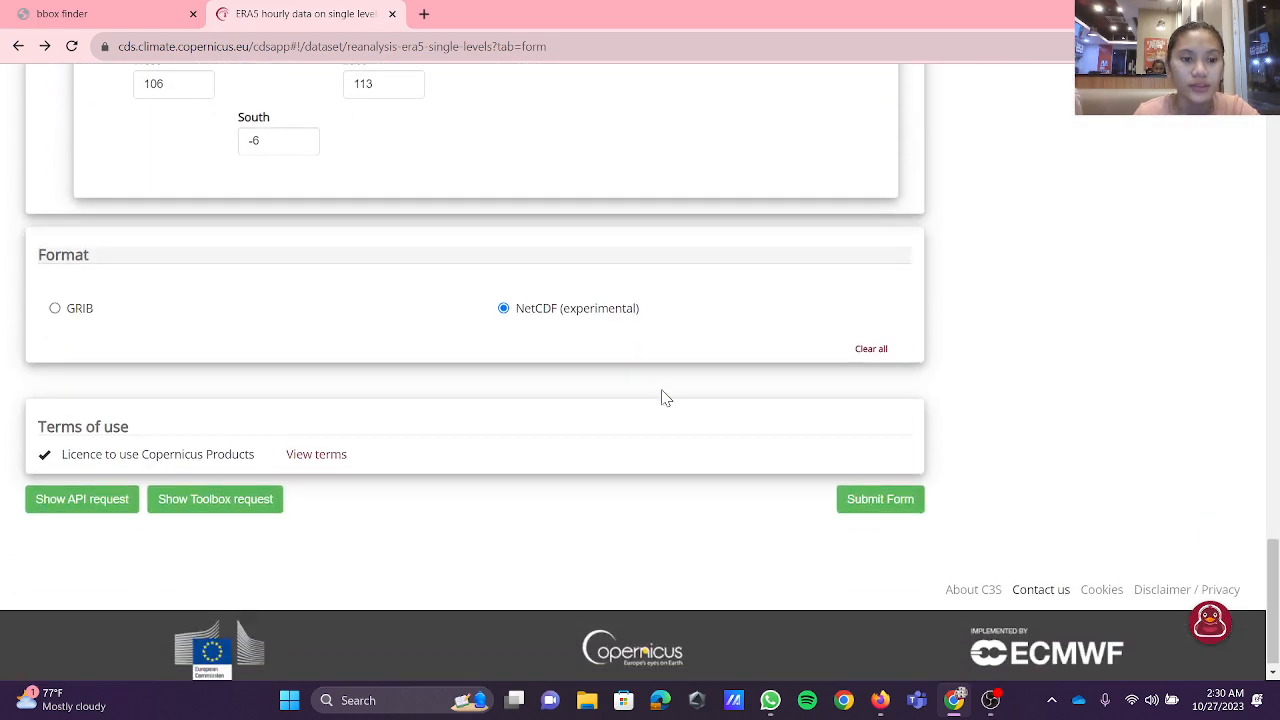
pyautogui.click(879, 490)
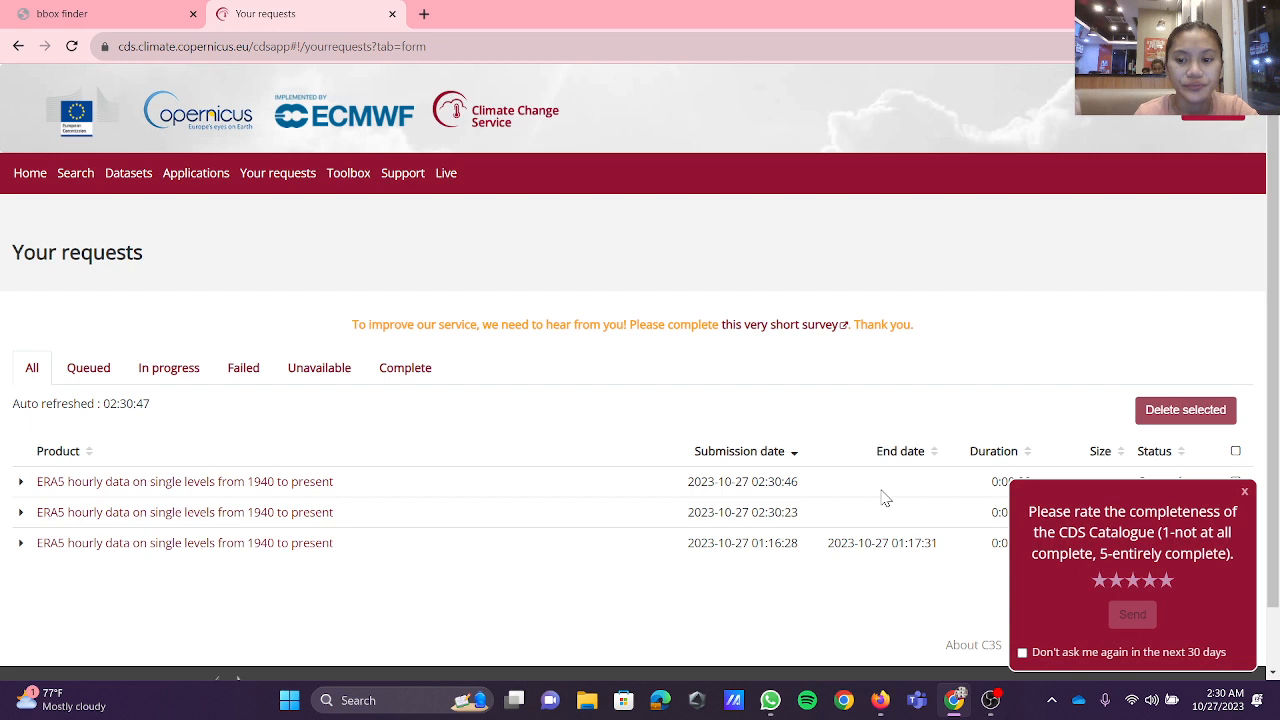
pyautogui.click(1244, 492)
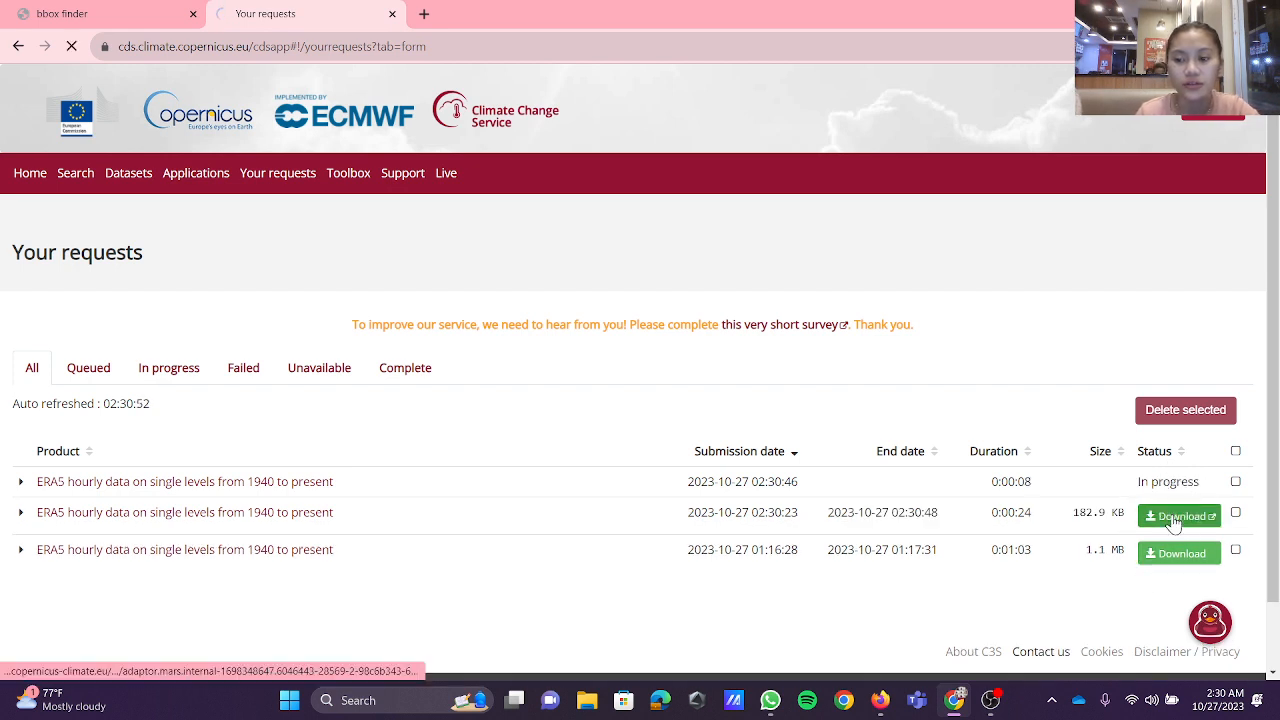
# Step: Download the result of the October request and open the Downloads folder in File Explorer
pyautogui.click(1173, 525)
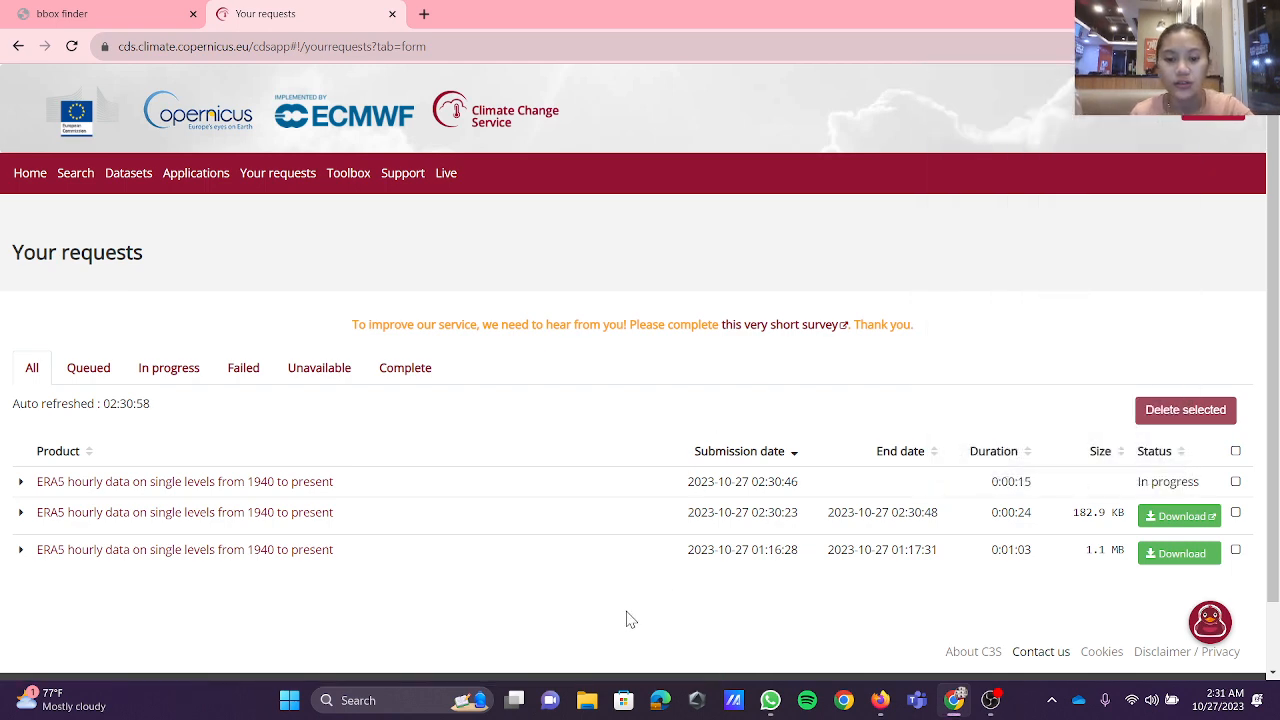
pyautogui.click(587, 702)
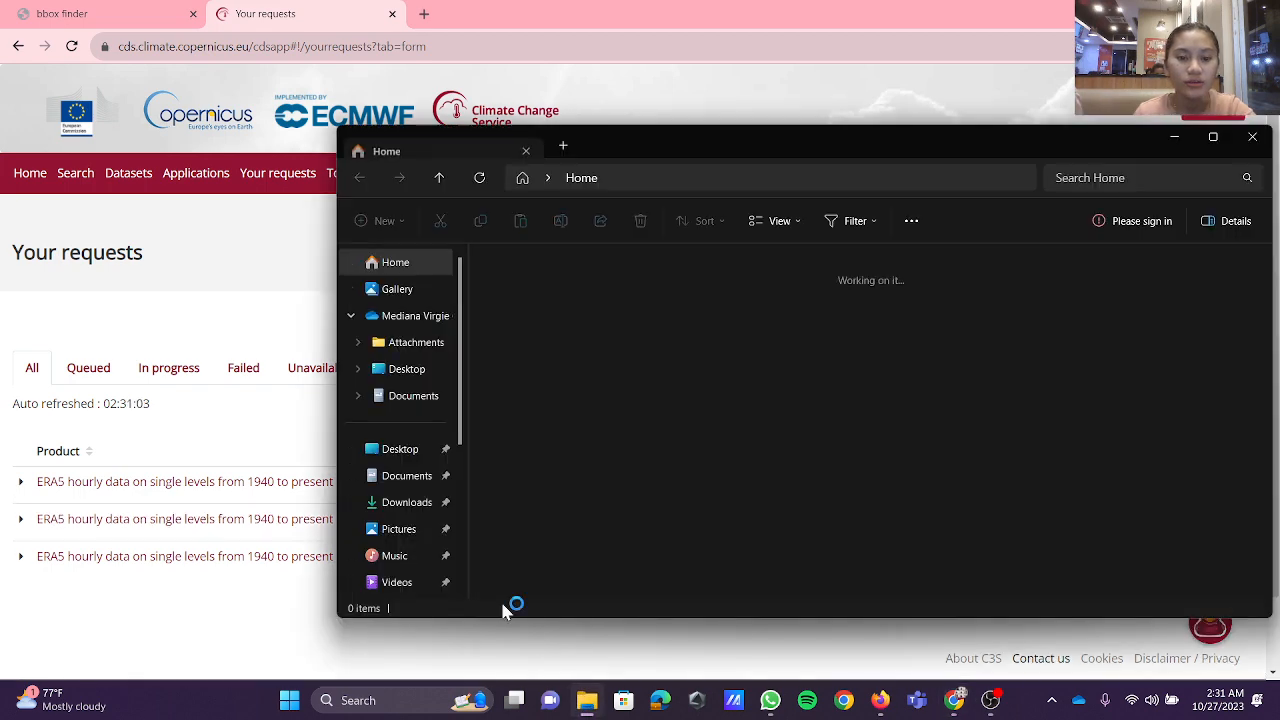
pyautogui.click(407, 504)
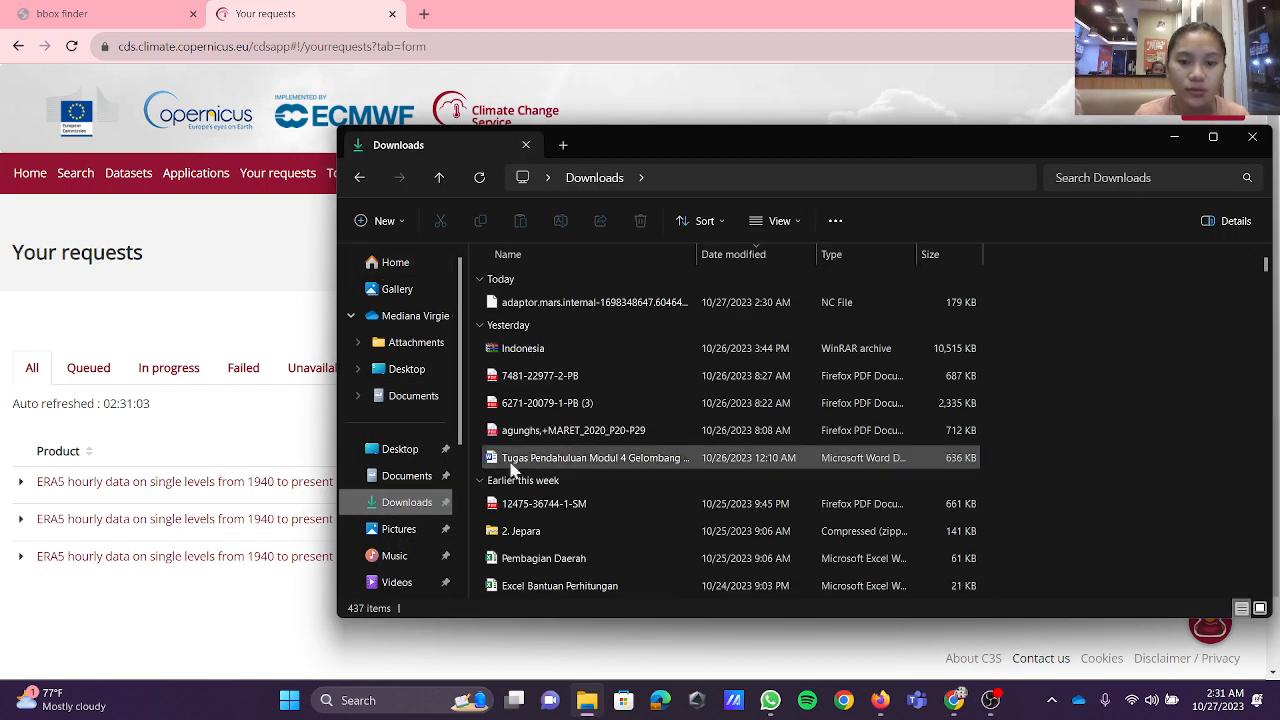
# Step: Move the downloaded October NC file into Documents and from there into the SEMESTER 3 OSE - 2023 folder
pyautogui.click(593, 310)
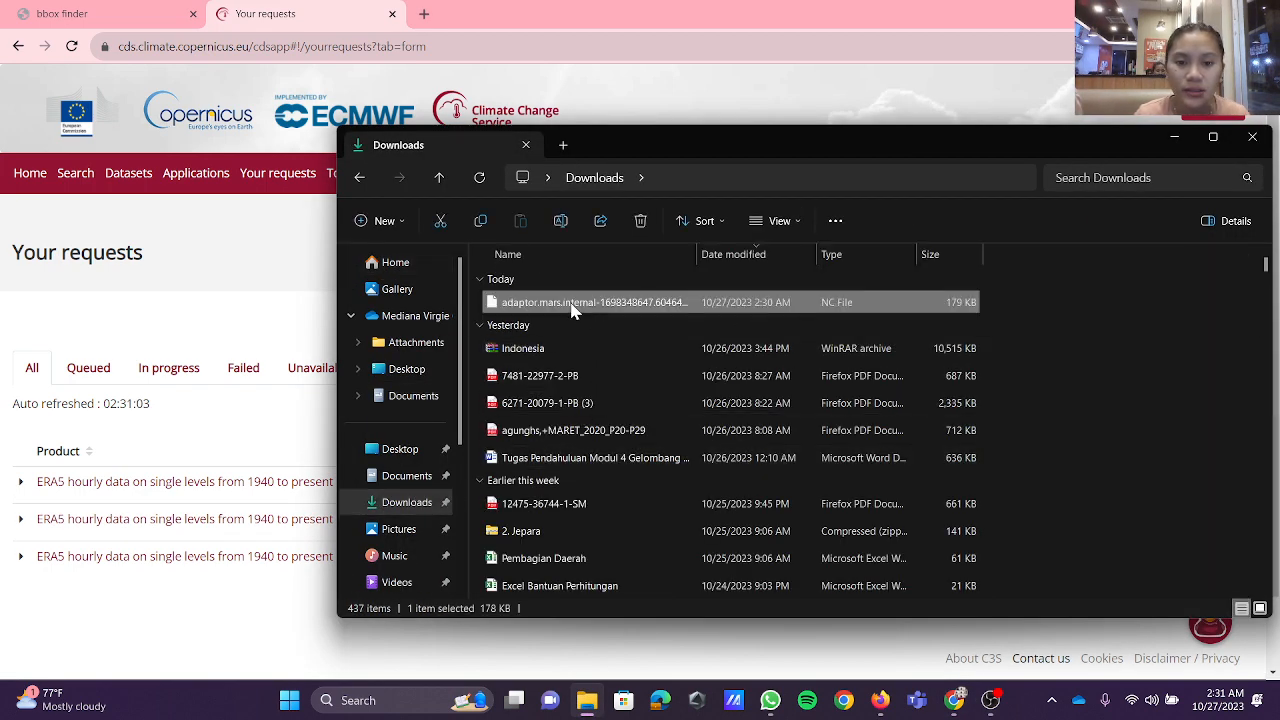
pyautogui.moveTo(593, 308); pyautogui.dragTo(428, 483)
pyautogui.click(427, 481)
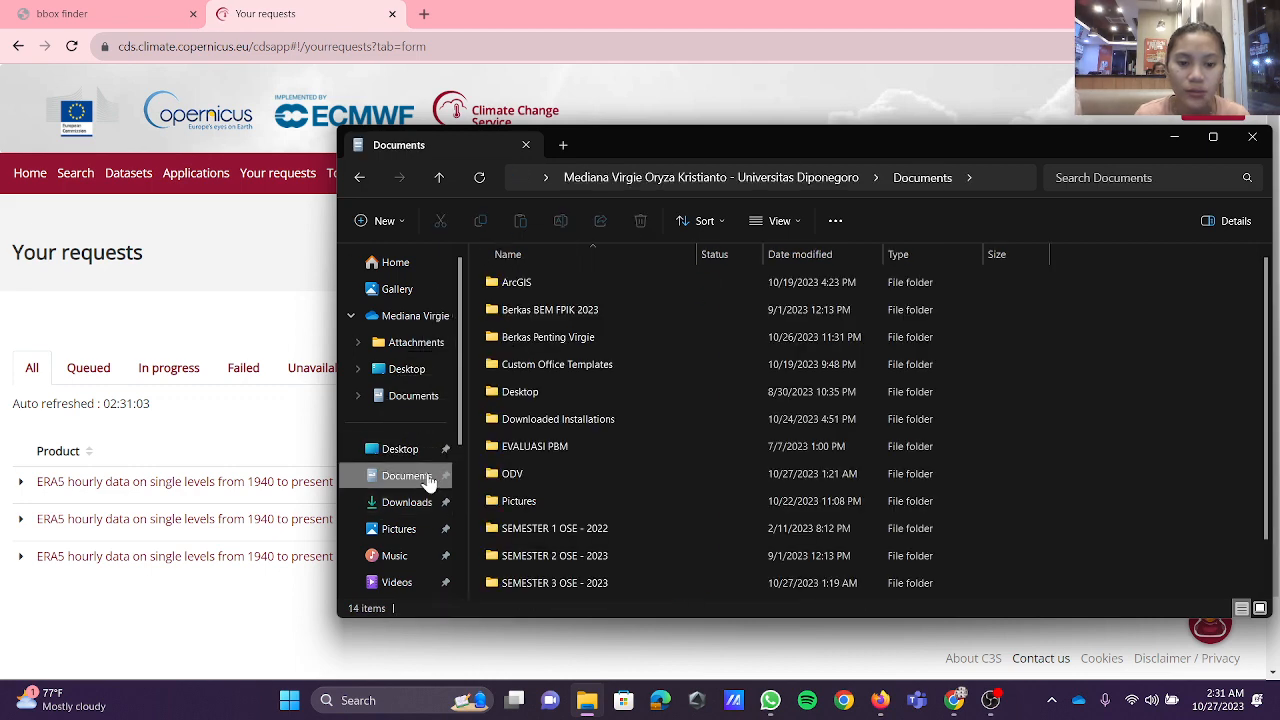
pyautogui.scroll(-2, 600, 505)
pyautogui.moveTo(608, 594); pyautogui.dragTo(593, 533)
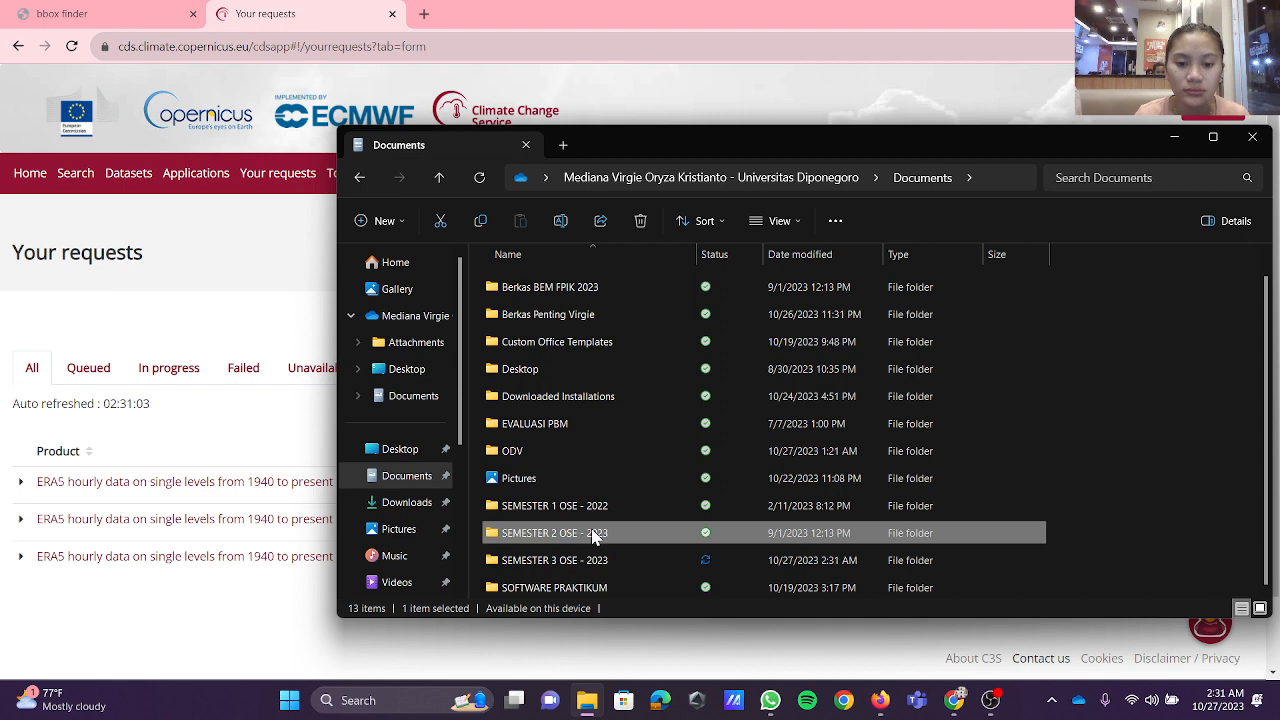
pyautogui.doubleClick(596, 587)
pyautogui.click(361, 178)
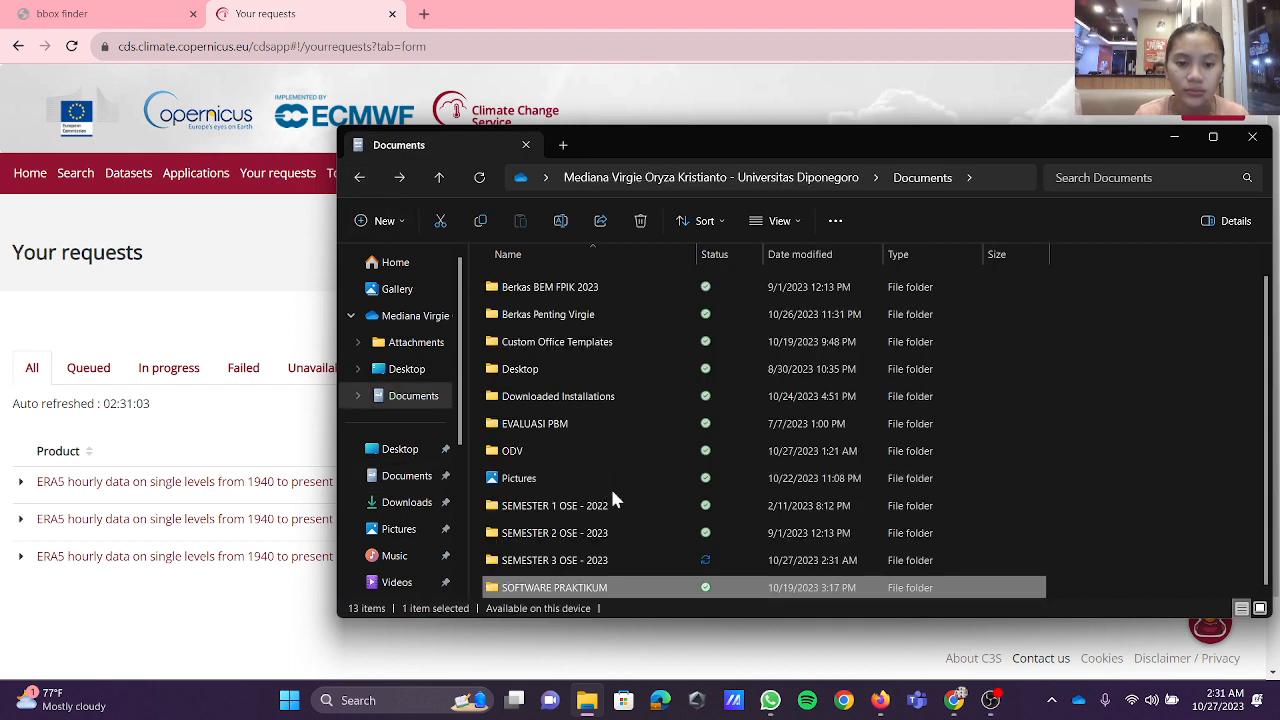
# Step: Move the October NC file from SEMESTER 3 OSE - 2023 into PRAK GELOMBANG SEM 3 and open that folder
pyautogui.doubleClick(615, 556)
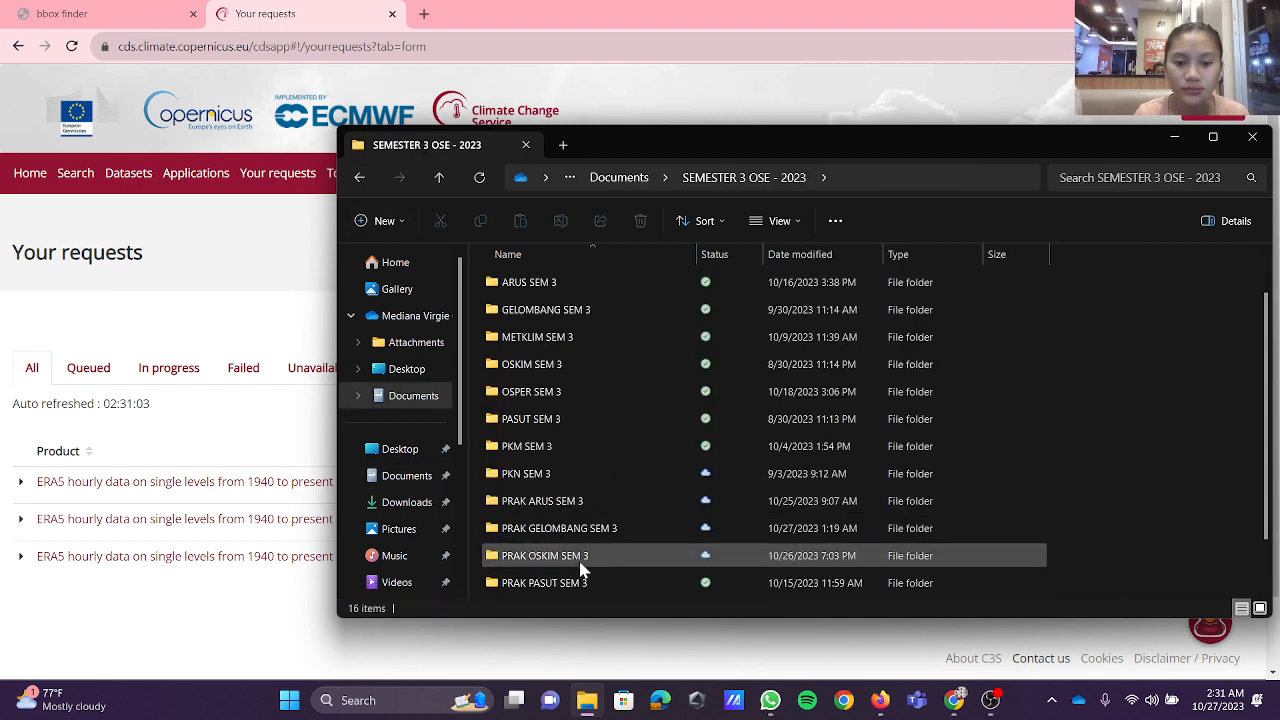
pyautogui.scroll(-2, 580, 560)
pyautogui.click(577, 566)
pyautogui.moveTo(577, 566); pyautogui.dragTo(572, 428)
pyautogui.click(577, 458)
pyautogui.doubleClick(575, 455)
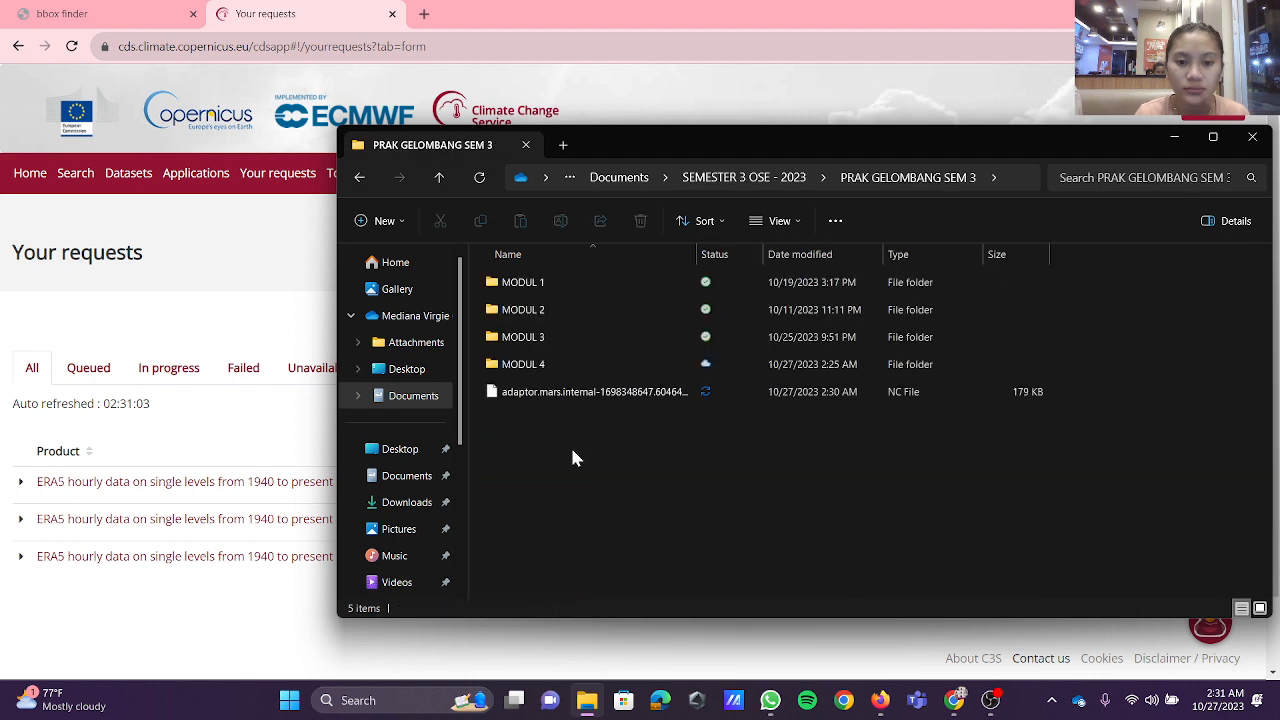
# Step: Move the October NC file into the MODUL 4 folder and open that folder
pyautogui.click(571, 396)
pyautogui.moveTo(571, 396); pyautogui.dragTo(558, 367)
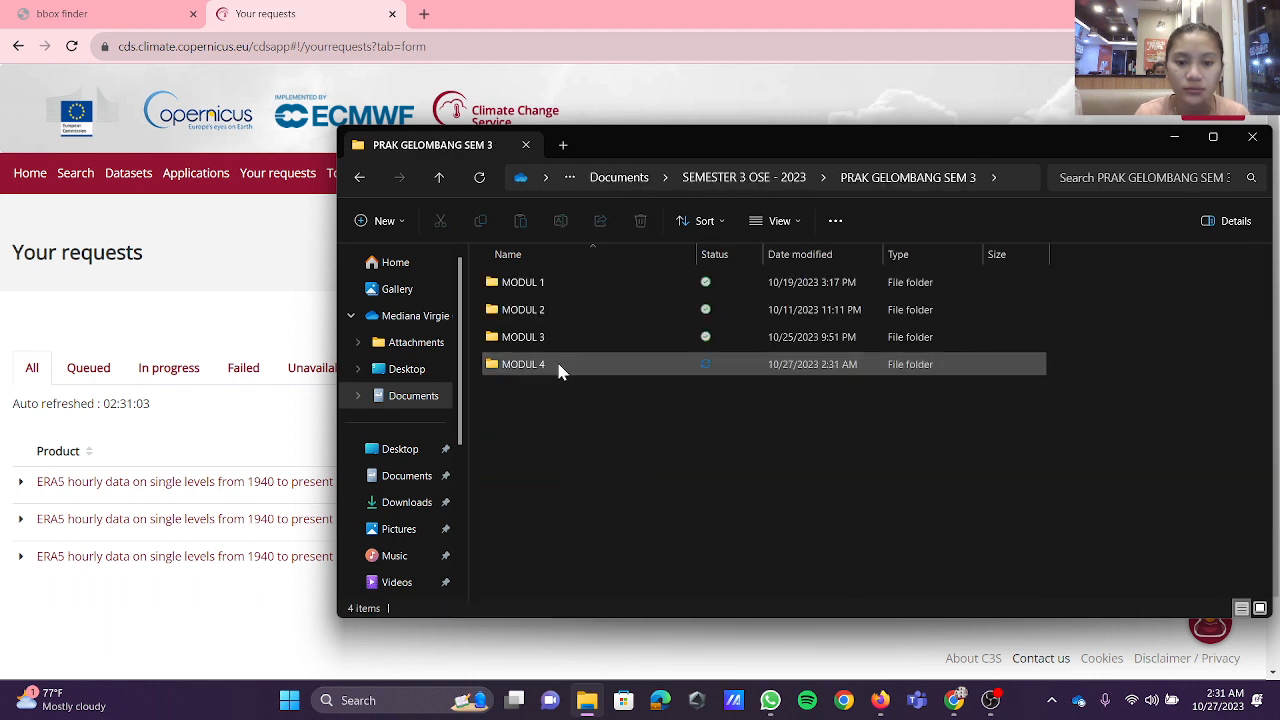
pyautogui.doubleClick(558, 366)
pyautogui.click(574, 366)
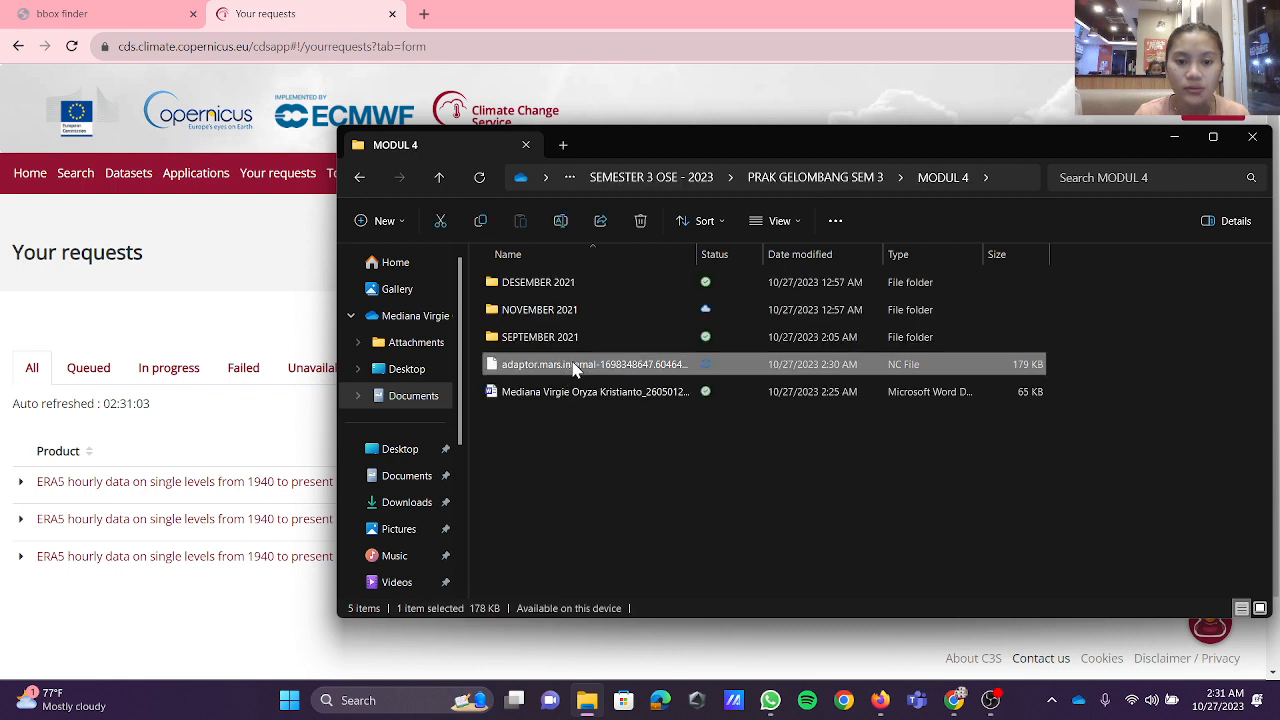
# Step: Rename the NOVEMBER 2021 folder in MODUL 4 as OKTOBER 2021
pyautogui.click(565, 309)
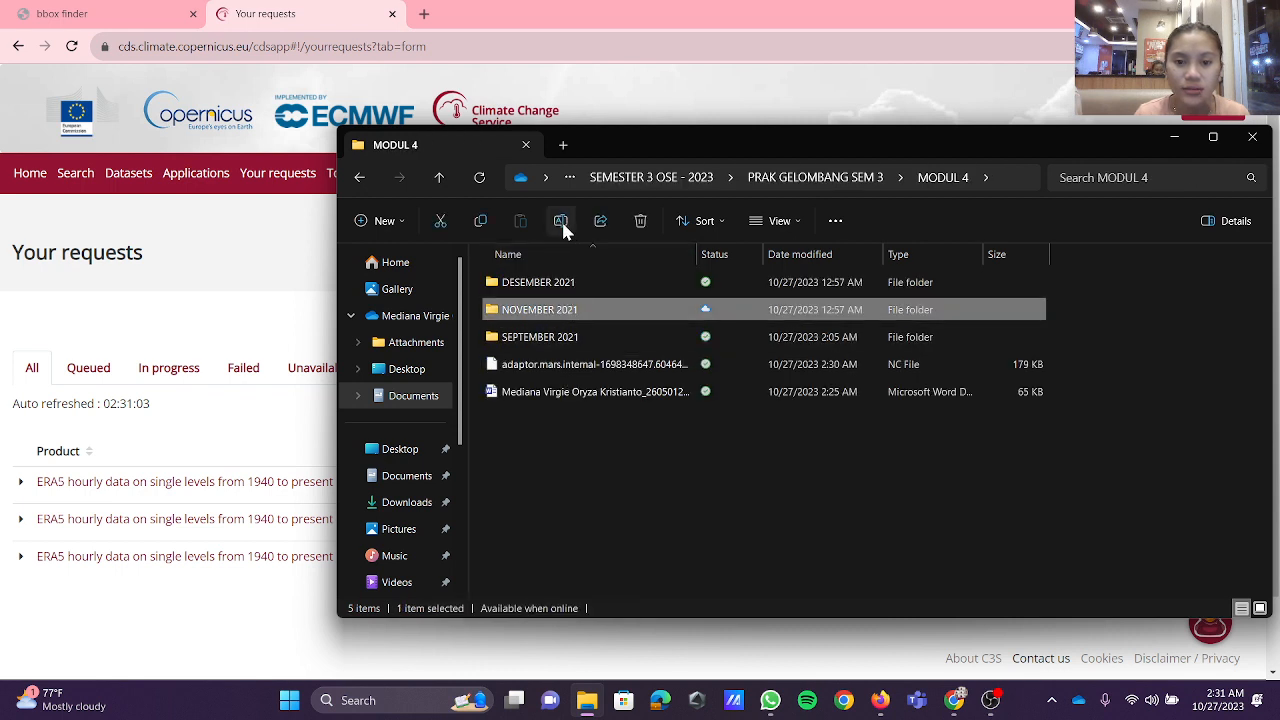
pyautogui.click(561, 224)
pyautogui.doubleClick(527, 309)
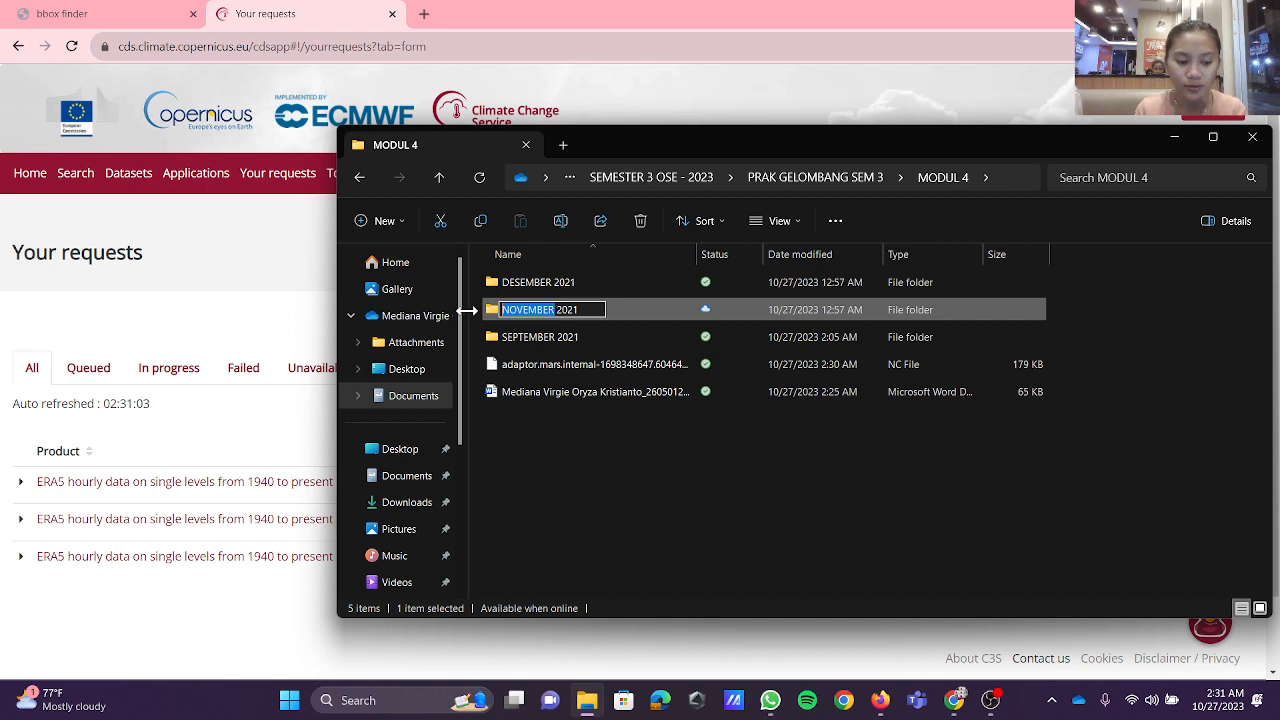
pyautogui.write('OK')
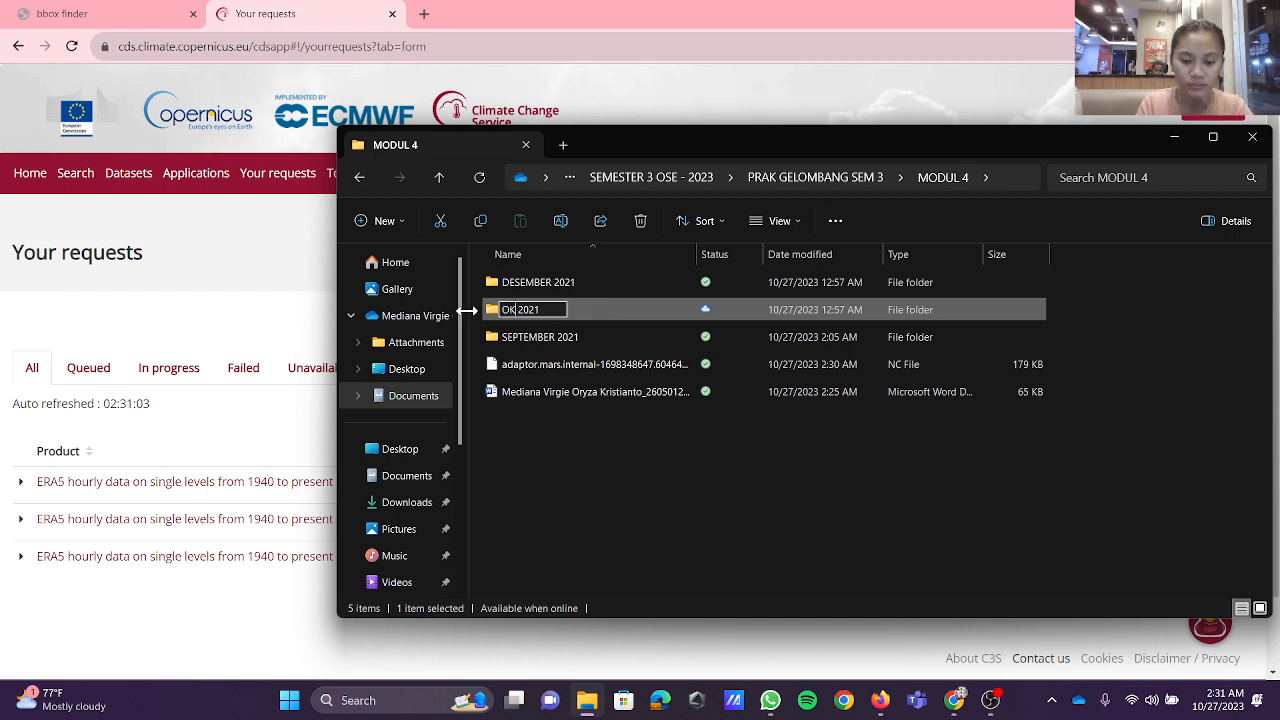
pyautogui.write('TOBER')
pyautogui.press('Return')
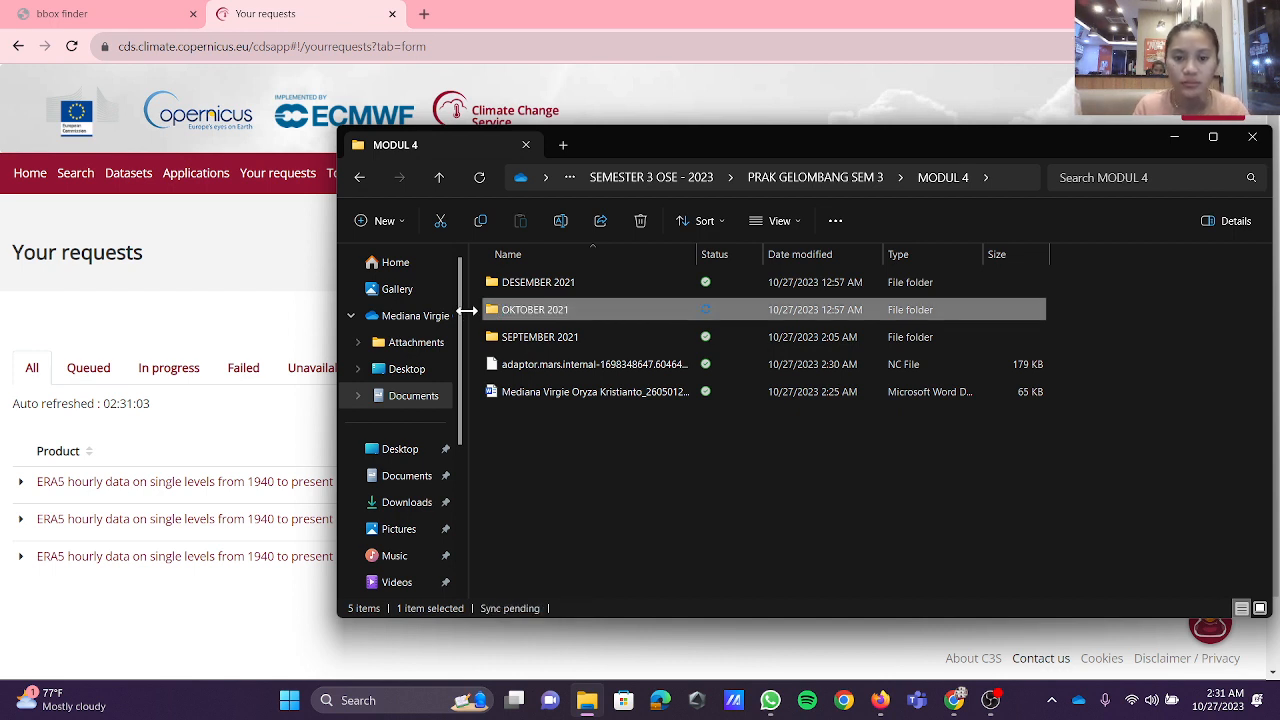
# Step: Rename the DESEMBER 2021 folder in MODUL 4 as NOVEMBER 2021
pyautogui.click(546, 286)
pyautogui.click(562, 224)
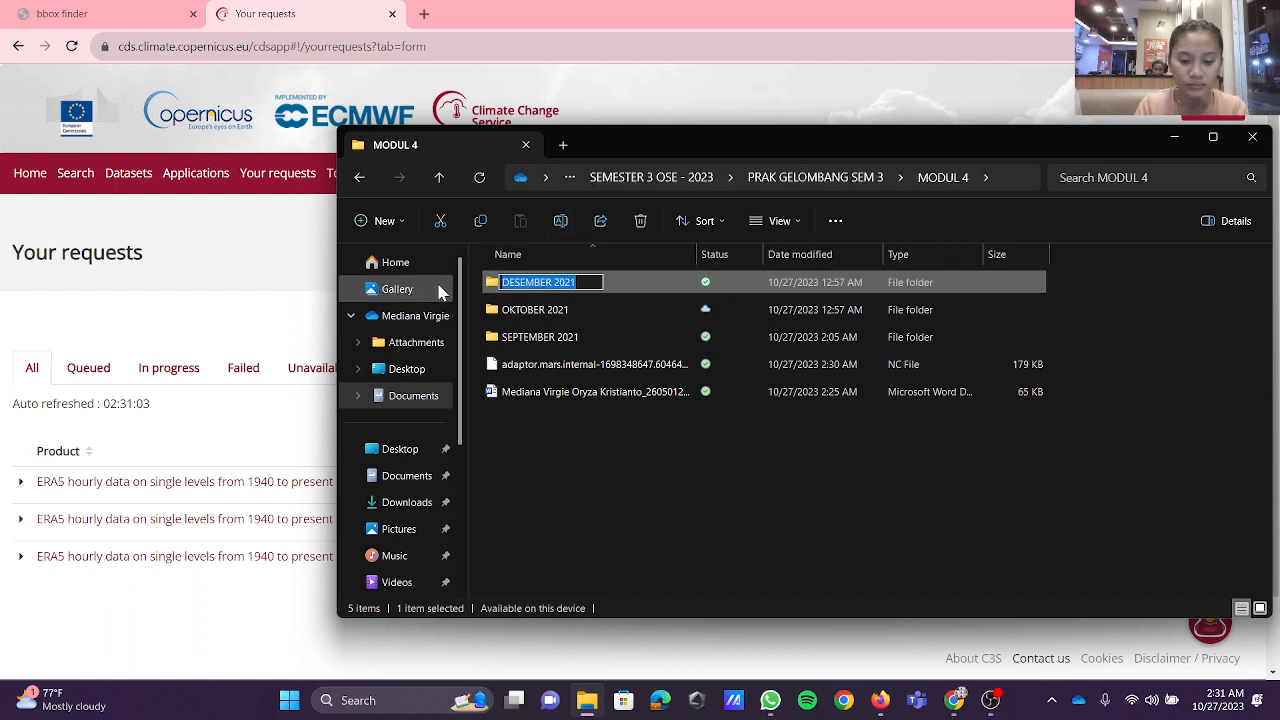
pyautogui.write('NOVEMBWE')
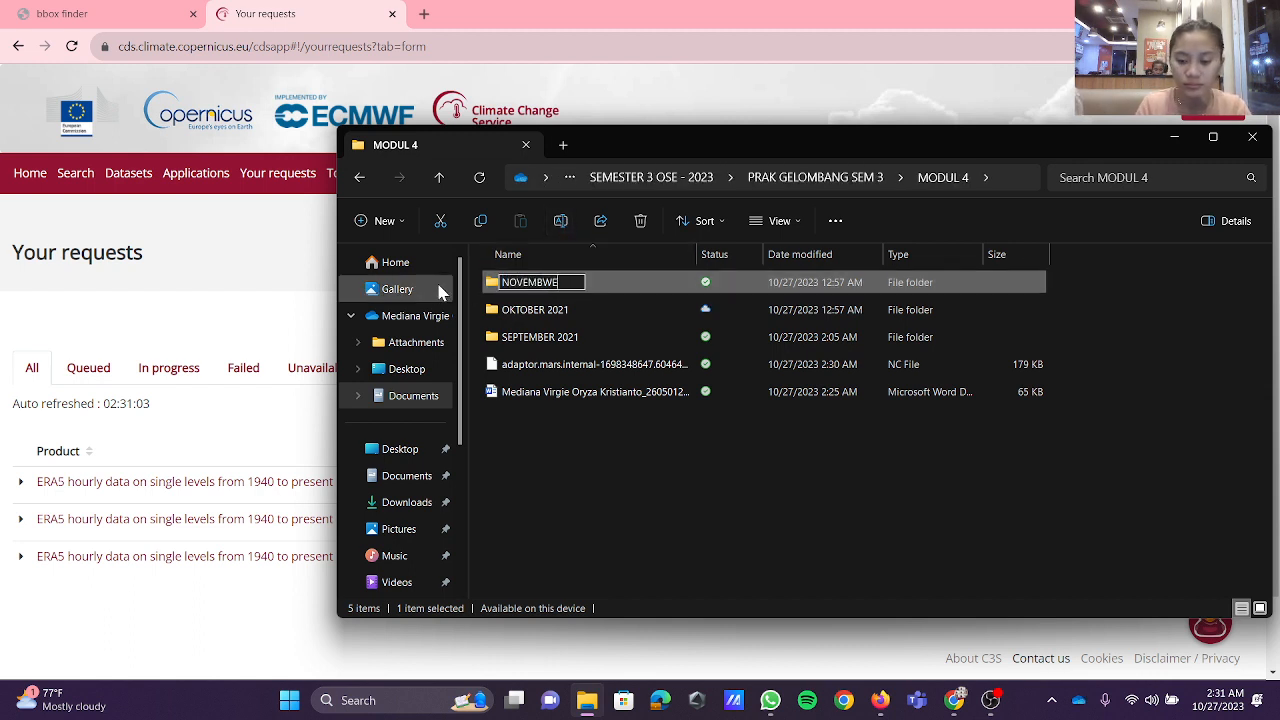
pyautogui.write('R 2')
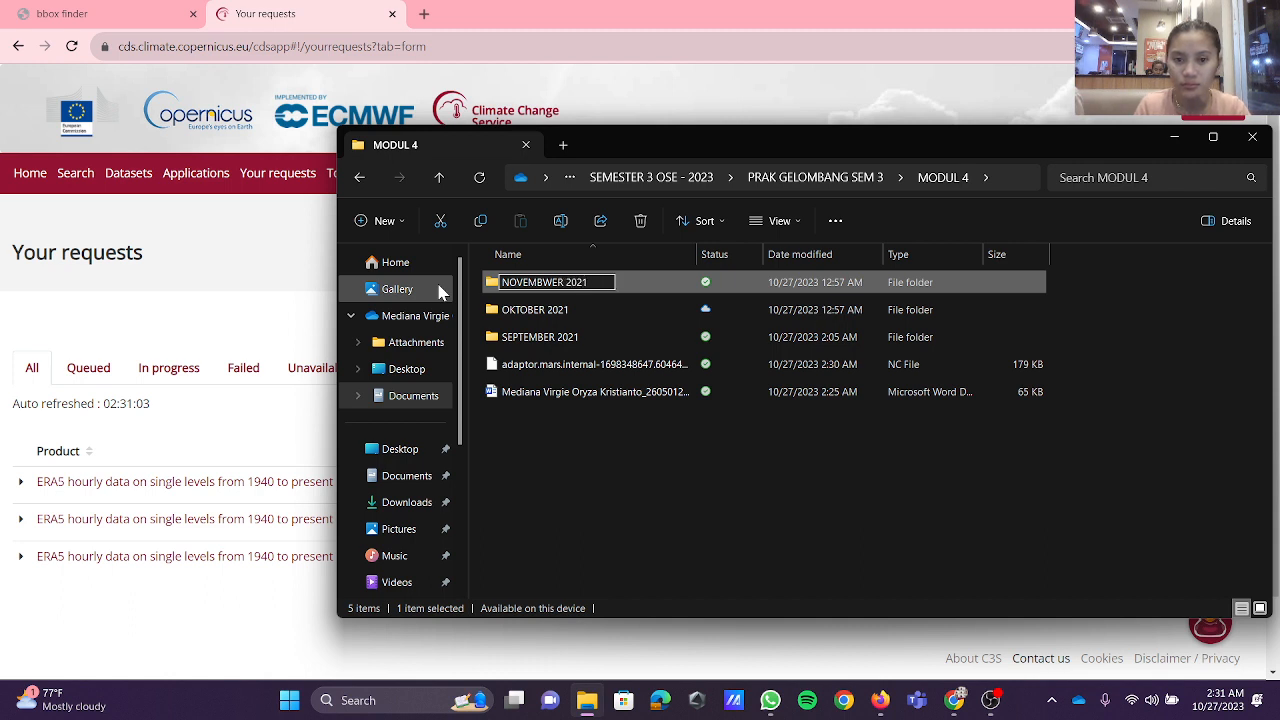
pyautogui.write('021')
pyautogui.click(550, 282)
pyautogui.press('BackSpace')
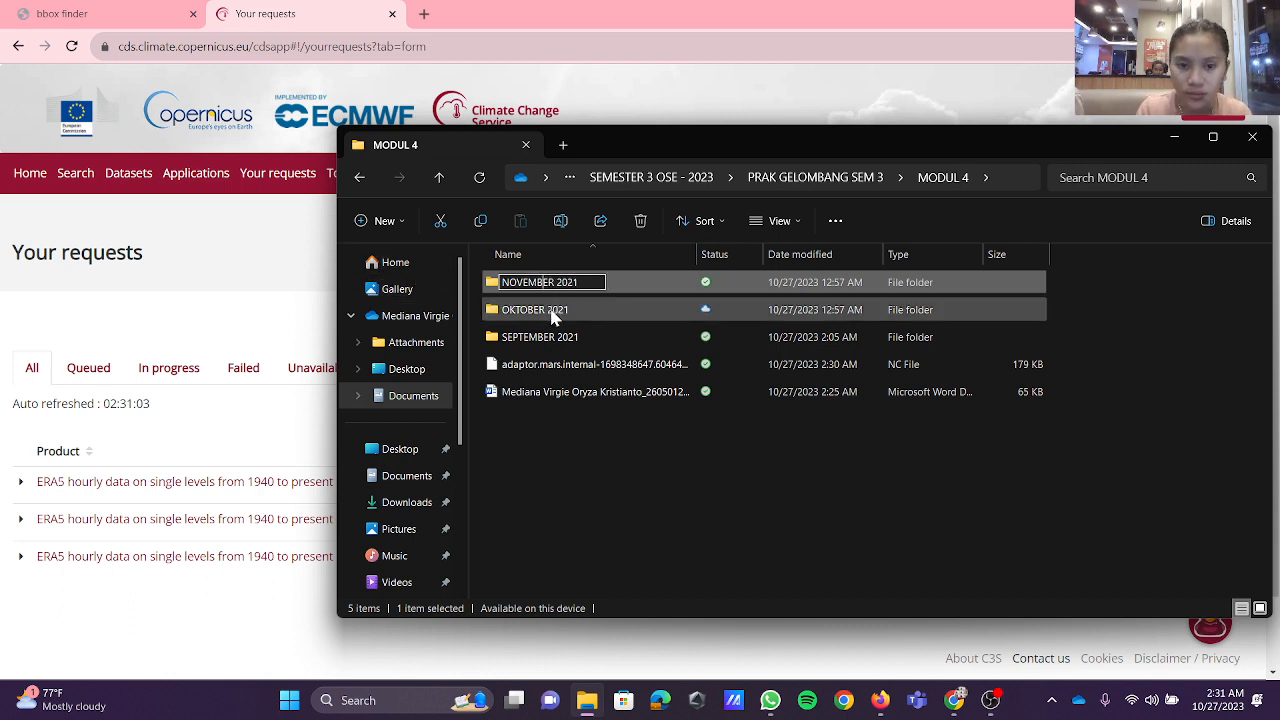
pyautogui.press('Return')
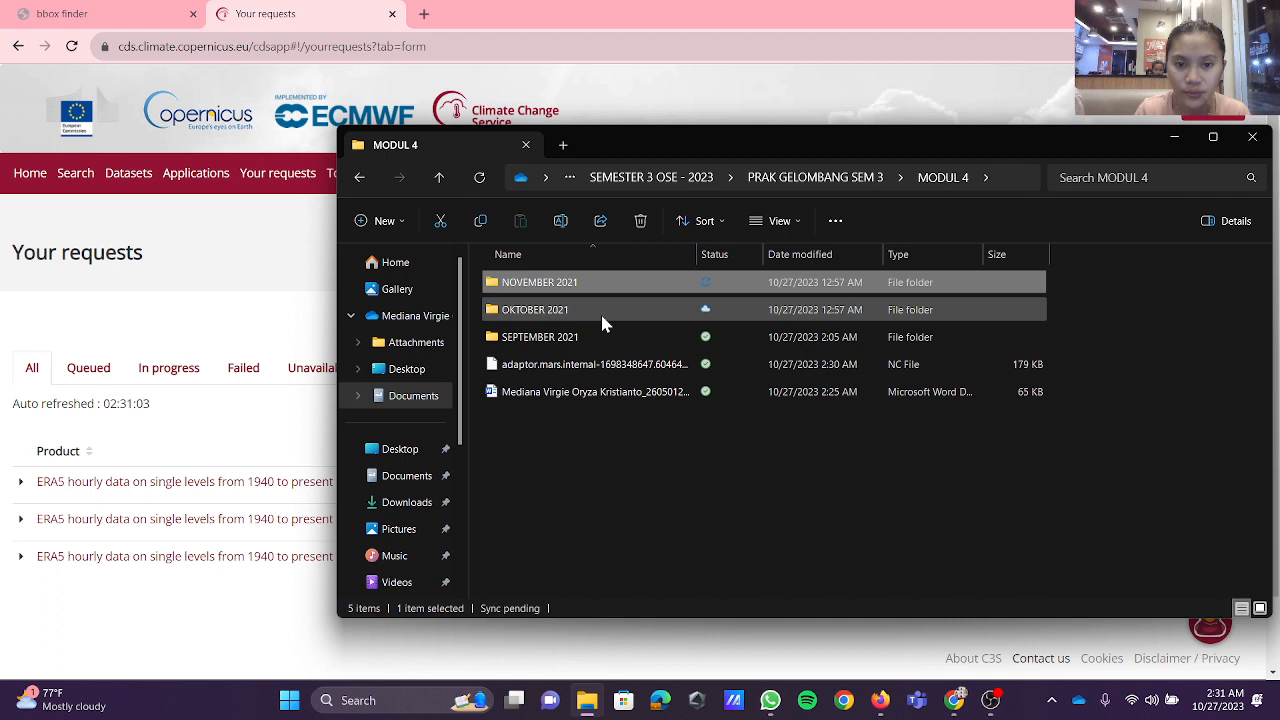
# Step: Move the October NC file into the OKTOBER 2021 folder and return to the requests page
pyautogui.click(620, 364)
pyautogui.moveTo(620, 364); pyautogui.dragTo(600, 311)
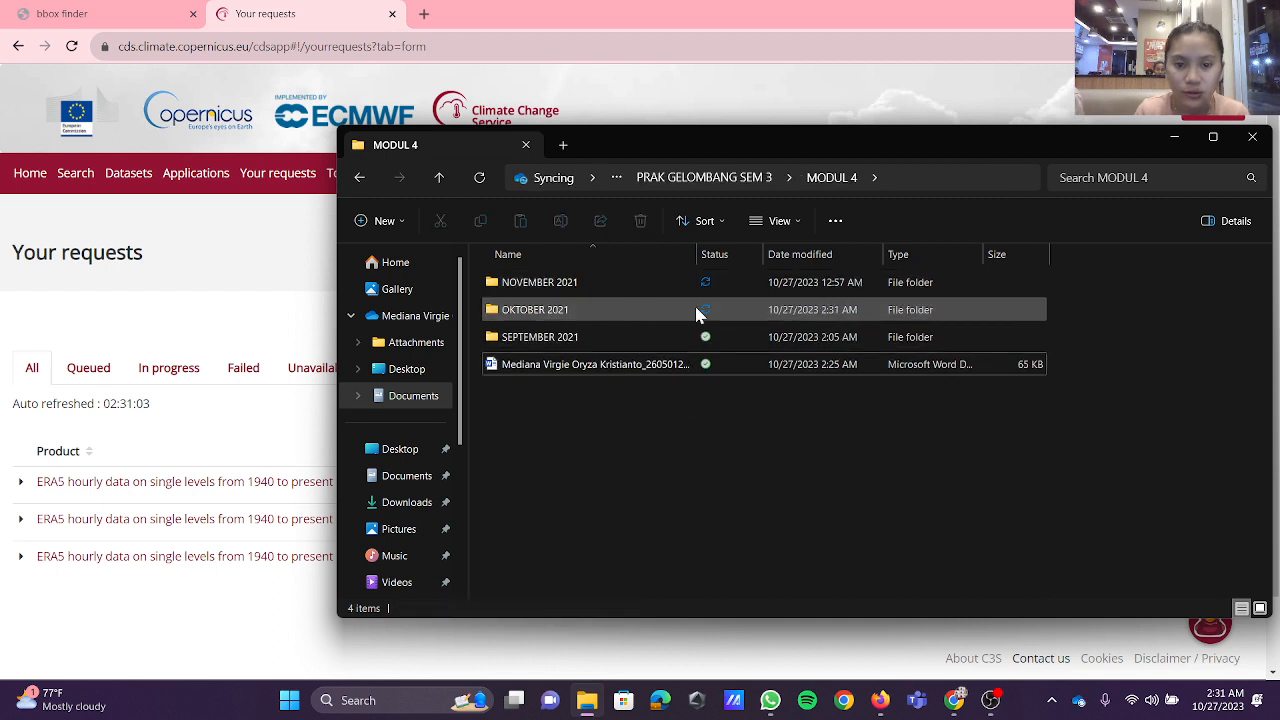
pyautogui.click(1175, 138)
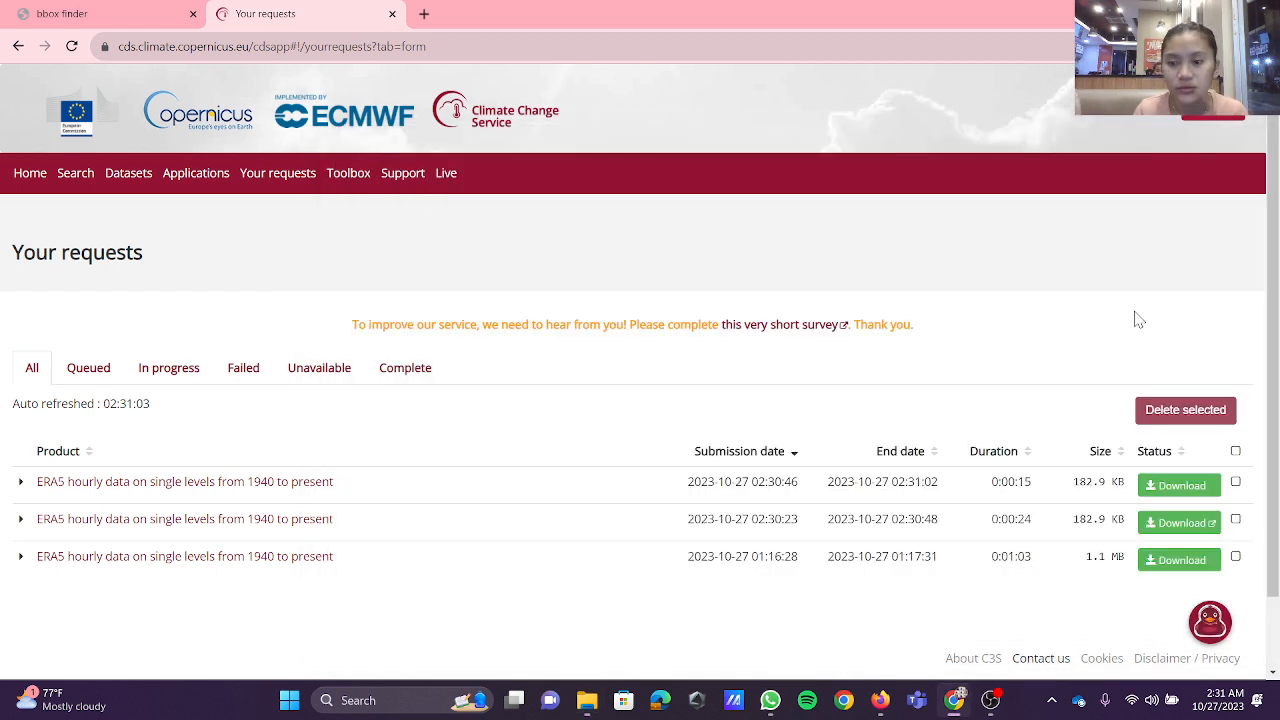
# Step: Download the result of the November request and open the Downloads folder in File Explorer
pyautogui.click(1160, 490)
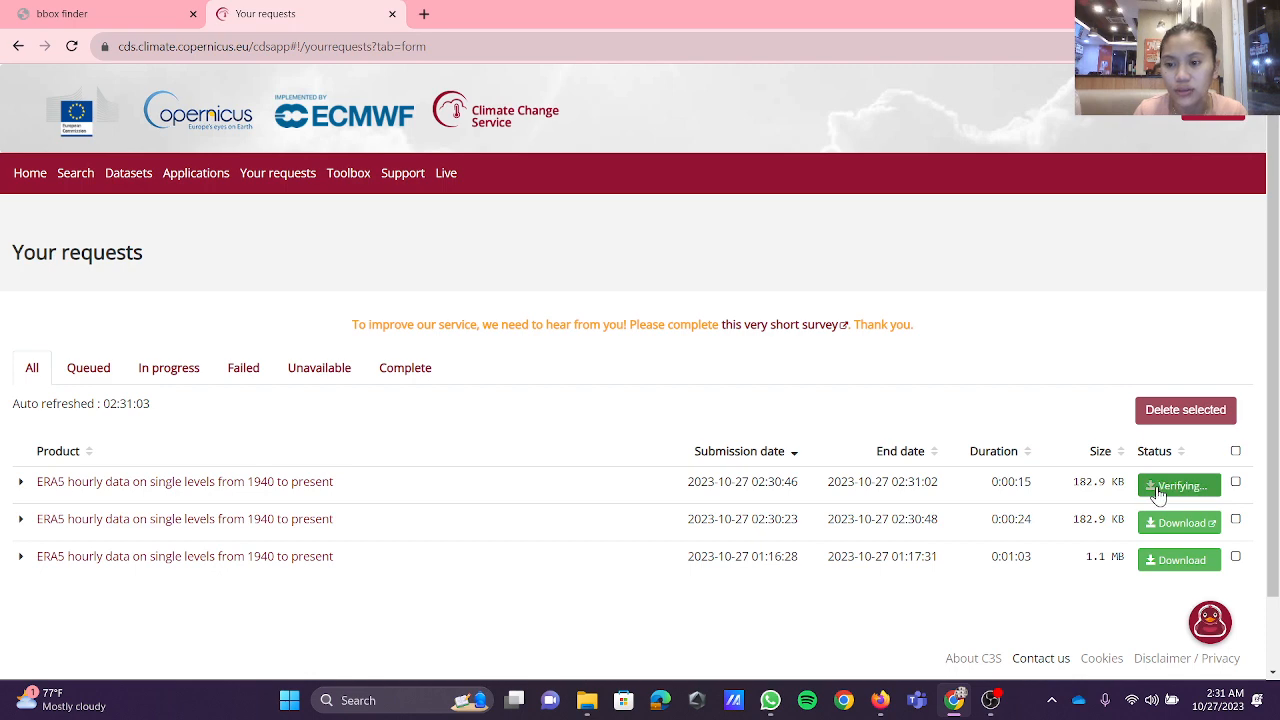
pyautogui.click(1244, 492)
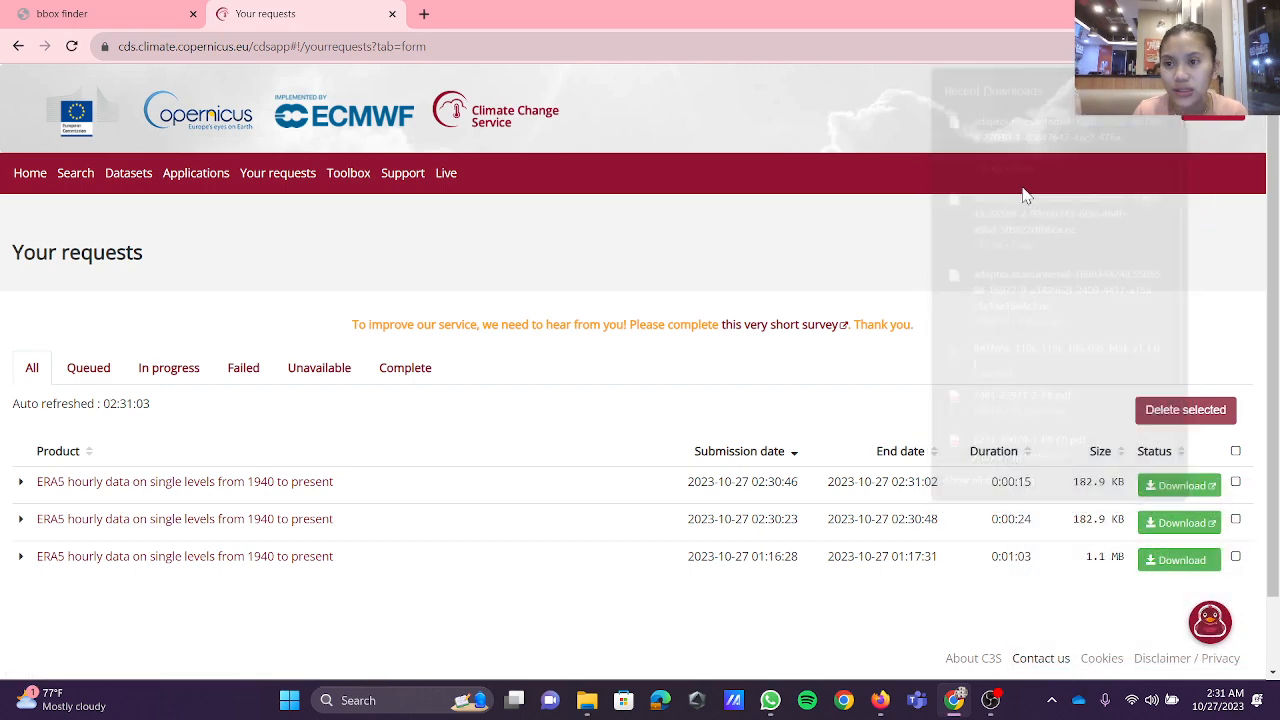
pyautogui.click(587, 703)
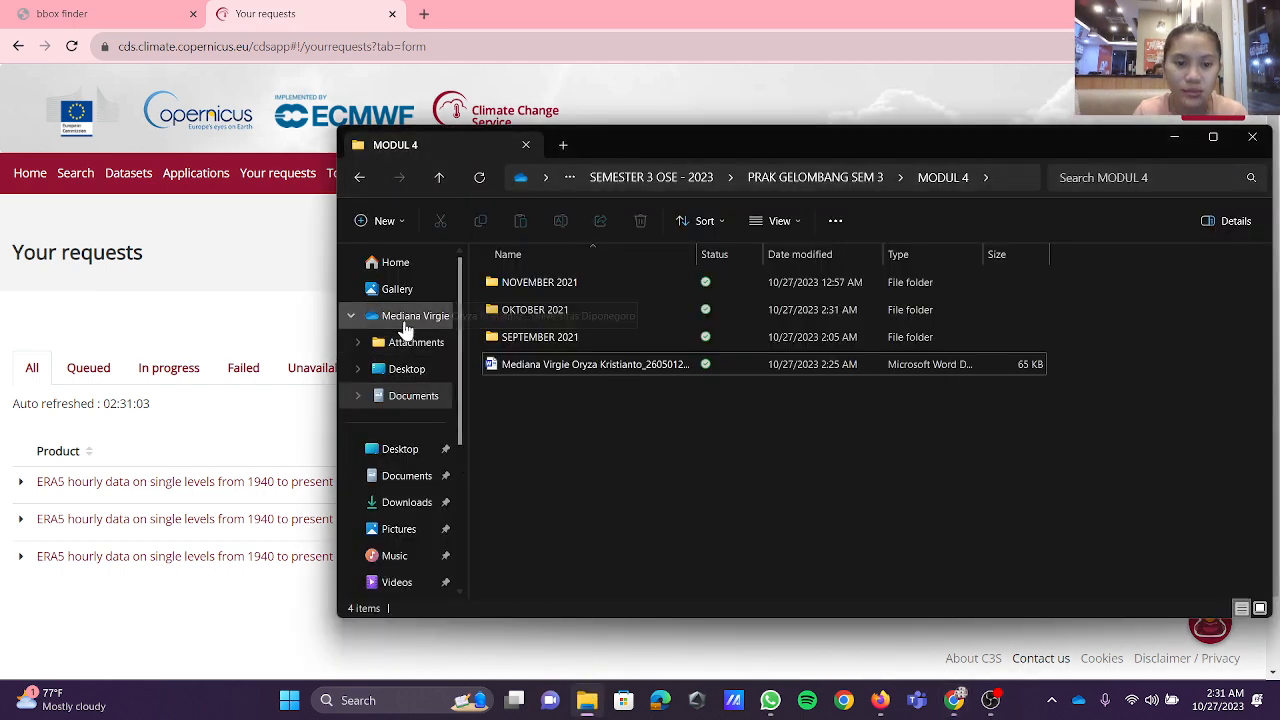
pyautogui.click(425, 502)
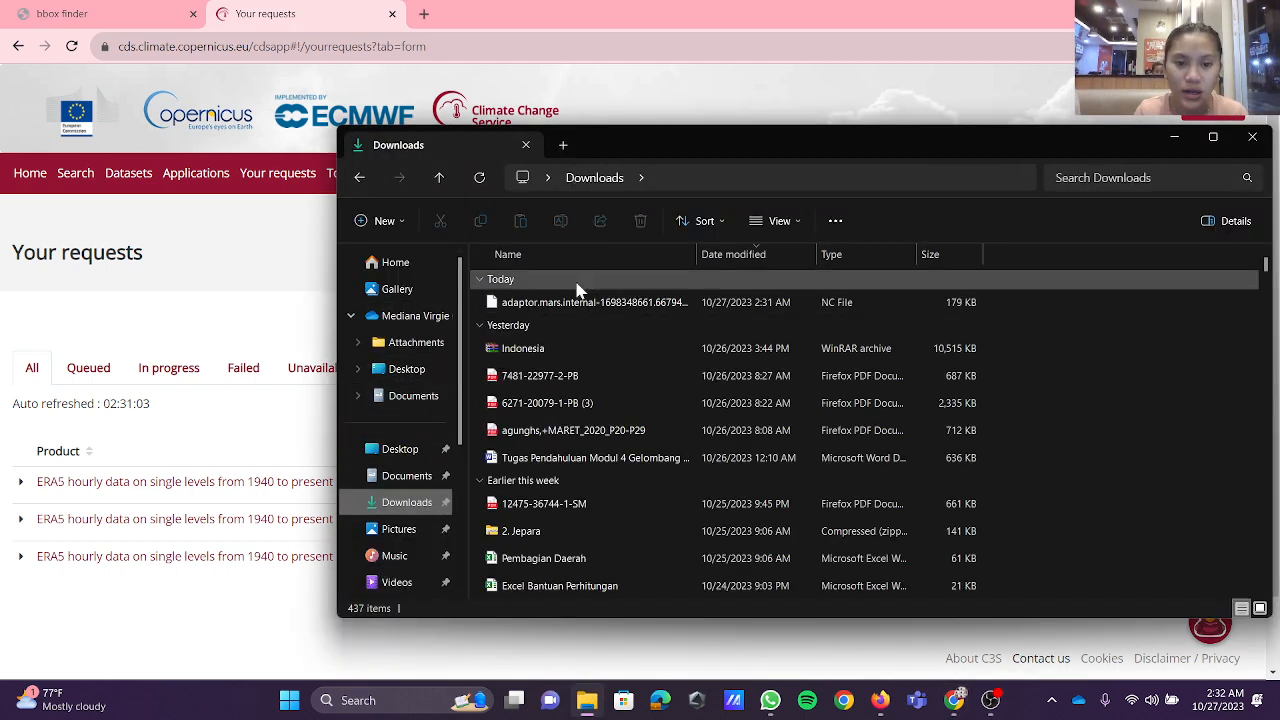
# Step: Move the November NC file through Documents into the SEMESTER 3 OSE - 2023 folder and open that folder
pyautogui.click(585, 303)
pyautogui.moveTo(585, 305); pyautogui.dragTo(418, 393)
pyautogui.click(420, 395)
pyautogui.scroll(-1, 577, 531)
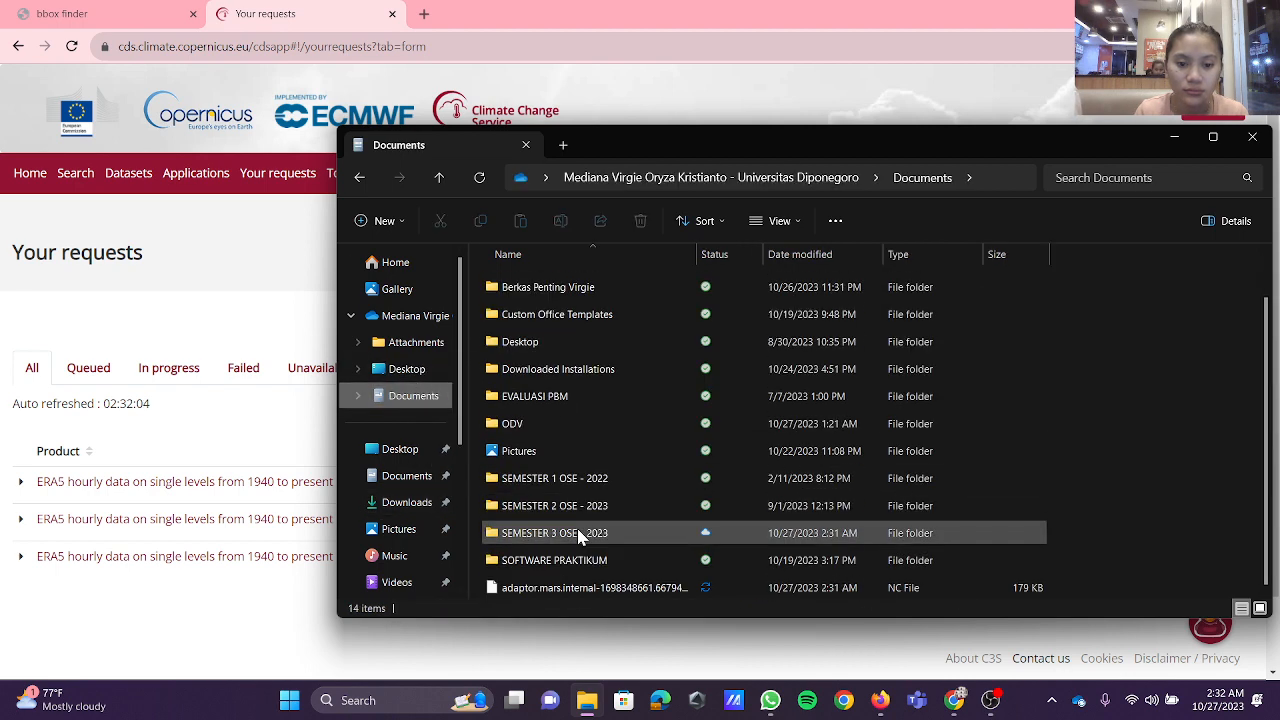
pyautogui.click(585, 532)
pyautogui.moveTo(585, 594); pyautogui.dragTo(586, 532)
pyautogui.doubleClick(588, 567)
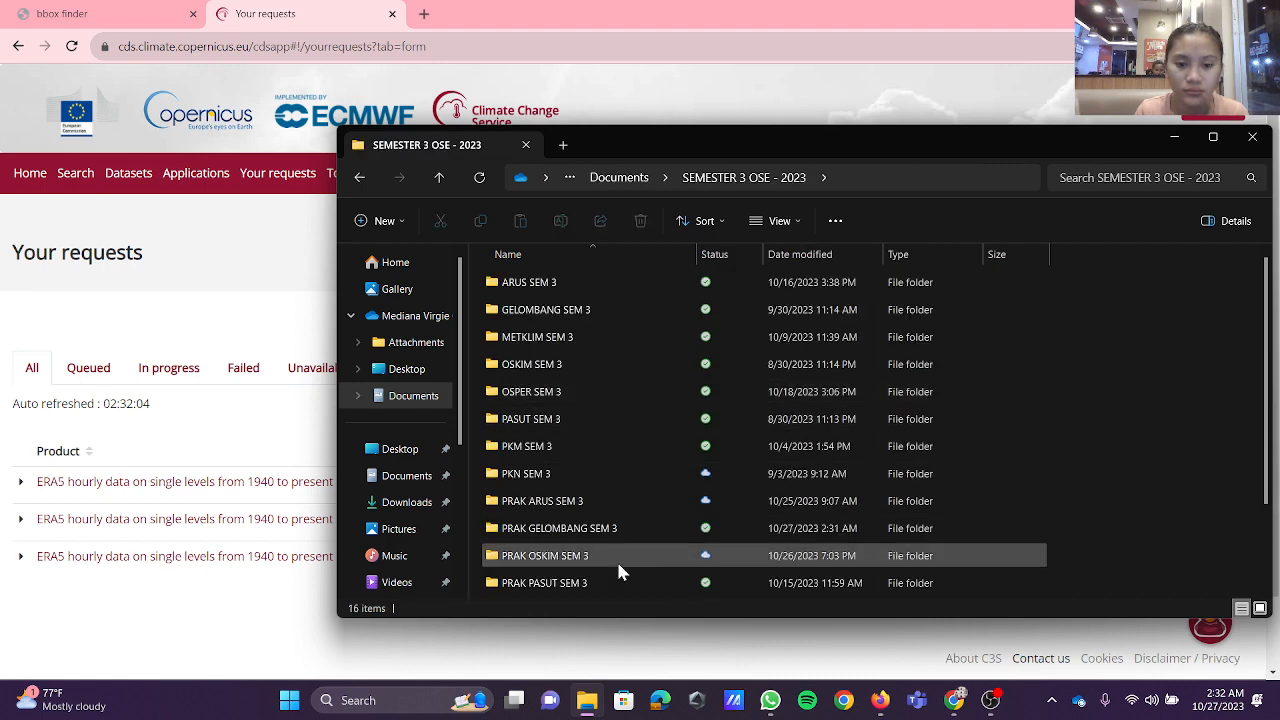
# Step: Move the November NC file through PRAK GELOMBANG SEM 3 and MODUL 4 into the NOVEMBER 2021 folder, and close File Explorer
pyautogui.scroll(-2, 616, 559)
pyautogui.click(605, 562)
pyautogui.moveTo(605, 567); pyautogui.dragTo(608, 428)
pyautogui.doubleClick(600, 463)
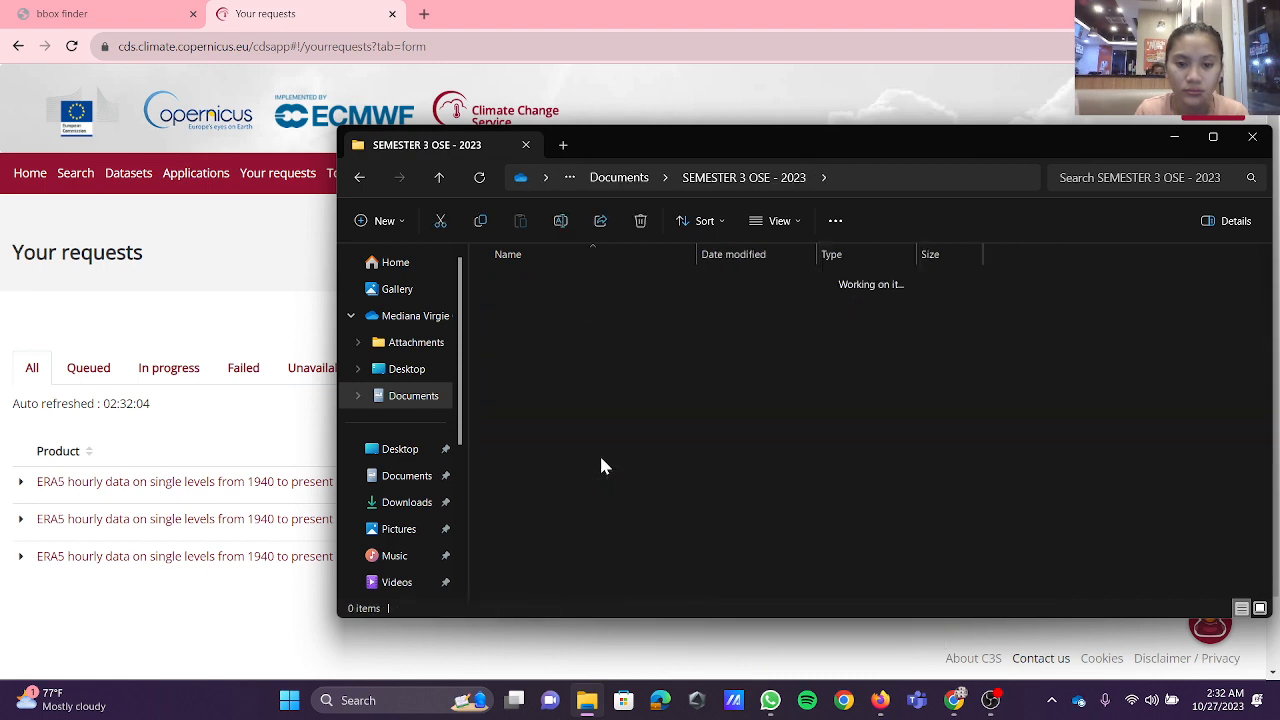
pyautogui.click(590, 400)
pyautogui.moveTo(588, 400); pyautogui.dragTo(592, 285)
pyautogui.doubleClick(580, 365)
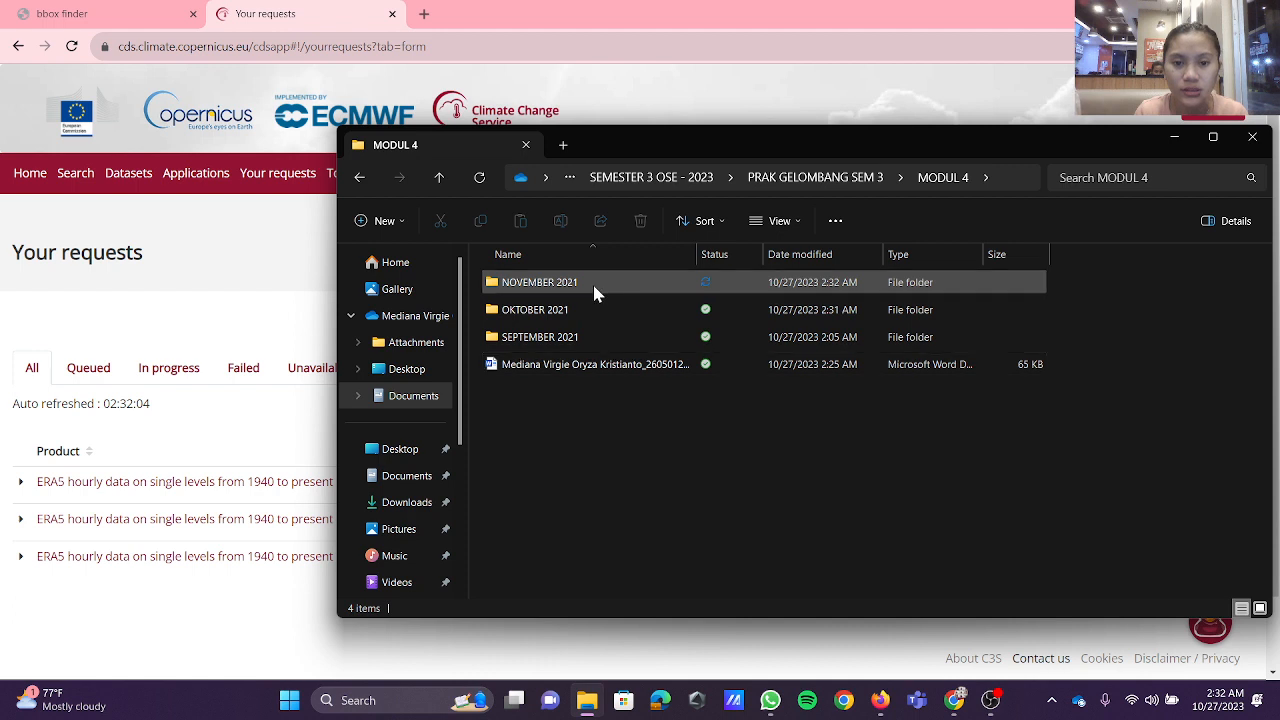
pyautogui.click(594, 287)
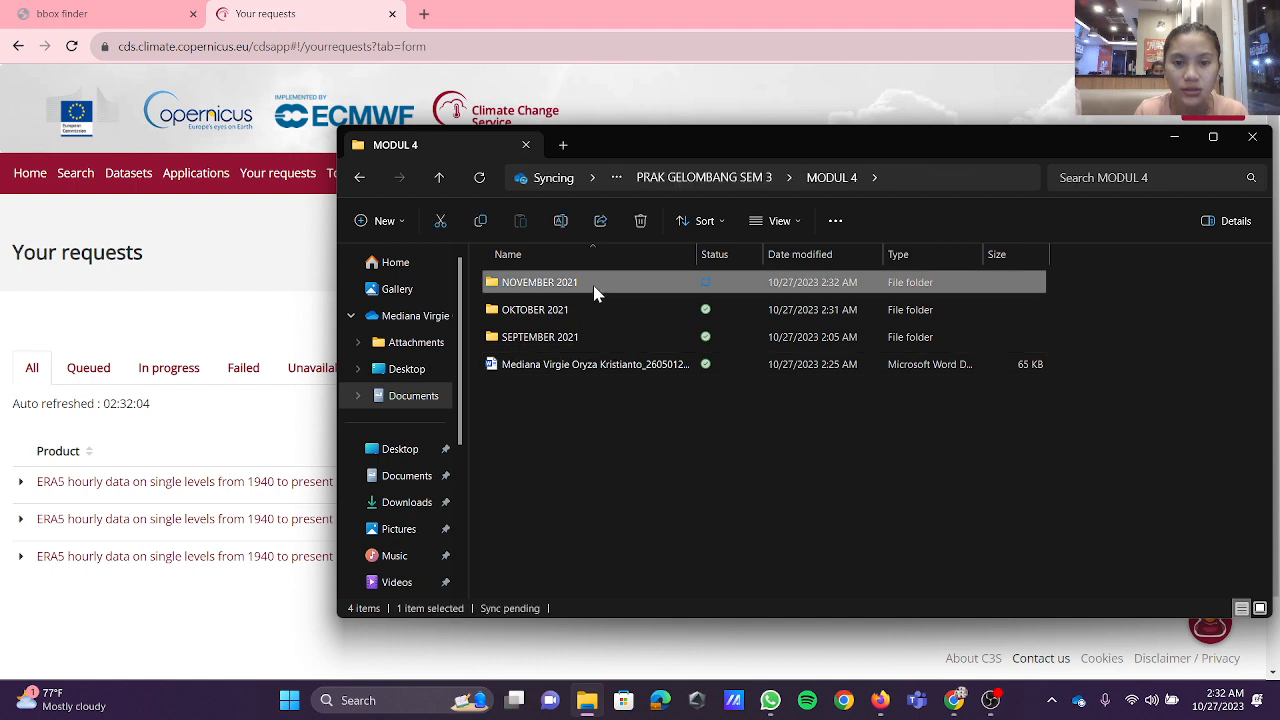
pyautogui.click(1252, 137)
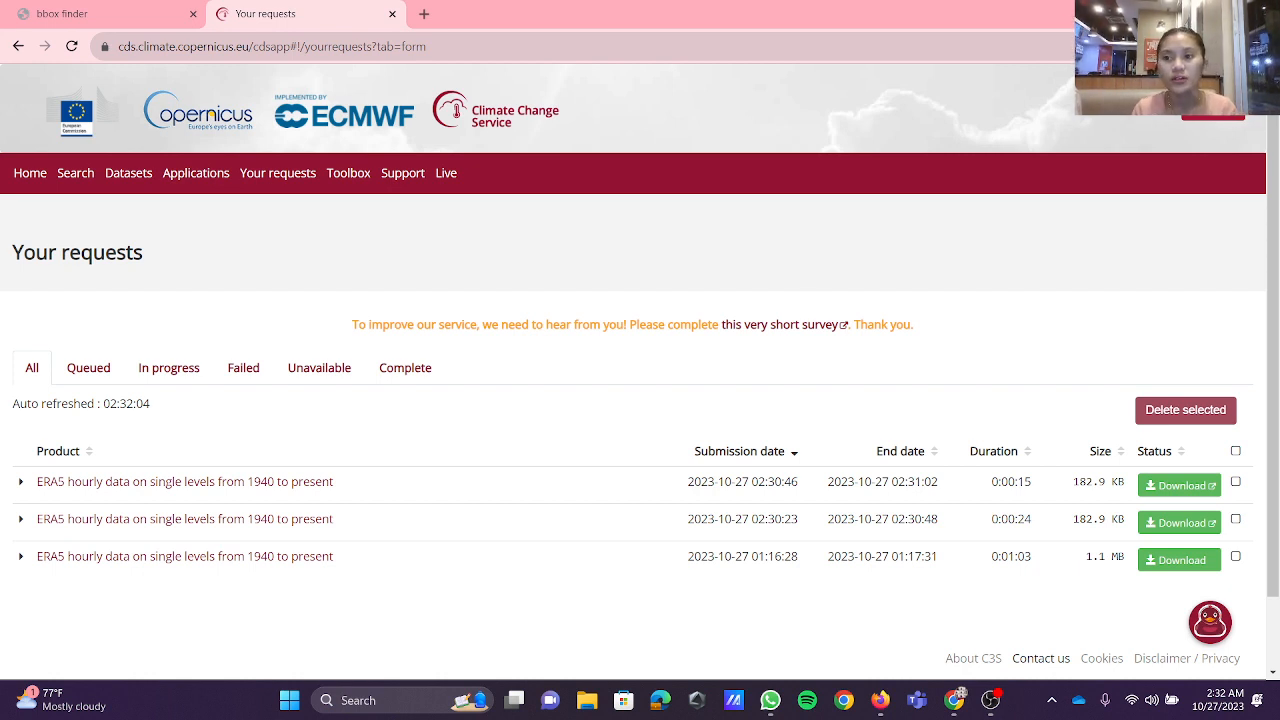
# Step: Switch to Ocean Data View and open the October NC file from the OKTOBER 2021 folder in MODUL 4
pyautogui.click(1184, 12)
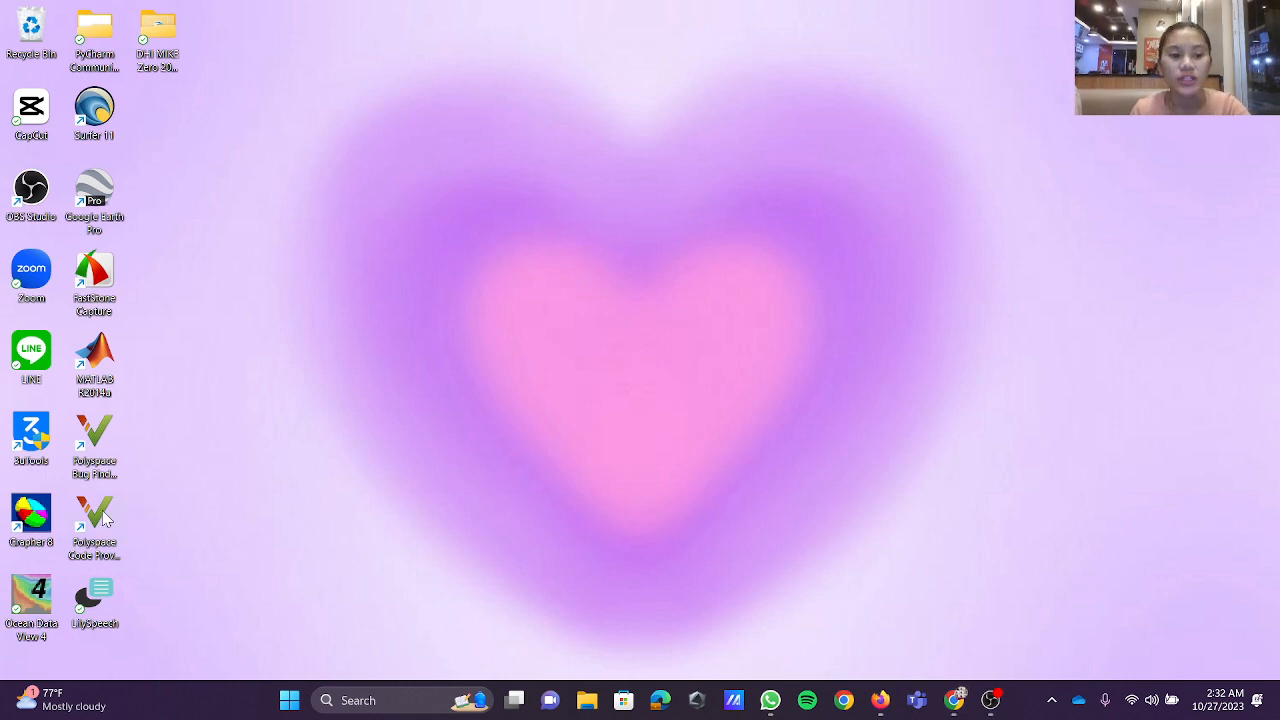
pyautogui.doubleClick(50, 600)
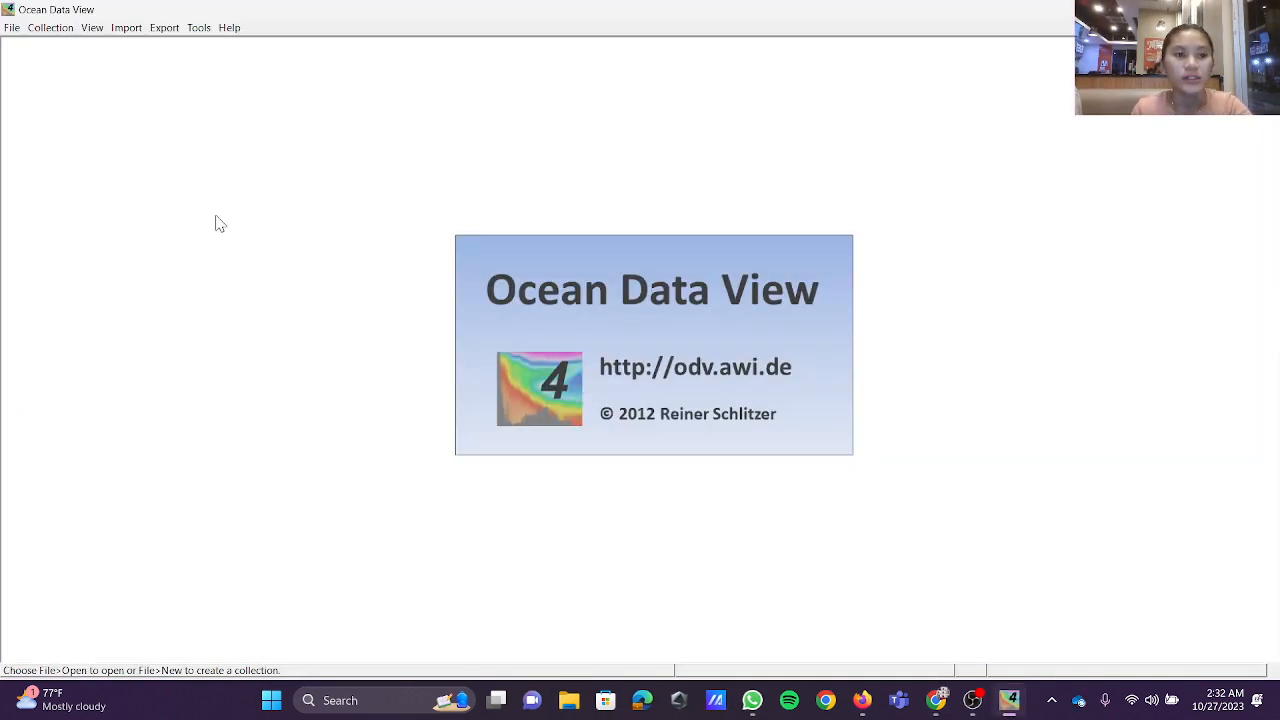
pyautogui.click(11, 26)
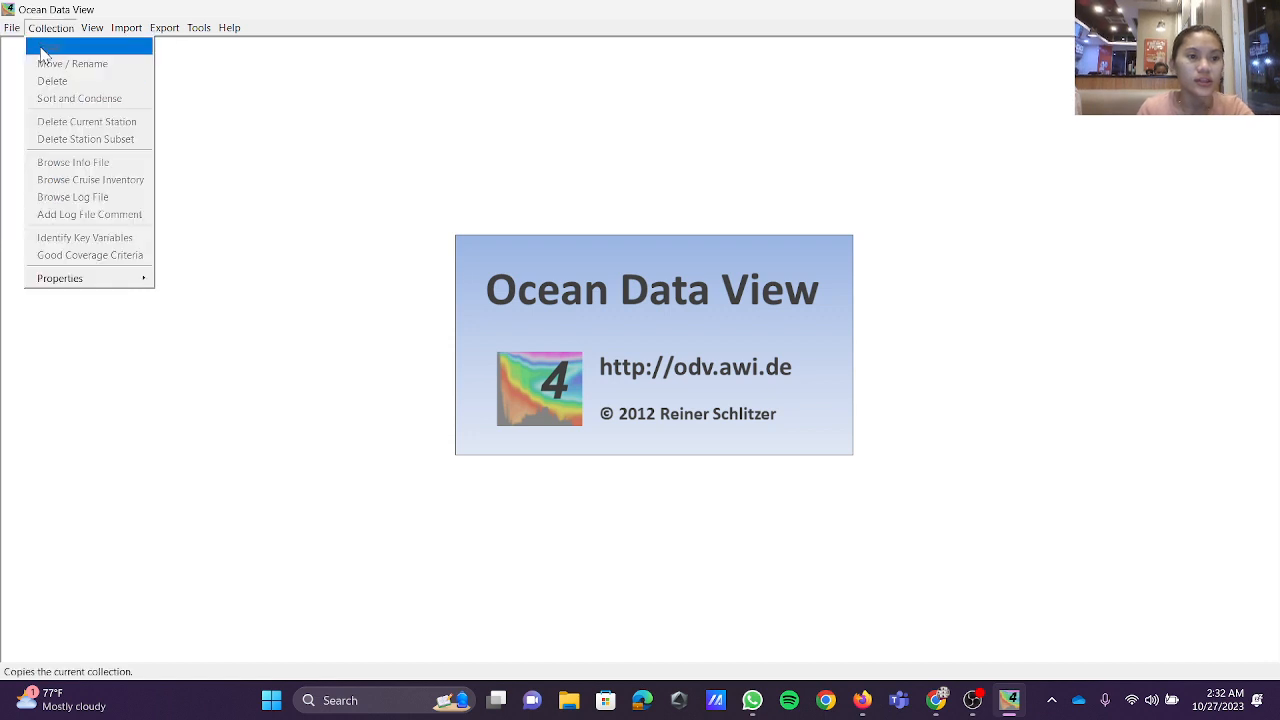
pyautogui.click(25, 64)
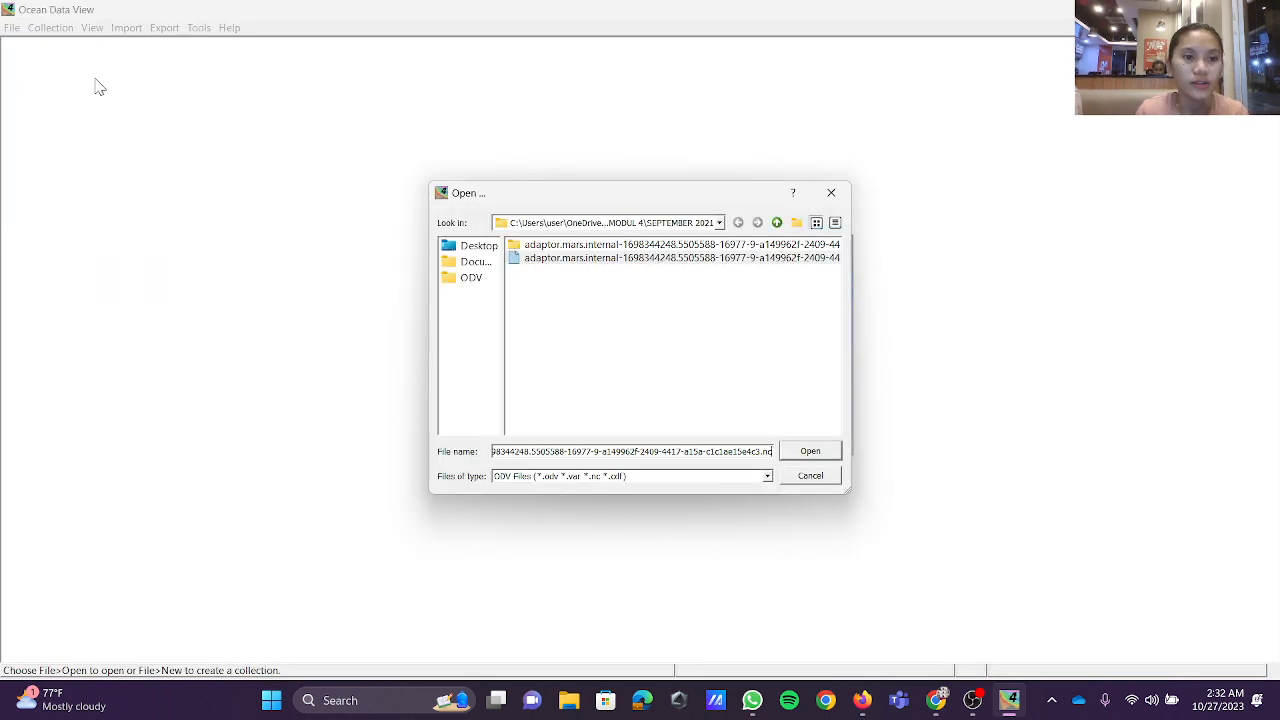
pyautogui.click(777, 223)
pyautogui.doubleClick(556, 258)
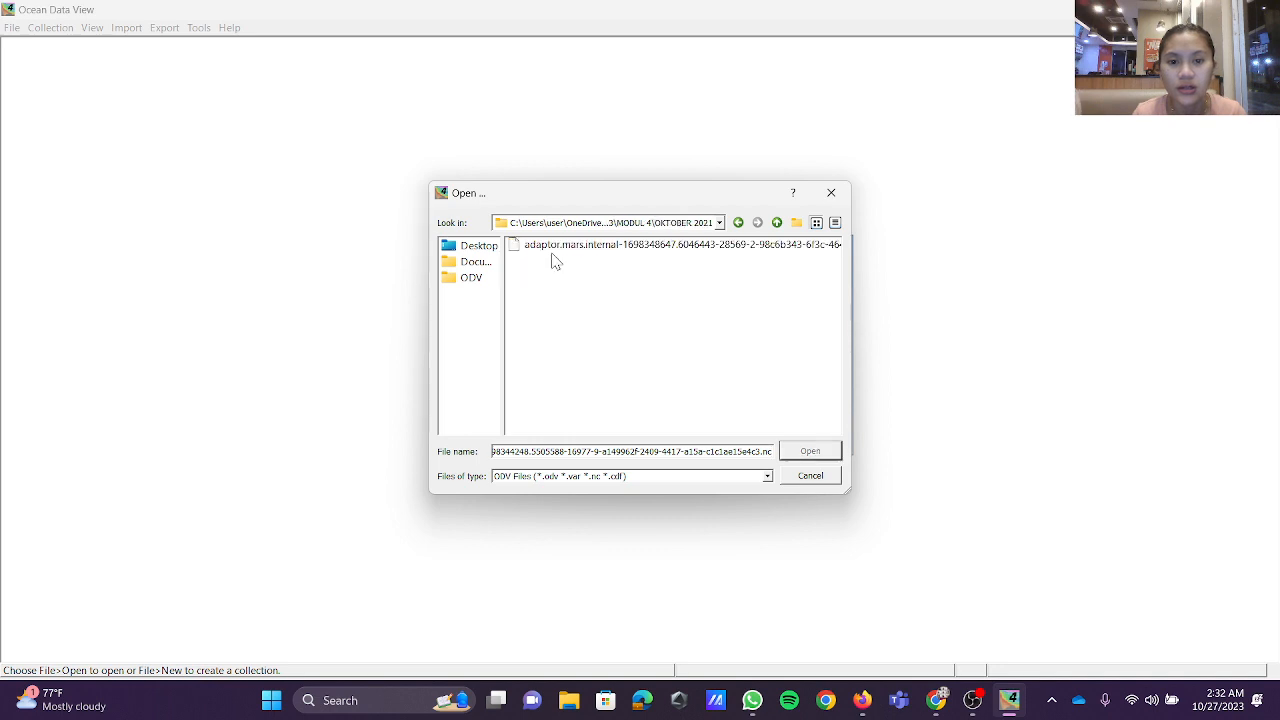
pyautogui.click(634, 248)
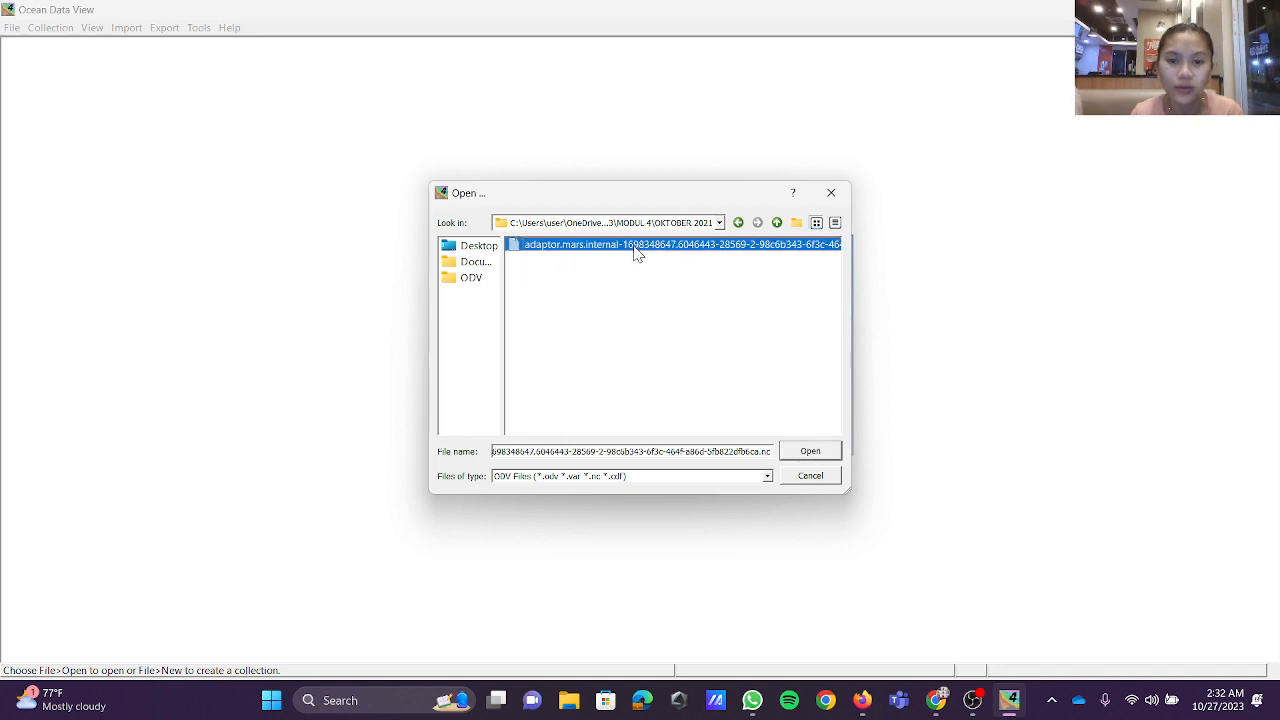
pyautogui.click(811, 453)
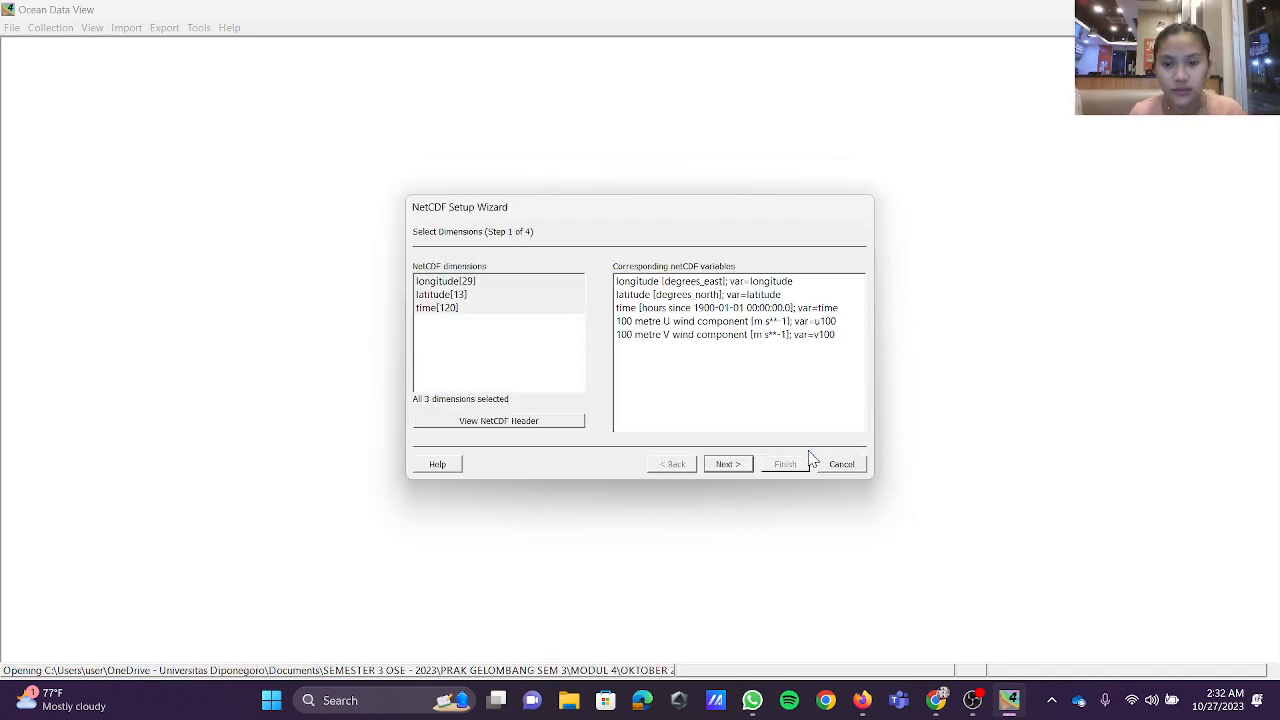
# Step: Complete the four-step NetCDF setup with the default dimensions and variable associations
pyautogui.click(737, 466)
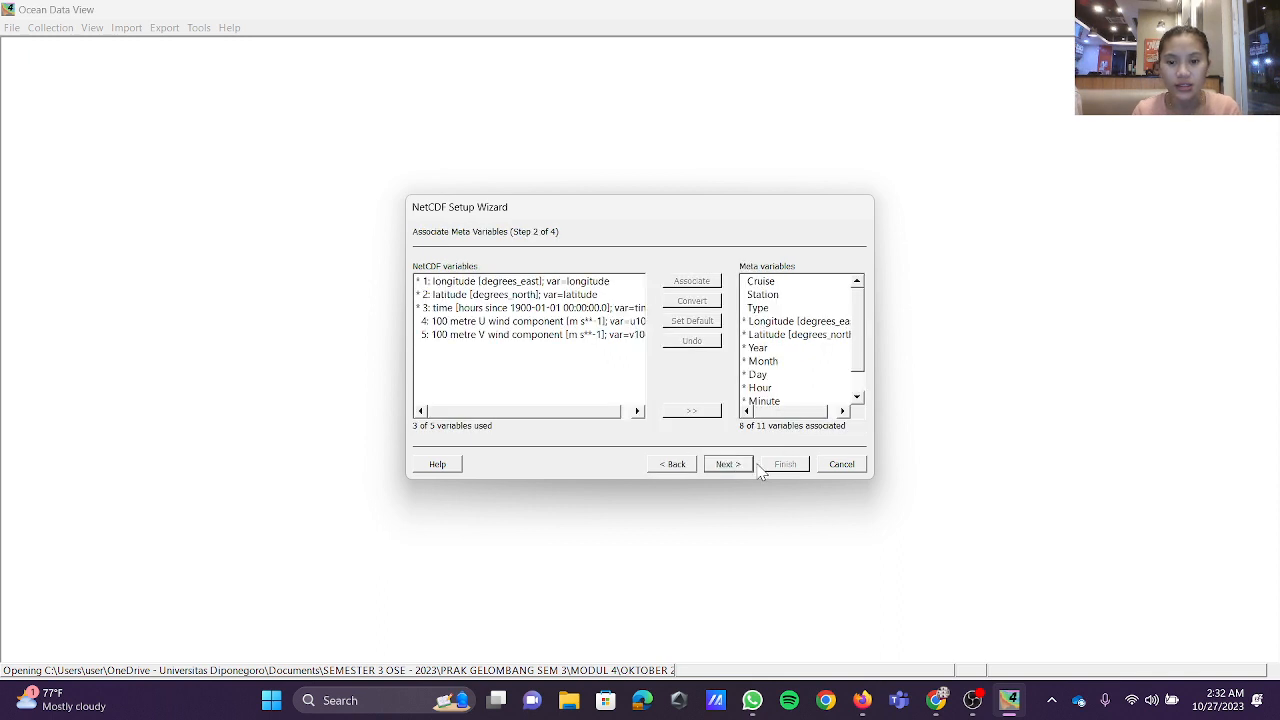
pyautogui.click(728, 465)
pyautogui.click(740, 466)
pyautogui.click(790, 467)
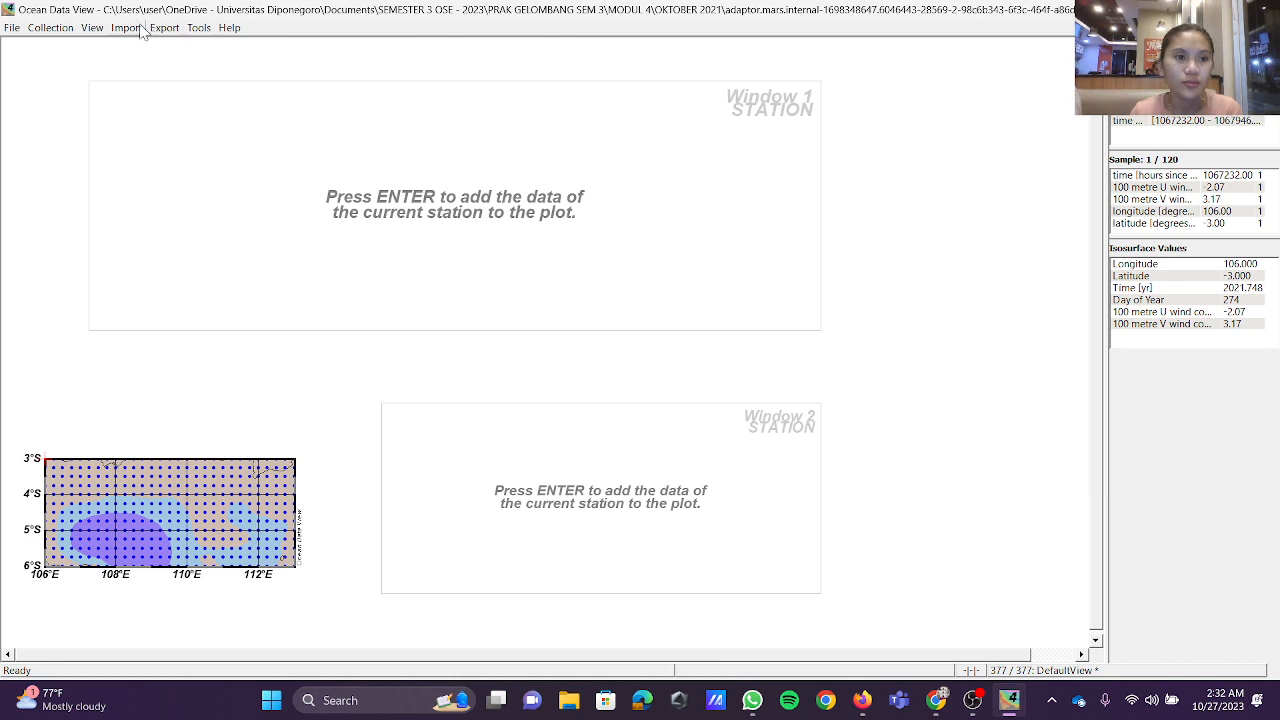
# Step: Apply the Full Screen Map layout template to the station view
pyautogui.click(92, 28)
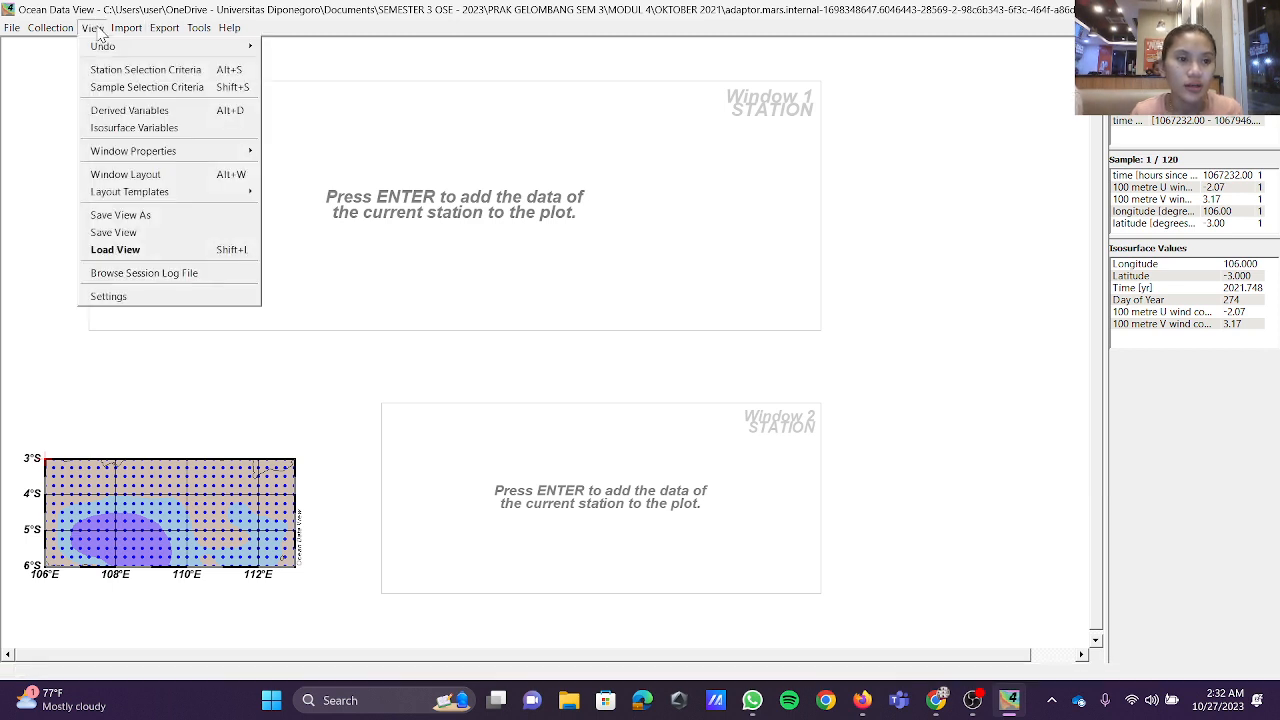
pyautogui.moveTo(108, 196)
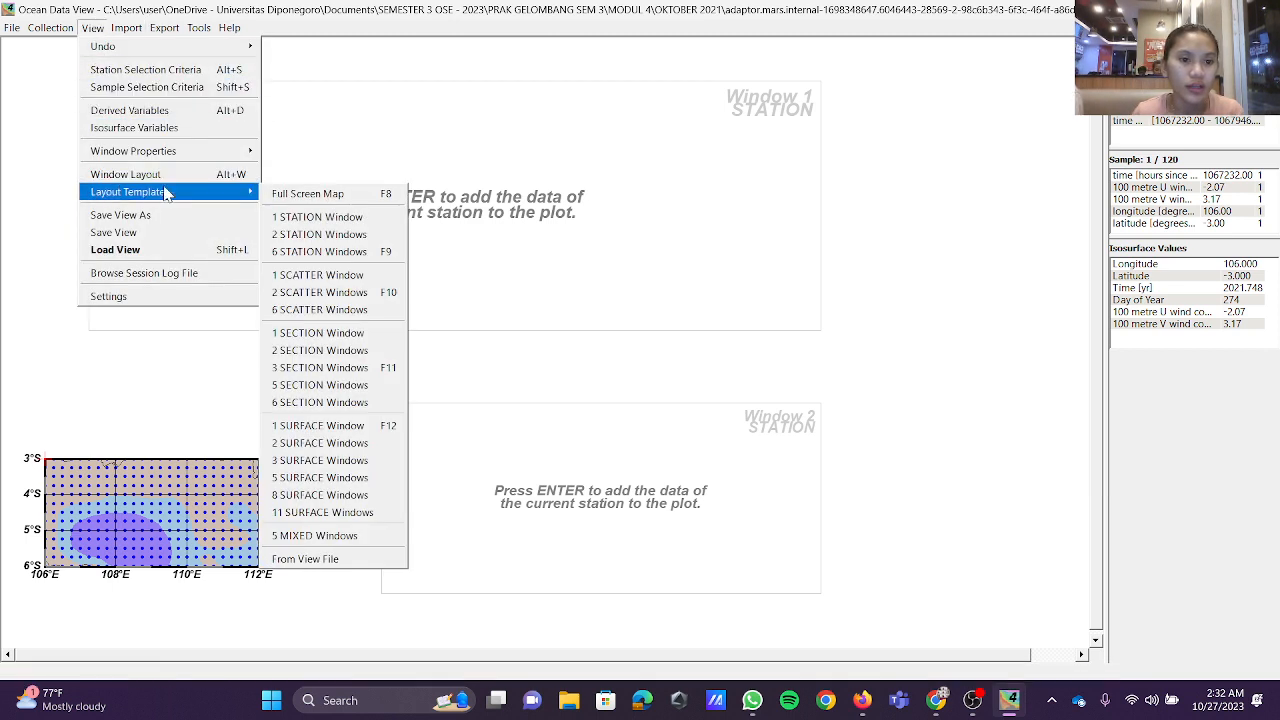
pyautogui.click(325, 199)
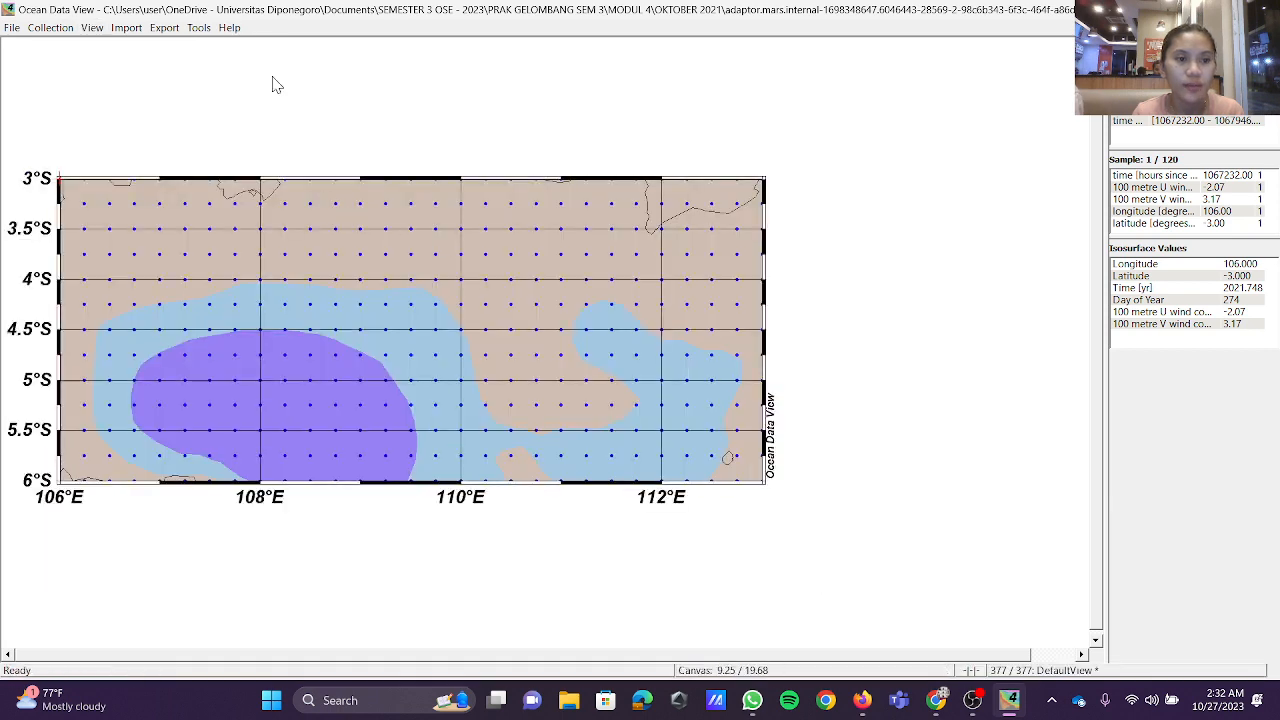
# Step: Set the station map to its full domain
pyautogui.click(118, 30)
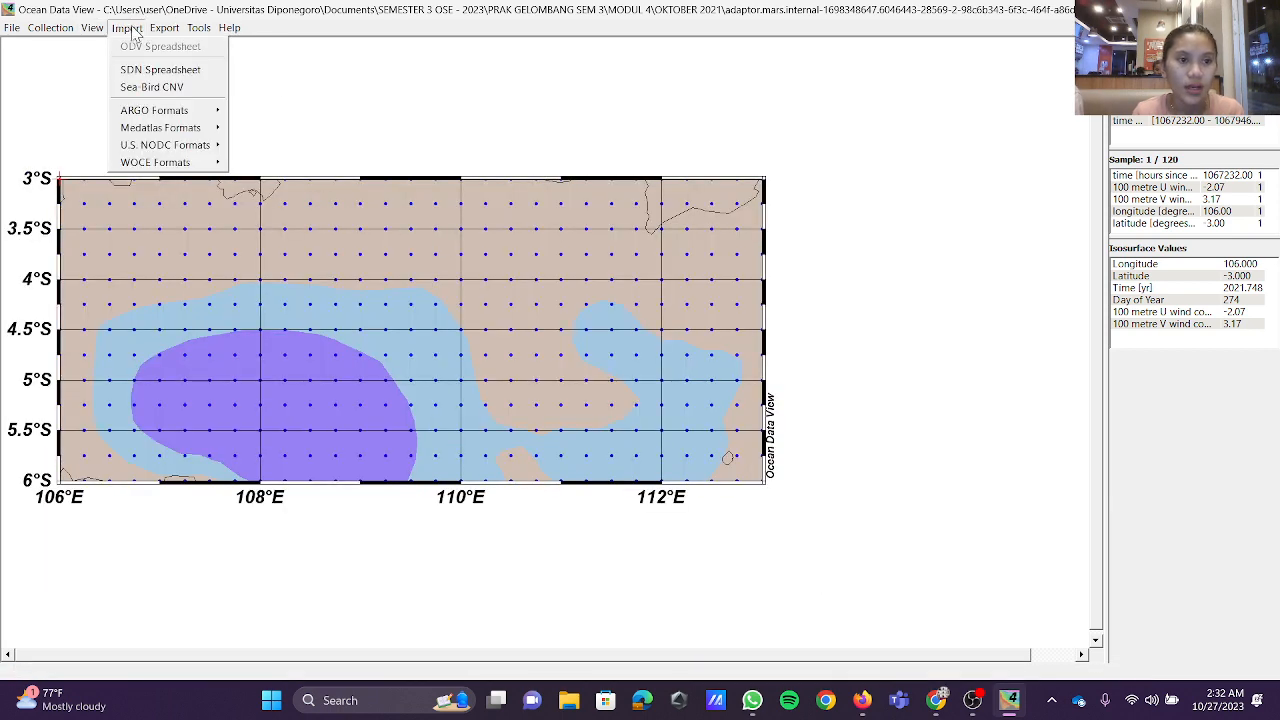
pyautogui.click(92, 28)
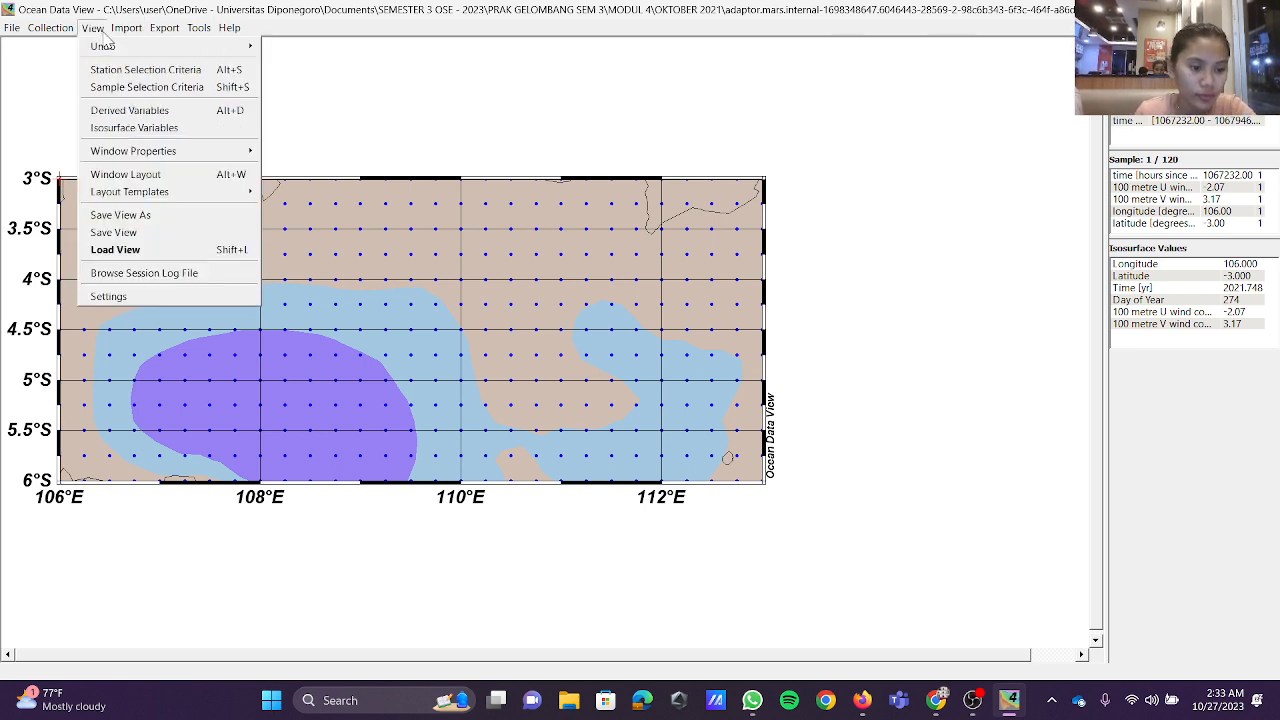
pyautogui.moveTo(115, 33)
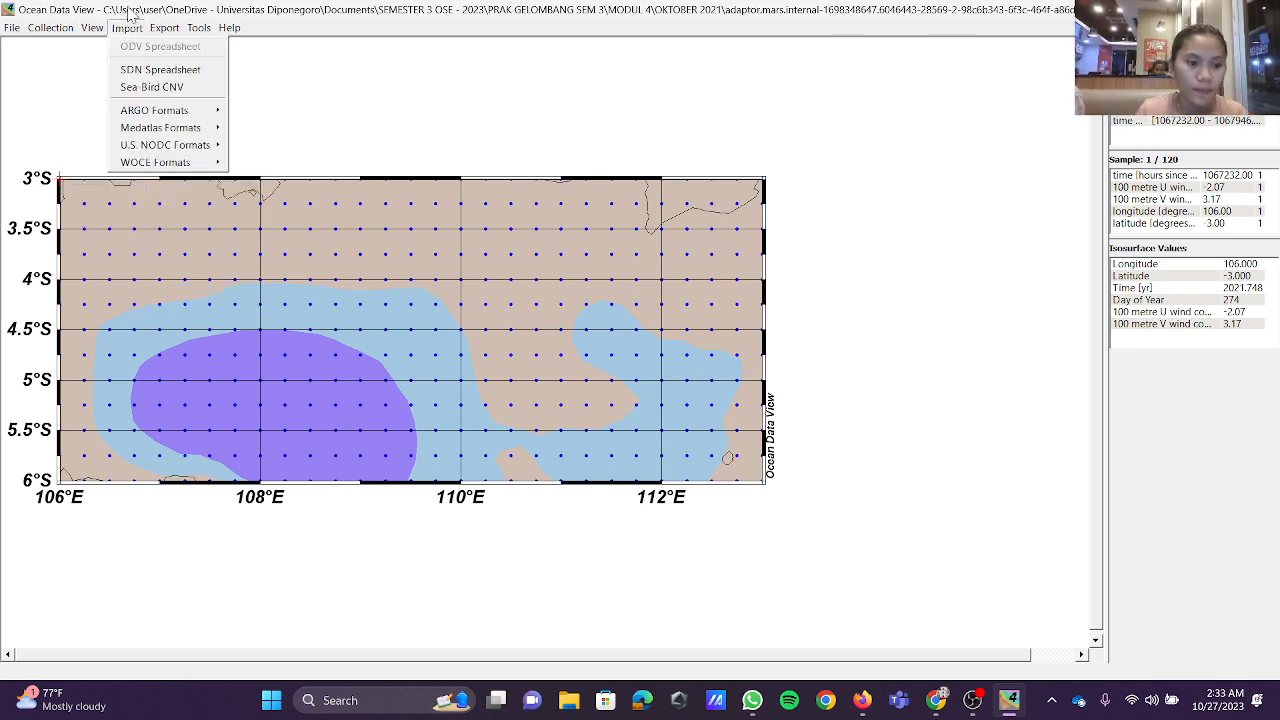
pyautogui.click(437, 302)
pyautogui.rightClick(438, 306)
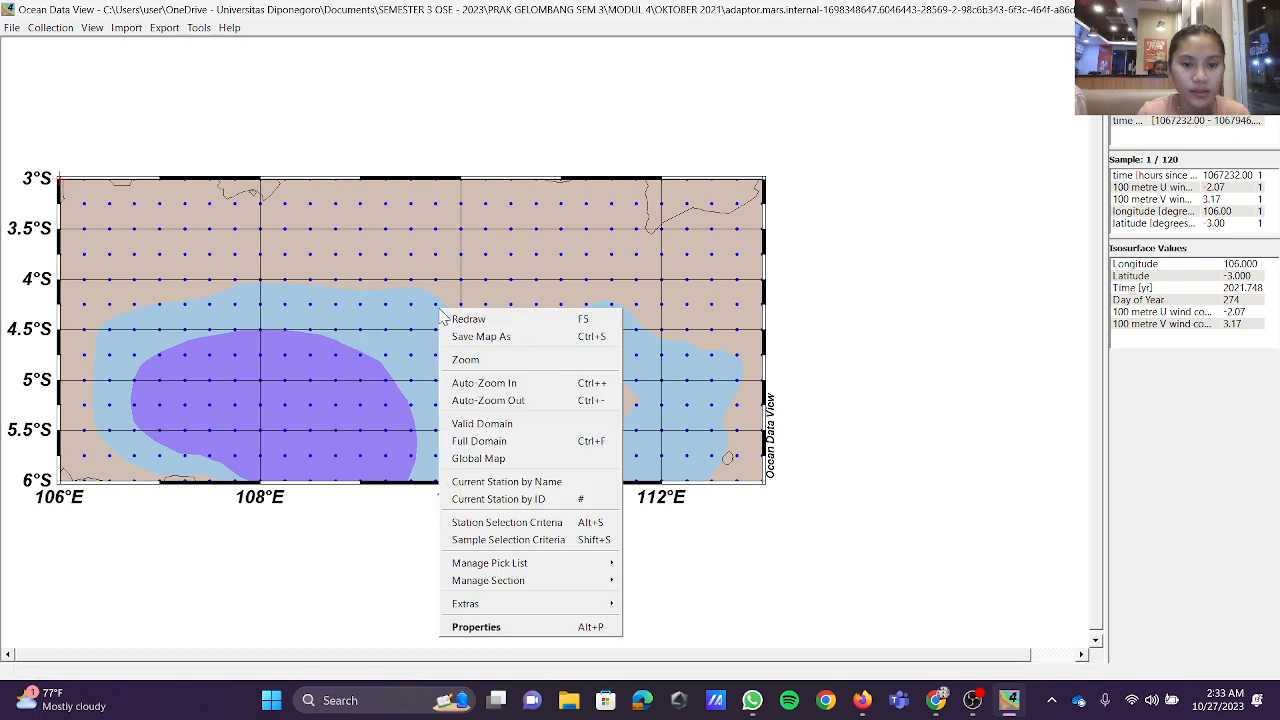
pyautogui.click(557, 441)
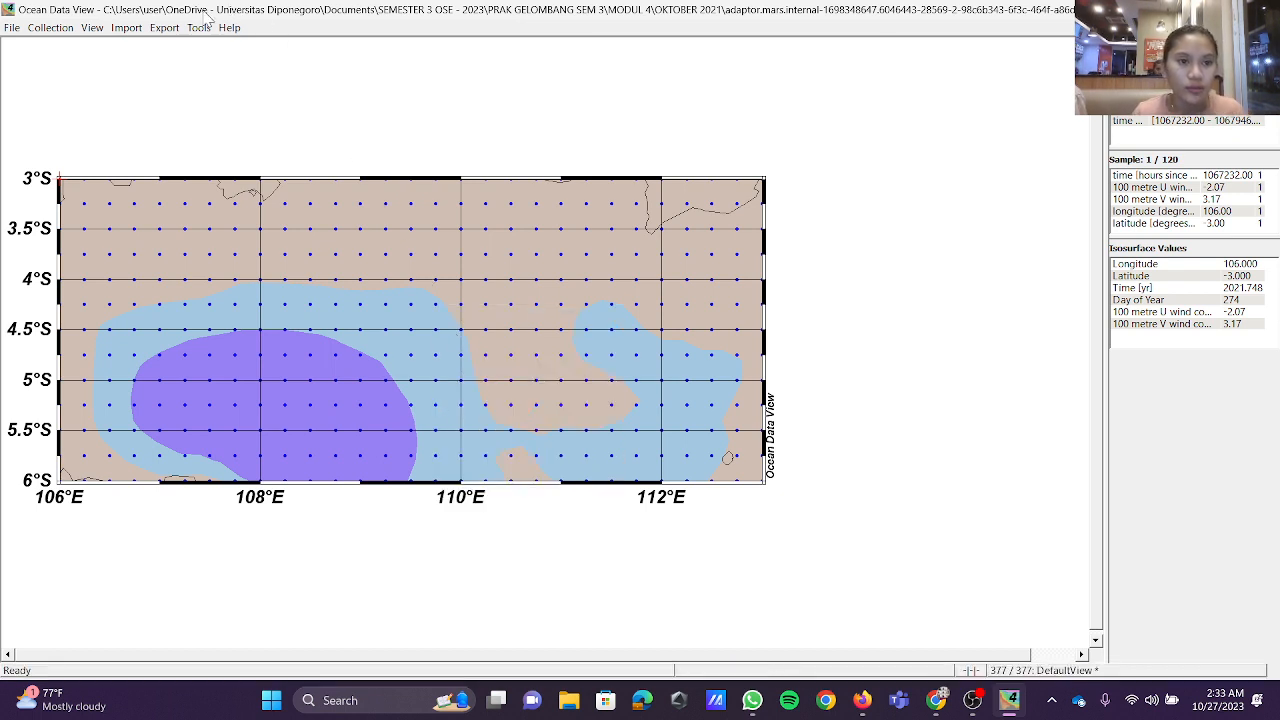
# Step: Export all five variables as an ODV spreadsheet file named Oktober 2021 in the OKTOBER 2021 folder
pyautogui.click(166, 27)
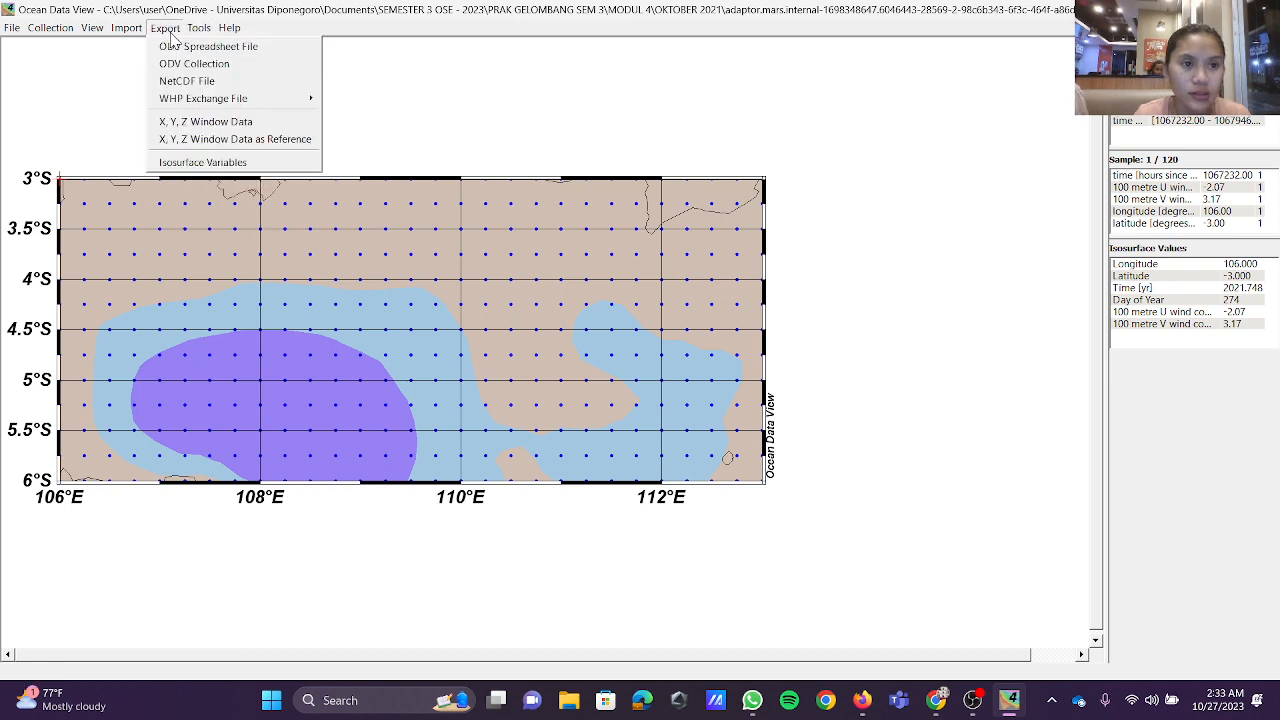
pyautogui.click(181, 47)
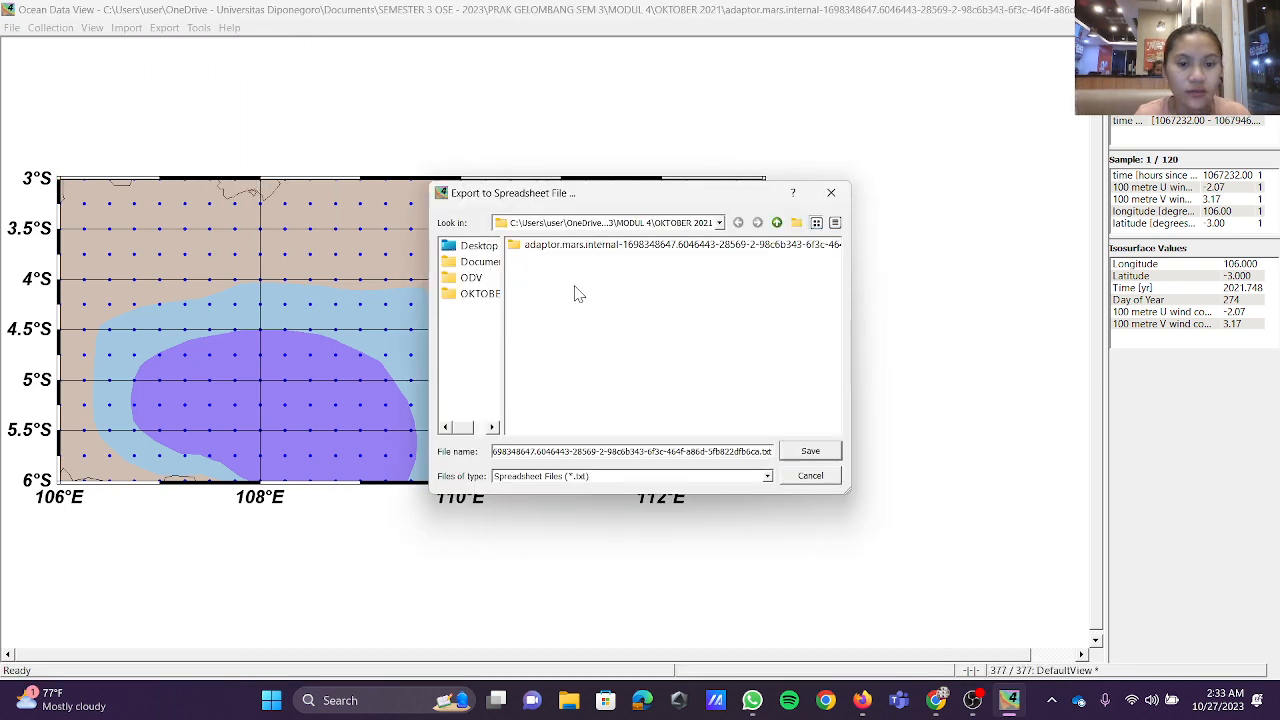
pyautogui.moveTo(776, 458); pyautogui.dragTo(457, 452)
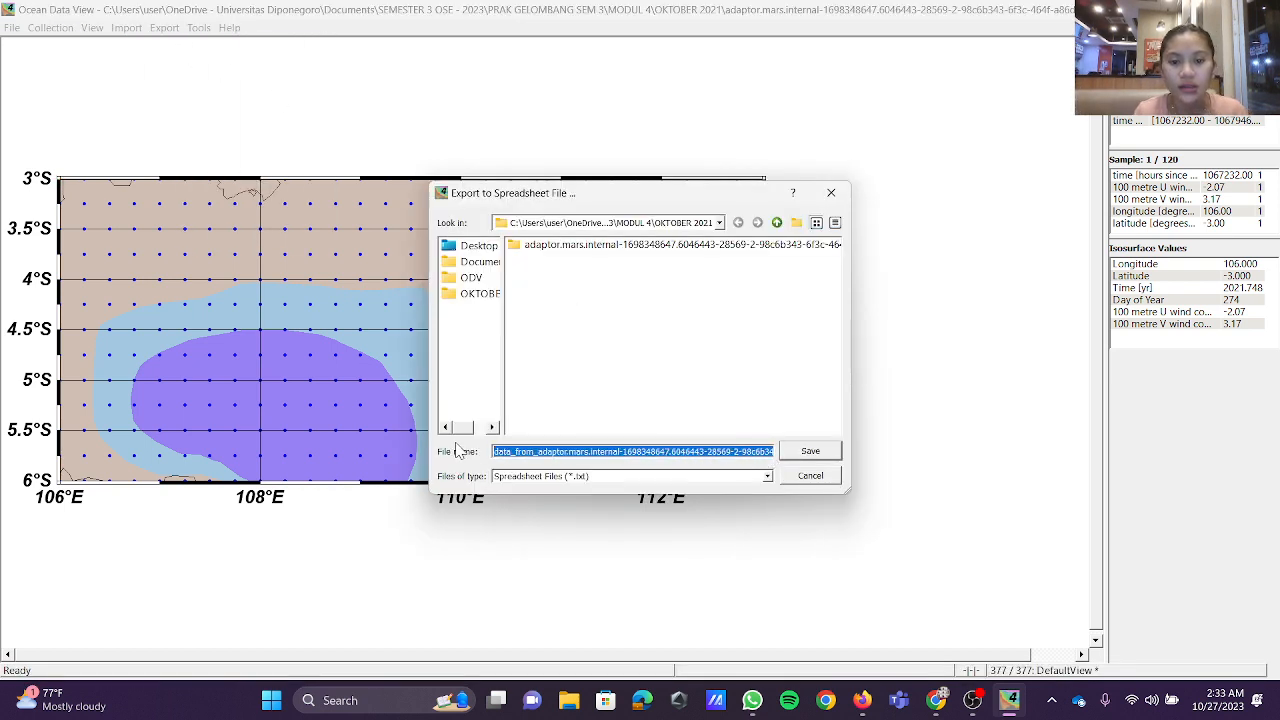
pyautogui.write('Oktober 2021')
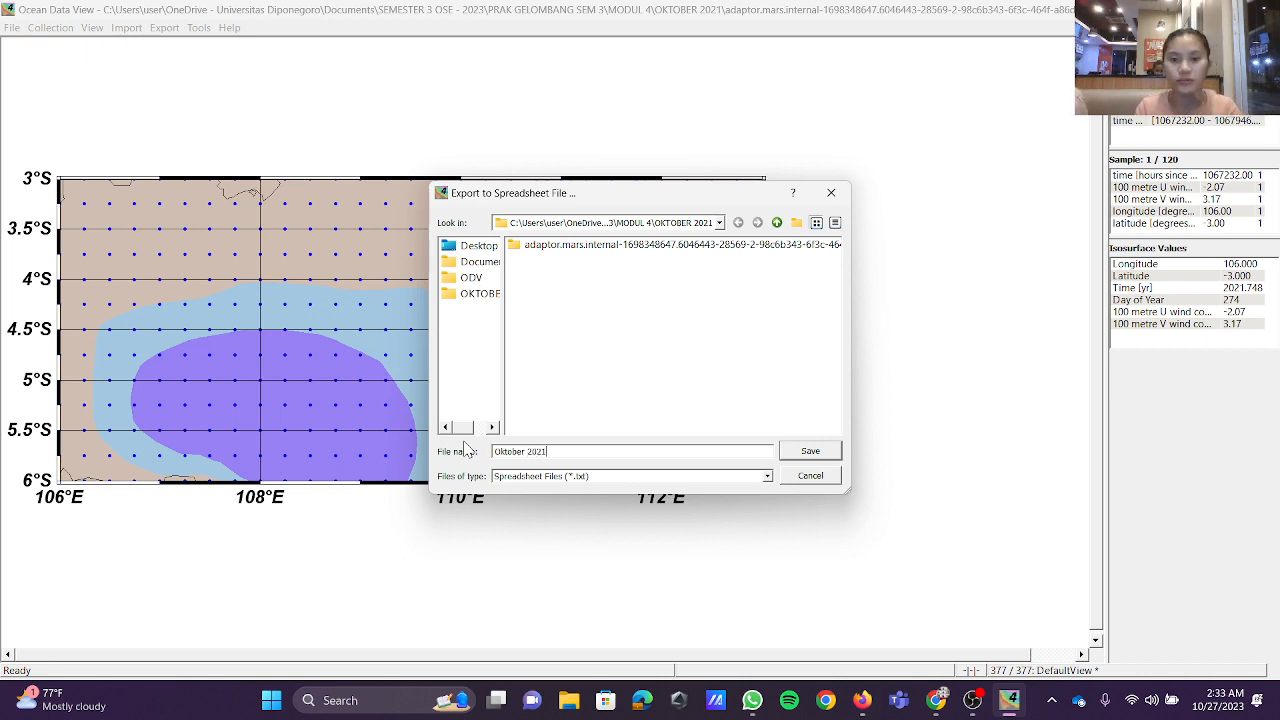
pyautogui.click(810, 452)
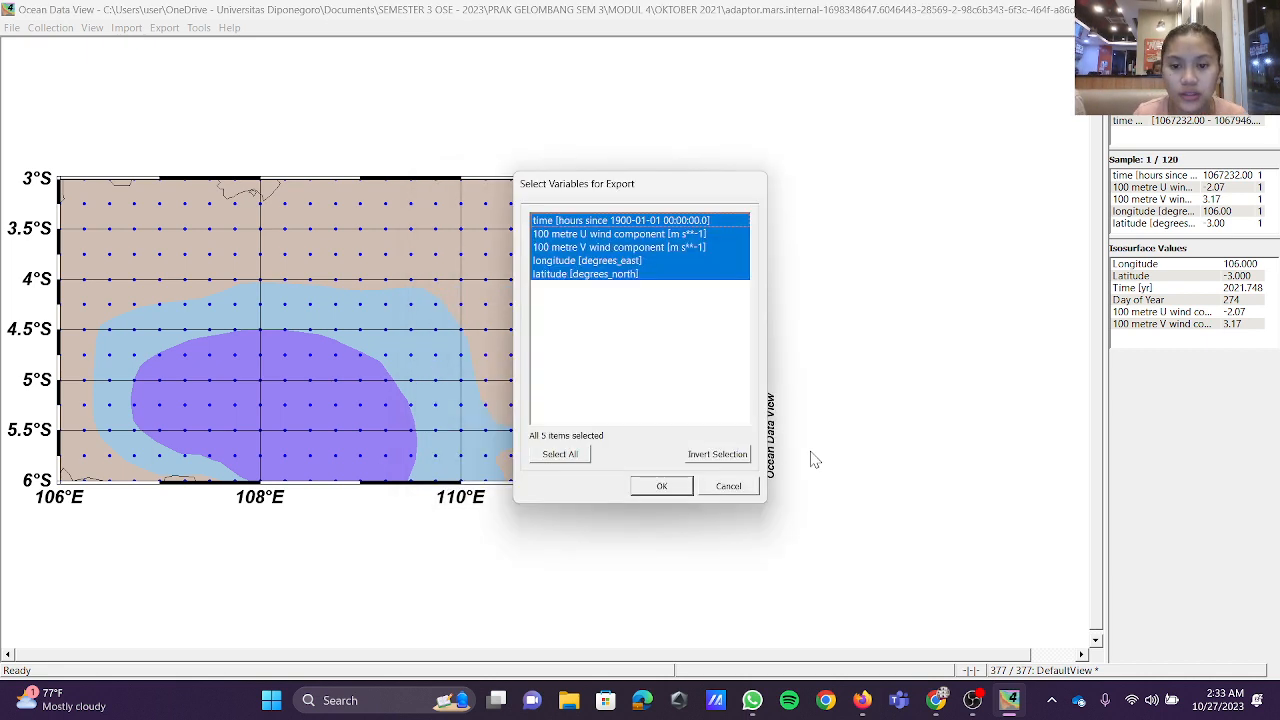
pyautogui.click(662, 487)
pyautogui.click(676, 448)
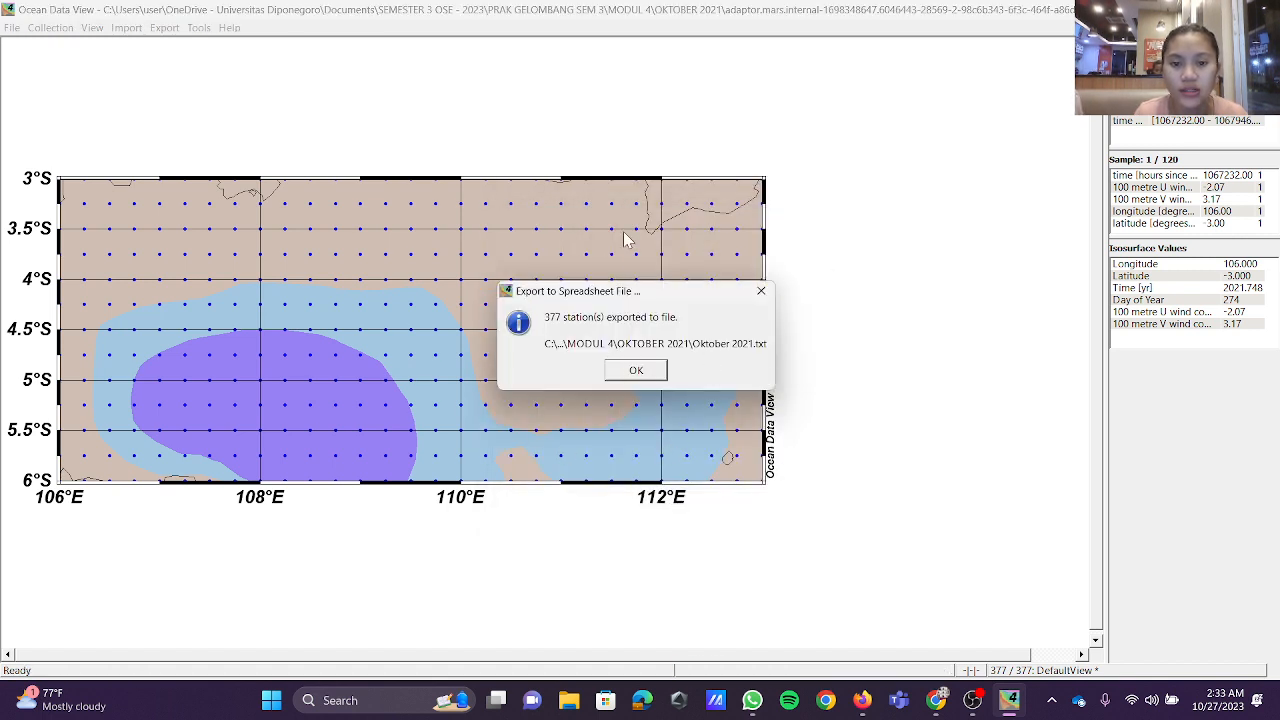
pyautogui.click(652, 377)
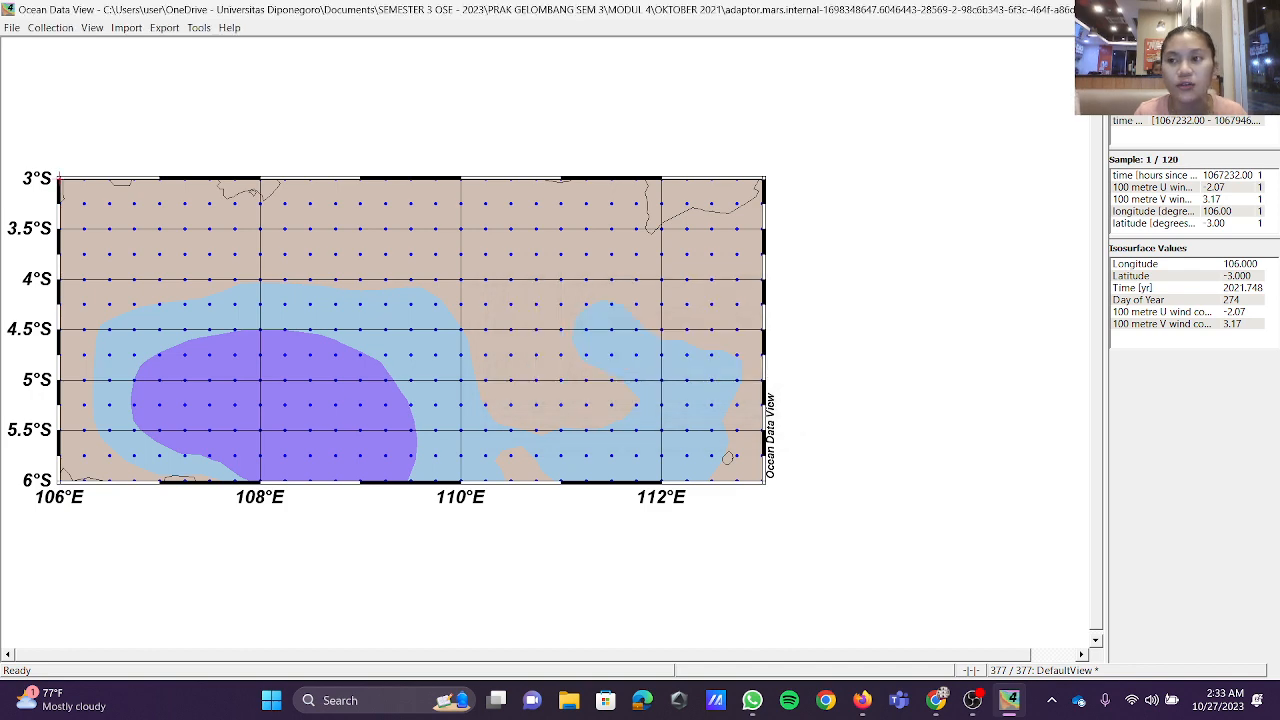
# Step: Close Ocean Data View, switch to Excel and start browsing for a file to open
pyautogui.click(1257, 10)
pyautogui.click(403, 705)
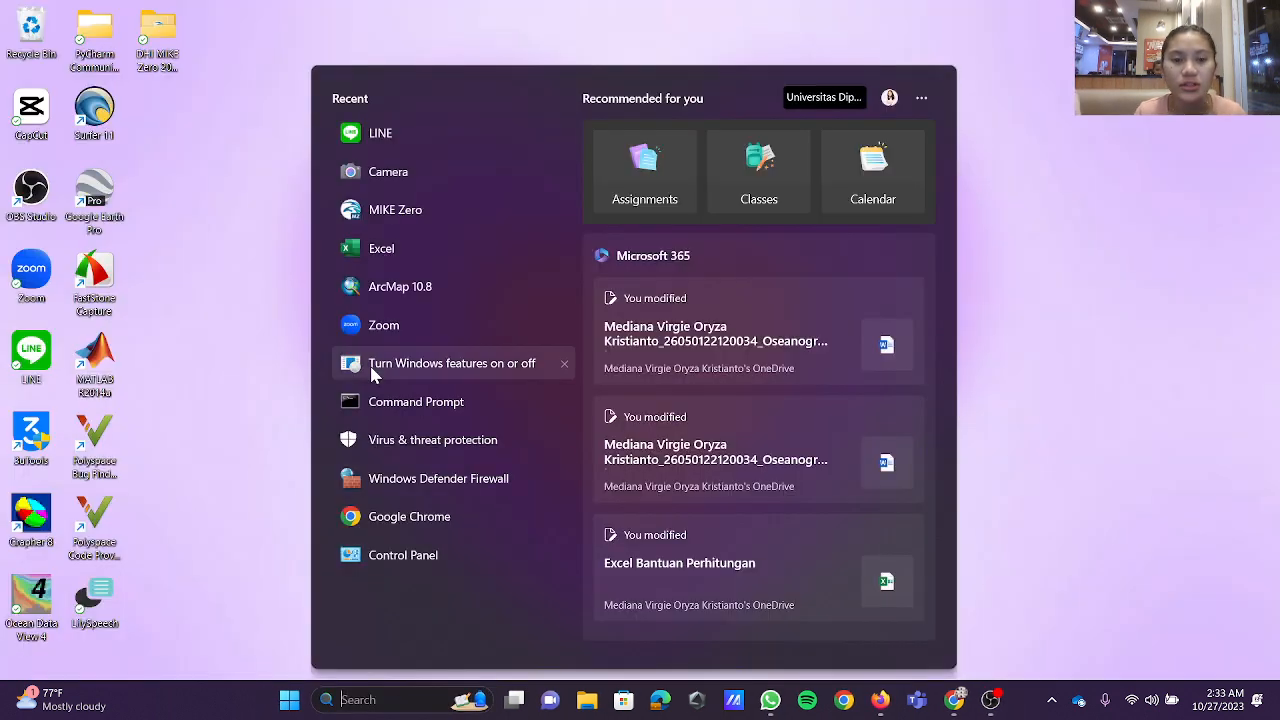
pyautogui.click(417, 246)
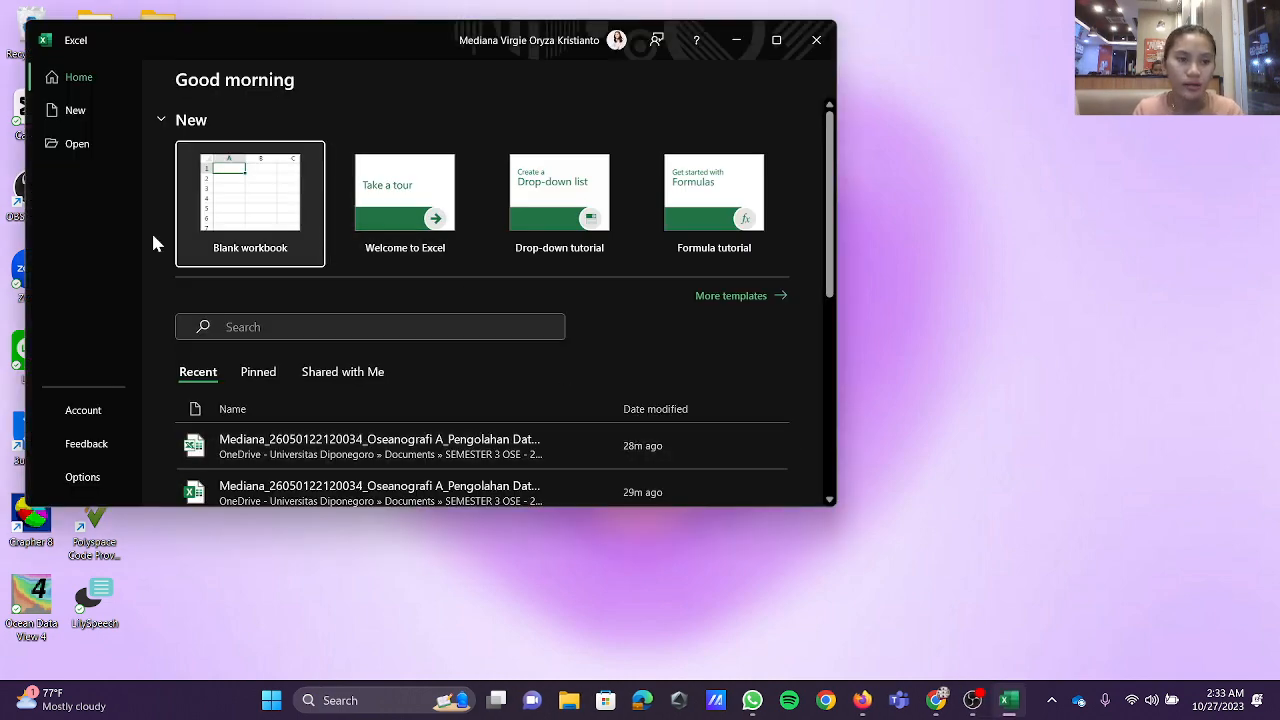
pyautogui.click(102, 150)
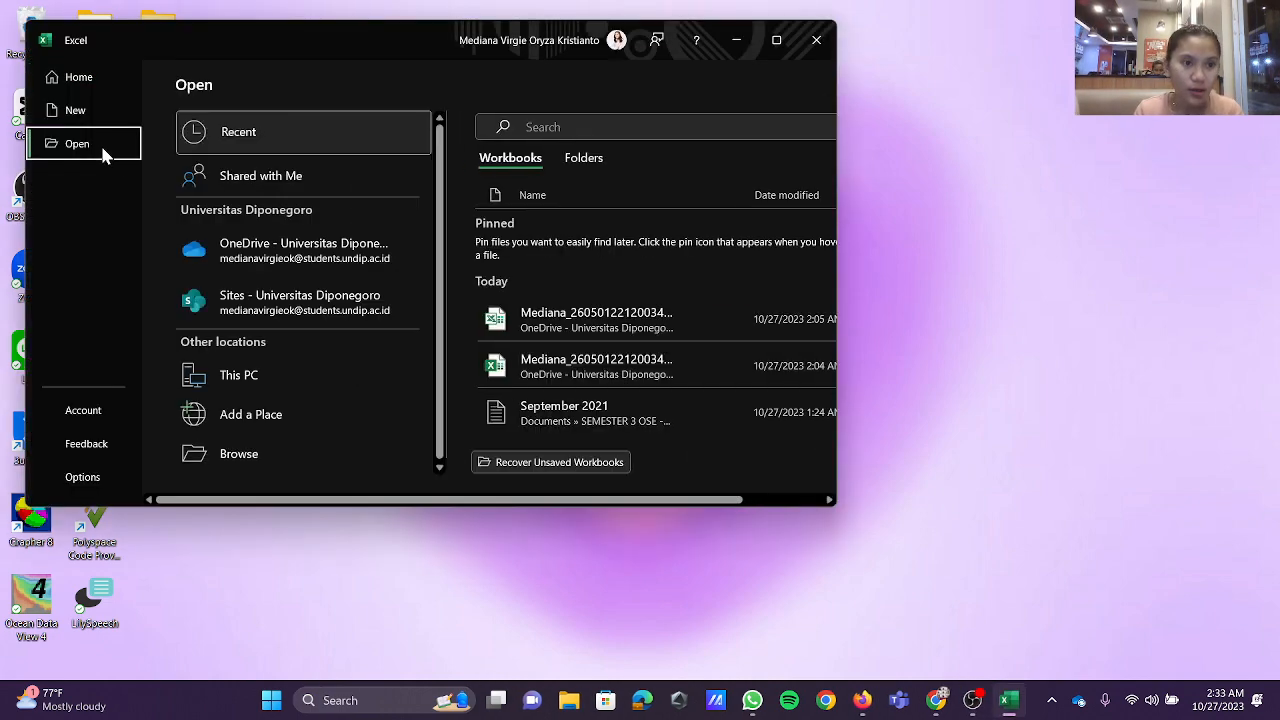
pyautogui.click(336, 455)
# Step: Browse through SEMESTER 3 OSE - 2023, PRAK GELOMBANG SEM 3 and MODUL 4 to the OKTOBER 2021 folder
pyautogui.scroll(-2, 348, 243)
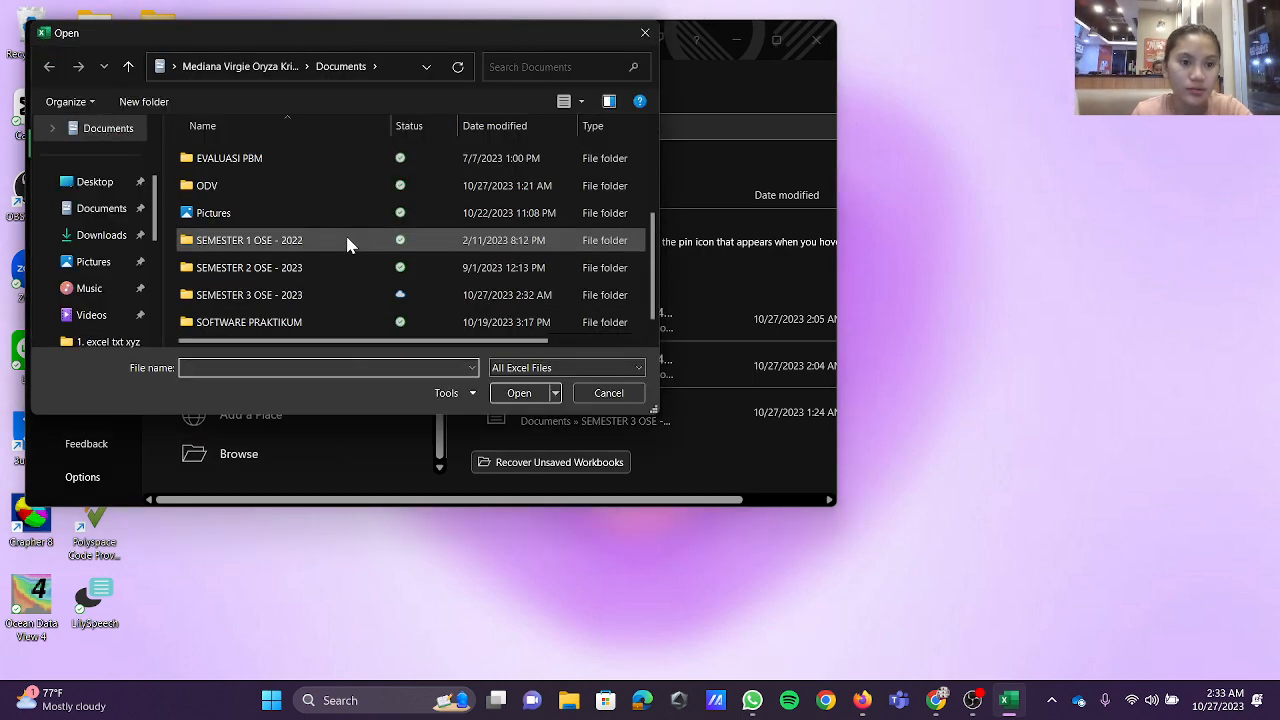
pyautogui.doubleClick(337, 297)
pyautogui.scroll(-5, 325, 250)
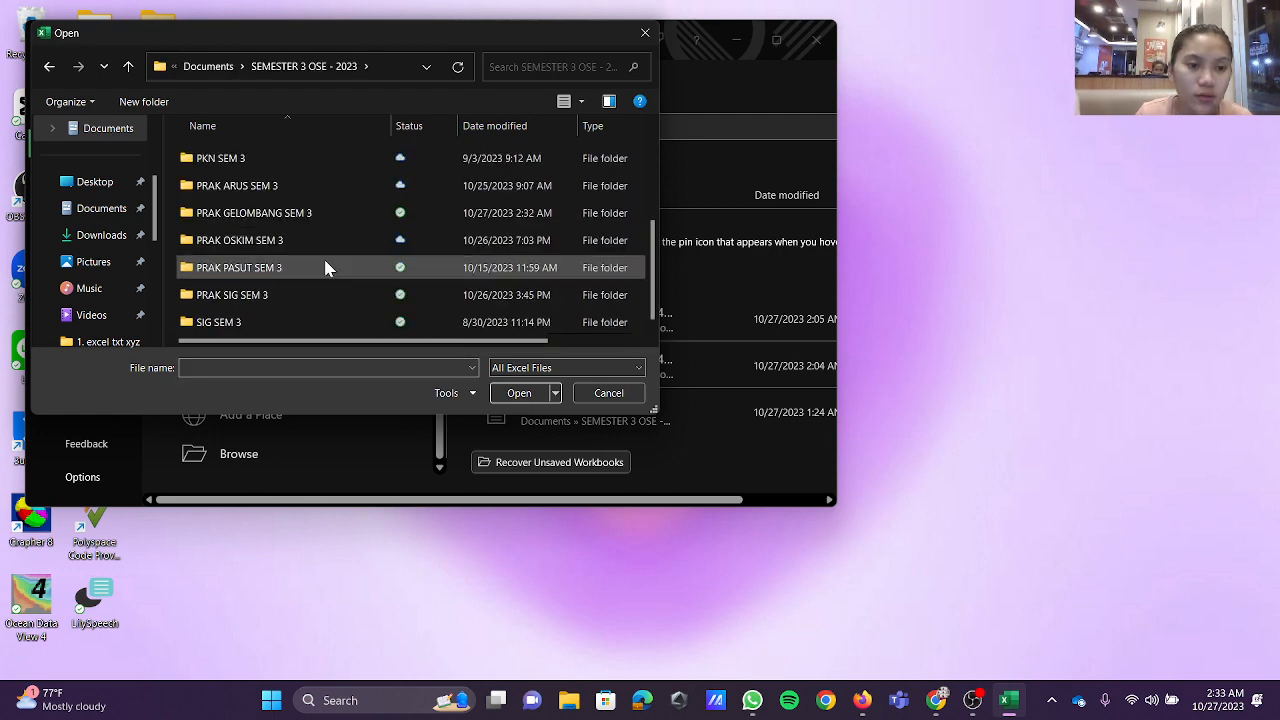
pyautogui.doubleClick(321, 212)
pyautogui.doubleClick(311, 231)
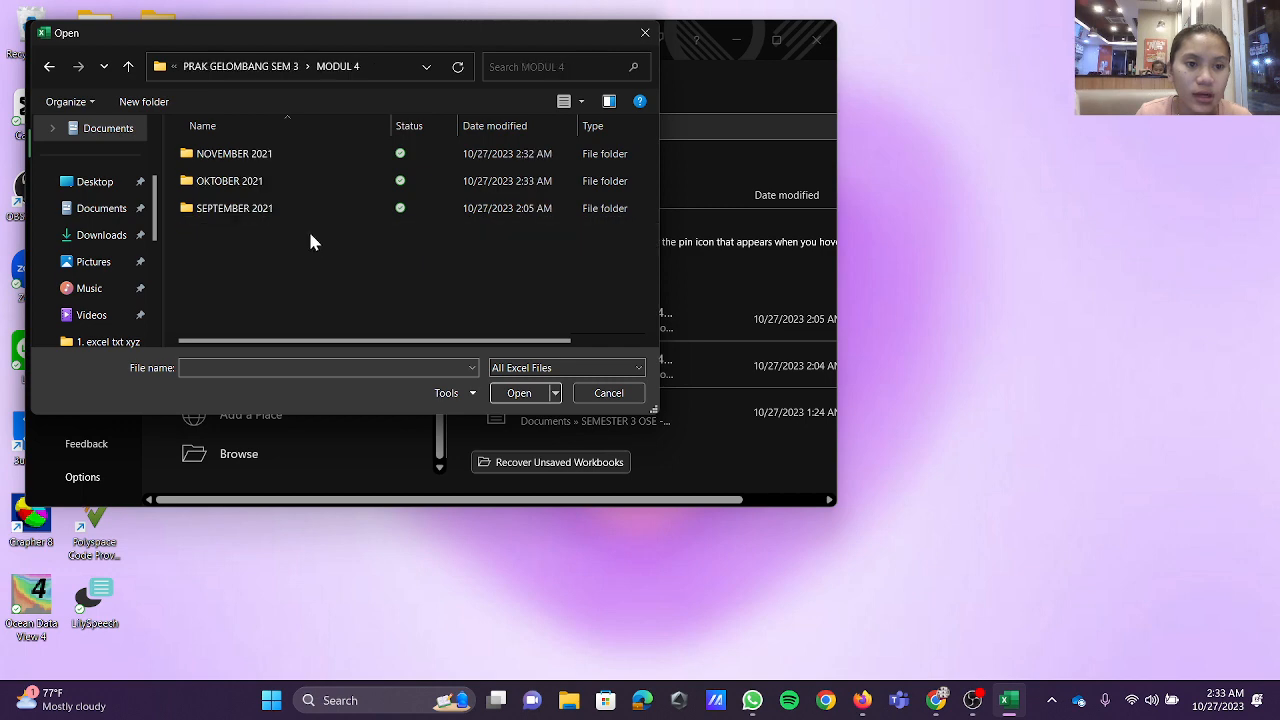
pyautogui.doubleClick(286, 180)
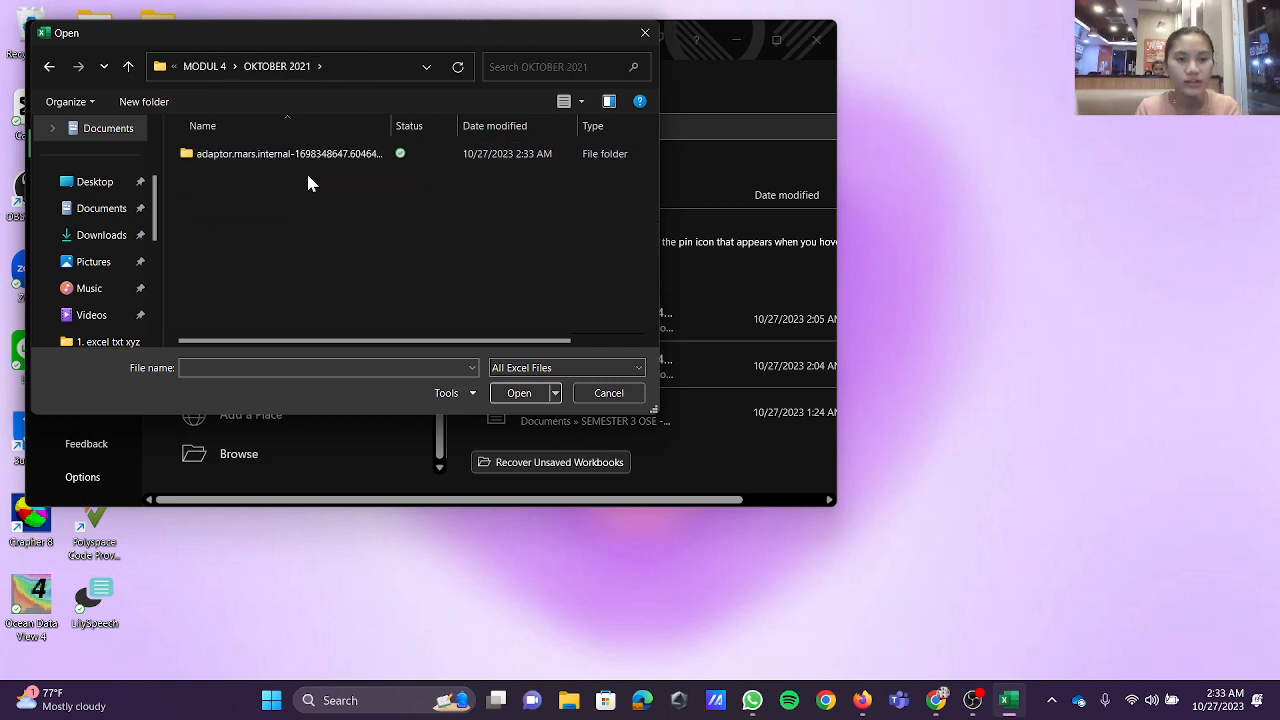
# Step: Show all file types in the OKTOBER 2021 folder and open the Oktober 2021 text document
pyautogui.click(563, 368)
pyautogui.click(584, 385)
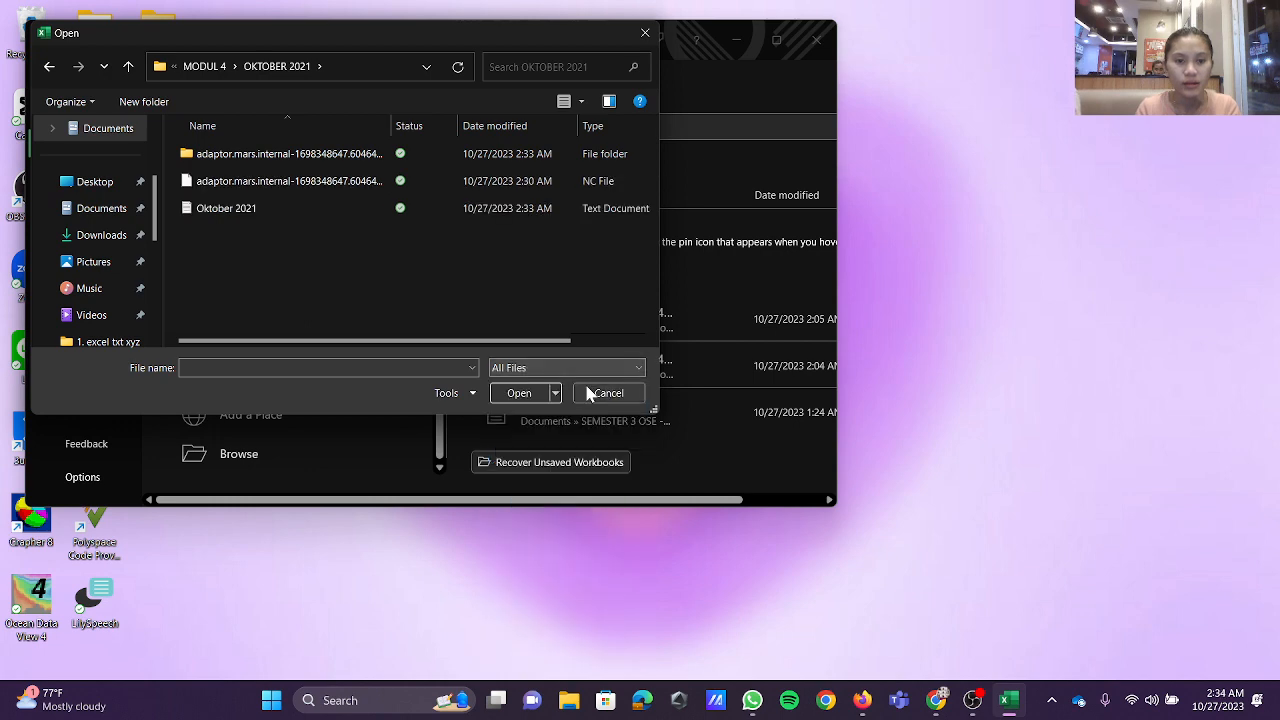
pyautogui.click(331, 211)
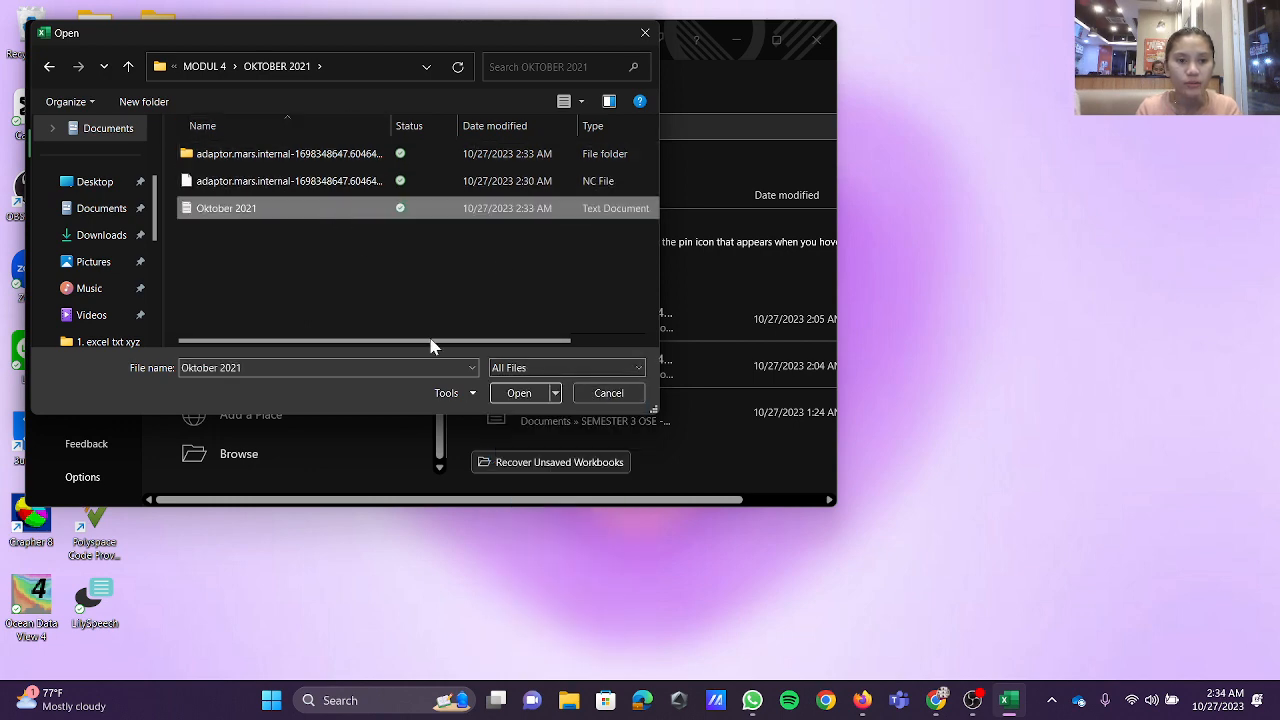
pyautogui.click(519, 393)
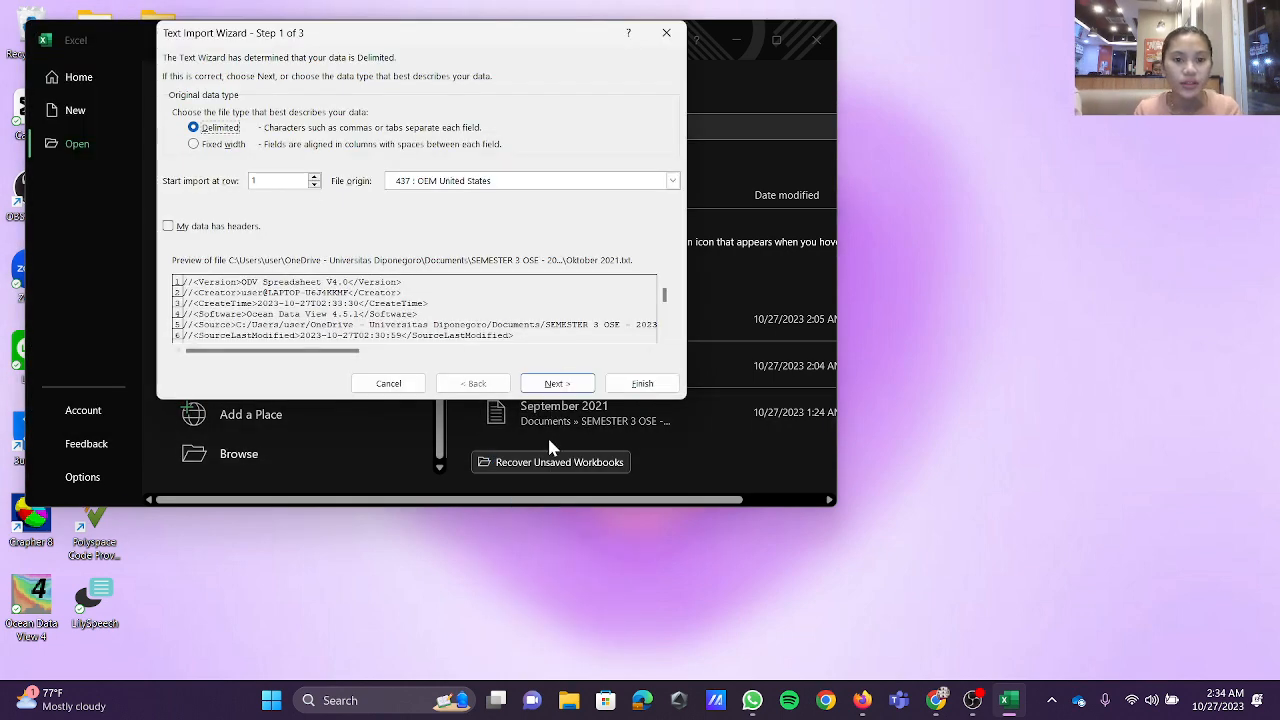
# Step: Import the file as delimited text with General column format and default advanced settings, and maximize the workbook window
pyautogui.click(561, 384)
pyautogui.click(561, 384)
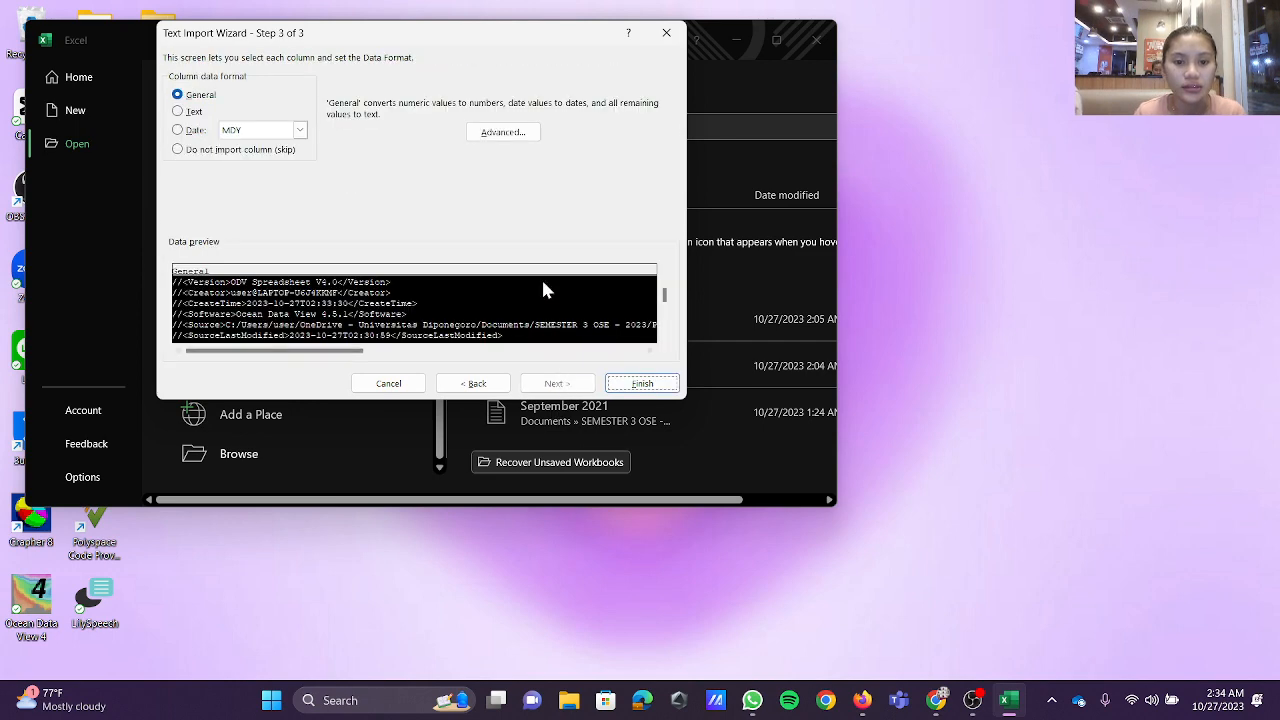
pyautogui.click(507, 133)
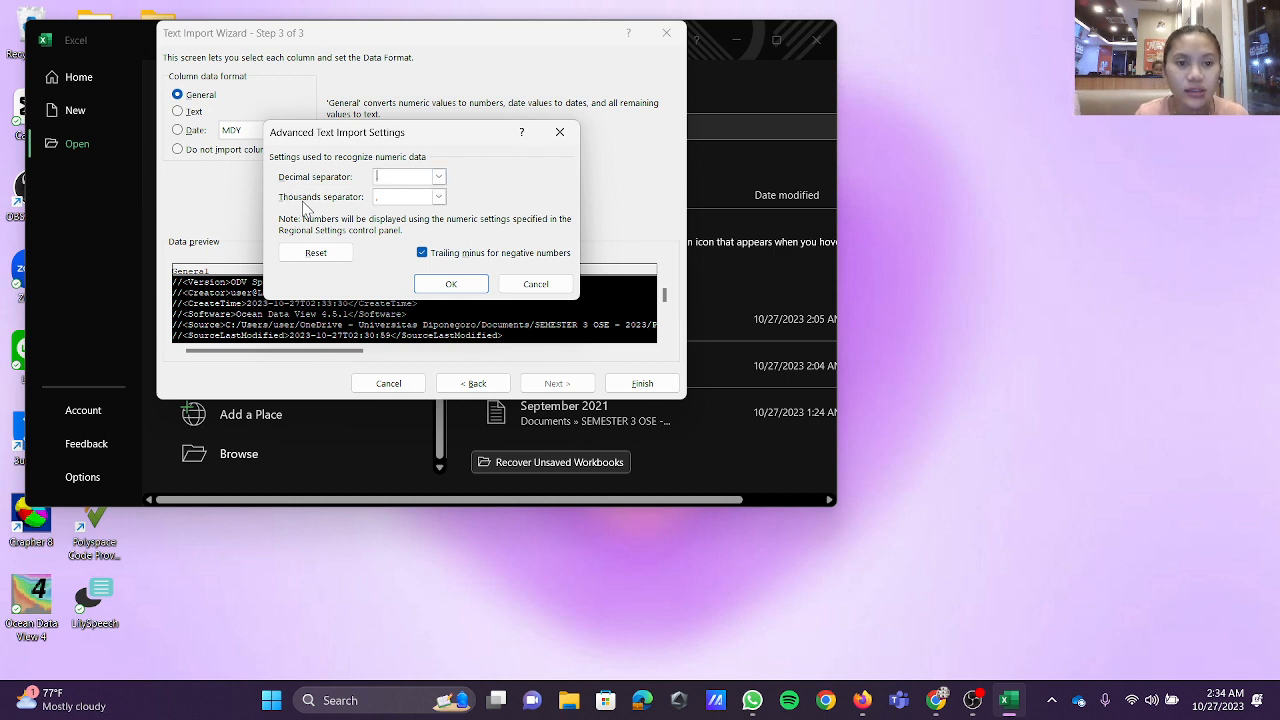
pyautogui.click(456, 283)
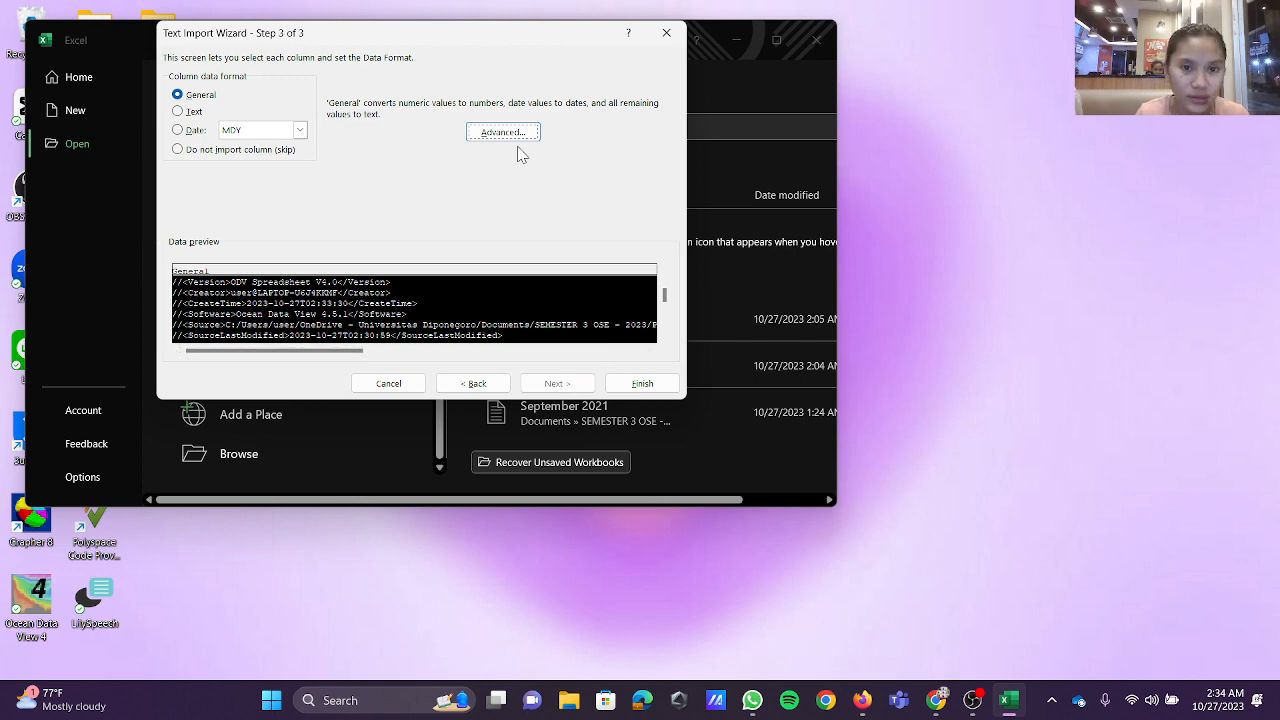
pyautogui.click(645, 387)
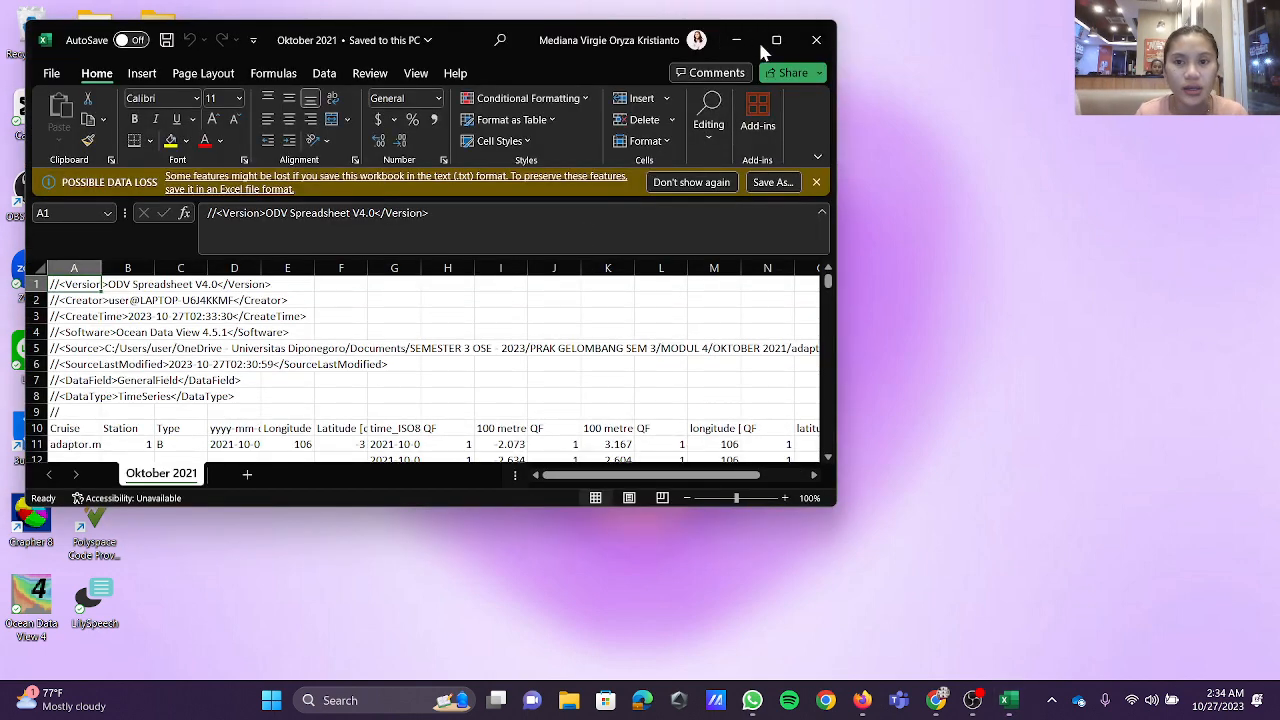
pyautogui.click(758, 39)
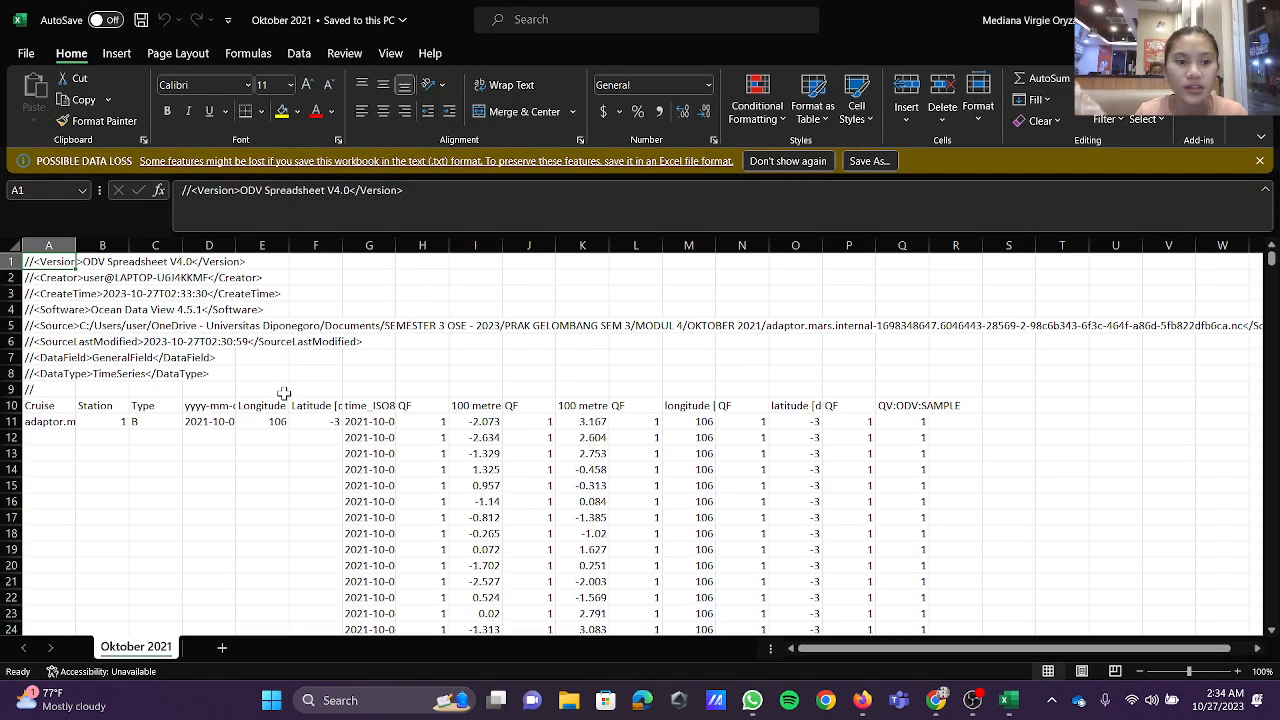
# Step: Delete the ODV metadata in rows 1 to 9 and the columns from Cruise to Latitude (A to F)
pyautogui.scroll(-3, 167, 278)
pyautogui.scroll(1, 167, 279)
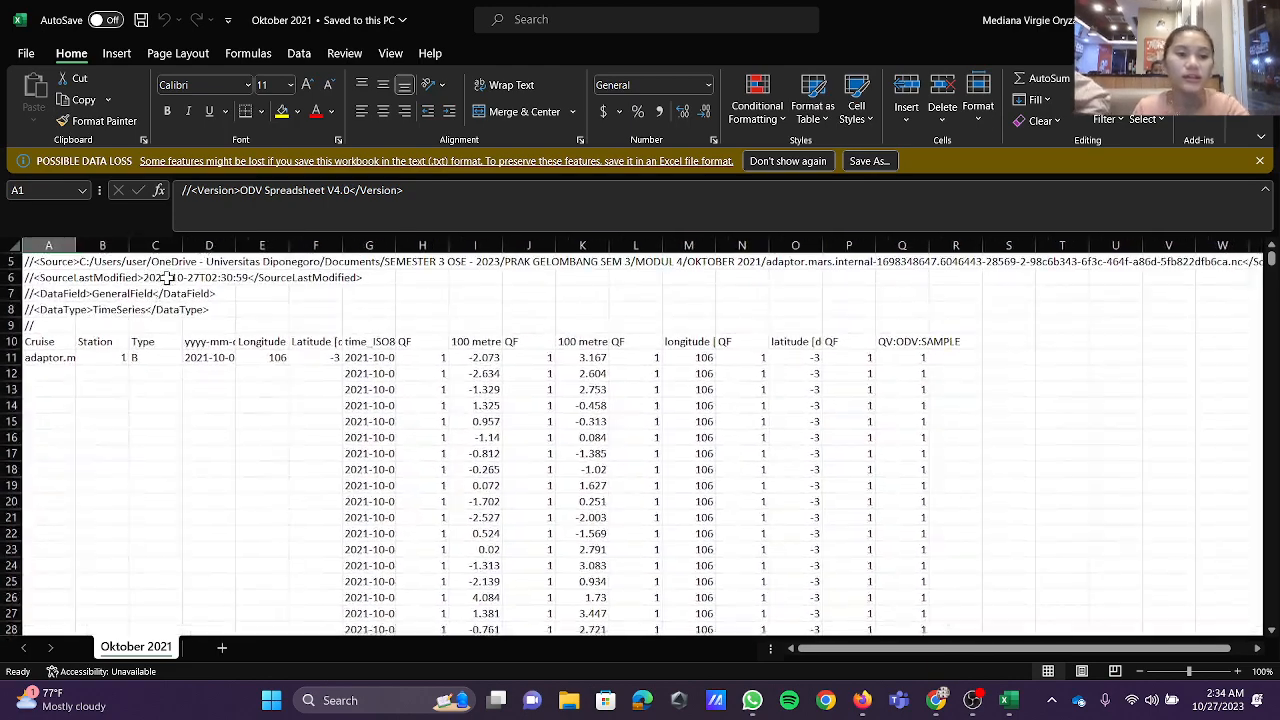
pyautogui.scroll(2, 167, 278)
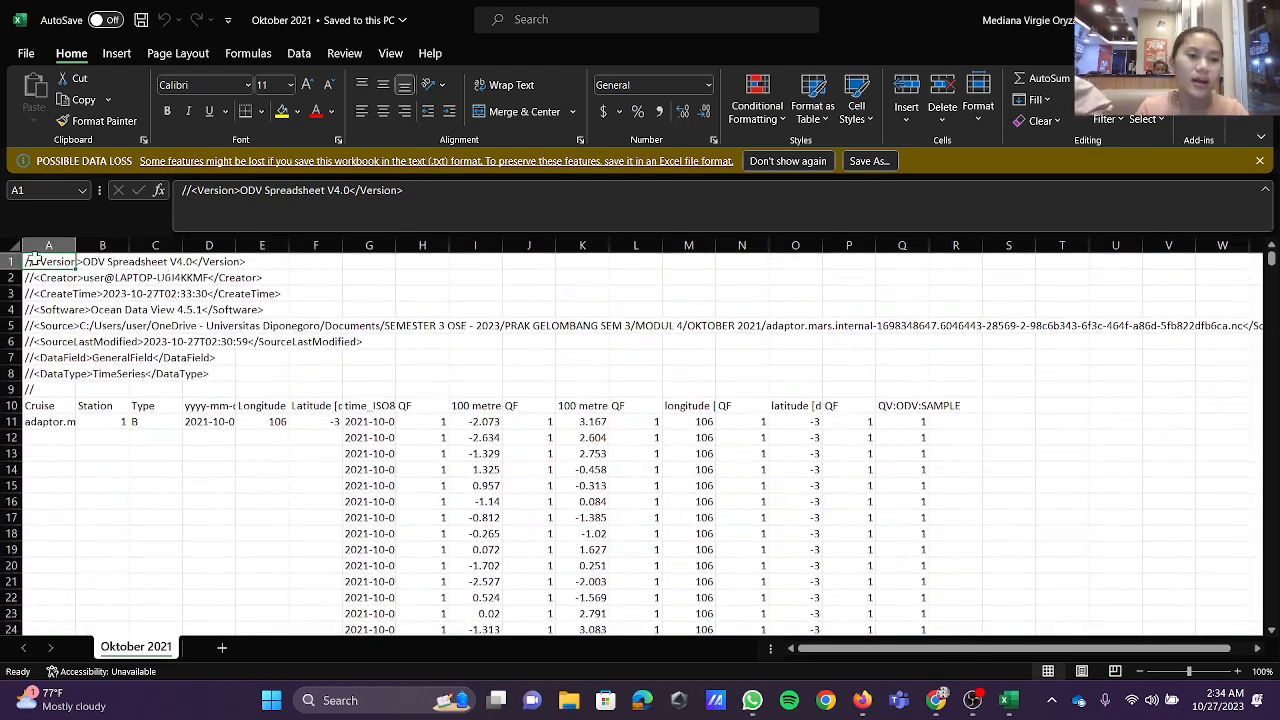
pyautogui.moveTo(10, 263); pyautogui.dragTo(14, 390)
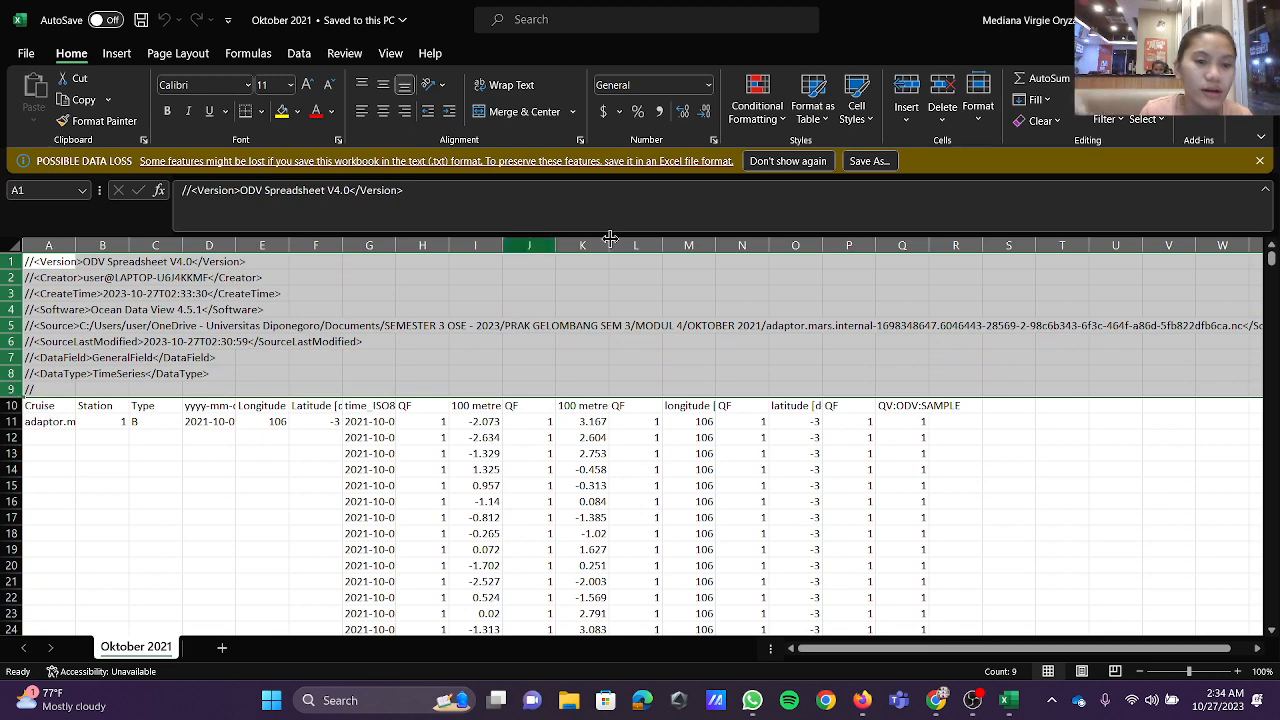
pyautogui.click(946, 88)
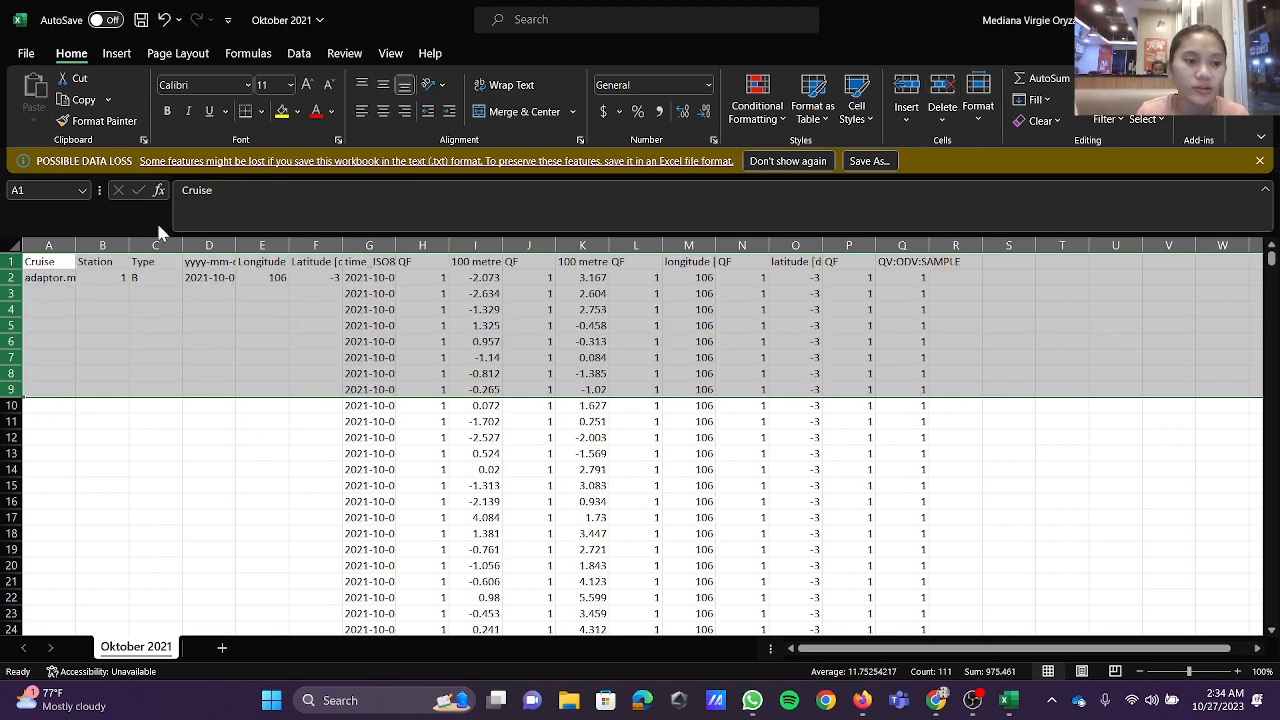
pyautogui.moveTo(52, 245); pyautogui.dragTo(308, 245)
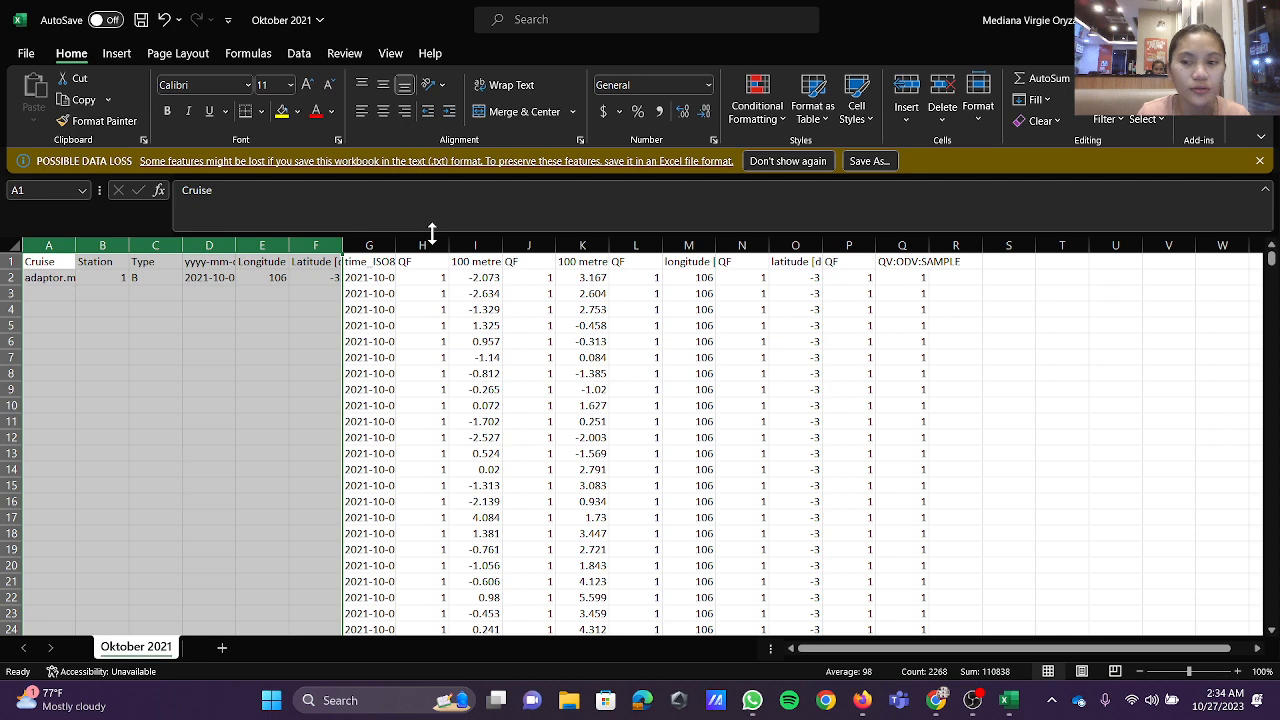
pyautogui.click(943, 88)
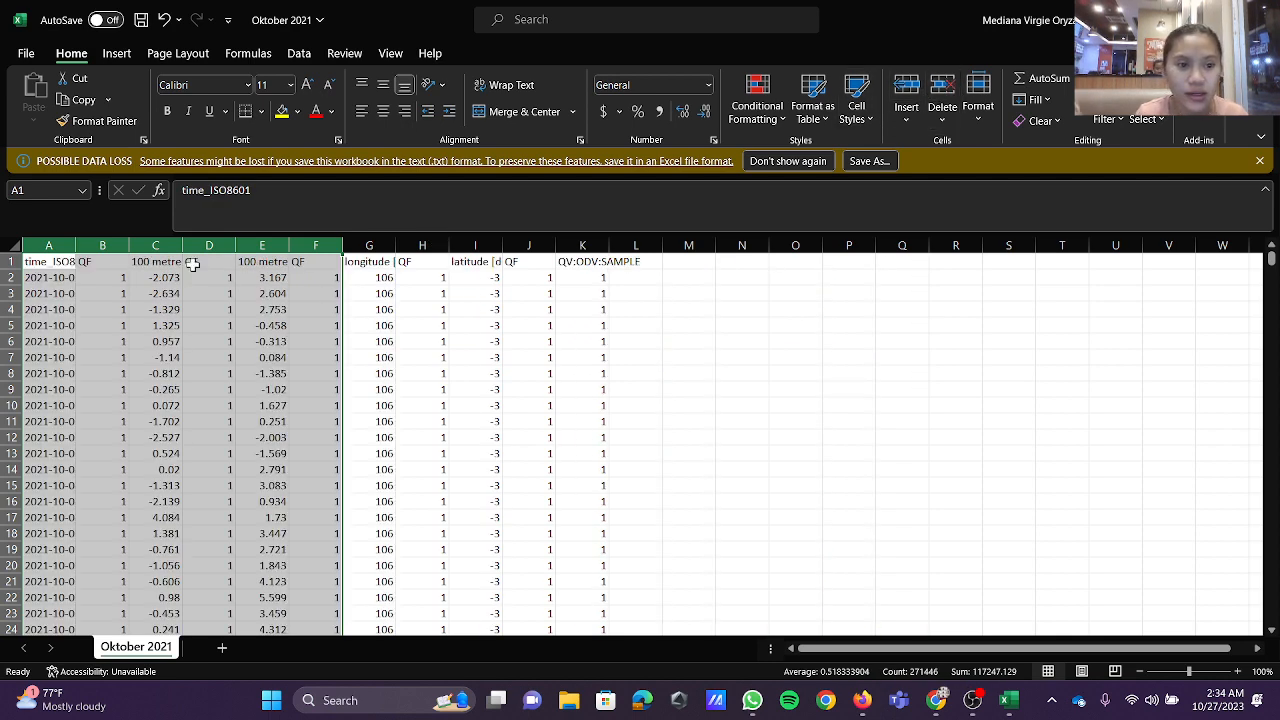
# Step: Try to delete all the QF columns and the QV:ODV:SAMPLE column in one go
pyautogui.click(117, 245)
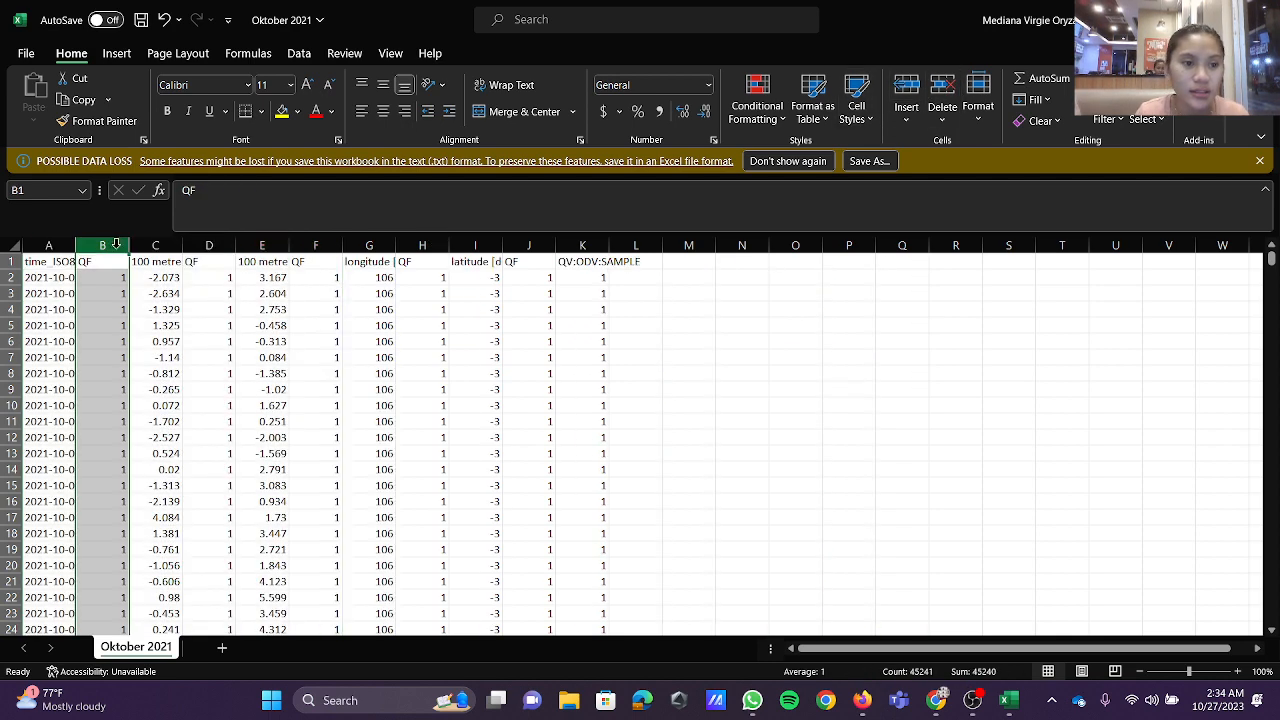
pyautogui.keyDown('ctrl'); pyautogui.click(226, 245); pyautogui.keyUp('ctrl')
pyautogui.keyDown('ctrl'); pyautogui.click(315, 245); pyautogui.keyUp('ctrl')
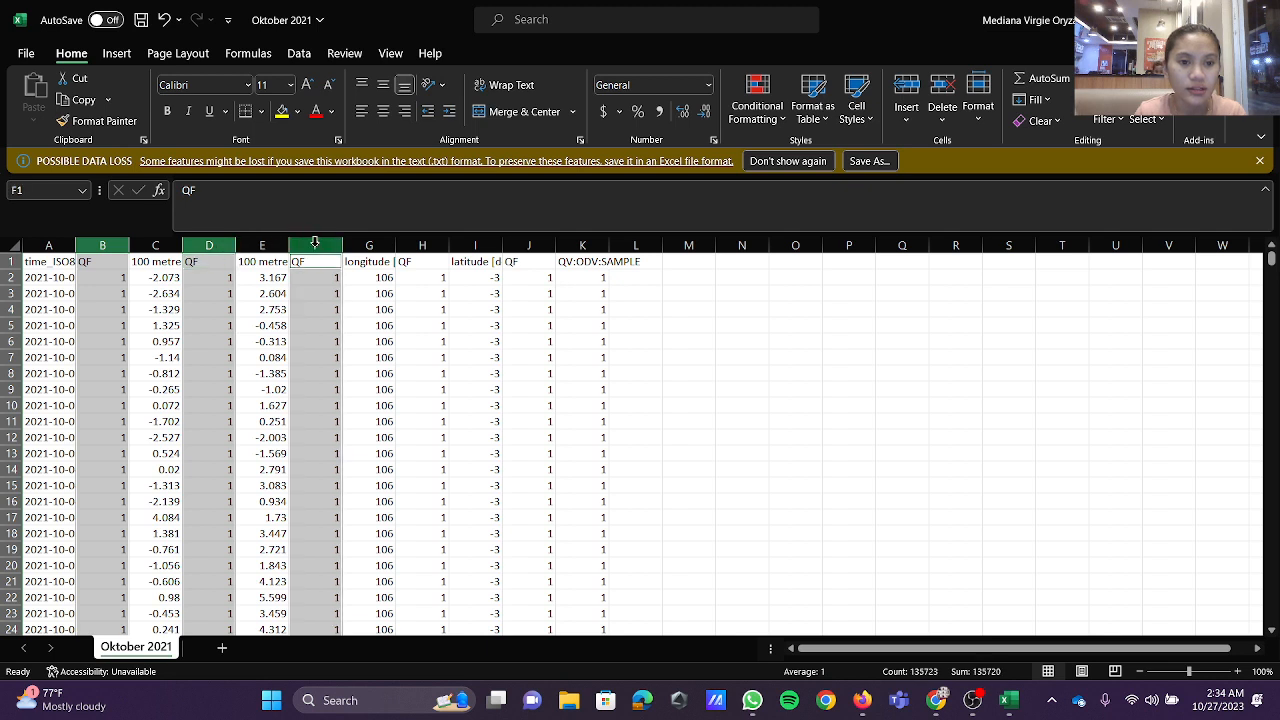
pyautogui.keyDown('ctrl'); pyautogui.click(409, 248); pyautogui.keyUp('ctrl')
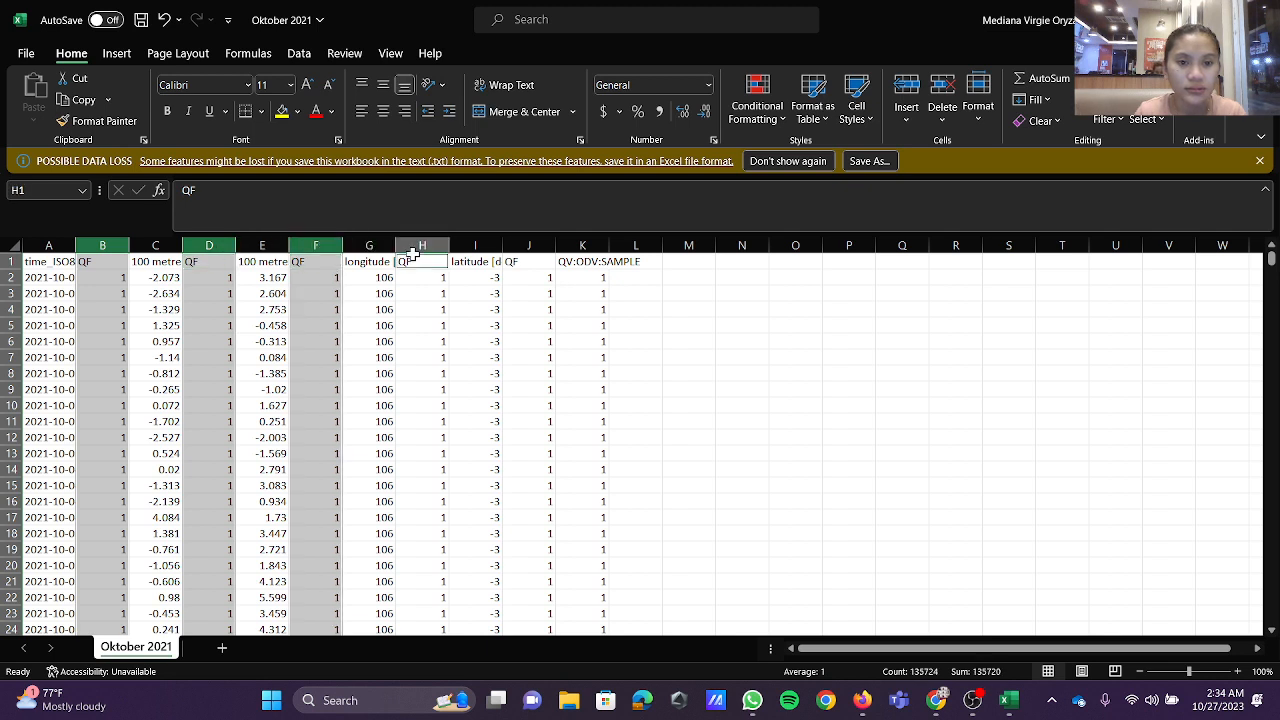
pyautogui.keyDown('ctrl'); pyautogui.click(530, 245); pyautogui.keyUp('ctrl')
pyautogui.keyDown('ctrl'); pyautogui.click(580, 244); pyautogui.keyUp('ctrl')
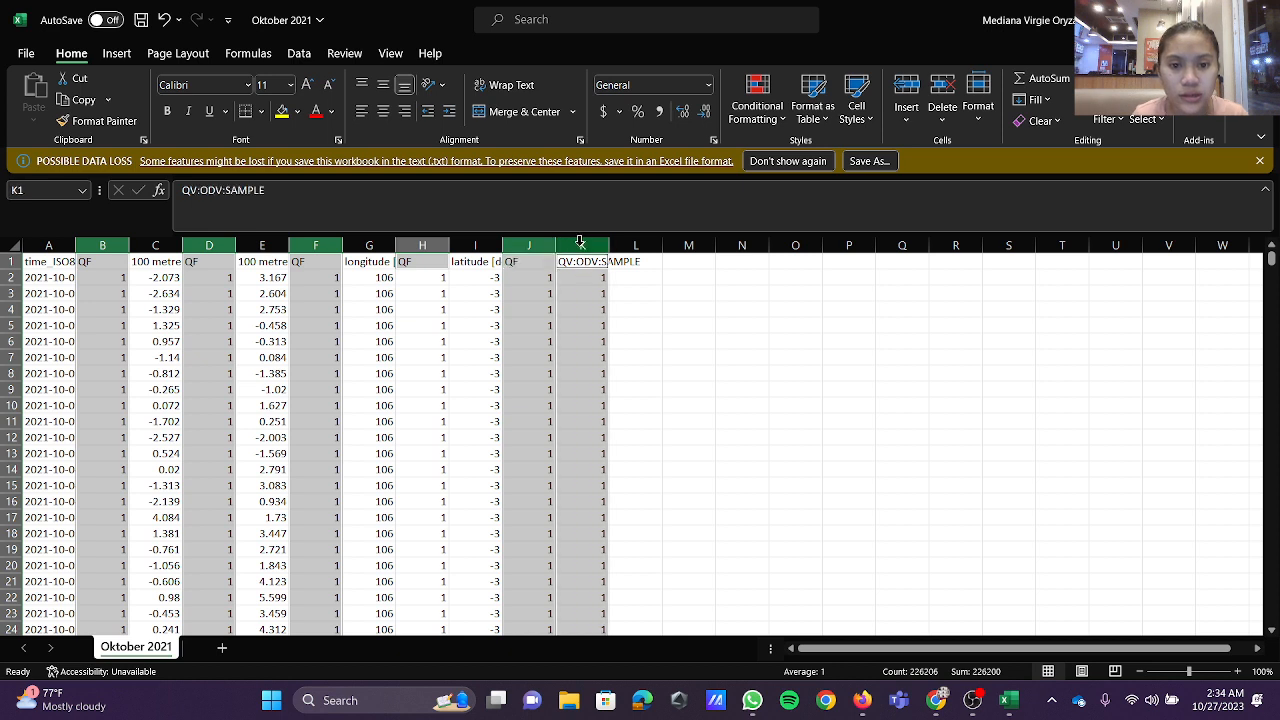
pyautogui.click(942, 92)
pyautogui.click(645, 394)
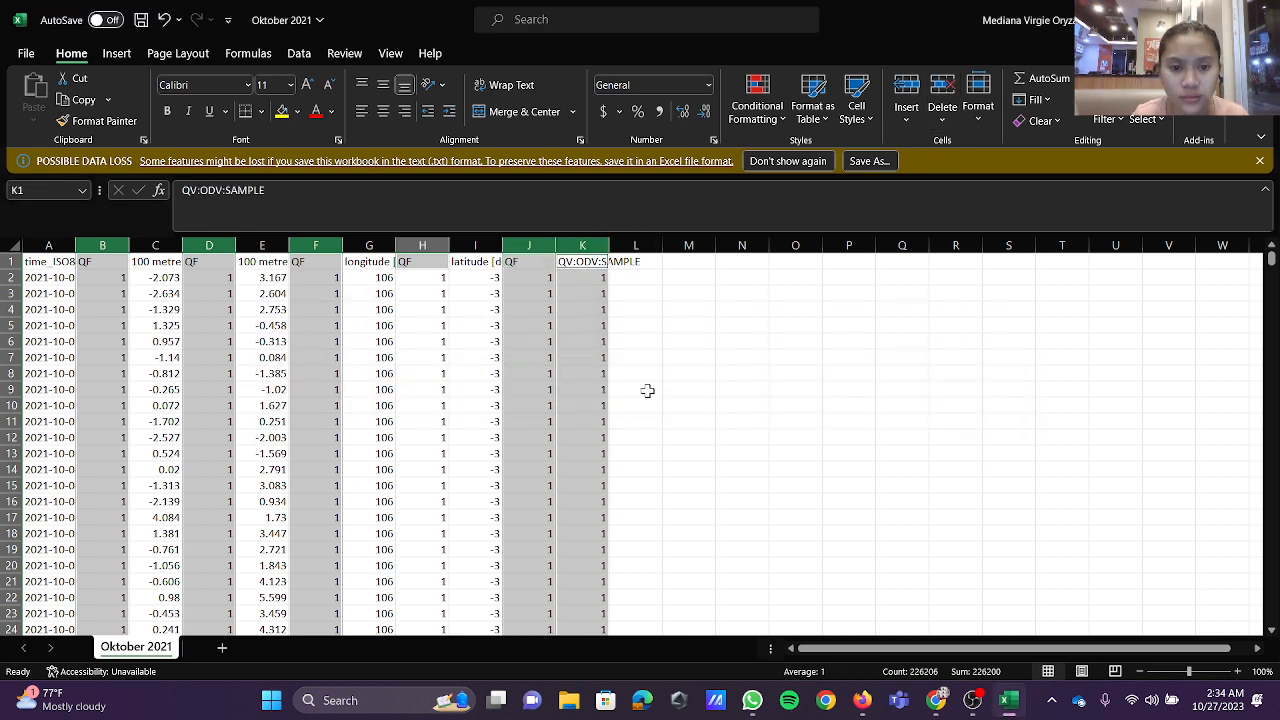
# Step: Delete the QF columns that follow the time, 100 metre U wind and 100 metre V wind columns
pyautogui.click(102, 244)
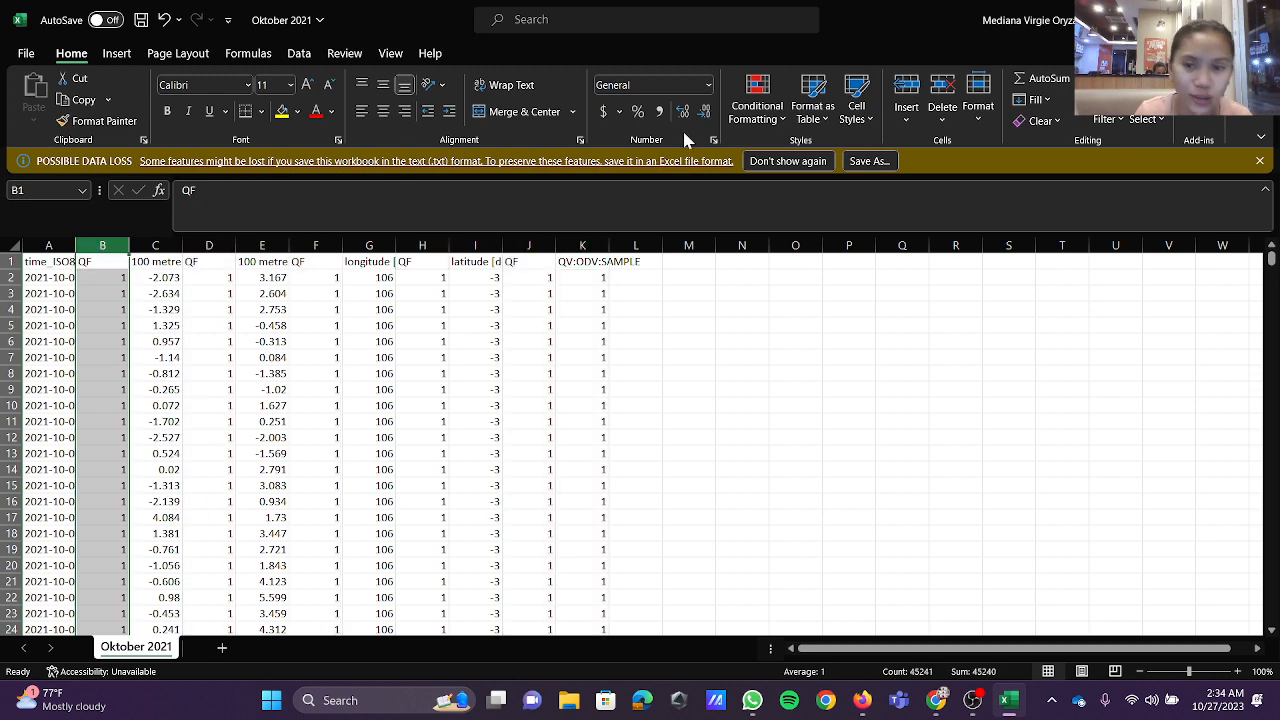
pyautogui.click(938, 90)
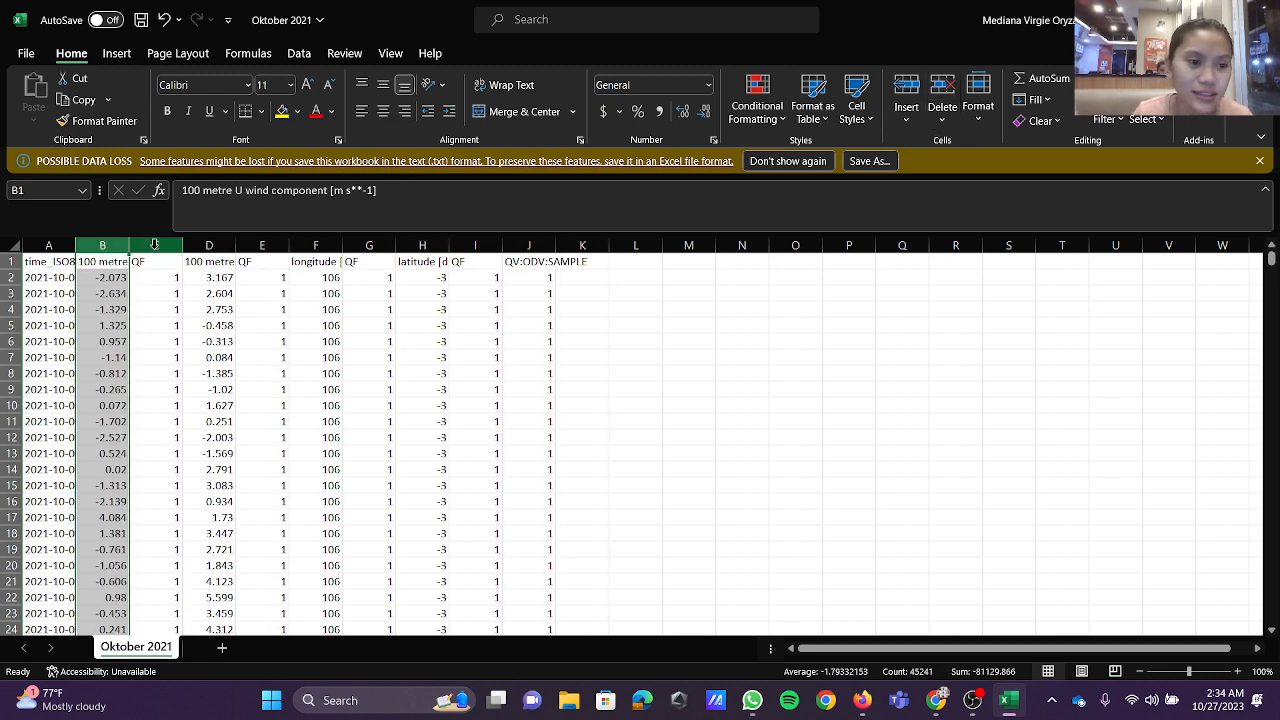
pyautogui.click(155, 245)
pyautogui.click(942, 92)
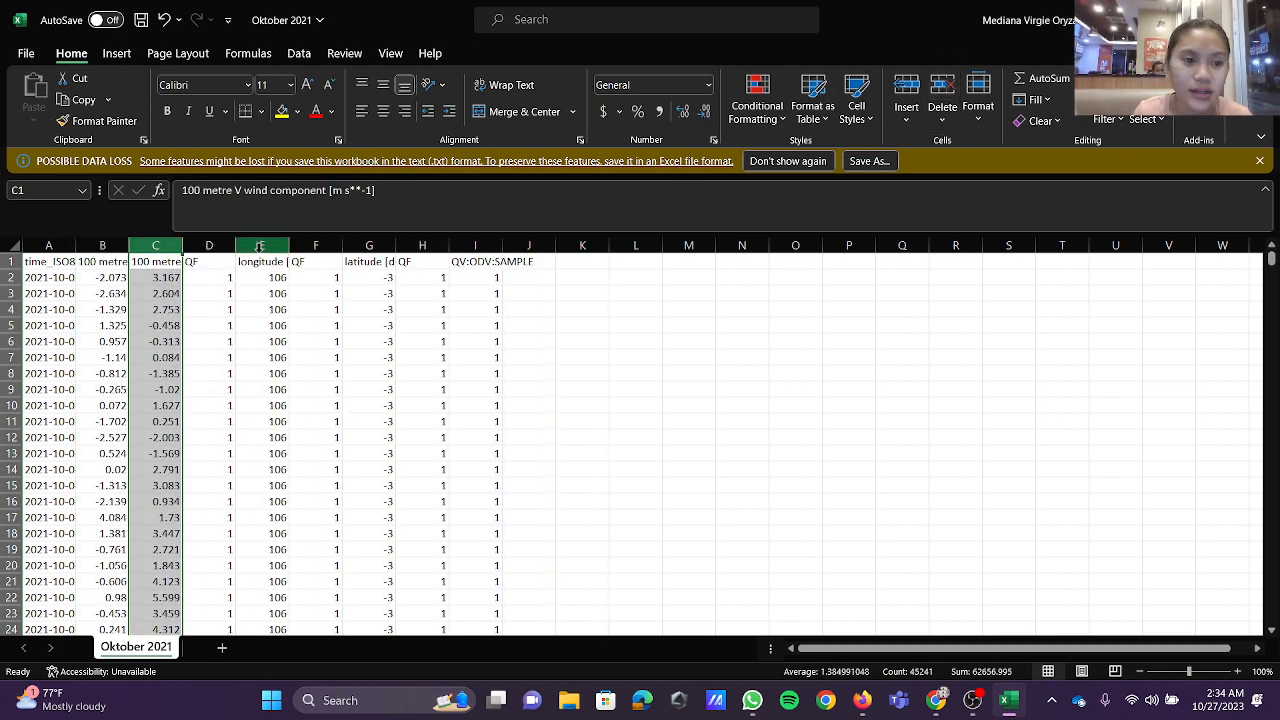
pyautogui.click(212, 261)
pyautogui.click(209, 245)
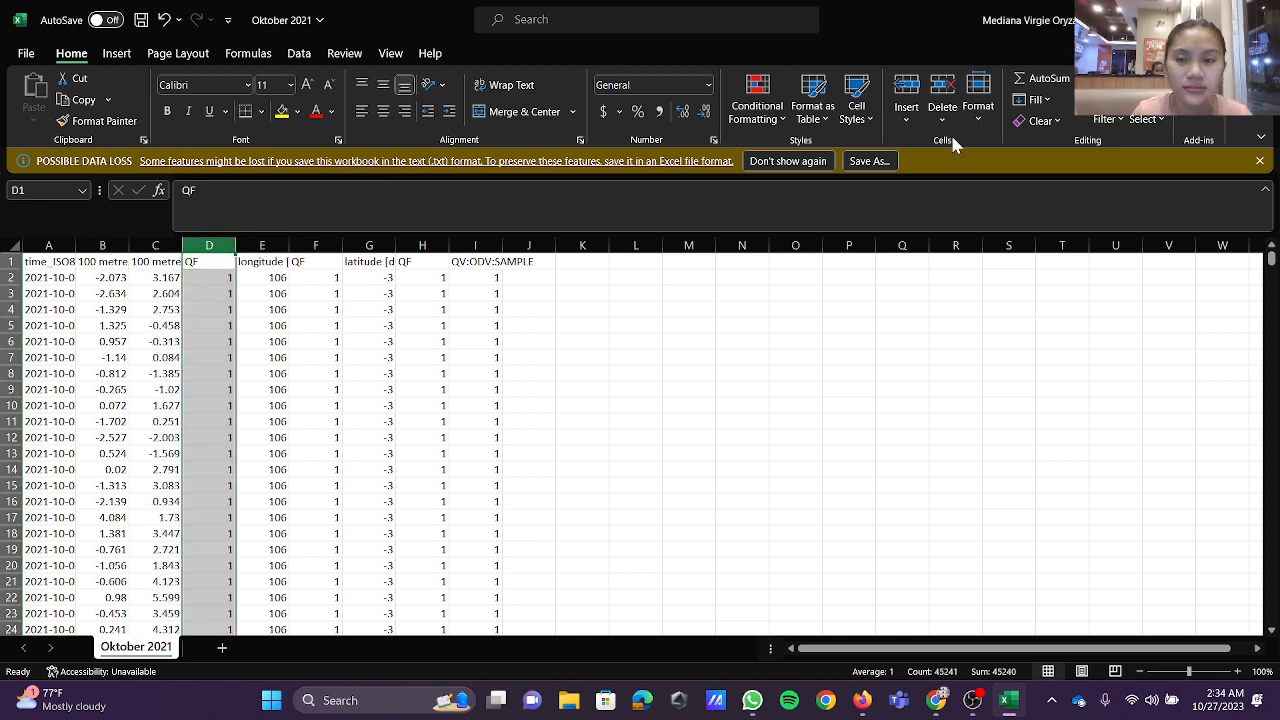
pyautogui.click(942, 92)
# Step: Delete the QF columns after longitude and latitude, along with the QV:ODV:SAMPLE column
pyautogui.moveTo(236, 245); pyautogui.dragTo(238, 245)
pyautogui.click(271, 240)
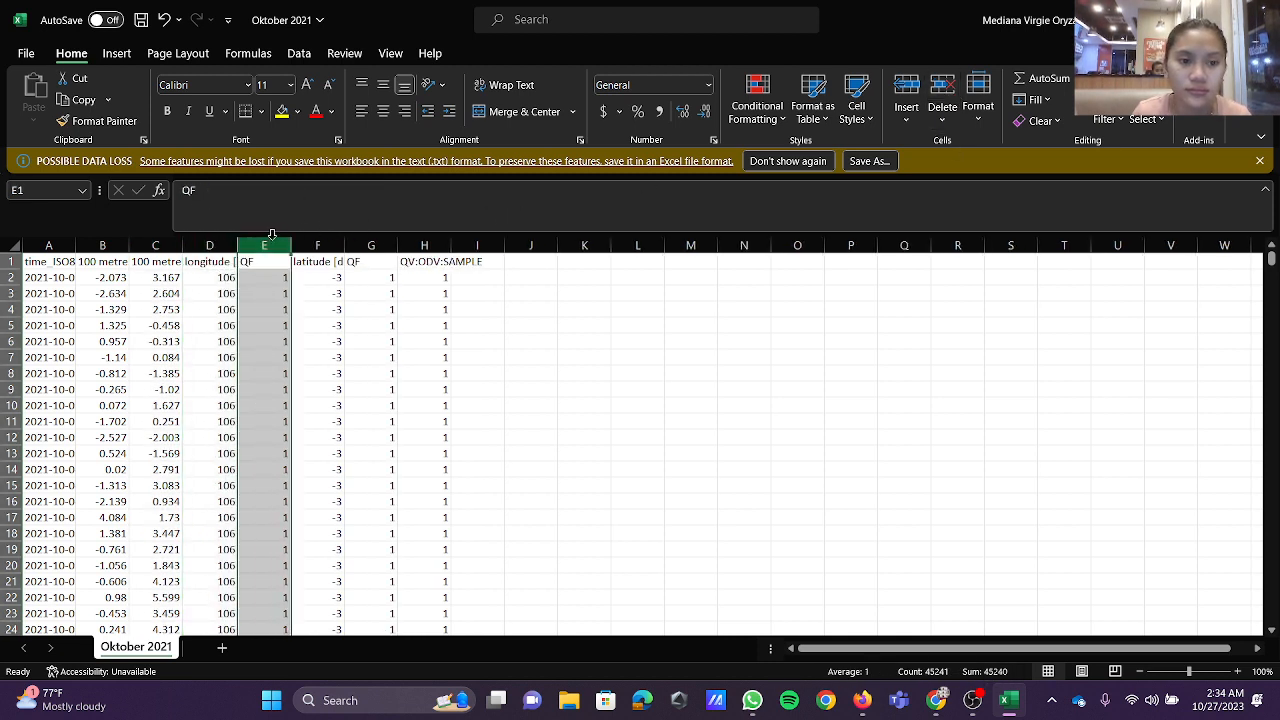
pyautogui.click(942, 92)
pyautogui.moveTo(315, 244); pyautogui.dragTo(371, 245)
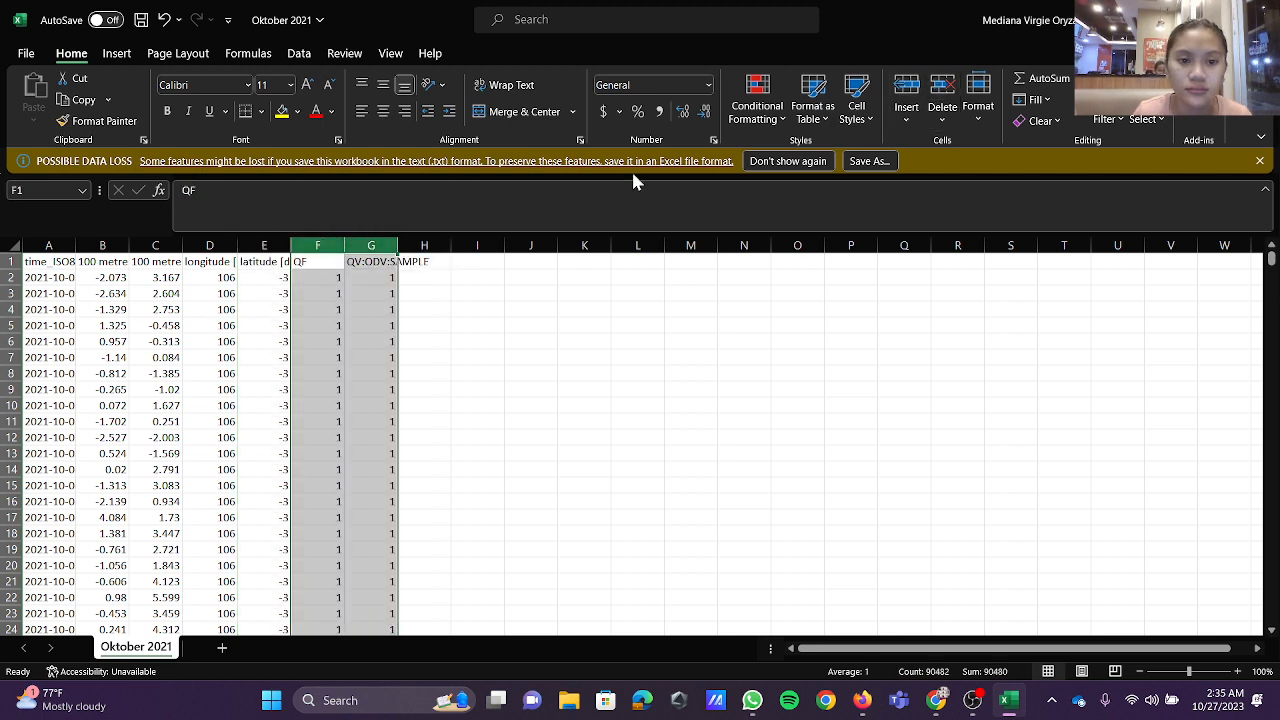
pyautogui.click(938, 80)
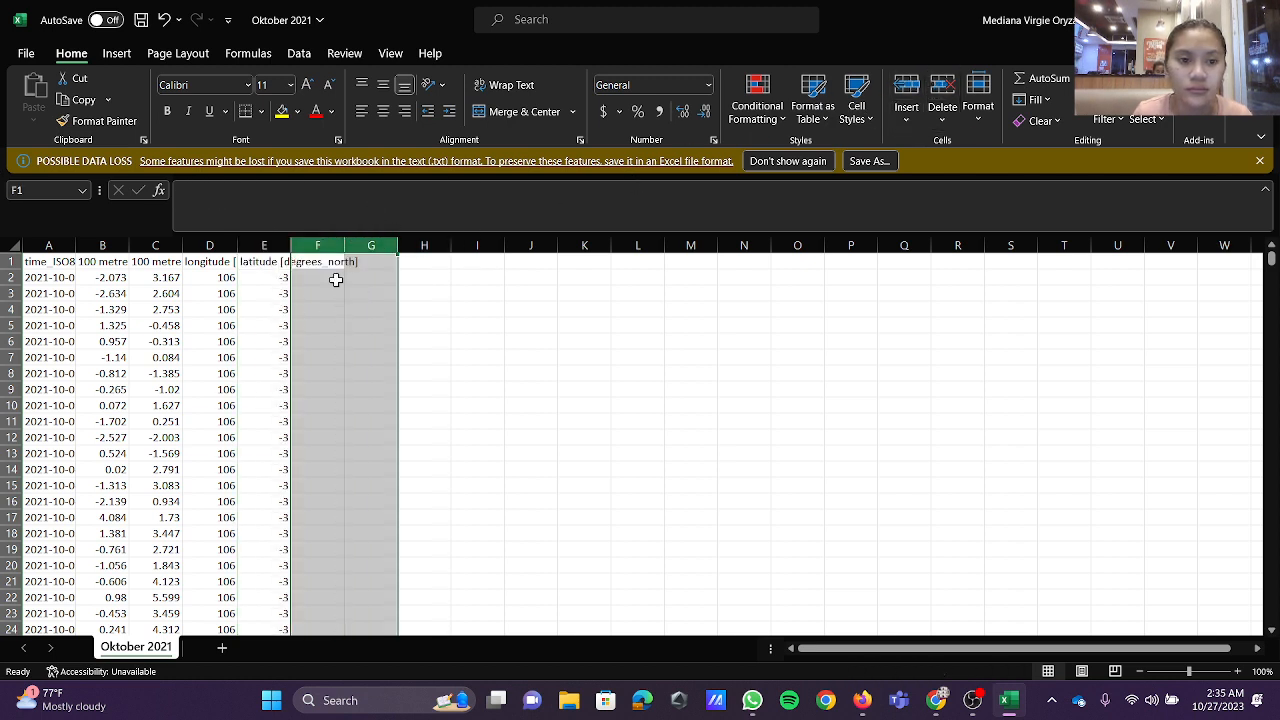
# Step: Widen columns A to E so the time, wind component, longitude and latitude headers are readable
pyautogui.click(47, 245)
pyautogui.moveTo(76, 245); pyautogui.dragTo(733, 250)
pyautogui.click(172, 244)
pyautogui.click(333, 245)
pyautogui.click(501, 246)
pyautogui.click(624, 245)
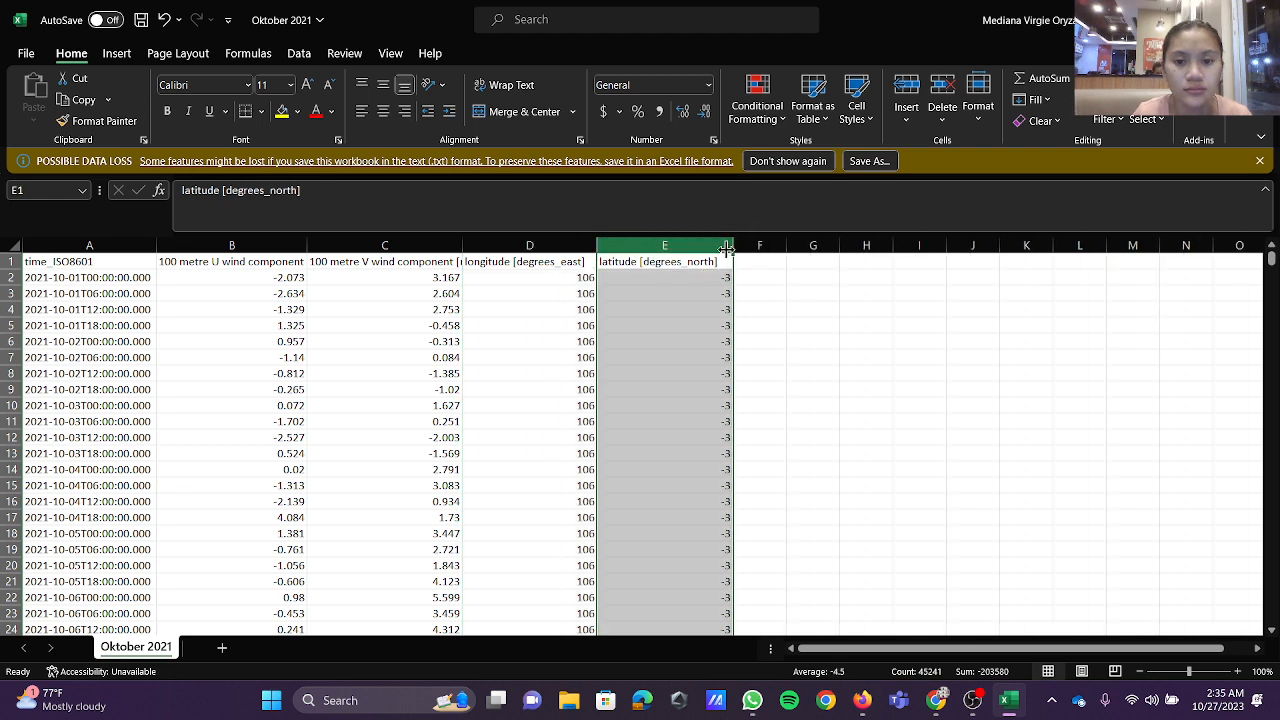
pyautogui.click(590, 246)
pyautogui.moveTo(597, 255); pyautogui.dragTo(611, 255)
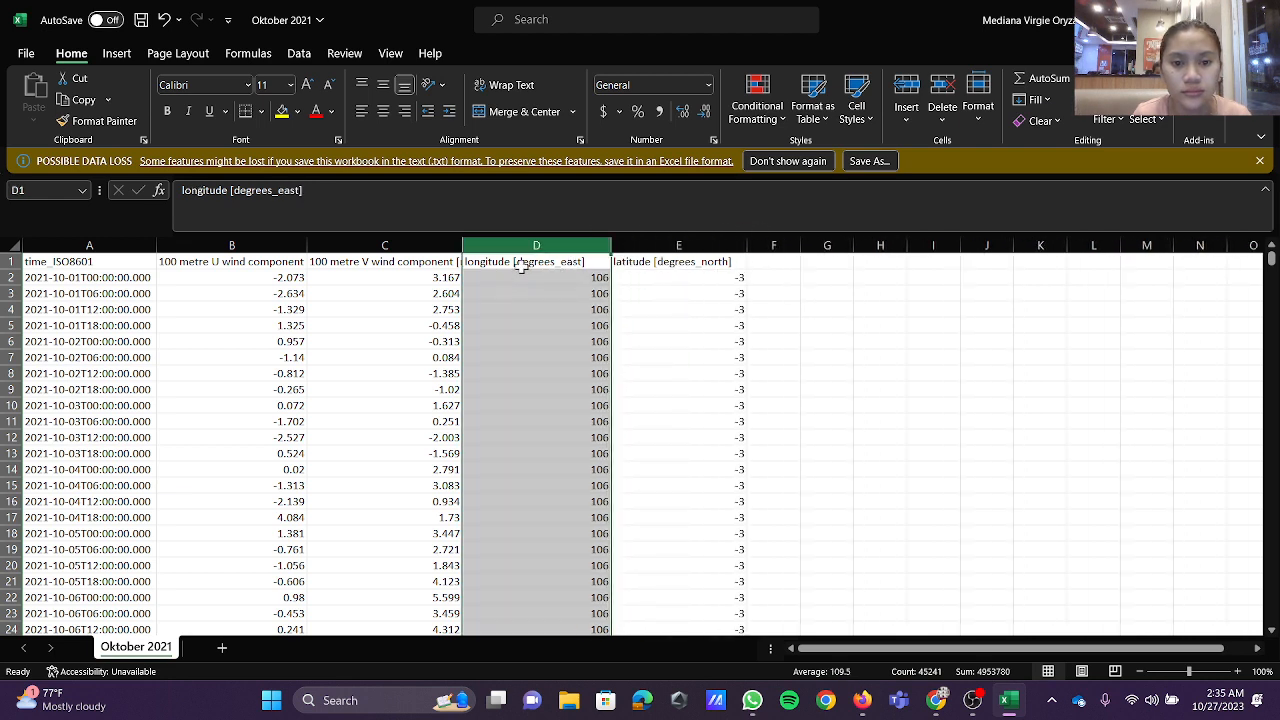
pyautogui.click(430, 245)
pyautogui.moveTo(462, 247)
pyautogui.mouseDown()
pyautogui.moveTo(494, 247)
pyautogui.moveTo(455, 247)
pyautogui.mouseUp()
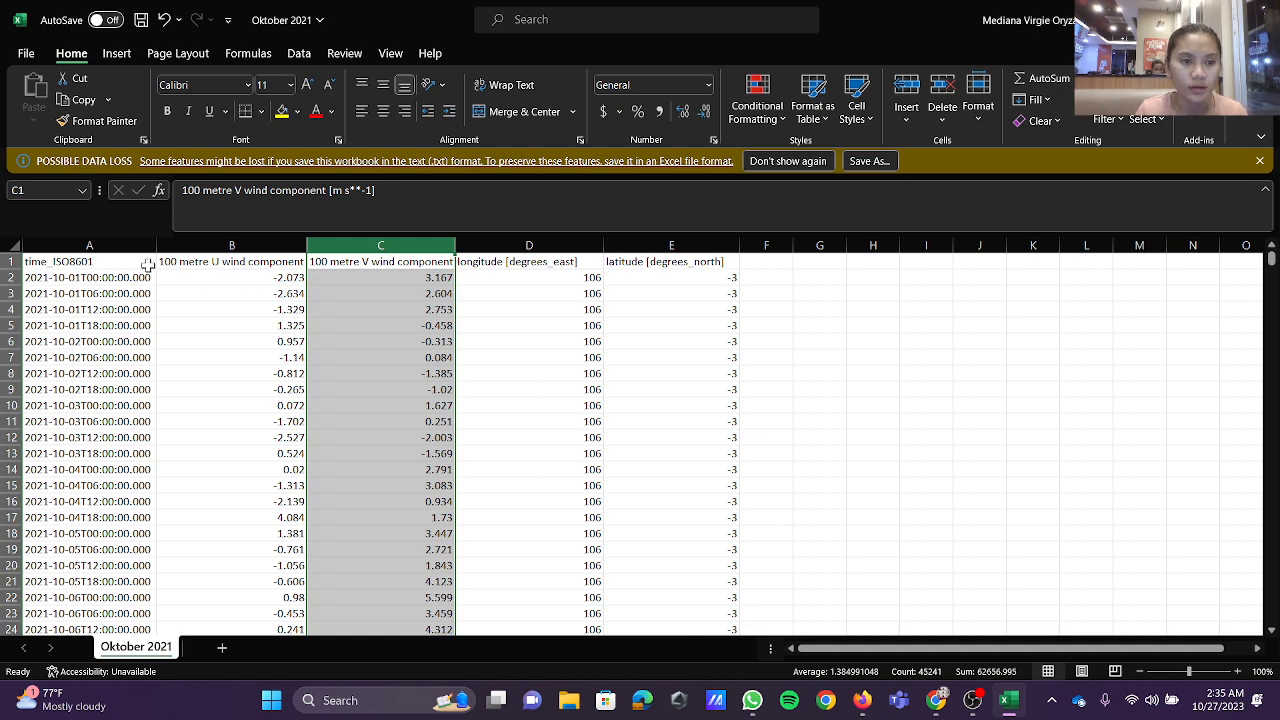
# Step: Create a blank workbook and enter the headers WAKTU, LONGITUDE and LATITUDE in A1 to C1
pyautogui.click(18, 58)
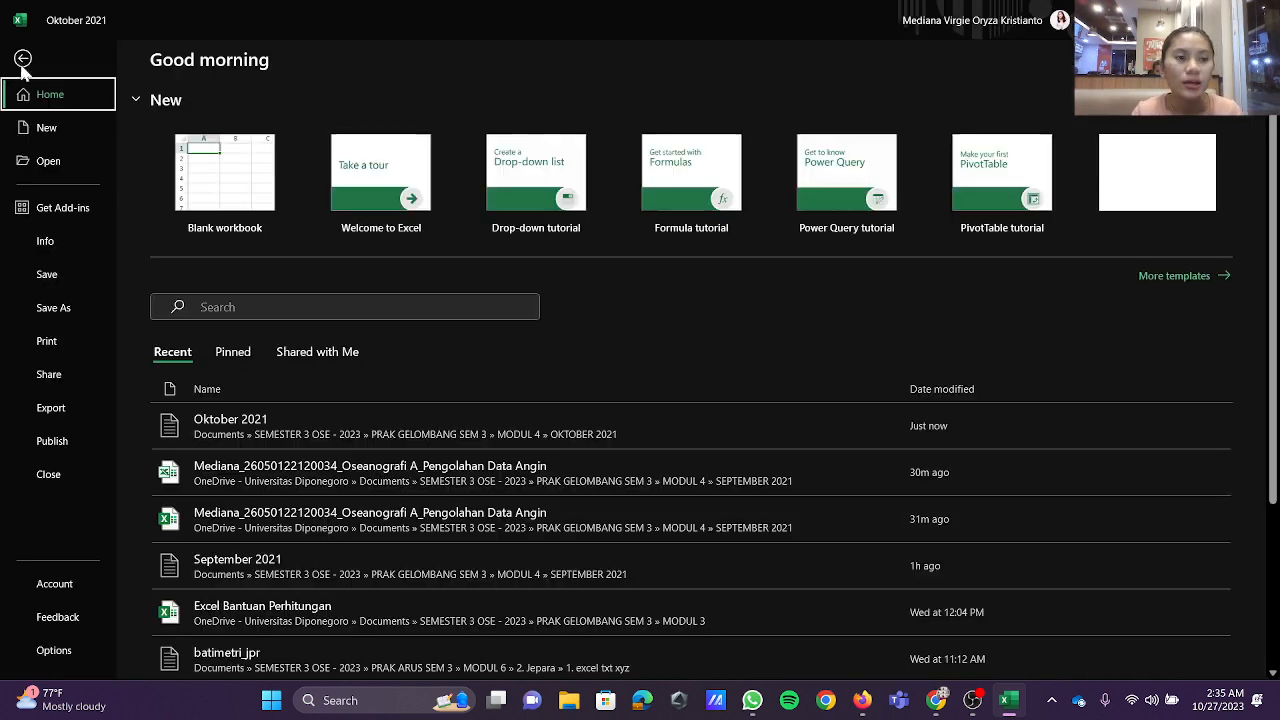
pyautogui.click(245, 190)
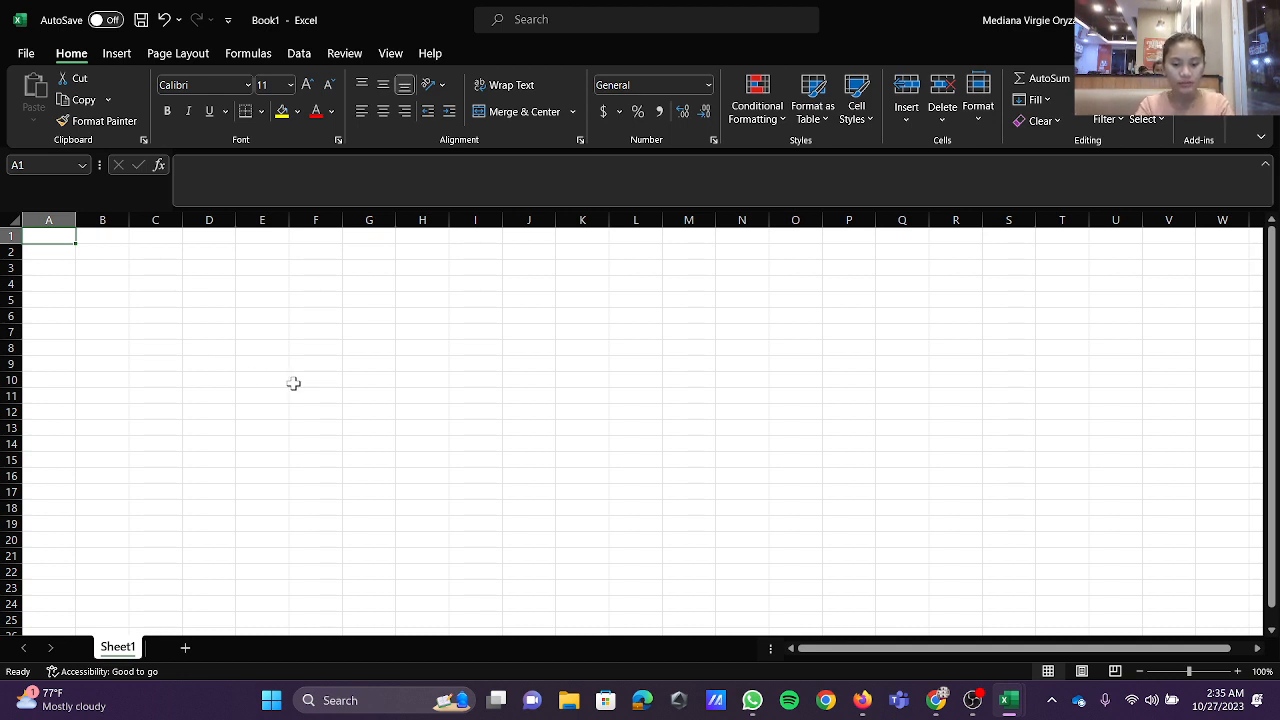
pyautogui.write('WAKTU')
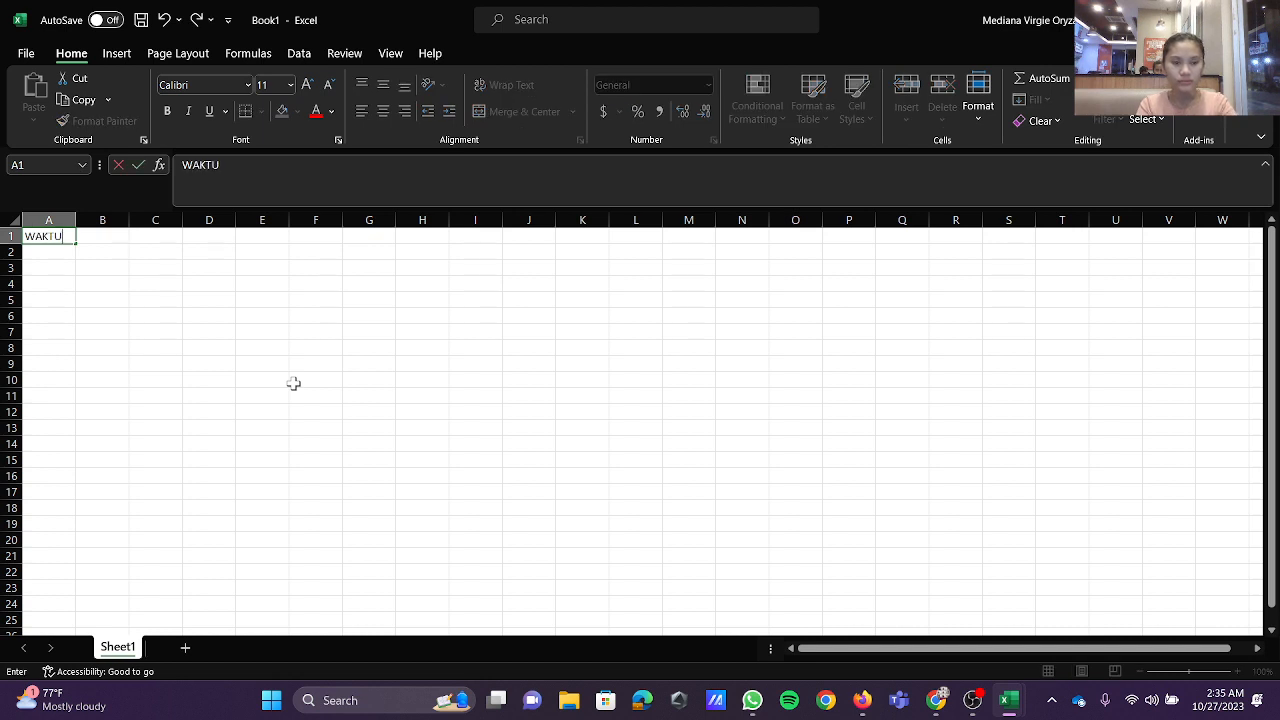
pyautogui.click(99, 236)
pyautogui.write('LONGITUDE')
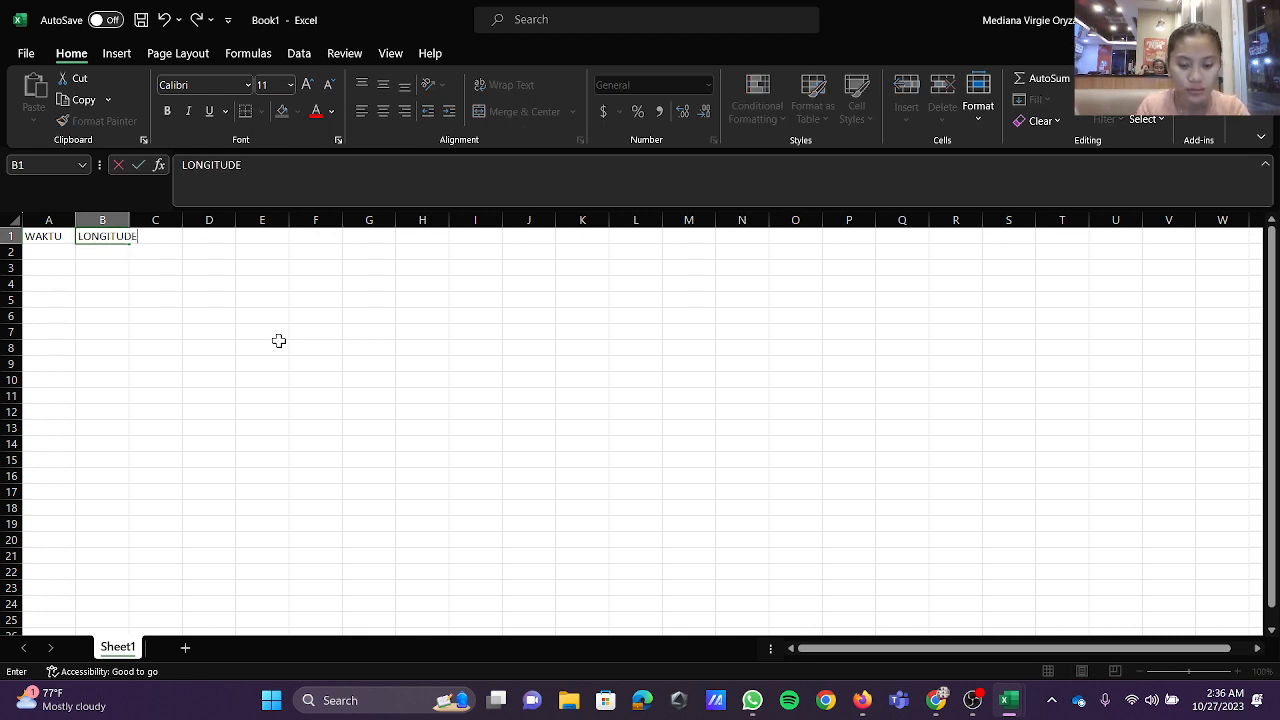
pyautogui.press('Tab')
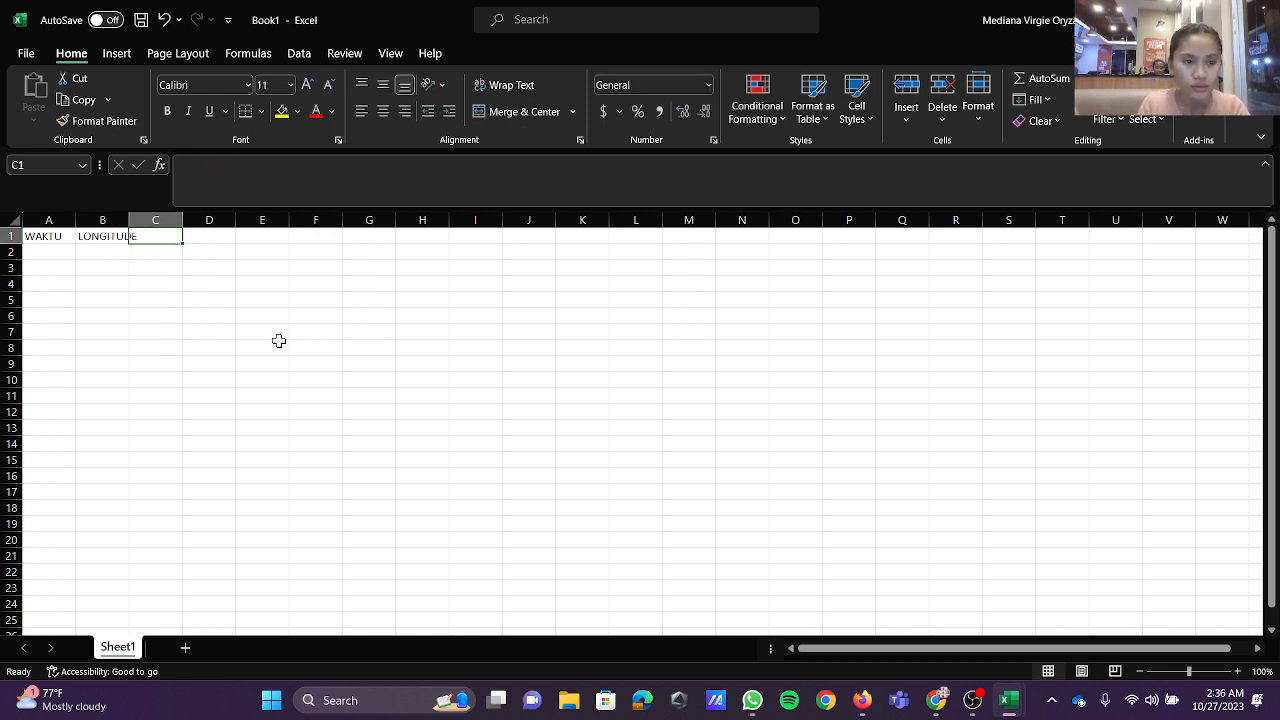
pyautogui.write('LATITU')
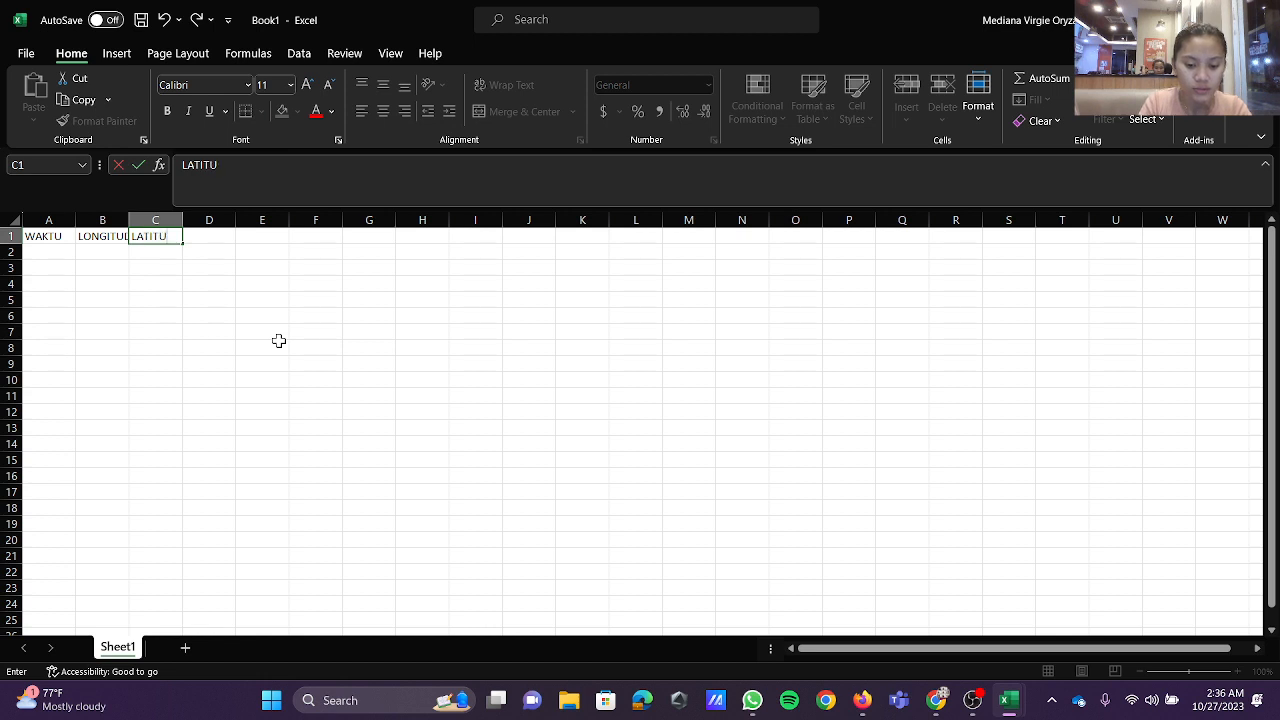
pyautogui.write('DE')
pyautogui.press('Tab')
# Step: Enter the headers U WIND in D1 and V WIND in E1, each with a space after the first letter
pyautogui.write('U')
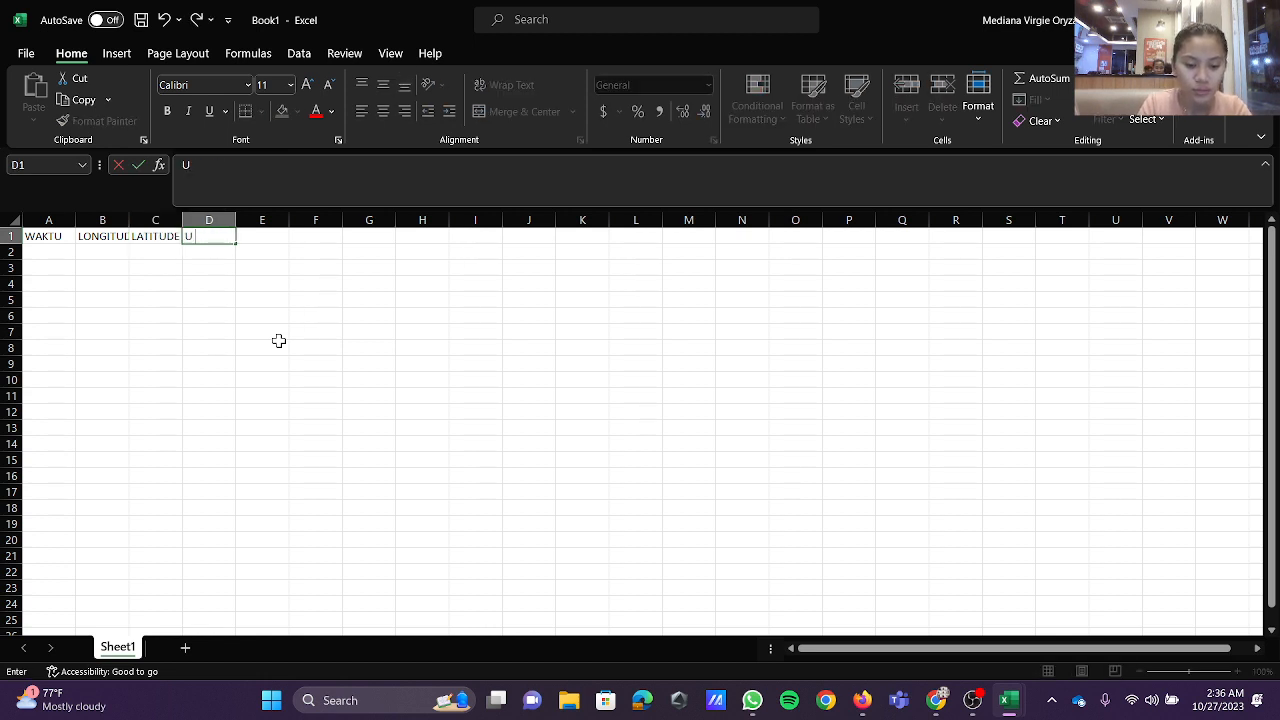
pyautogui.write(' WIND')
pyautogui.press('Tab')
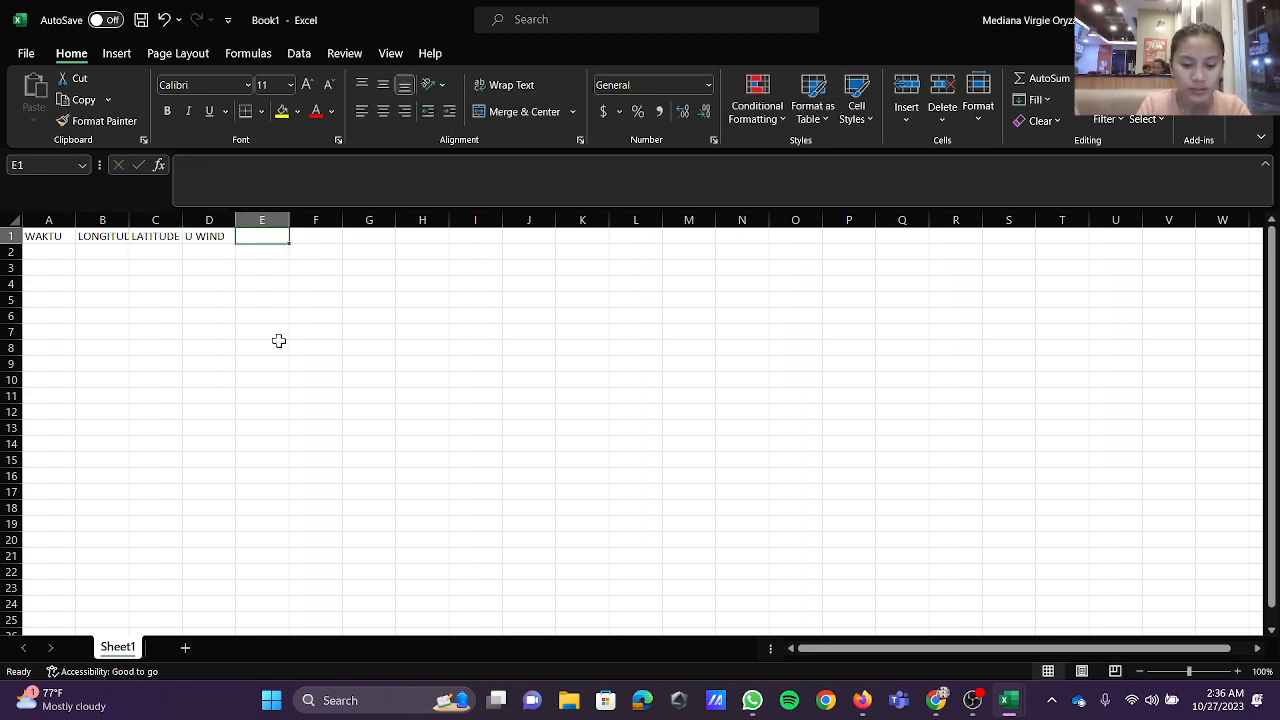
pyautogui.write('VWI')
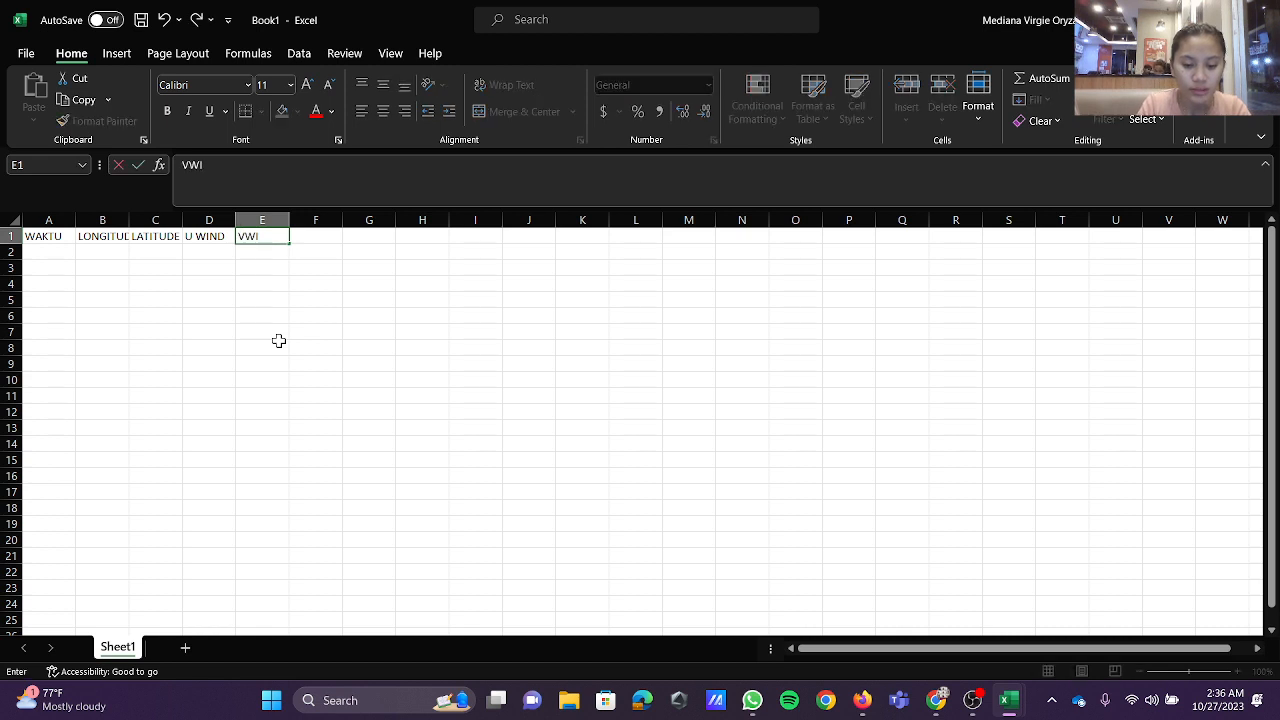
pyautogui.write('ND')
pyautogui.press('Tab')
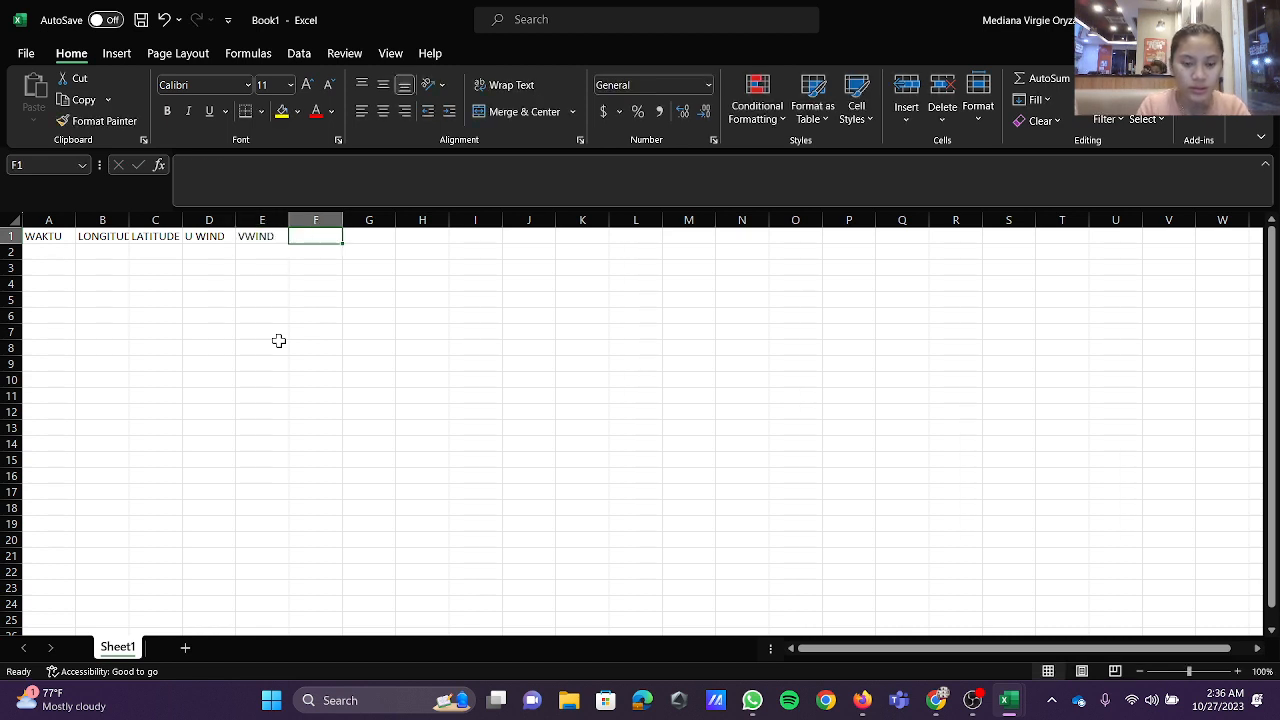
pyautogui.click(251, 238)
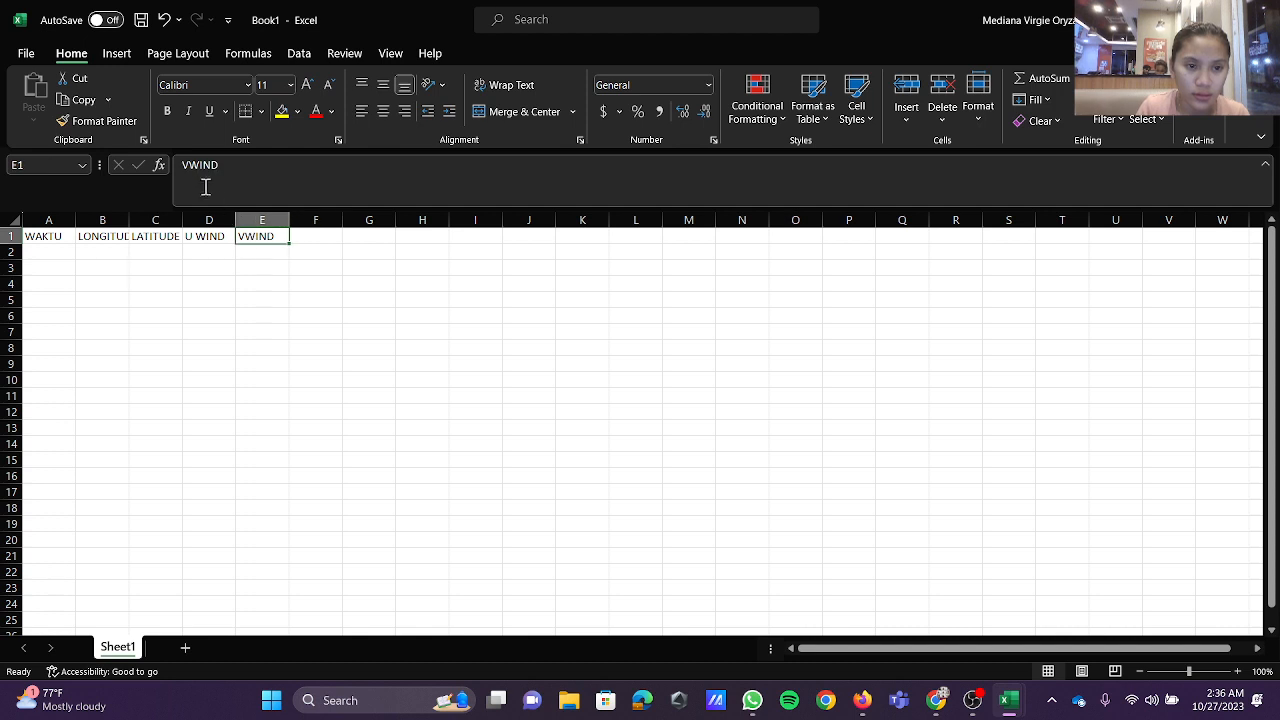
pyautogui.click(190, 167)
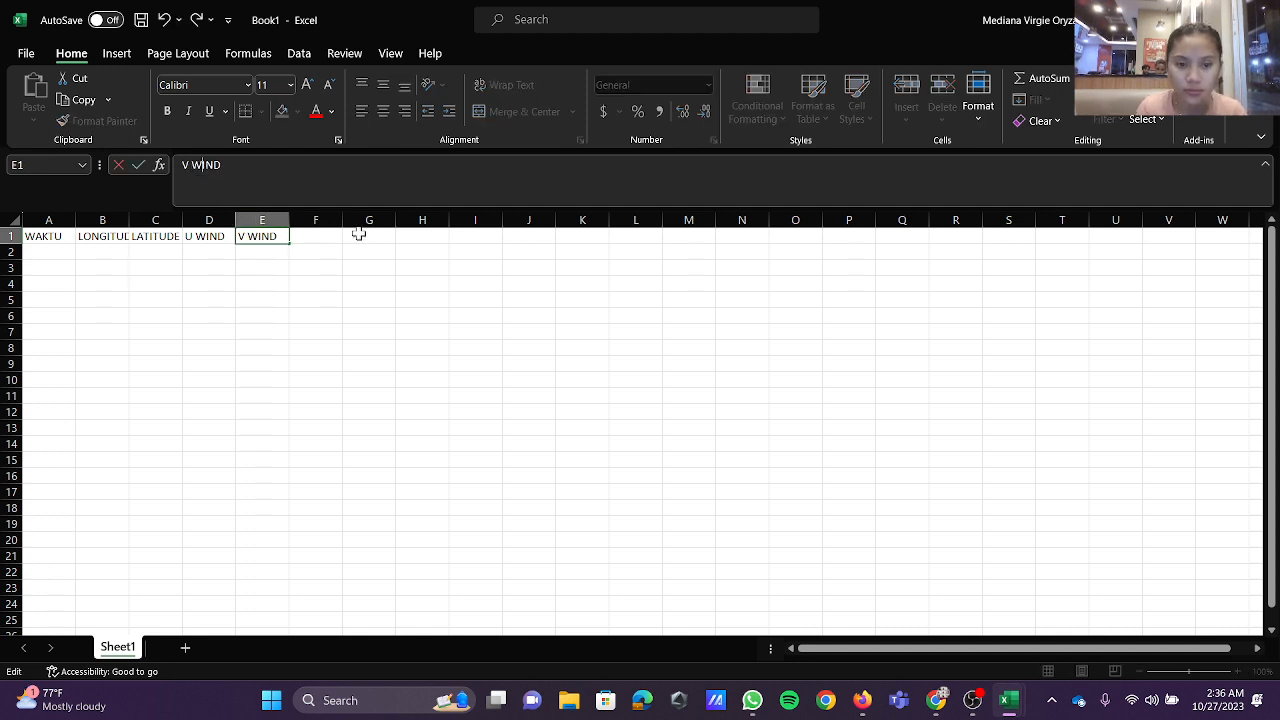
# Step: Enter the headers KECEPATAN (m/s) in F1 and KUADRAN in G1
pyautogui.click(305, 236)
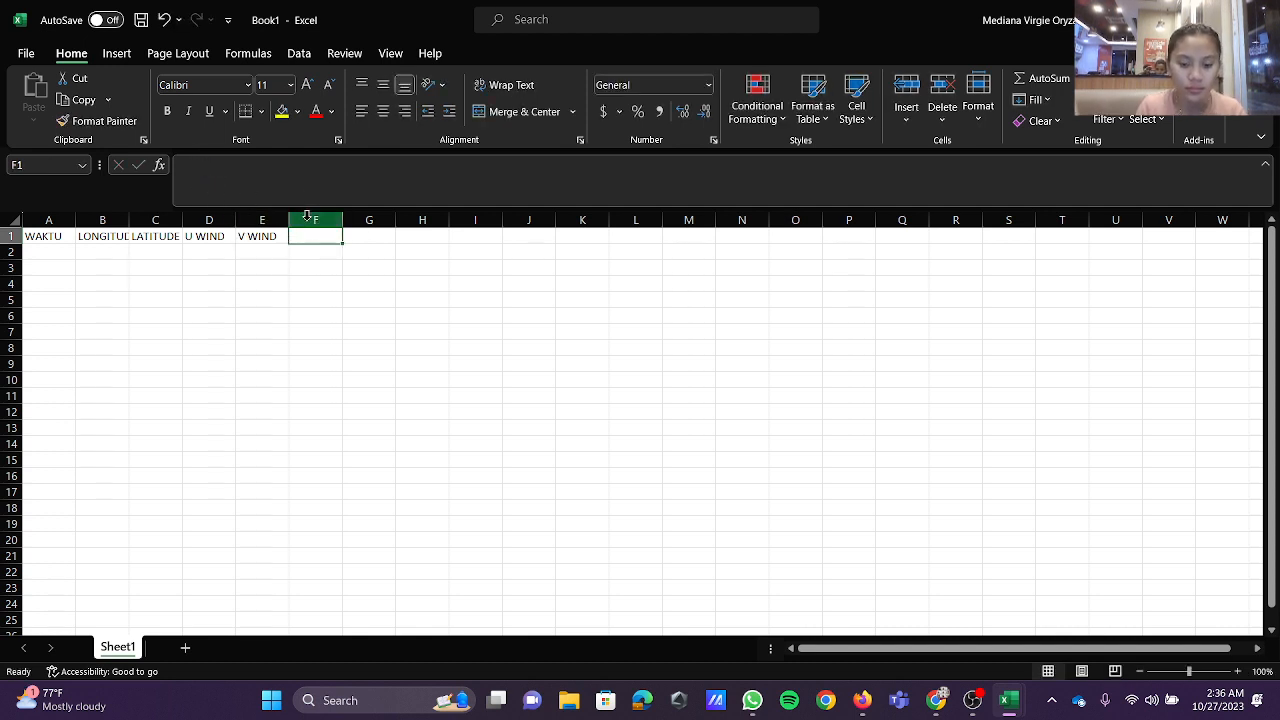
pyautogui.write('KECEPATAN (m/s')
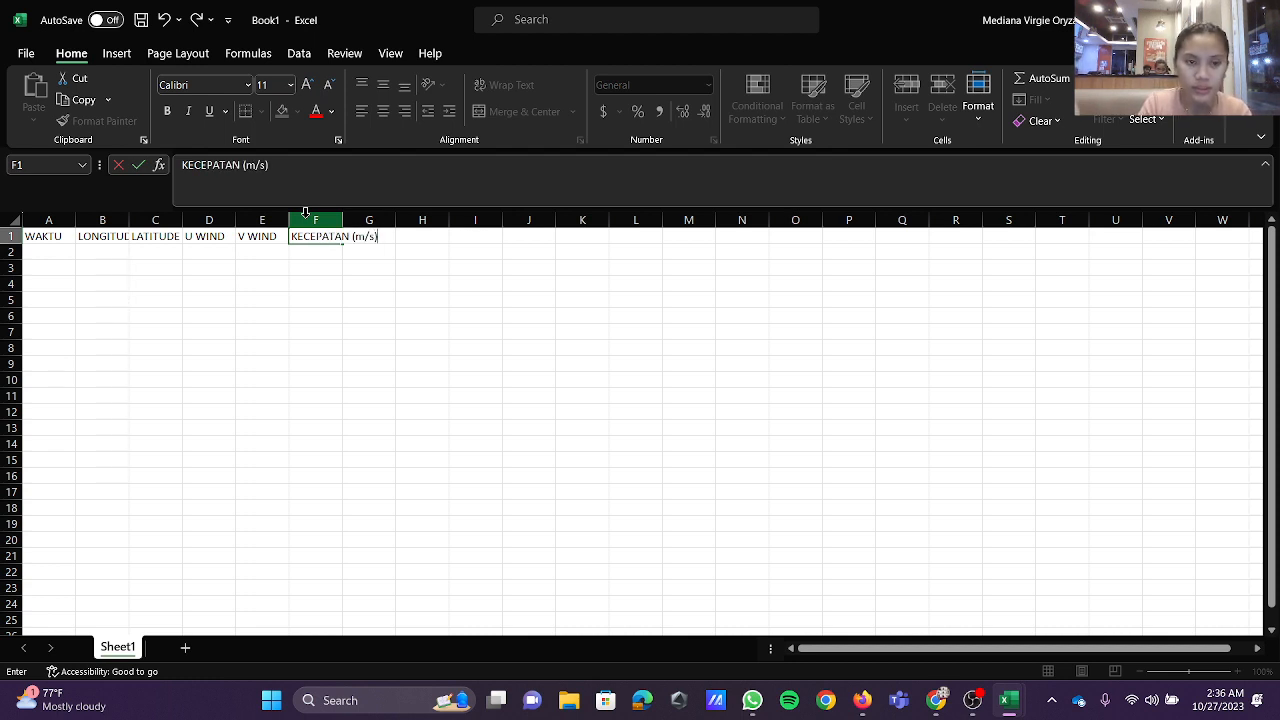
pyautogui.click(392, 236)
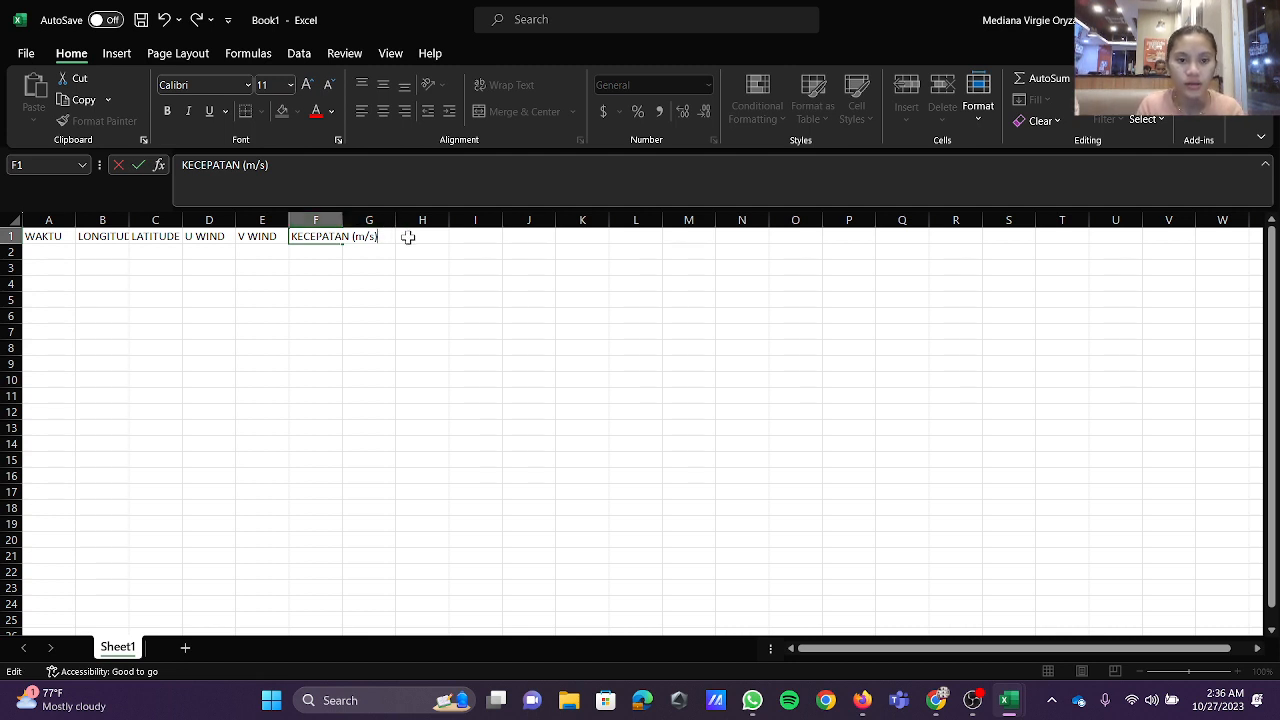
pyautogui.click(408, 236)
pyautogui.click(388, 236)
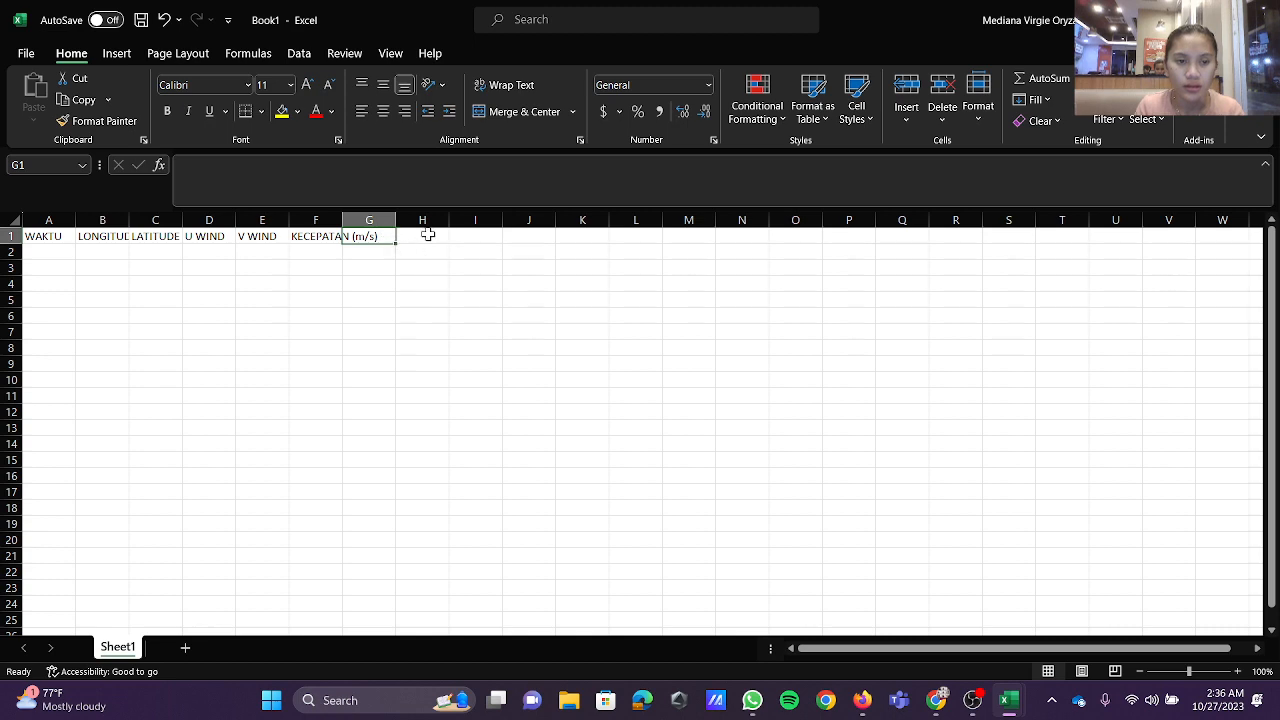
pyautogui.click(396, 172)
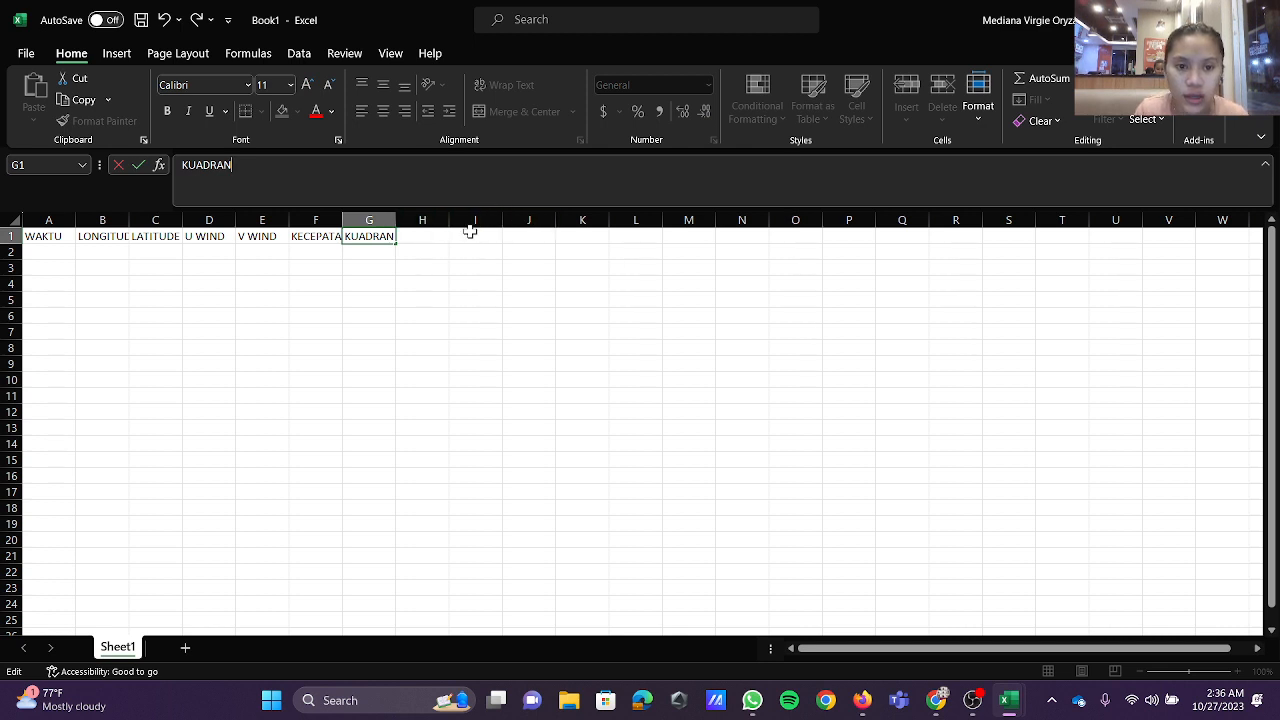
# Step: Leave H1 to J1 empty and enter the headers ARAH ANGIN, MATA ANGIN and KECEPATAN ANGIN (knot) in K1 to M1
pyautogui.click(574, 236)
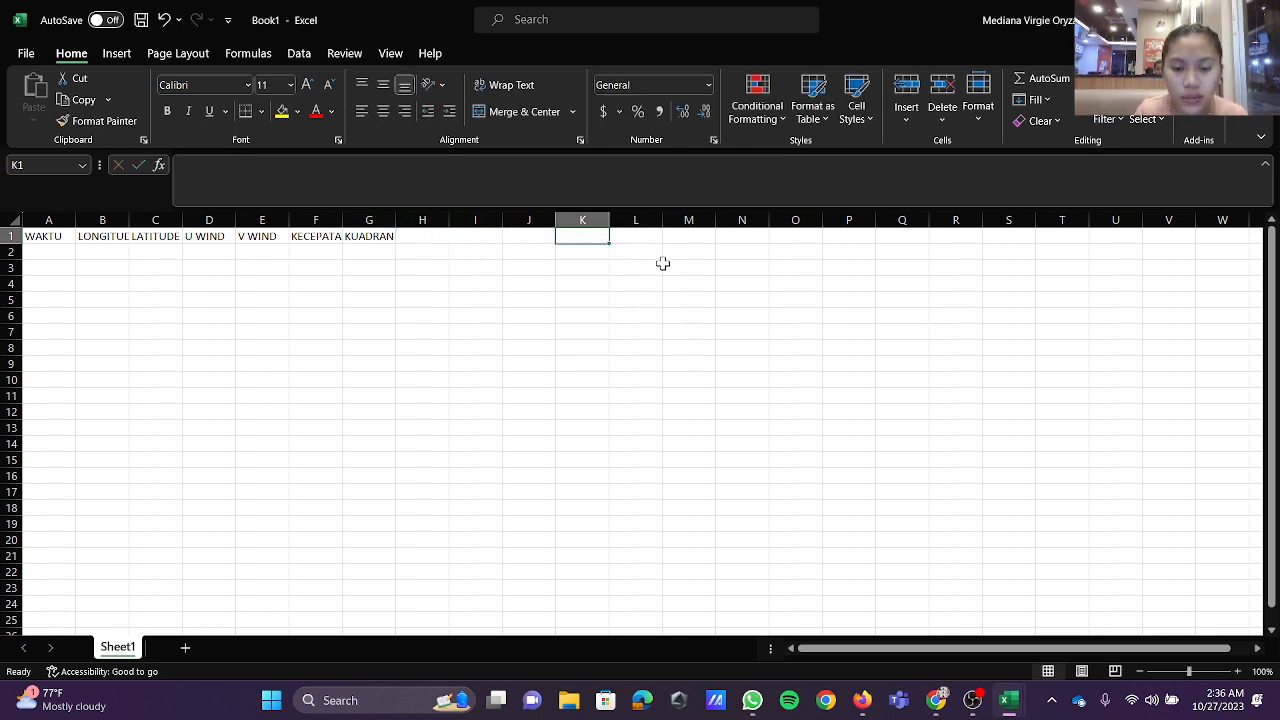
pyautogui.write('ARAH ANGIN')
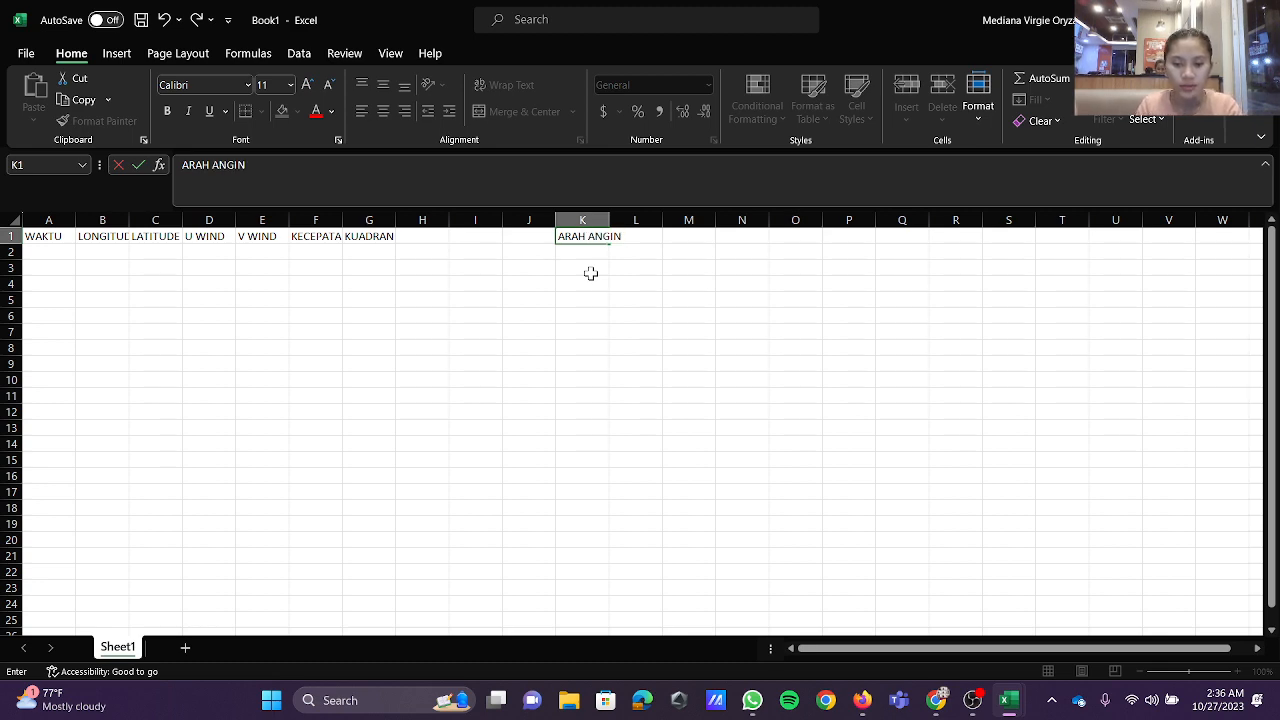
pyautogui.press('Tab')
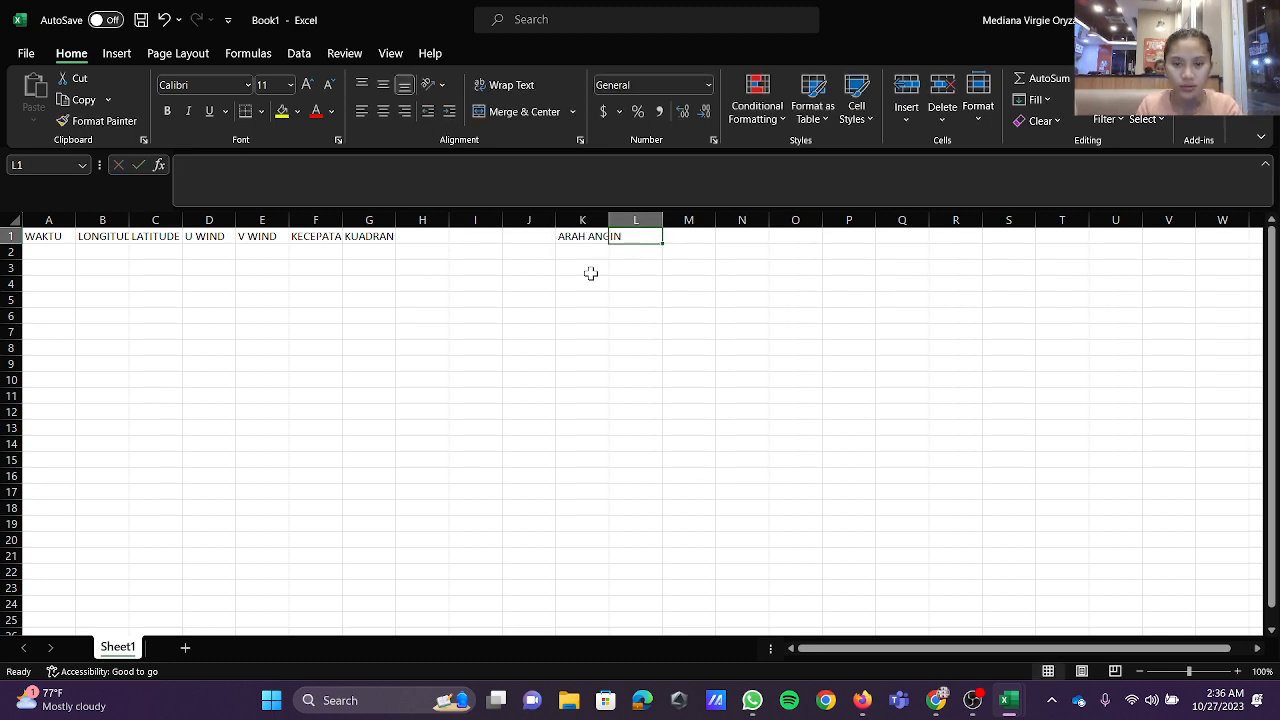
pyautogui.write('MATA ANGIN')
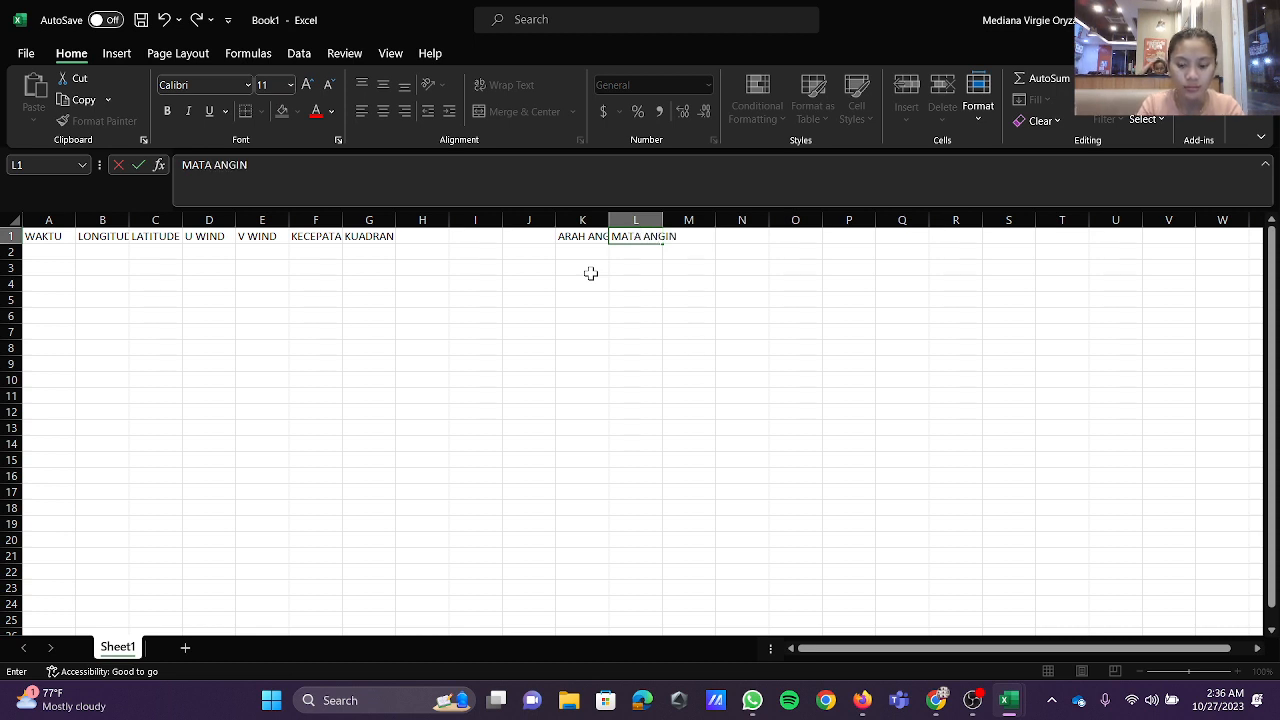
pyautogui.press('Tab')
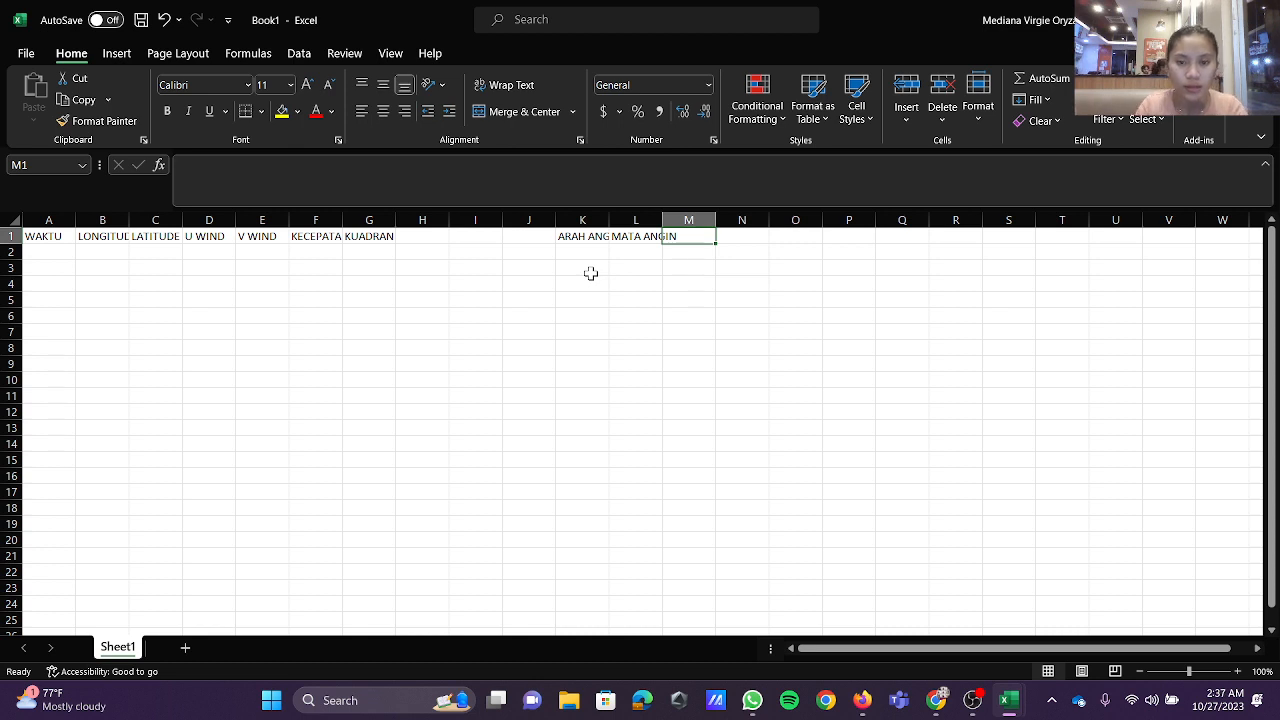
pyautogui.write('KECEPATAN ANGIN (knot')
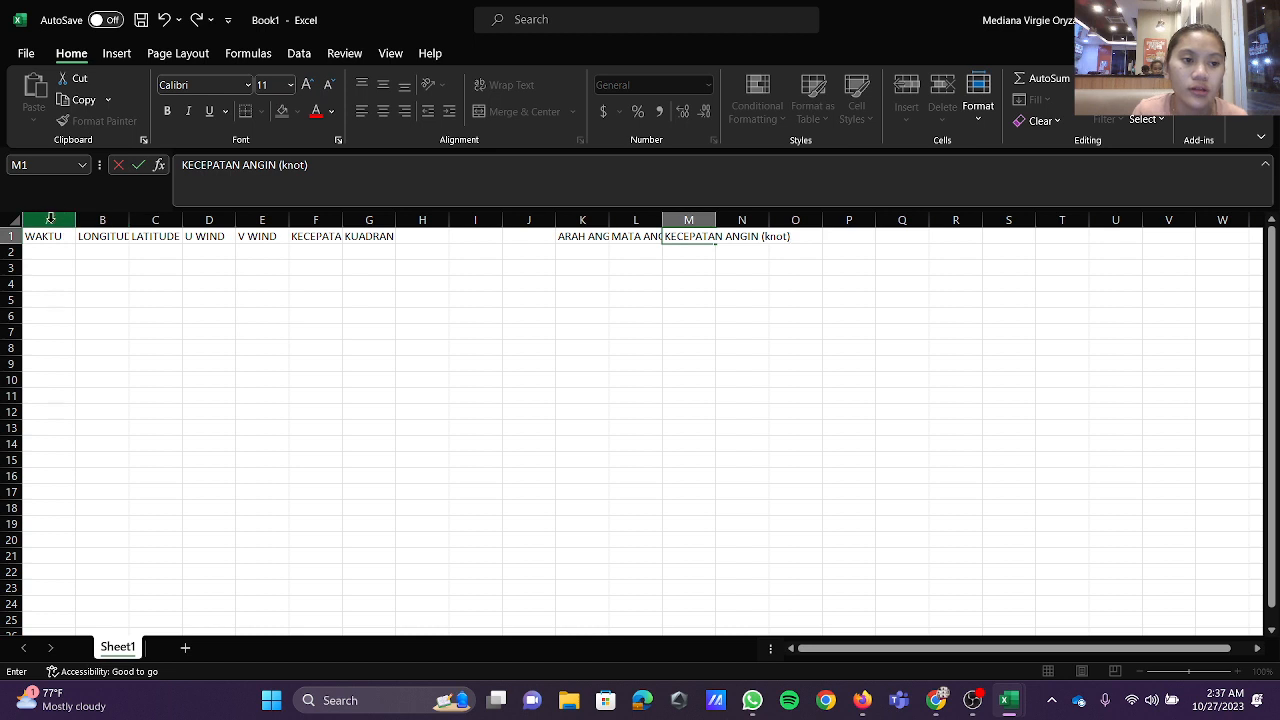
# Step: Widen columns K, L, M and B so that their headers are fully readable
pyautogui.click(592, 219)
pyautogui.moveTo(609, 220); pyautogui.dragTo(964, 222)
pyautogui.click(705, 219)
pyautogui.click(843, 219)
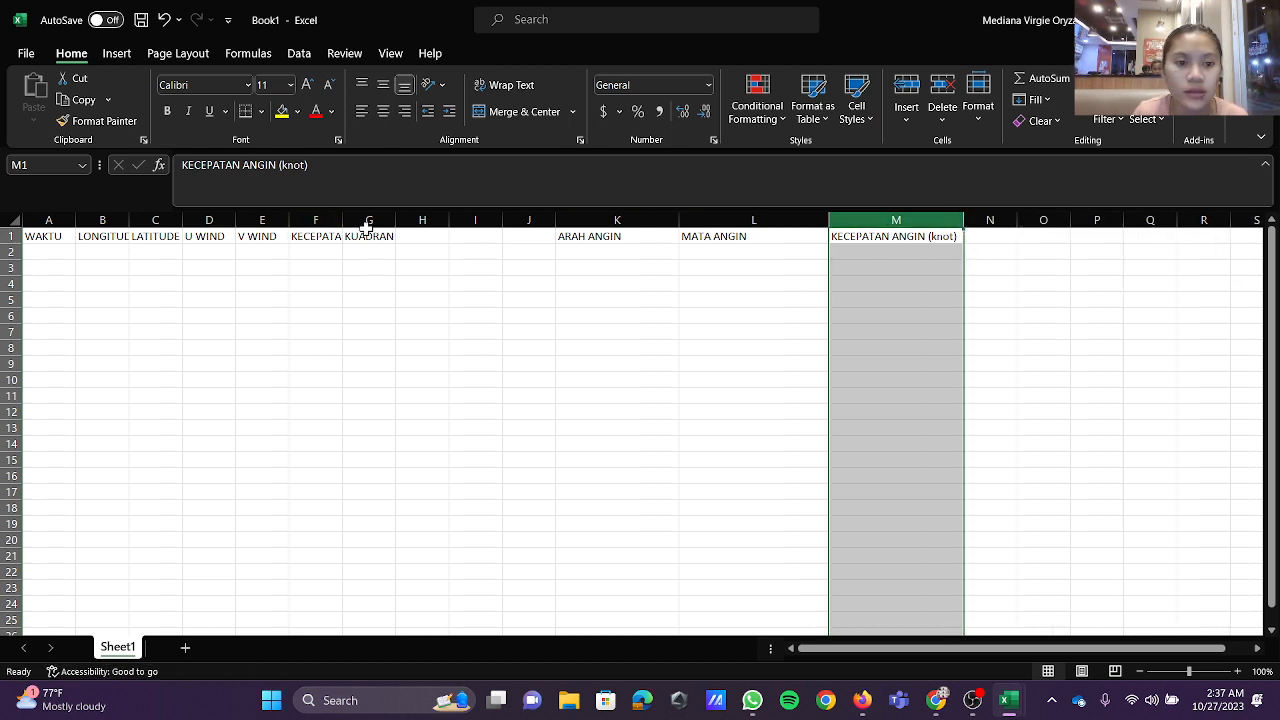
pyautogui.click(100, 220)
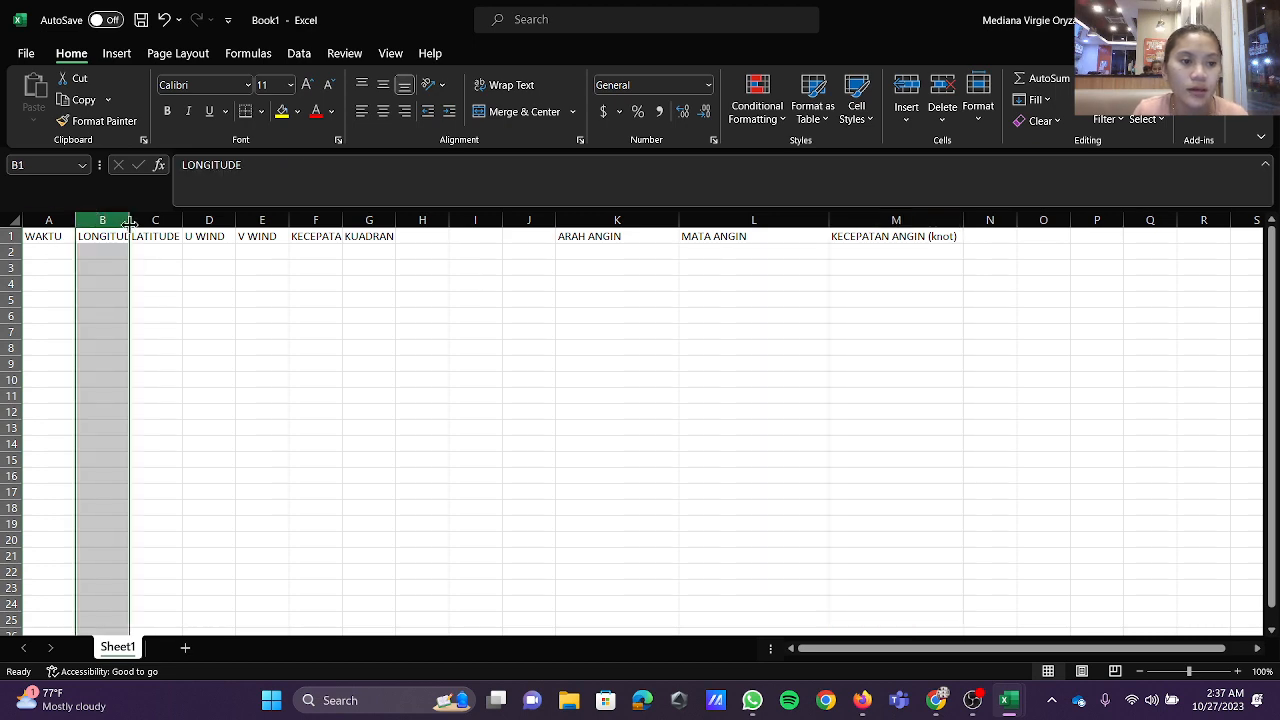
pyautogui.moveTo(129, 220); pyautogui.dragTo(180, 224)
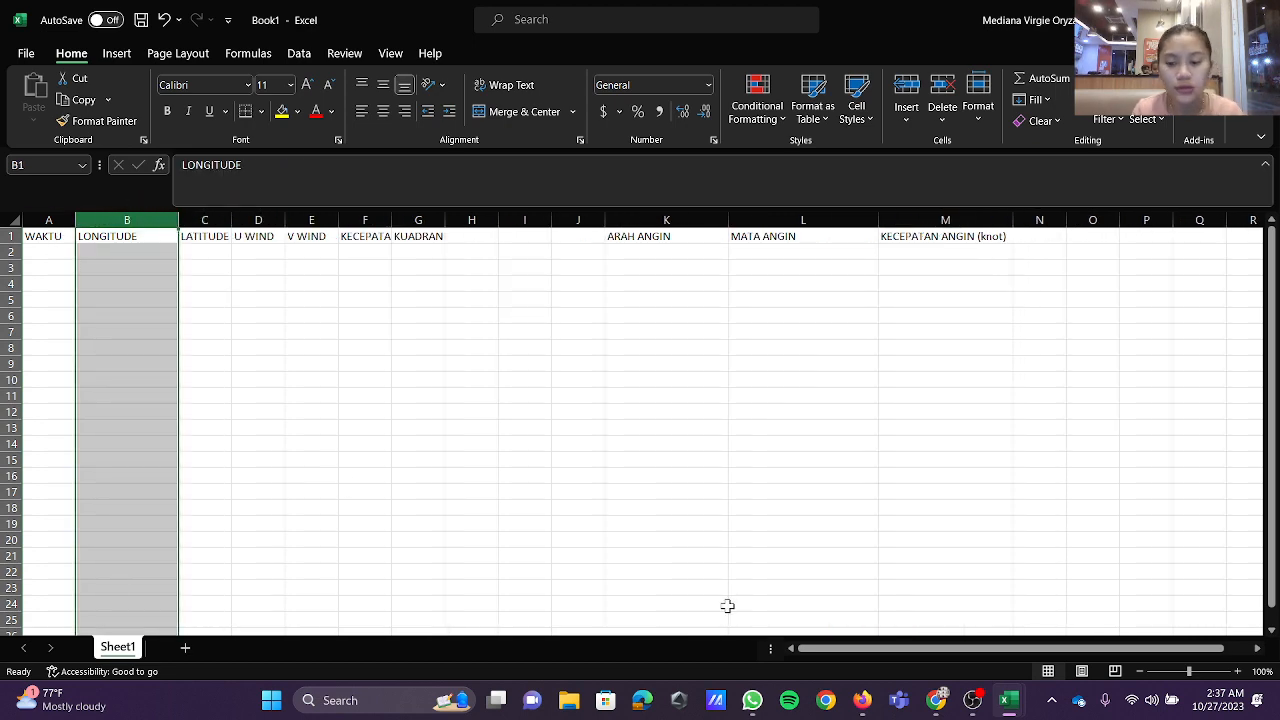
# Step: Arrange the new workbook side by side with Oktober 2021 and copy all its time values from A2 down to the last row
pyautogui.press('super+Right')
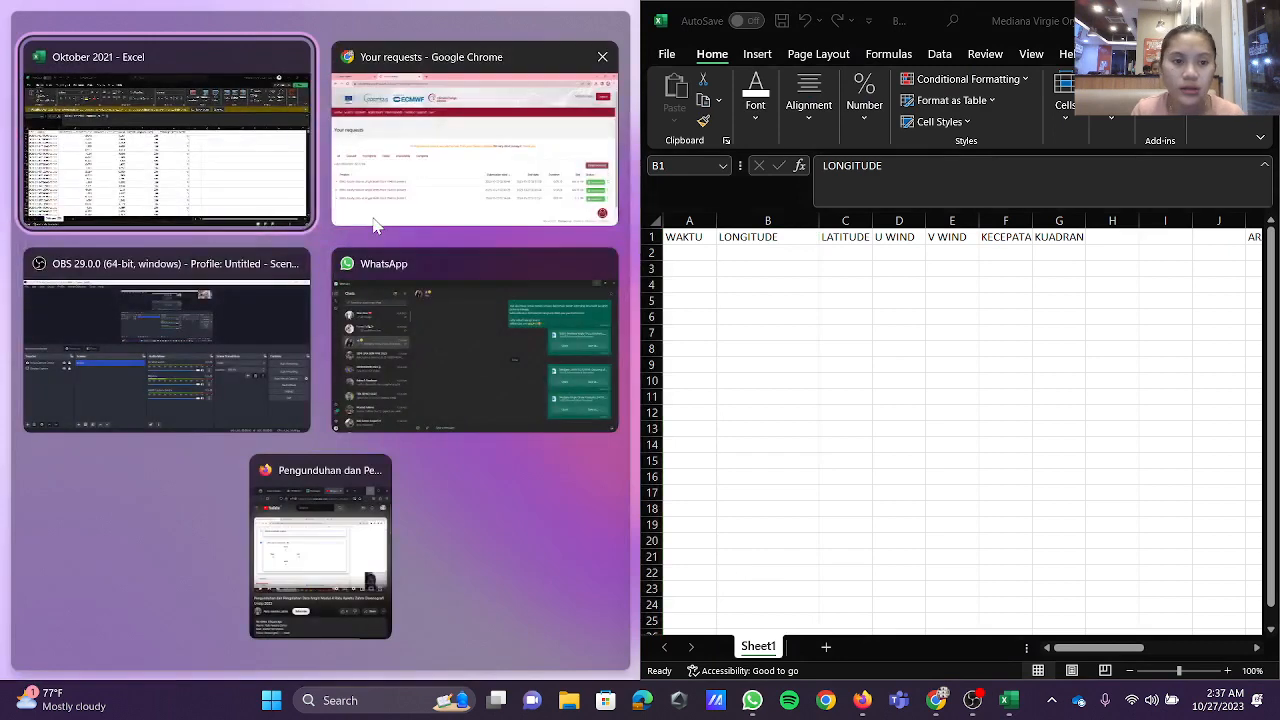
pyautogui.click(249, 165)
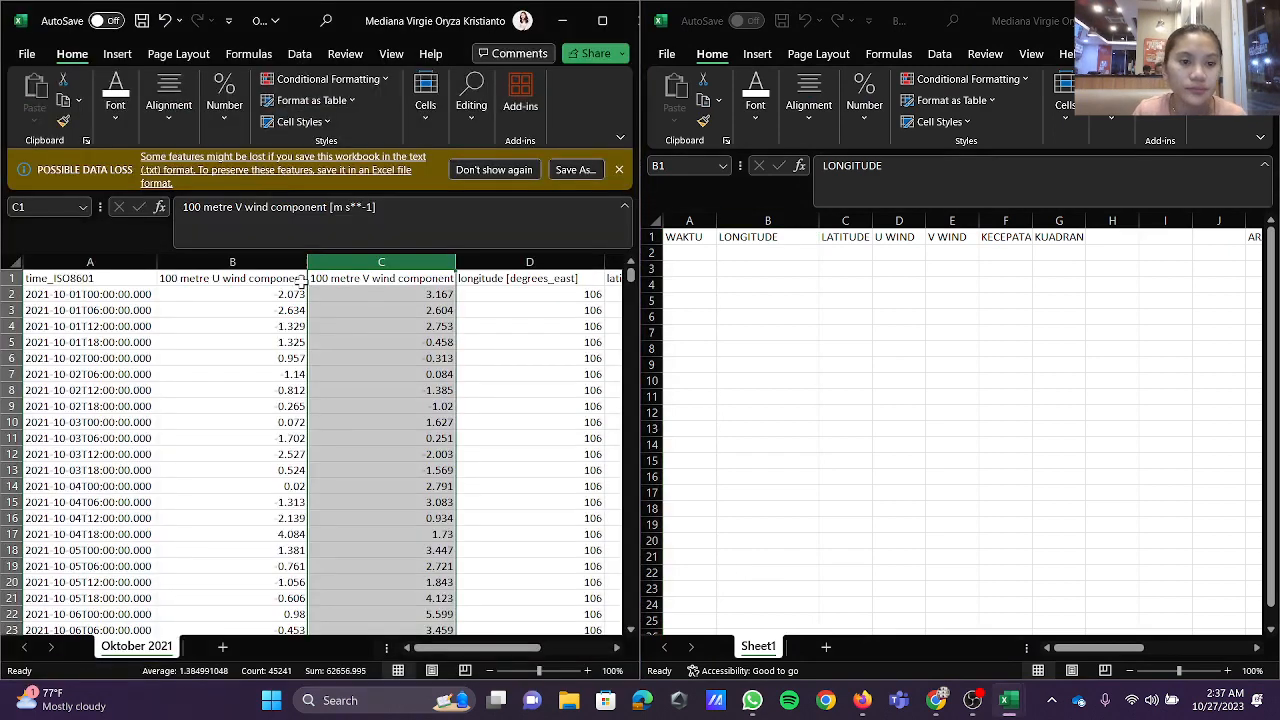
pyautogui.click(140, 296)
pyautogui.hotkey('ctrl', 'shift', 'Down')
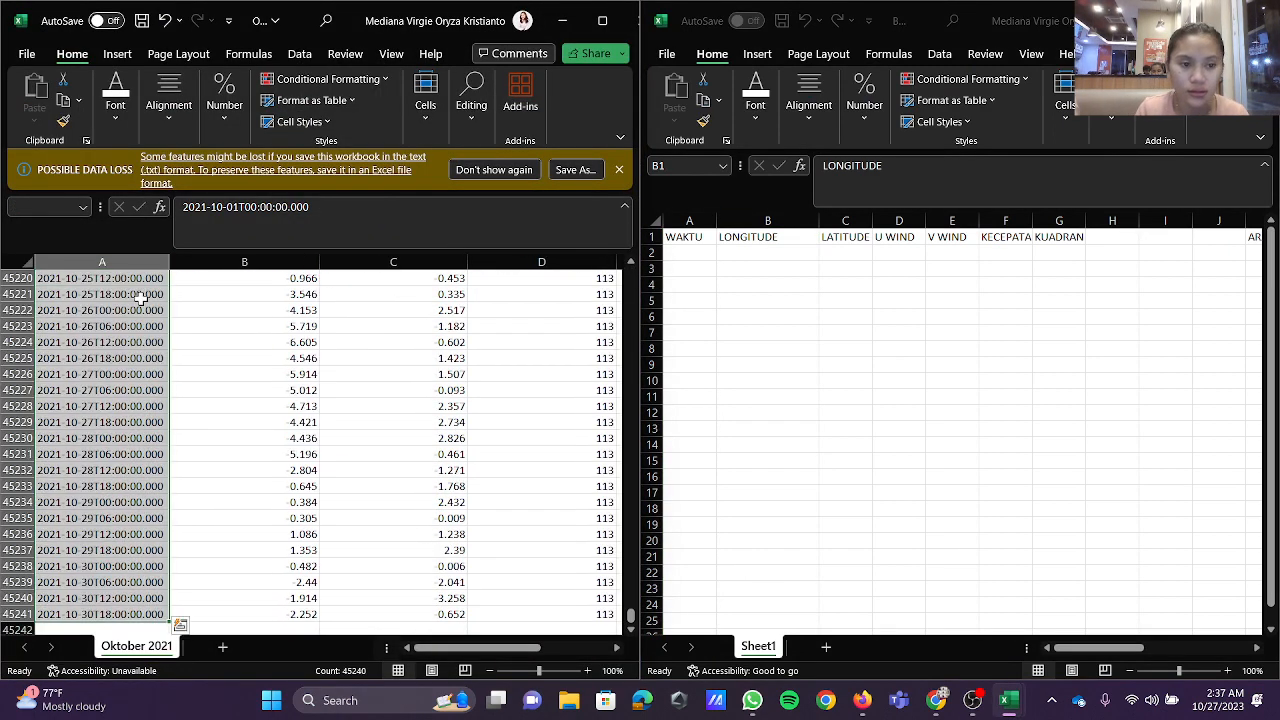
pyautogui.hotkey('ctrl', 'c')
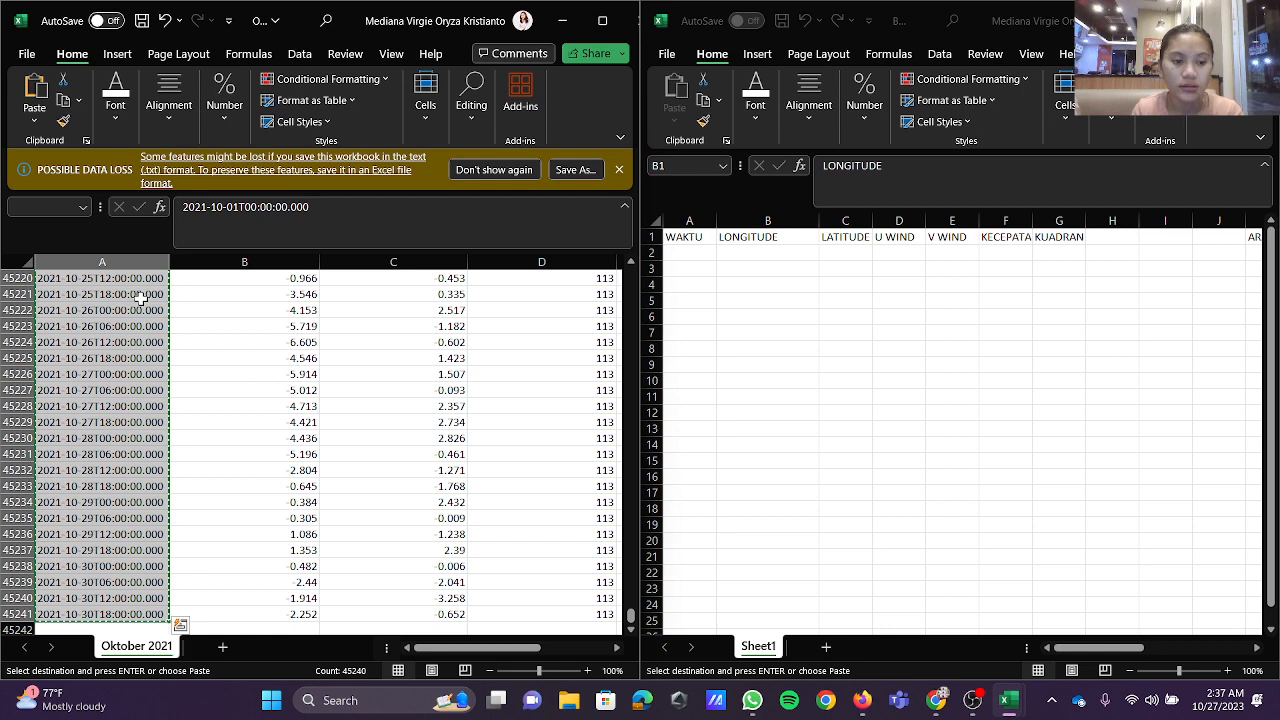
# Step: Paste the copied times as values only under WAKTU from A2, and widen column A to show them in full
pyautogui.click(690, 254)
pyautogui.click(674, 120)
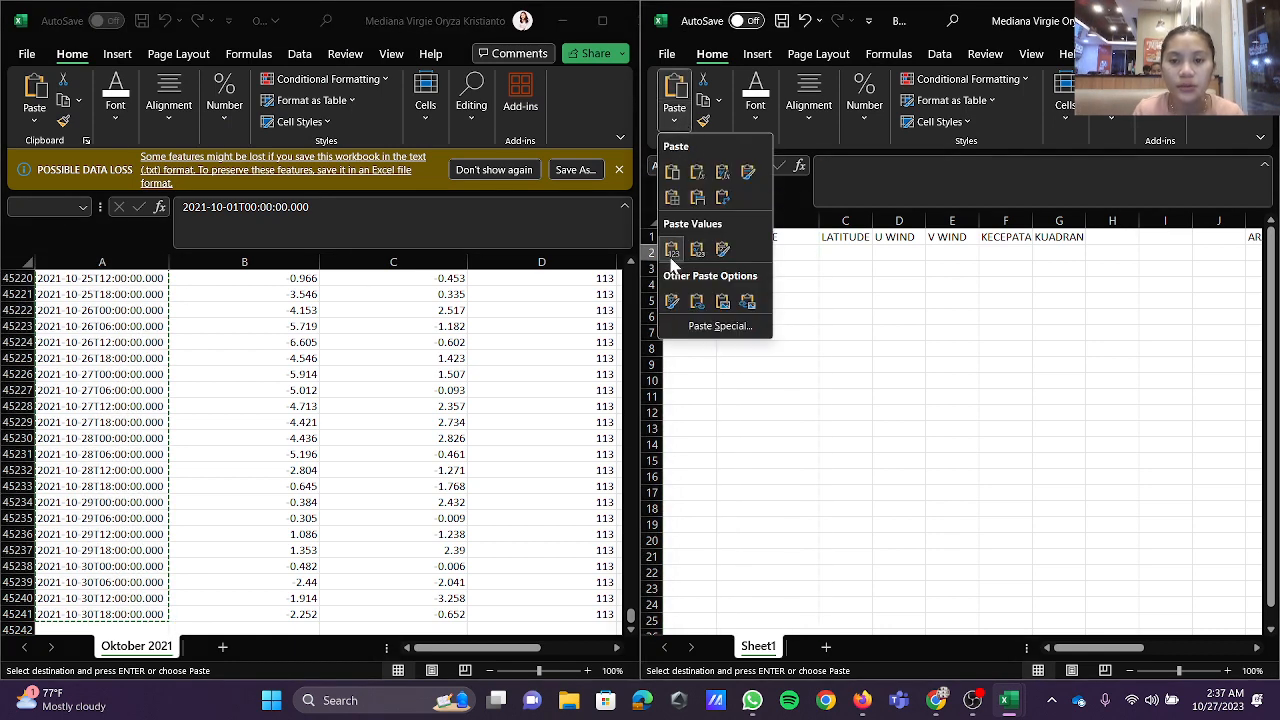
pyautogui.click(671, 252)
pyautogui.click(707, 221)
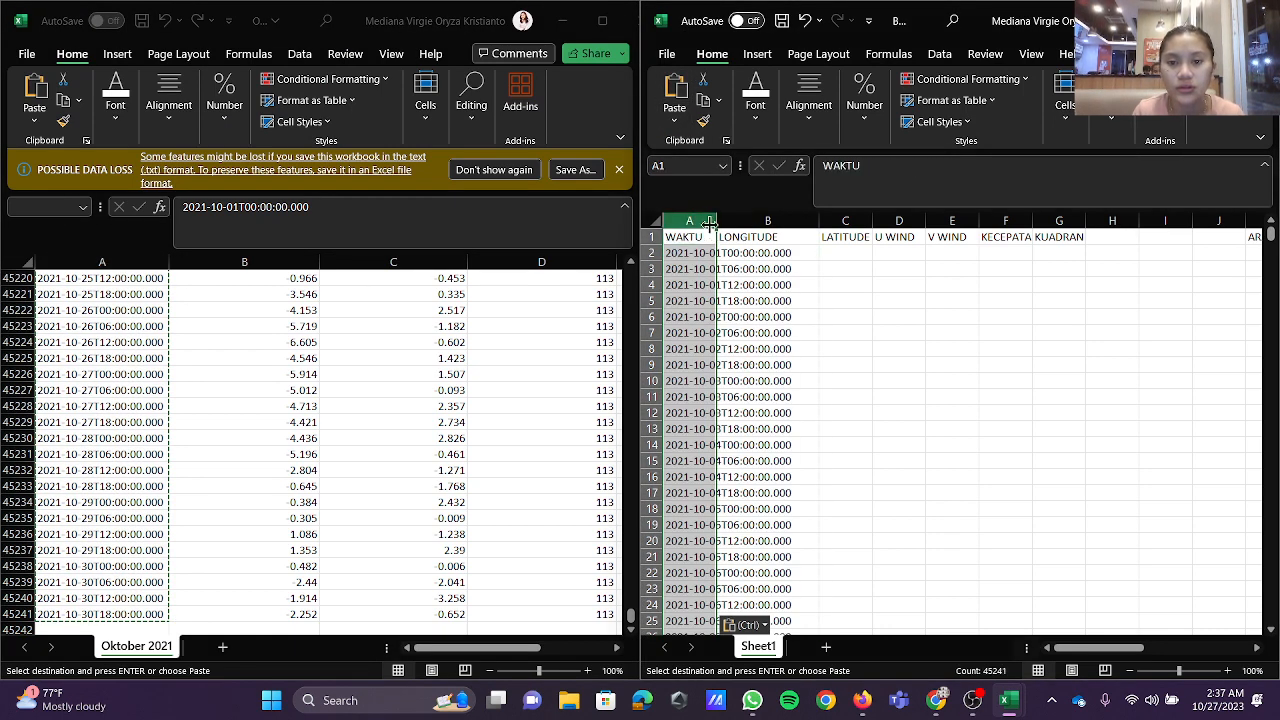
pyautogui.moveTo(716, 222); pyautogui.dragTo(799, 230)
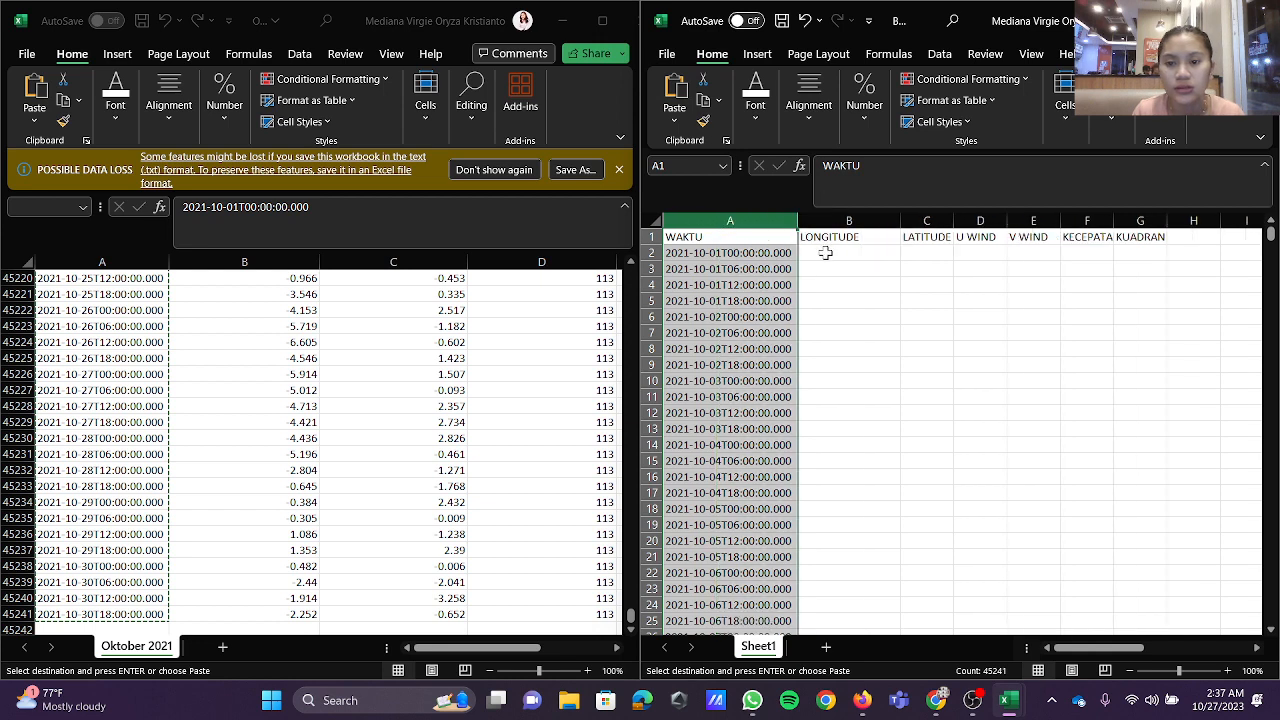
pyautogui.click(825, 253)
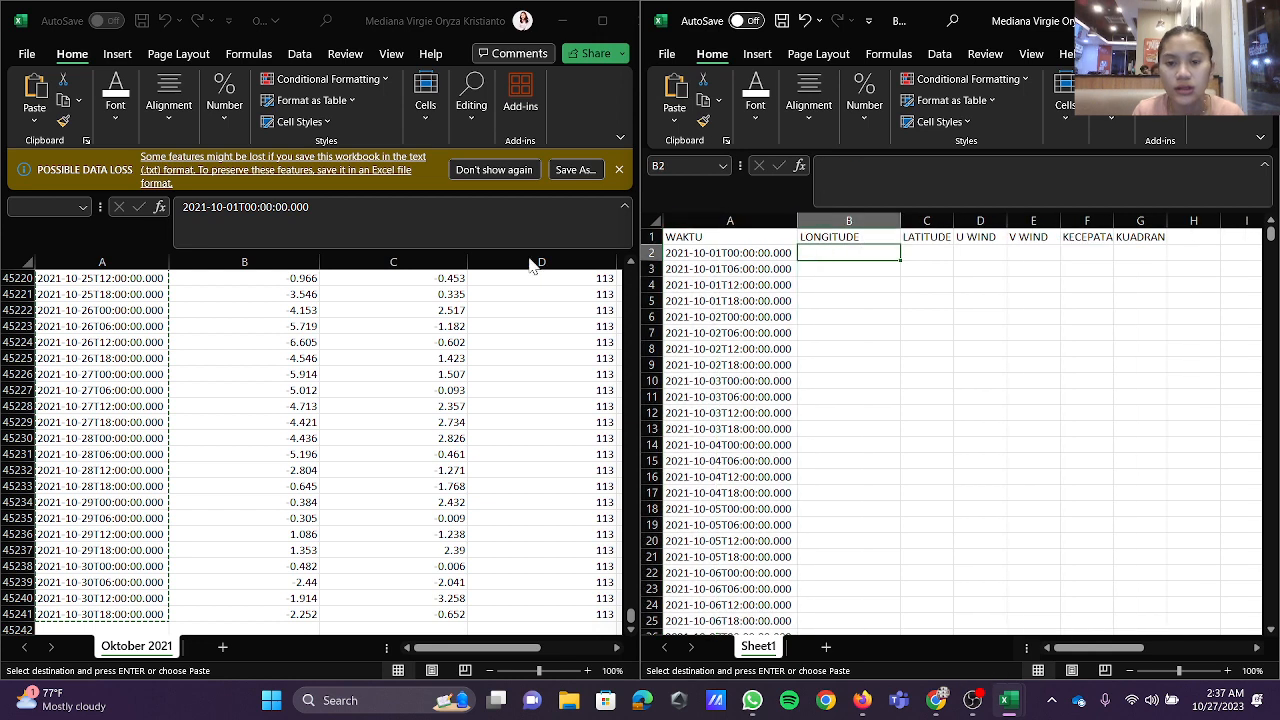
pyautogui.click(400, 389)
pyautogui.scroll(20, 630, 312)
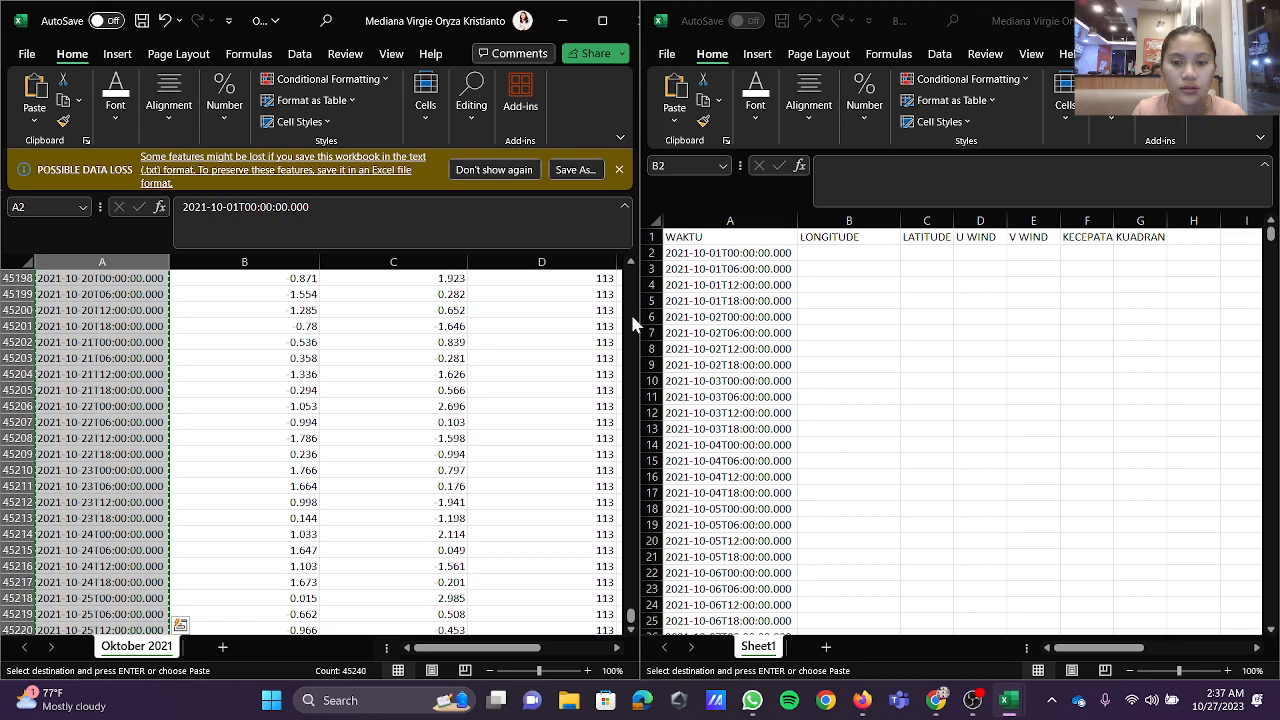
pyautogui.scroll(20, 630, 312)
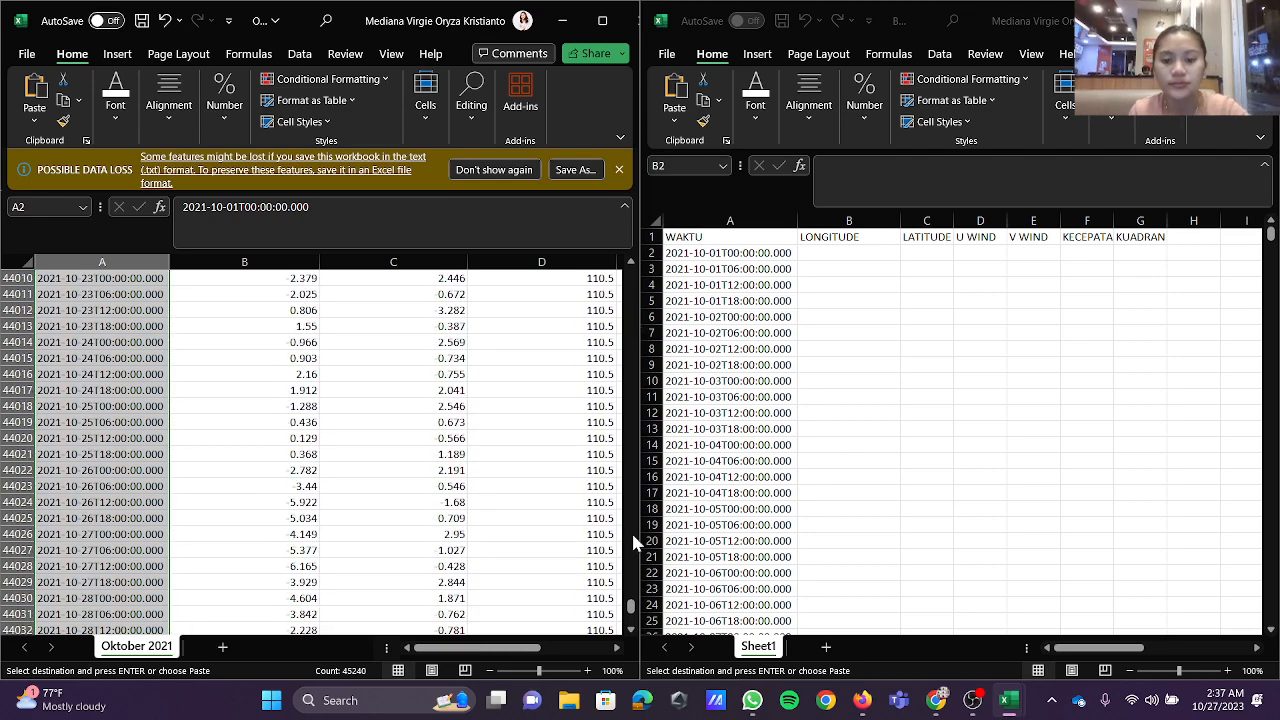
pyautogui.moveTo(632, 606); pyautogui.dragTo(632, 272)
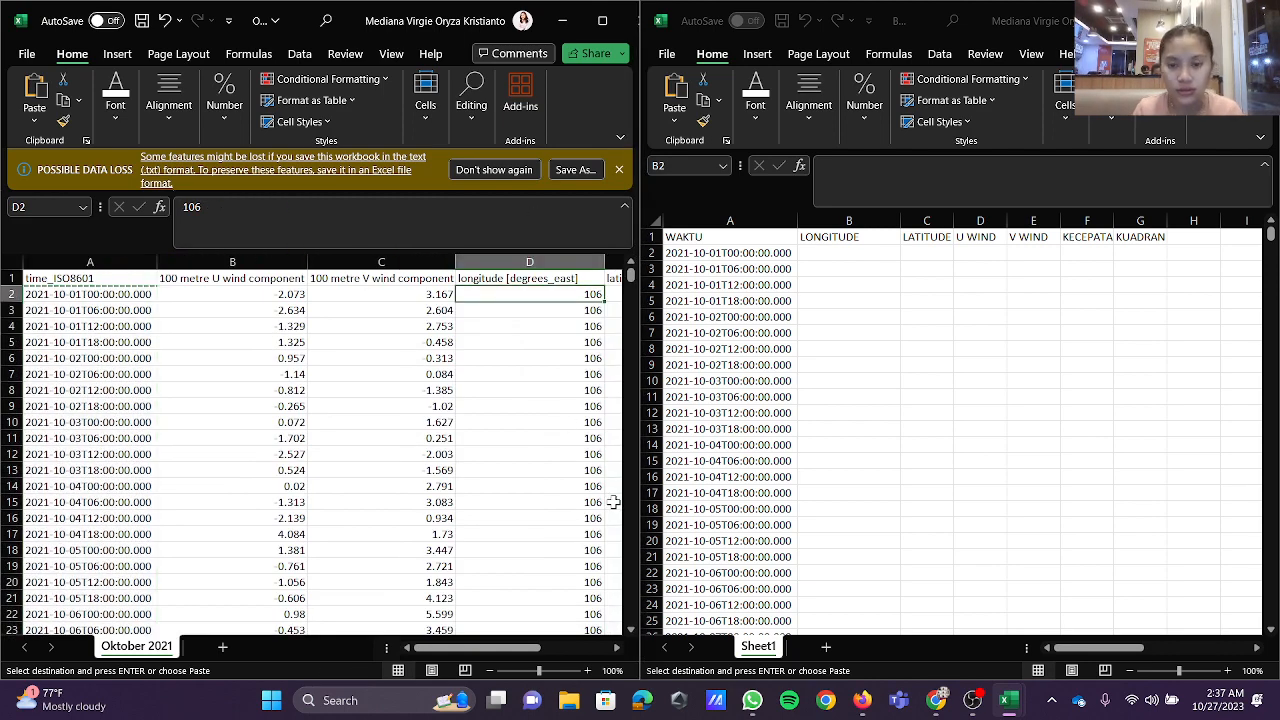
pyautogui.hotkey('ctrl', 'shift', 'Down')
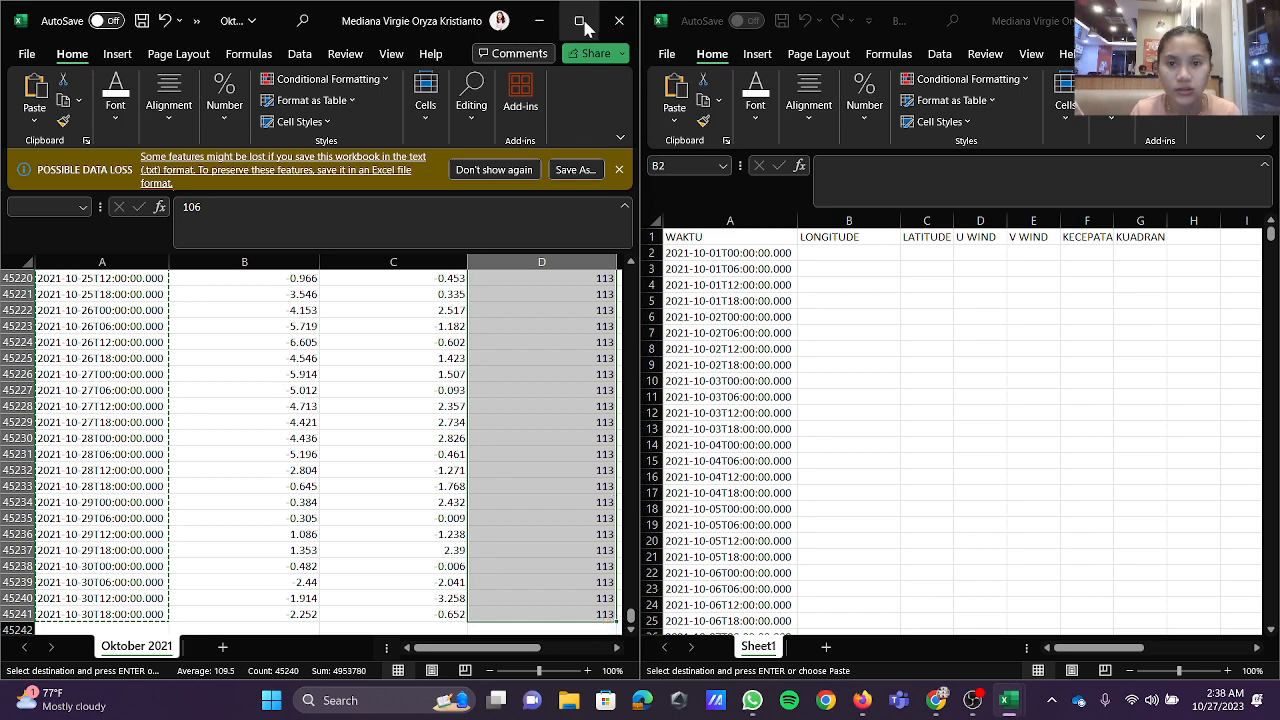
# Step: Maximize the Oktober 2021 workbook and turn on filters for its header row, A1 to E1
pyautogui.click(582, 24)
pyautogui.click(865, 344)
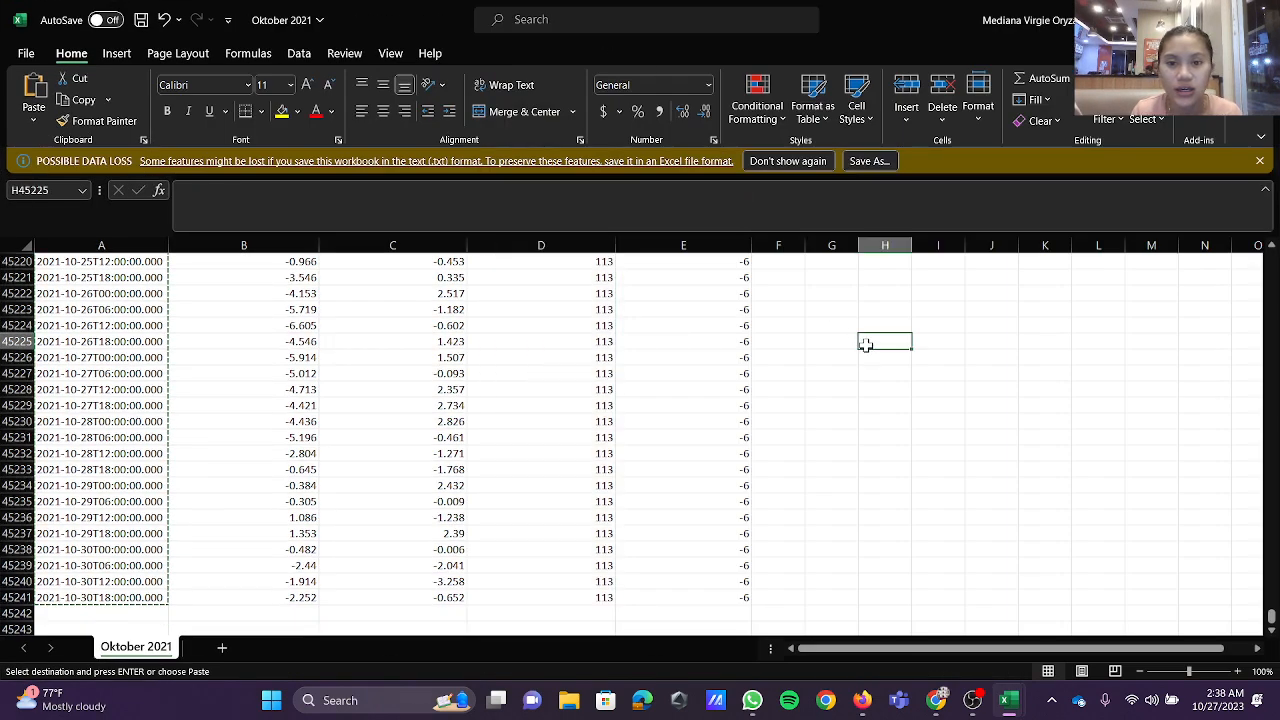
pyautogui.scroll(20, 865, 344)
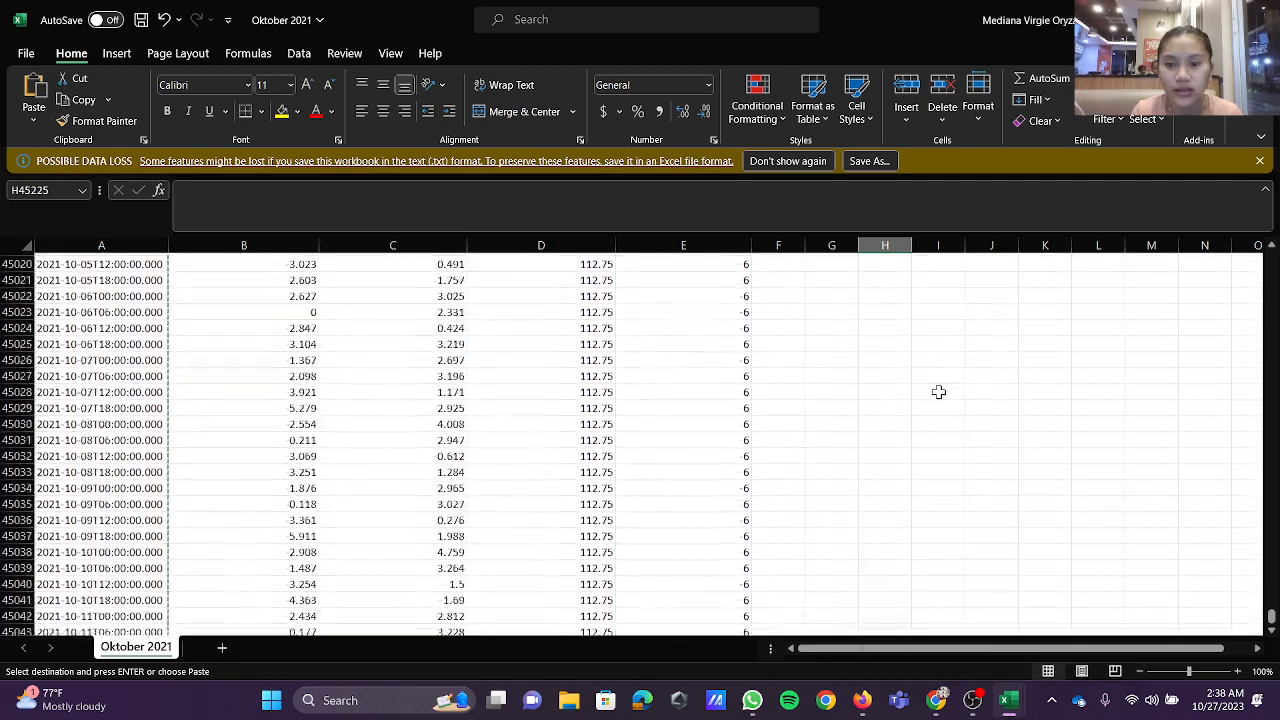
pyautogui.scroll(20, 938, 392)
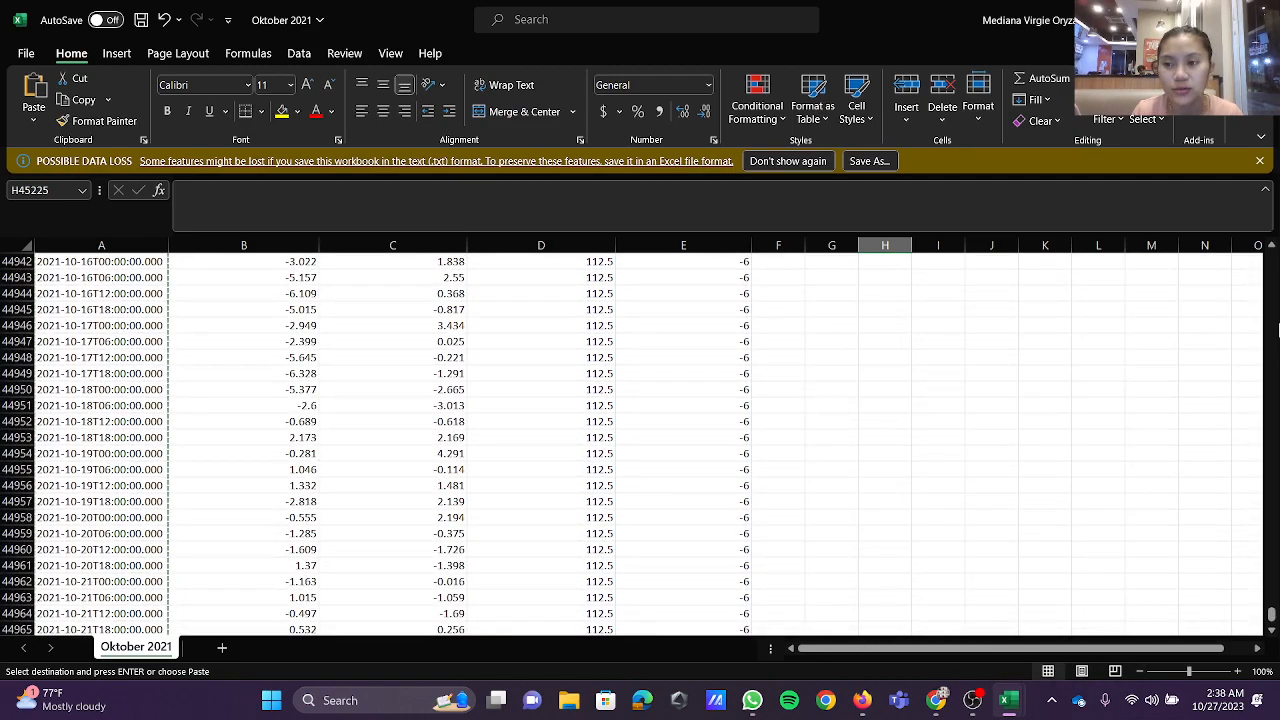
pyautogui.scroll(8, 1278, 330)
pyautogui.moveTo(1272, 615); pyautogui.dragTo(1272, 258)
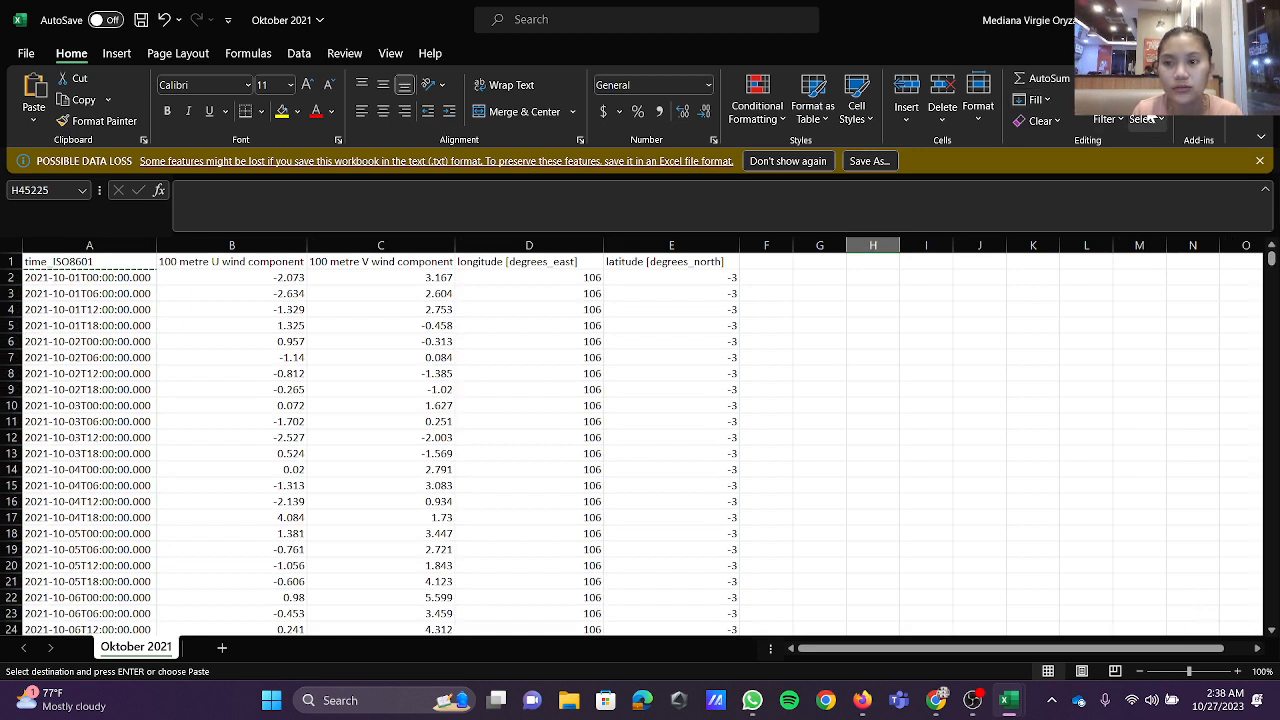
pyautogui.click(1108, 119)
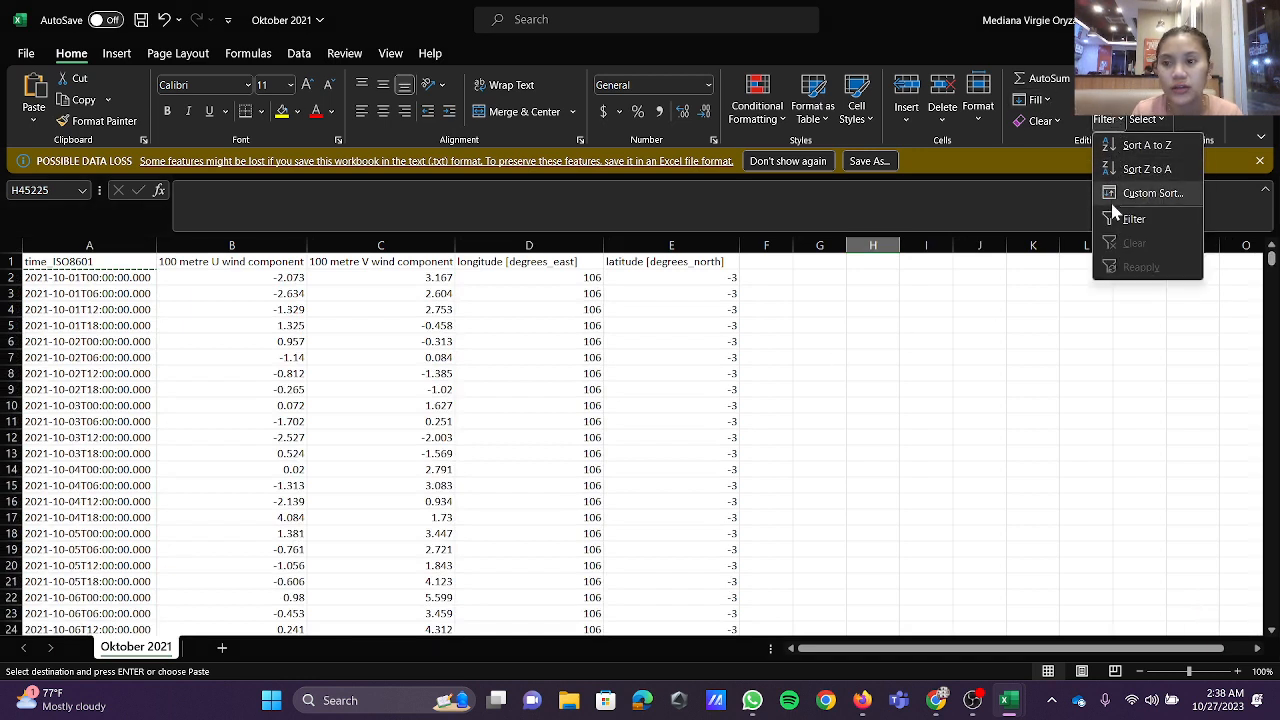
pyautogui.click(809, 353)
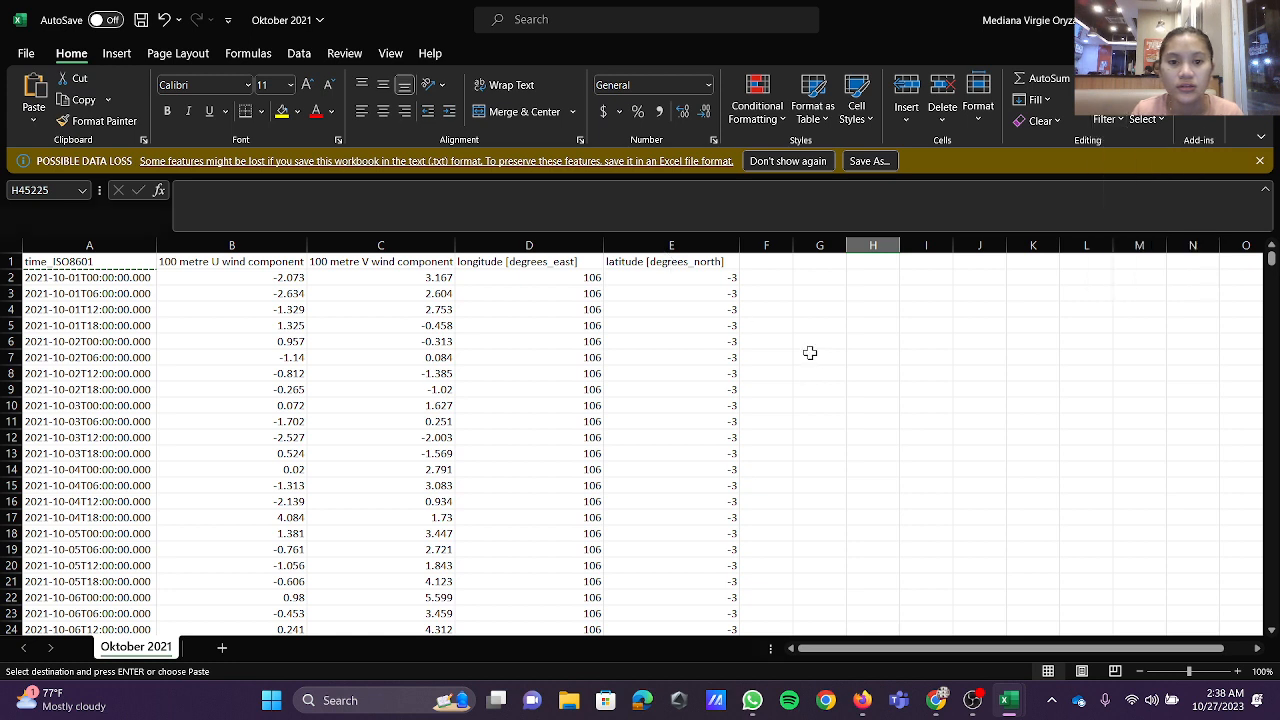
pyautogui.moveTo(89, 260); pyautogui.dragTo(663, 263)
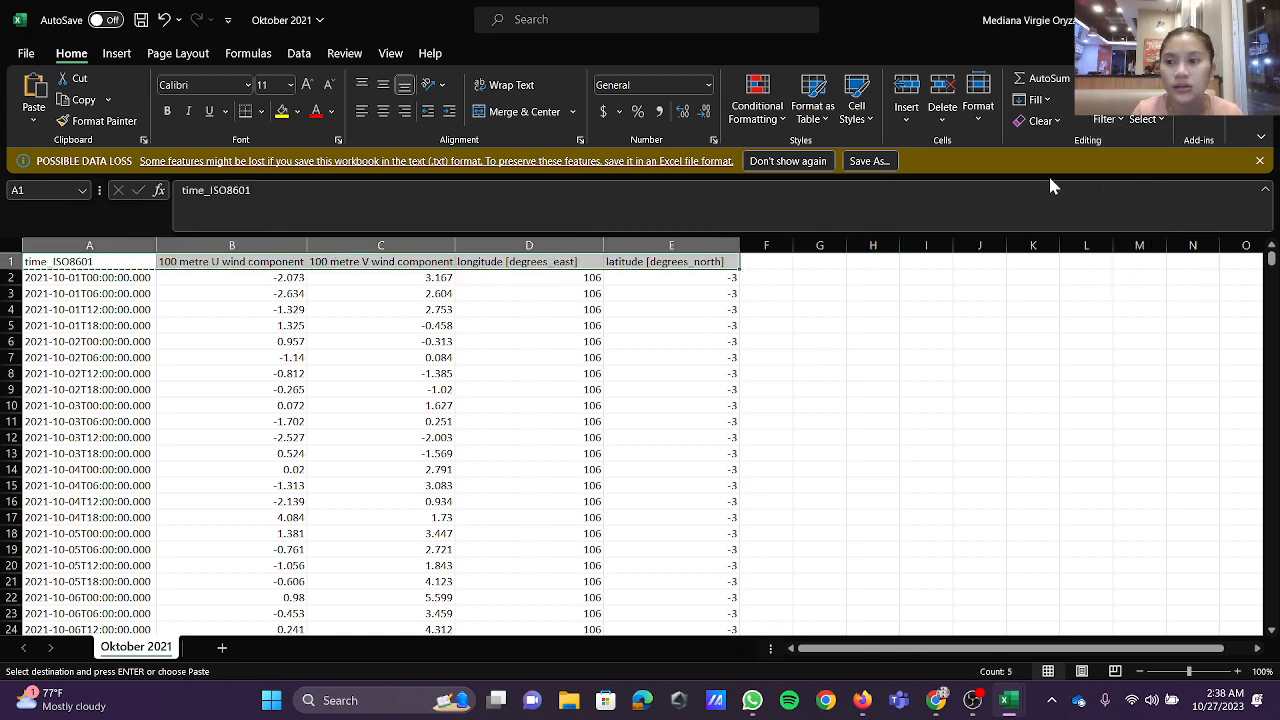
pyautogui.click(1112, 119)
pyautogui.click(1150, 218)
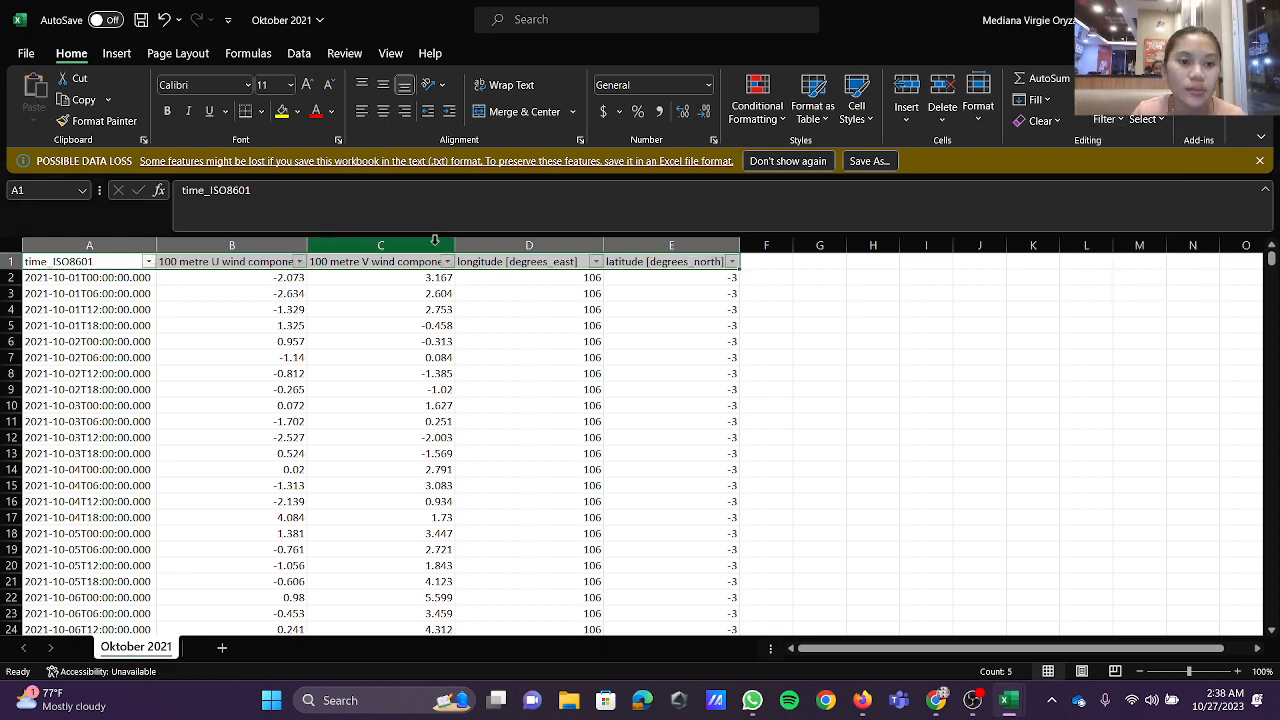
# Step: Filter the longitude column to show only the value 111
pyautogui.click(596, 262)
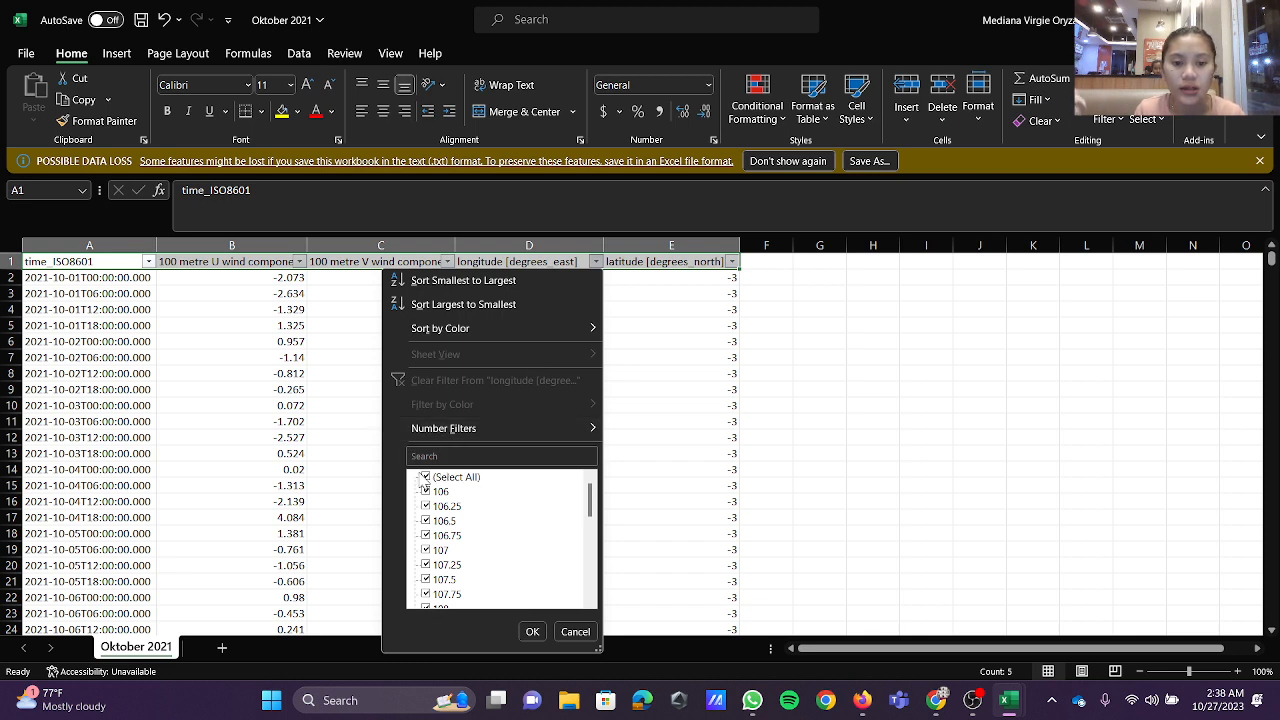
pyautogui.click(426, 477)
pyautogui.click(439, 456)
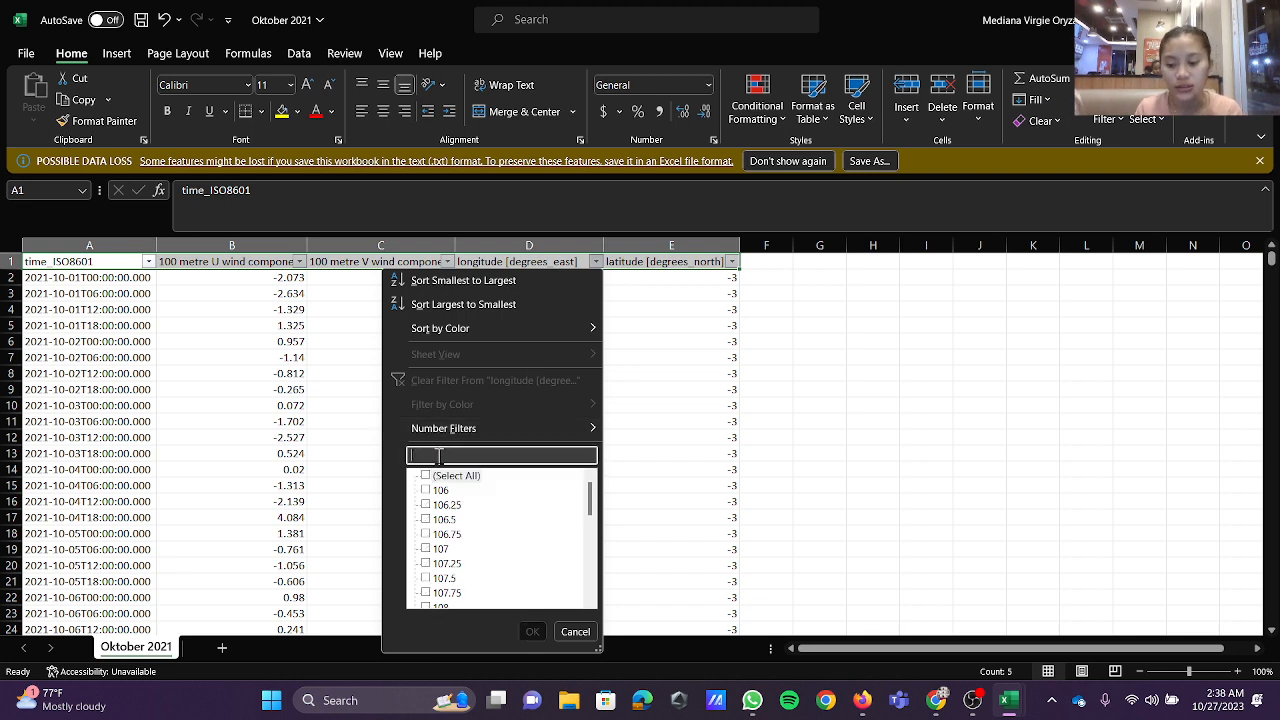
pyautogui.write('111')
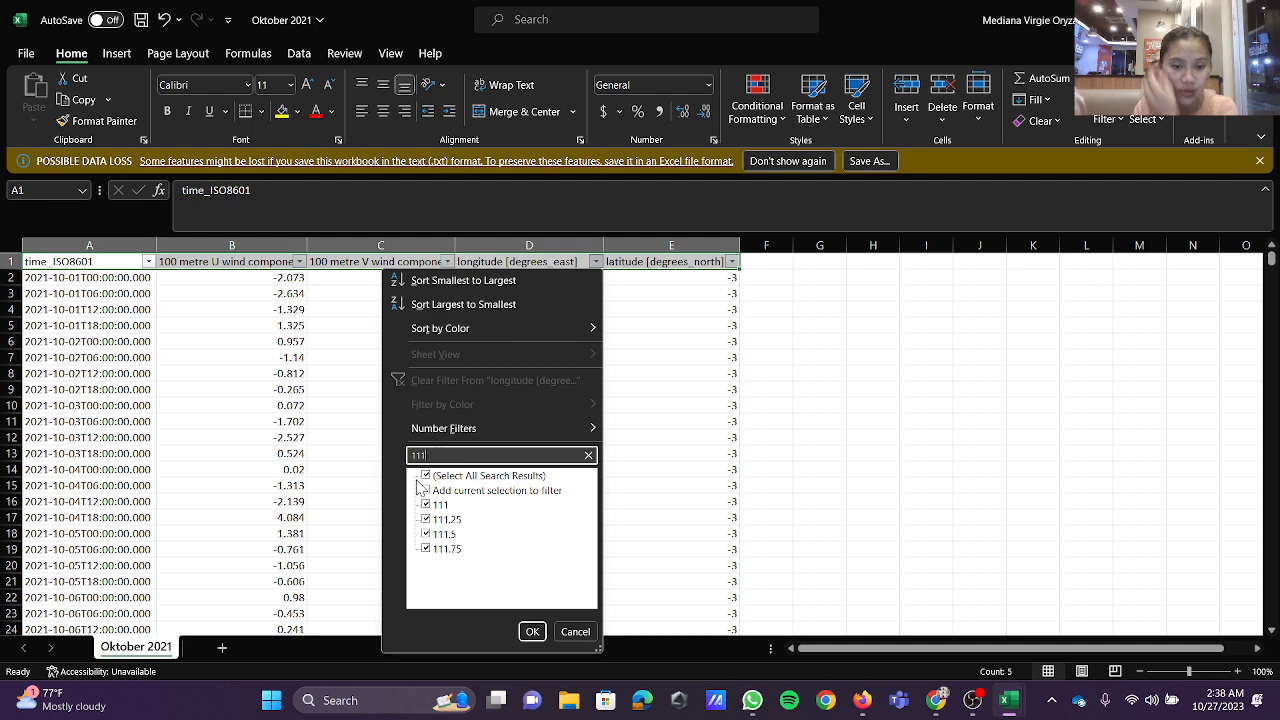
pyautogui.click(427, 478)
pyautogui.click(426, 506)
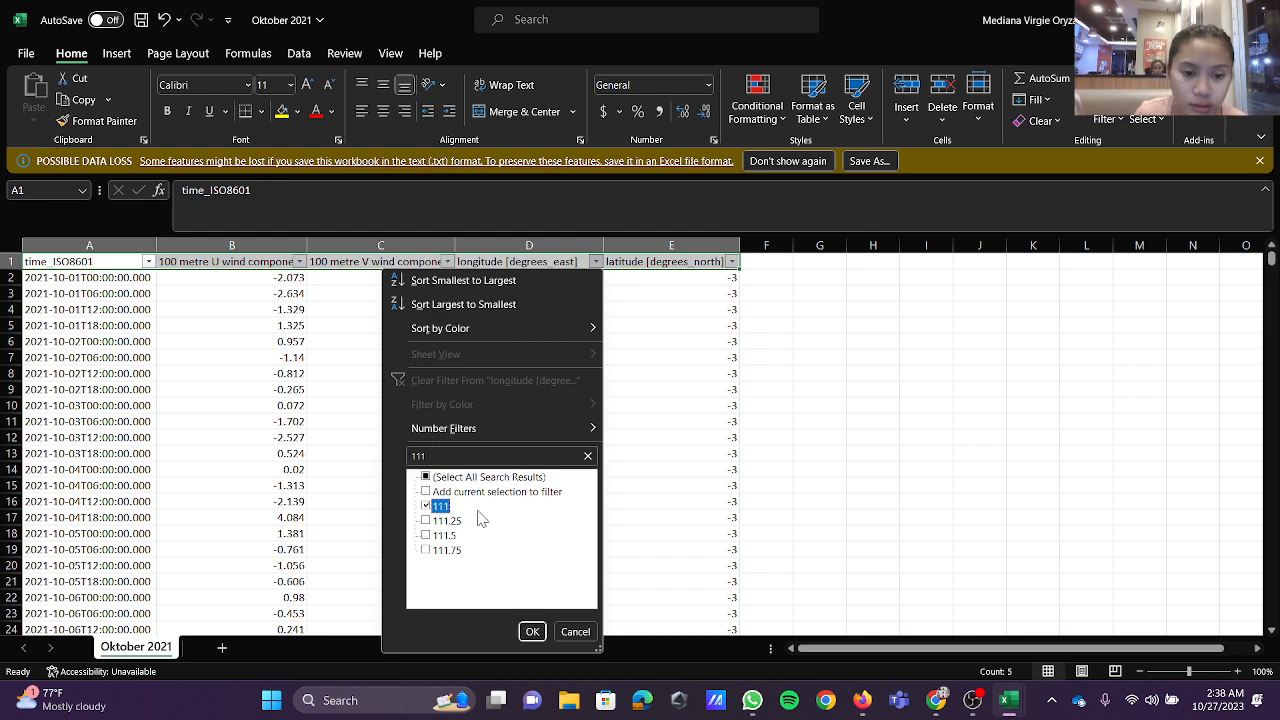
pyautogui.click(532, 631)
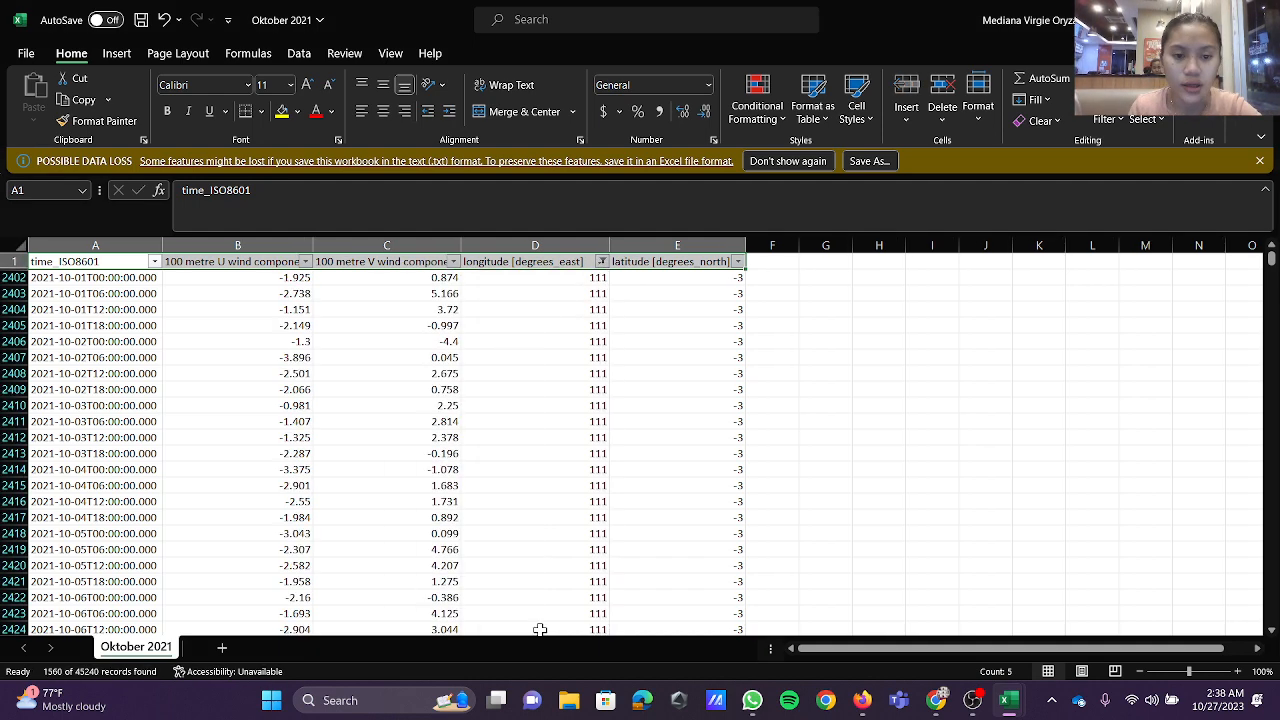
# Step: Filter the latitude column to show only the value -6
pyautogui.click(737, 261)
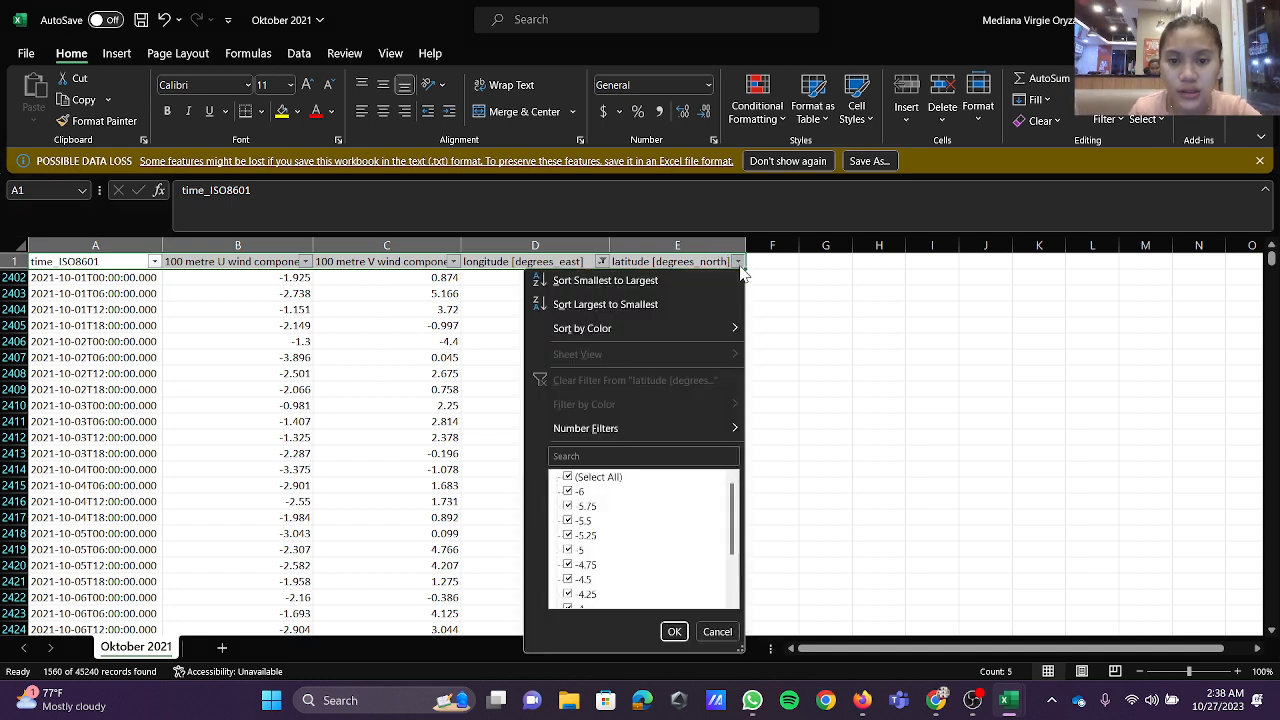
pyautogui.click(636, 456)
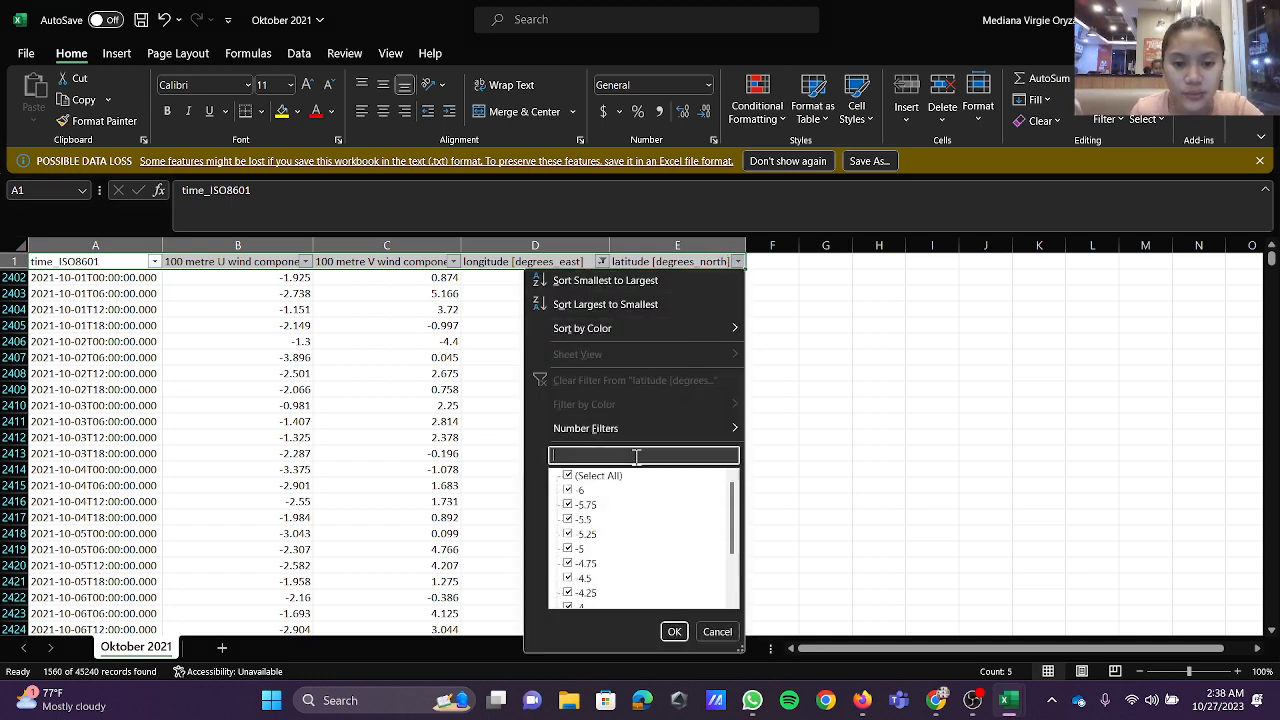
pyautogui.click(568, 477)
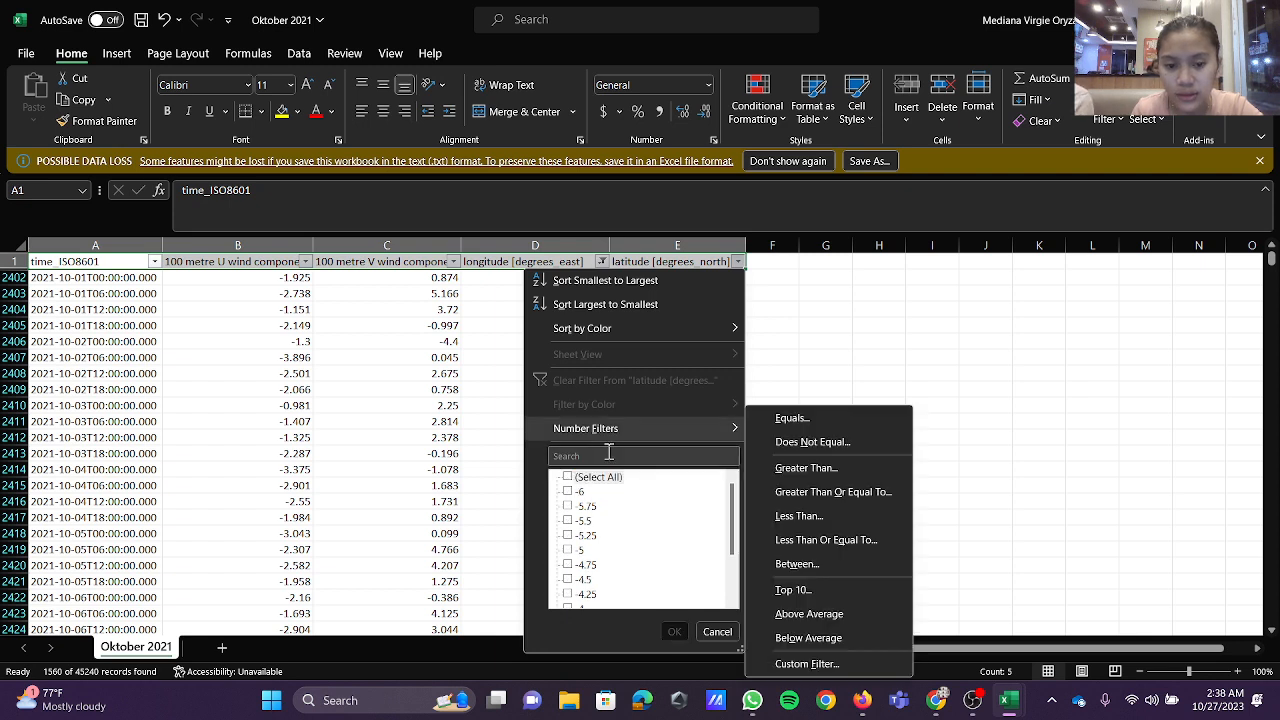
pyautogui.click(610, 454)
pyautogui.write('6')
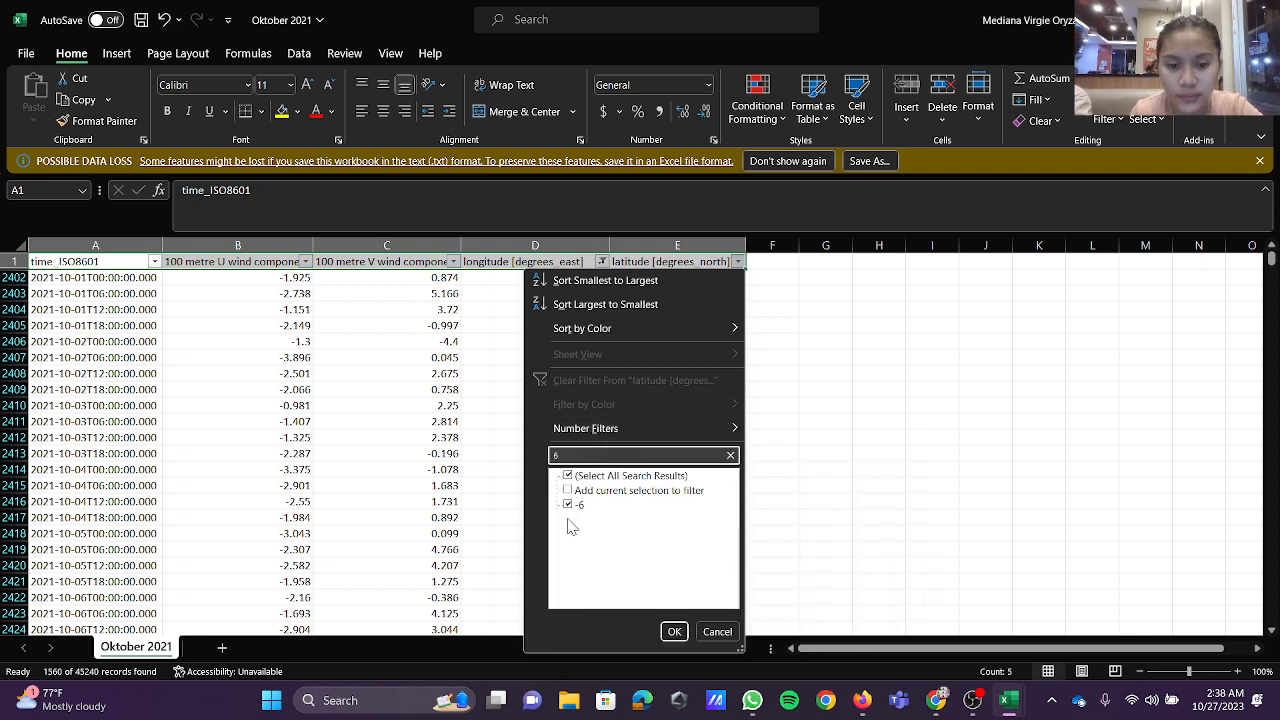
pyautogui.click(675, 632)
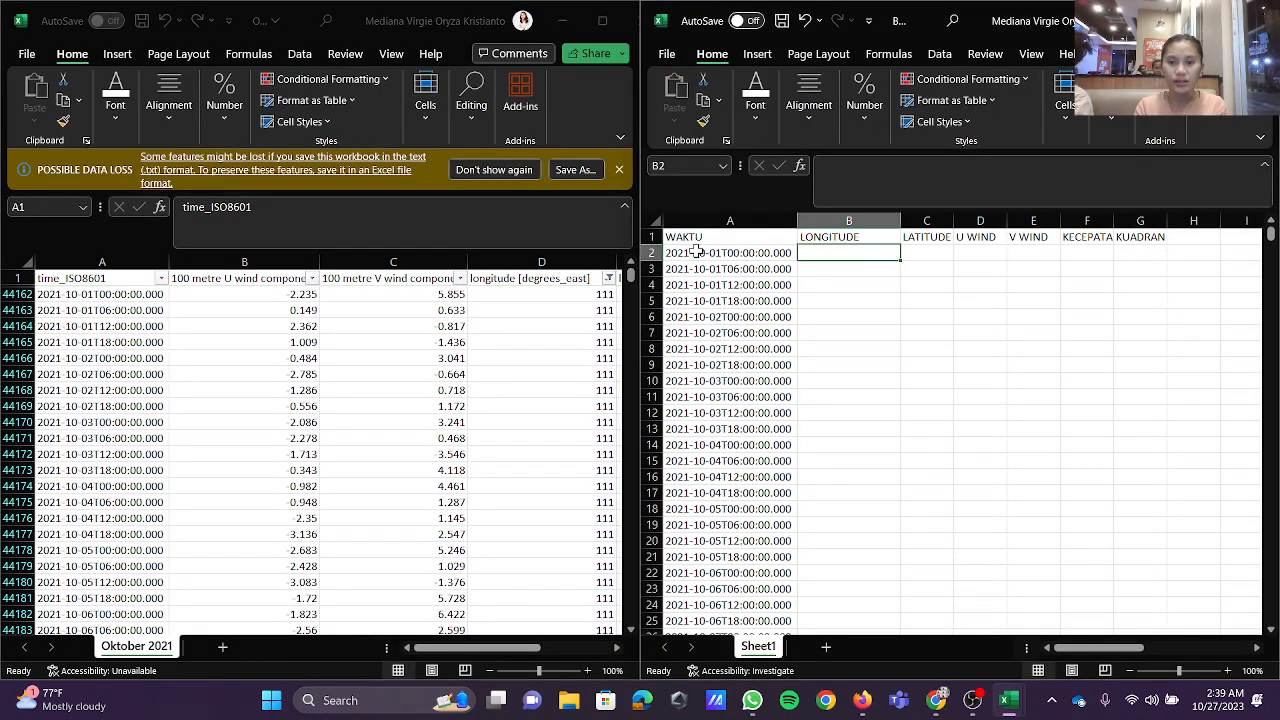
# Step: In the new workbook, delete all the time values under WAKTU from A2 down to the last row
pyautogui.click(697, 253)
pyautogui.hotkey('ctrl', 'shift', 'Down')
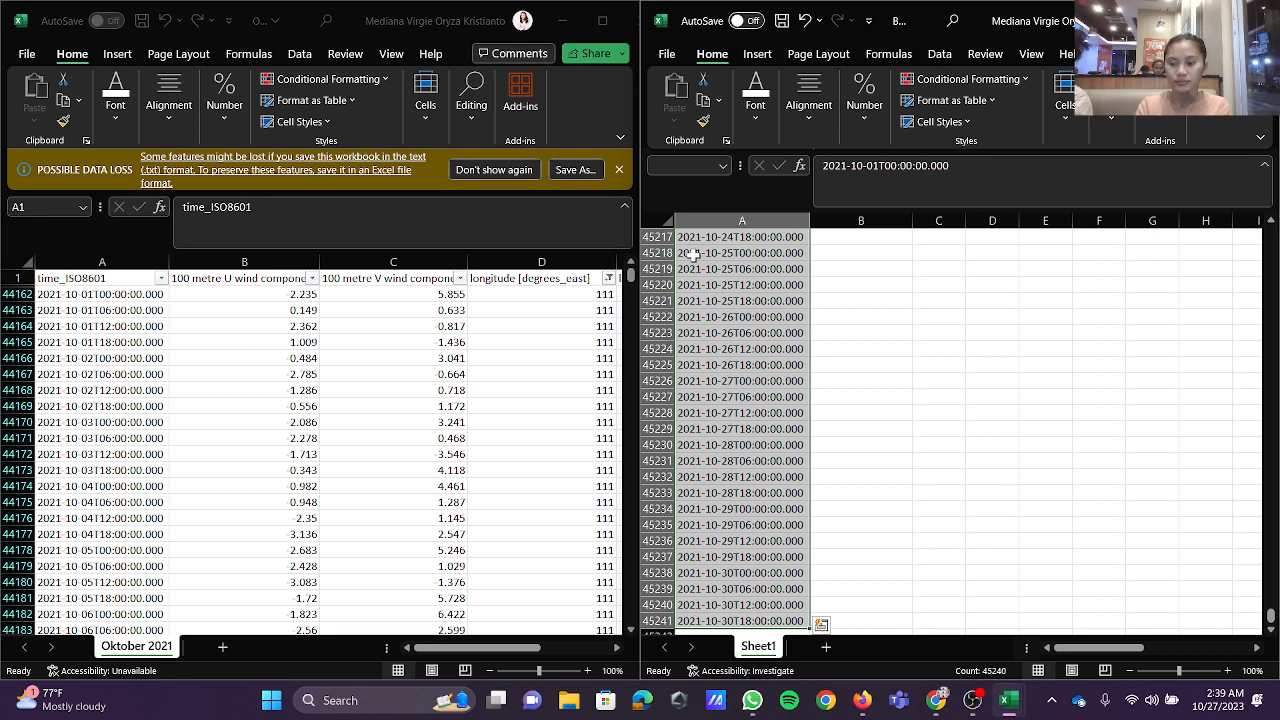
pyautogui.press('Delete')
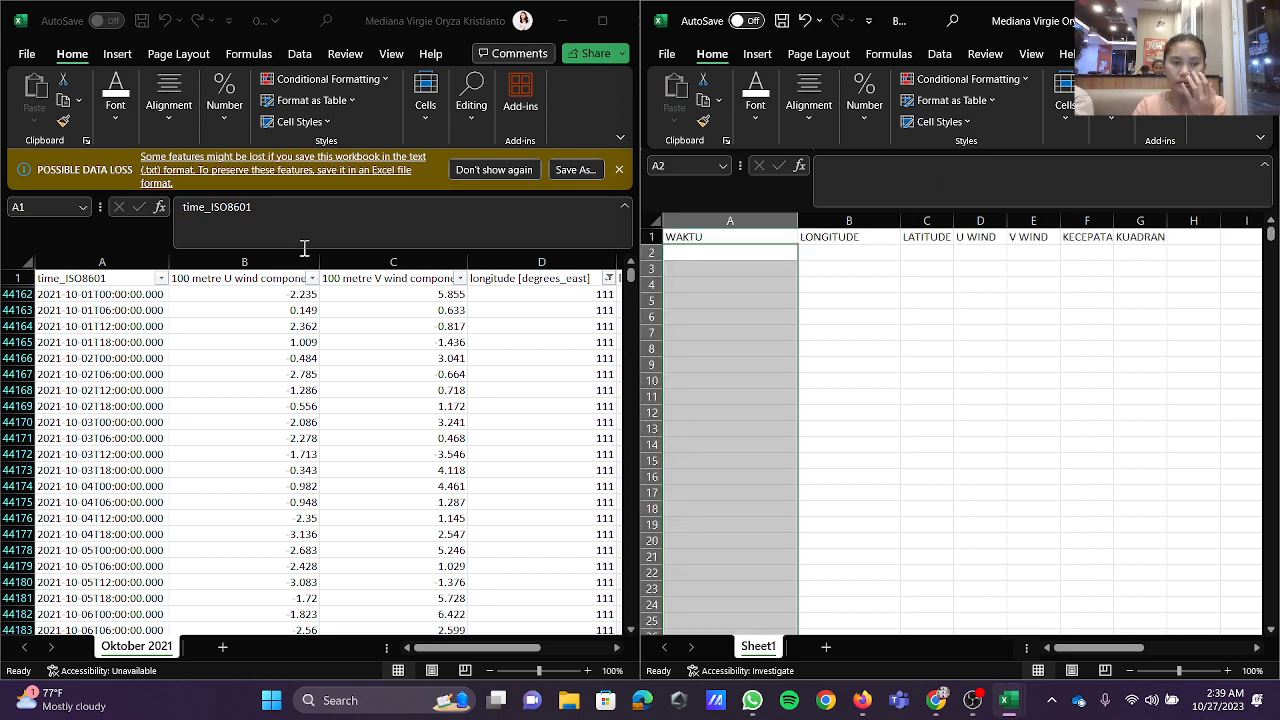
# Step: Copy all the filtered time values from Oktober 2021 and paste them as values only under WAKTU from A2
pyautogui.click(113, 294)
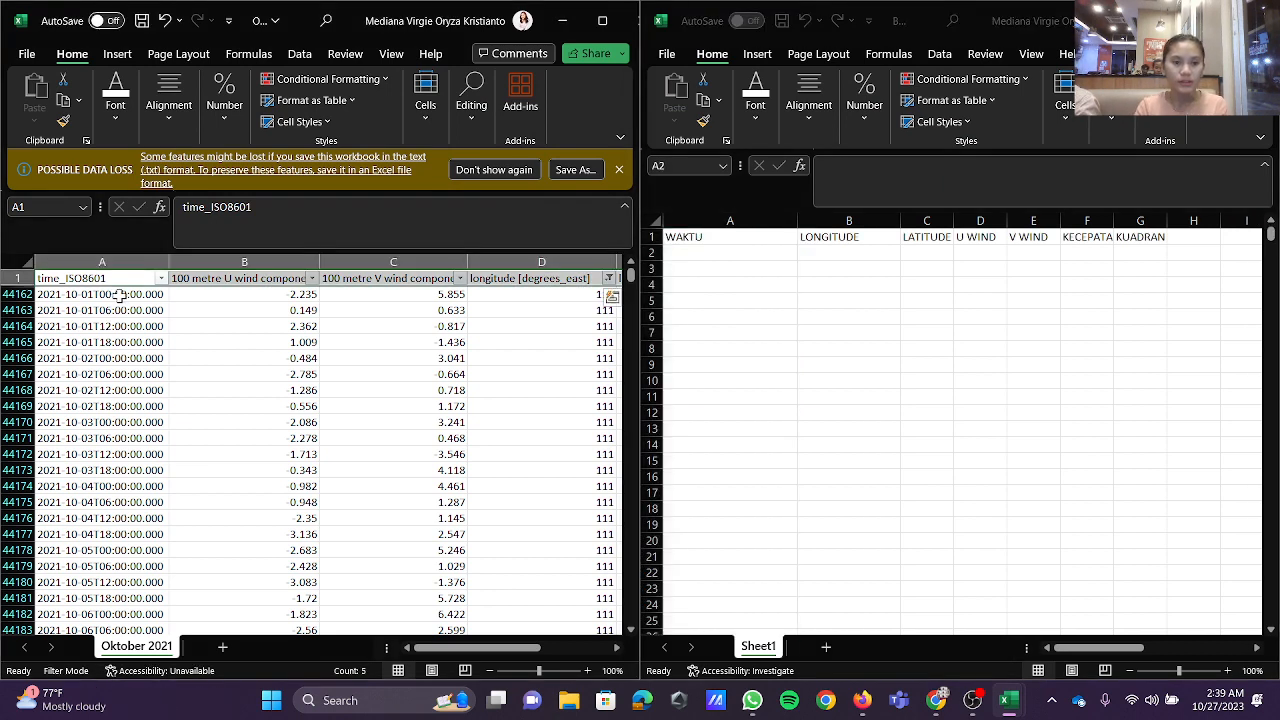
pyautogui.click(118, 294)
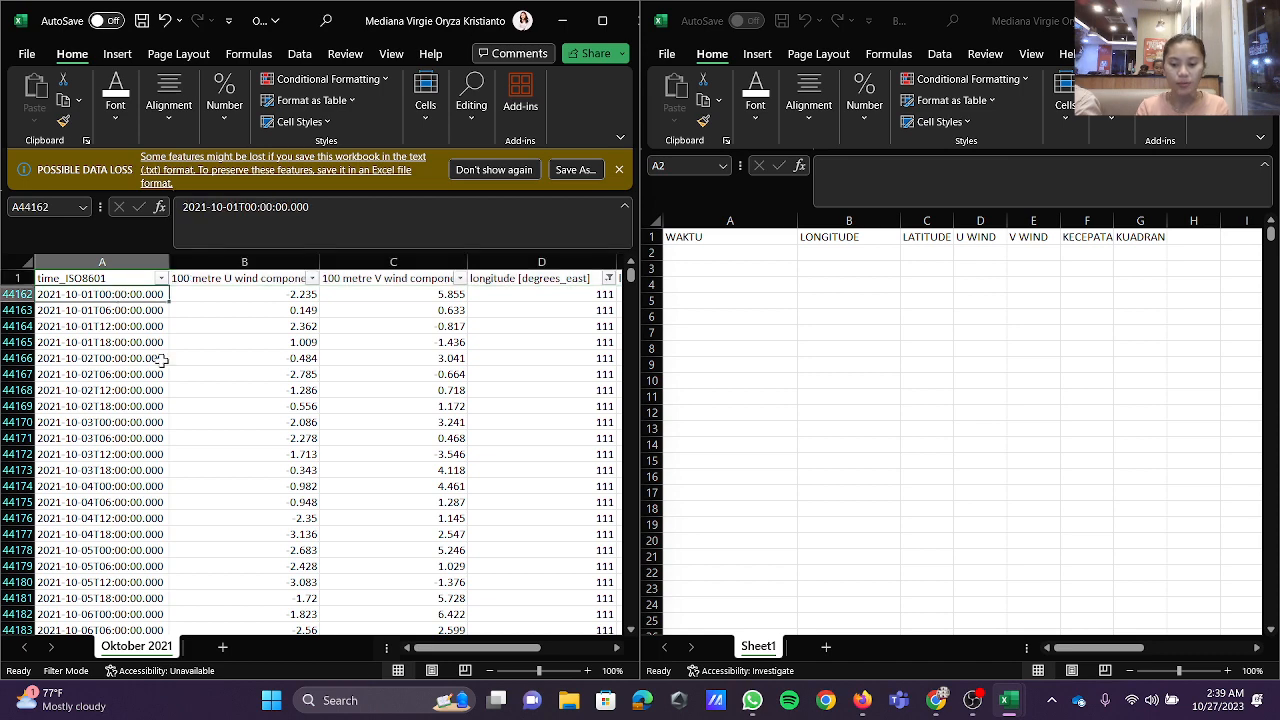
pyautogui.hotkey('ctrl', 'shift', 'Down')
pyautogui.hotkey('ctrl', 'c')
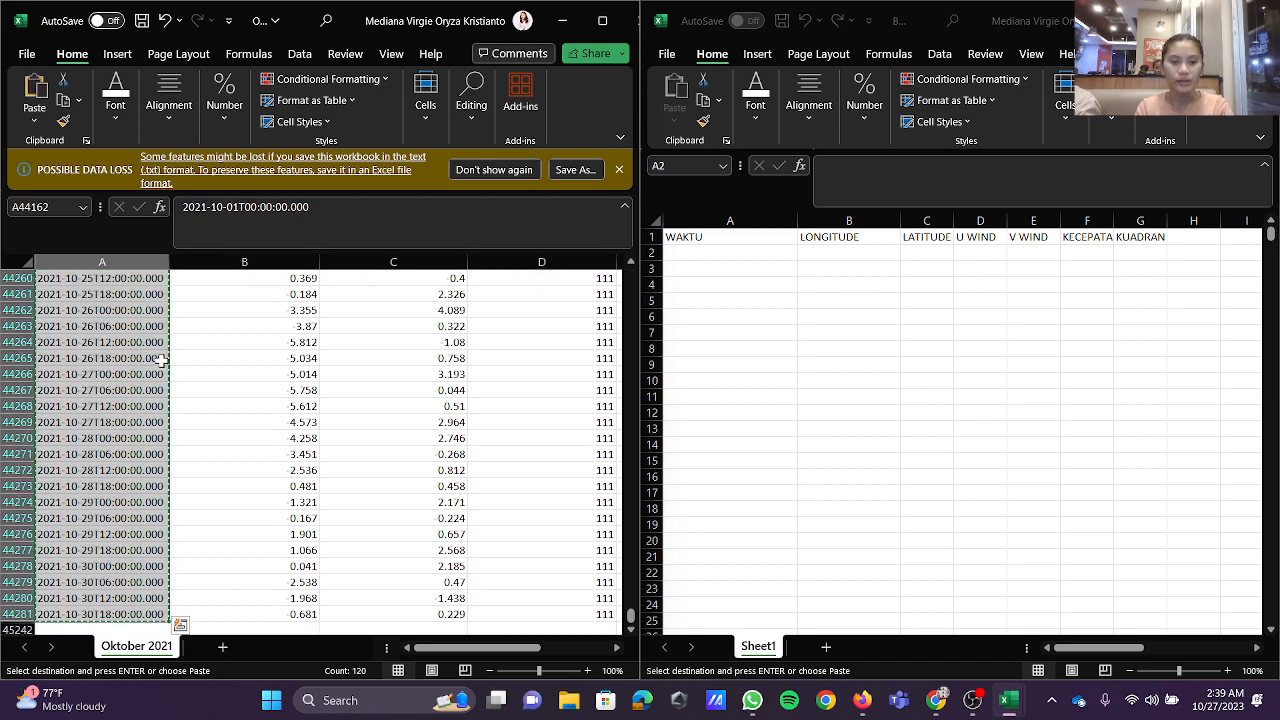
pyautogui.click(704, 254)
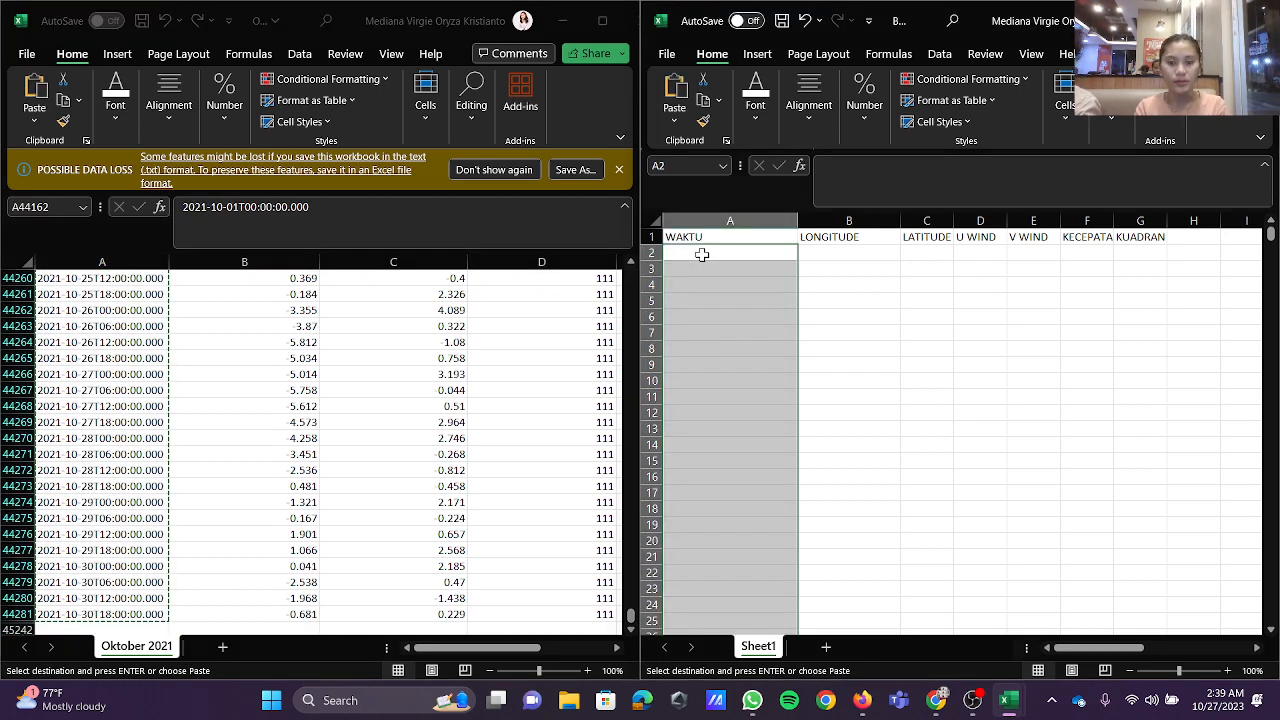
pyautogui.click(702, 254)
pyautogui.click(674, 117)
pyautogui.click(678, 250)
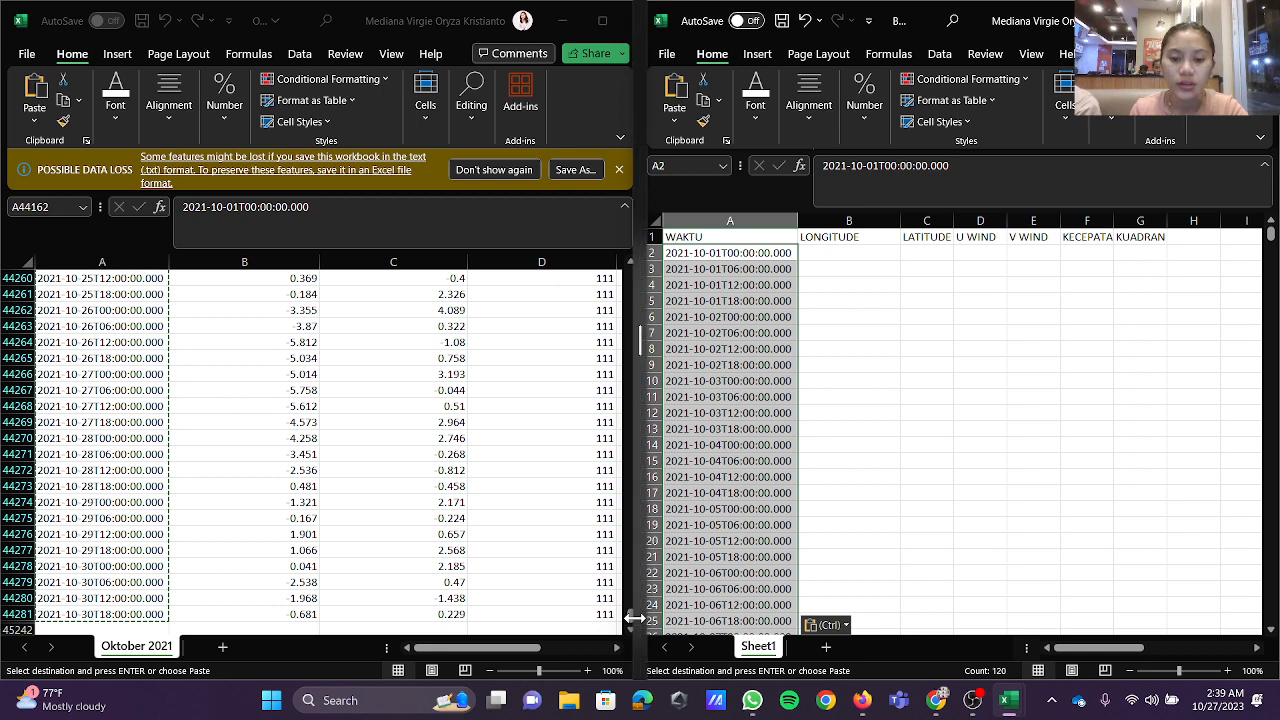
# Step: Copy all the filtered longitude values from Oktober 2021 and paste them as values only under LONGITUDE from B2
pyautogui.moveTo(632, 625); pyautogui.dragTo(631, 612)
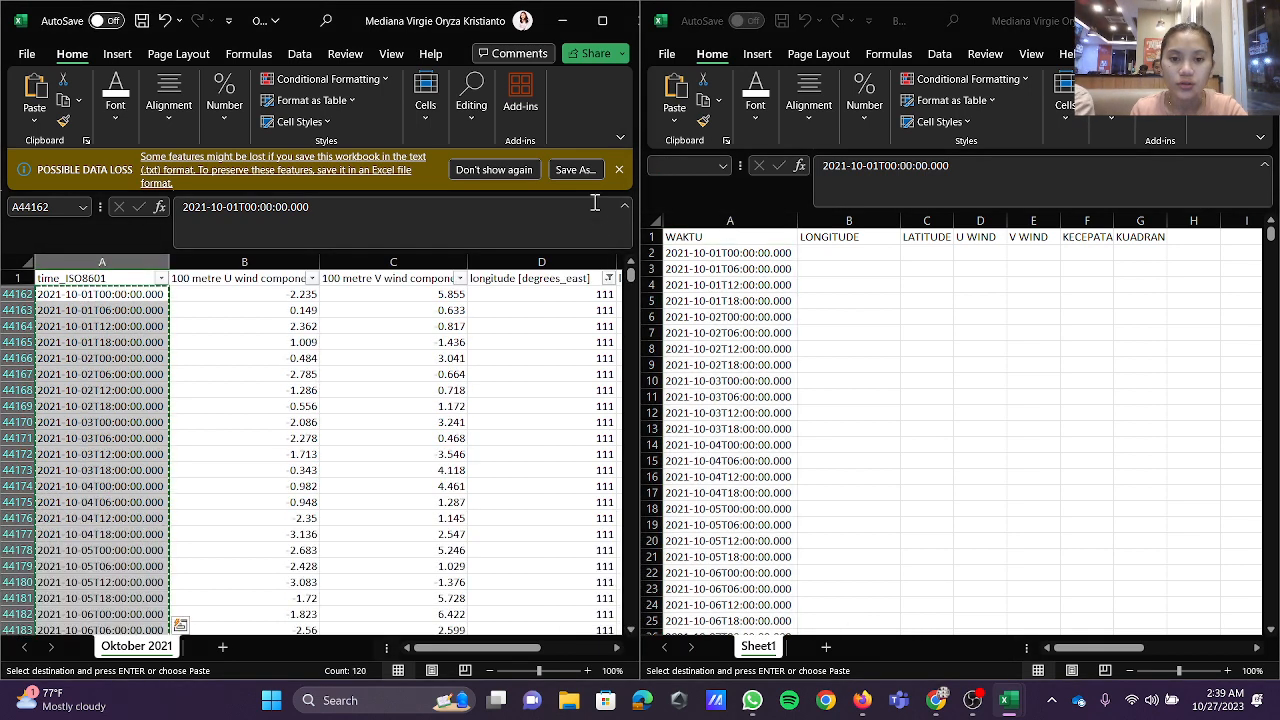
pyautogui.click(521, 295)
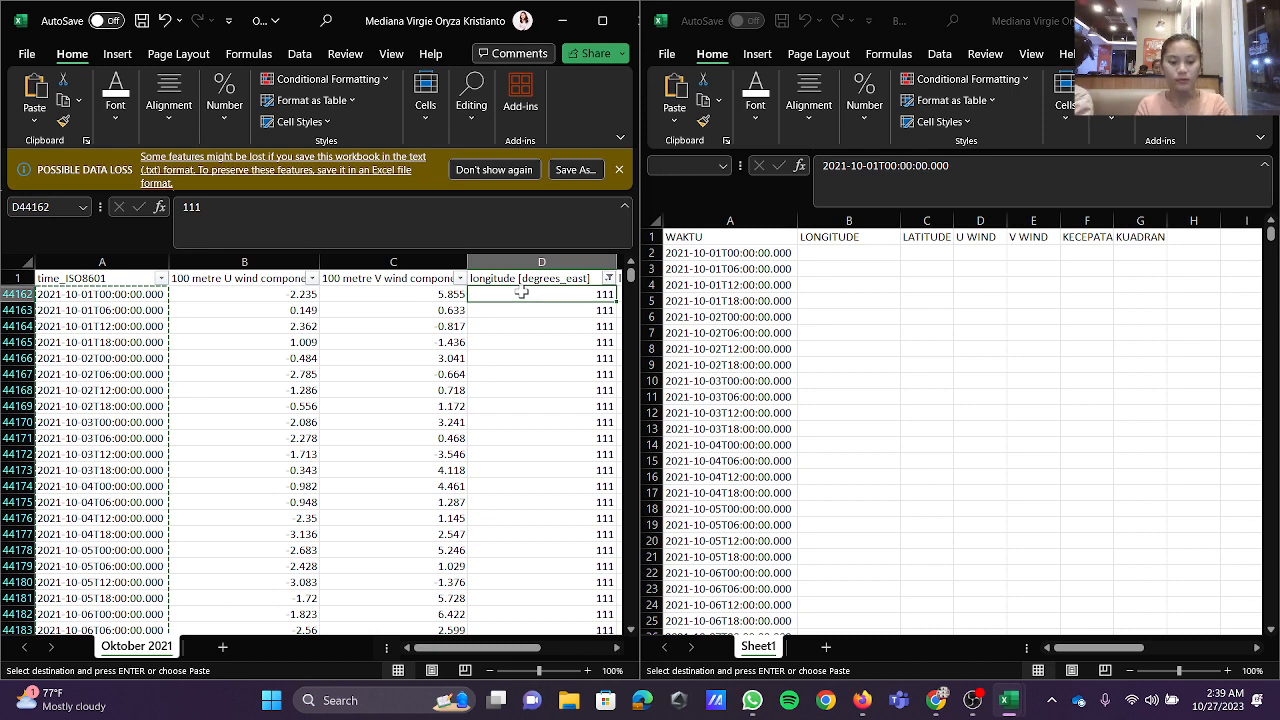
pyautogui.hotkey('ctrl', 'shift', 'Down')
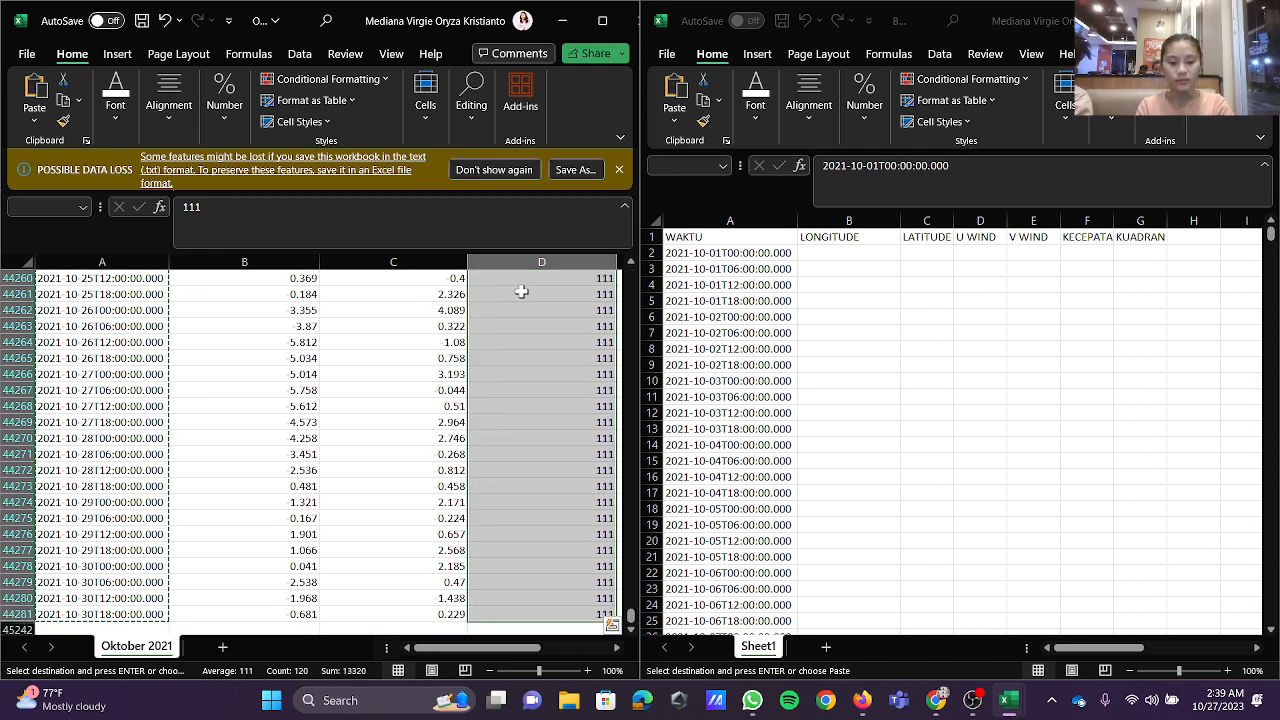
pyautogui.hotkey('ctrl', 'c')
pyautogui.click(884, 254)
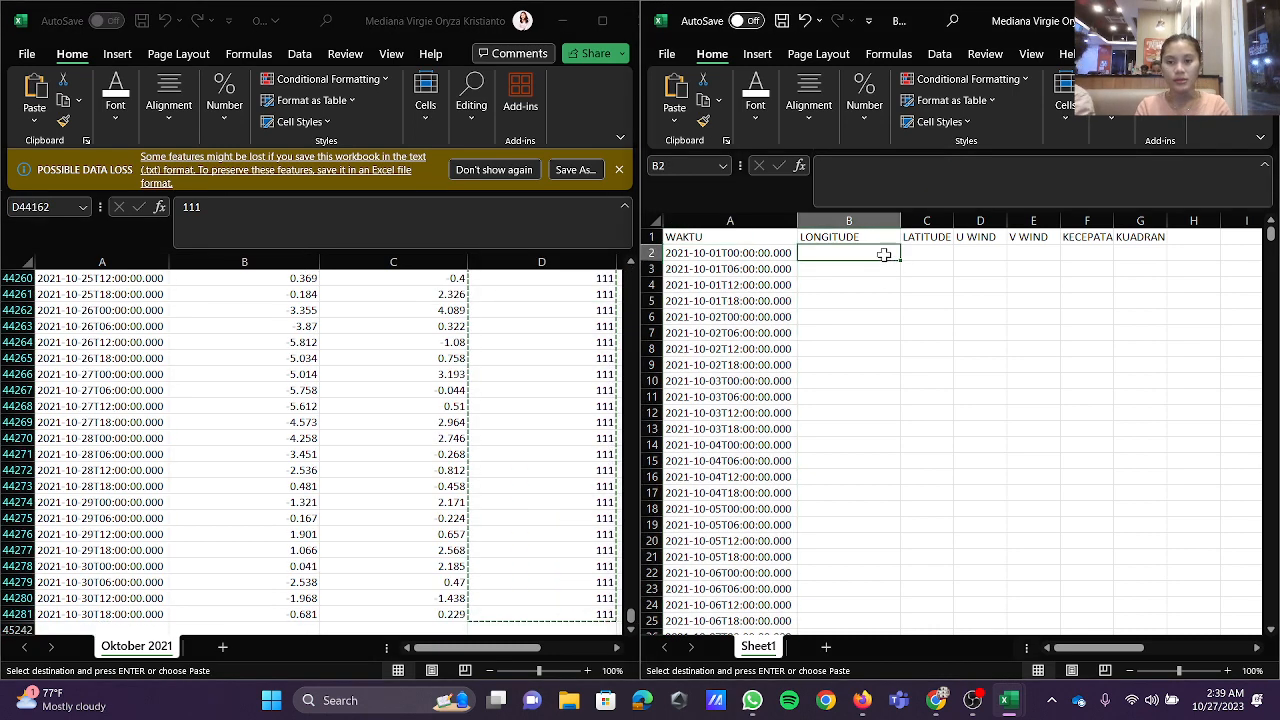
pyautogui.click(675, 118)
pyautogui.click(673, 252)
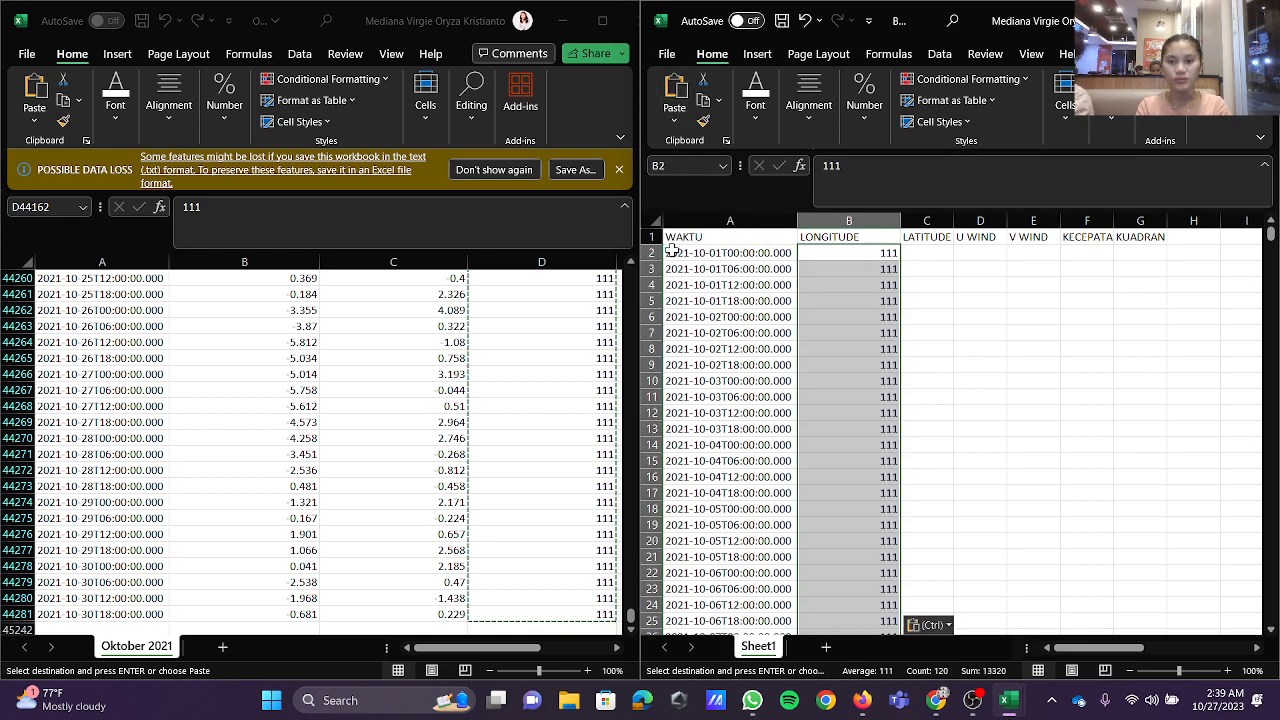
# Step: Copy all the filtered latitude values from Oktober 2021 and paste them as values only under LATITUDE from C2
pyautogui.moveTo(930, 268); pyautogui.dragTo(930, 254)
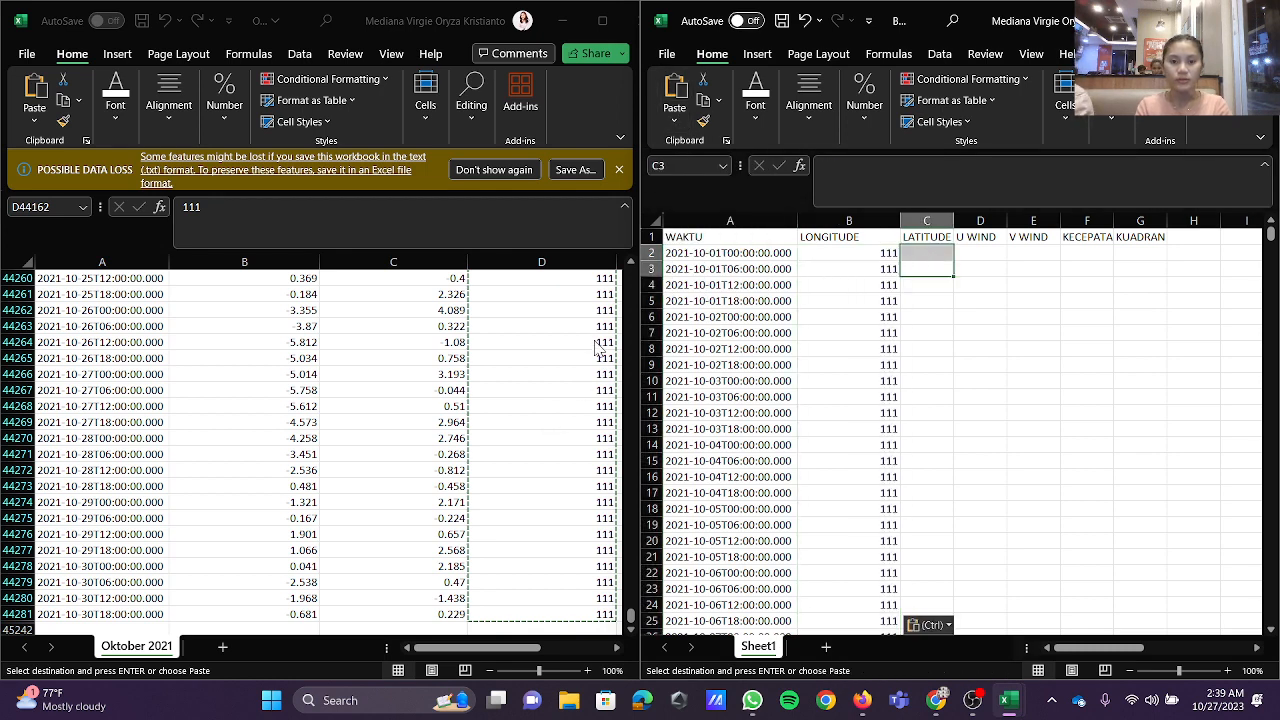
pyautogui.moveTo(631, 615); pyautogui.dragTo(607, 226)
pyautogui.press('Right')
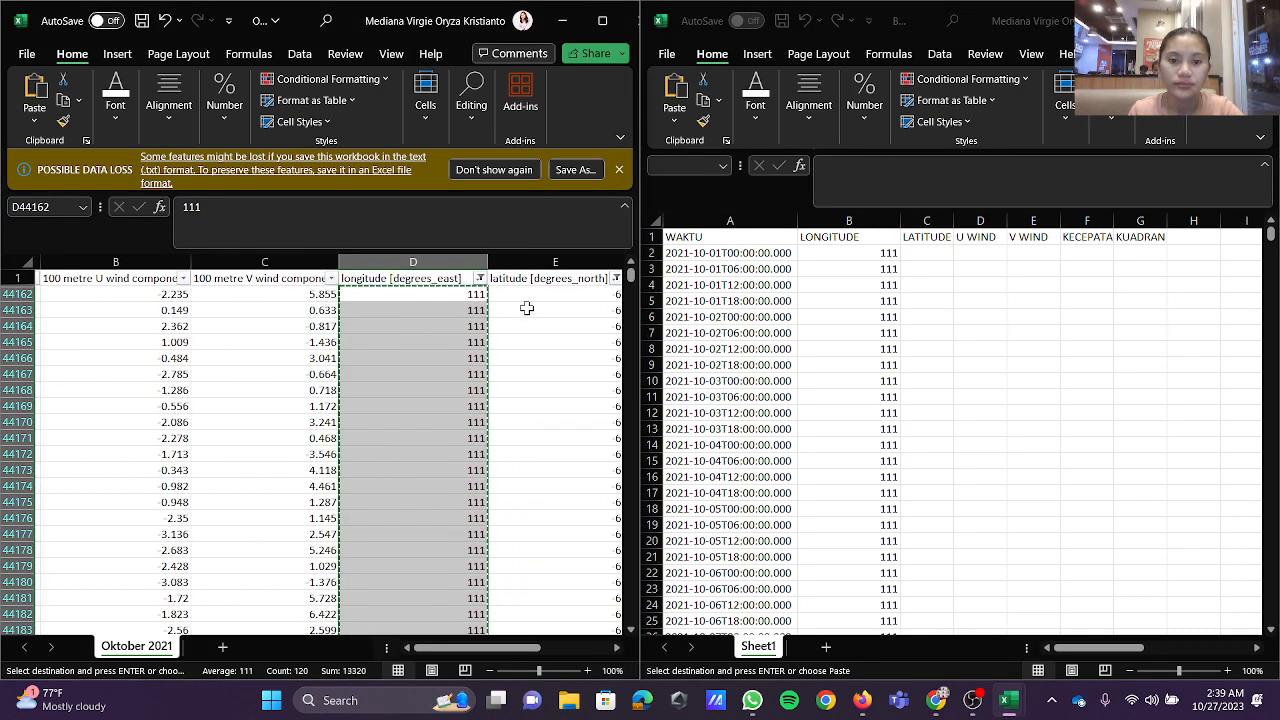
pyautogui.hotkey('ctrl', 'shift', 'Down')
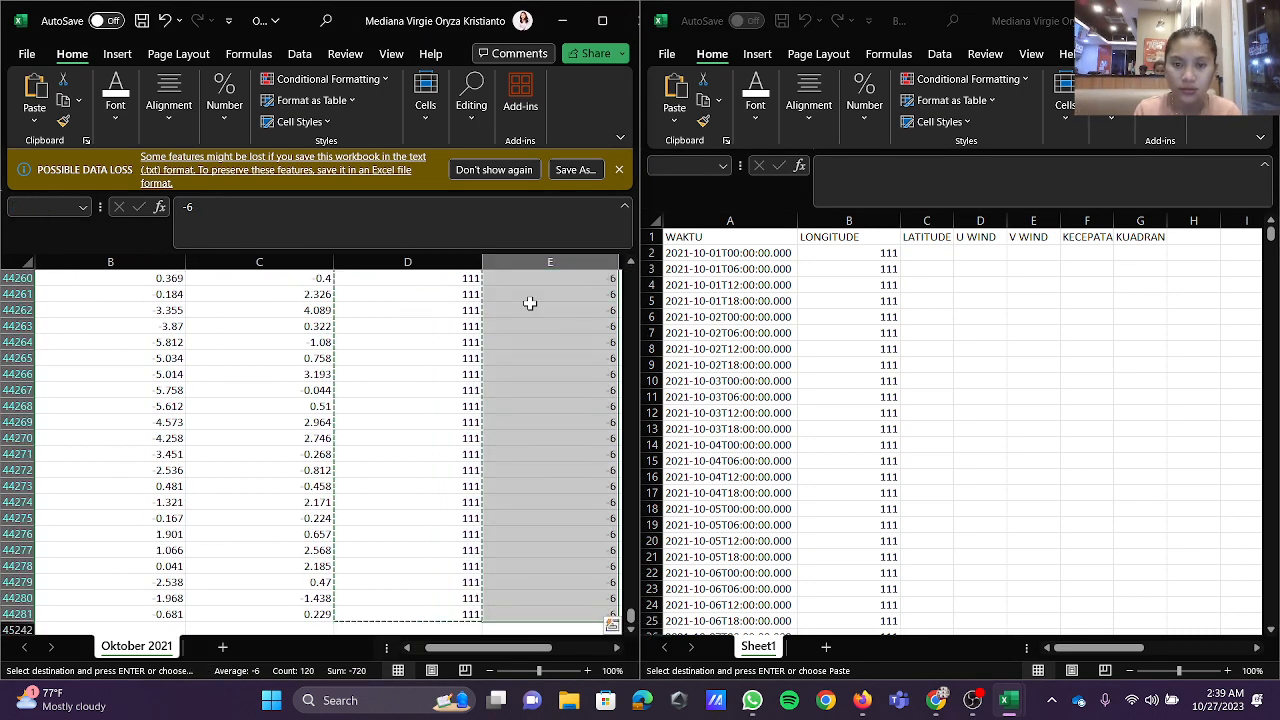
pyautogui.hotkey('ctrl', 'c')
pyautogui.click(1003, 244)
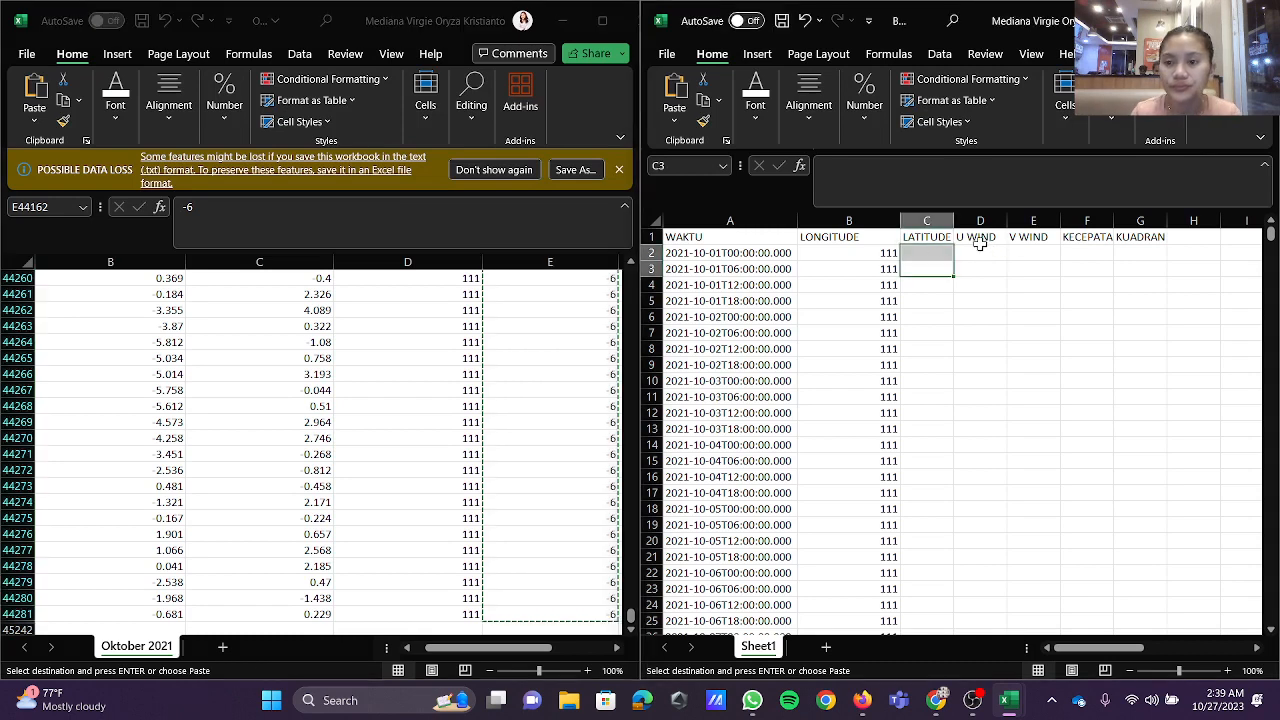
pyautogui.click(984, 253)
pyautogui.click(925, 255)
pyautogui.hotkey('ctrl', 'v')
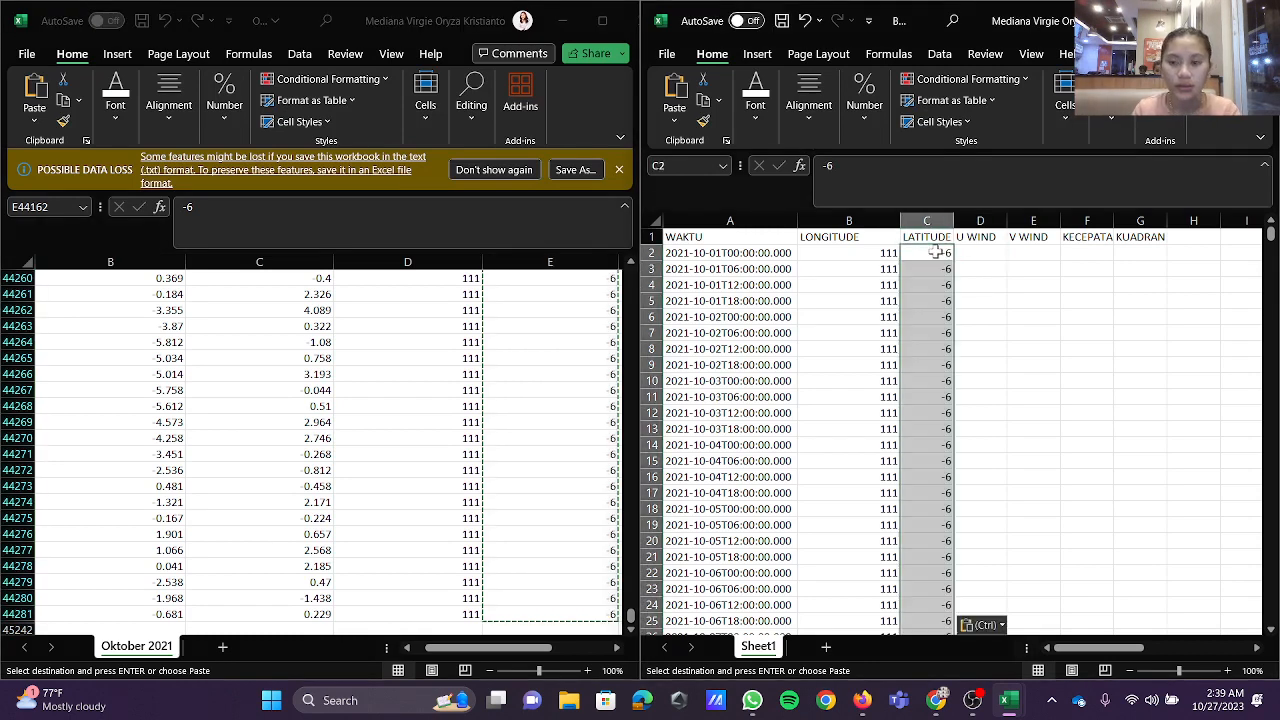
pyautogui.hotkey('ctrl', 'z')
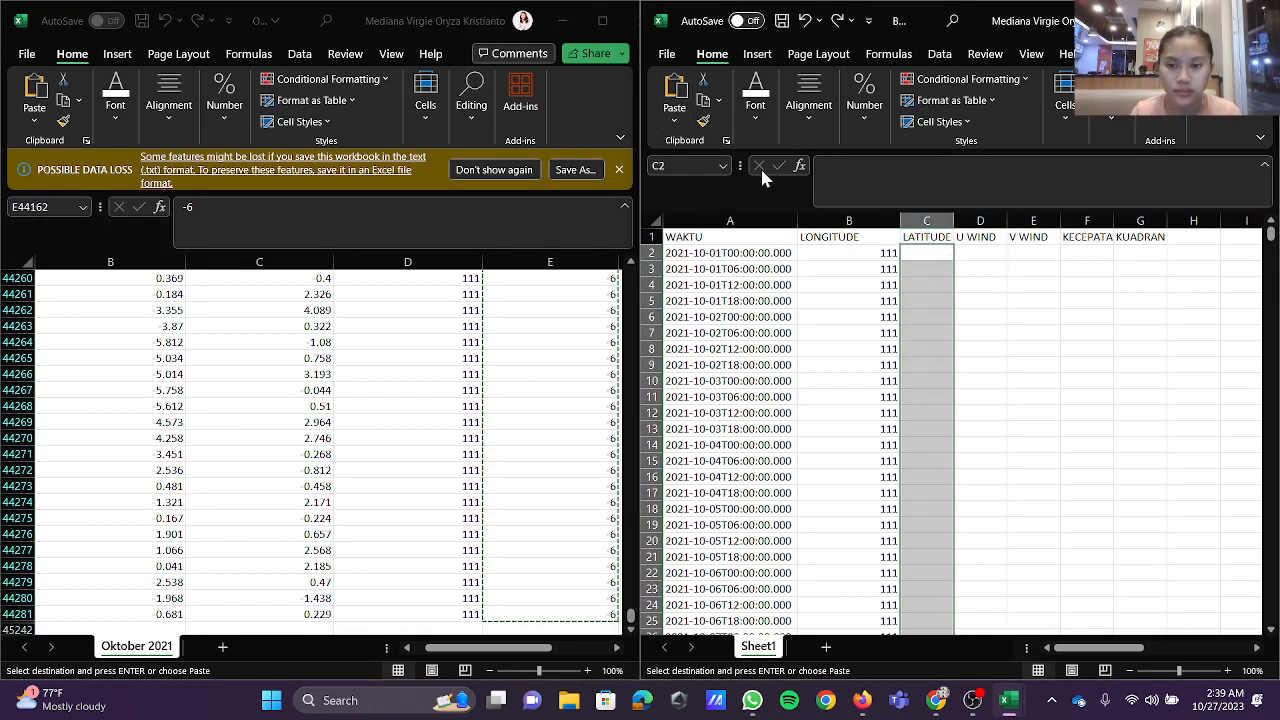
pyautogui.click(674, 118)
pyautogui.click(674, 250)
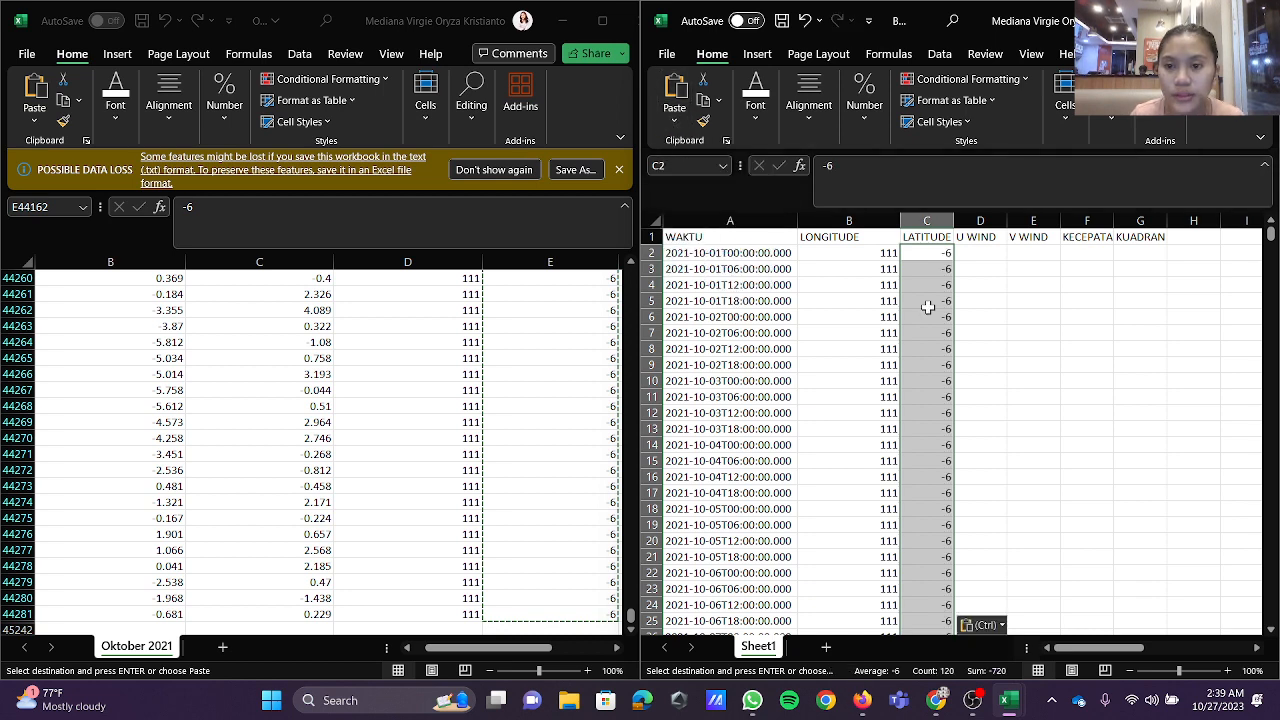
# Step: Narrow the LONGITUDE and LATITUDE columns in the new workbook to fit their headings
pyautogui.moveTo(955, 221); pyautogui.dragTo(918, 221)
pyautogui.click(880, 220)
pyautogui.click(912, 220)
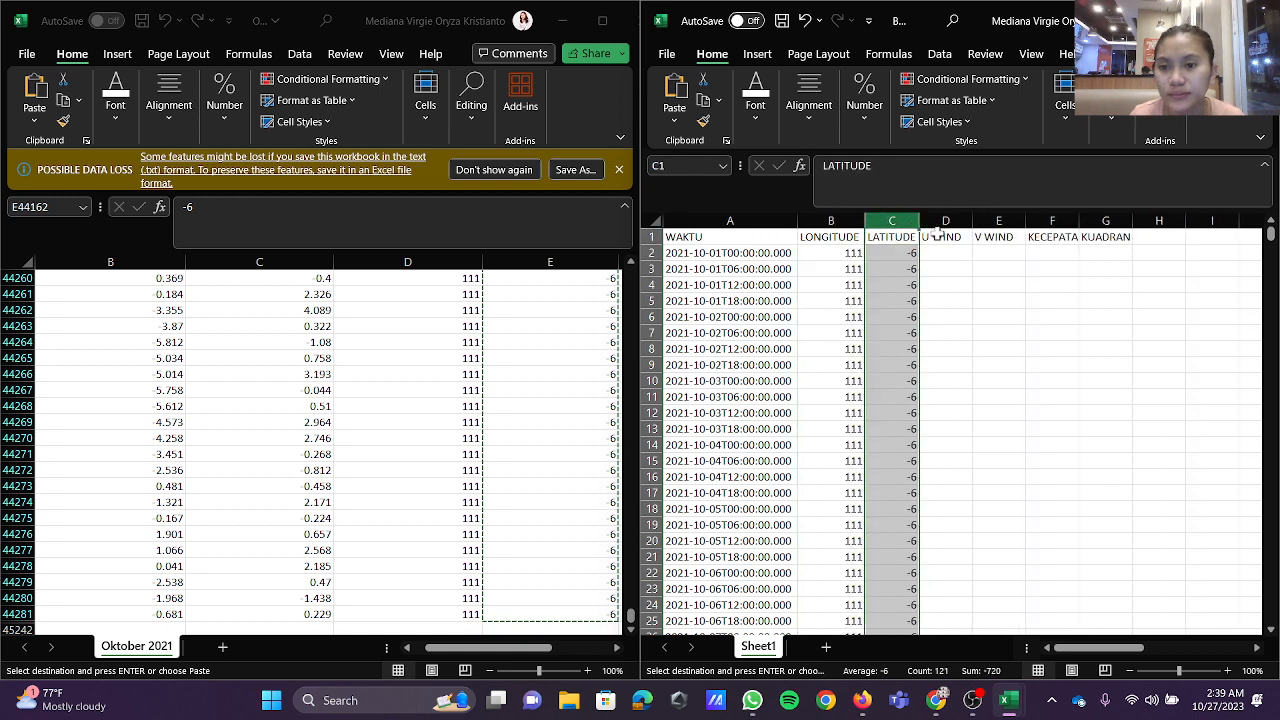
# Step: Copy all the filtered 100 metre U wind values from Oktober 2021 and paste them as values under U WIND from D2
pyautogui.click(945, 255)
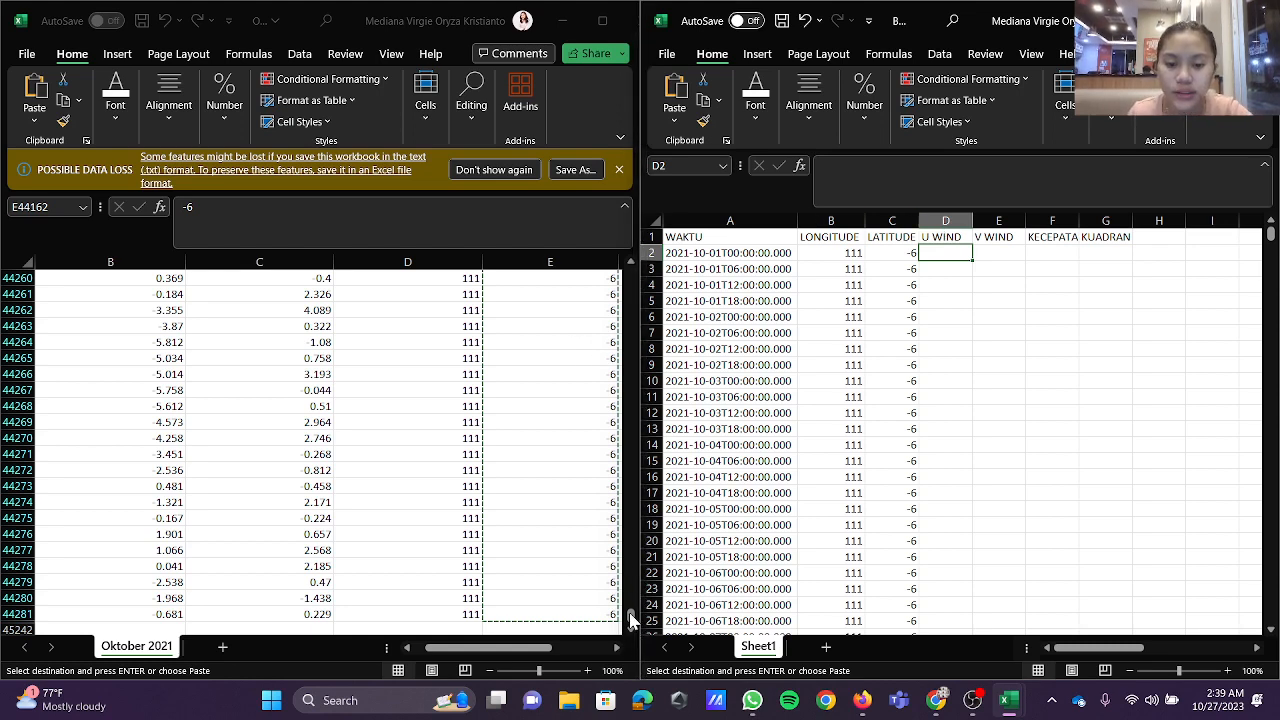
pyautogui.moveTo(629, 612); pyautogui.dragTo(629, 264)
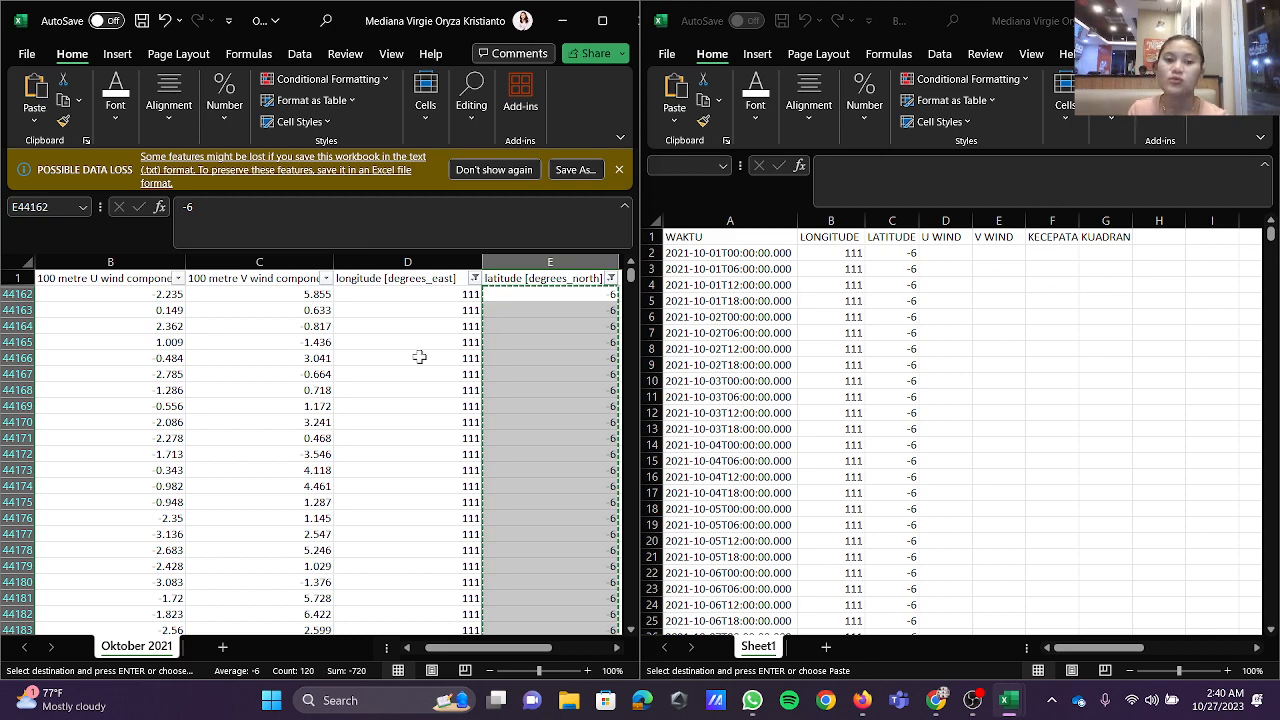
pyautogui.hscroll(-2, 434, 397)
pyautogui.hscroll(1, 435, 397)
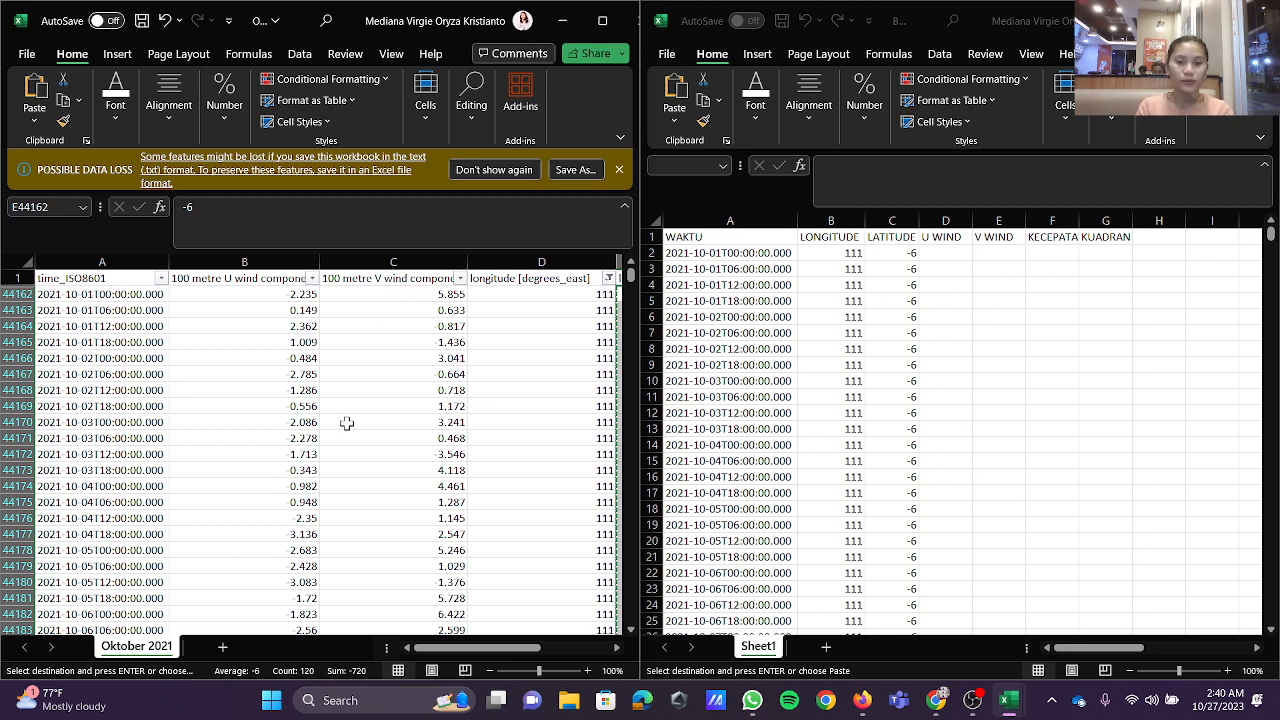
pyautogui.click(281, 300)
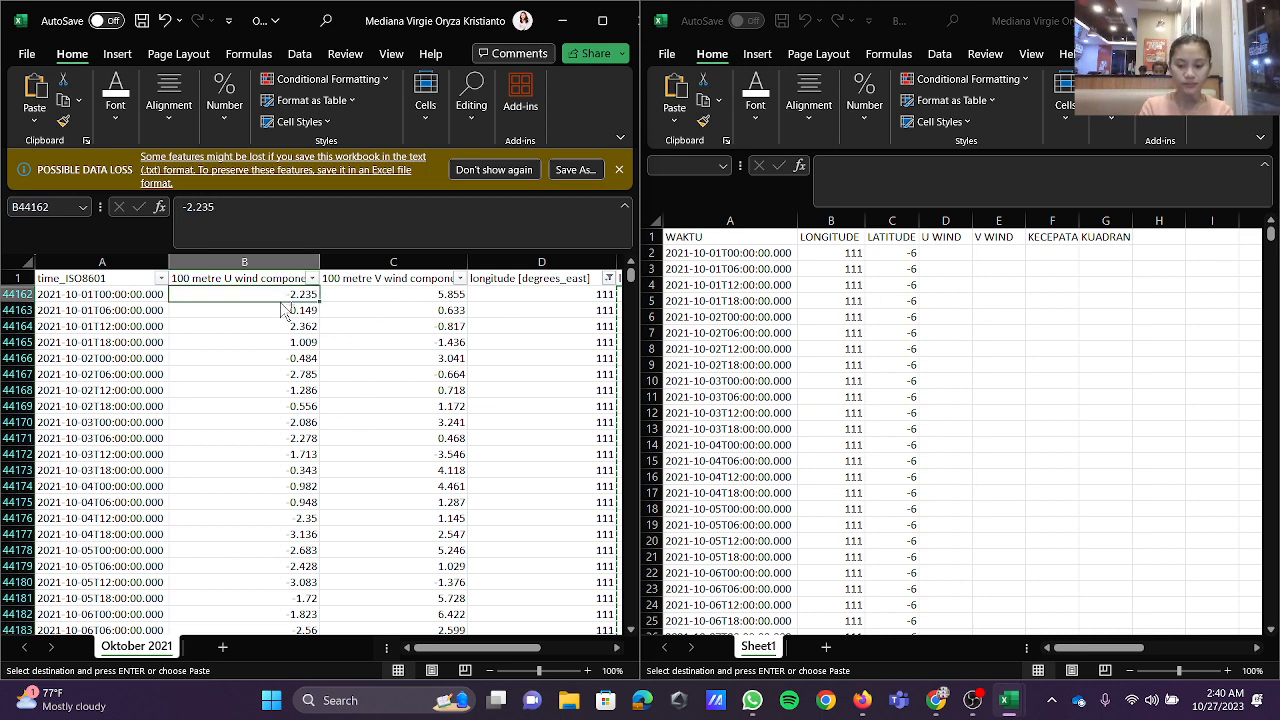
pyautogui.hotkey('ctrl', 'shift', 'Down')
pyautogui.hotkey('ctrl', 'c')
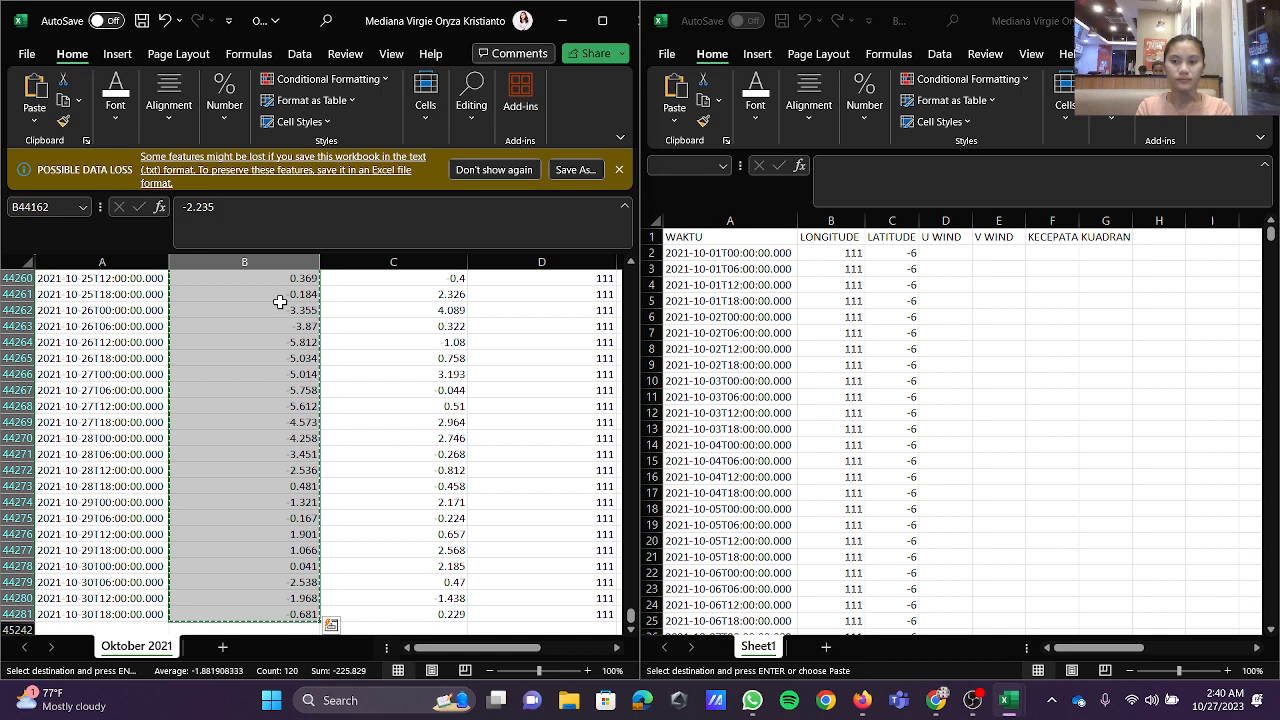
pyautogui.click(953, 250)
pyautogui.click(674, 118)
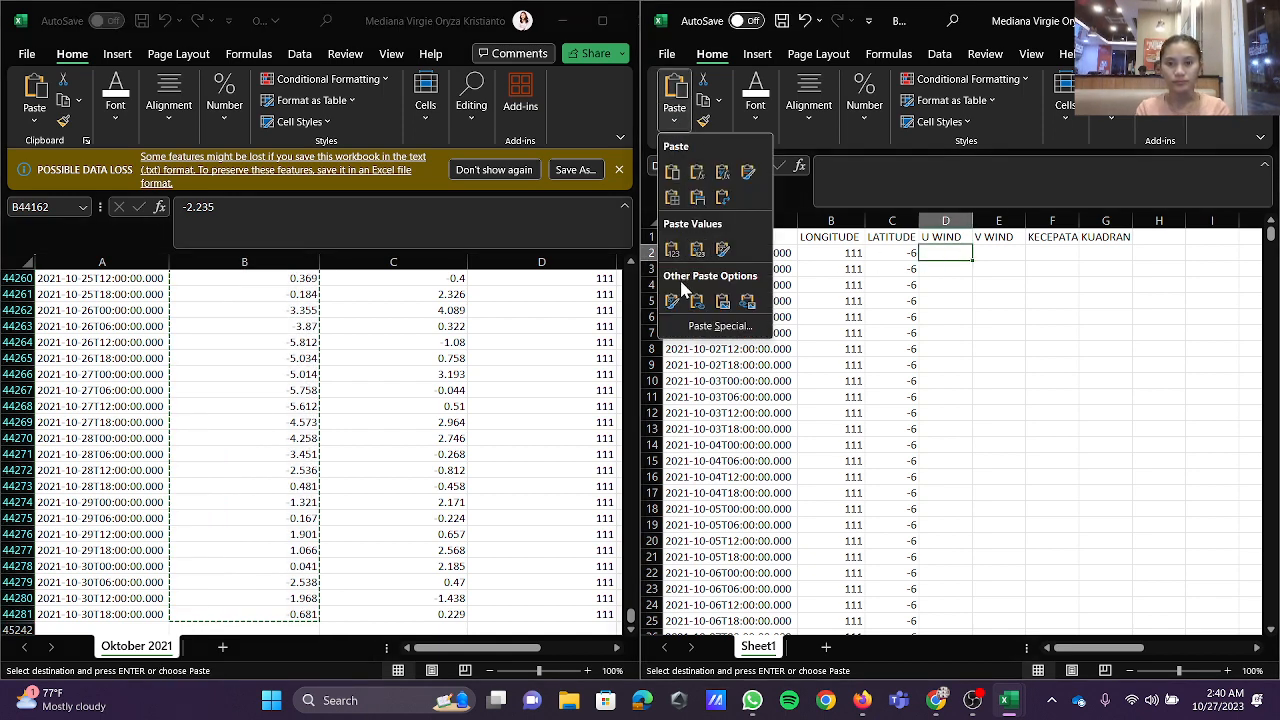
pyautogui.click(697, 250)
# Step: Copy all the filtered 100 metre V wind values from Oktober 2021 and paste them under V WIND from E2
pyautogui.click(988, 257)
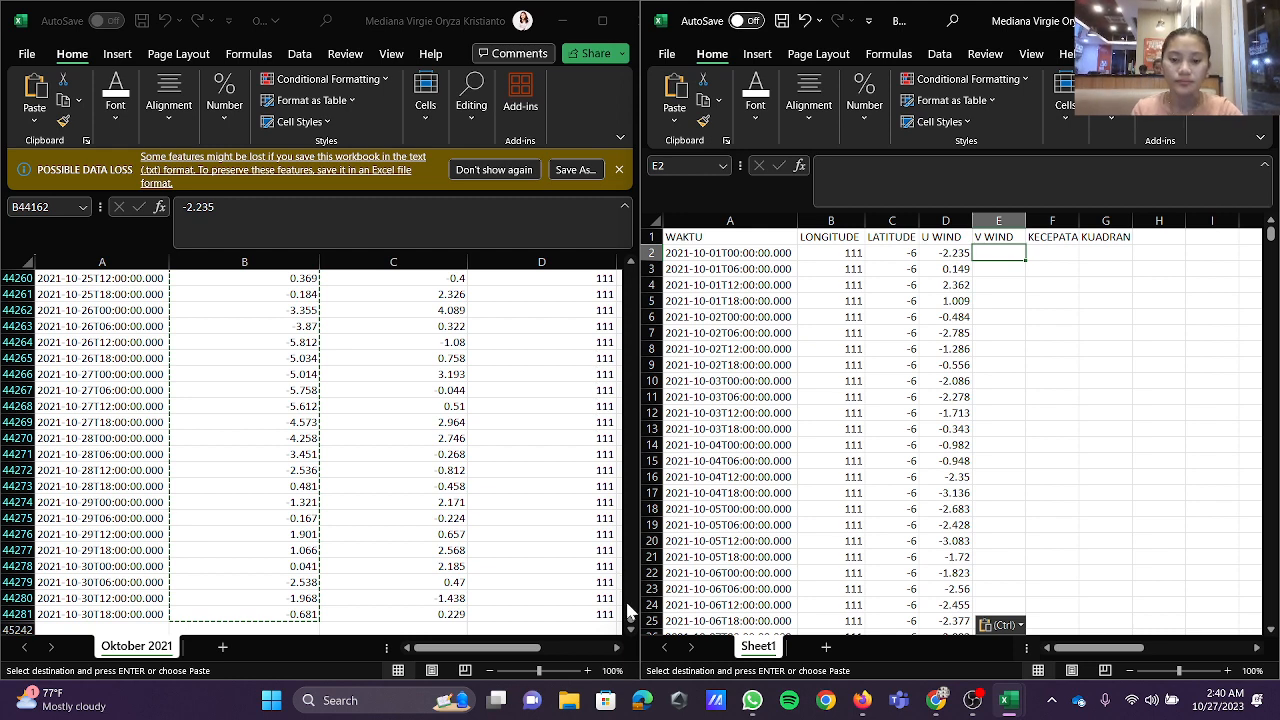
pyautogui.moveTo(631, 618); pyautogui.dragTo(633, 222)
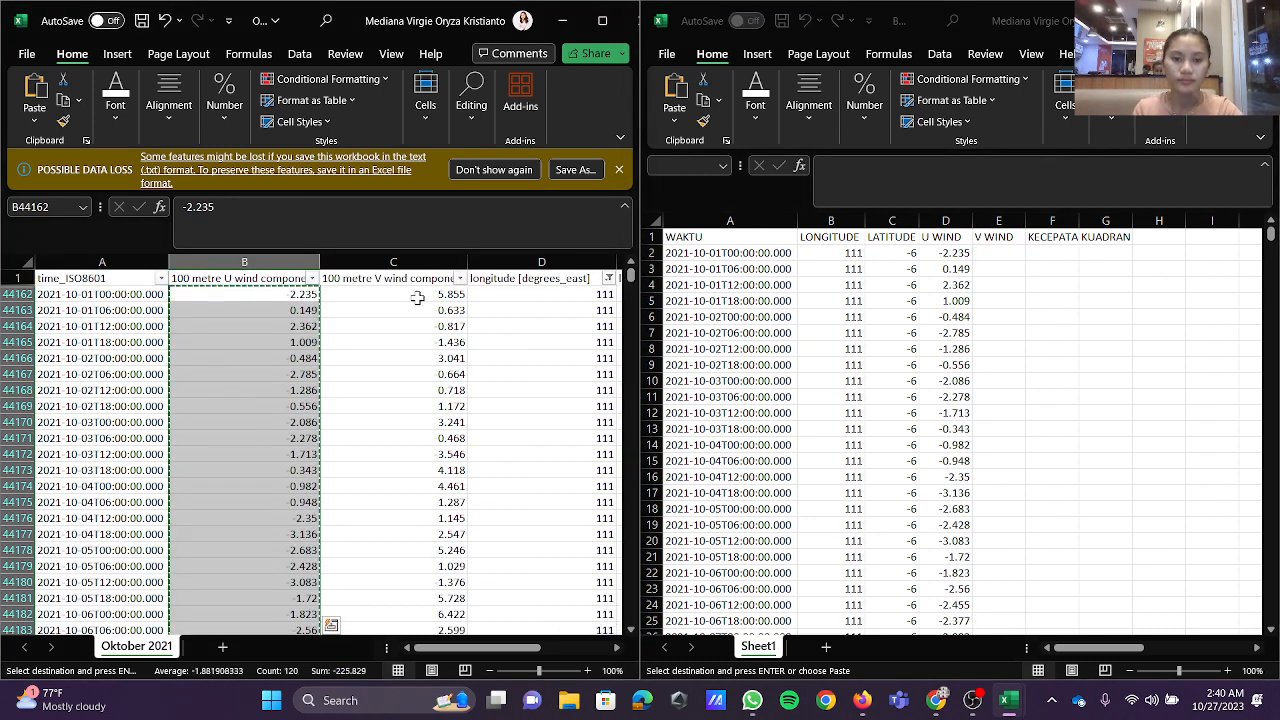
pyautogui.click(418, 295)
pyautogui.hotkey('ctrl', 'shift', 'Down')
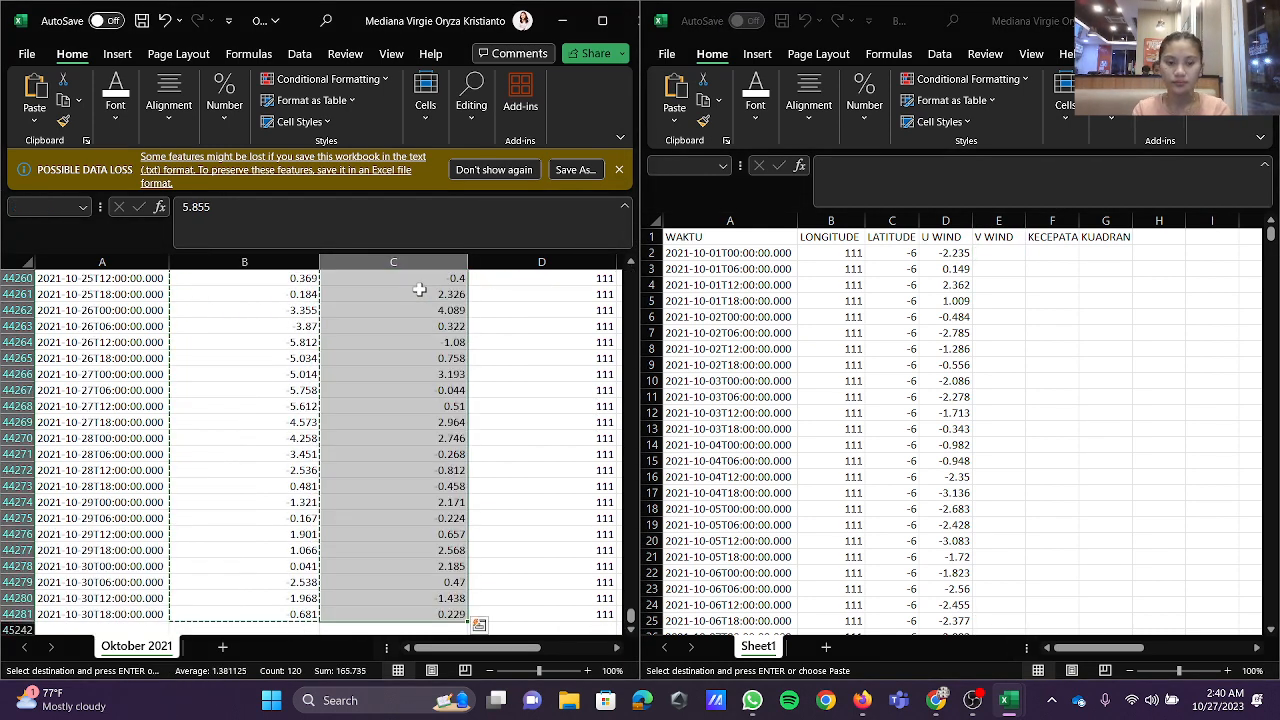
pyautogui.hotkey('ctrl', 'c')
pyautogui.click(1016, 252)
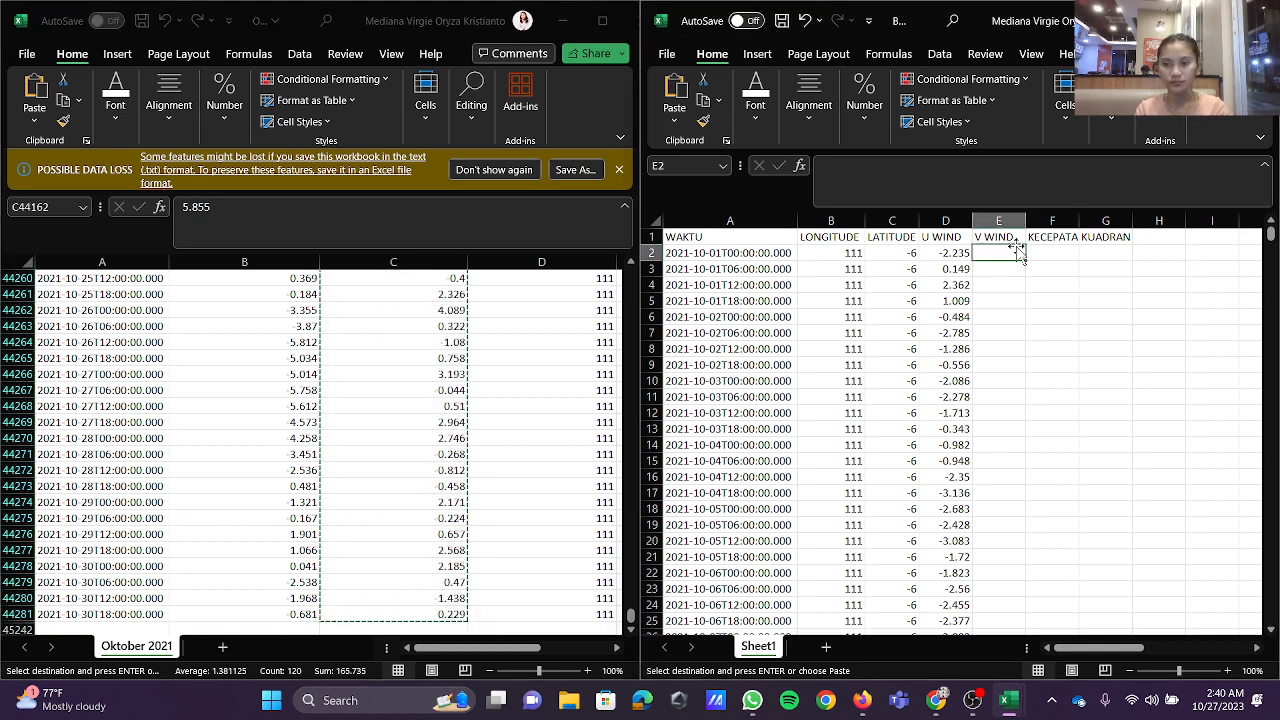
pyautogui.hotkey('ctrl', 'v')
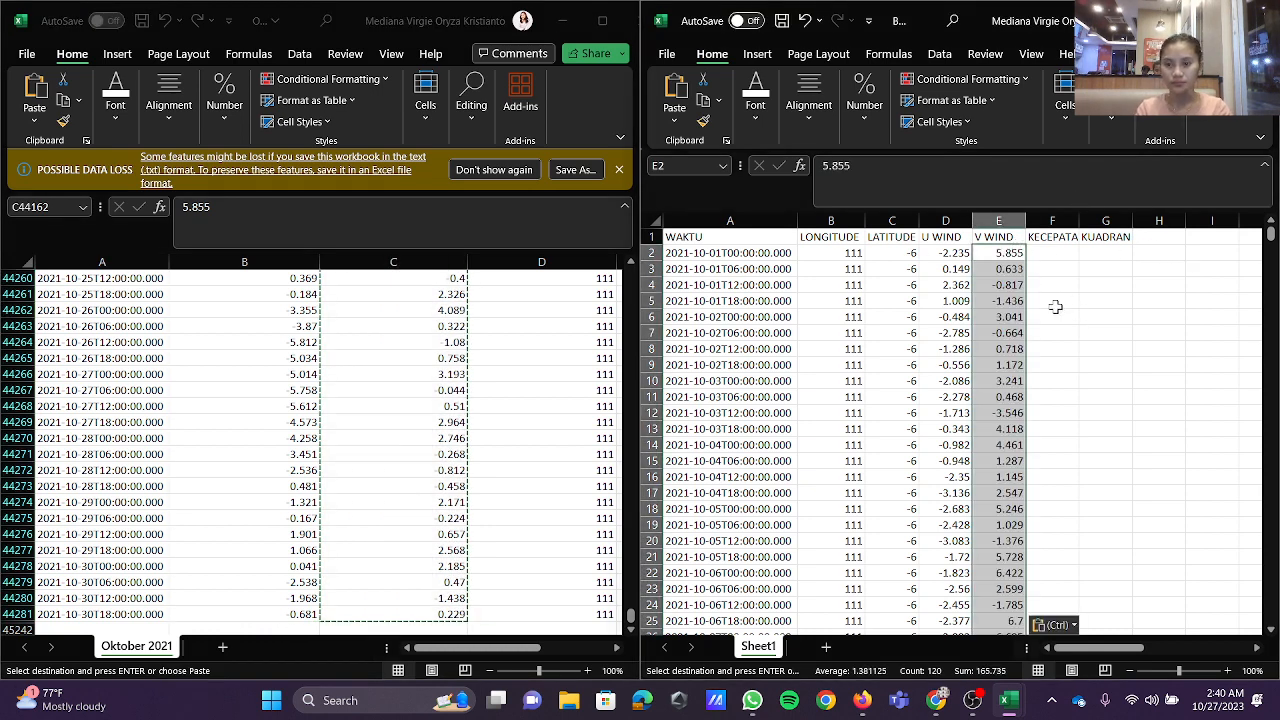
# Step: Minimize the Oktober 2021 workbook and maximize the new workbook's window
pyautogui.click(1052, 254)
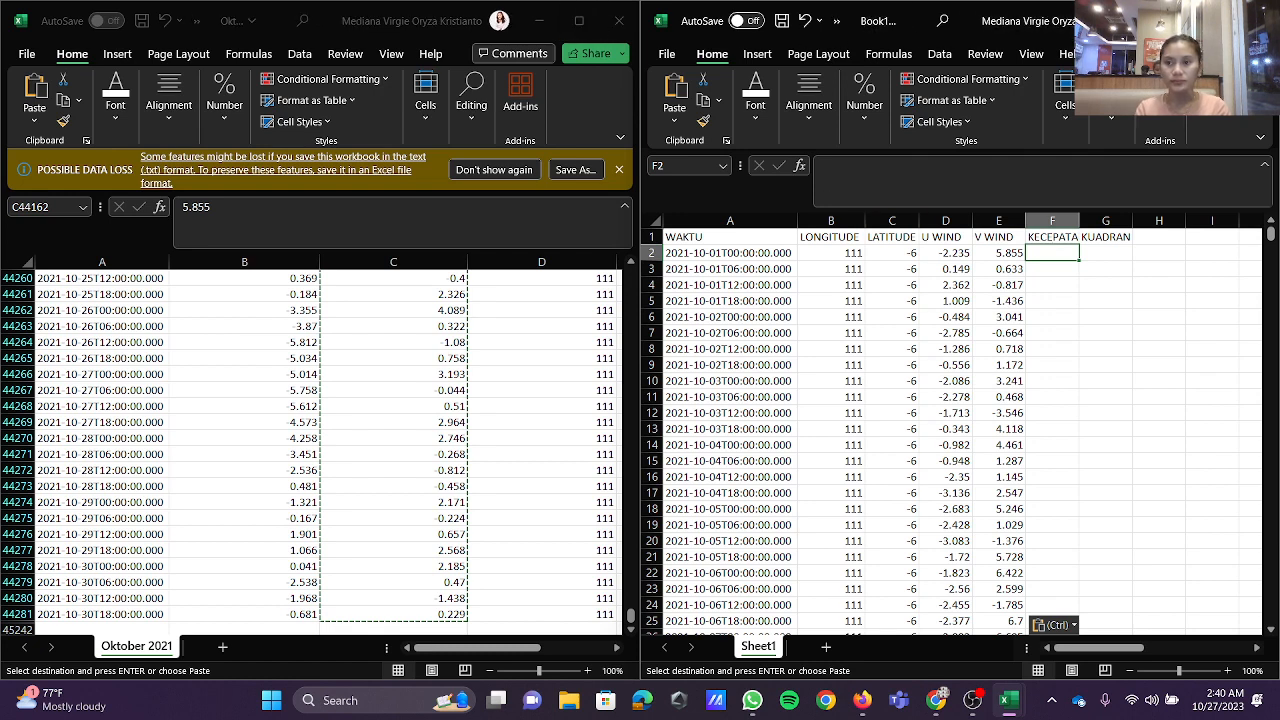
pyautogui.click(545, 20)
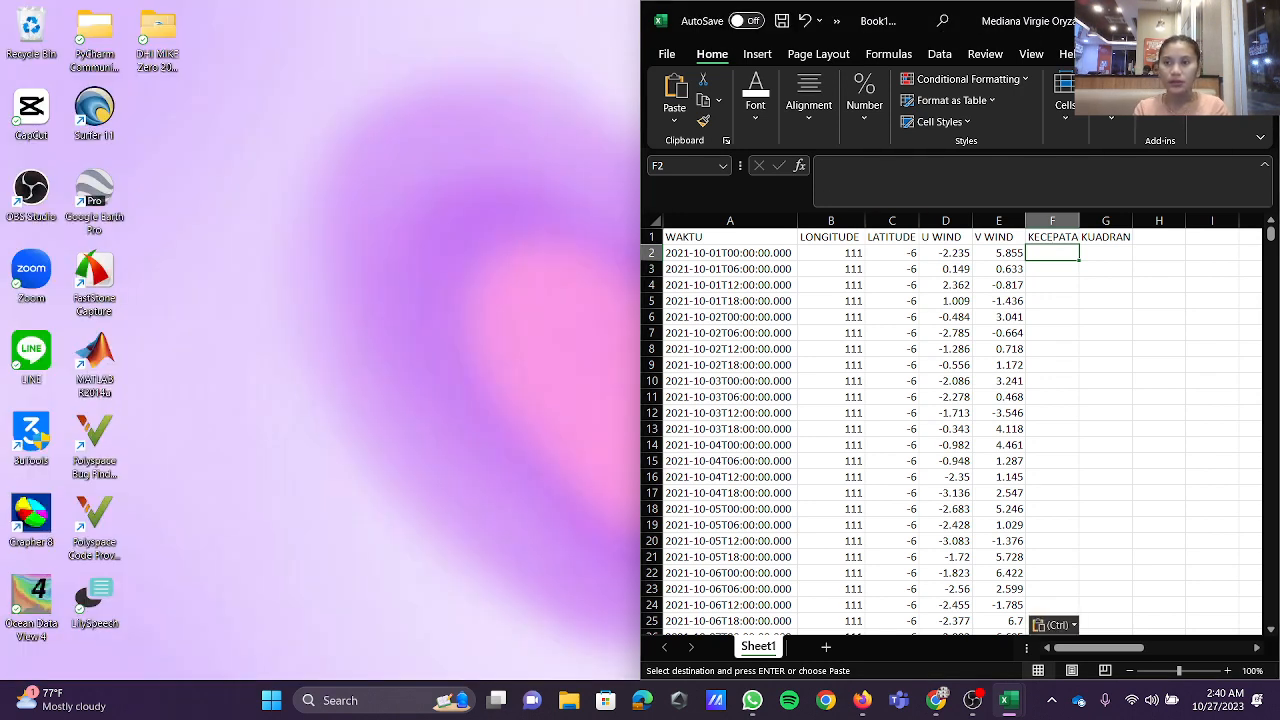
pyautogui.click(1211, 20)
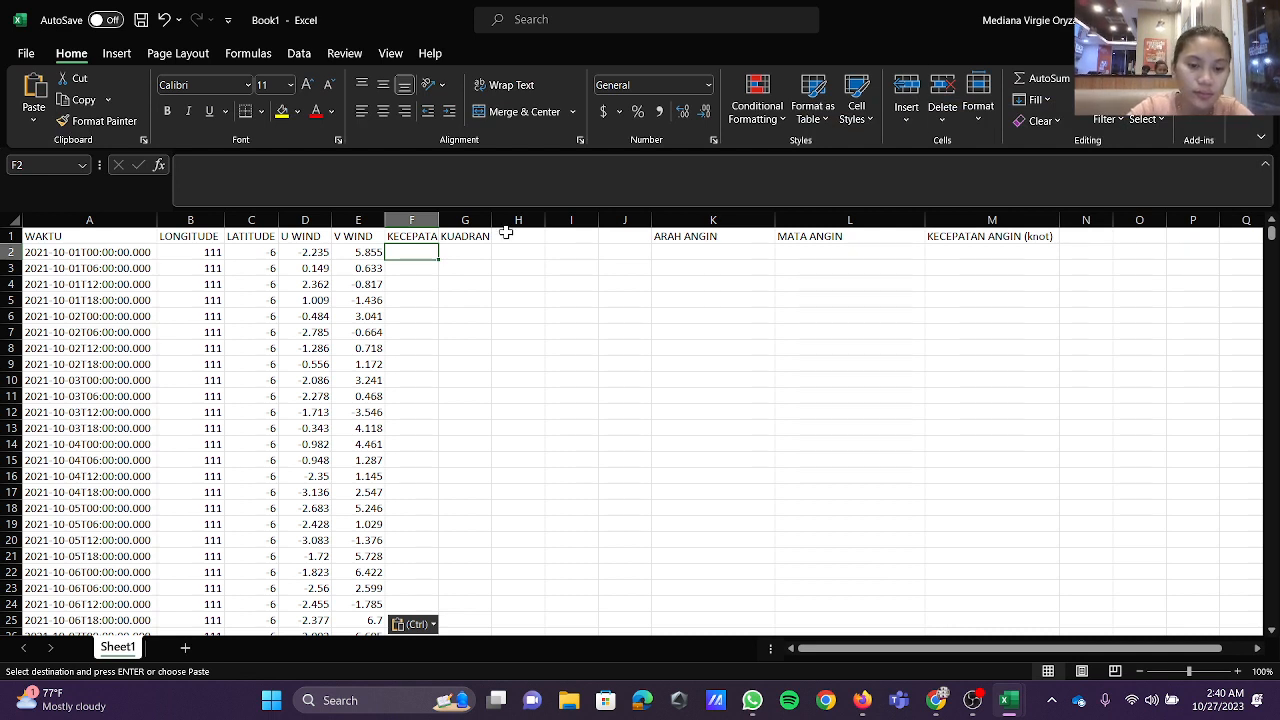
# Step: Widen the KECEPATAN (m/s) and KUADRAN columns so their full headings fit
pyautogui.click(411, 220)
pyautogui.moveTo(438, 220); pyautogui.dragTo(561, 220)
pyautogui.click(520, 218)
# Step: Calculate the first row's wind speed in F2 with the formula =(((SQRT(D2^2+E2^2))/1000)*100)*10
pyautogui.click(465, 252)
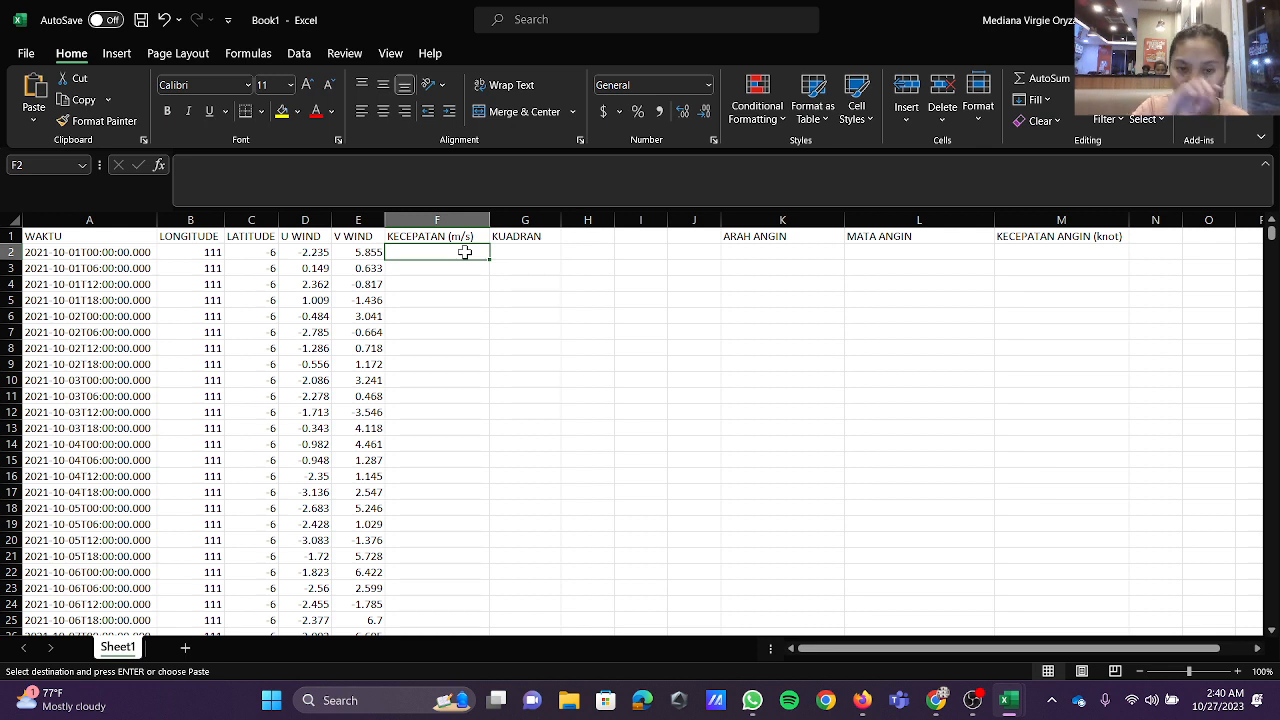
pyautogui.click(446, 175)
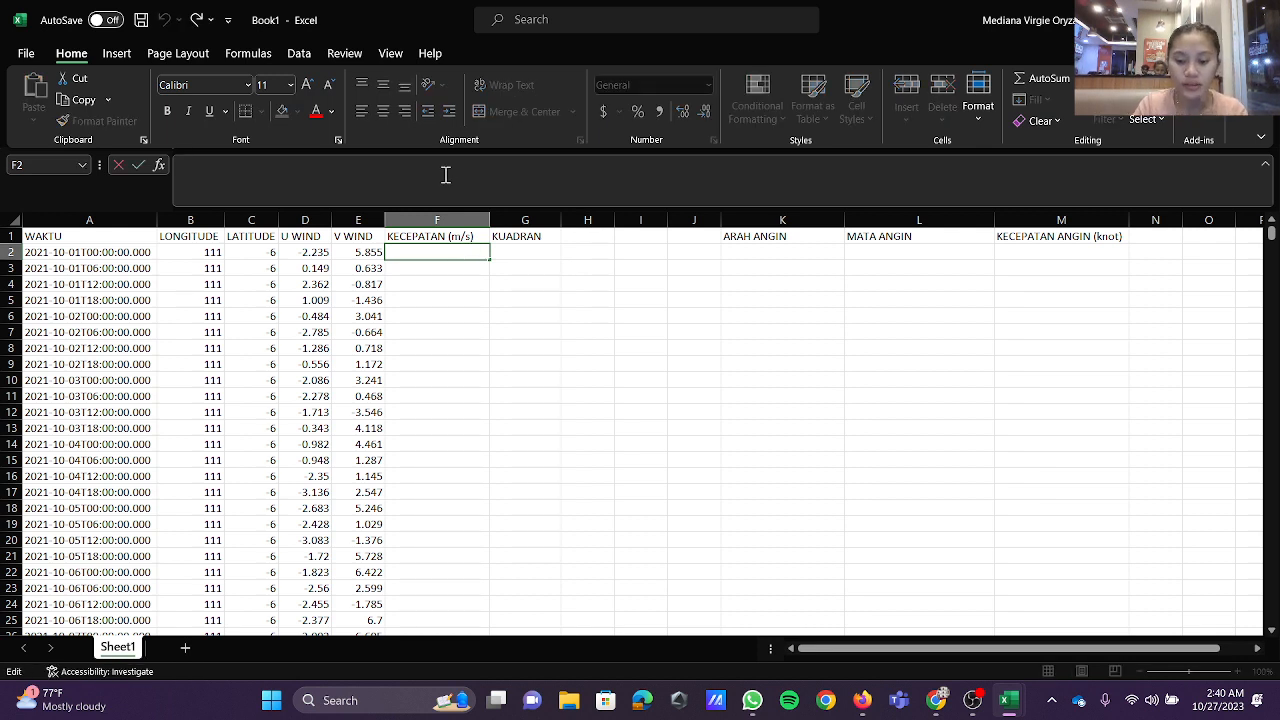
pyautogui.write('=')
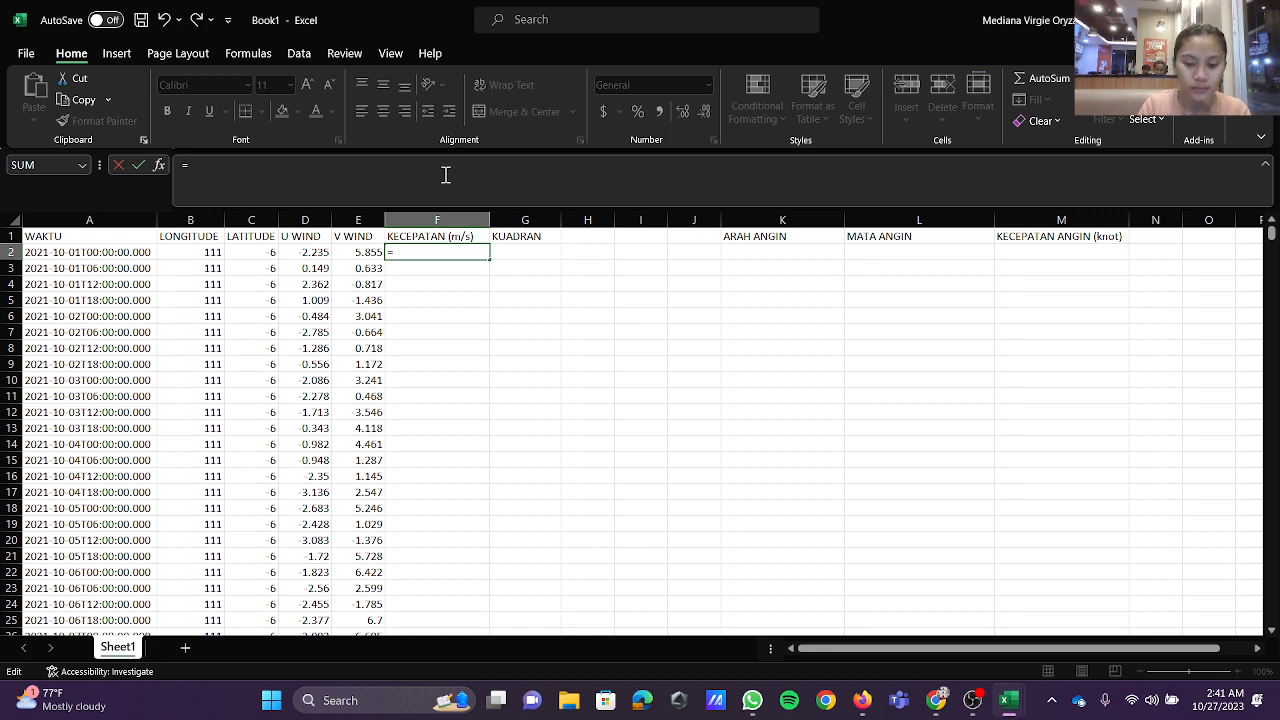
pyautogui.write('(((S')
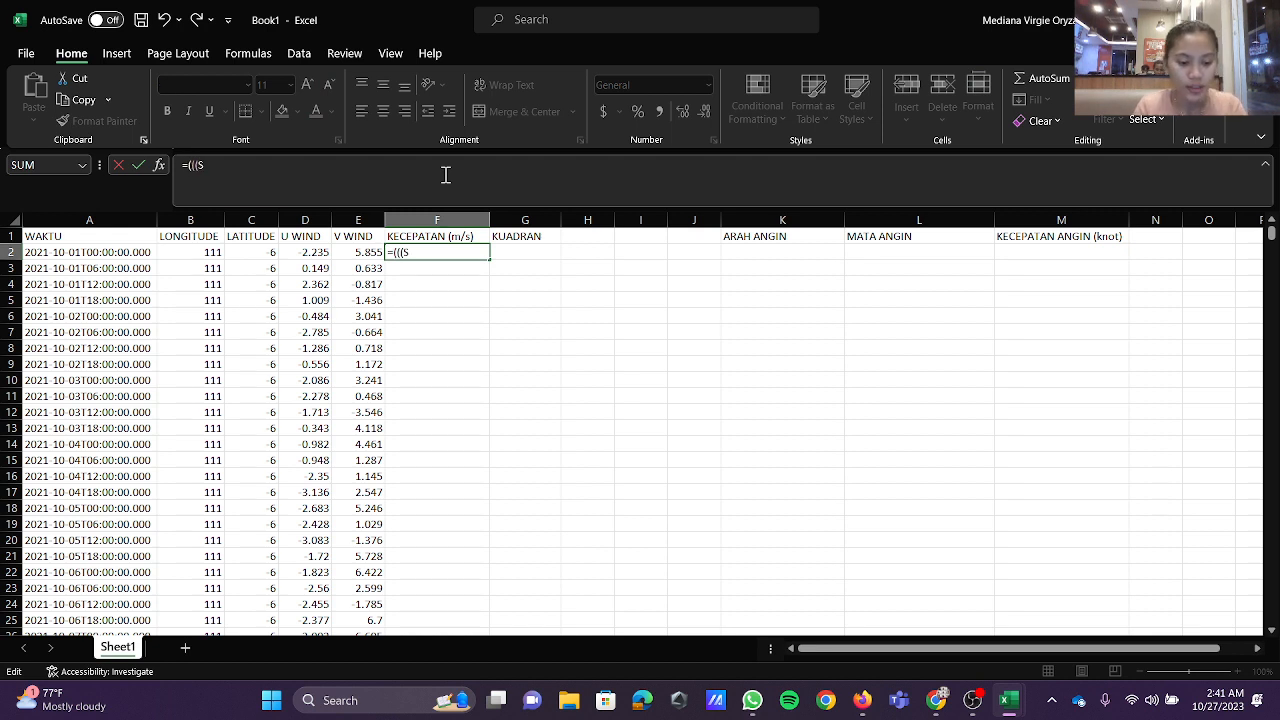
pyautogui.write('QT')
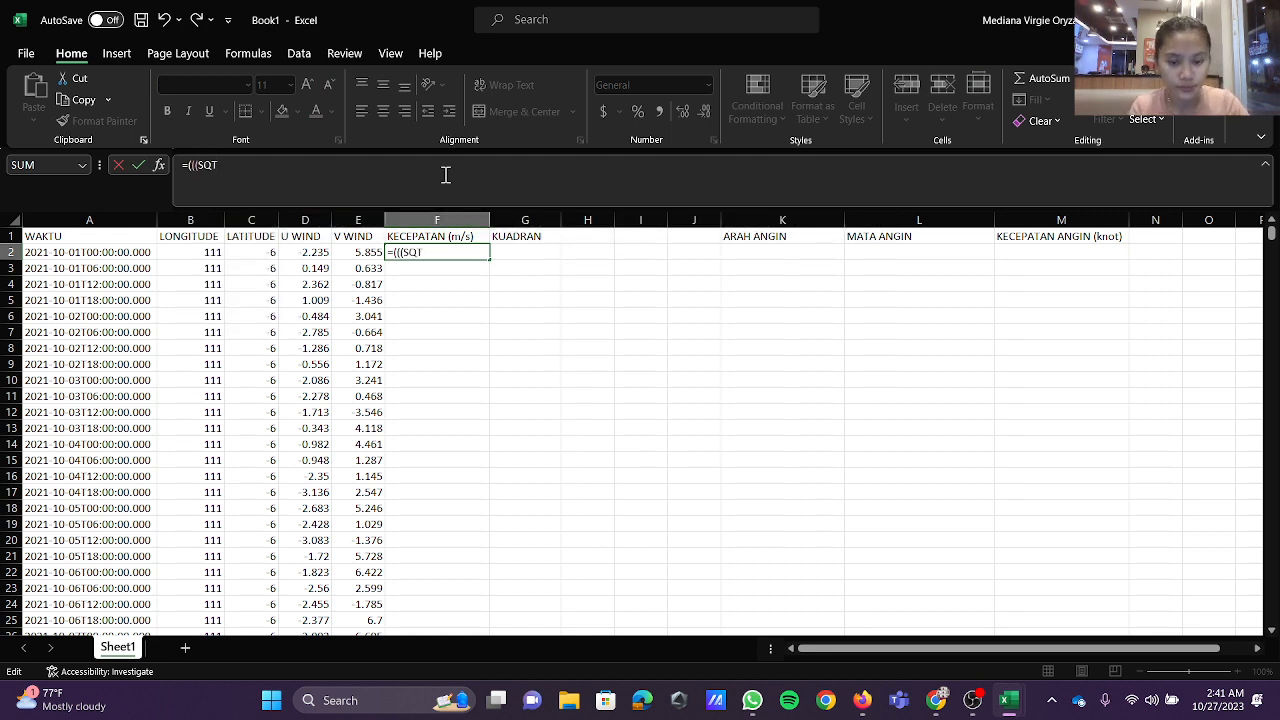
pyautogui.press('BackSpace')
pyautogui.write('RT')
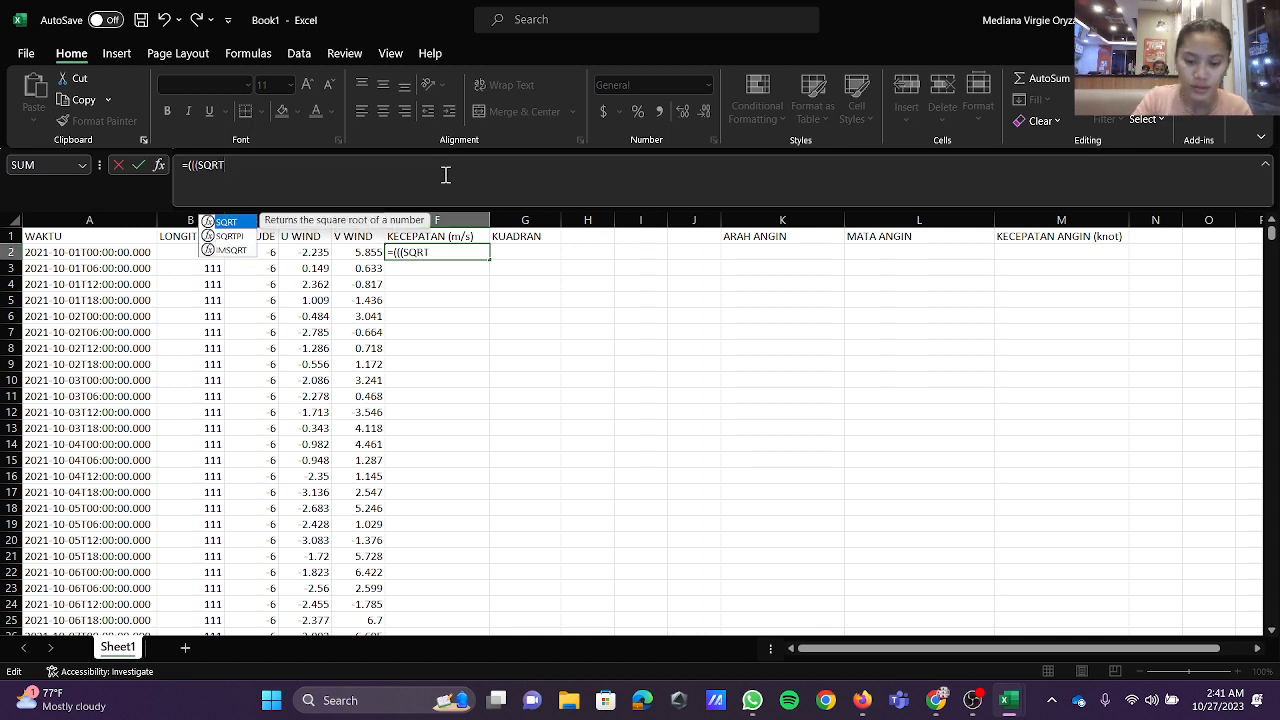
pyautogui.write('(')
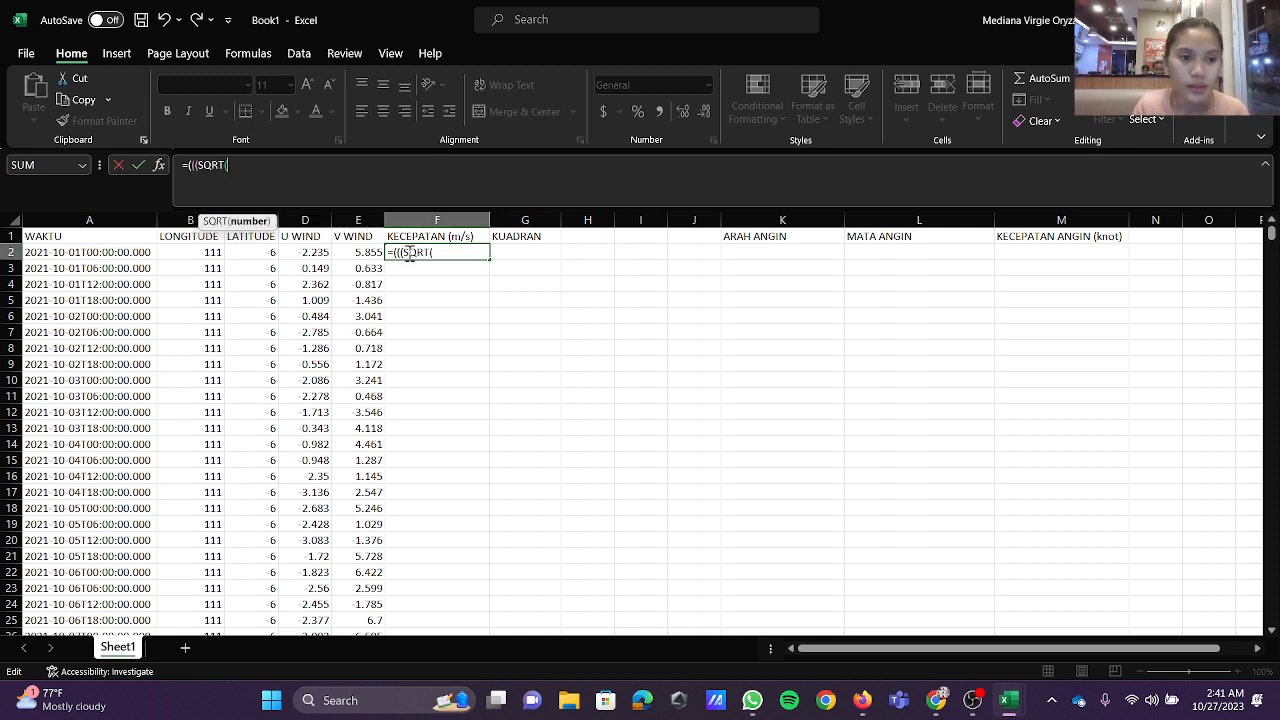
pyautogui.click(302, 253)
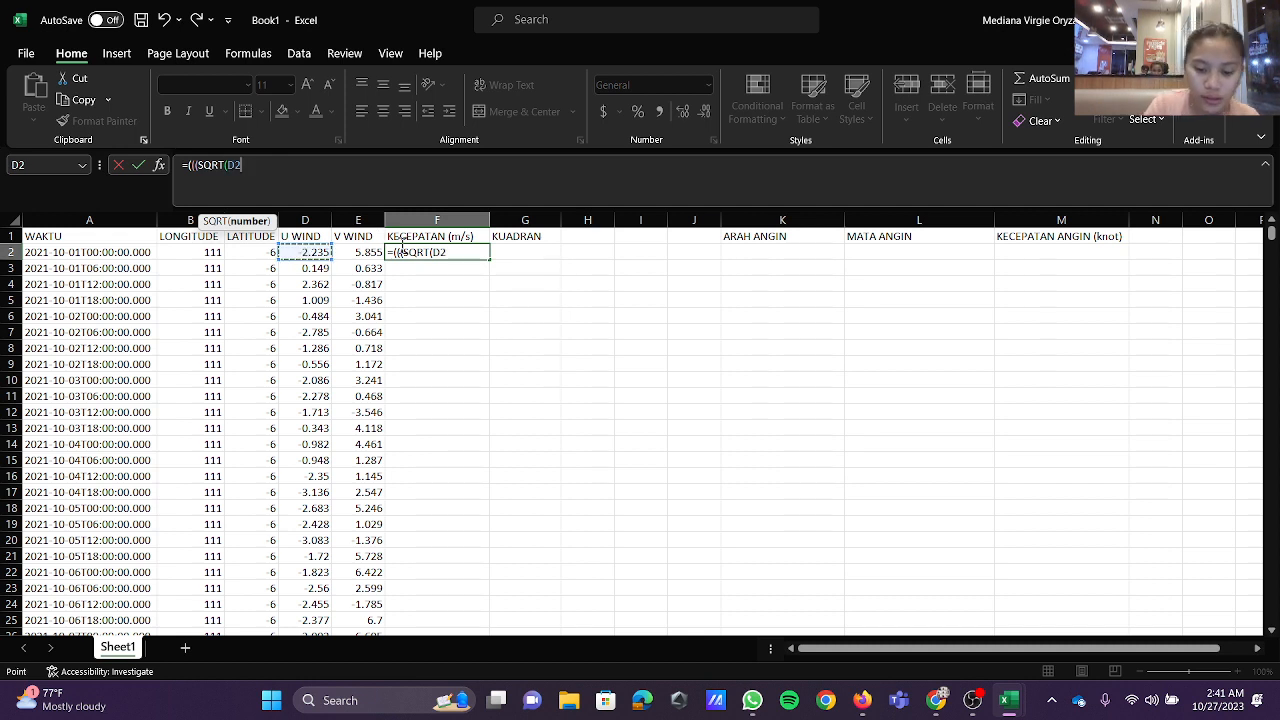
pyautogui.write('^2')
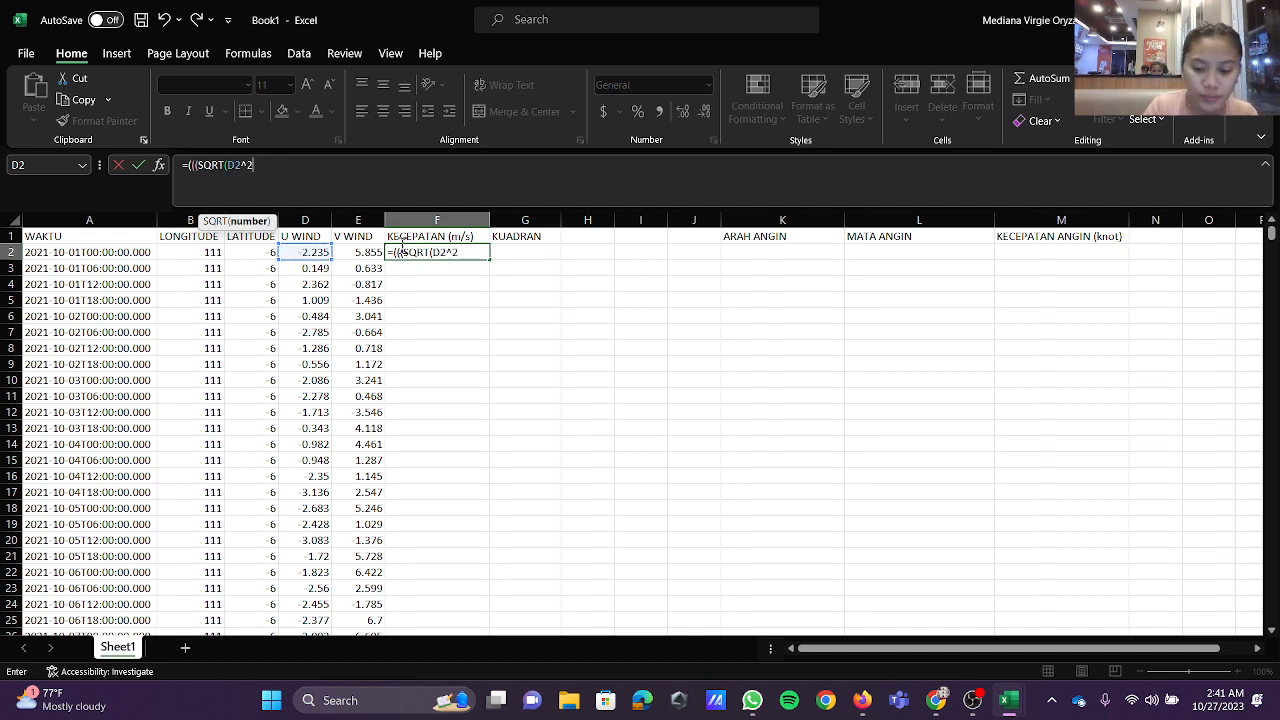
pyautogui.write('+')
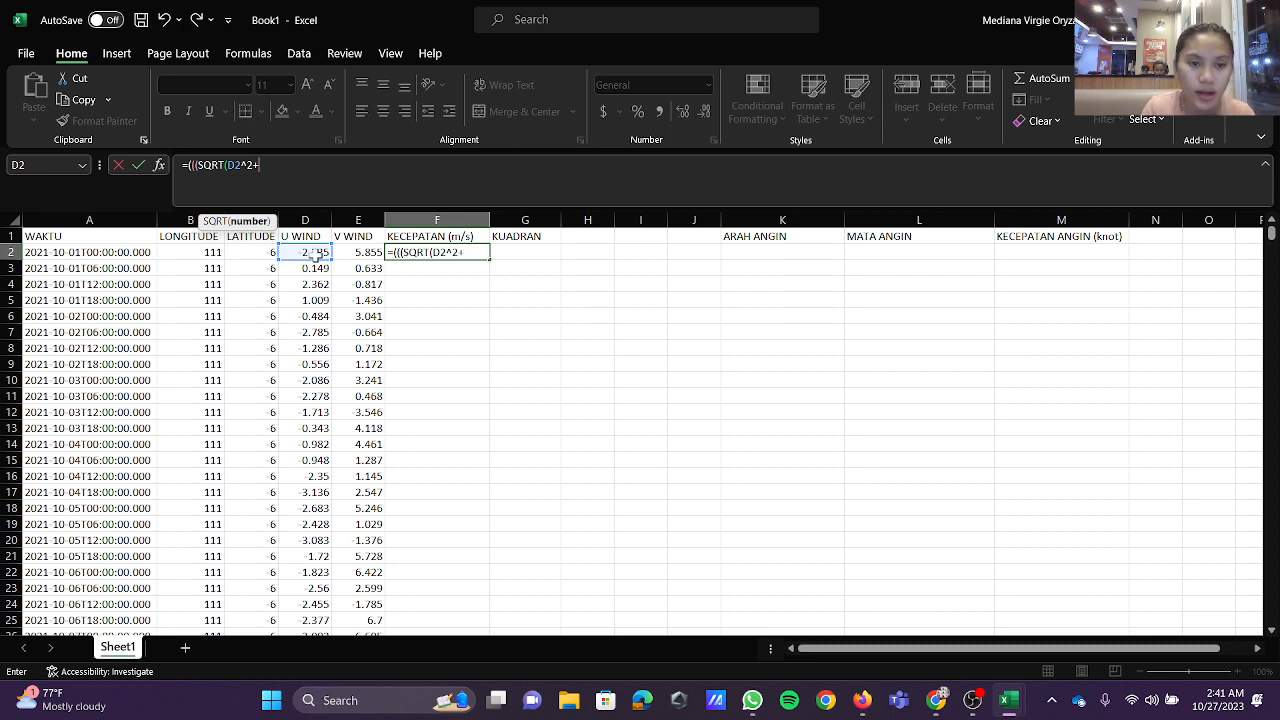
pyautogui.click(351, 254)
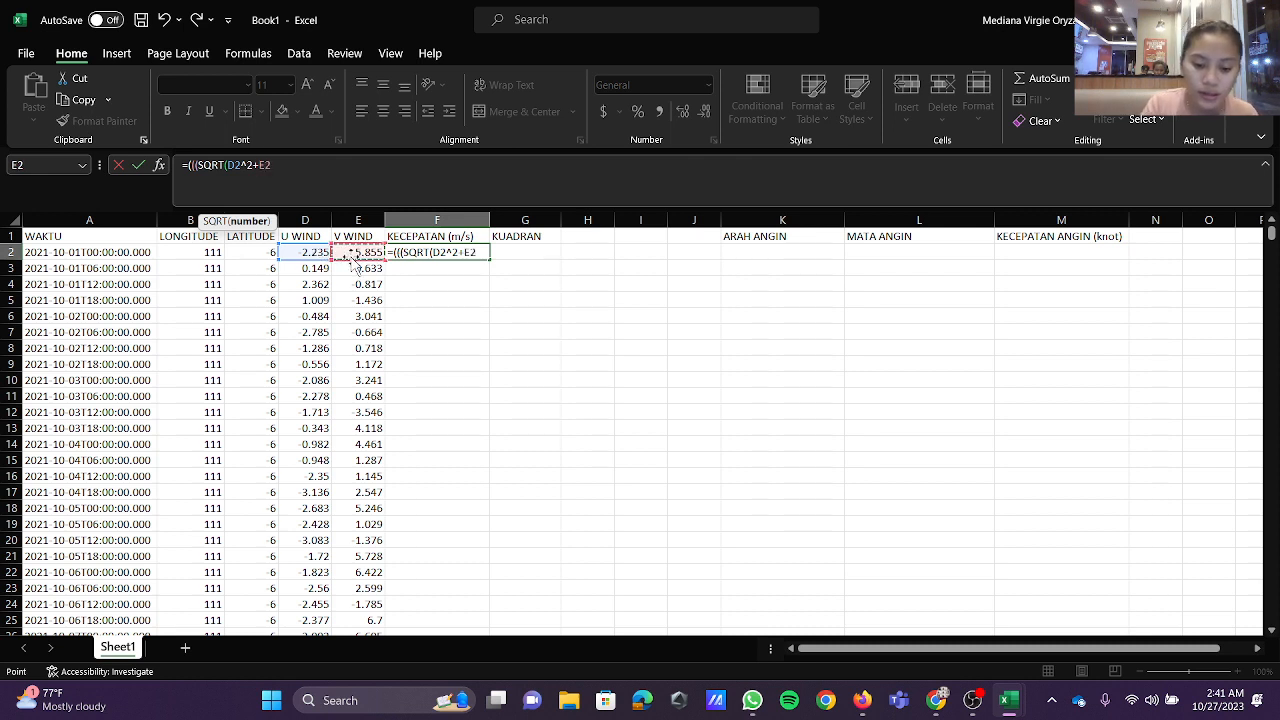
pyautogui.write('^2')
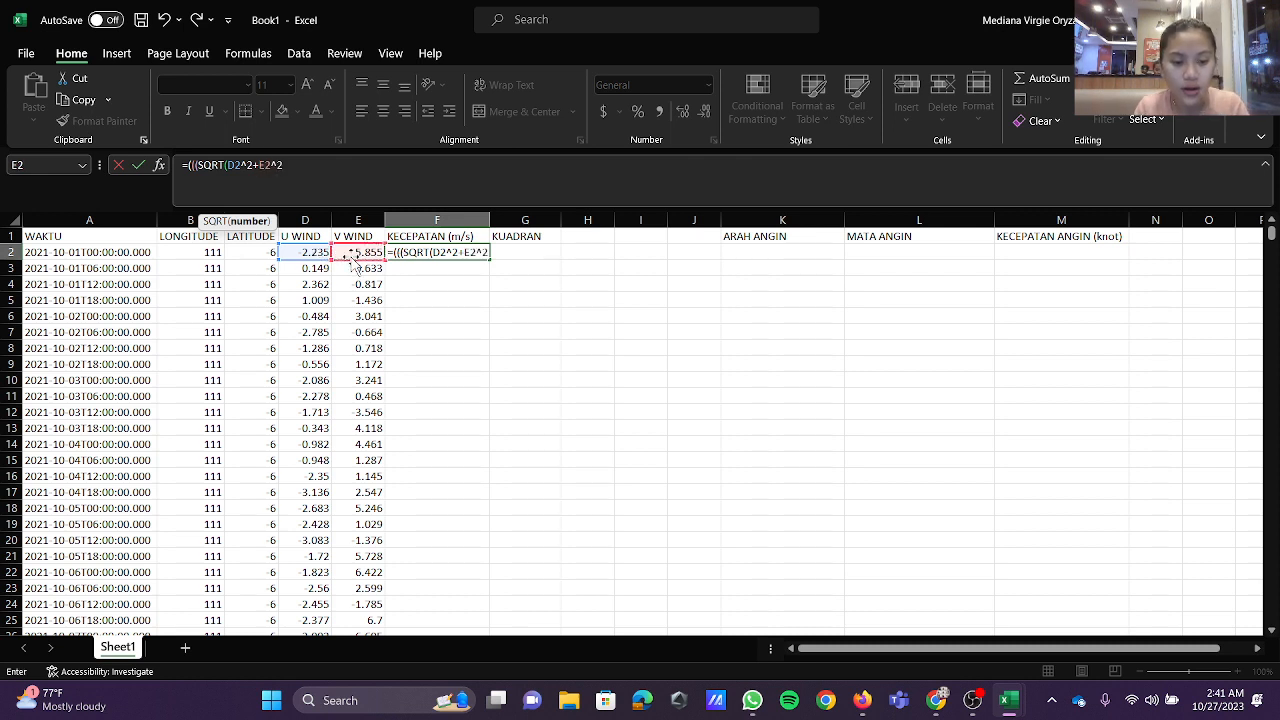
pyautogui.write('))')
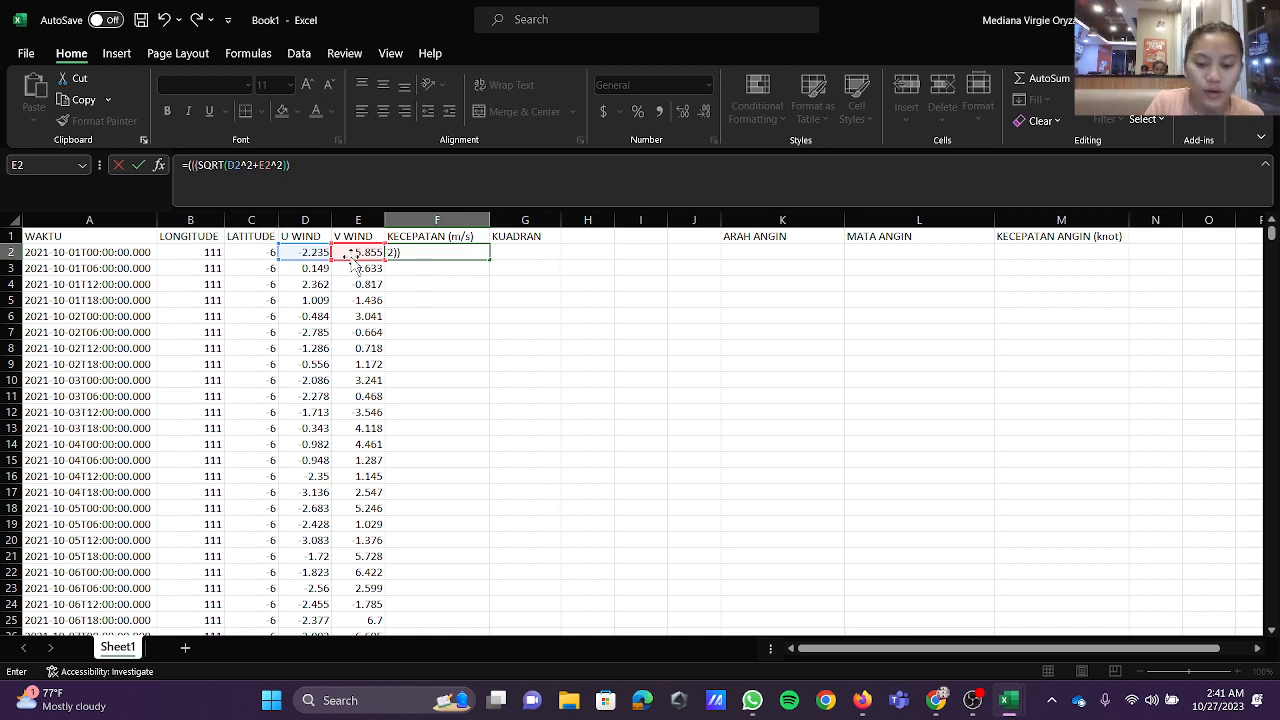
pyautogui.write('/10')
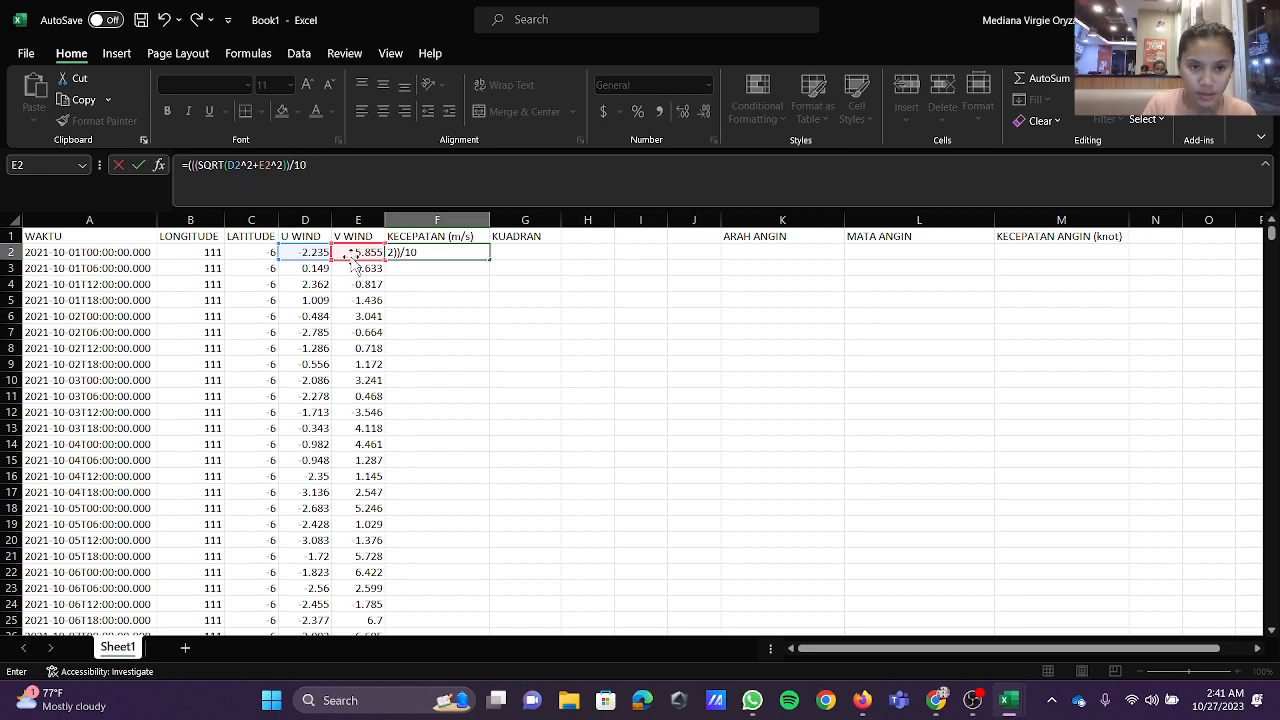
pyautogui.write('00')
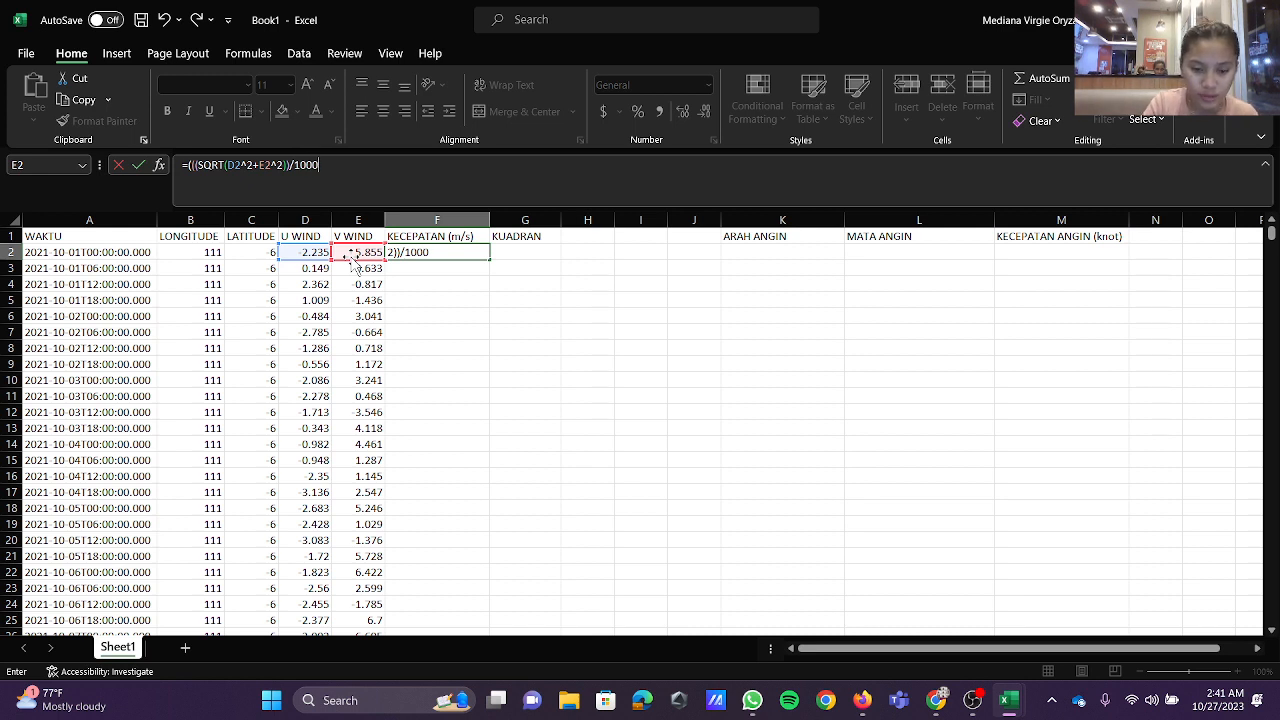
pyautogui.write(')*')
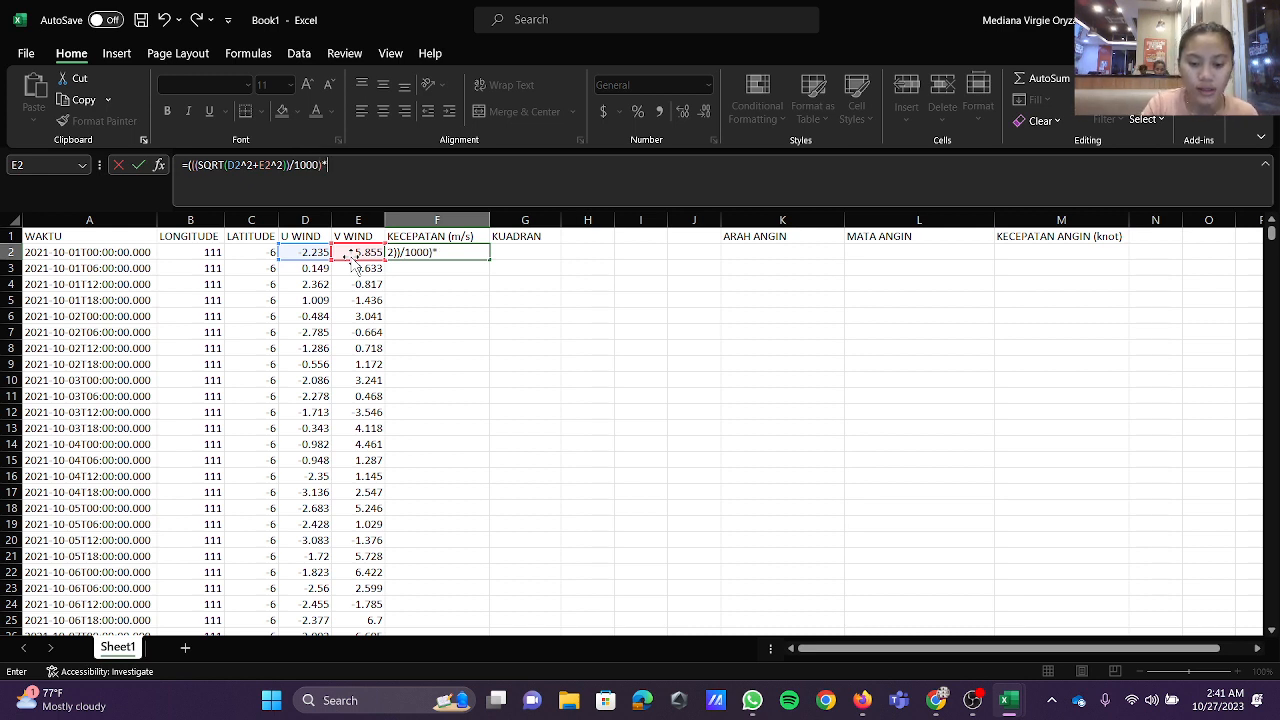
pyautogui.write('100')
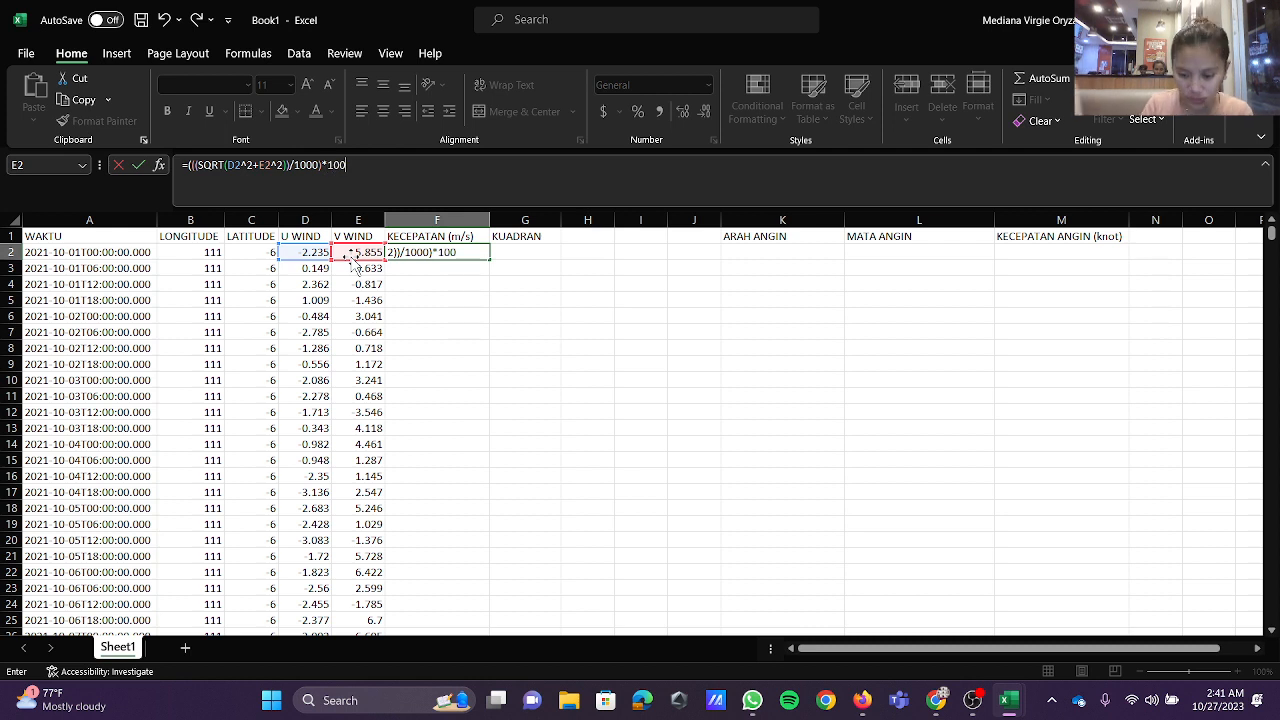
pyautogui.write(')')
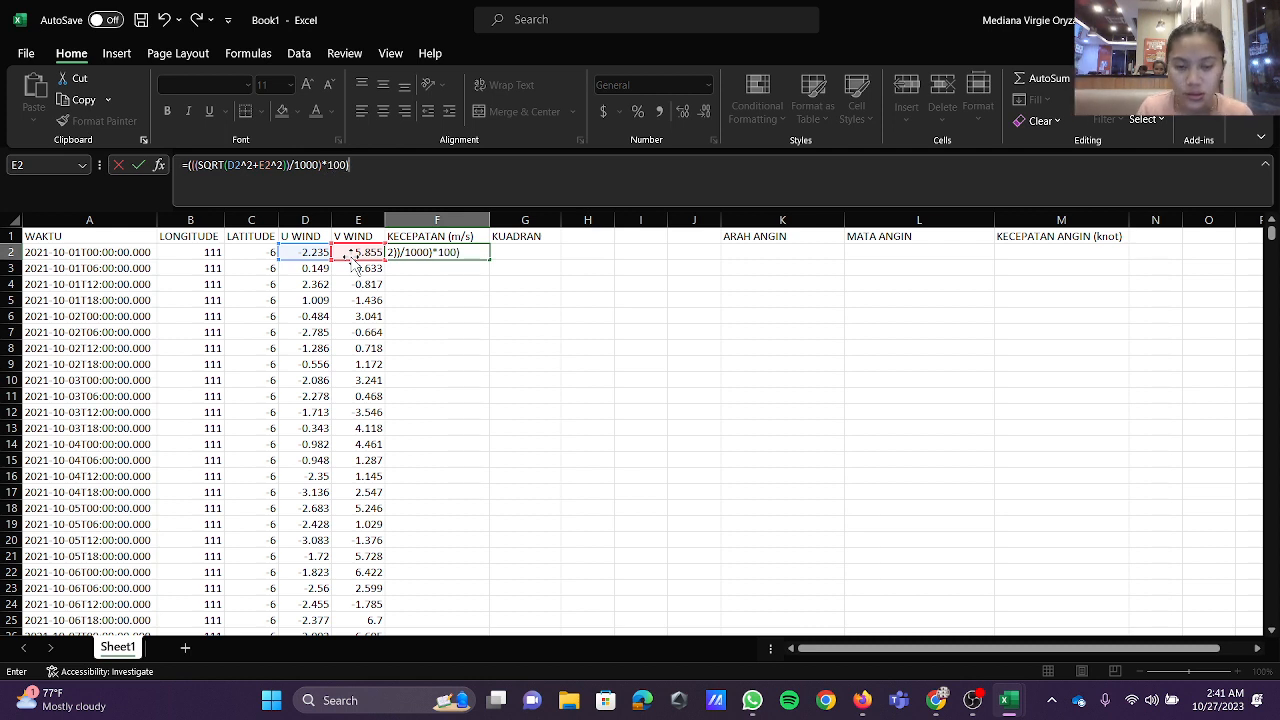
pyautogui.write('*')
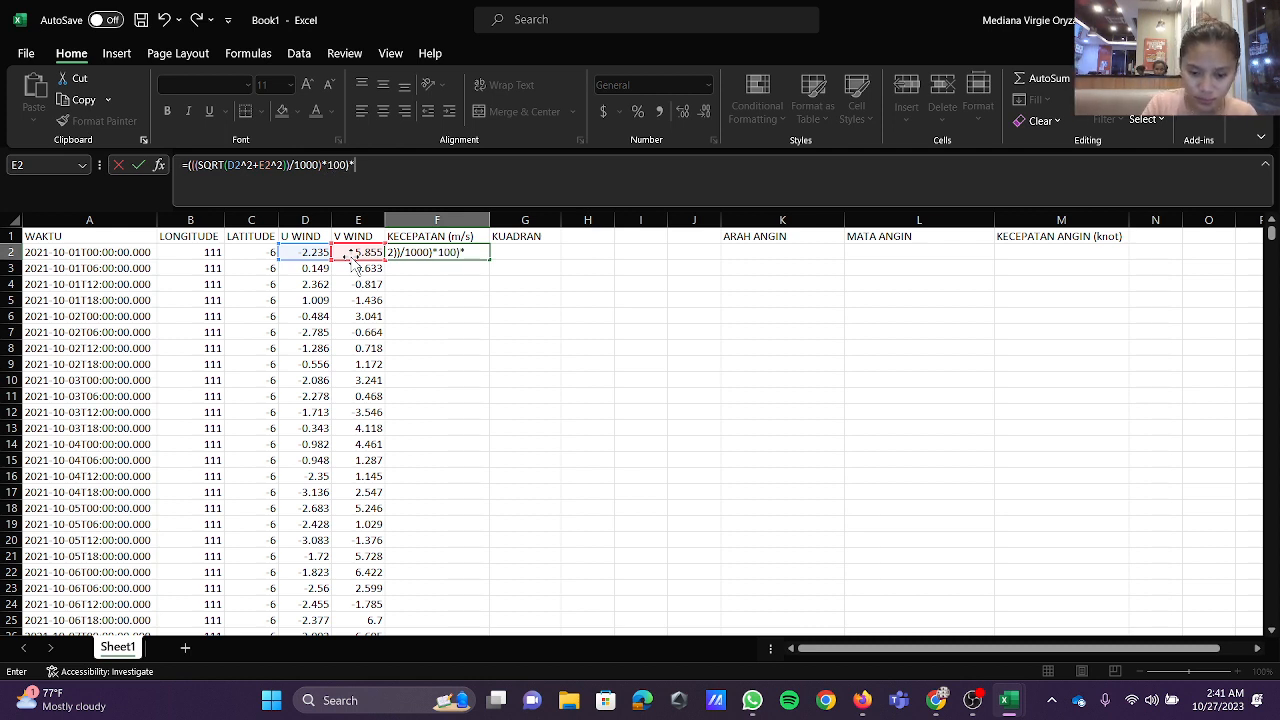
pyautogui.write('10')
pyautogui.press('Return')
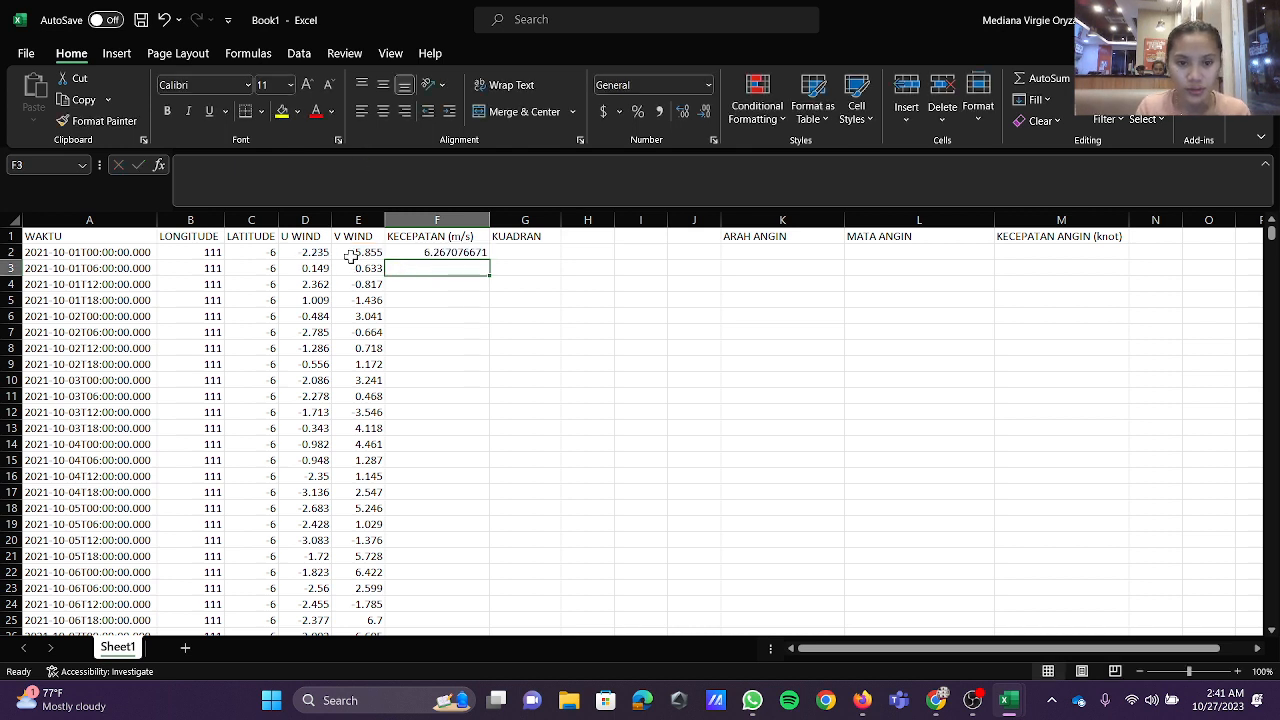
# Step: Begin the KUADRAN formula in G2 with an IF(AND()) test that returns "K1" when D2>=0 and E2>=0
pyautogui.click(507, 252)
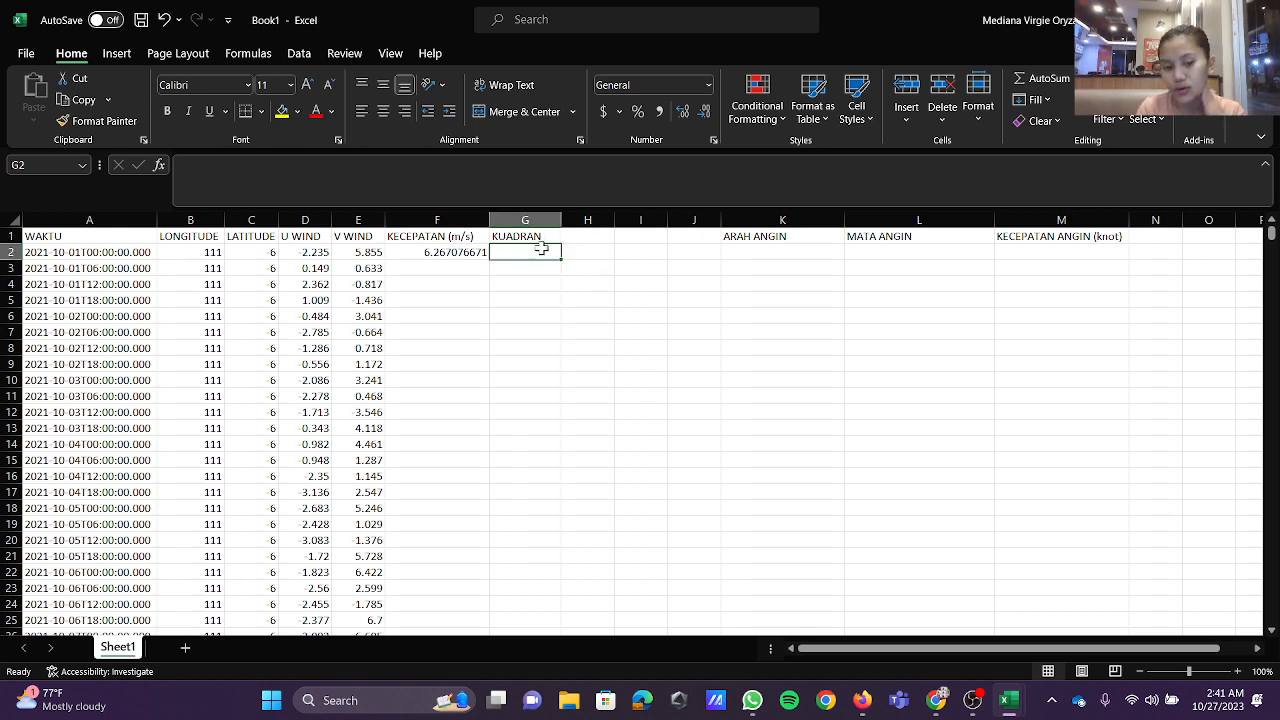
pyautogui.write('=')
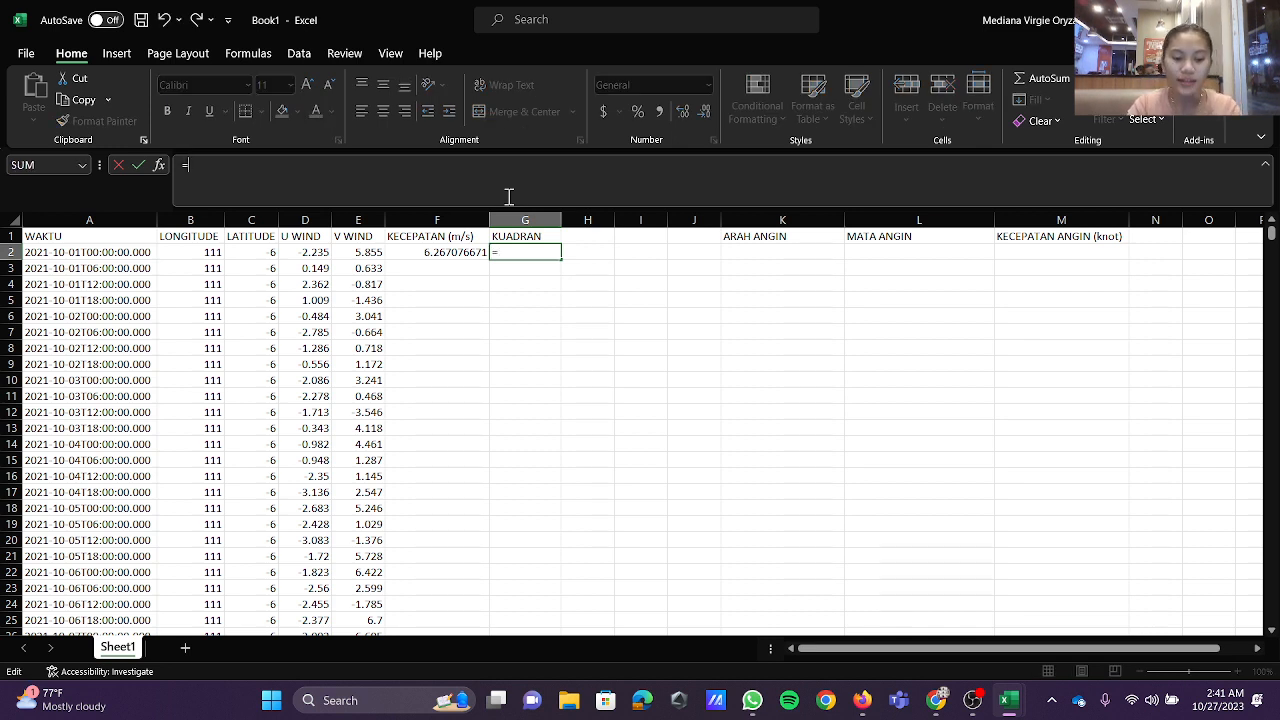
pyautogui.write('if')
pyautogui.press('Tab')
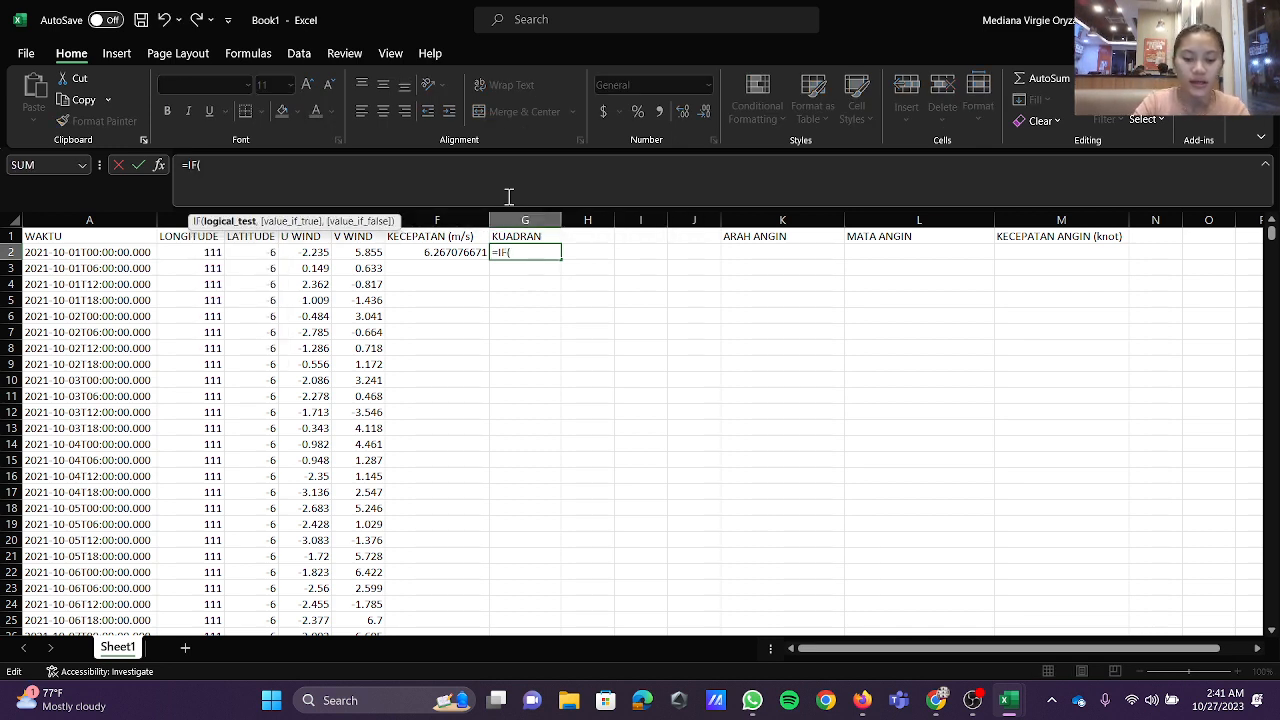
pyautogui.write('AND')
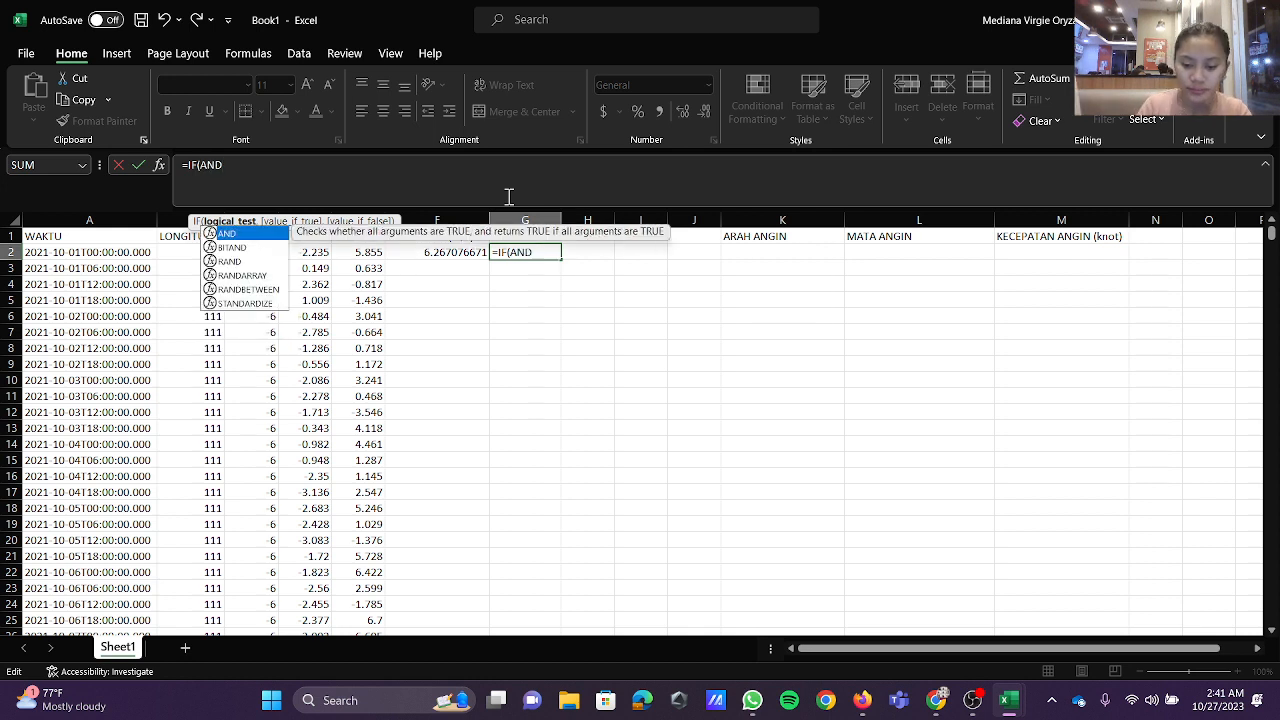
pyautogui.press('Tab')
pyautogui.click(310, 252)
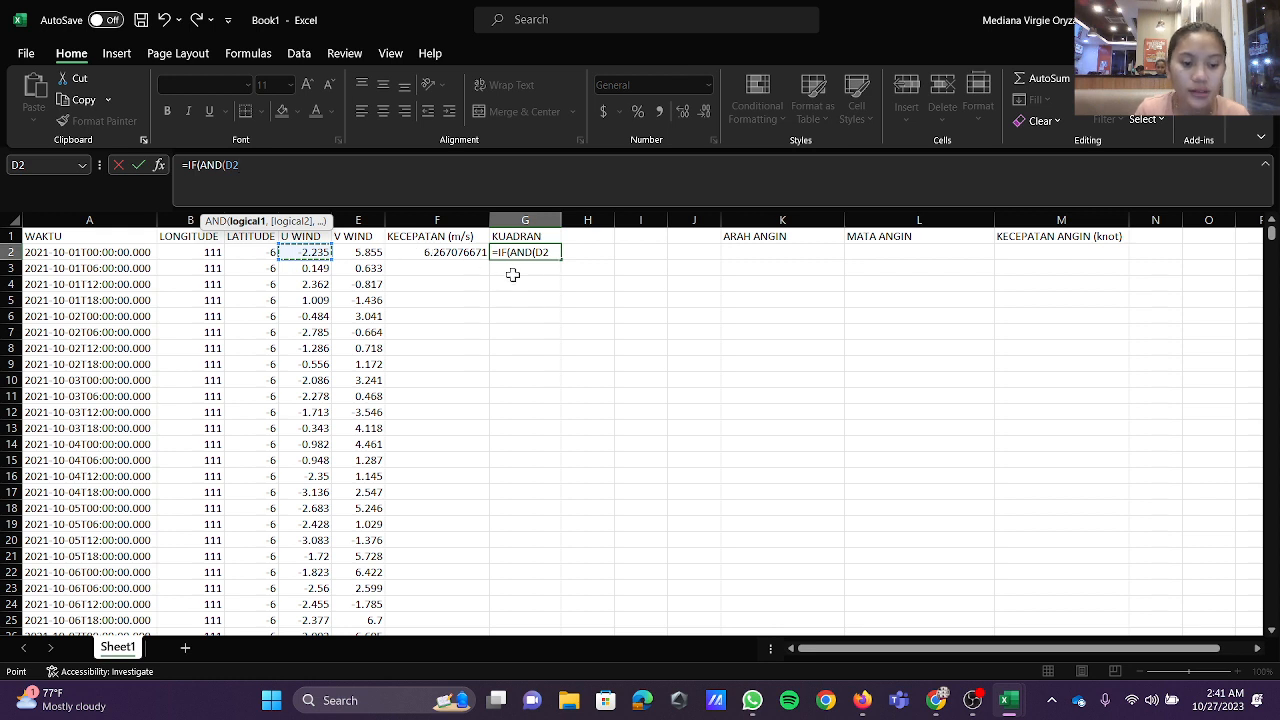
pyautogui.write('>=0')
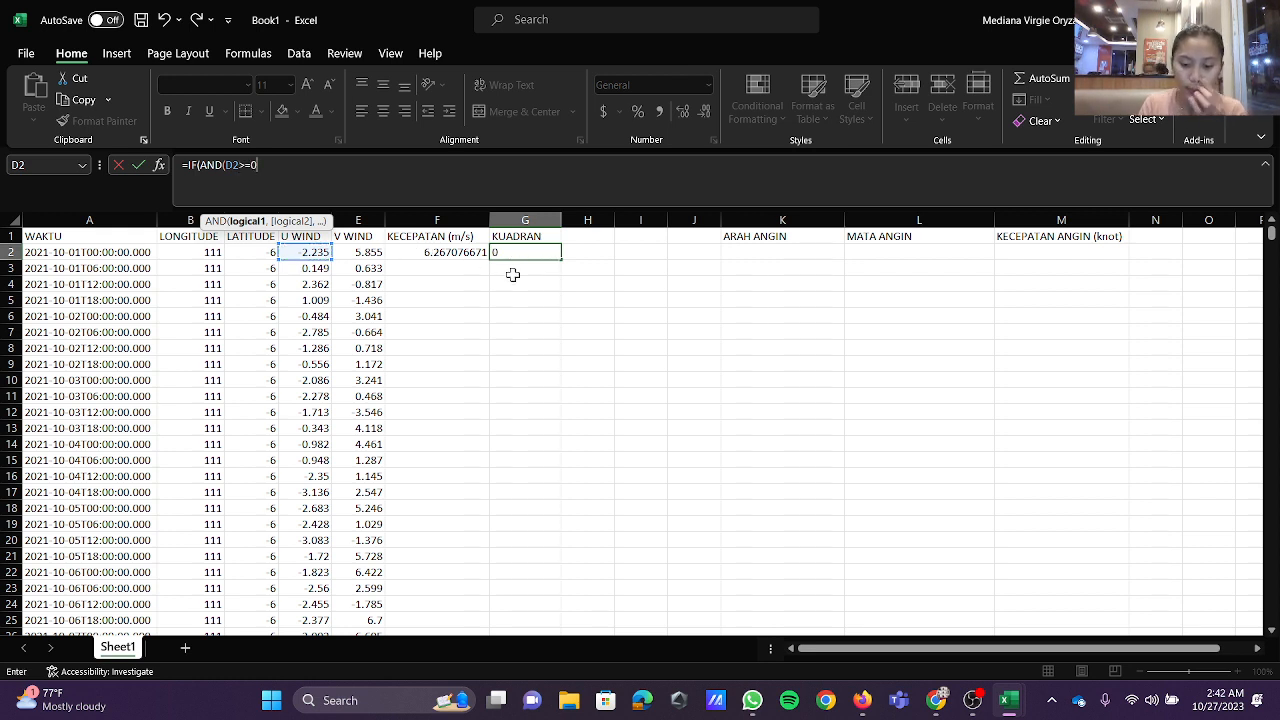
pyautogui.write(',')
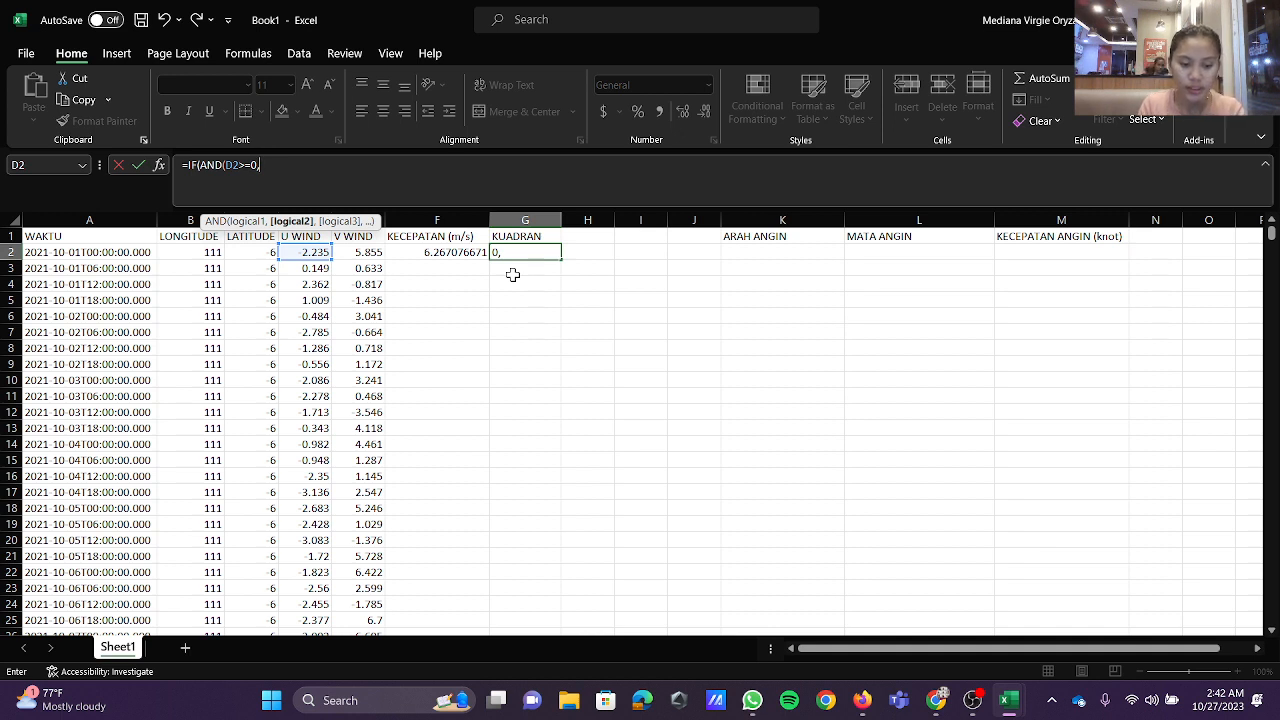
pyautogui.click(370, 258)
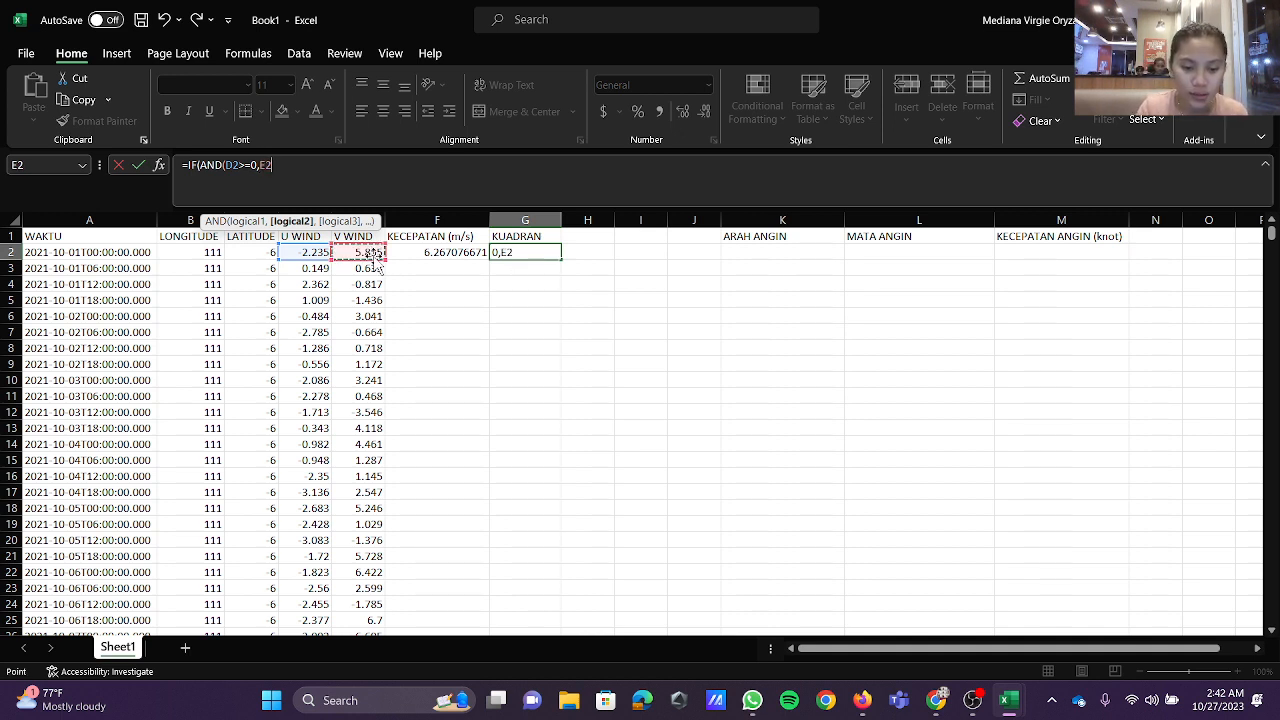
pyautogui.write('>=0')
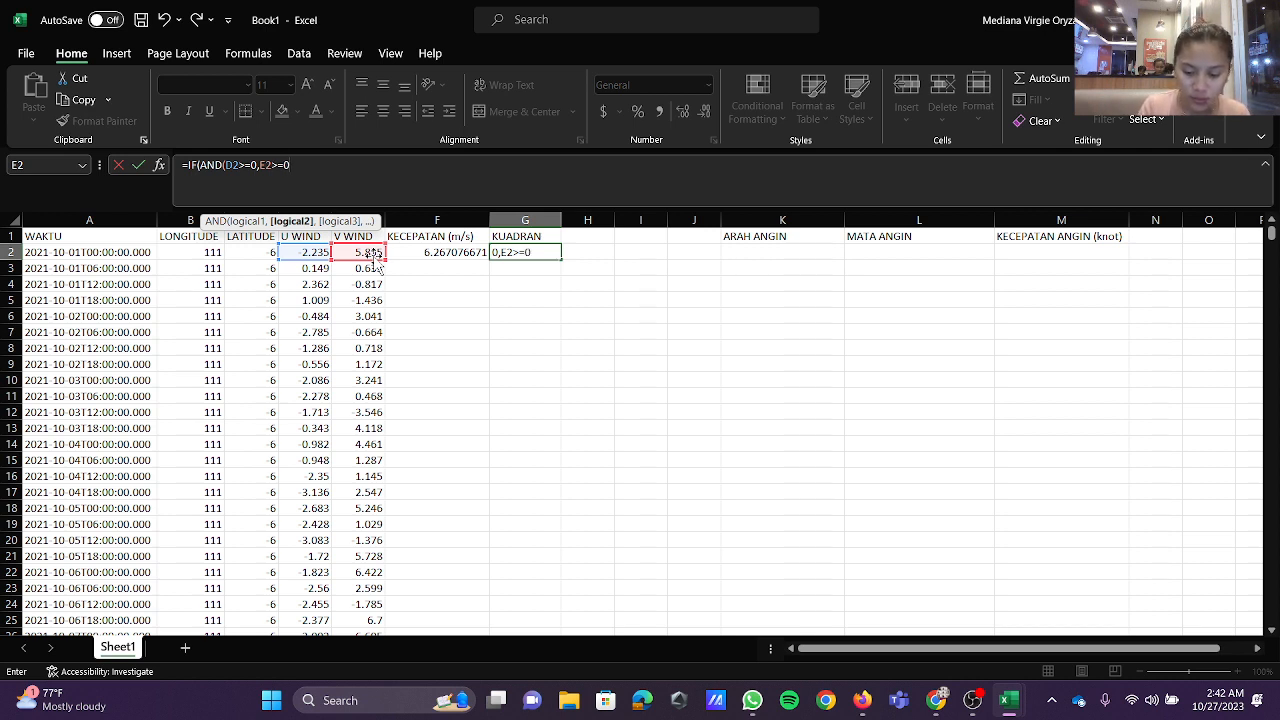
pyautogui.write('),')
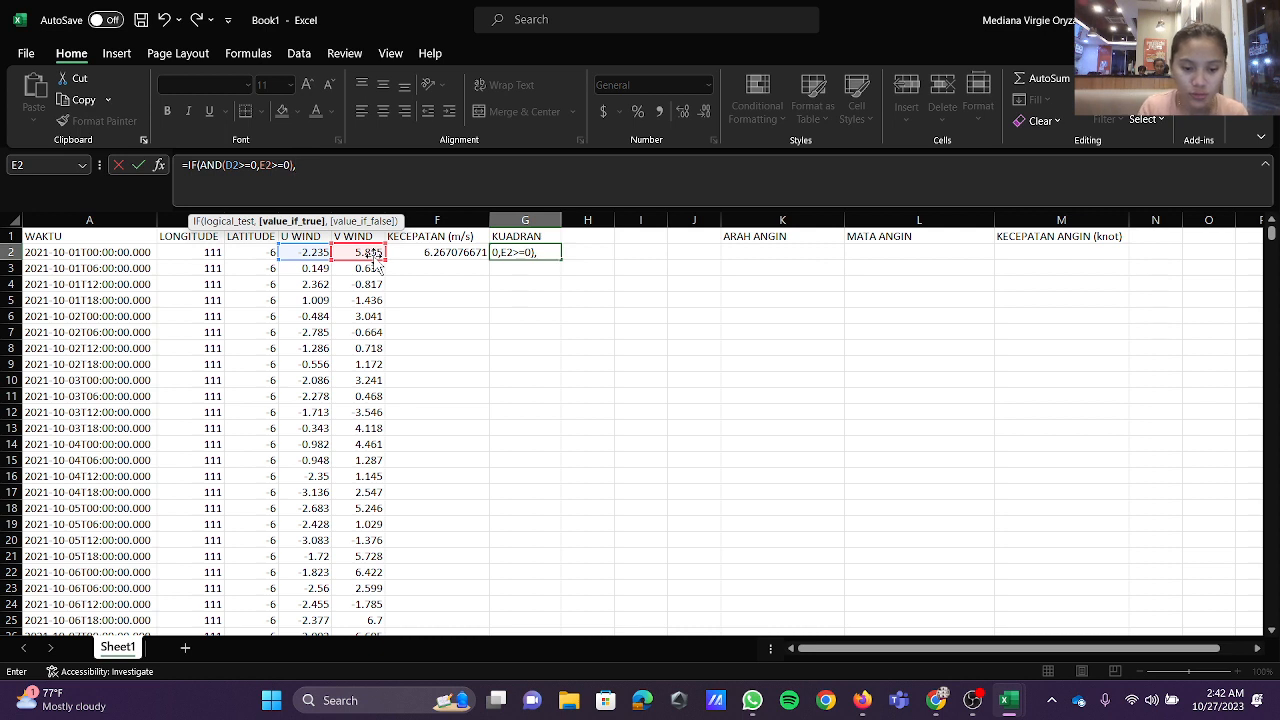
pyautogui.write('"K1')
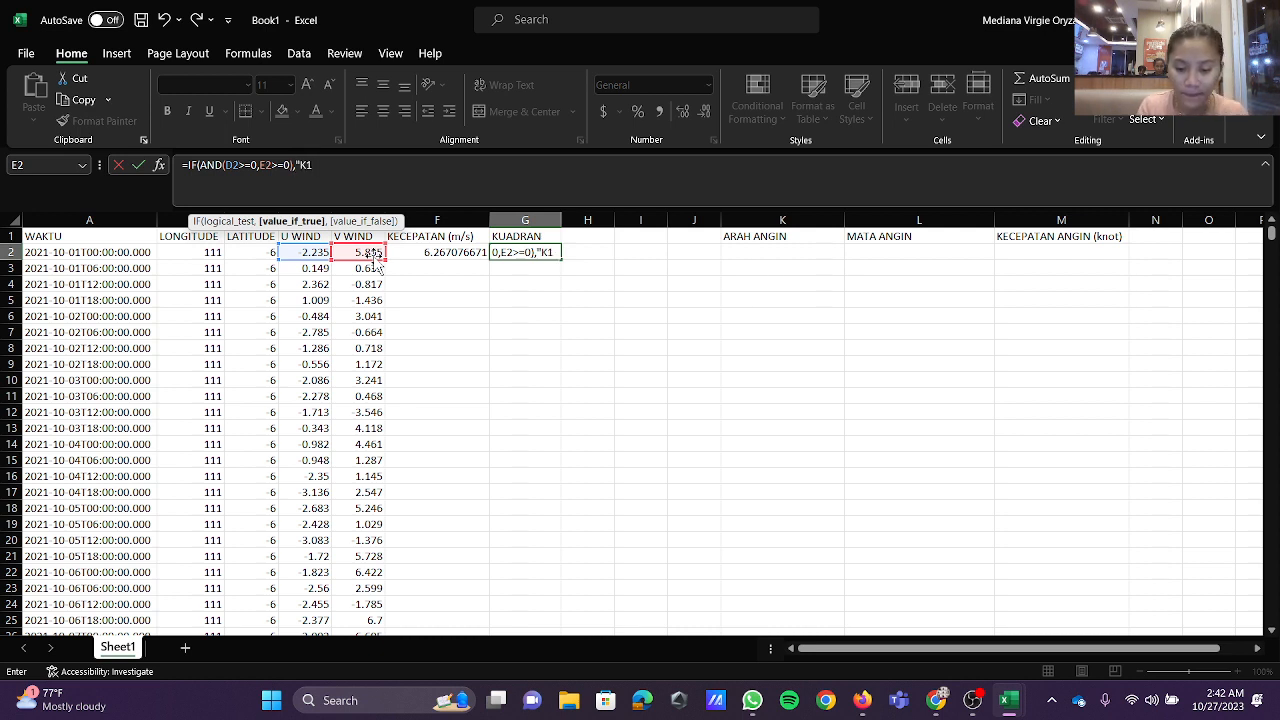
pyautogui.write('"')
pyautogui.write(',I')
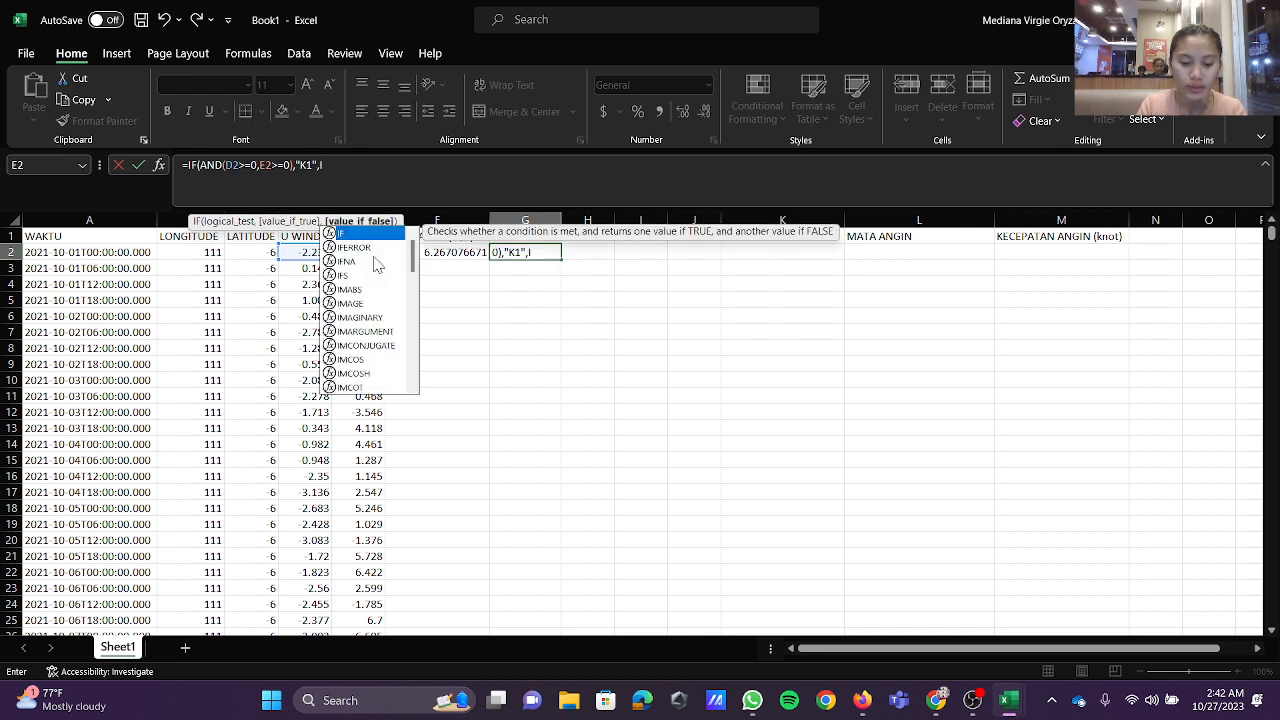
pyautogui.write('F(')
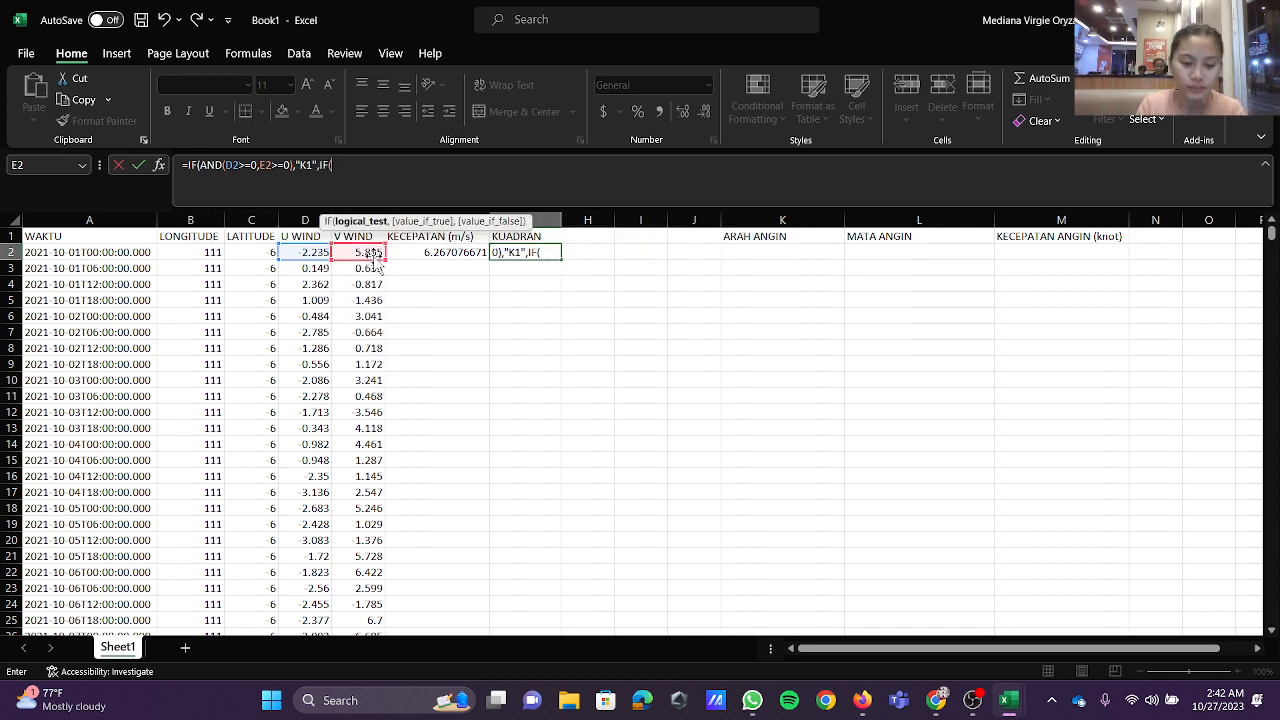
pyautogui.write('AND')
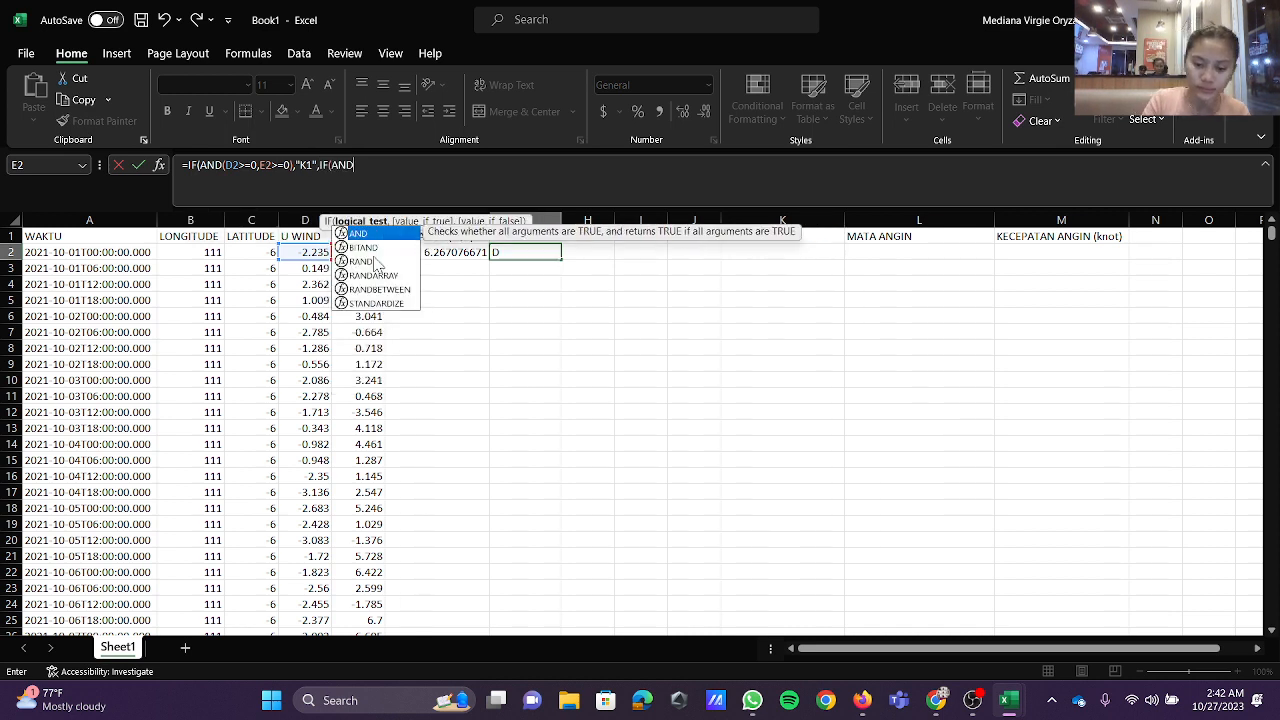
pyautogui.write('(D2')
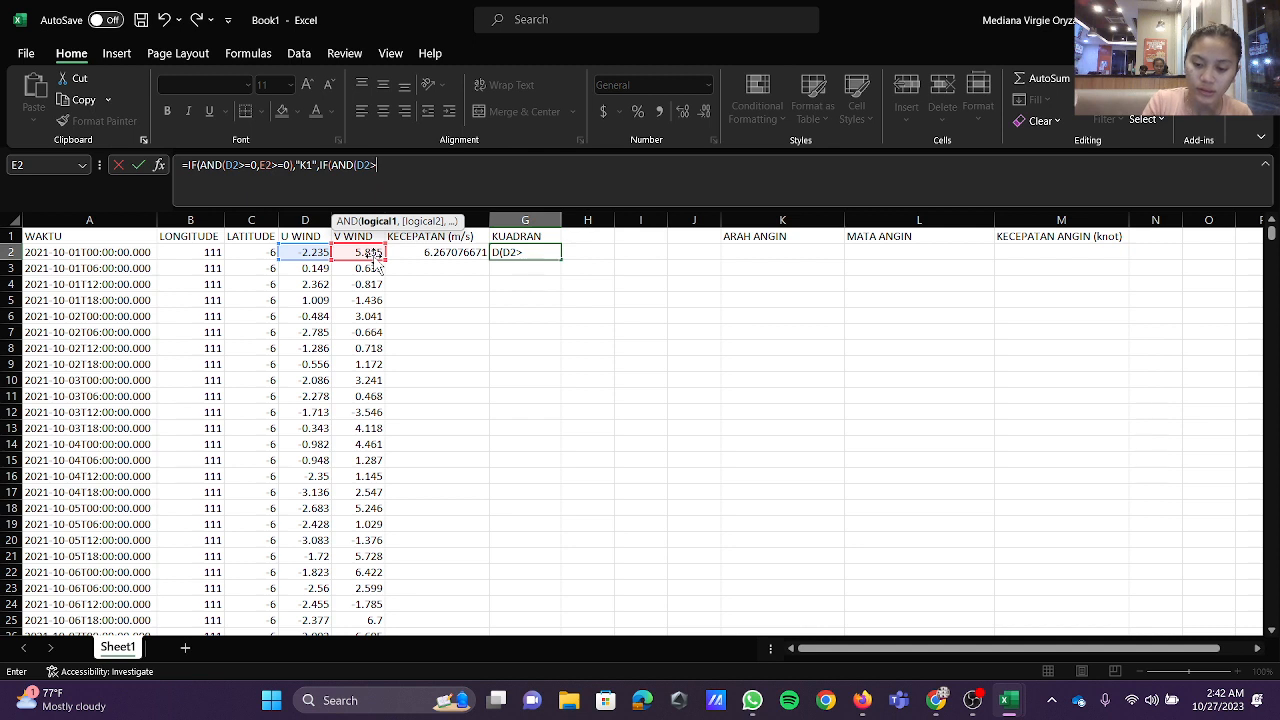
pyautogui.write('>=0')
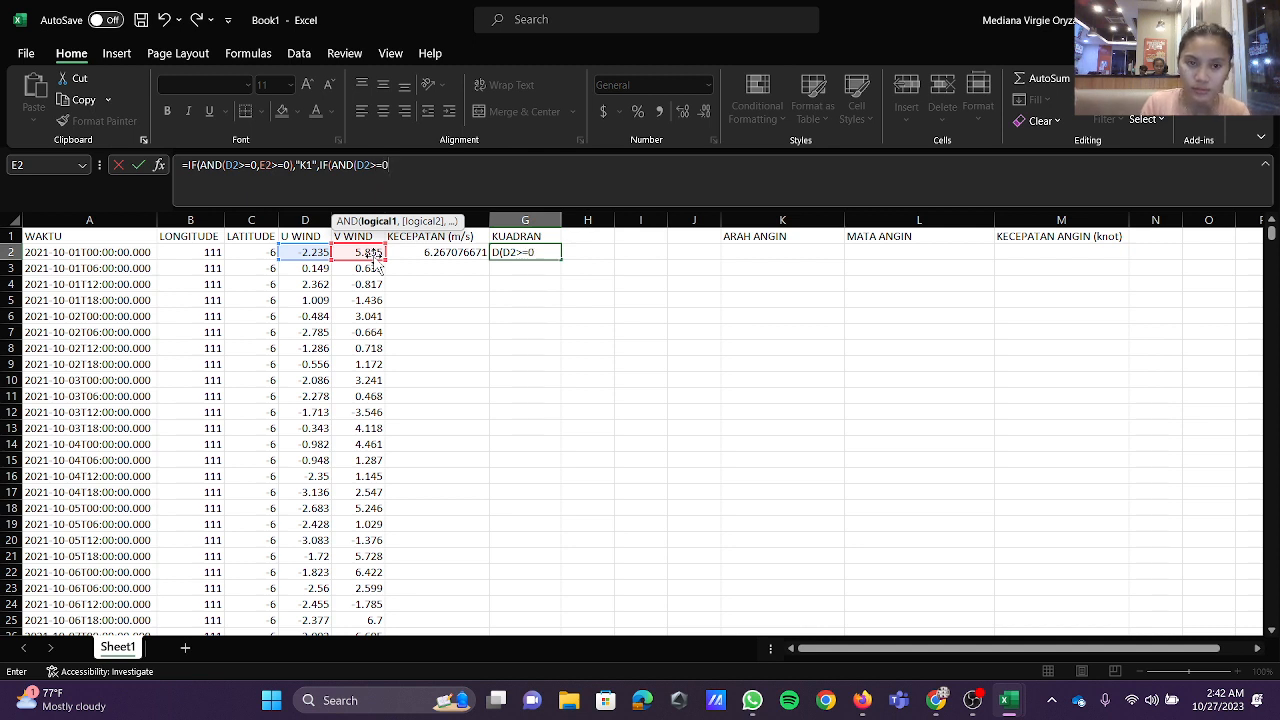
pyautogui.write(',')
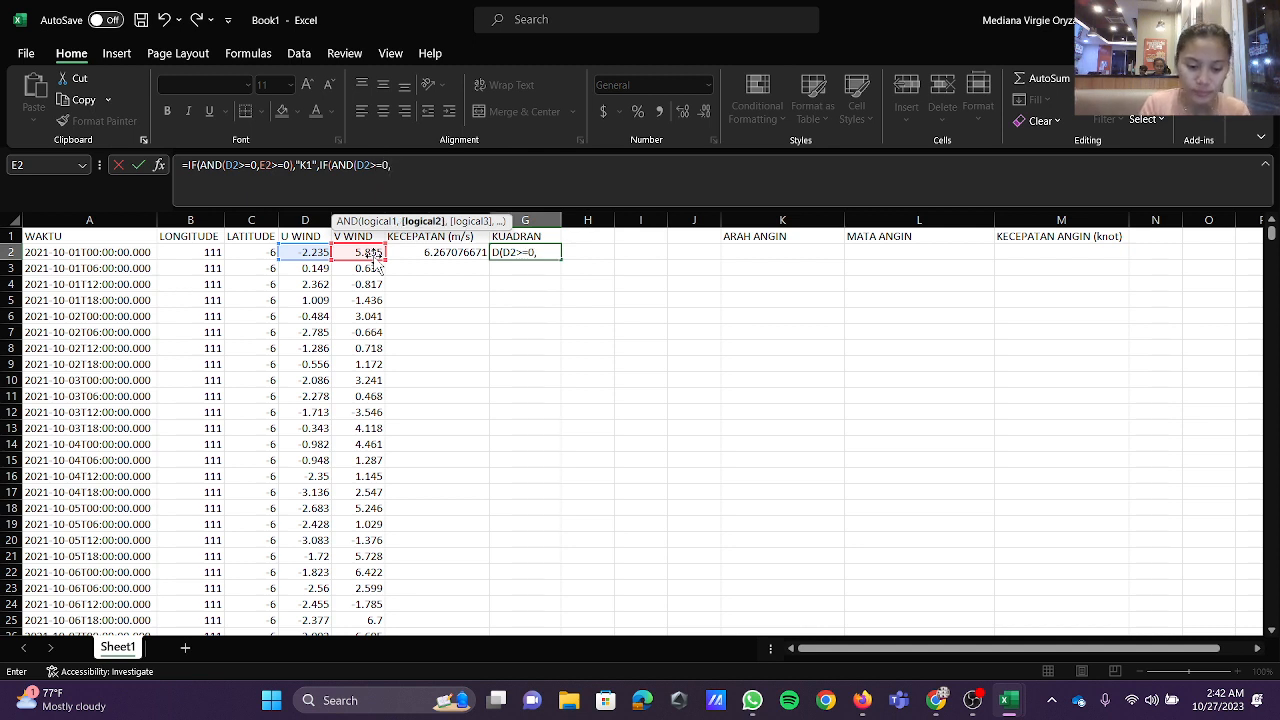
pyautogui.write('E')
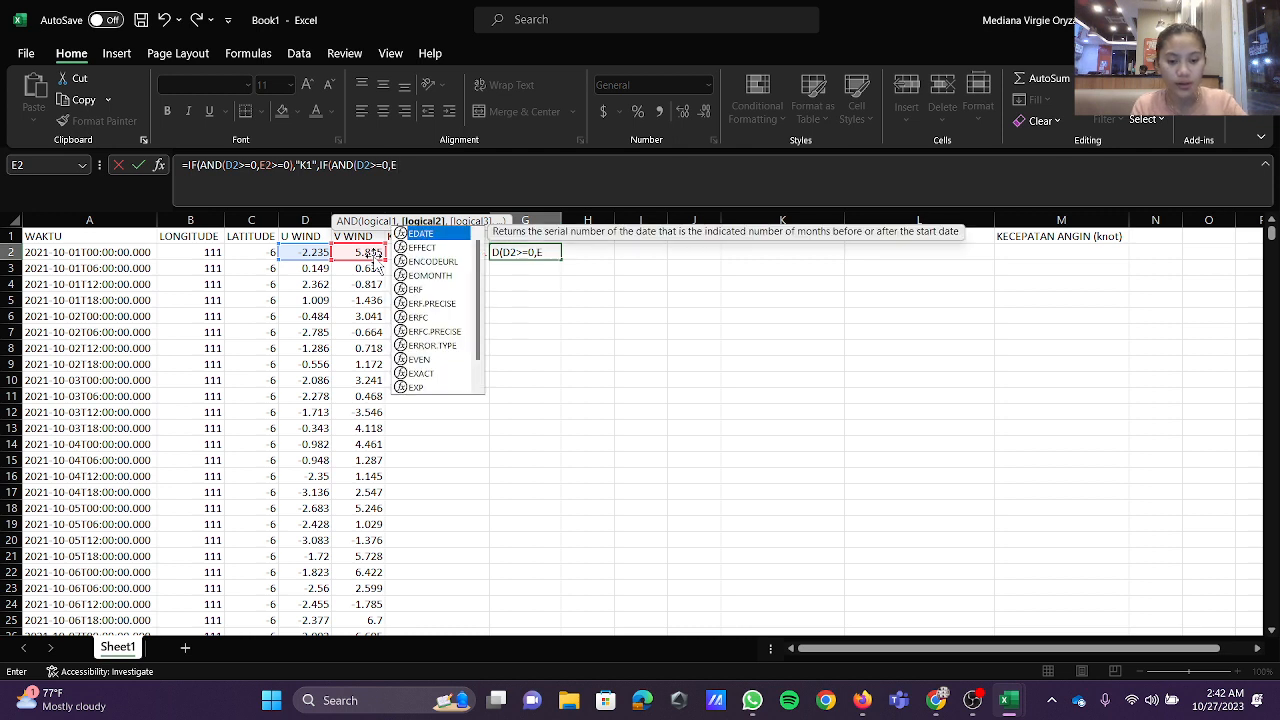
pyautogui.write('2')
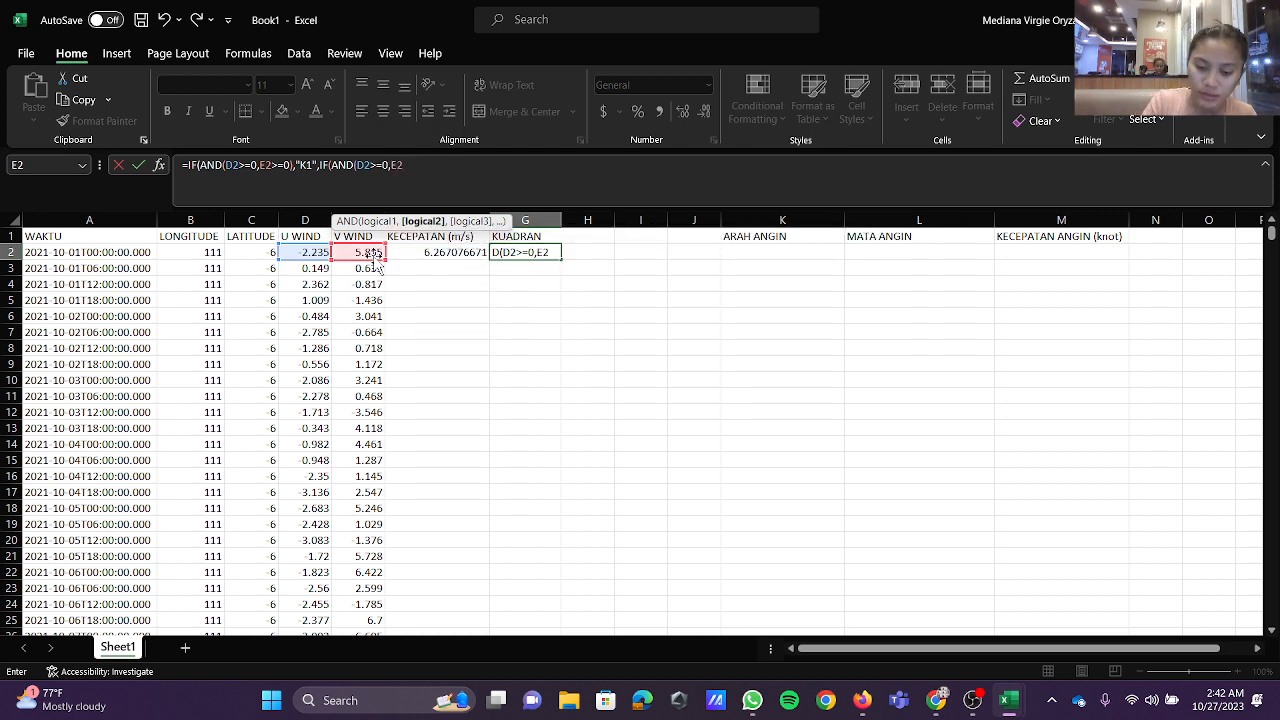
pyautogui.write('<0')
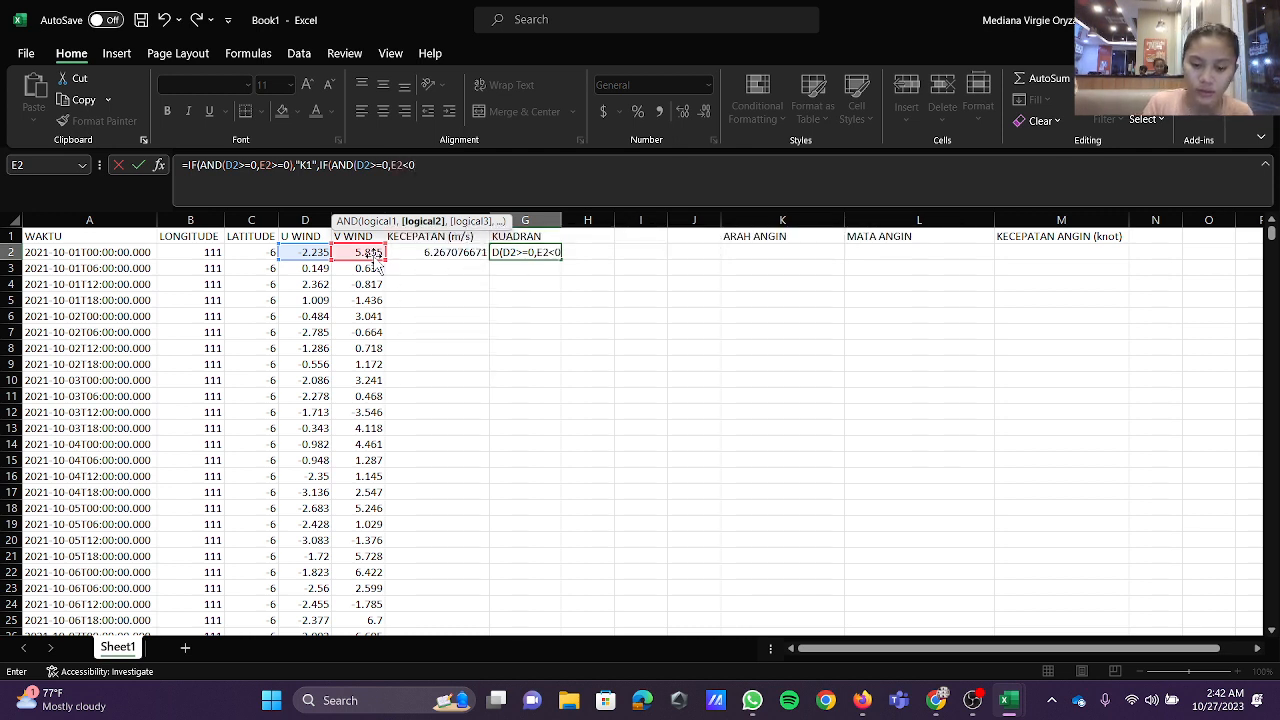
pyautogui.write(')')
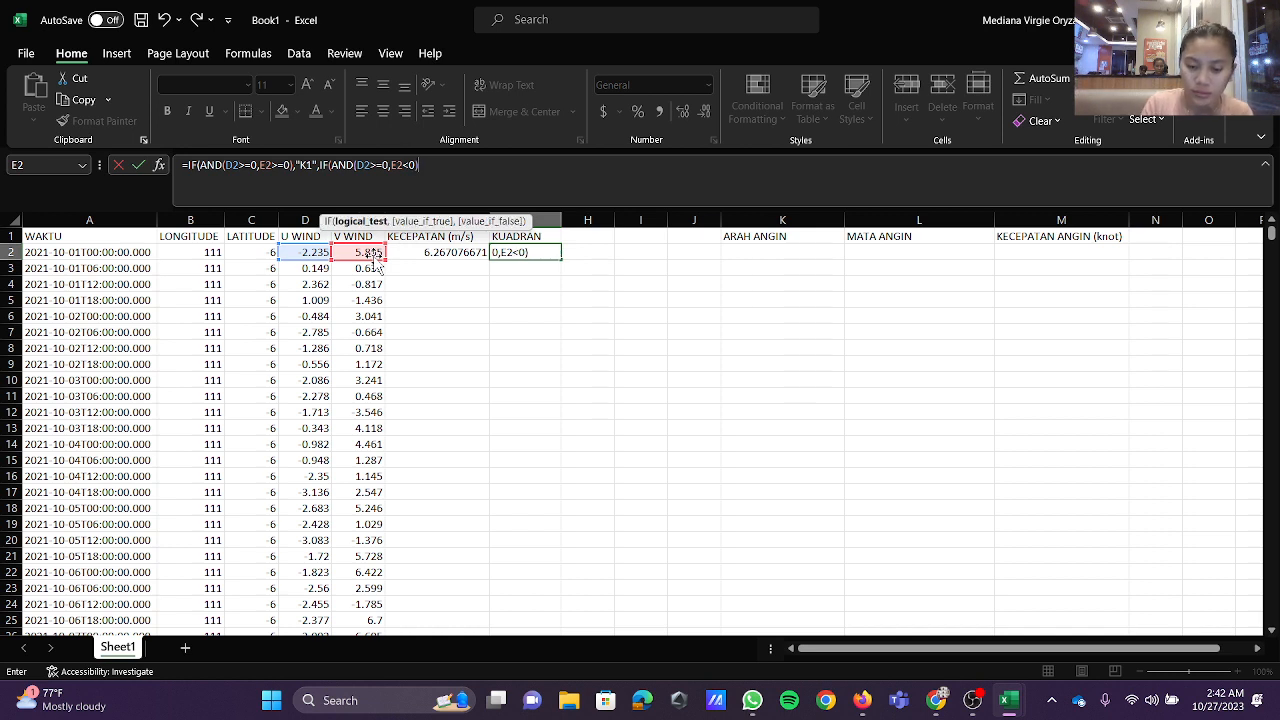
pyautogui.write(',')
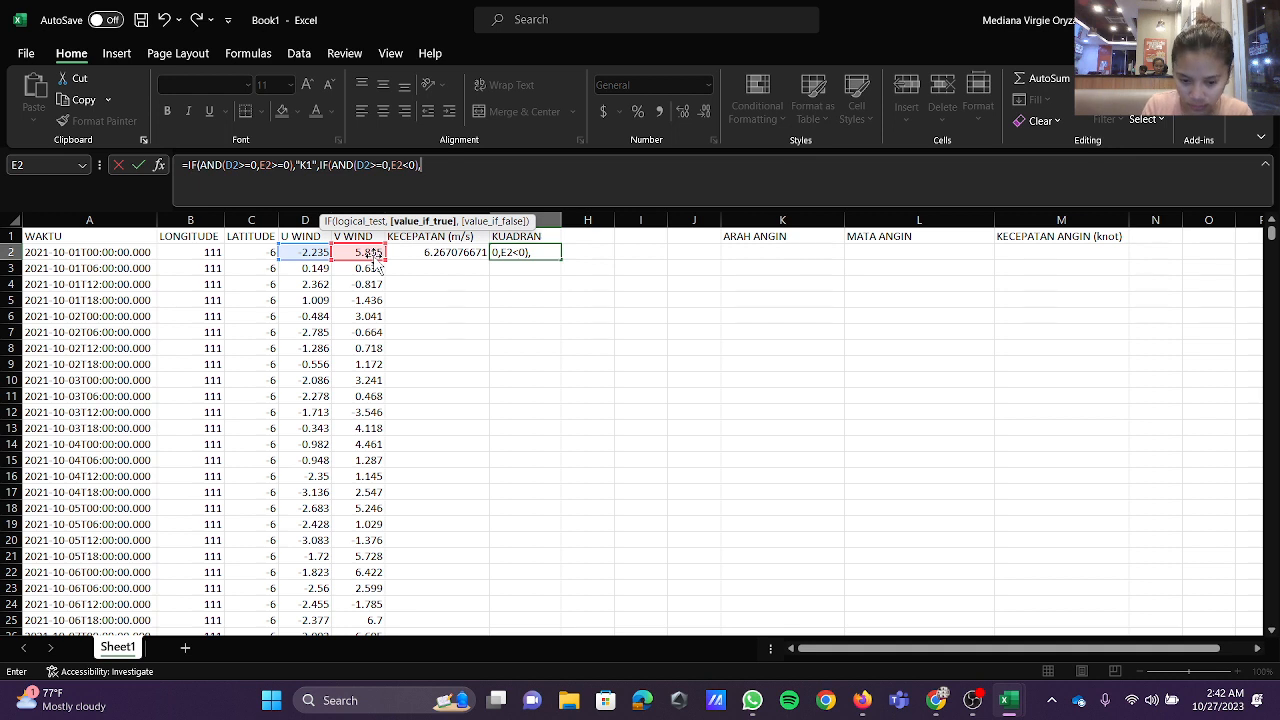
pyautogui.write('"')
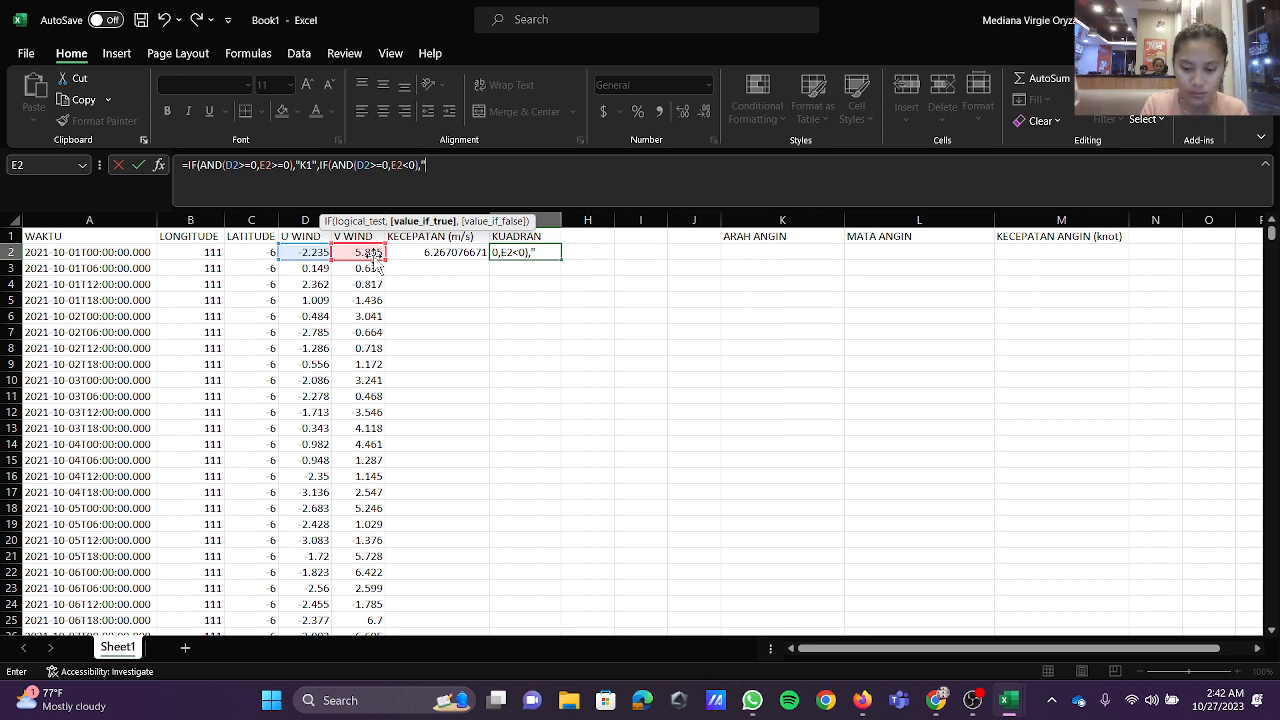
pyautogui.write('K2"')
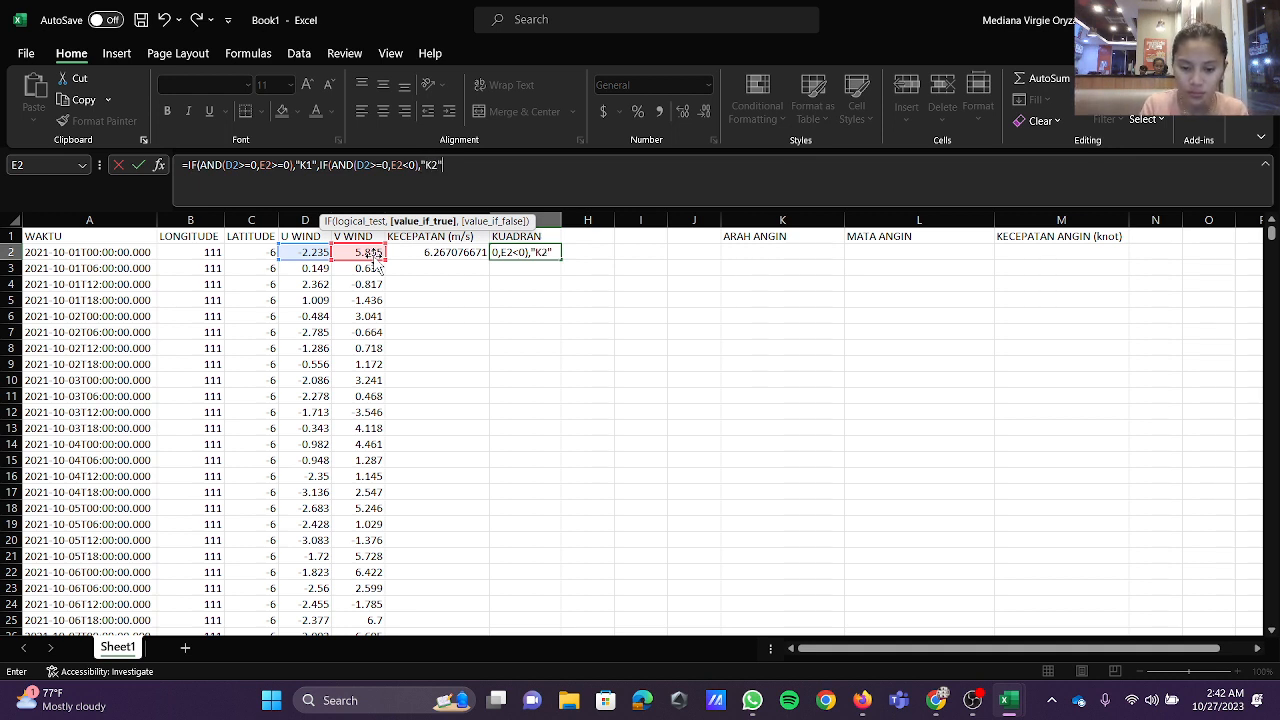
pyautogui.write(',IF')
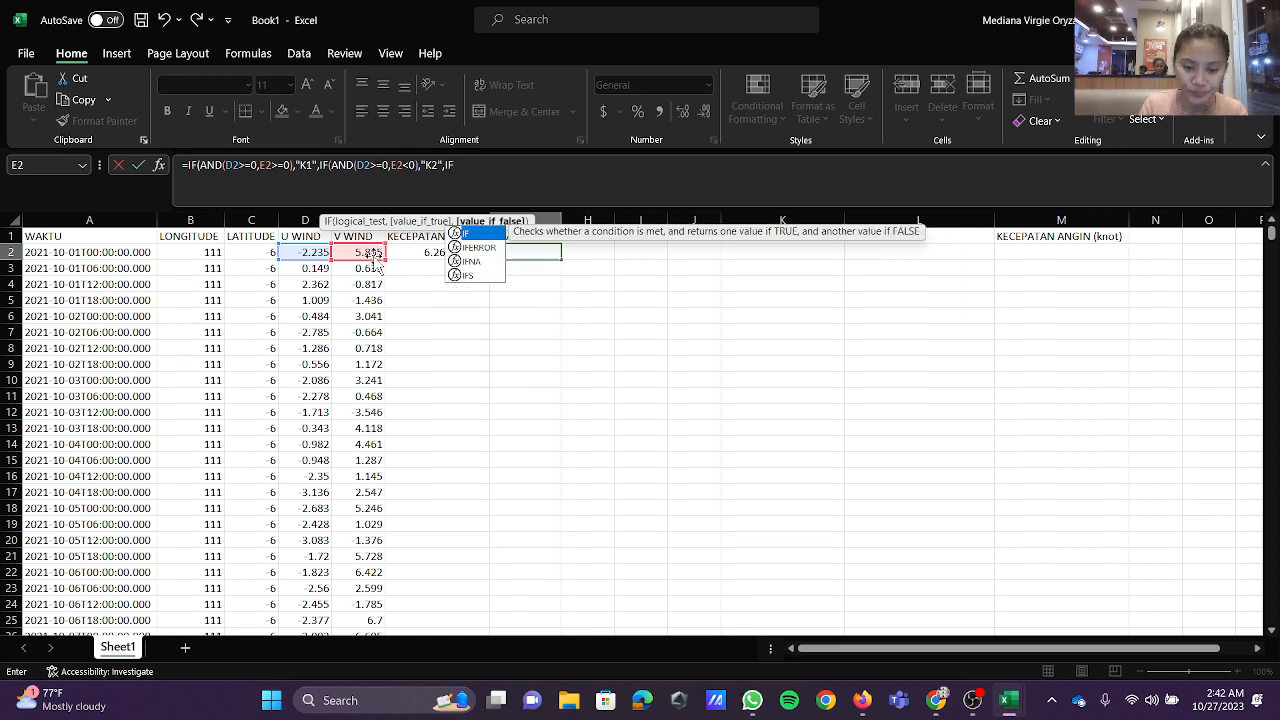
pyautogui.write('(')
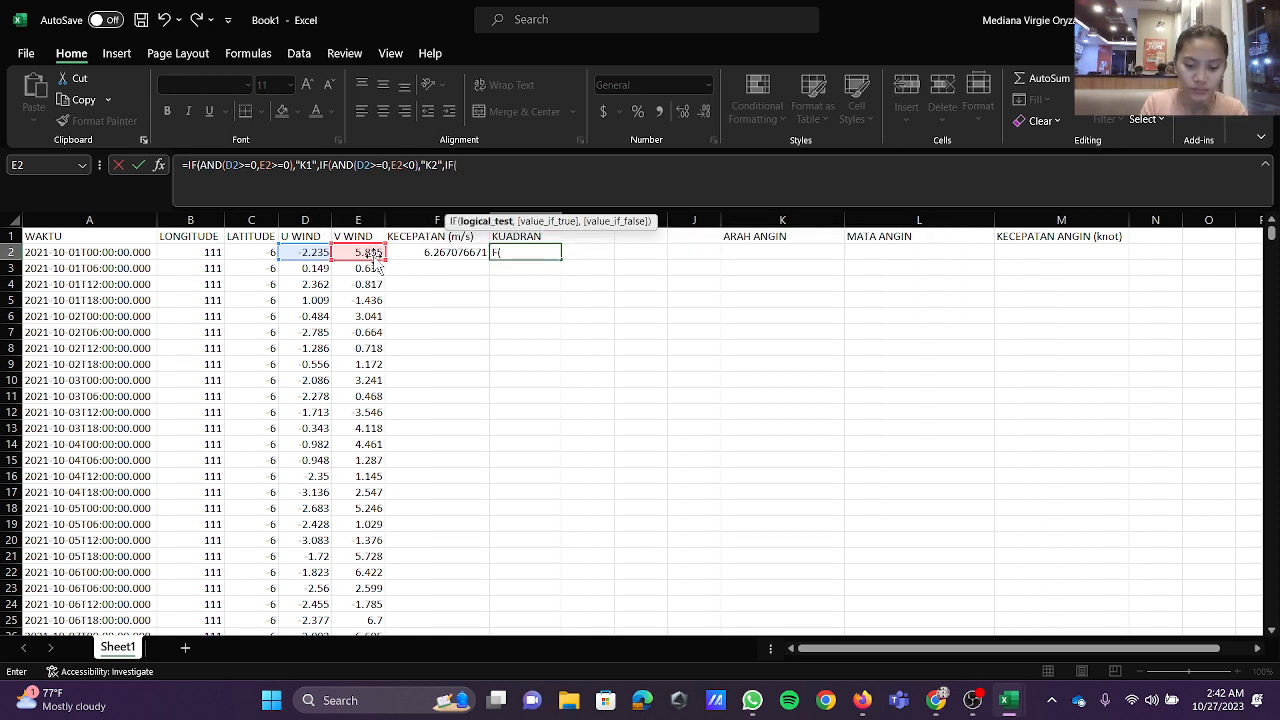
pyautogui.write('AND')
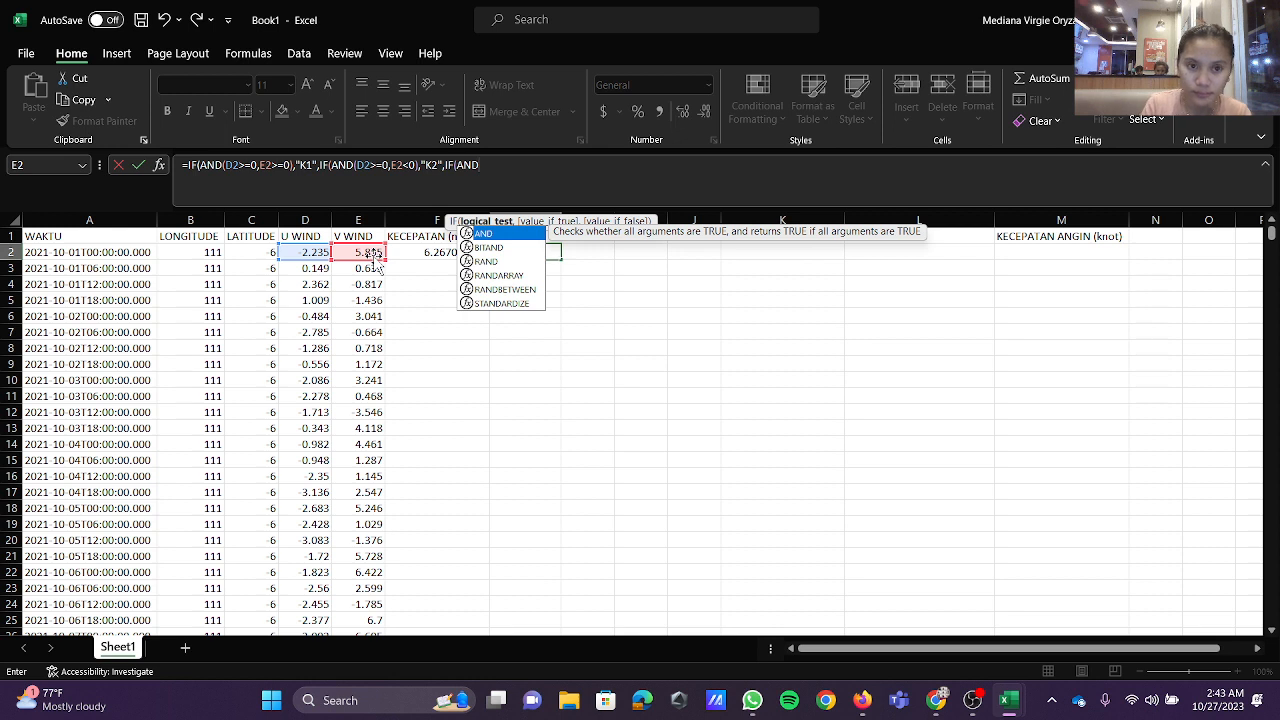
# Step: Nest a third test, IF(AND(D2<0,E2<0)), returning "K3" in the KUADRAN formula in G2
pyautogui.write('(D2')
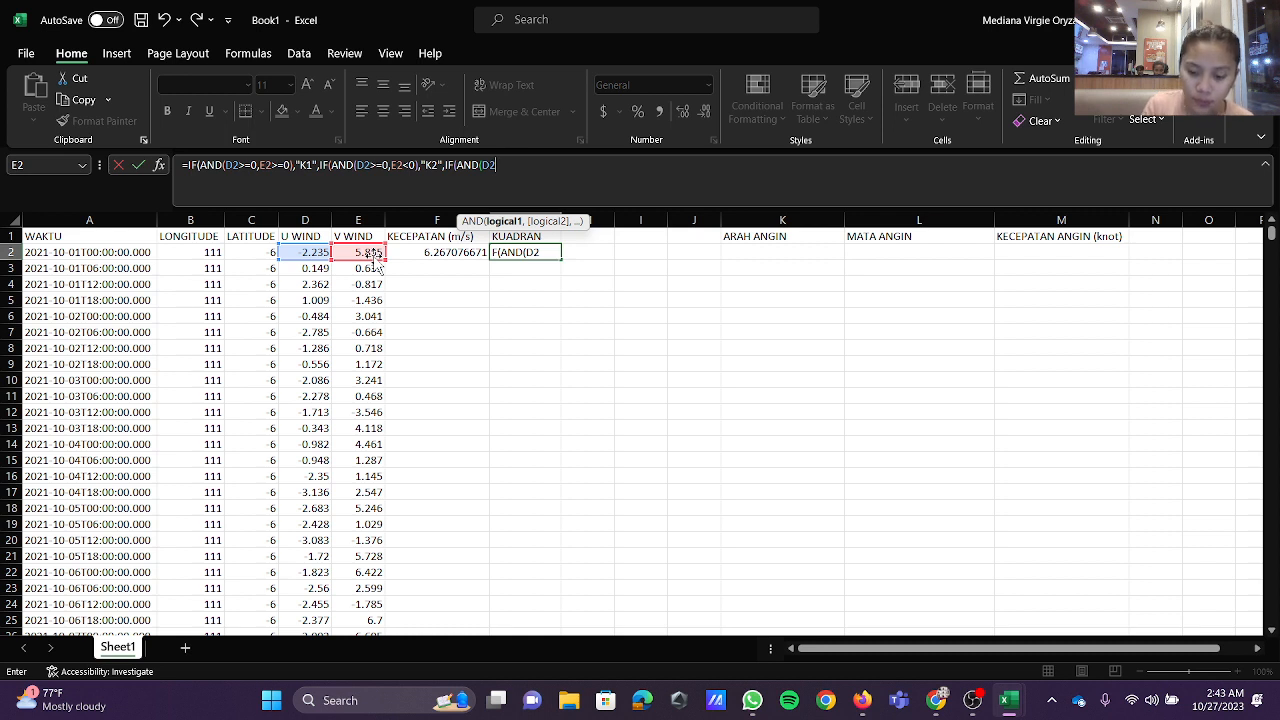
pyautogui.write('<0')
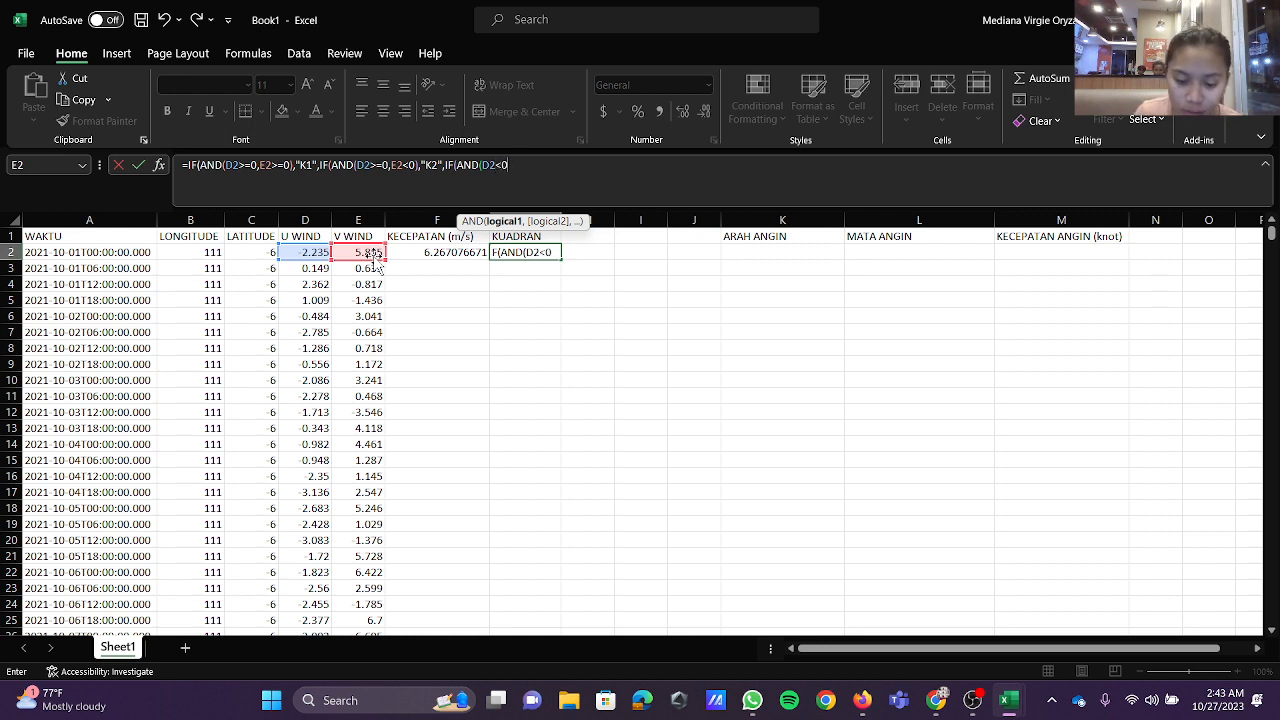
pyautogui.write(',E2')
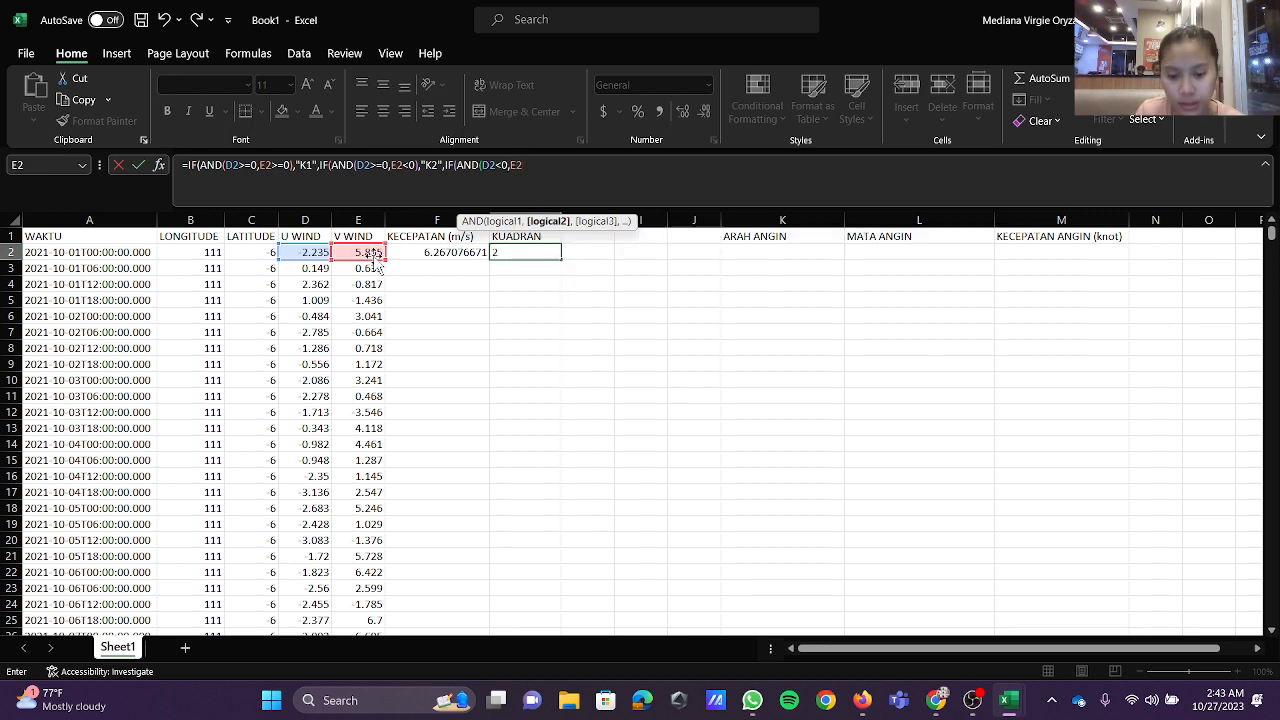
pyautogui.write('<')
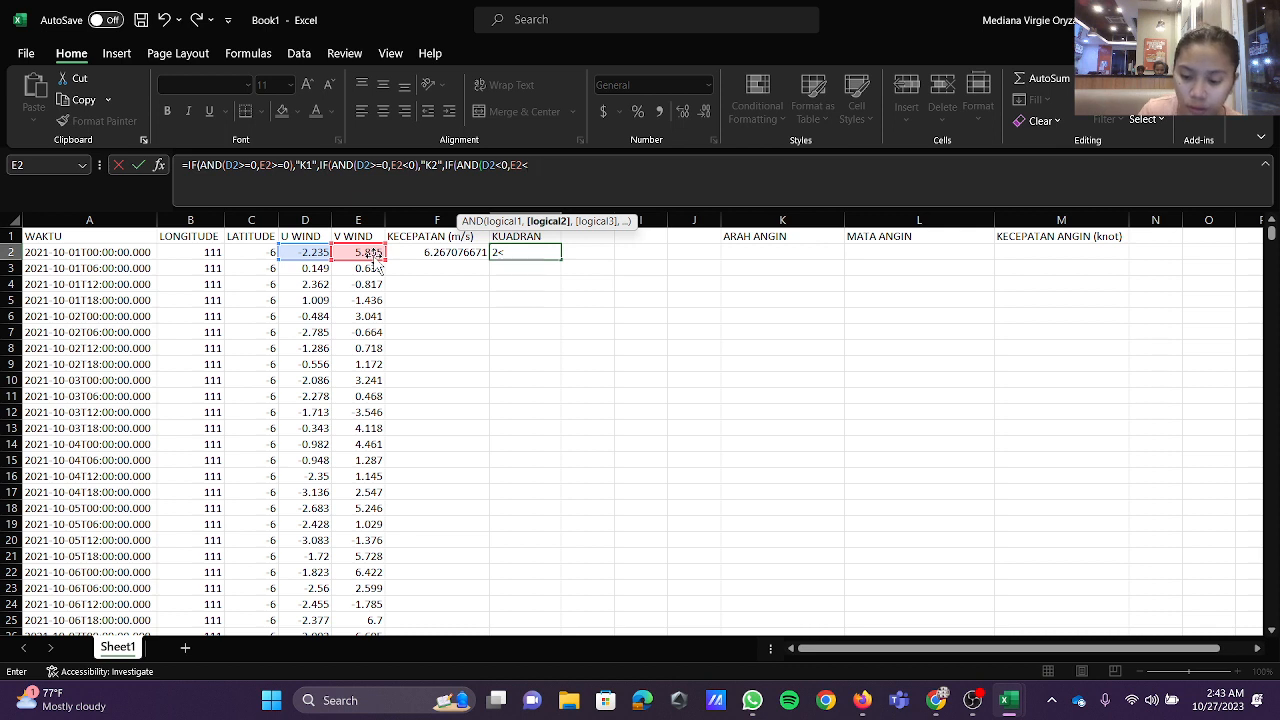
pyautogui.write('0),')
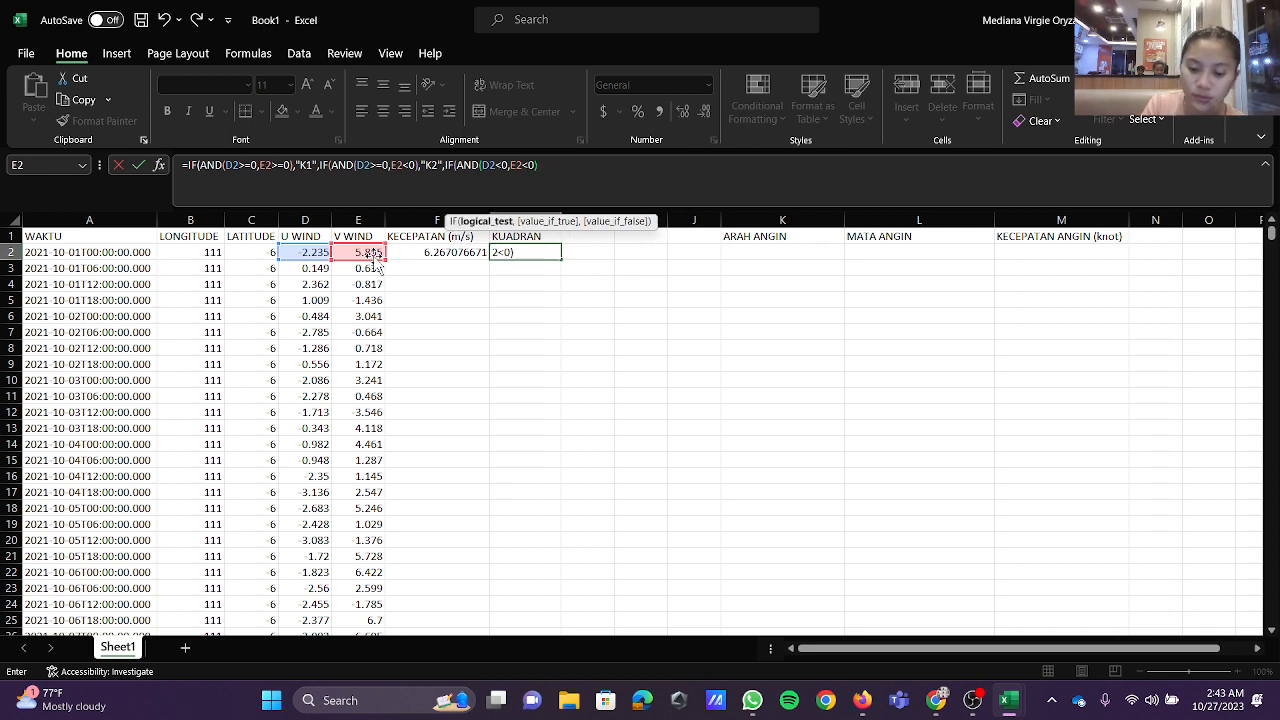
pyautogui.write('"K3"')
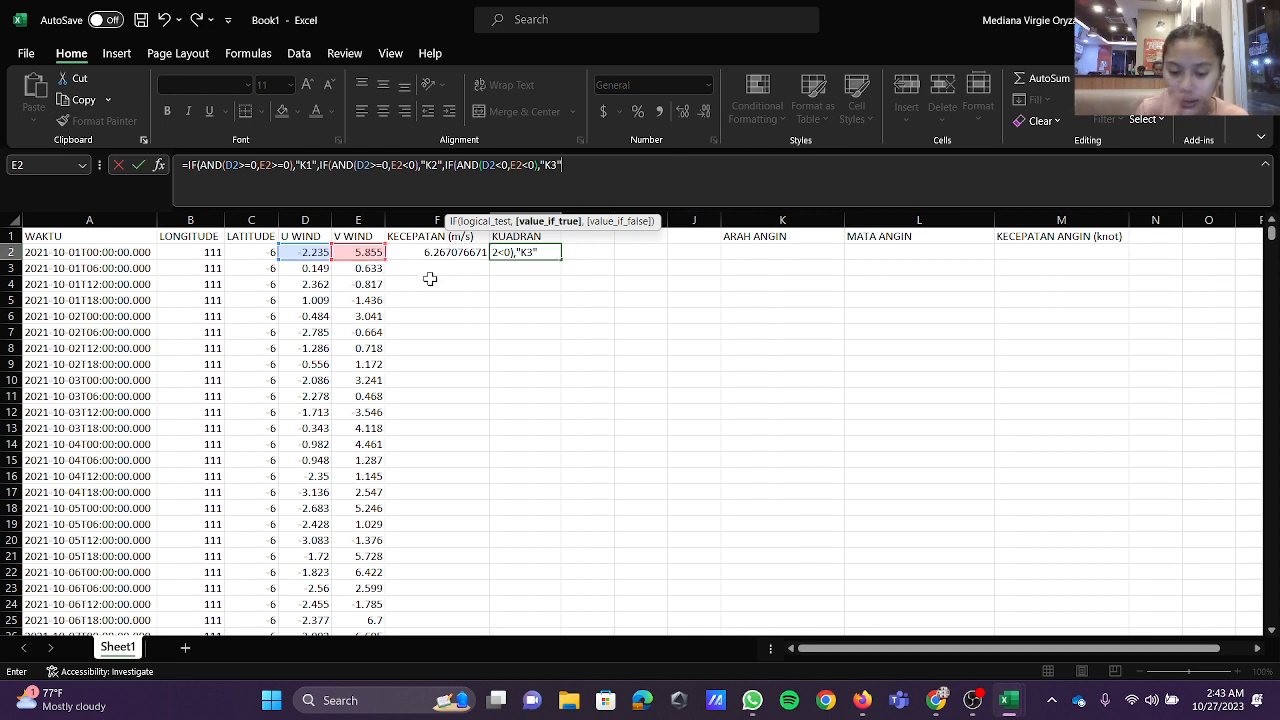
pyautogui.write(',')
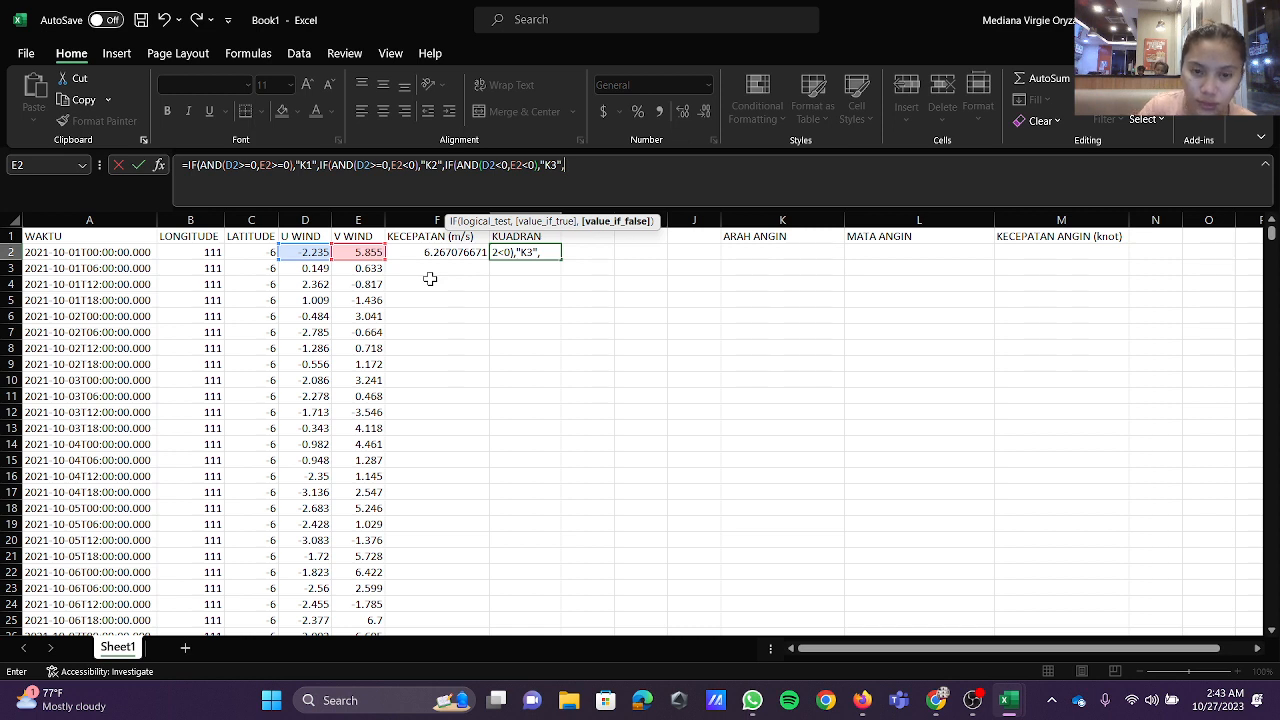
pyautogui.write('IF')
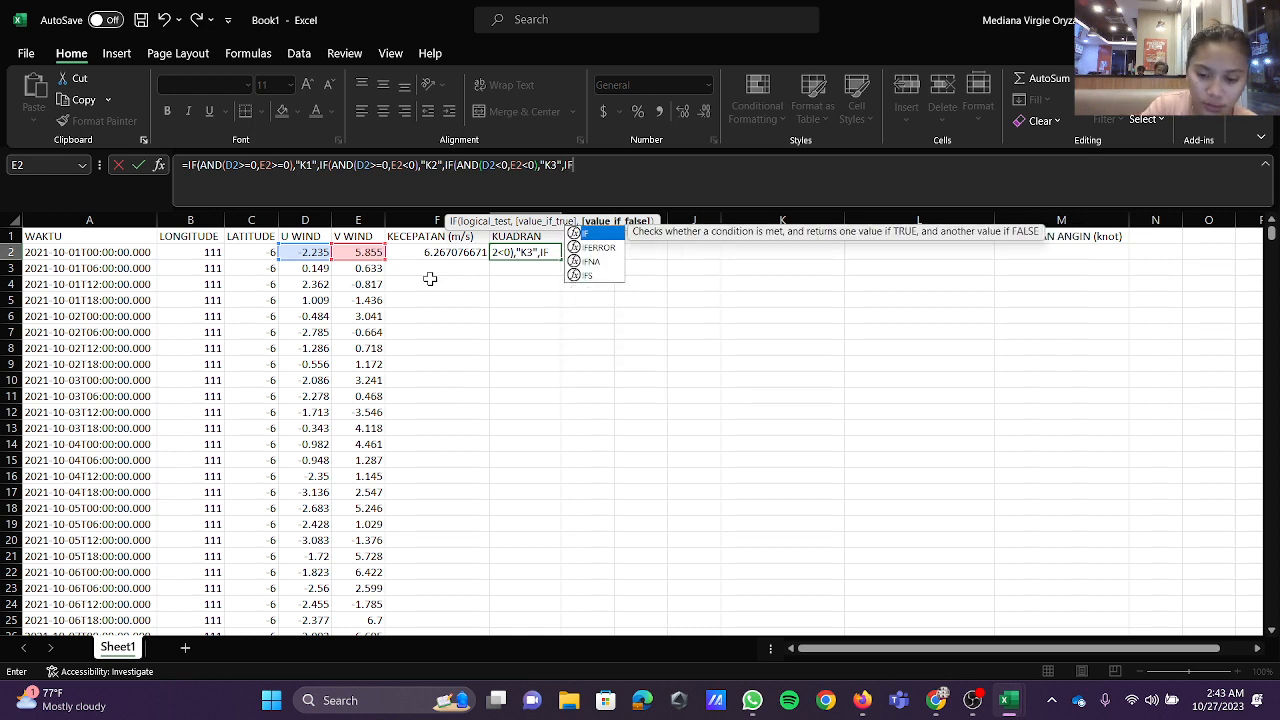
pyautogui.write('(')
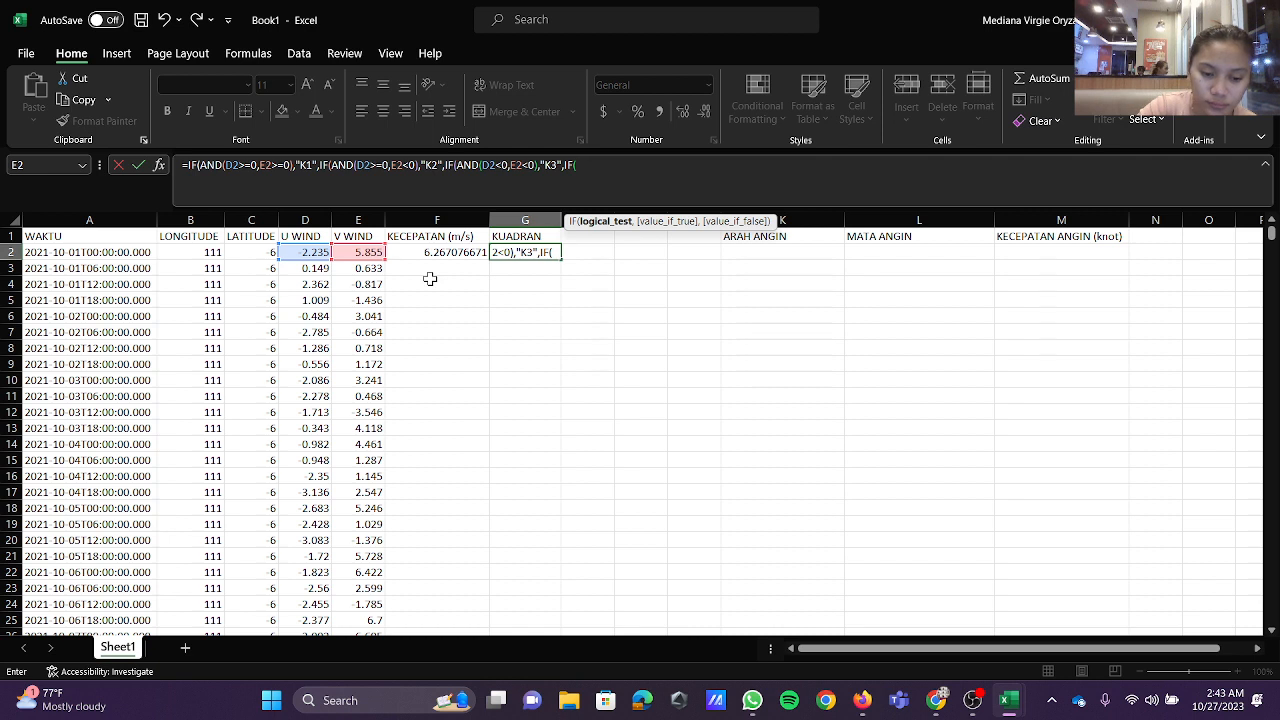
pyautogui.write('AND(')
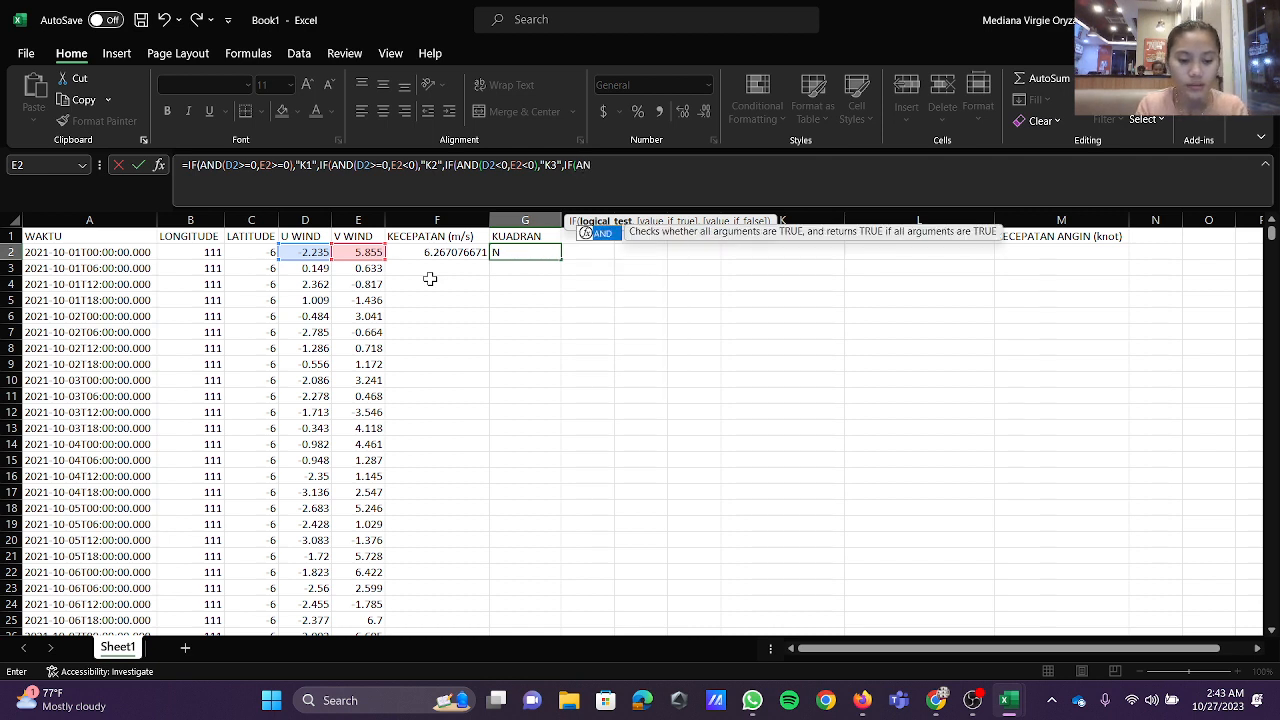
pyautogui.write('D2')
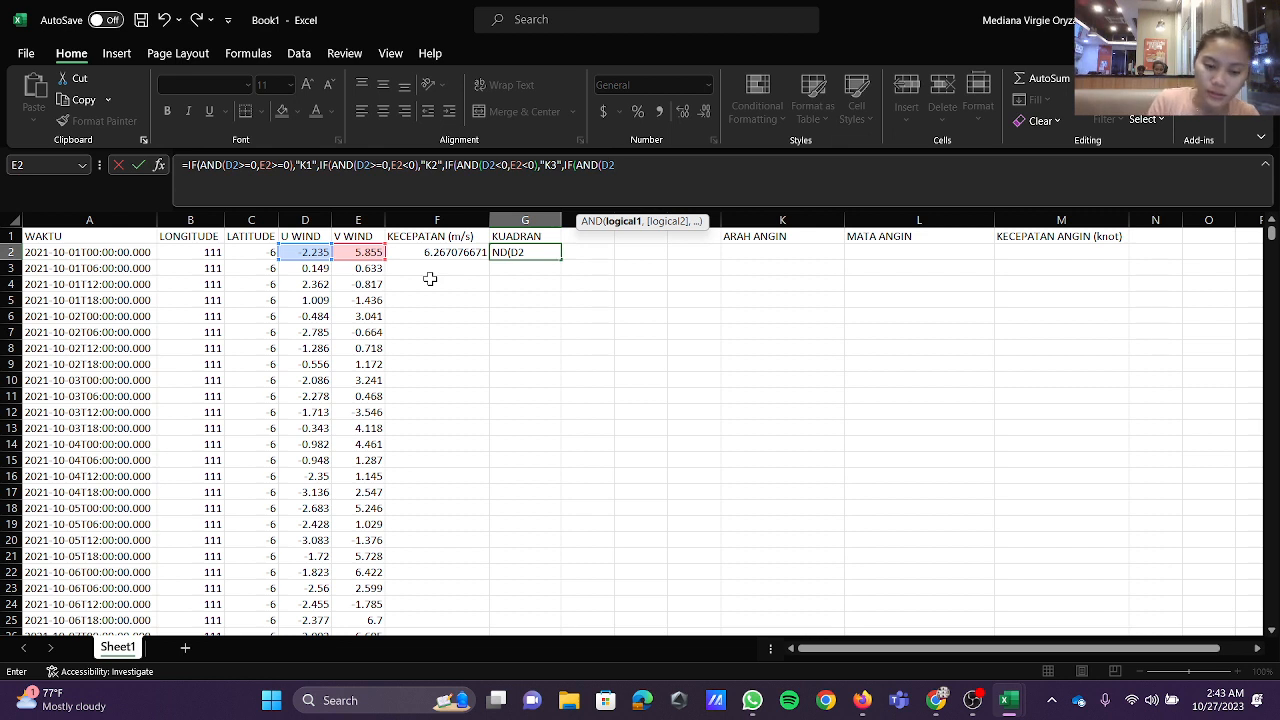
pyautogui.write(',E')
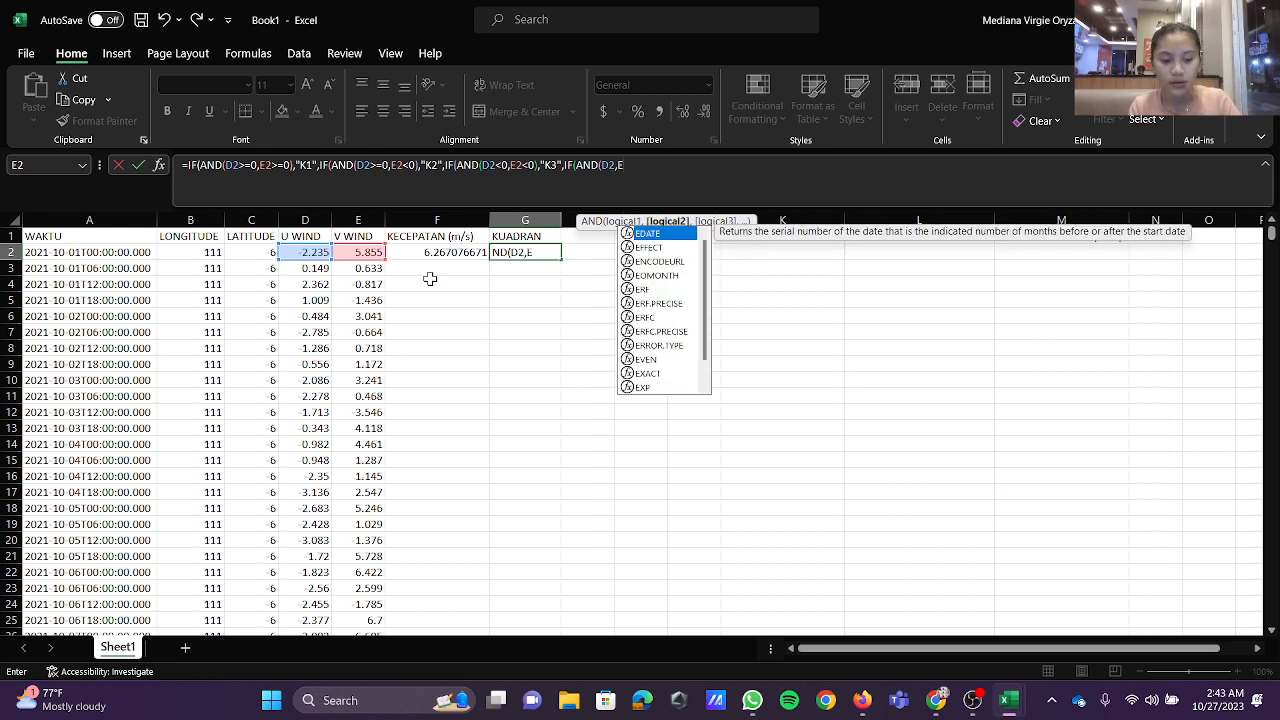
pyautogui.write('2')
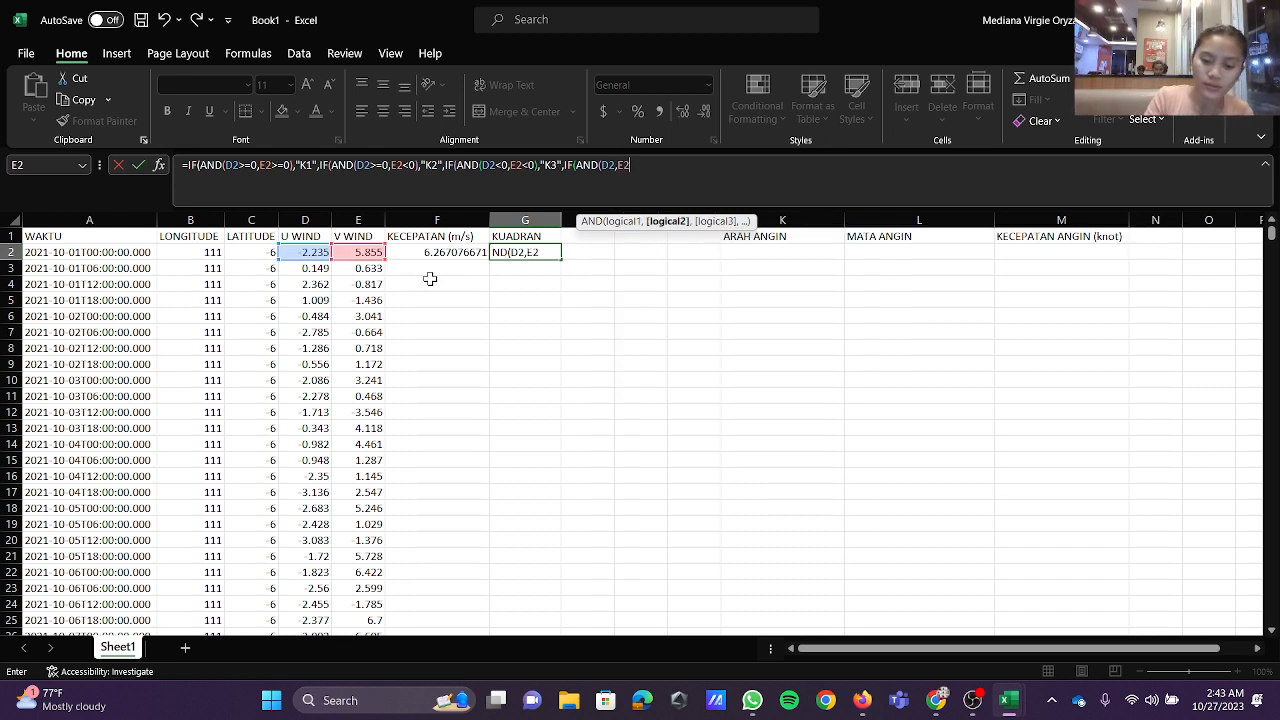
pyautogui.write('>=0')
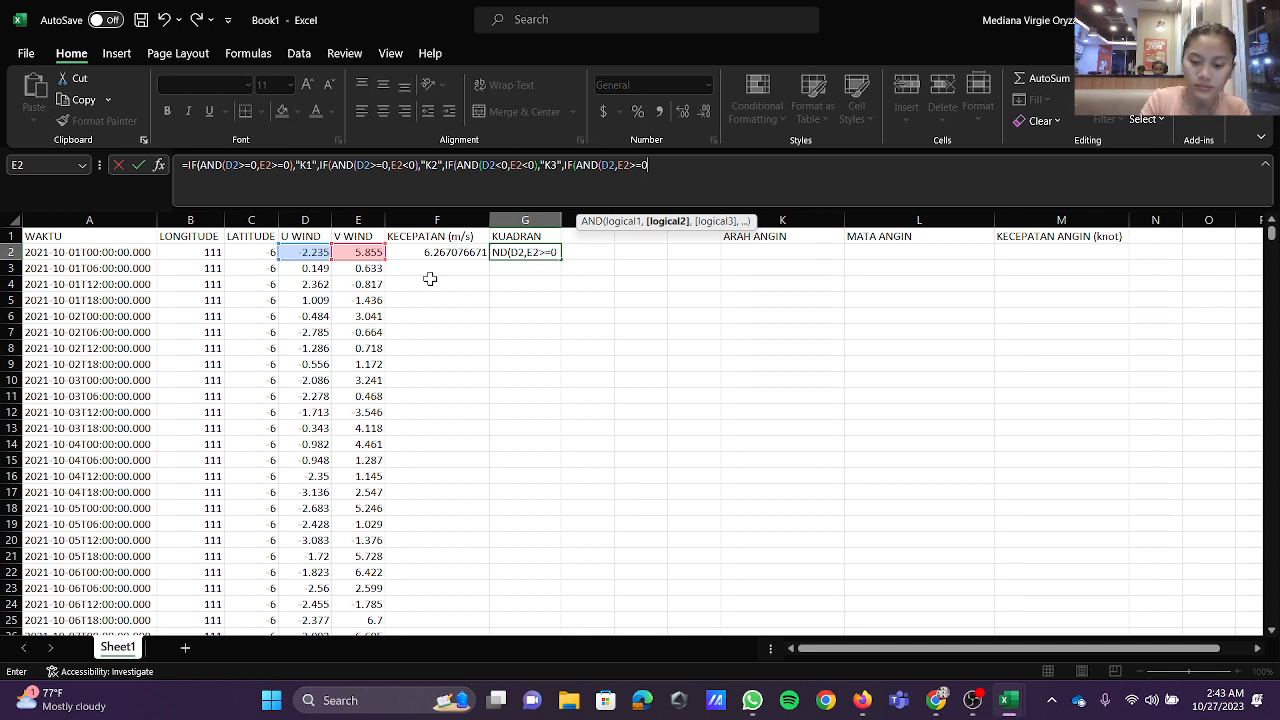
pyautogui.write('),"K4')
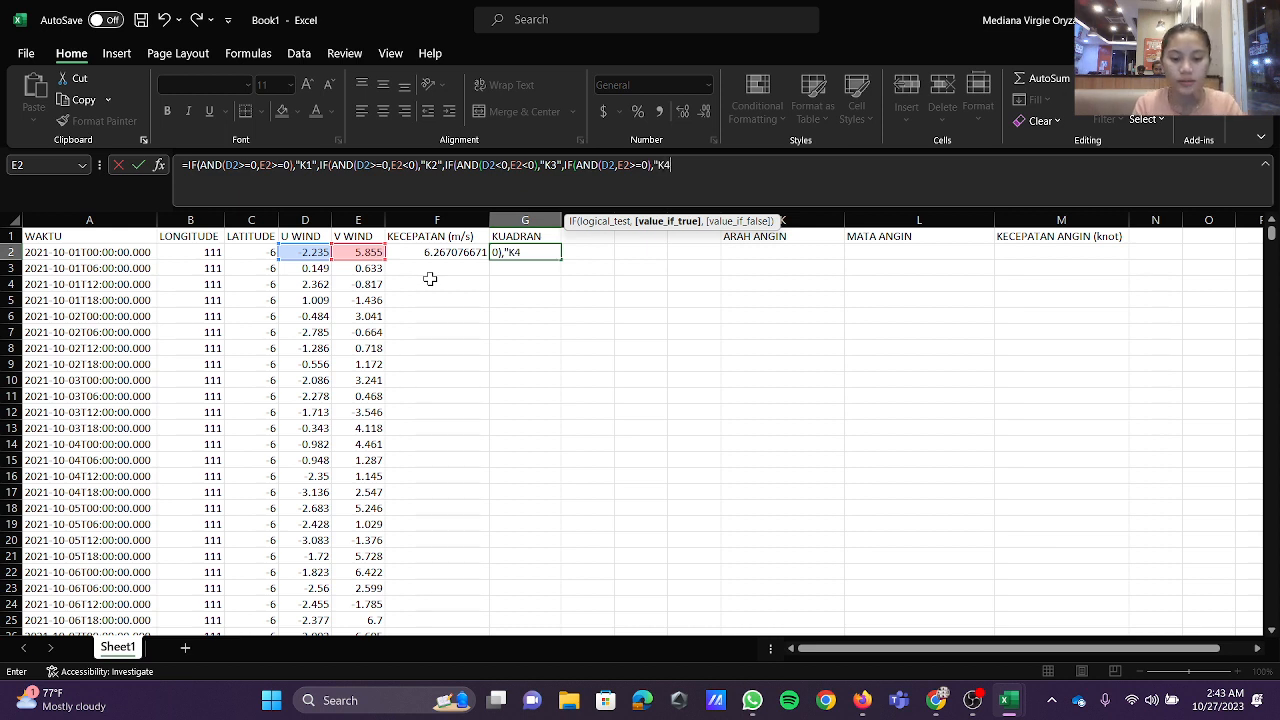
pyautogui.write('"')
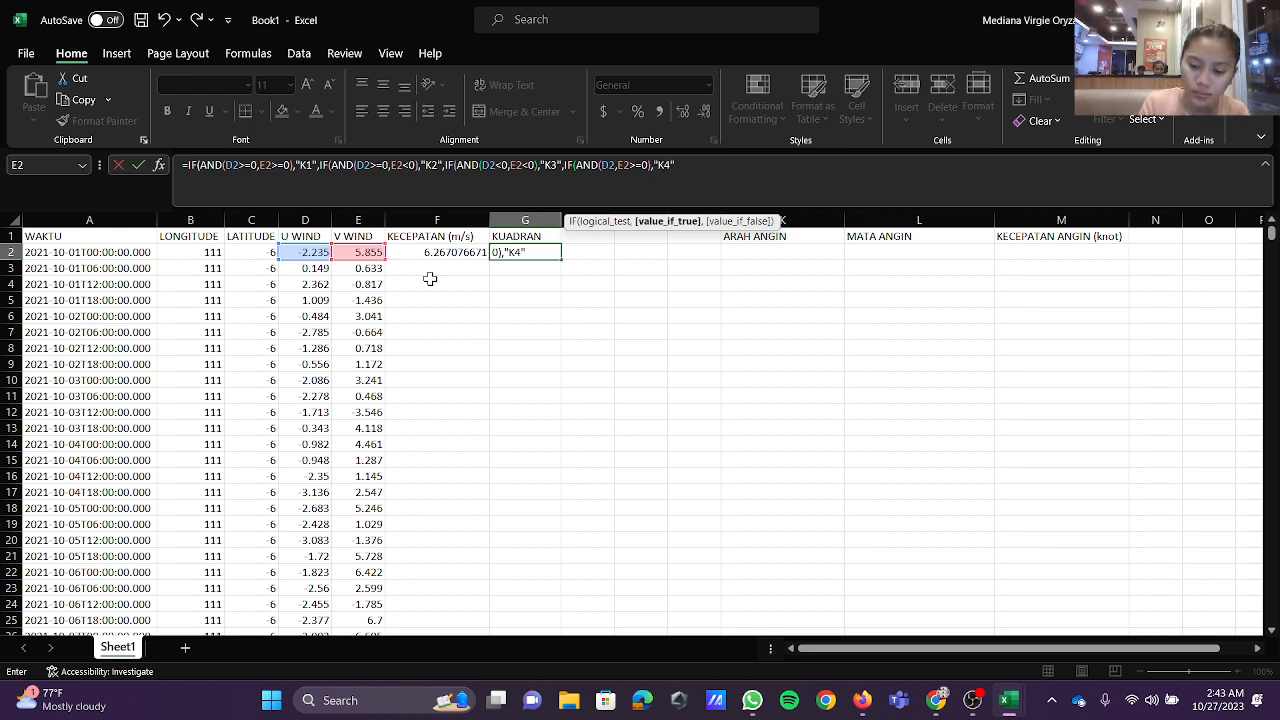
pyautogui.write('))))')
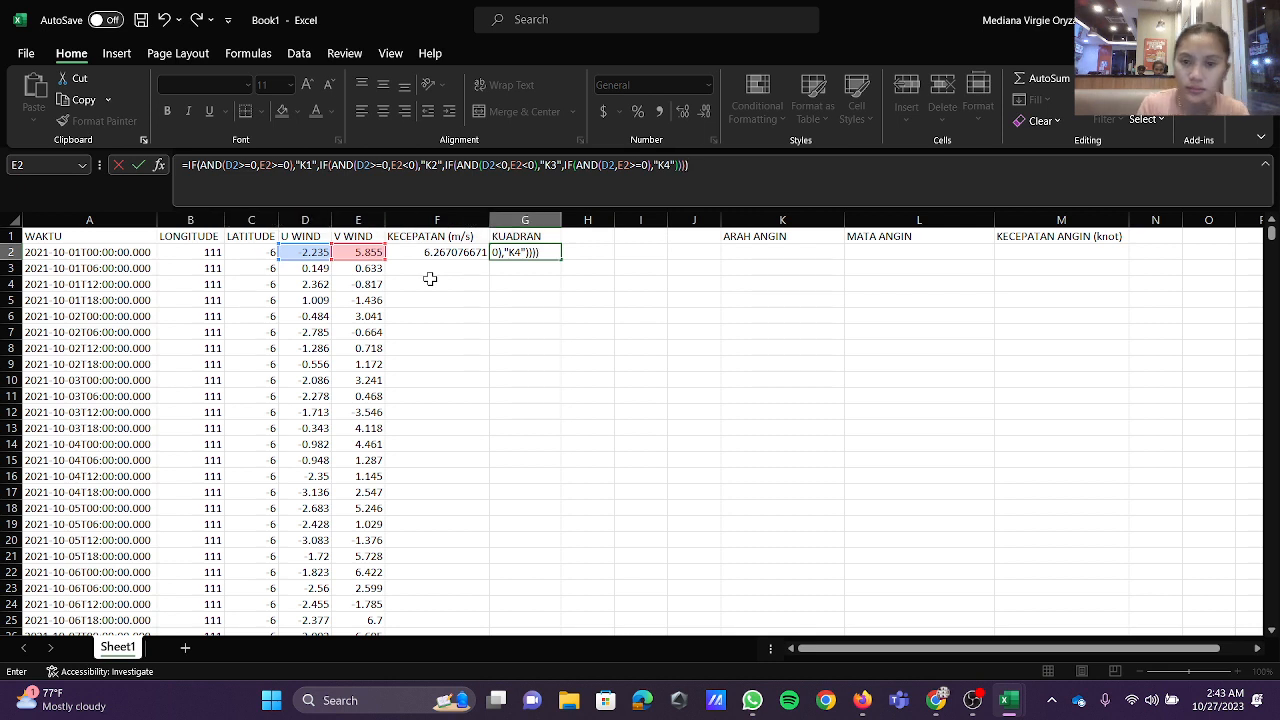
# Step: Complete the G2 KUADRAN formula with a final nested IF(AND(D2,E2>=0),"K4") test, close all four IF functions and enter it
pyautogui.press('Return')
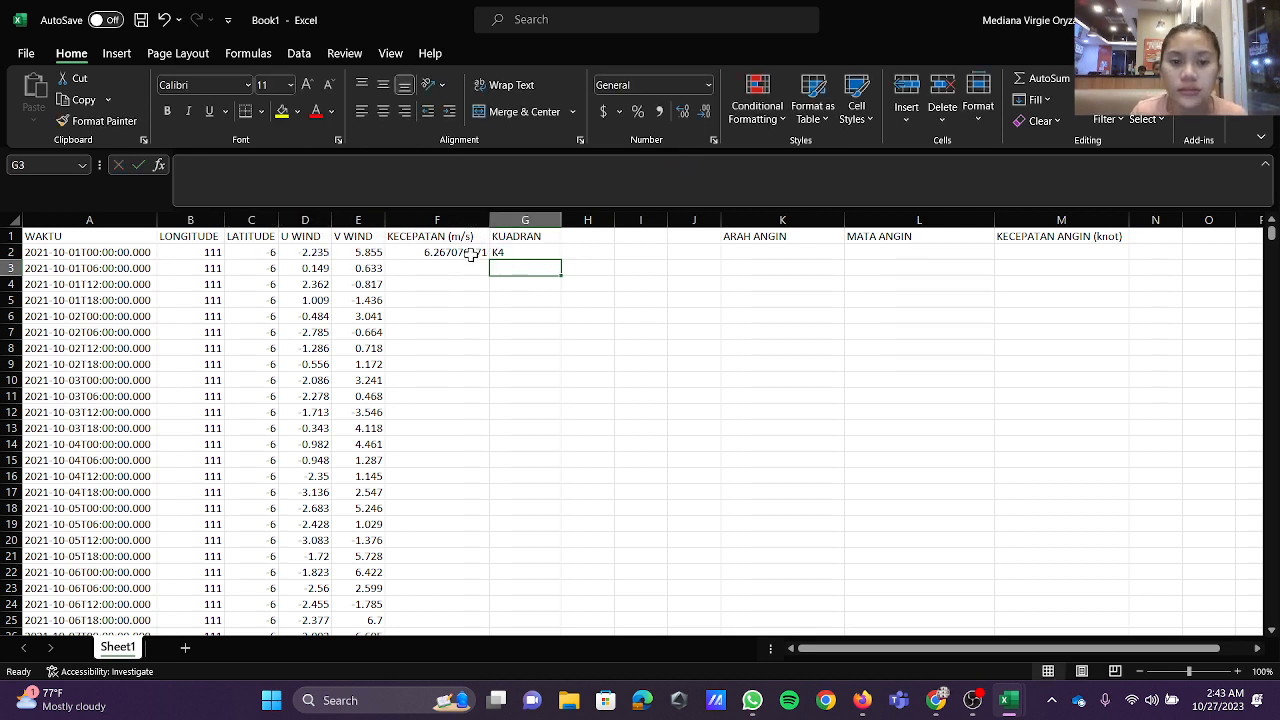
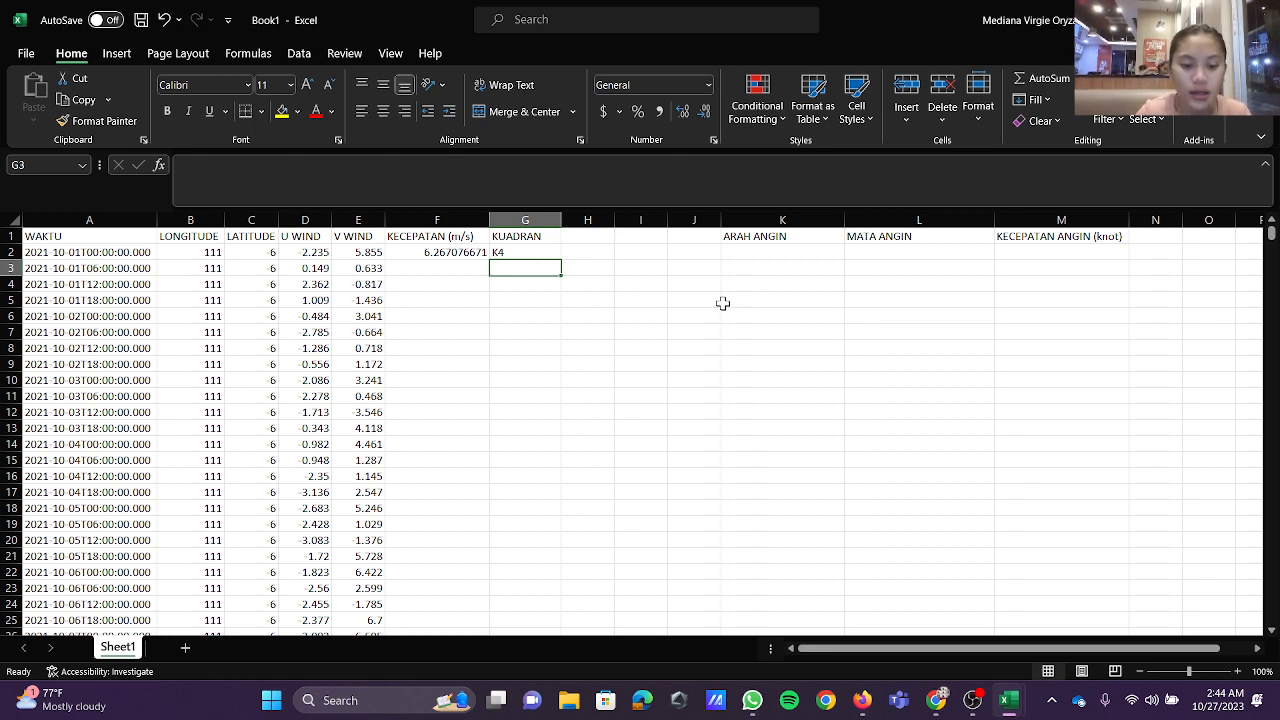
# Step: Begin the ARAH ANGIN formula in K2 with an IF test that returns 90-J2 when G2="K1"
pyautogui.click(792, 252)
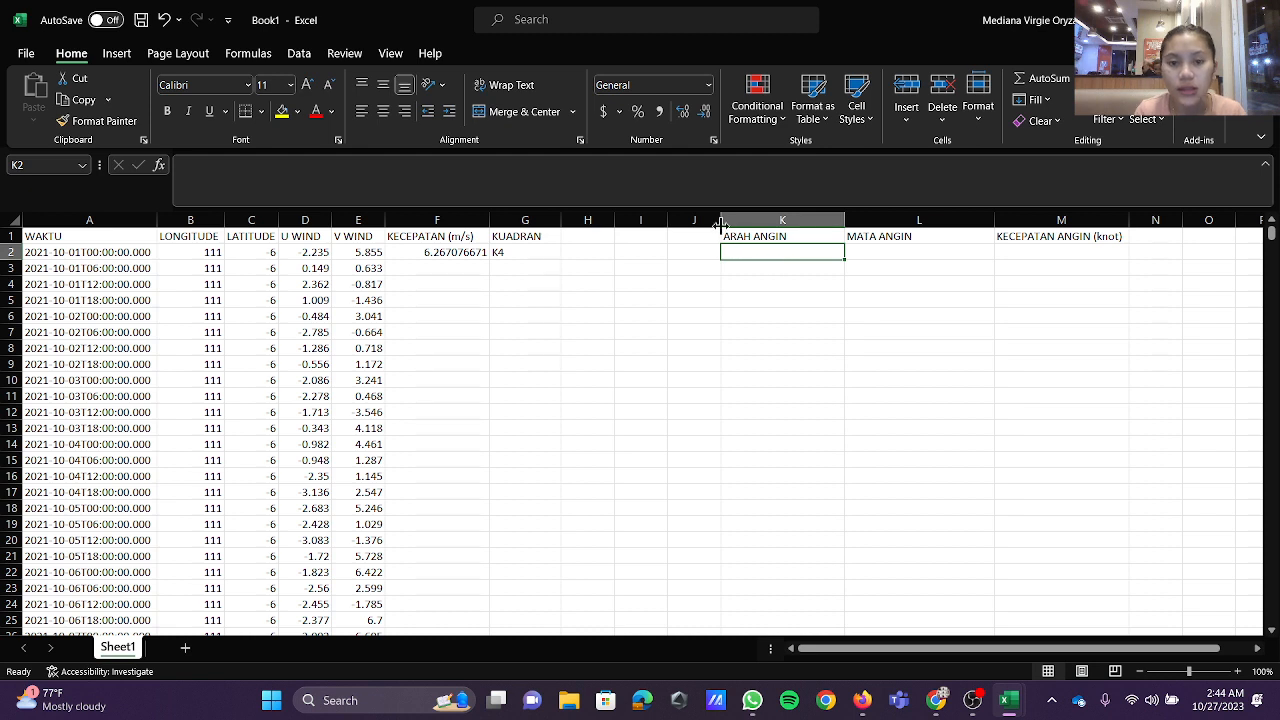
pyautogui.click(674, 172)
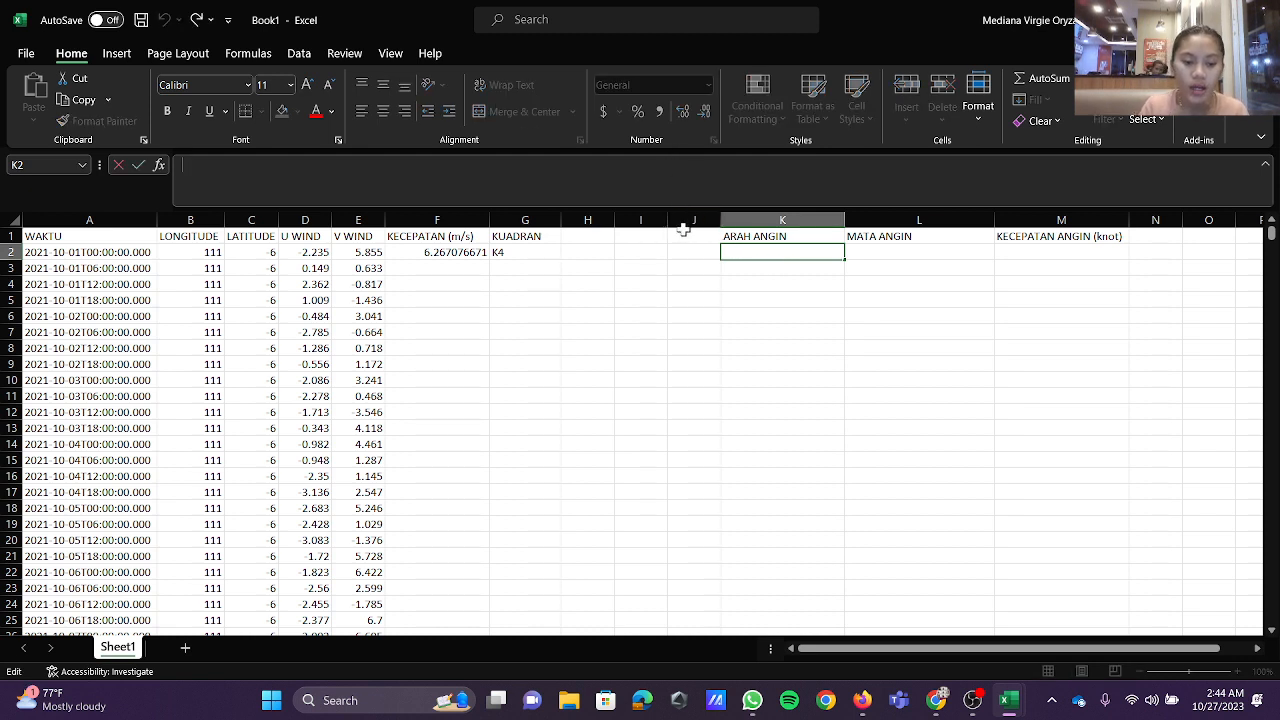
pyautogui.write('=IF')
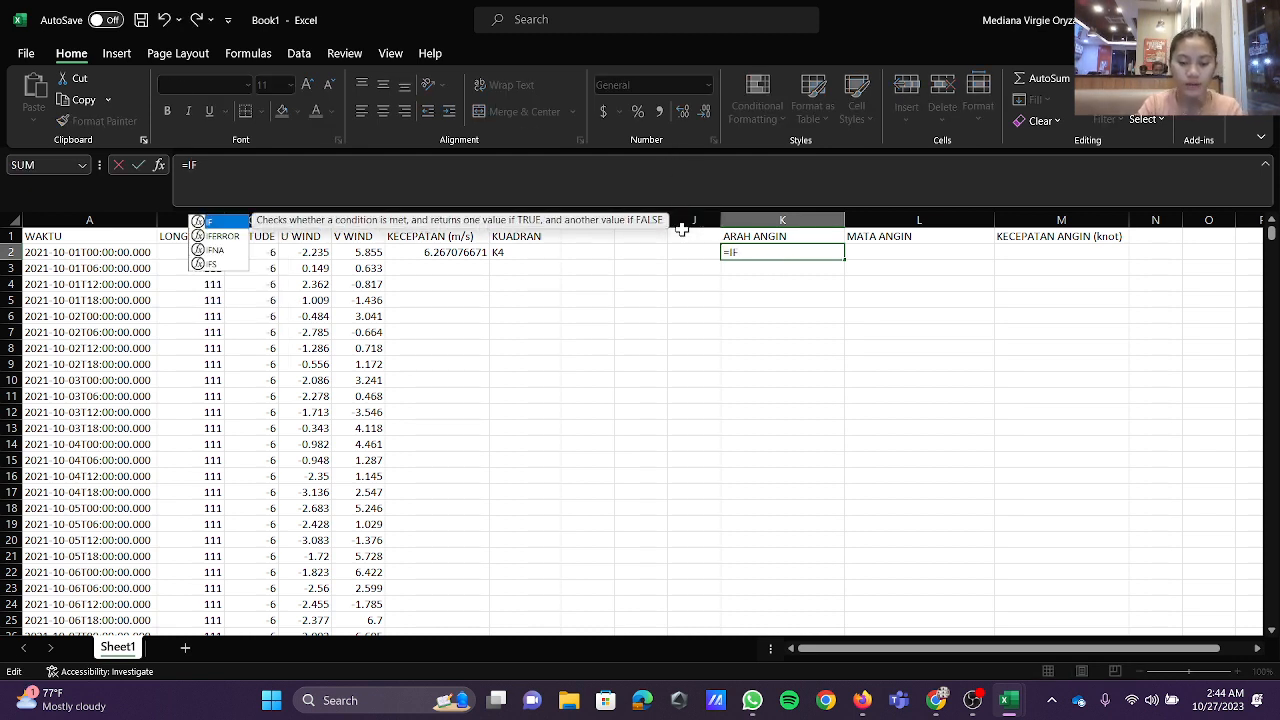
pyautogui.write('(G')
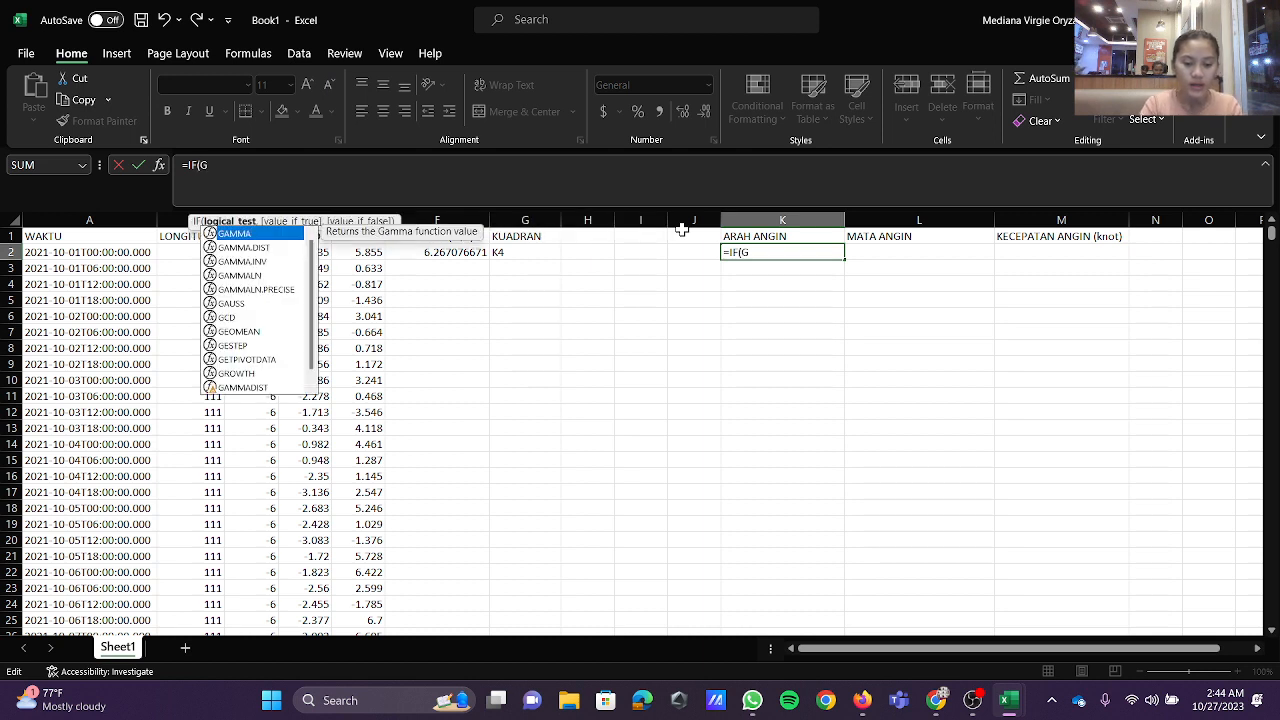
pyautogui.write('2')
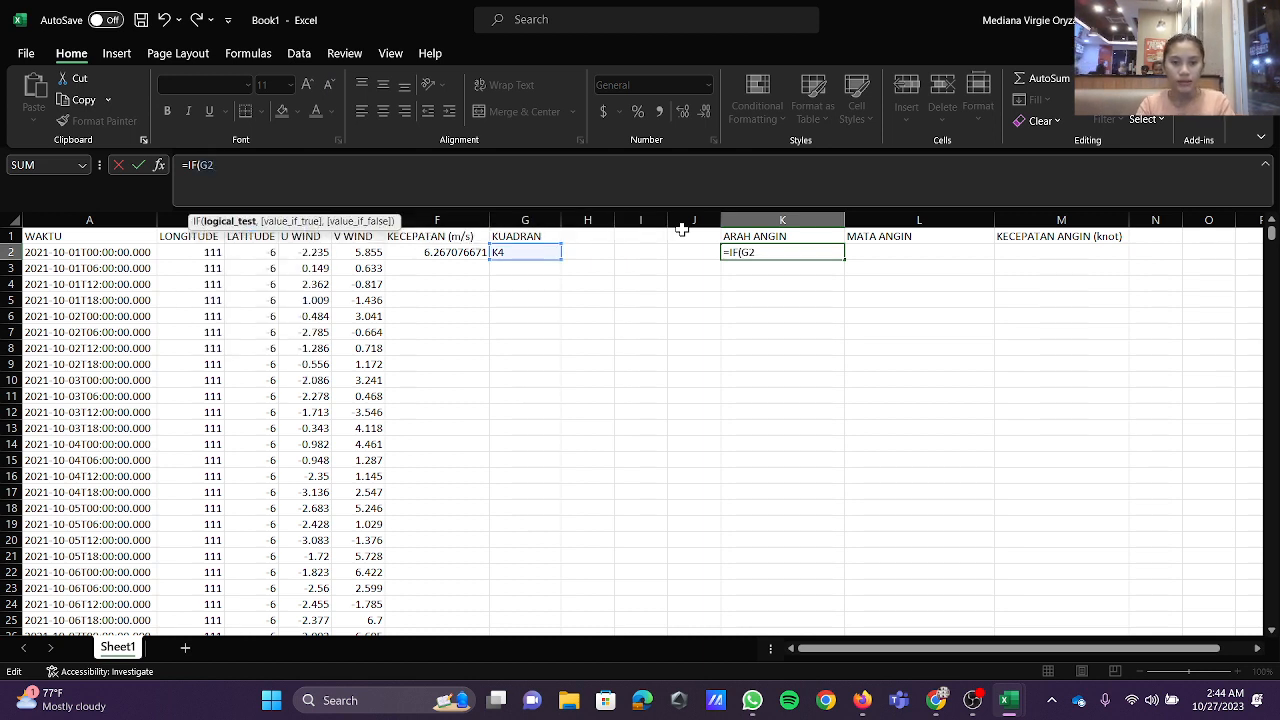
pyautogui.write('=')
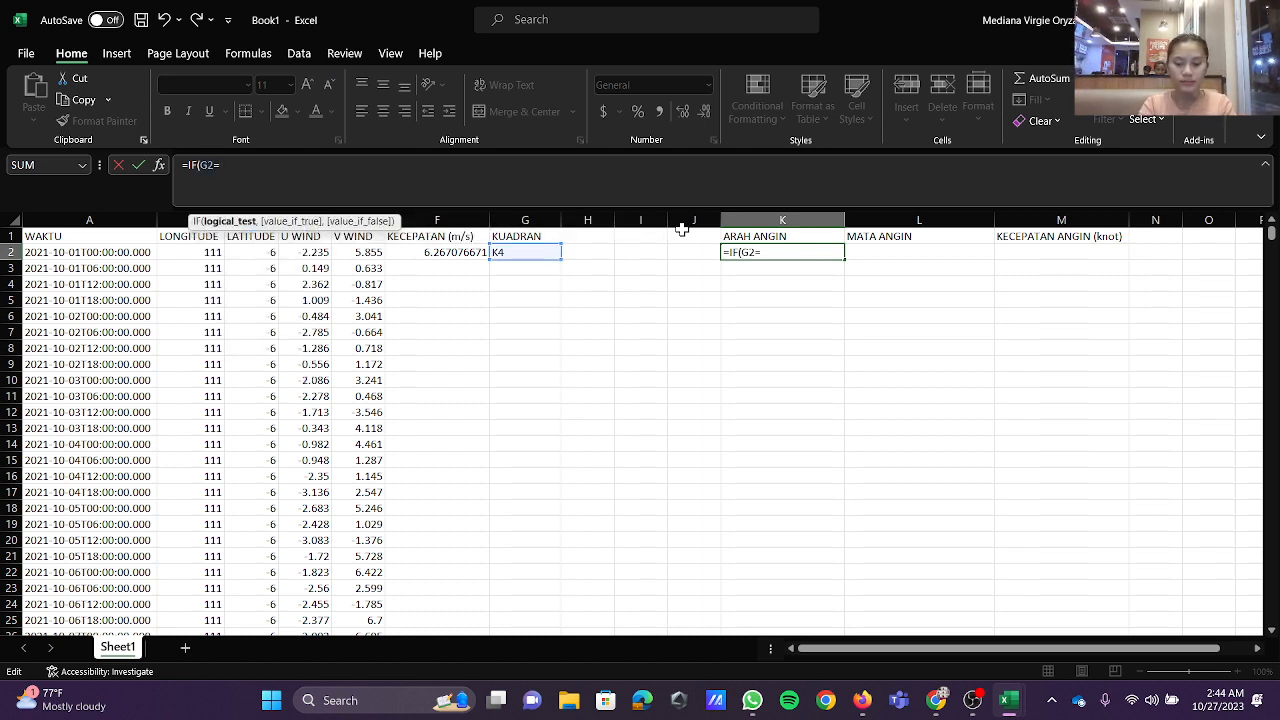
pyautogui.write('"')
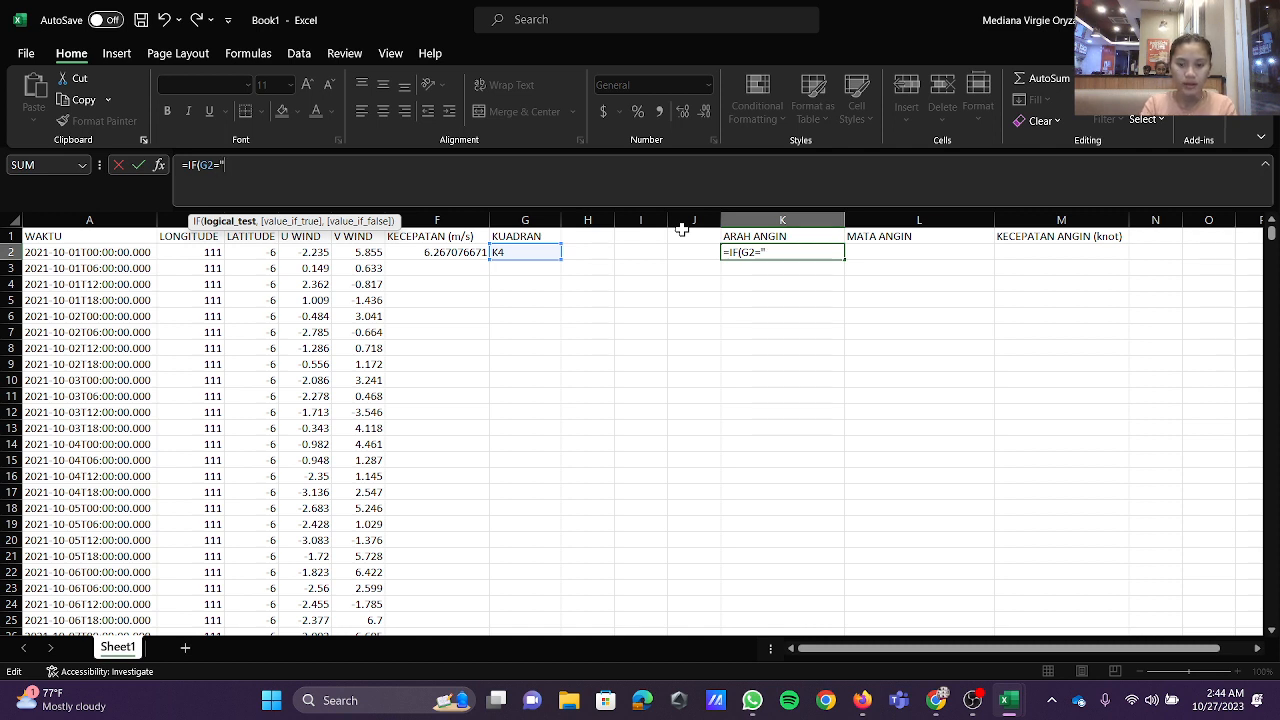
pyautogui.write('K1"')
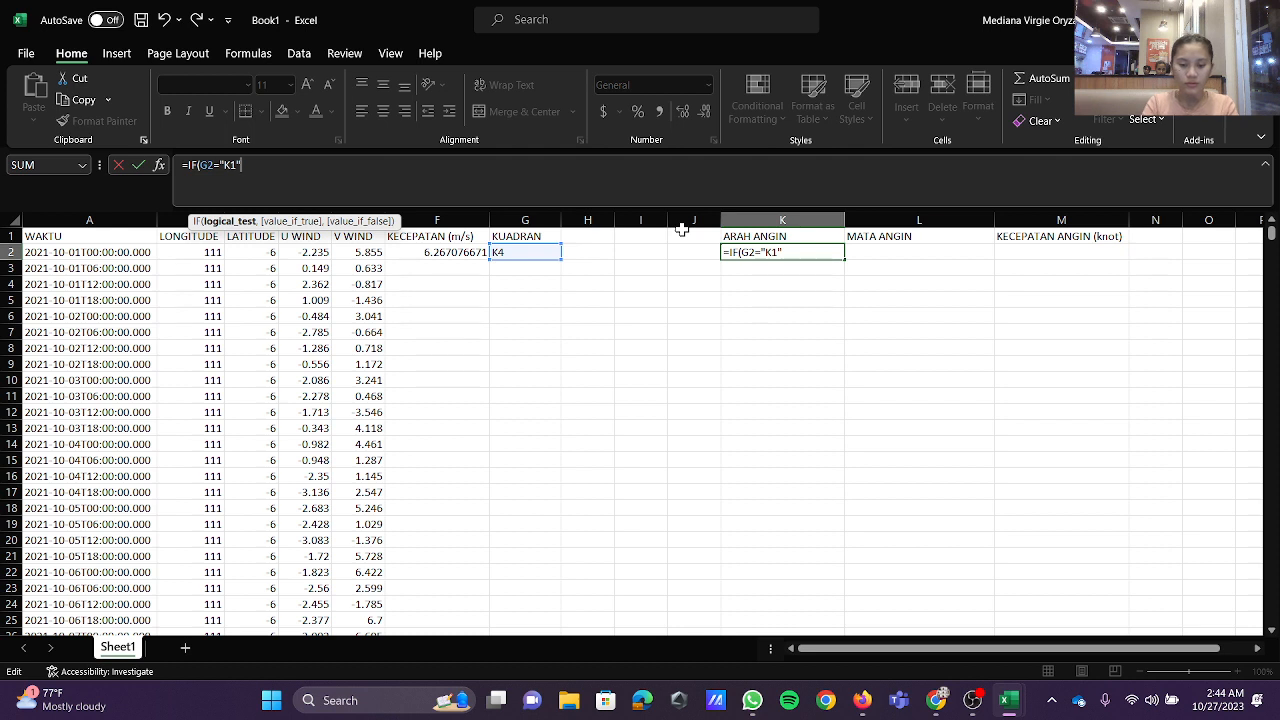
pyautogui.write(',90')
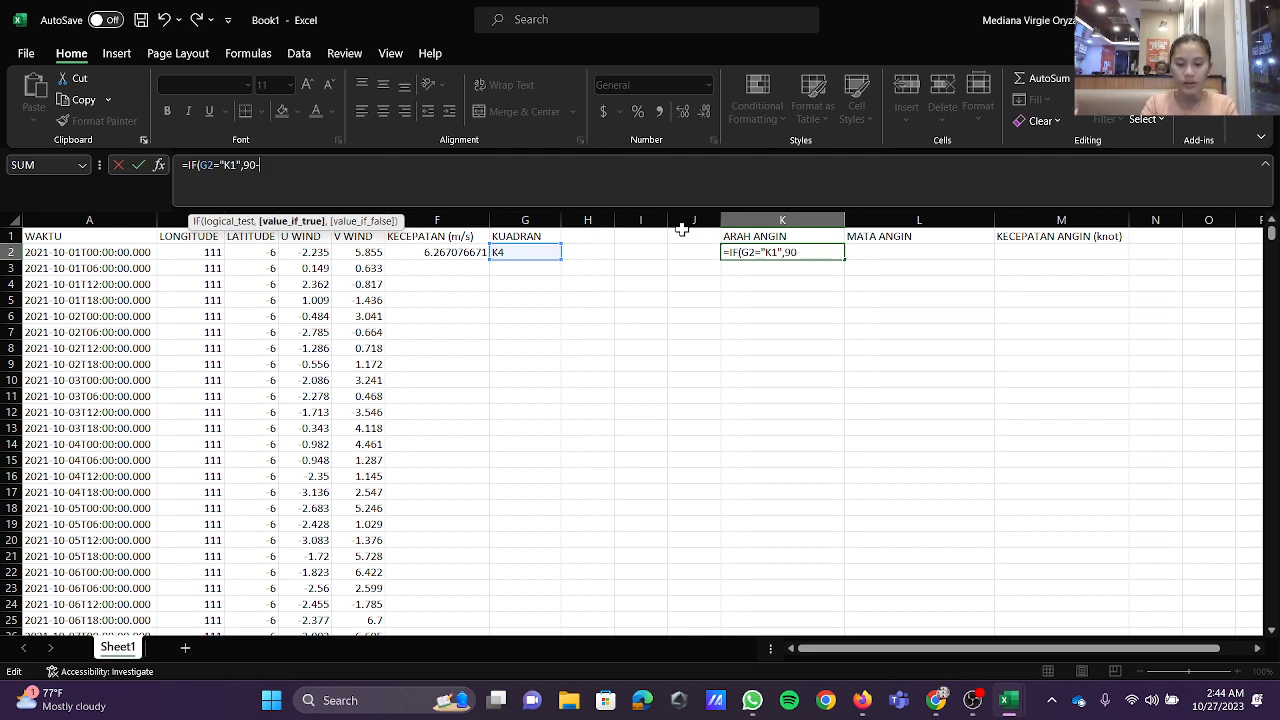
pyautogui.write('-J2')
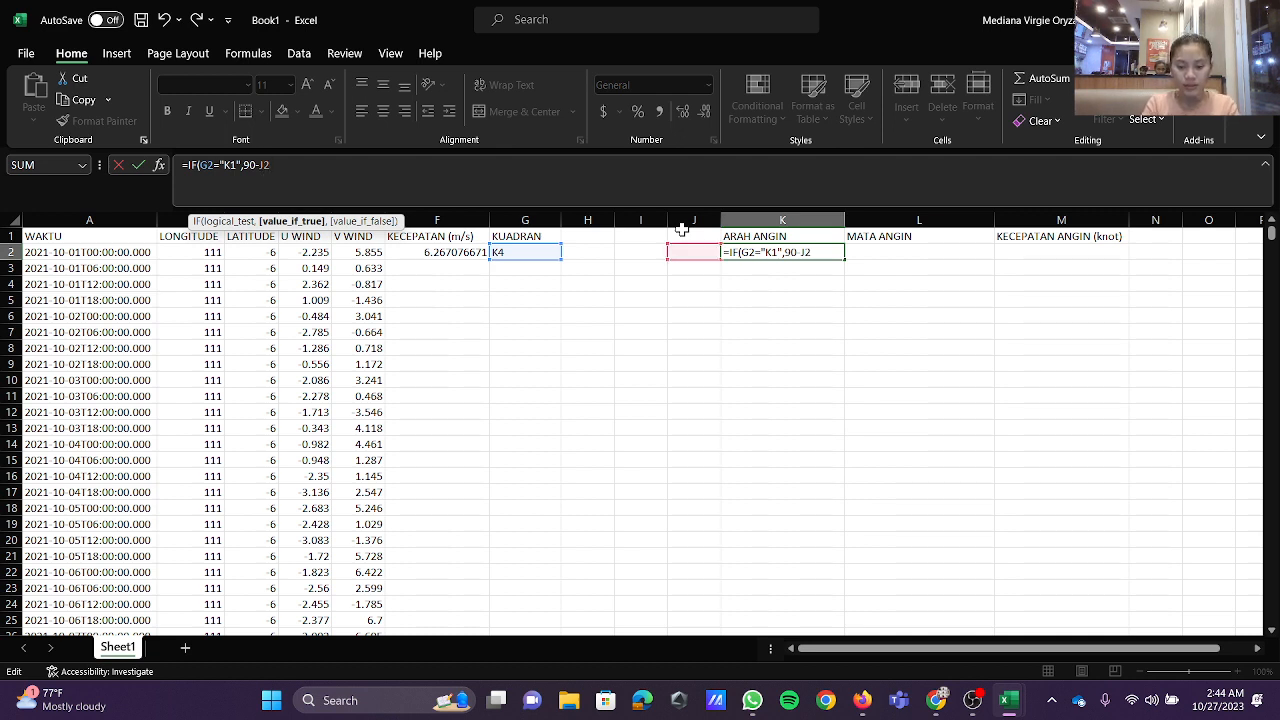
# Step: Nest a second test, IF(G2="K2"), returning 180-J2 in the ARAH ANGIN formula in K2
pyautogui.write(',IF')
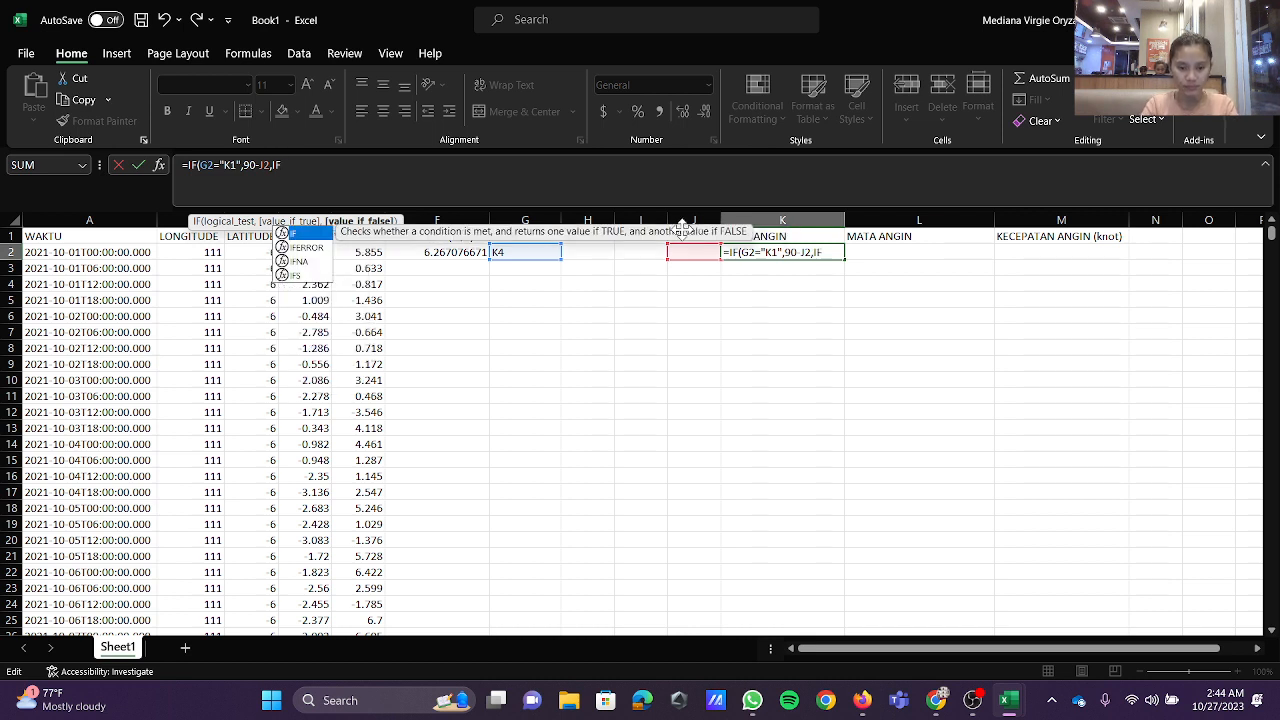
pyautogui.write('(G2')
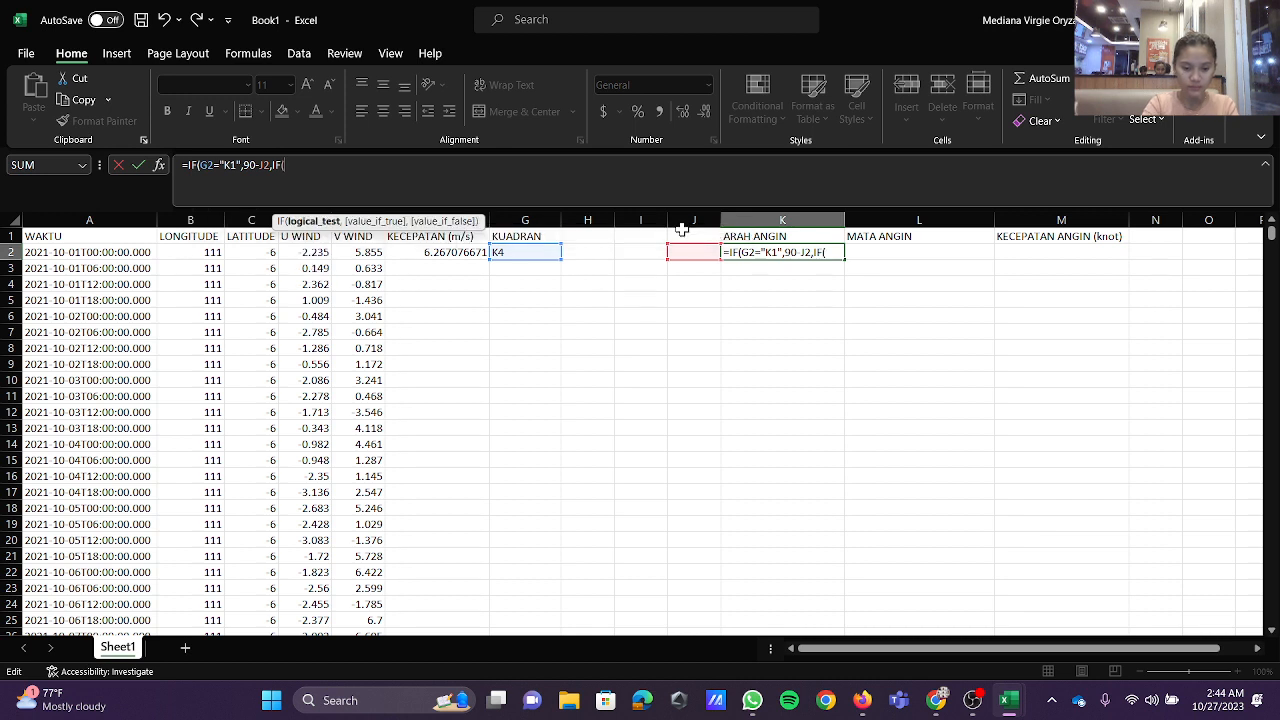
pyautogui.write('=')
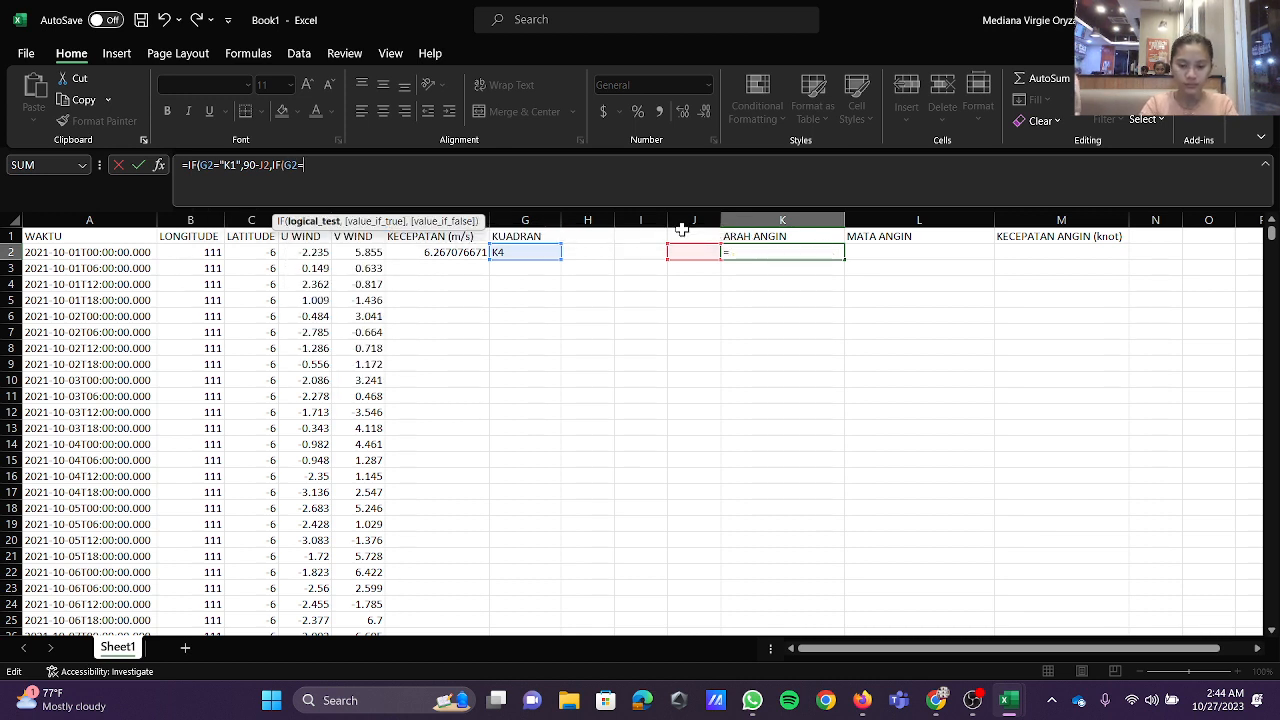
pyautogui.write('"')
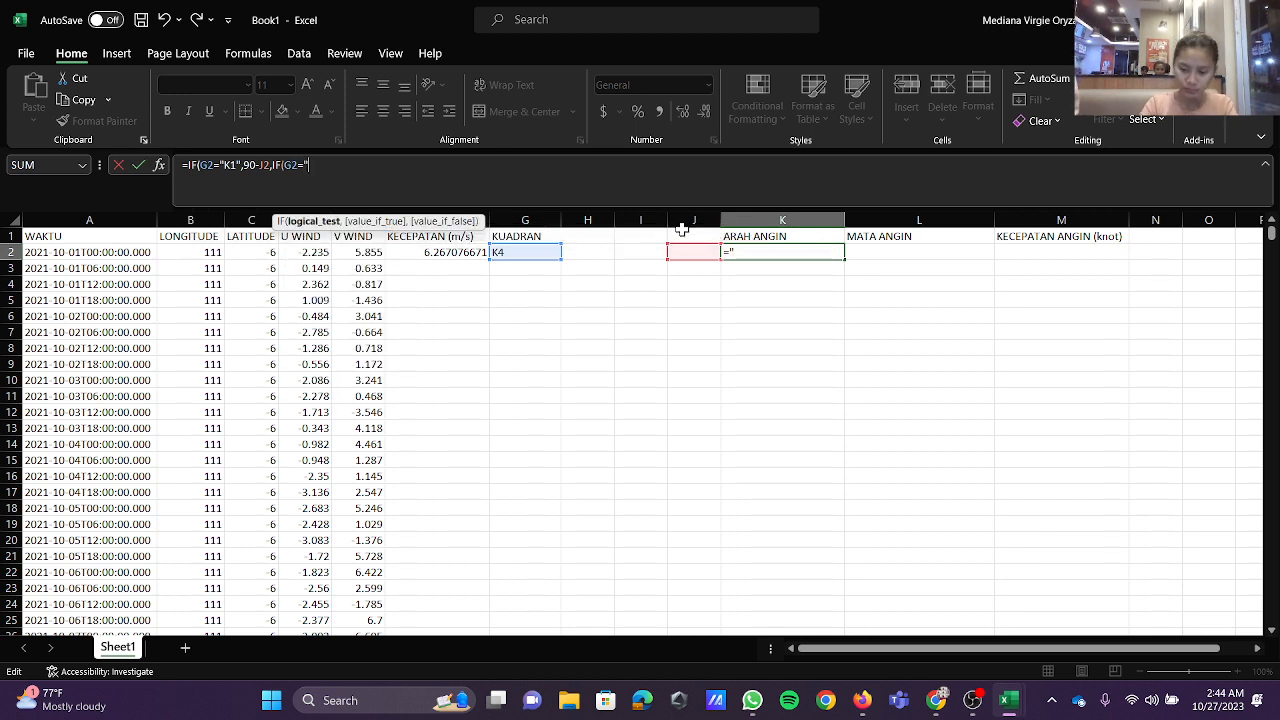
pyautogui.write('K2"')
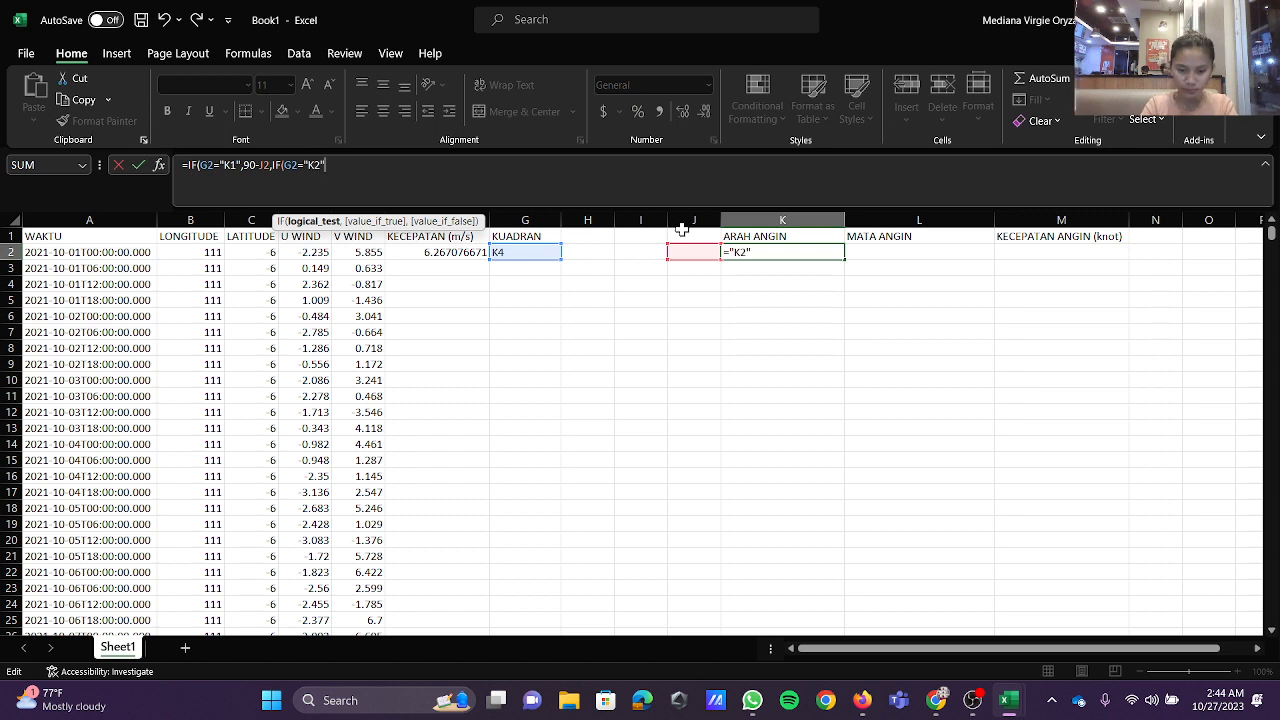
pyautogui.write(',180')
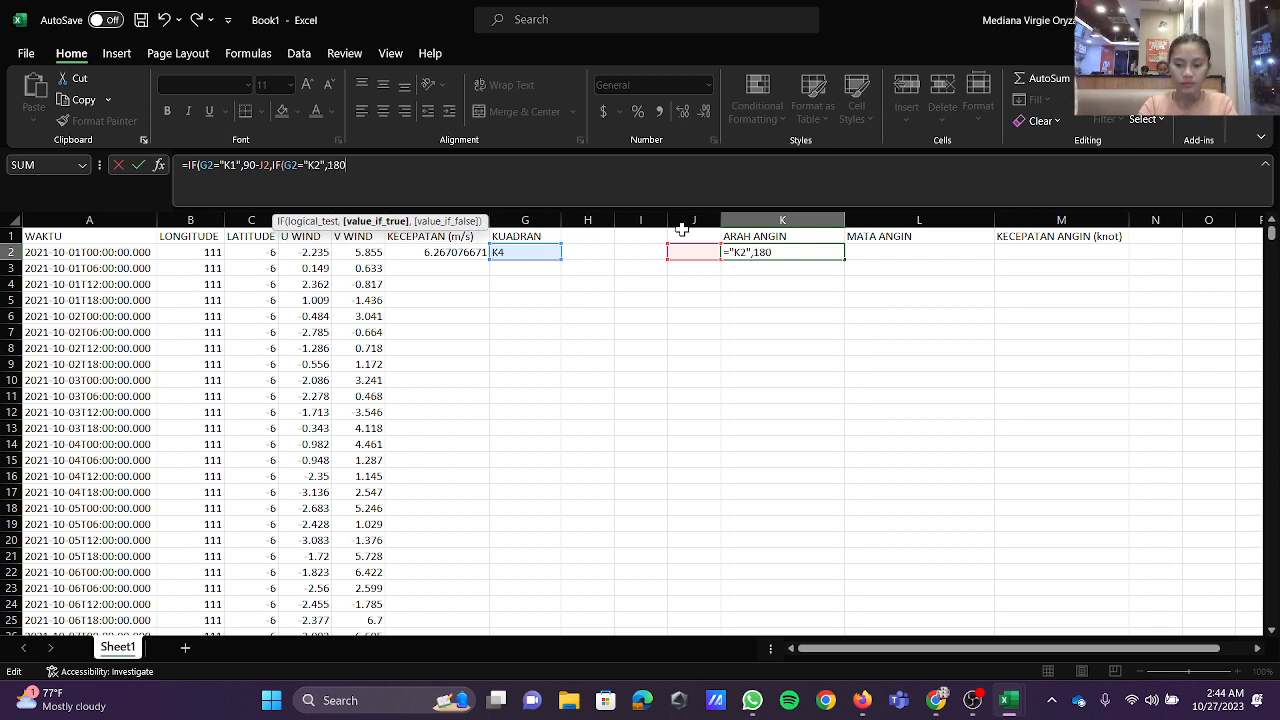
pyautogui.write('-J2,')
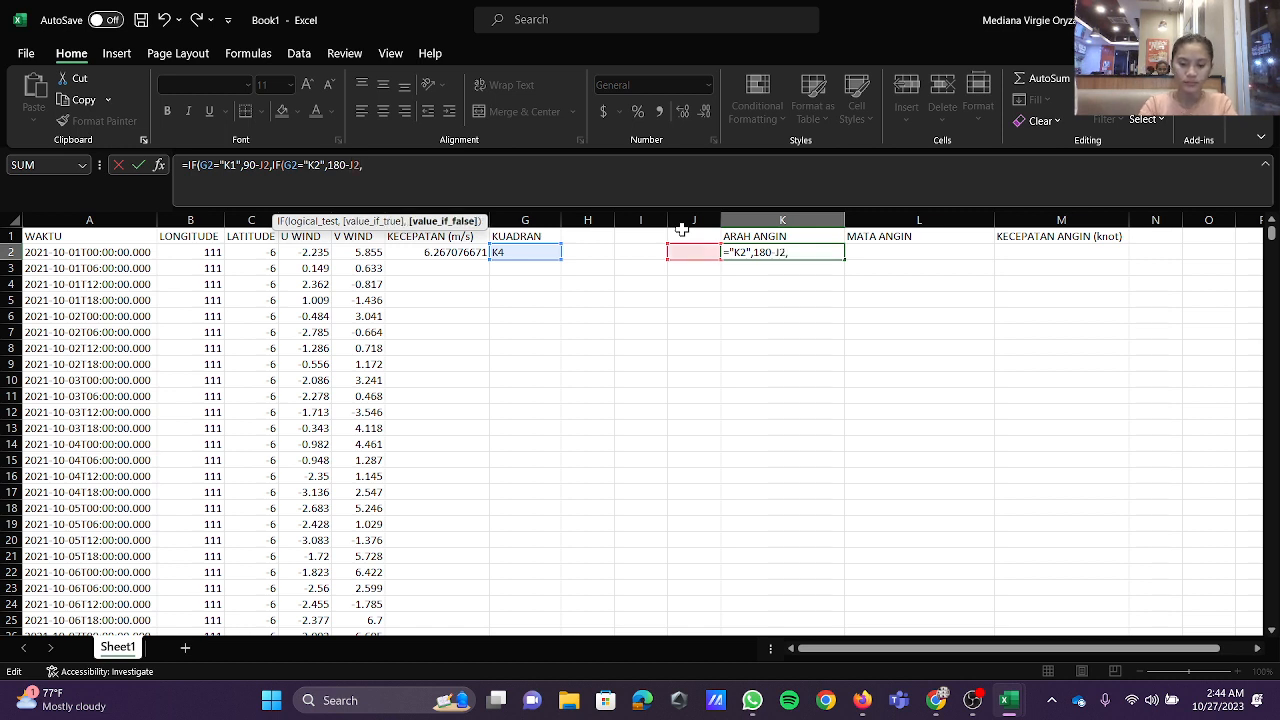
pyautogui.write('IF(')
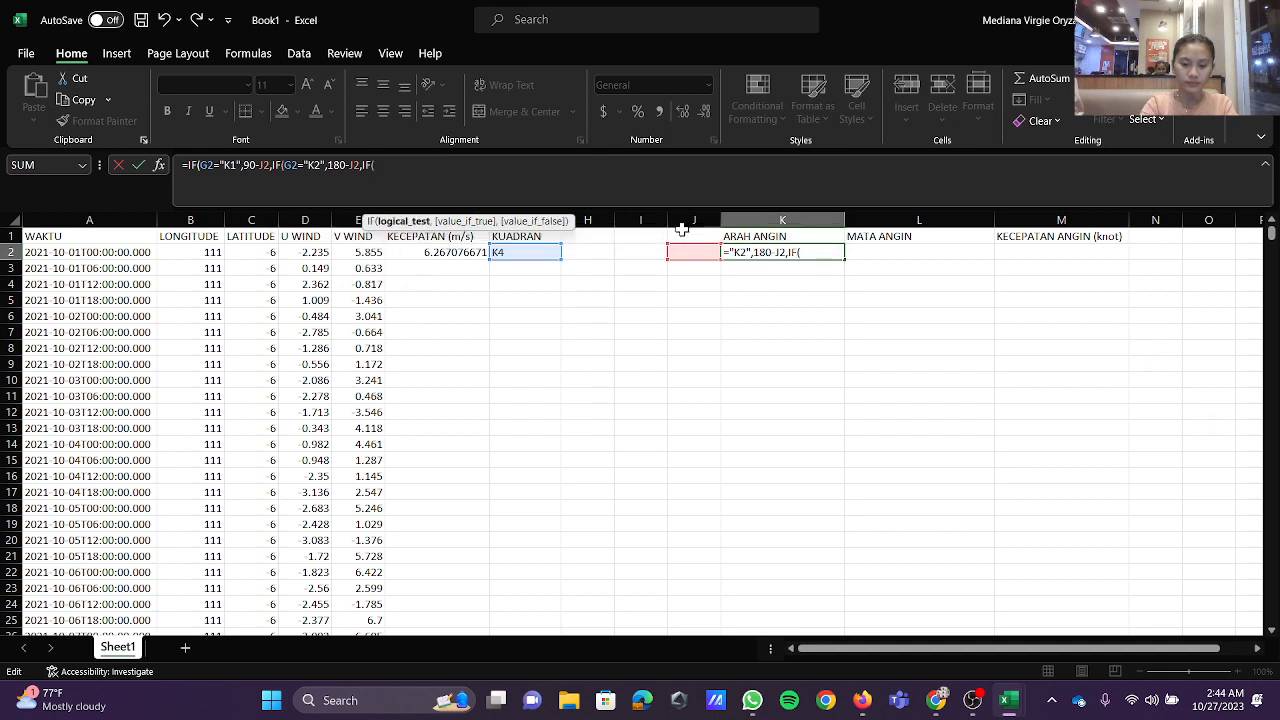
pyautogui.write('G2=')
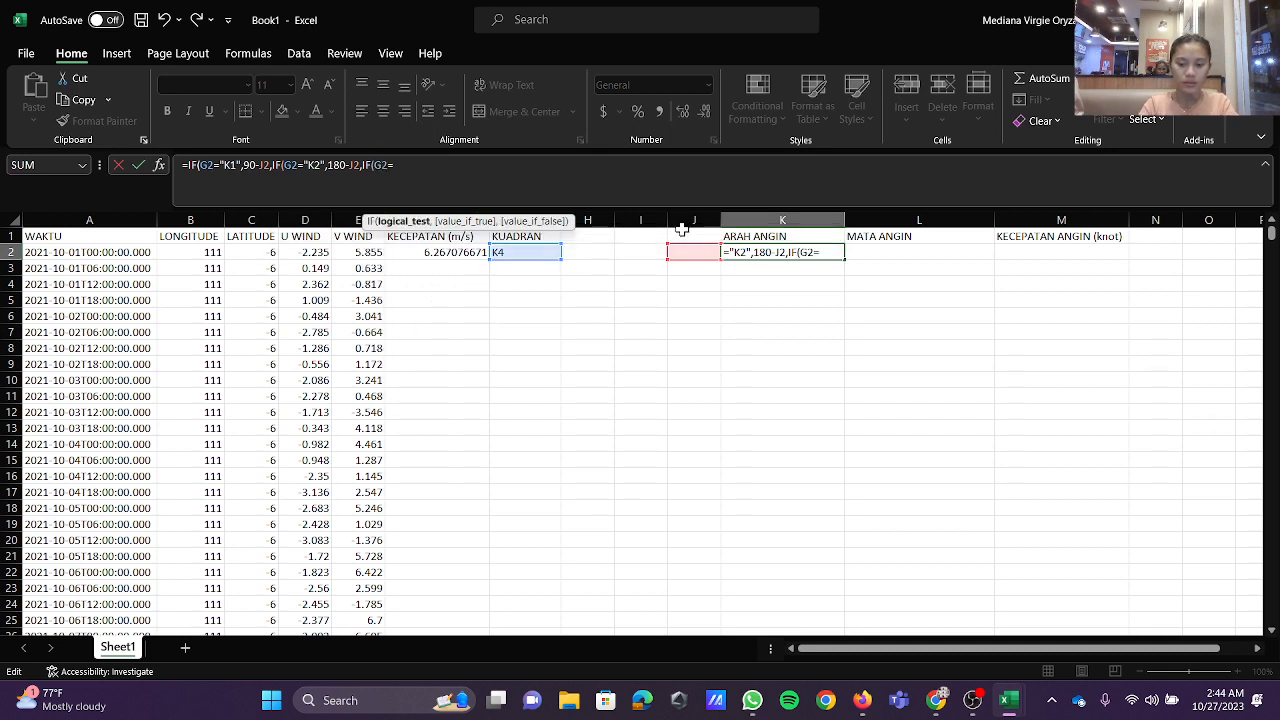
pyautogui.write('"K3')
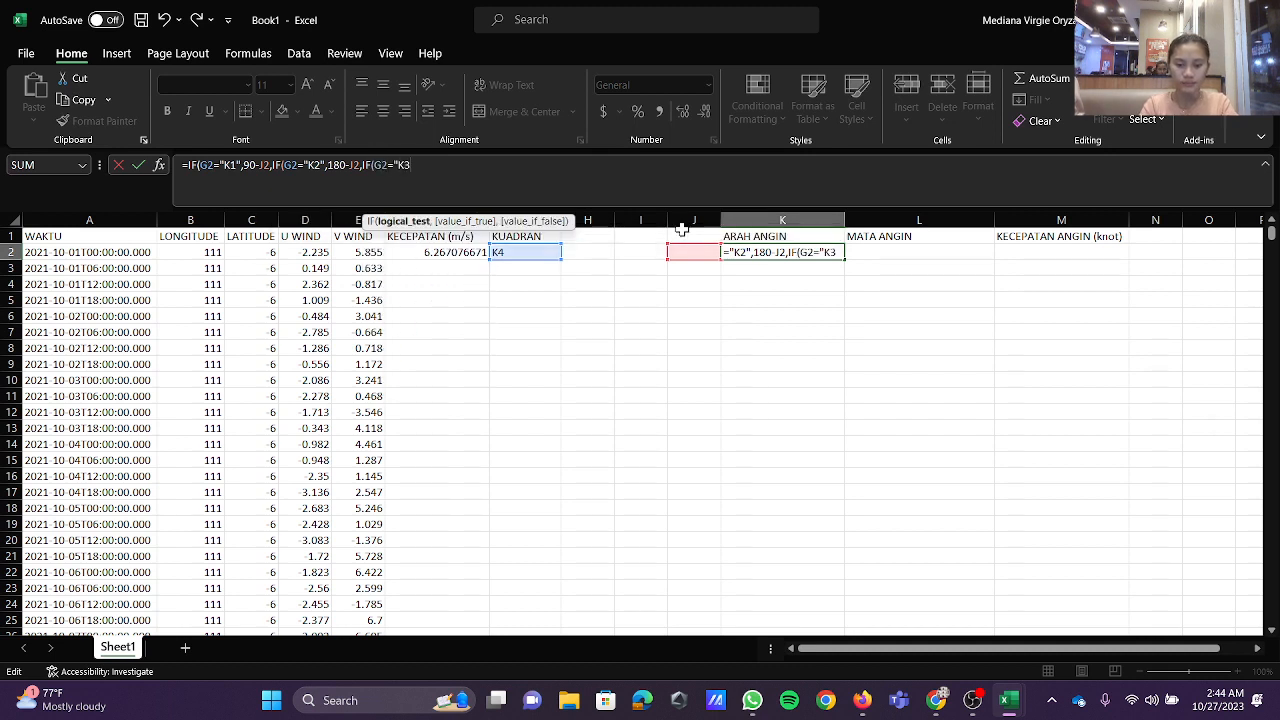
pyautogui.write('",270')
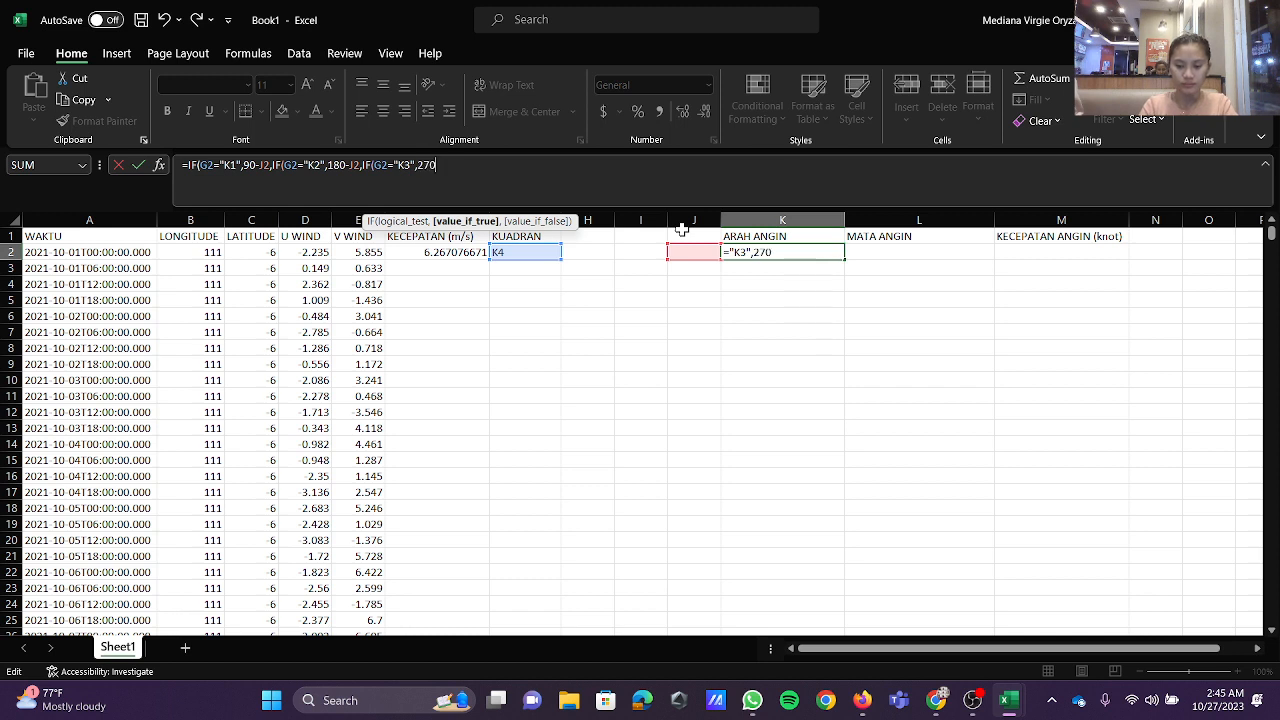
pyautogui.write('-J2')
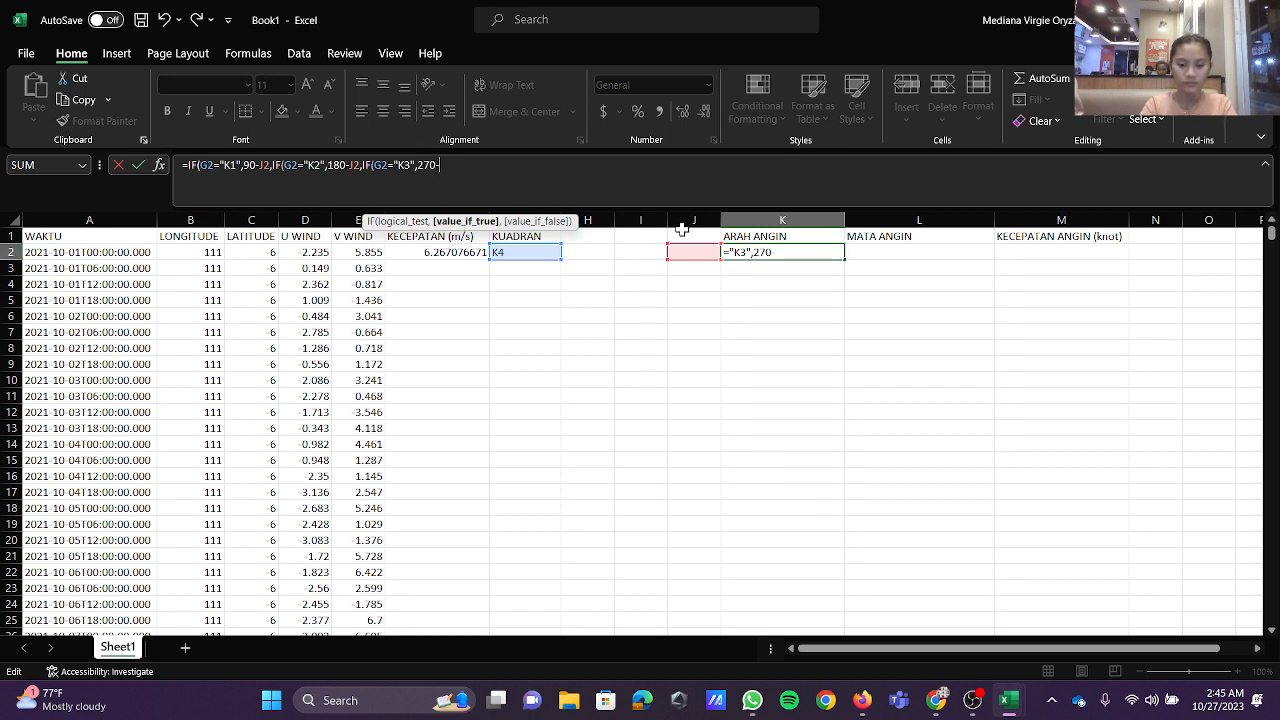
pyautogui.write(',IF')
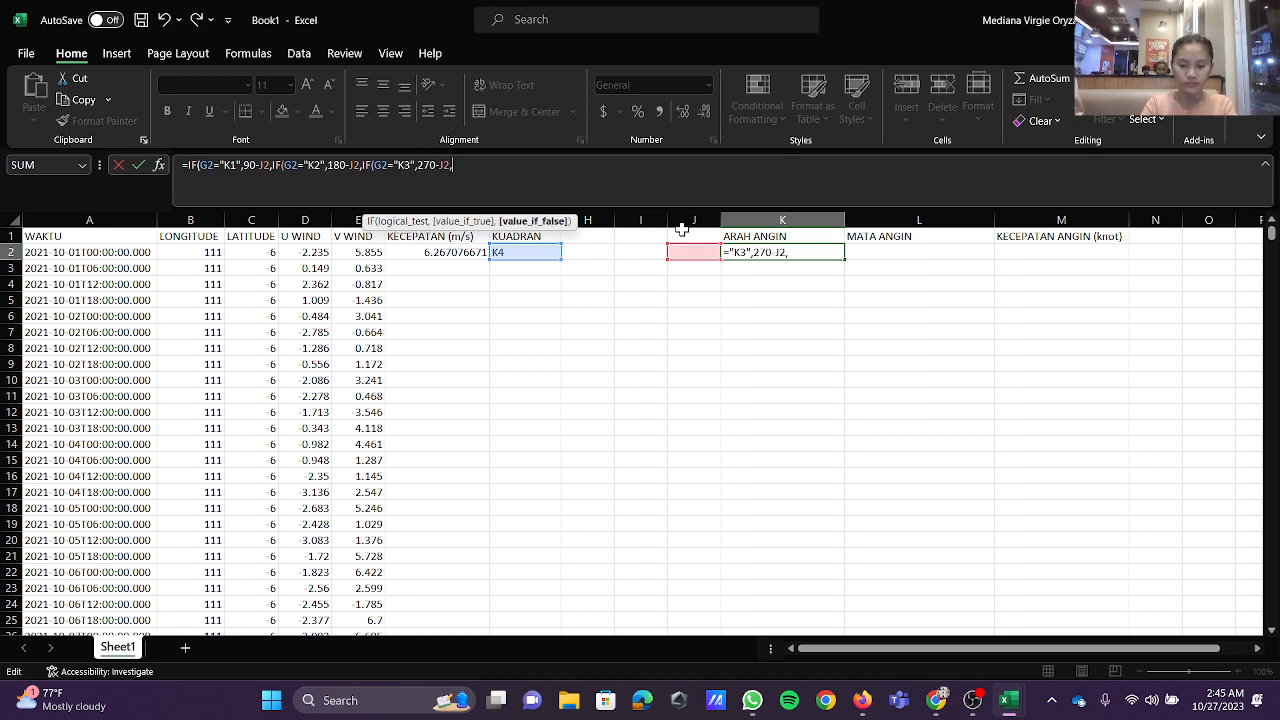
pyautogui.write('(G2')
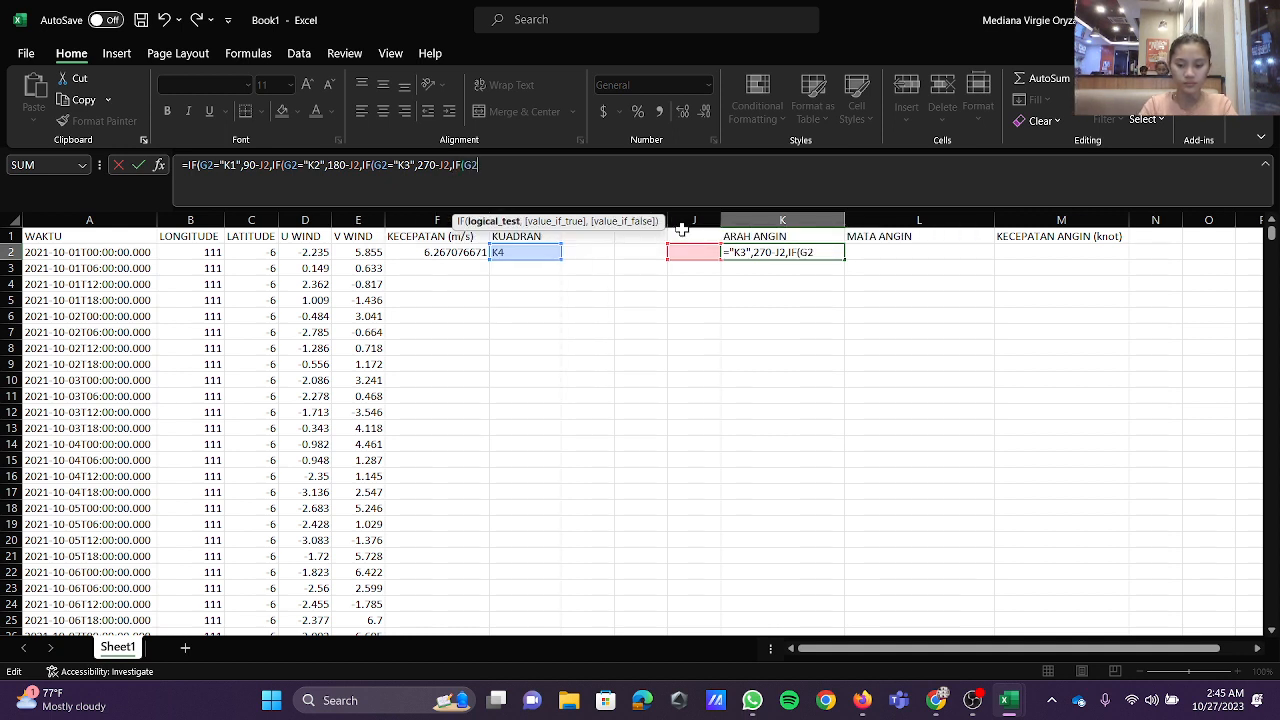
pyautogui.write('=')
pyautogui.write('"K')
pyautogui.write('4"')
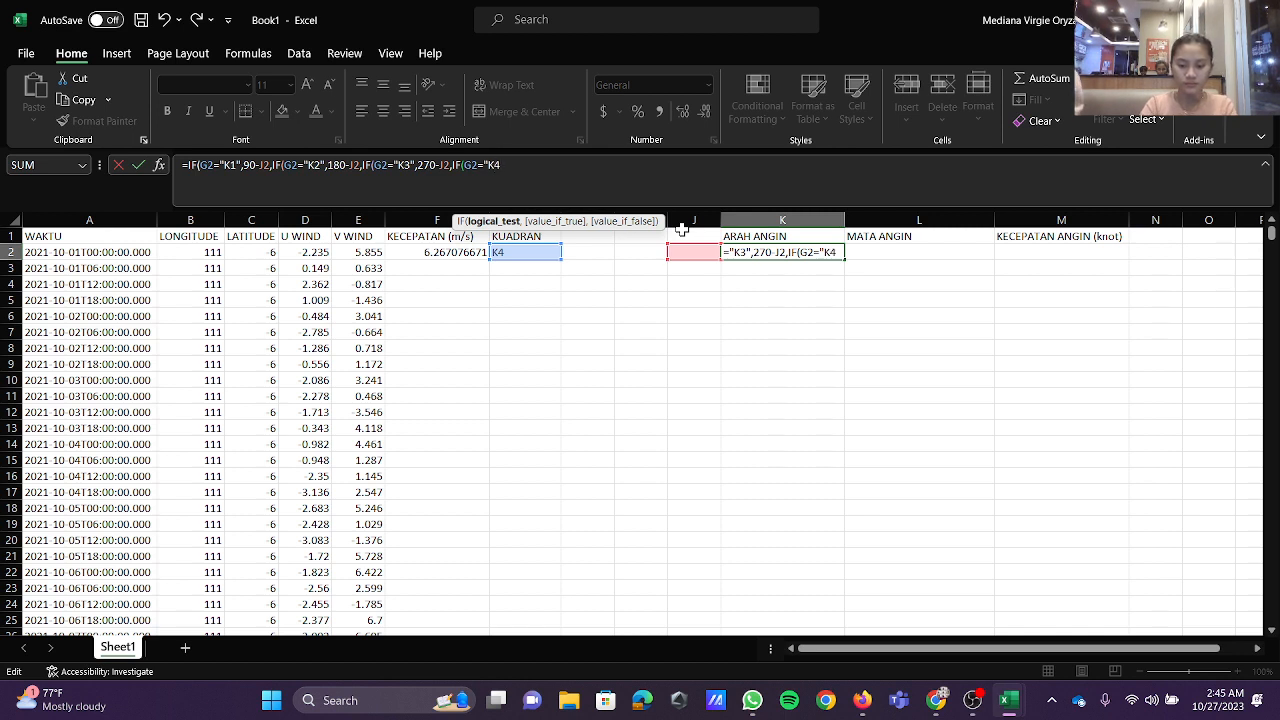
pyautogui.write(',')
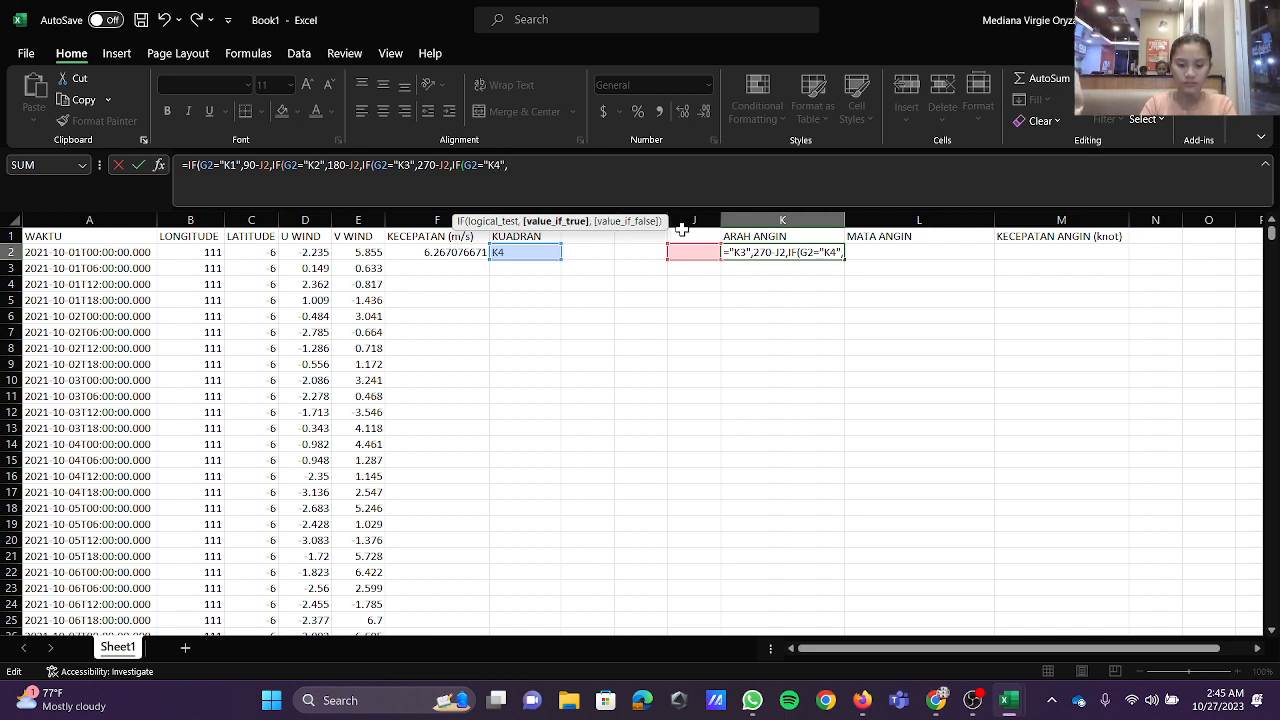
pyautogui.write('360')
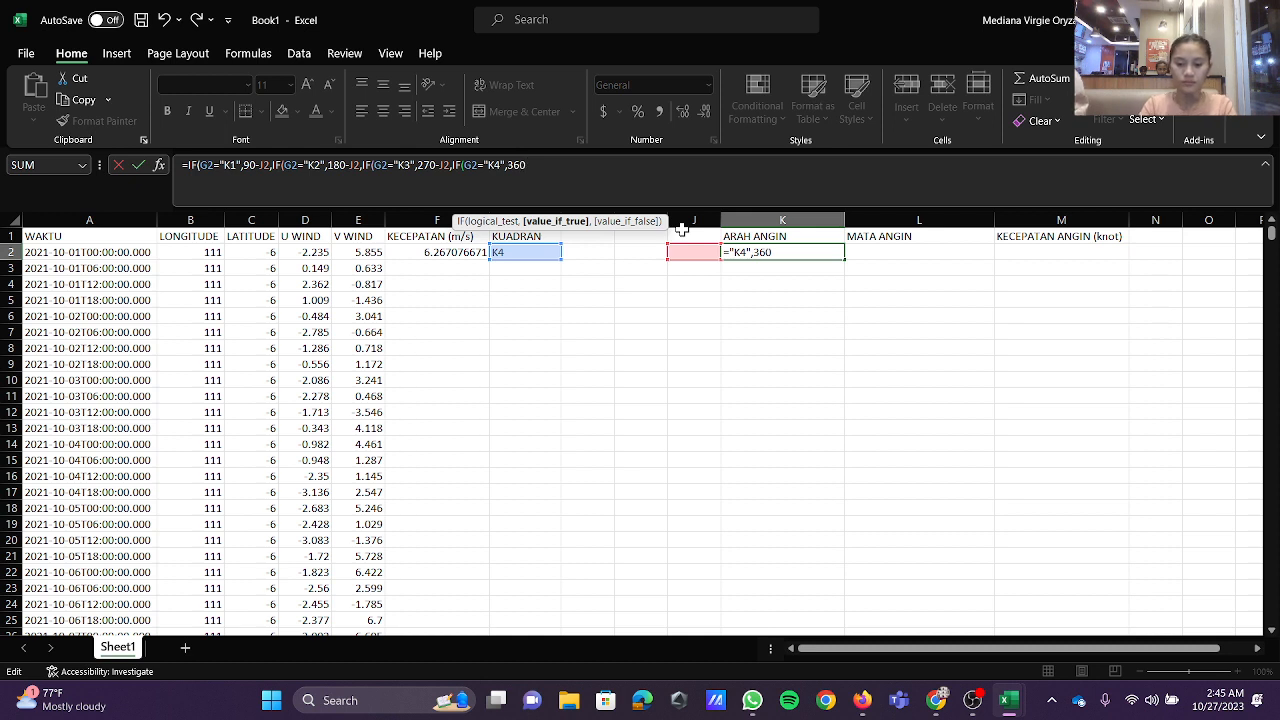
pyautogui.write('-J2')
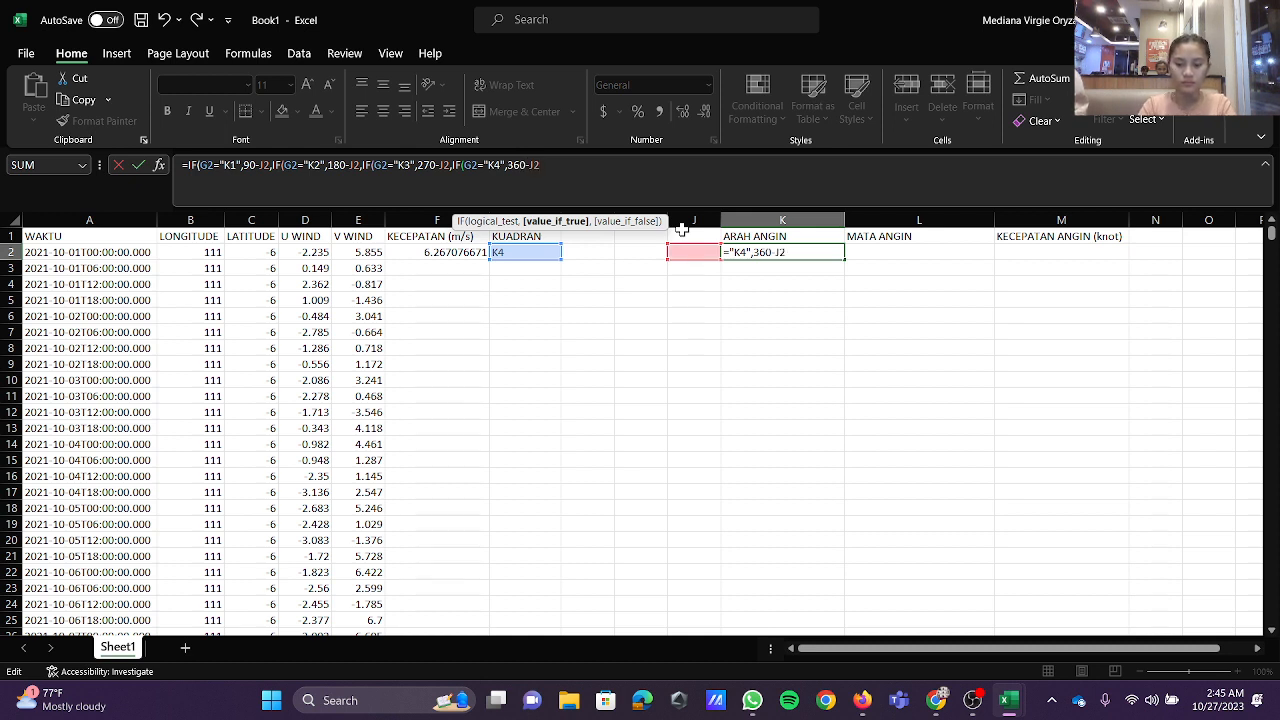
pyautogui.write('))))')
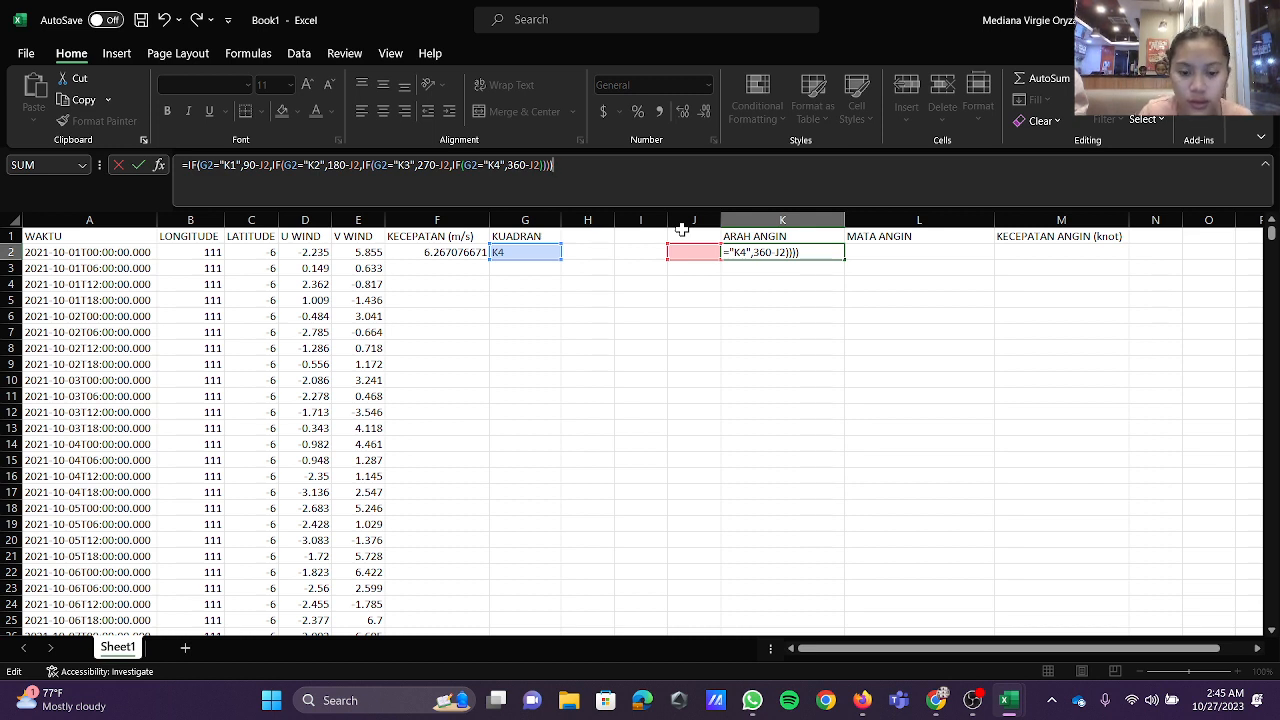
# Step: Complete the K2 formula with a final nested IF(G2="K4",360-J2) test, close all four IF functions and enter it
pyautogui.press('Return')
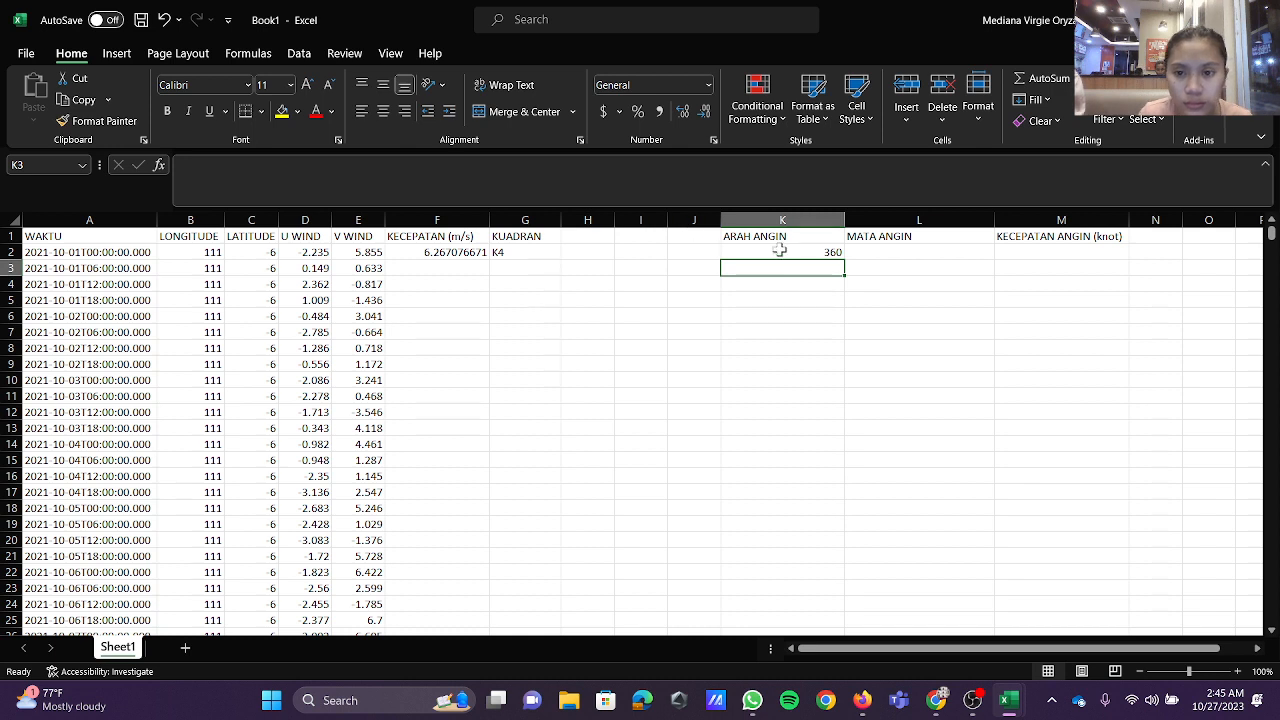
# Step: Begin the MATA ANGIN formula in L2 with an IF function whose logical test is AND(K2>335)
pyautogui.click(891, 252)
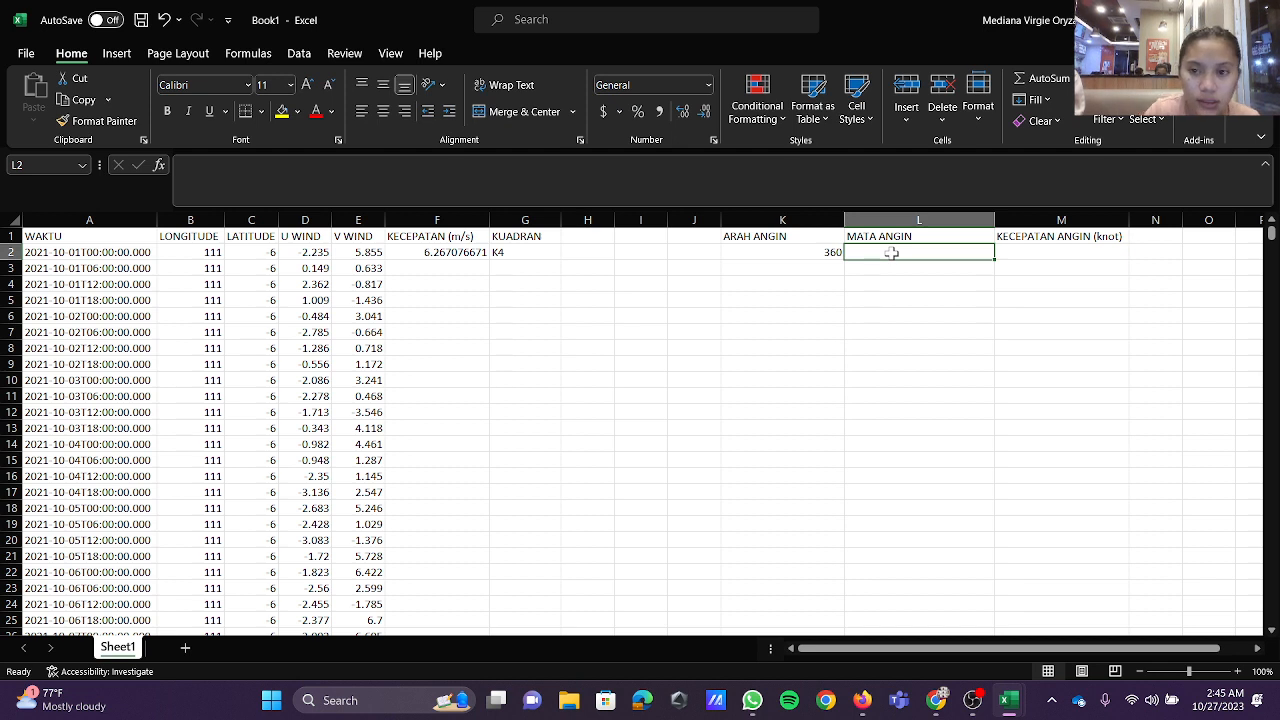
pyautogui.click(677, 183)
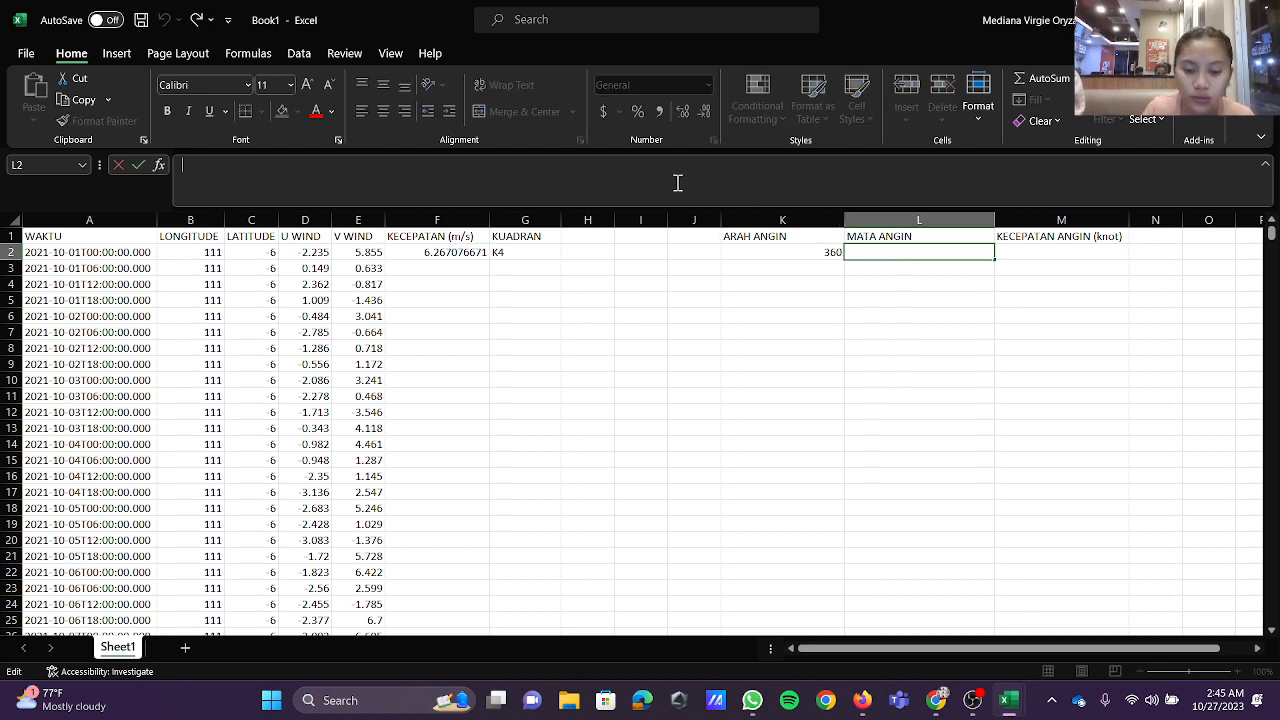
pyautogui.write('=IF')
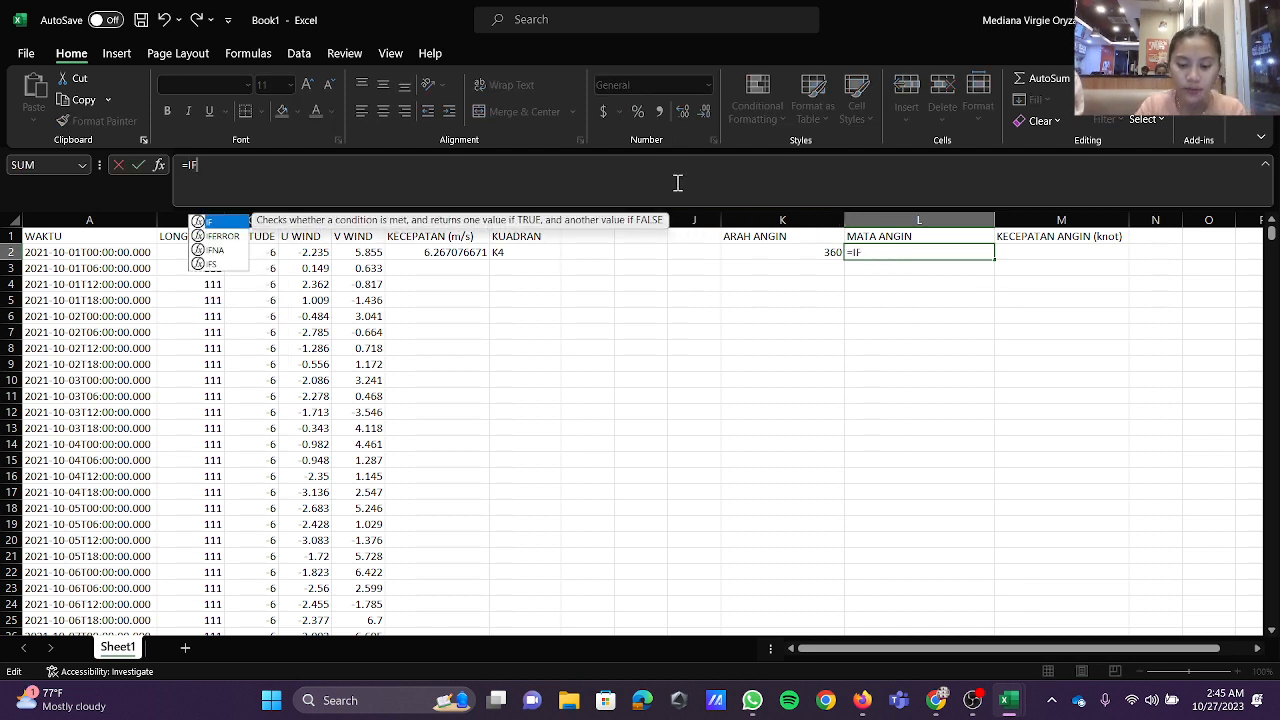
pyautogui.write('(AND')
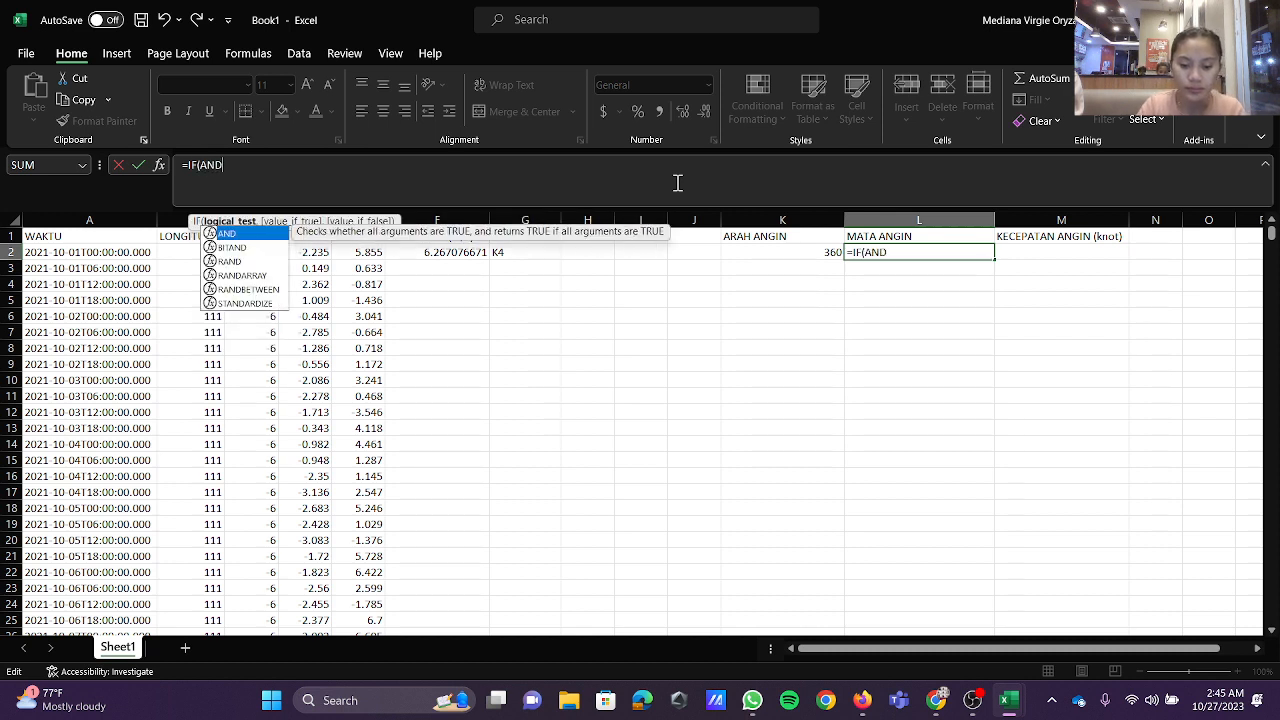
pyautogui.write('(K2')
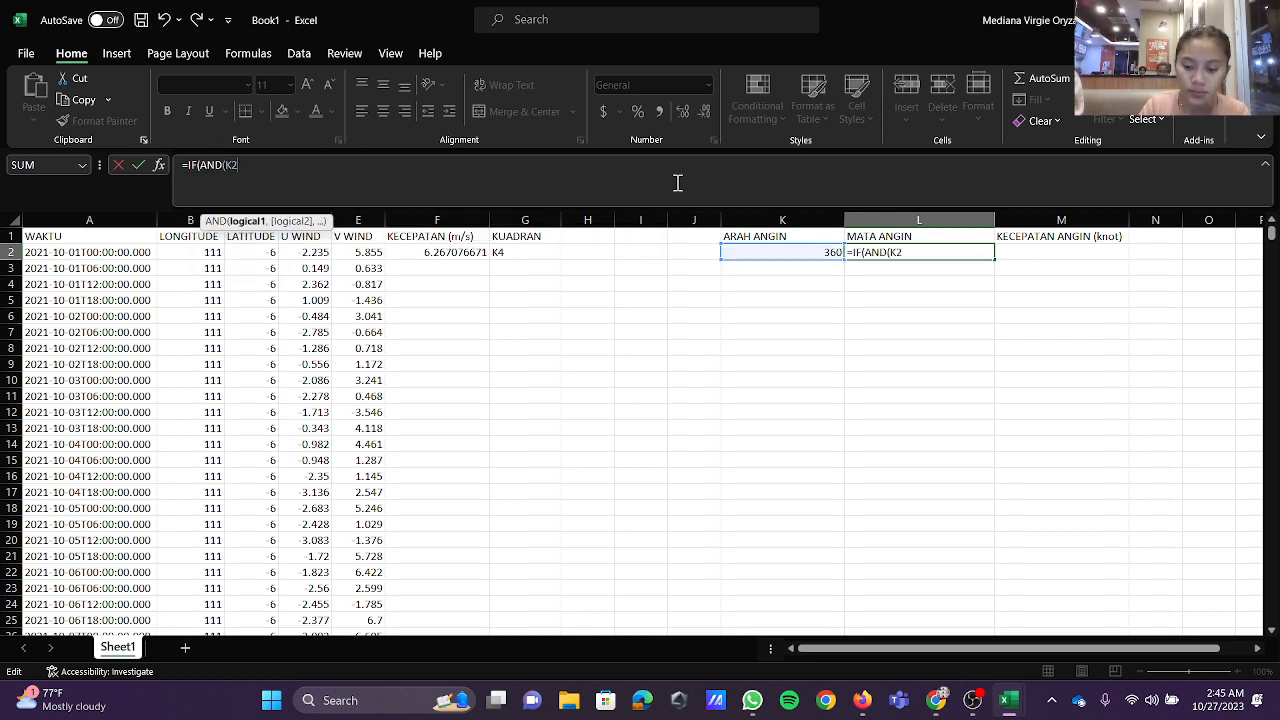
pyautogui.write('>3')
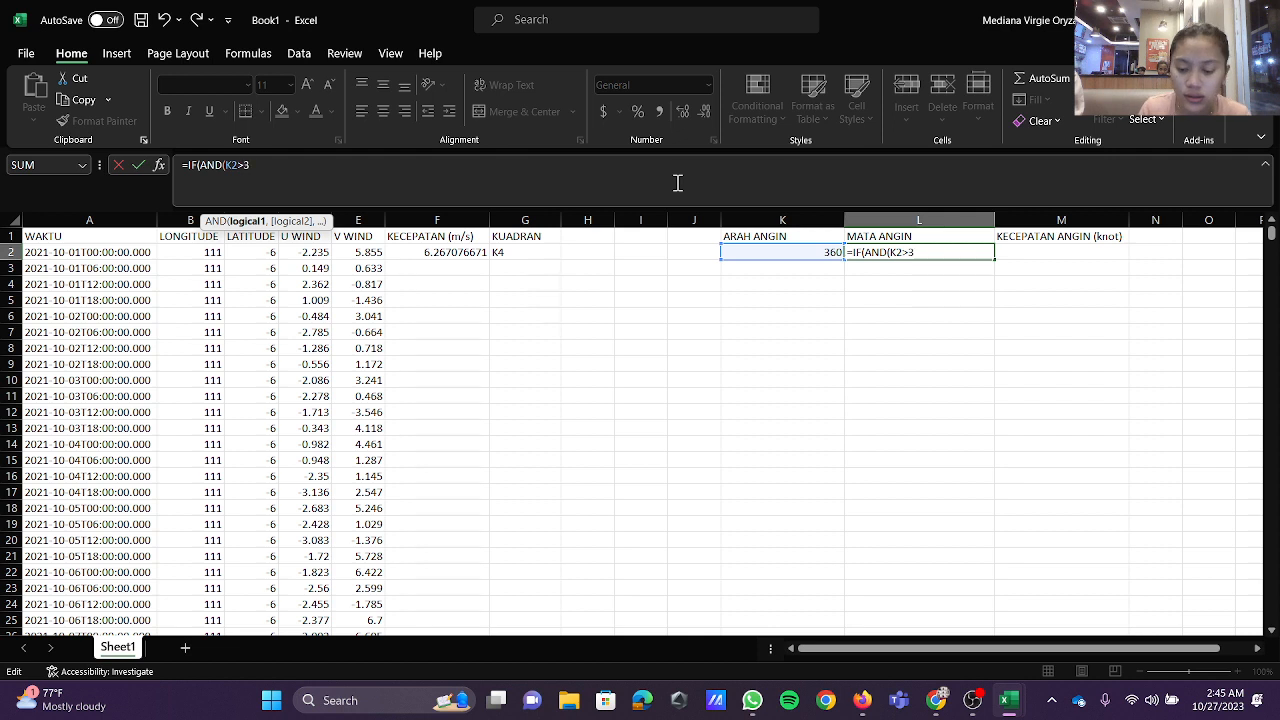
pyautogui.write('35)')
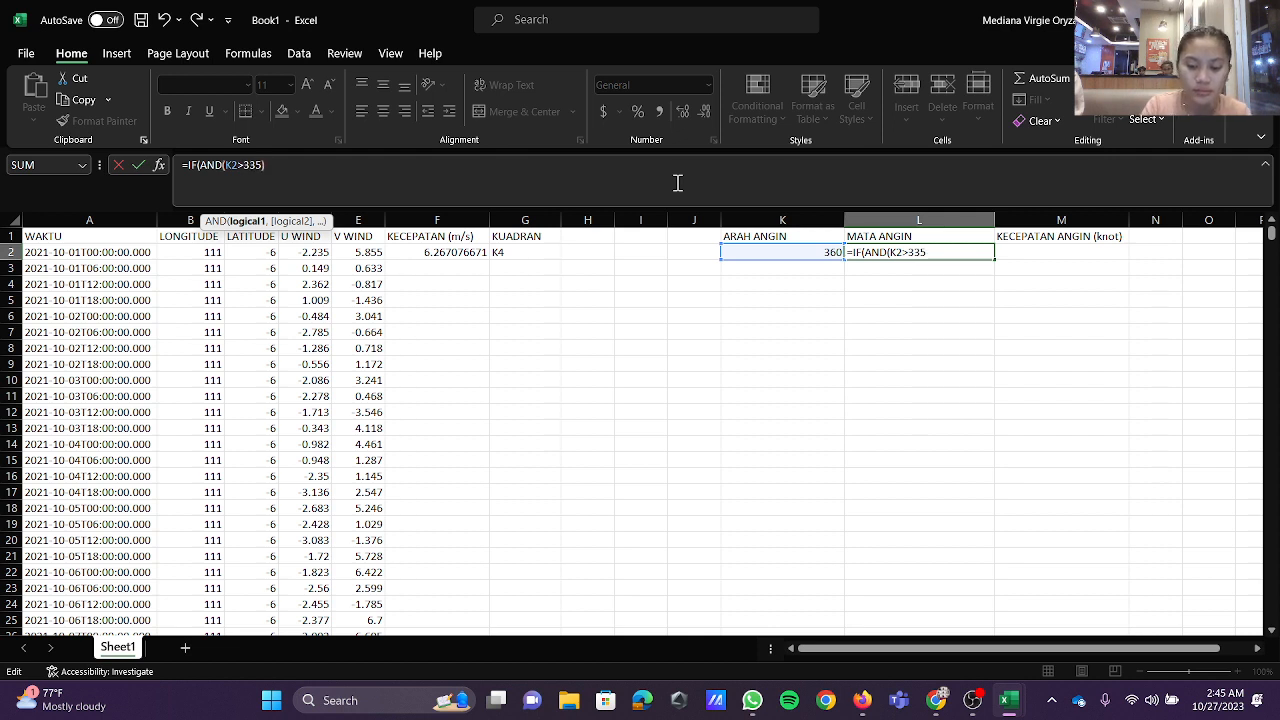
pyautogui.write(',')
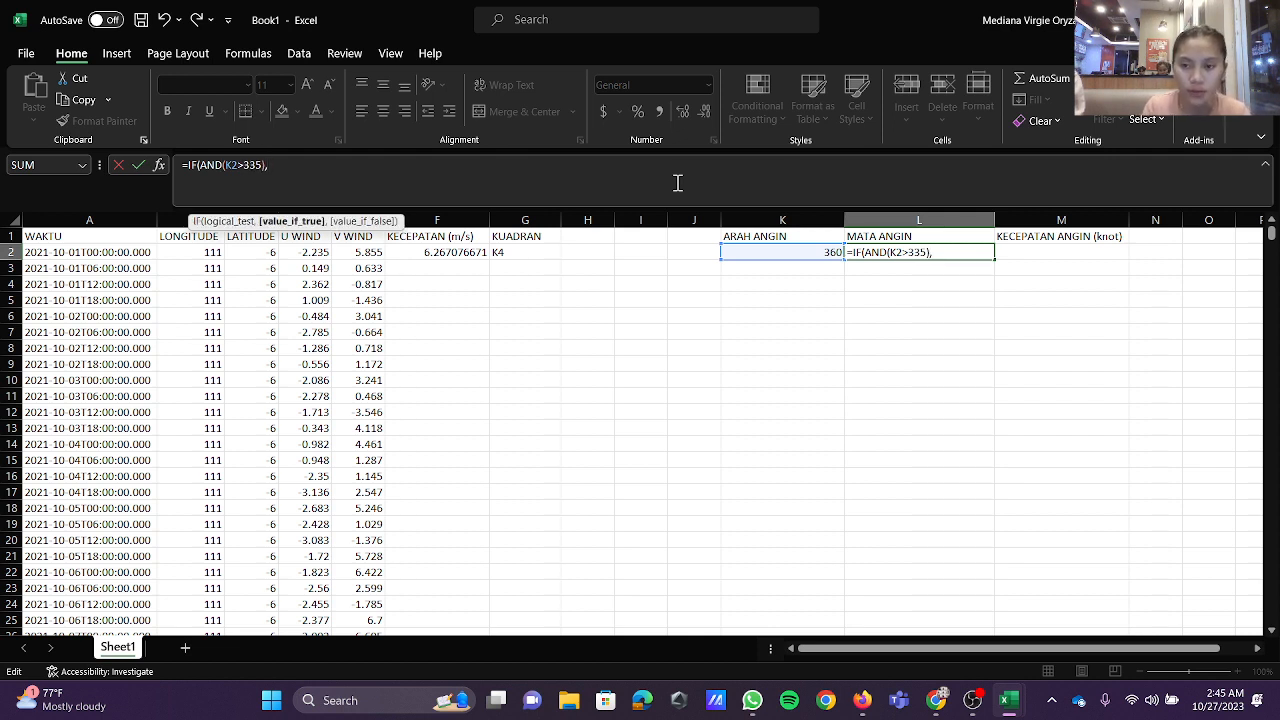
pyautogui.write('"I')
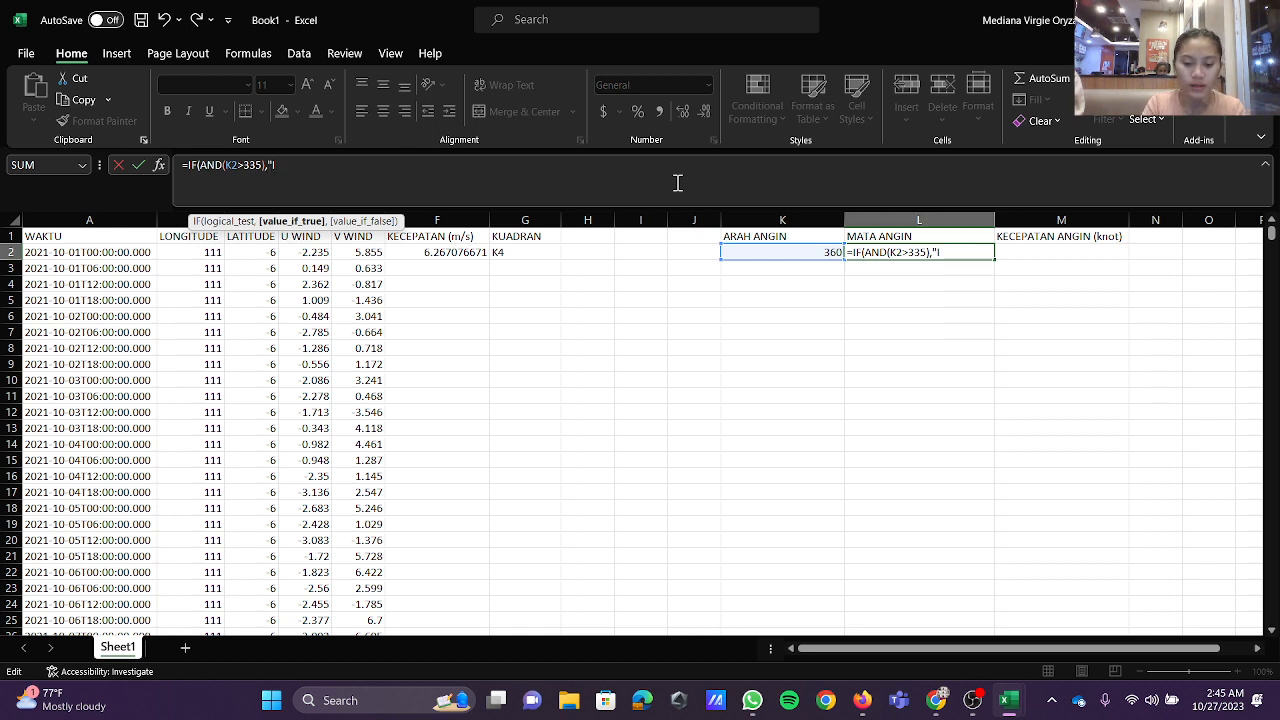
pyautogui.write('TARA')
# Step: Make the K2>335 test in the L2 formula return the text "UTARA"
pyautogui.press('BackSpace')
pyautogui.press('BackSpace')
pyautogui.press('BackSpace')
pyautogui.press('BackSpace')
pyautogui.press('BackSpace')
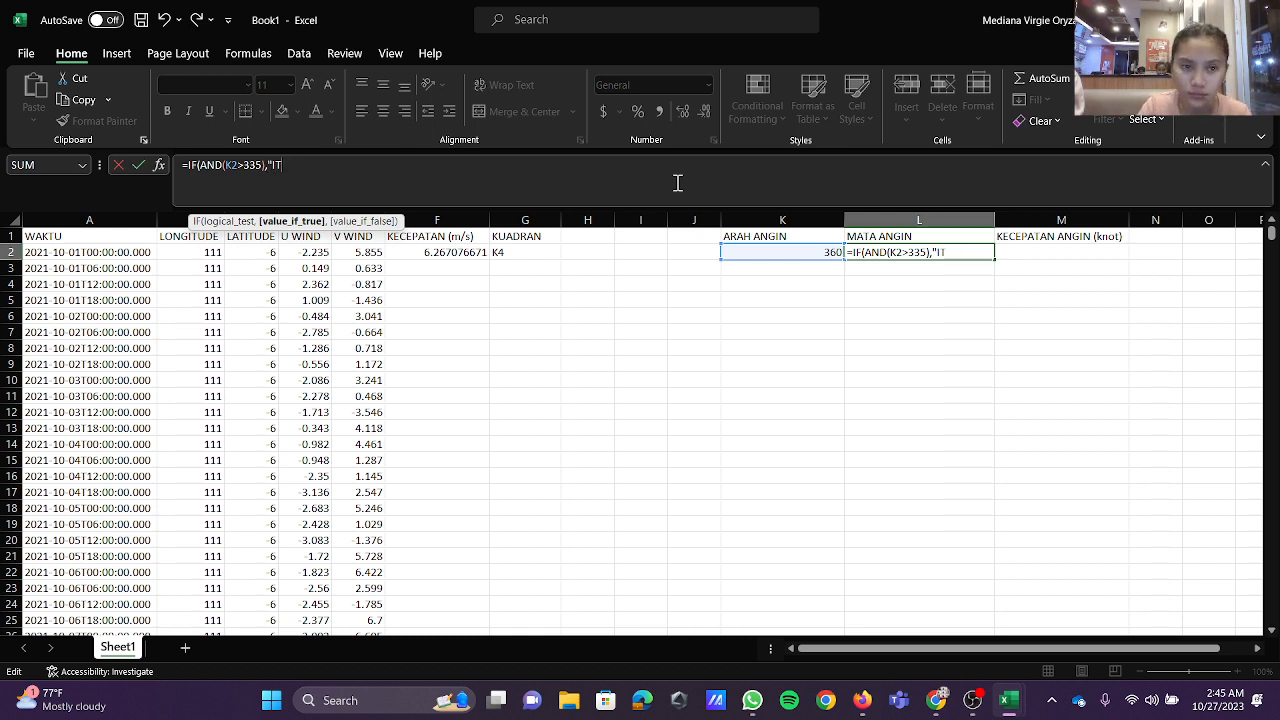
pyautogui.write('UTARA')
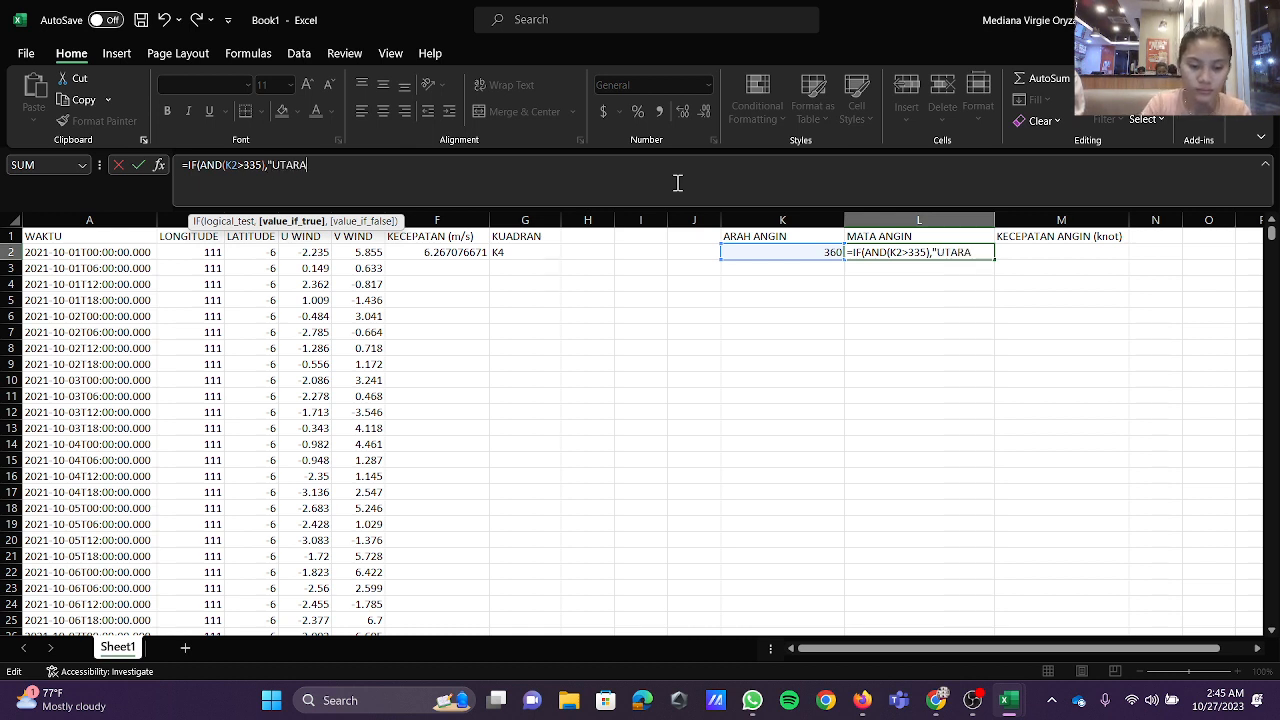
pyautogui.write('",IF')
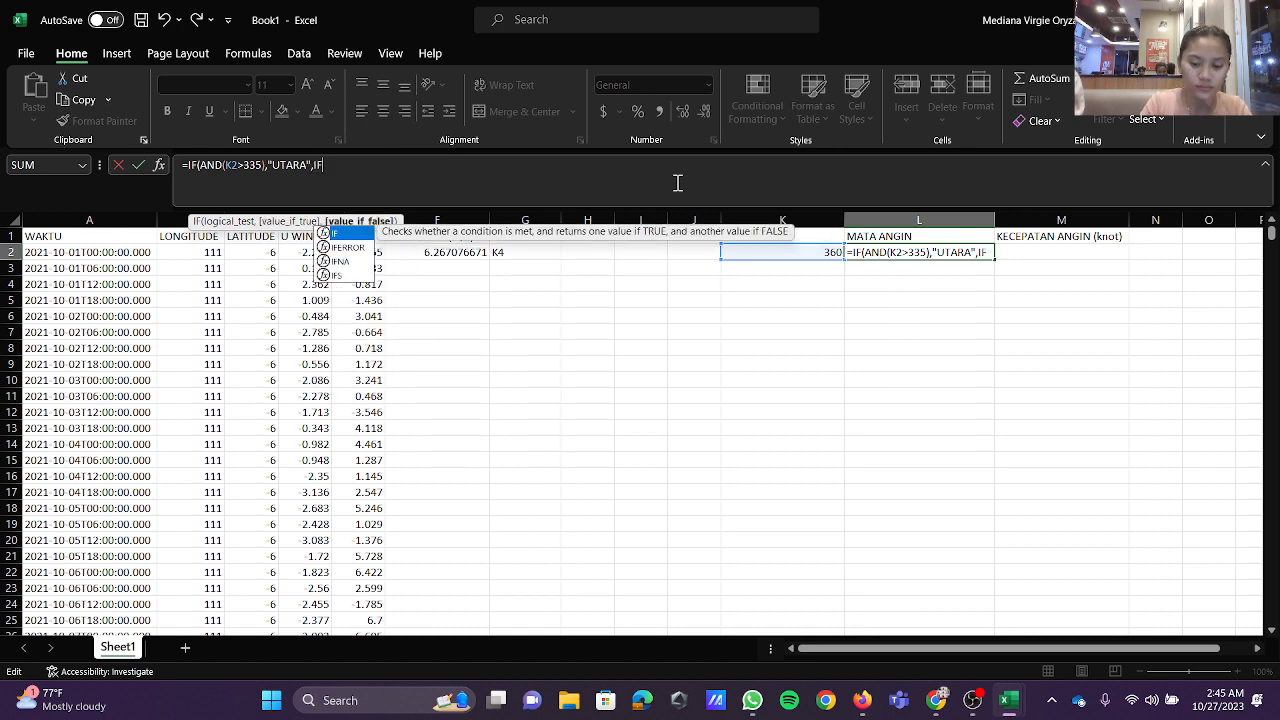
pyautogui.write('(AND')
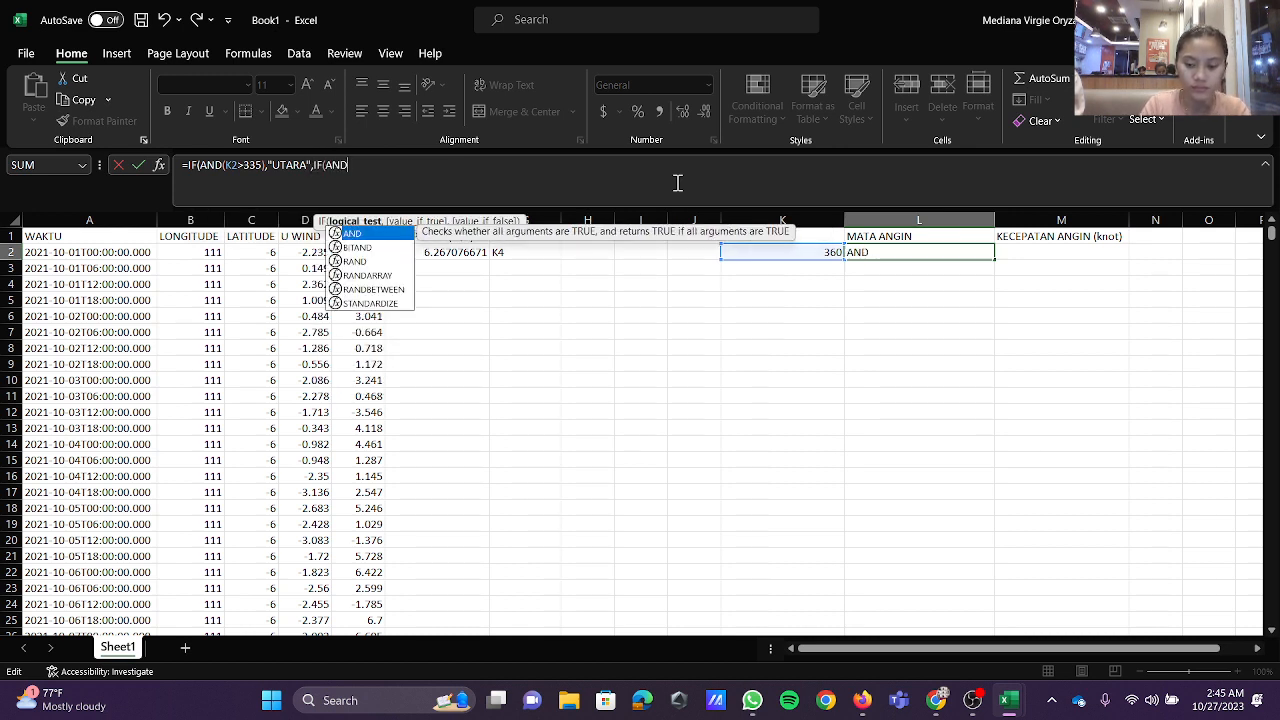
# Step: Nest a second test, IF(K2>290), returning "BARAT LAUT" in the MATA ANGIN formula in L2
pyautogui.press('BackSpace')
pyautogui.press('BackSpace')
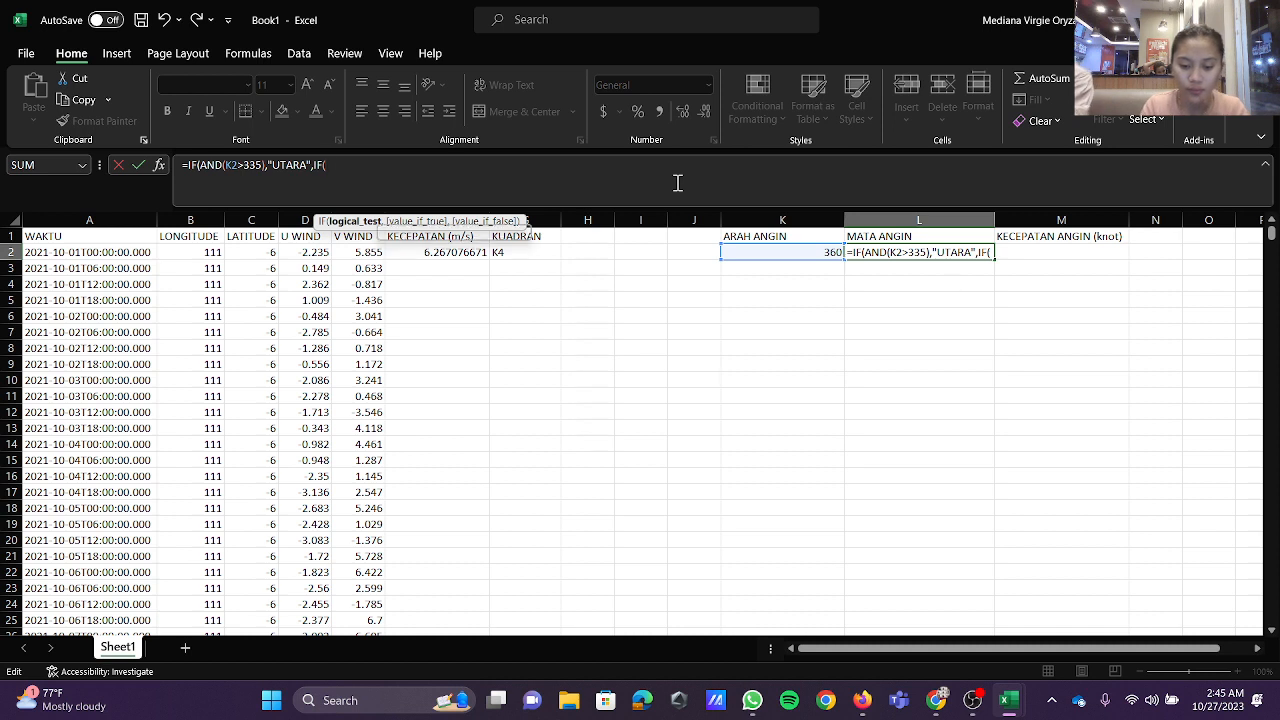
pyautogui.write('K2>')
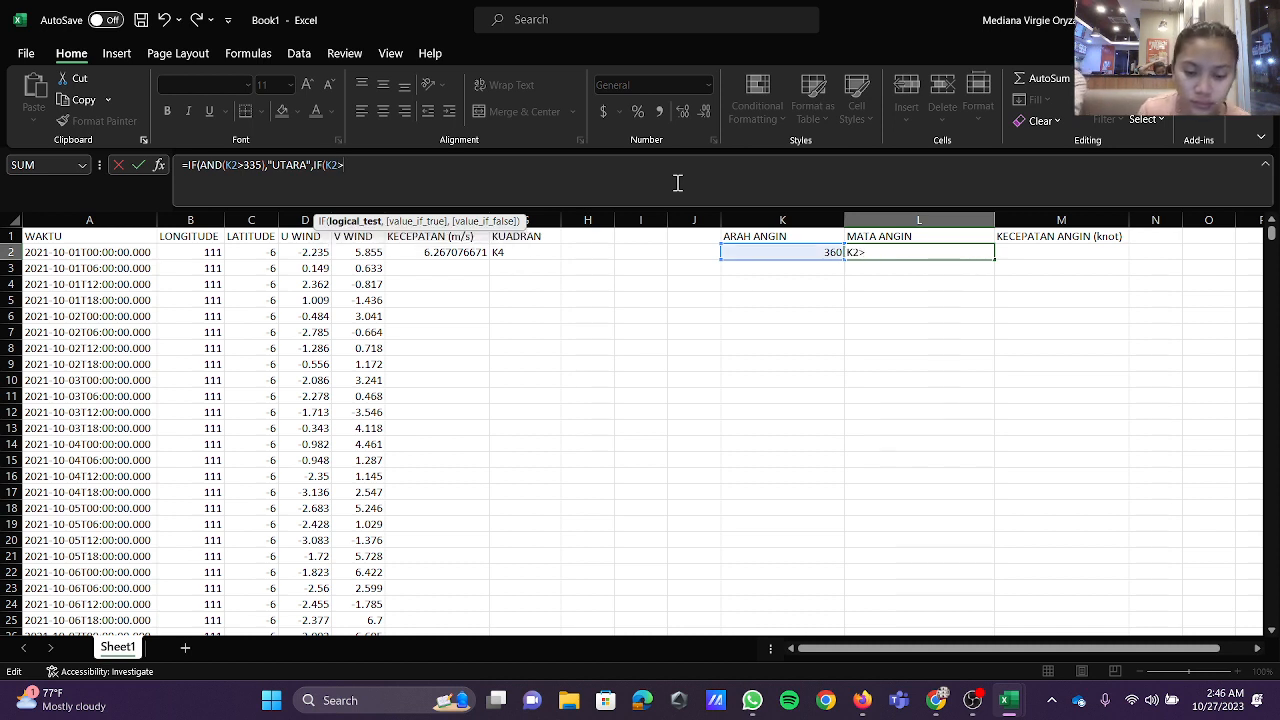
pyautogui.write('290')
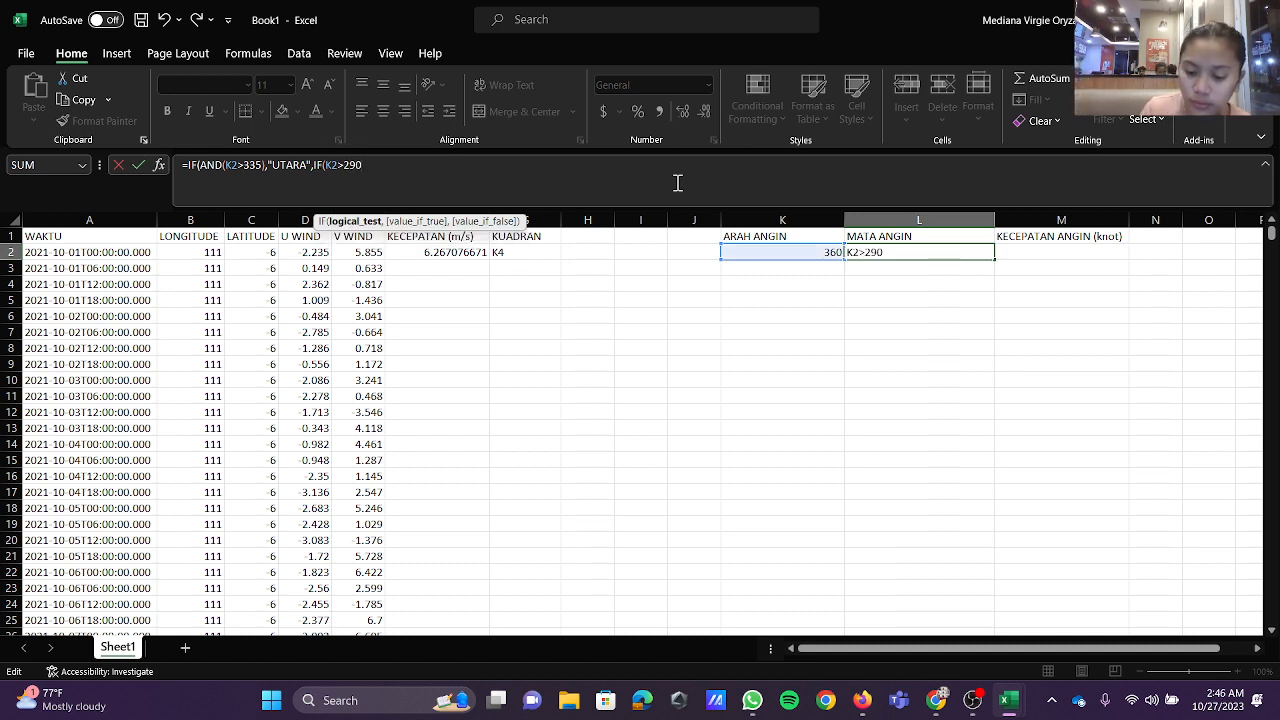
pyautogui.write(',"')
pyautogui.write('BAR')
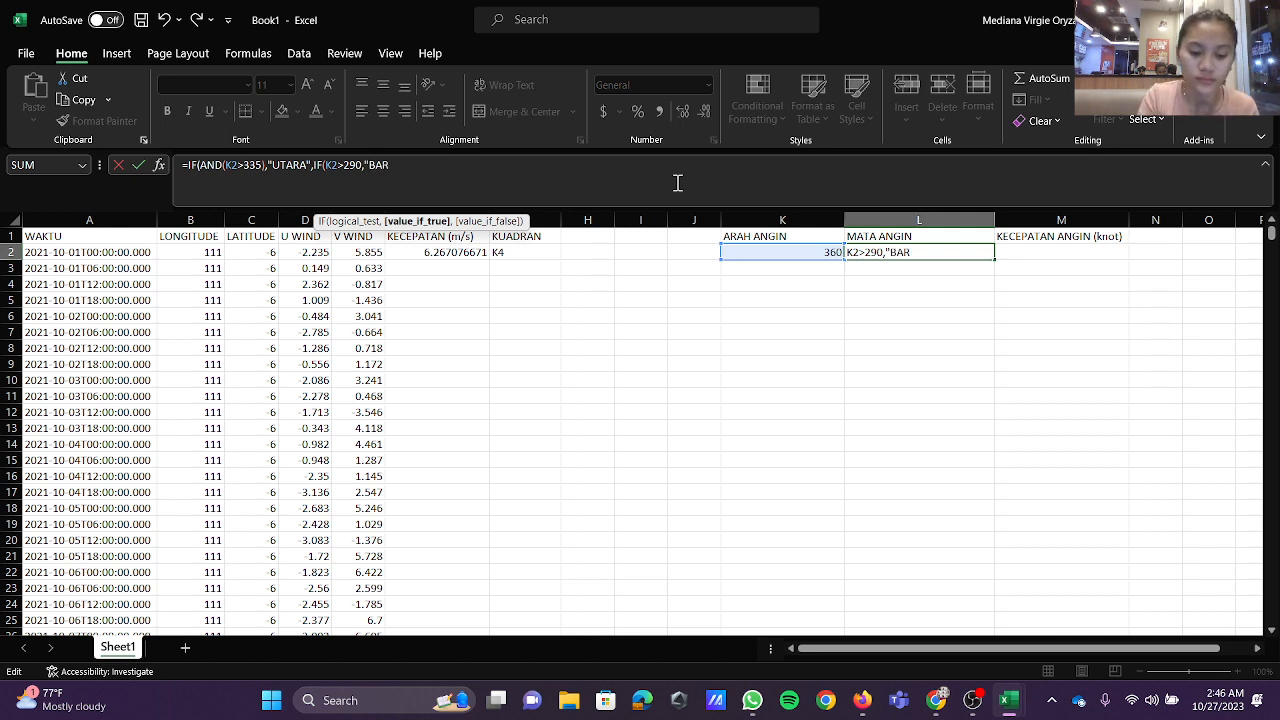
pyautogui.write('AT LAUT')
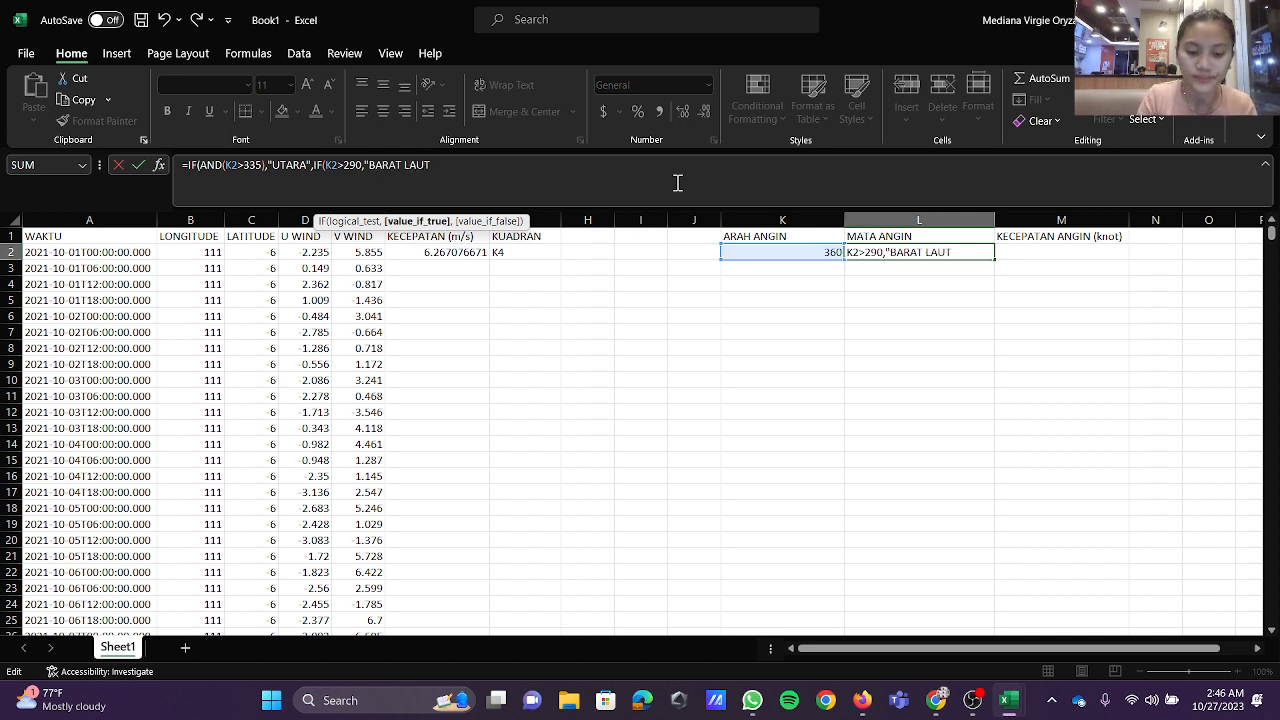
pyautogui.write('",')
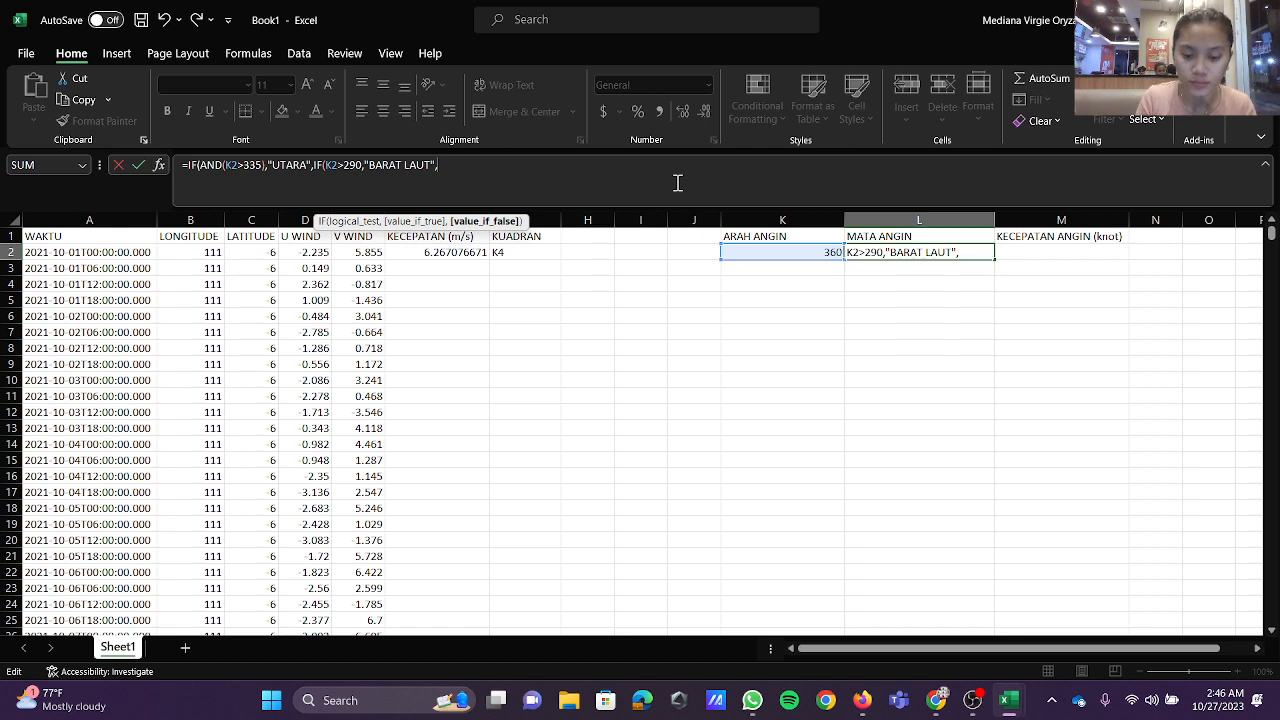
pyautogui.write('IF(K2>')
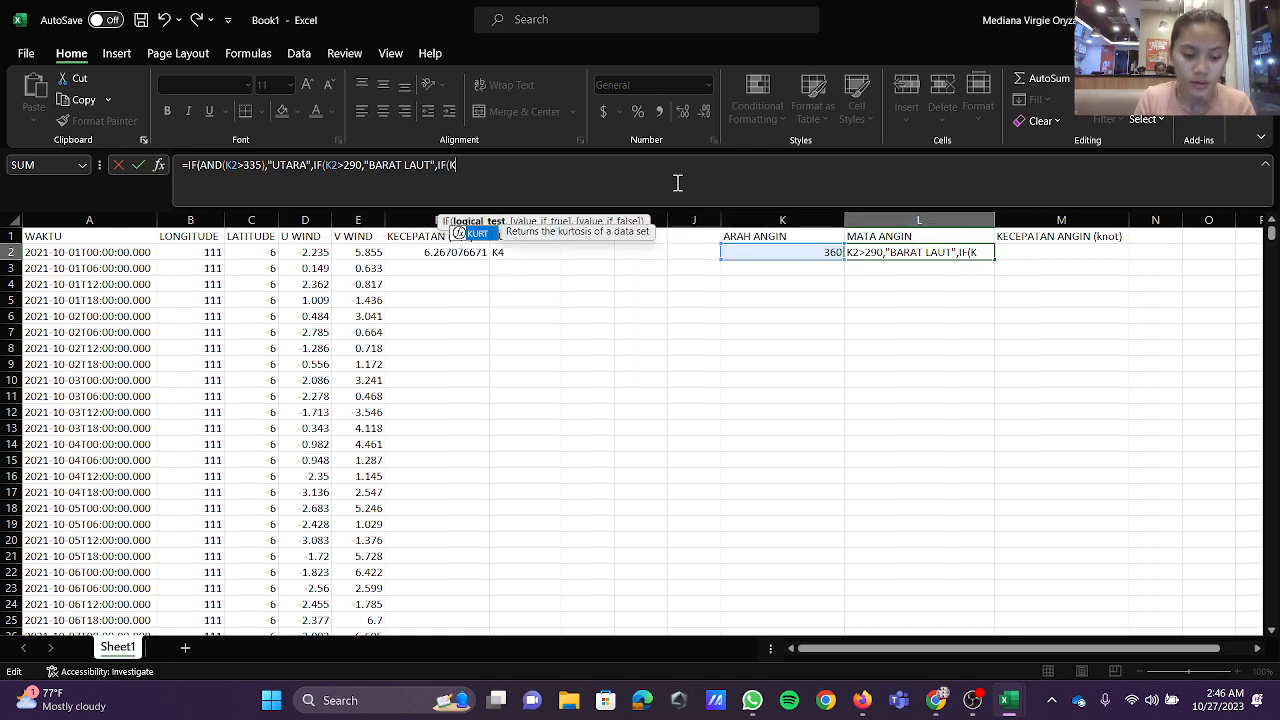
pyautogui.write('200')
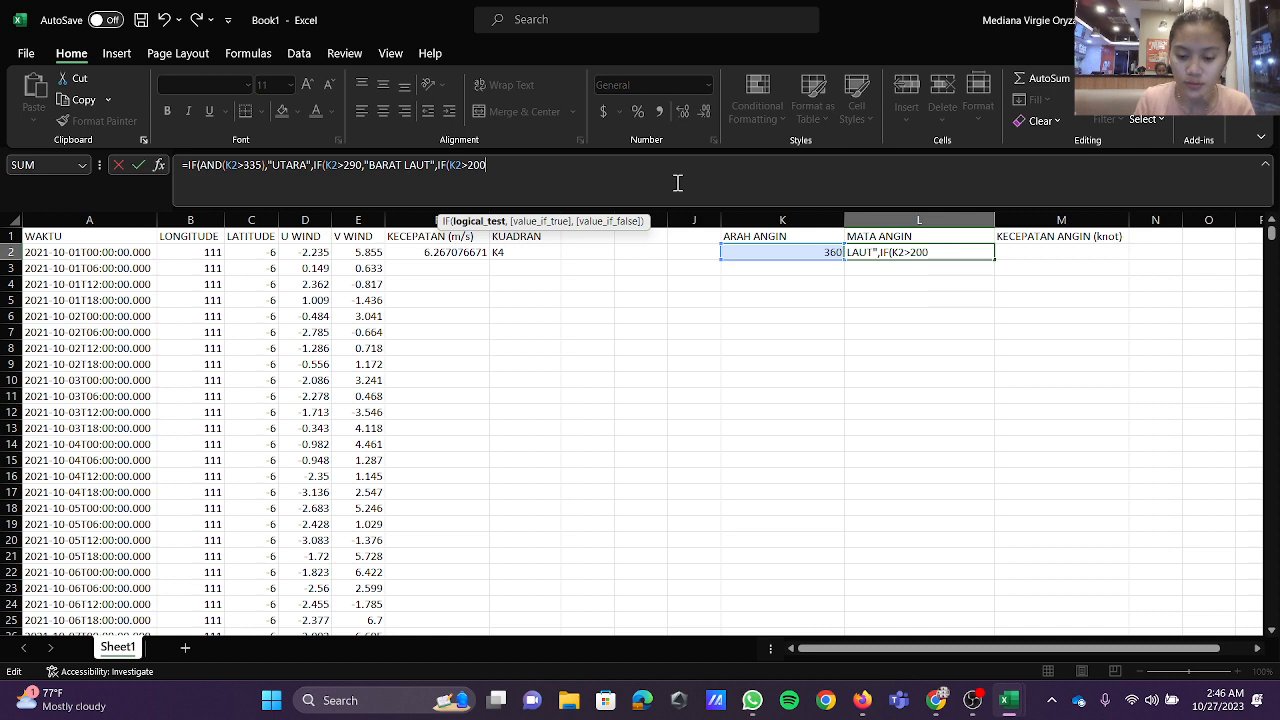
pyautogui.write(',"BARAT')
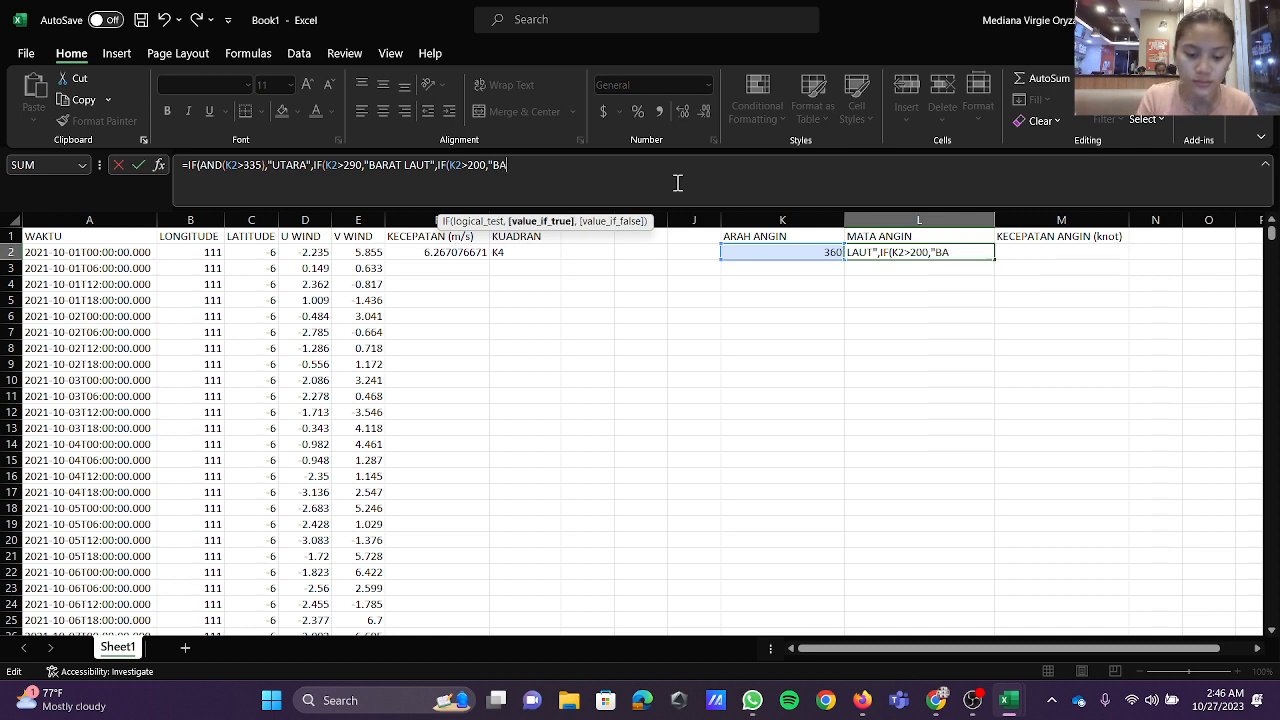
pyautogui.write(' DAYA')
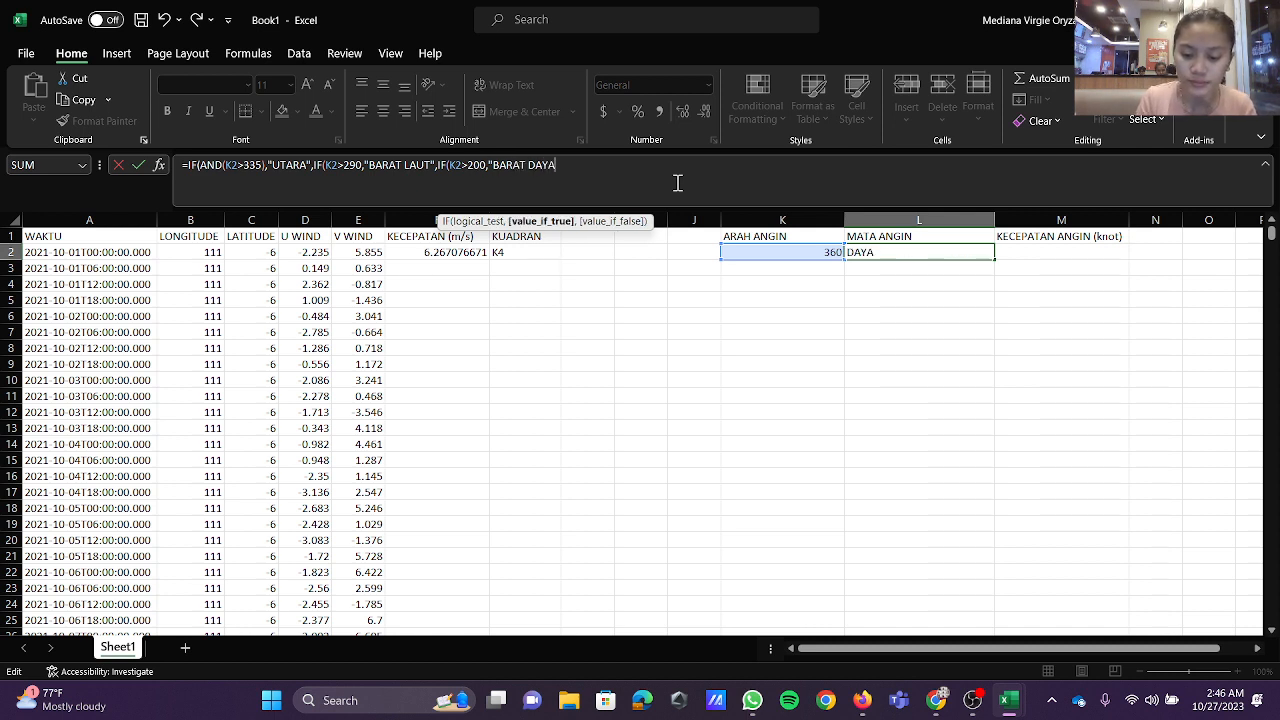
pyautogui.write('",')
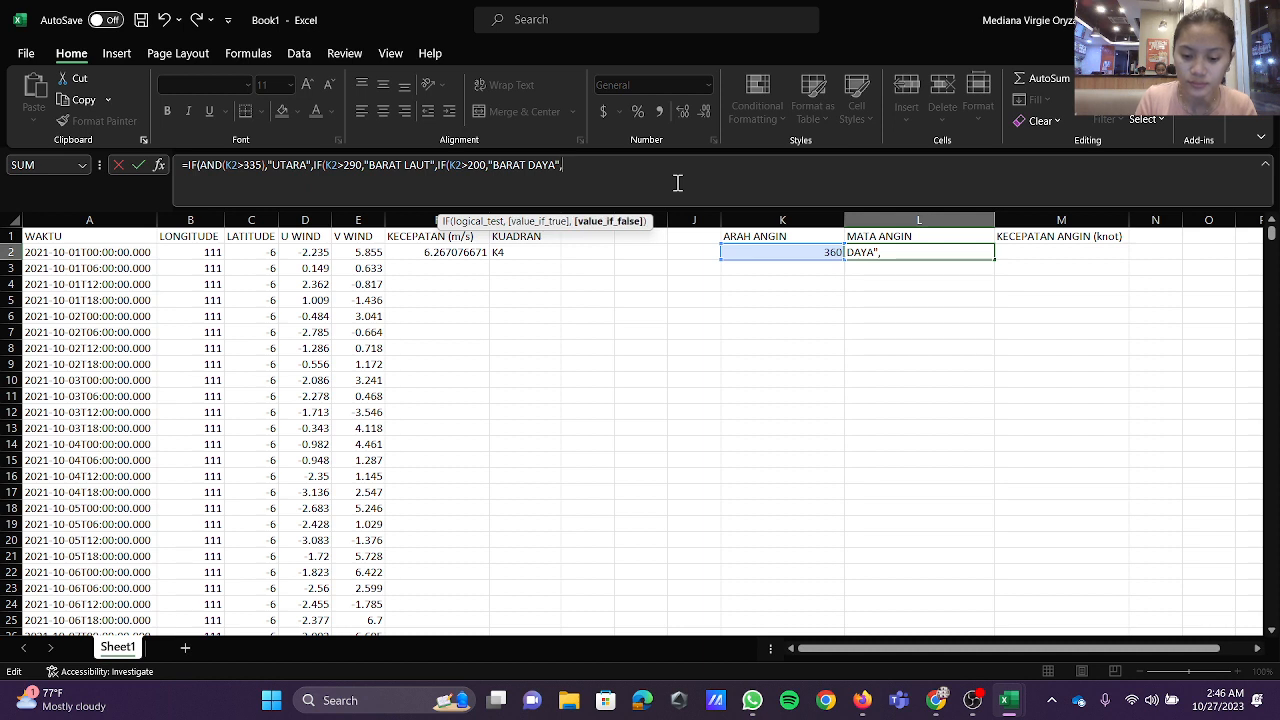
pyautogui.write('IF')
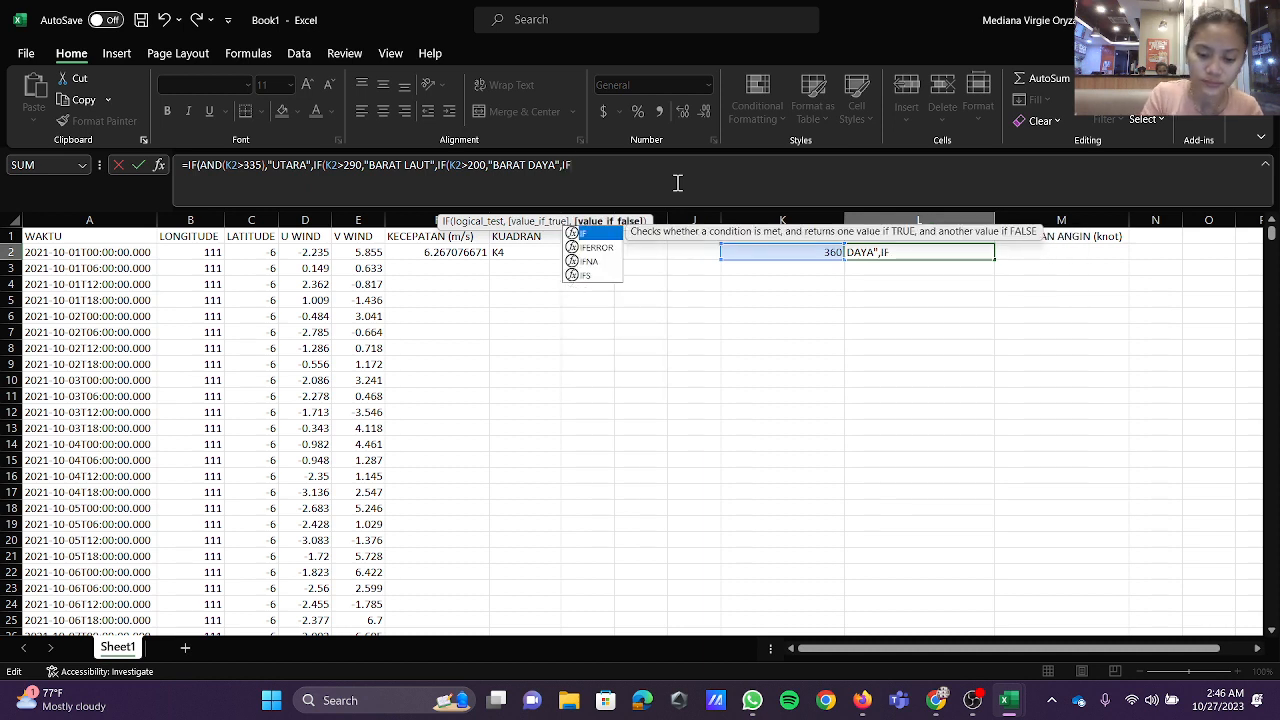
pyautogui.write('(KW')
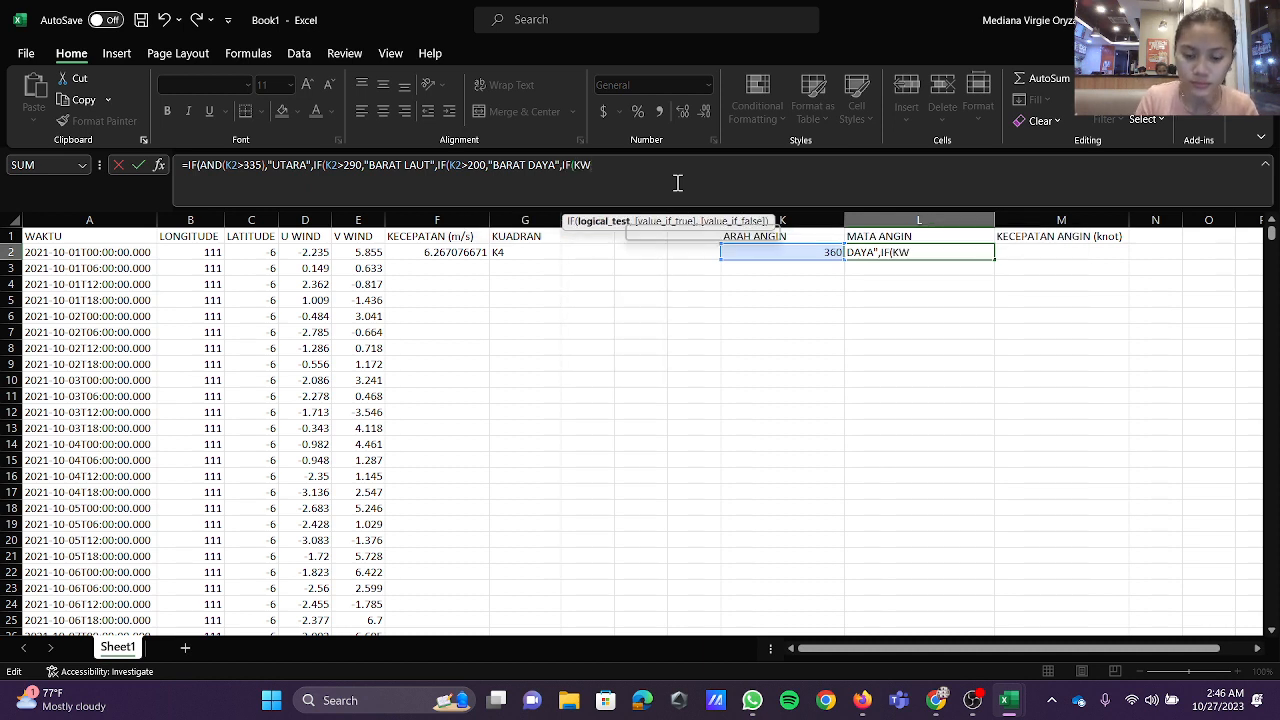
# Step: Nest a fourth test, IF(K2>265), returning "BARA" in the MATA ANGIN formula in L2
pyautogui.press('BackSpace')
pyautogui.write('2')
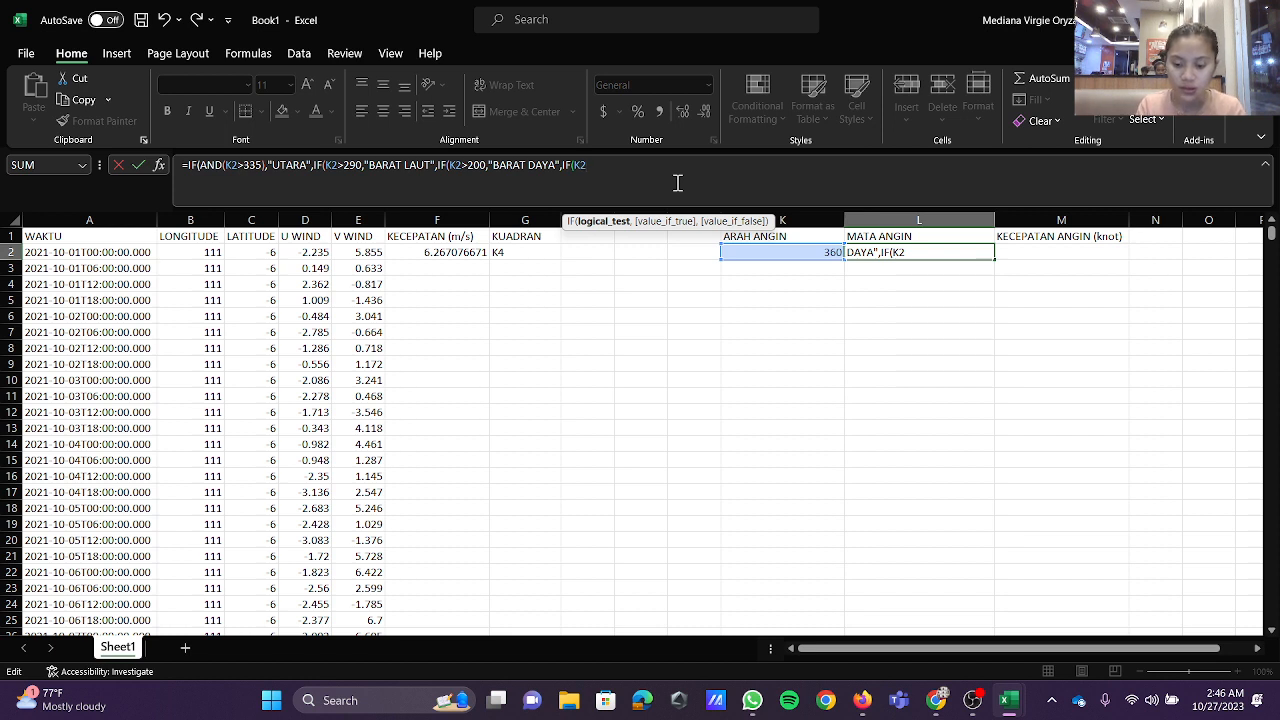
pyautogui.write('>265')
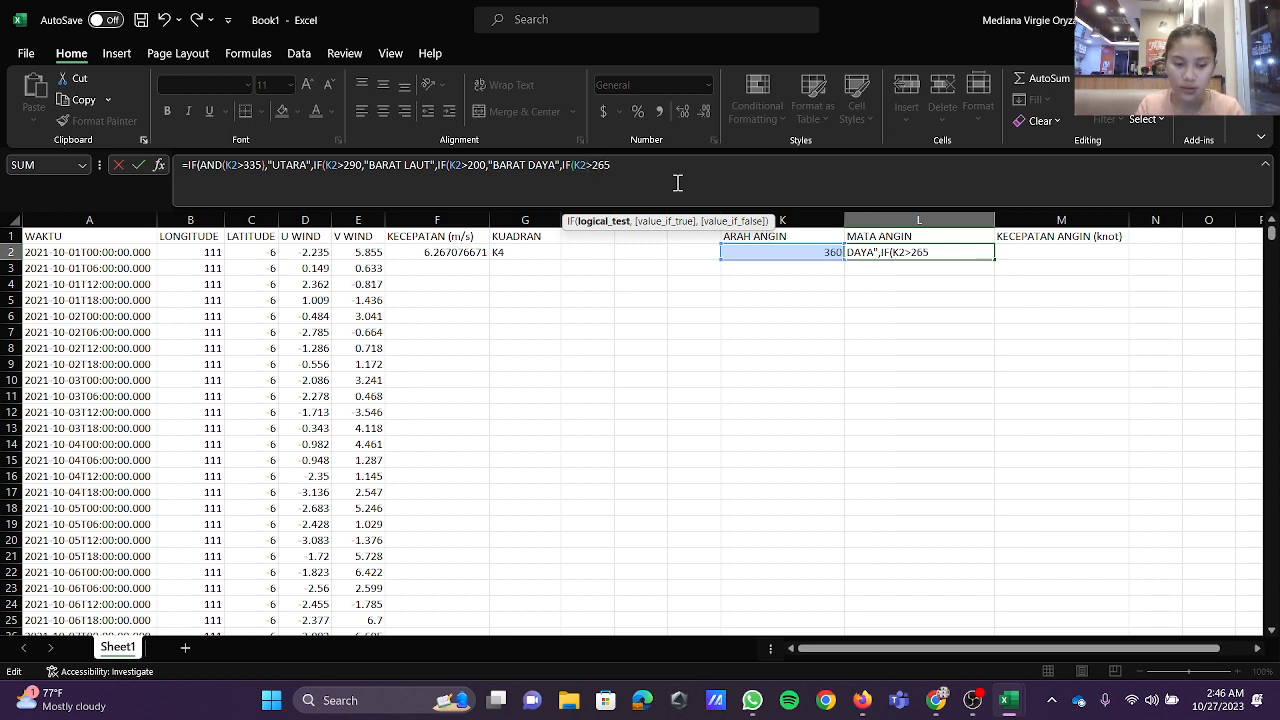
pyautogui.write(',"BARA')
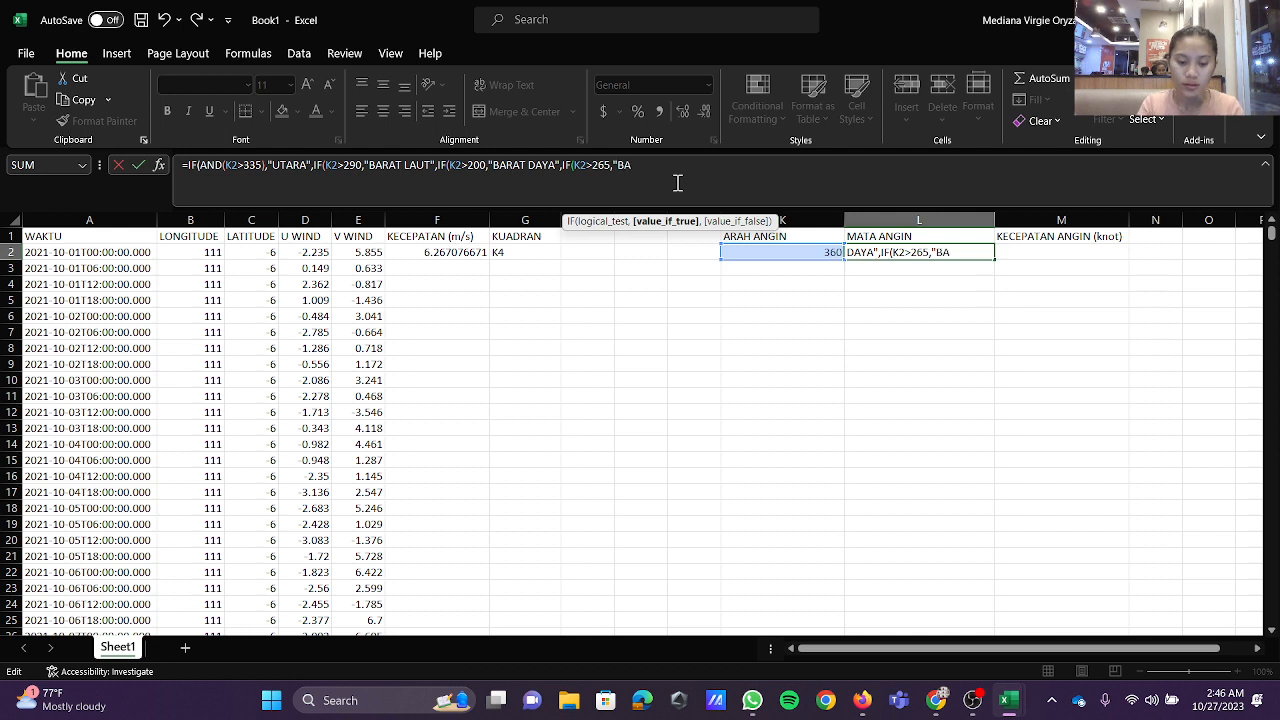
pyautogui.write('",IF')
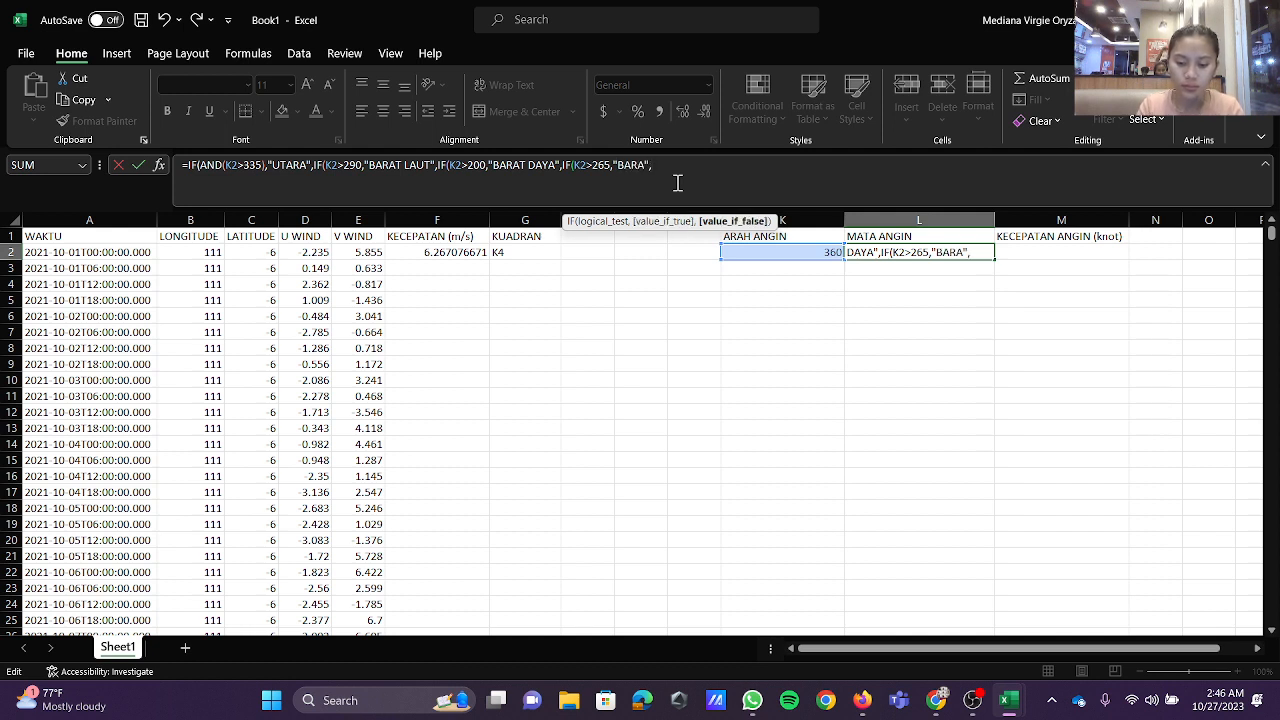
pyautogui.write('(K2')
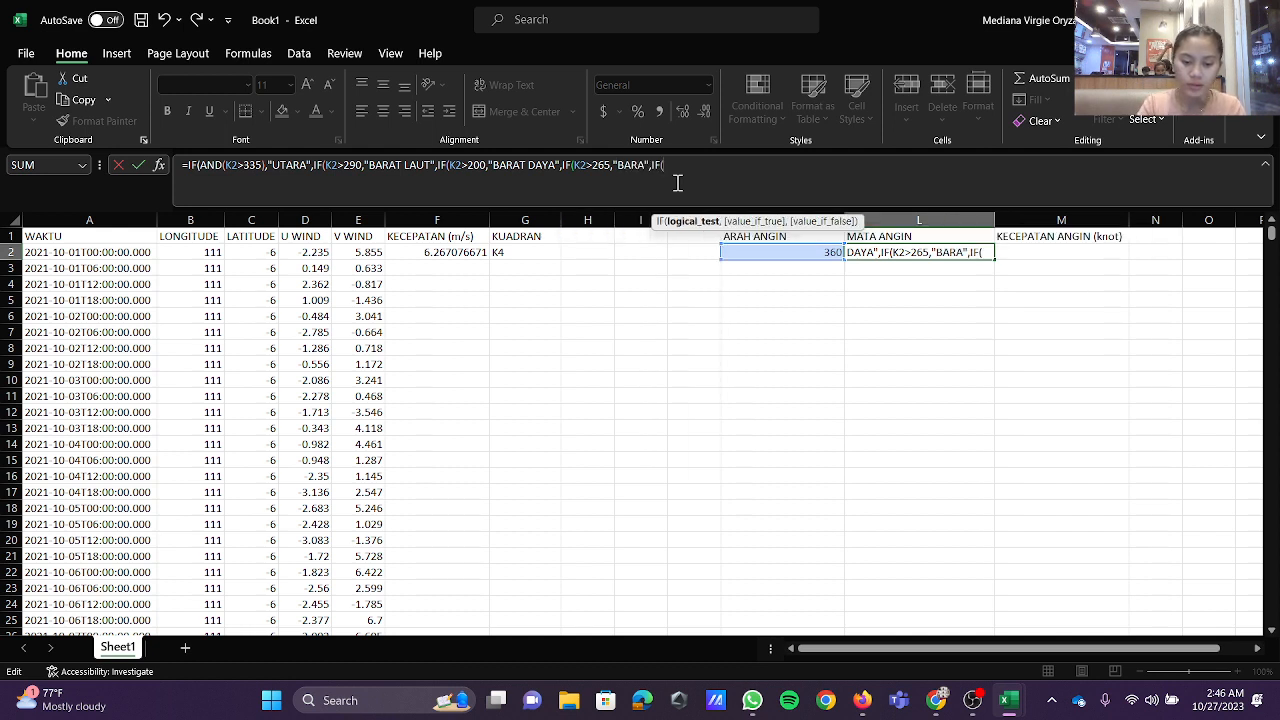
pyautogui.write('>')
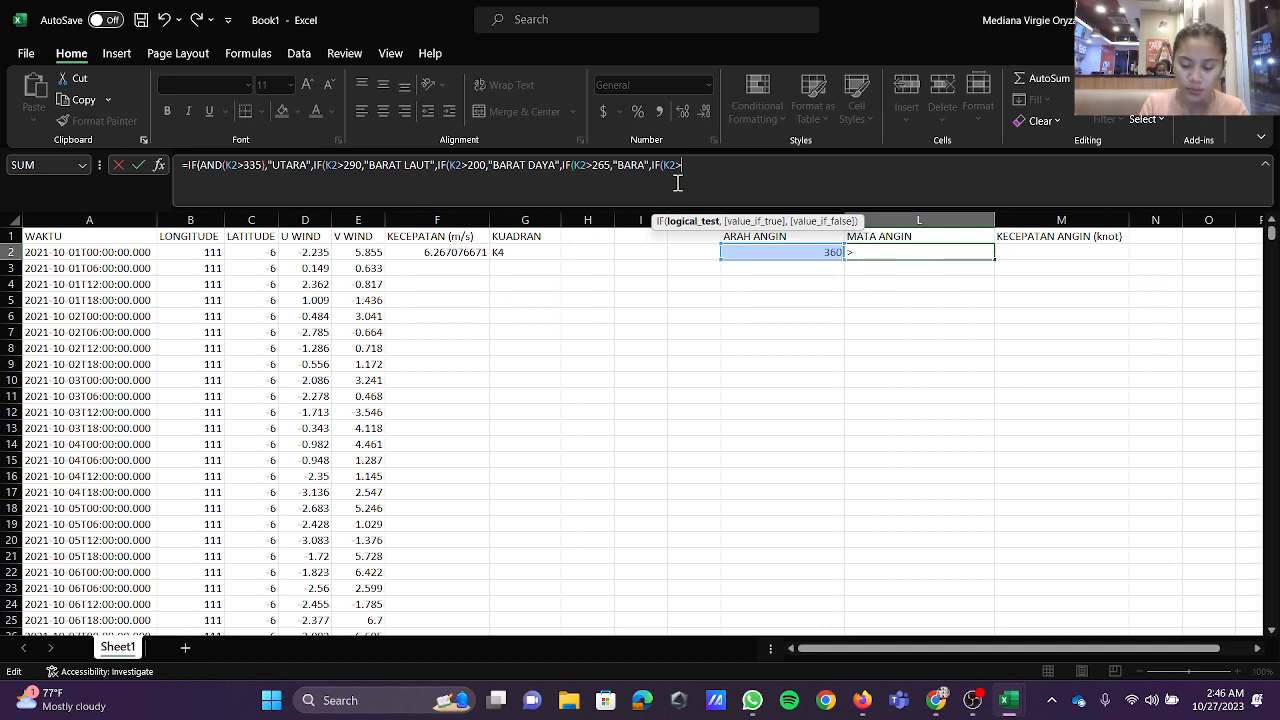
pyautogui.write('155,')
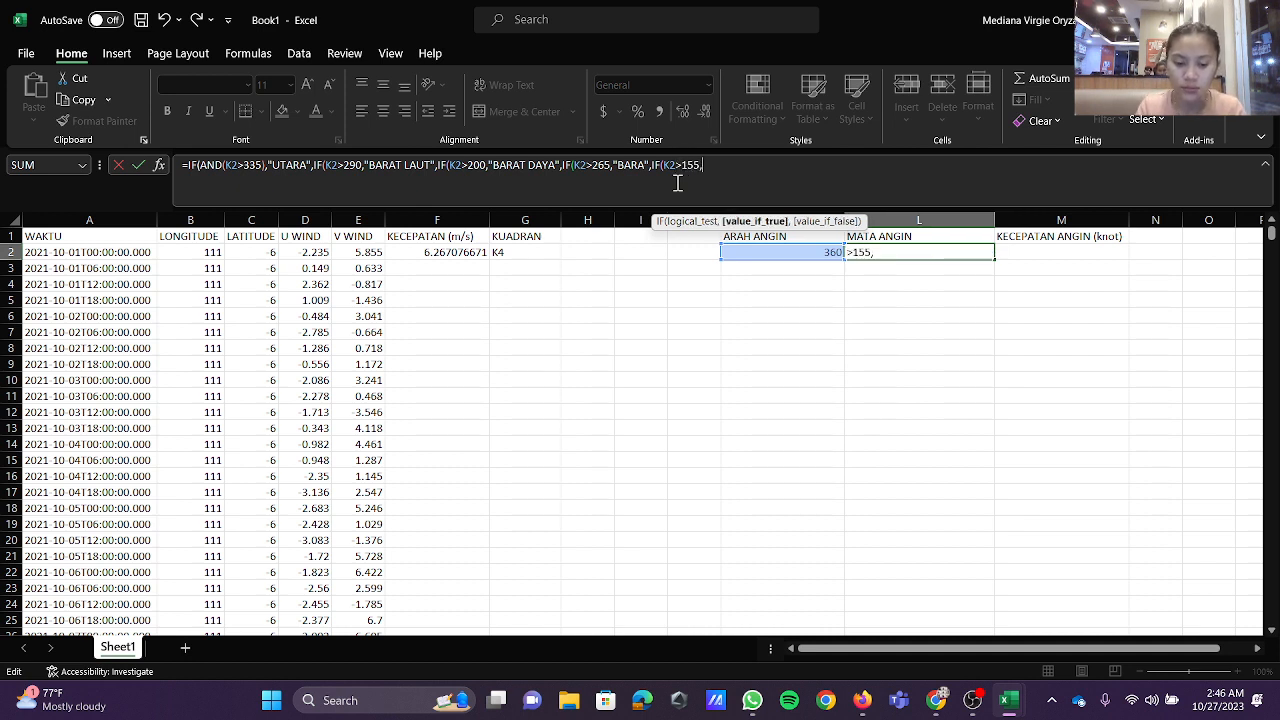
pyautogui.write('"')
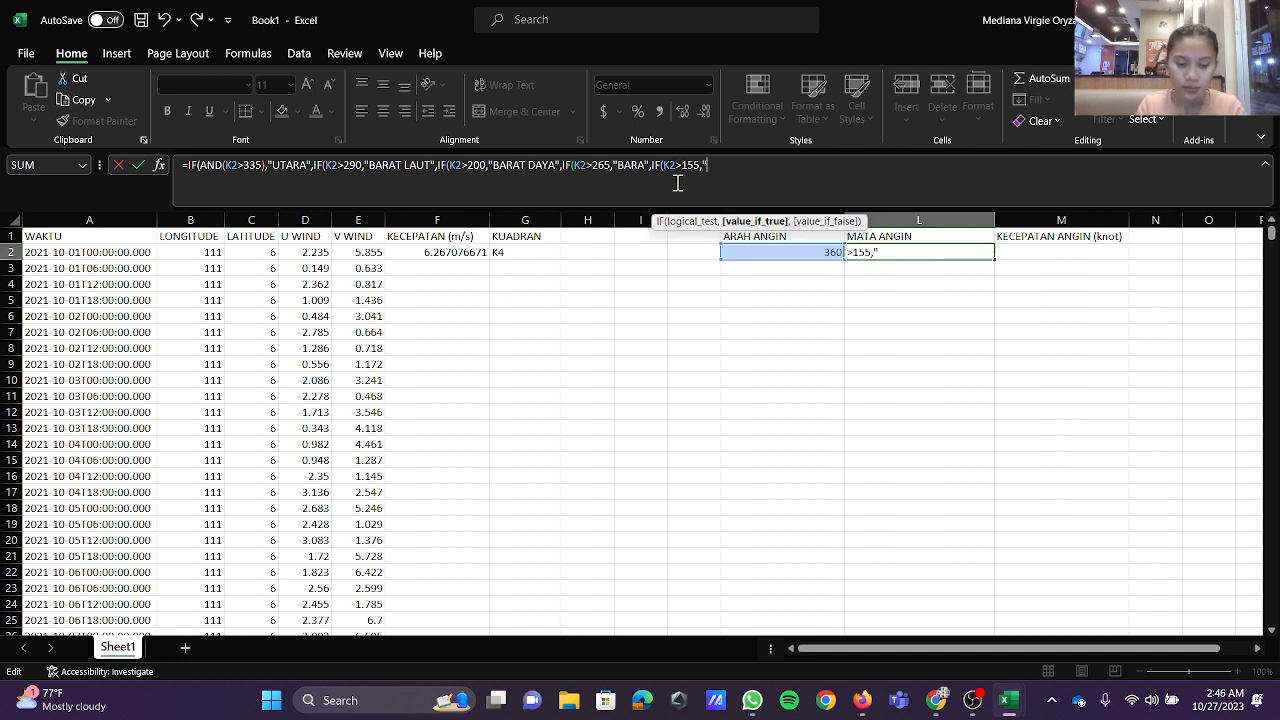
pyautogui.write('SELATAN')
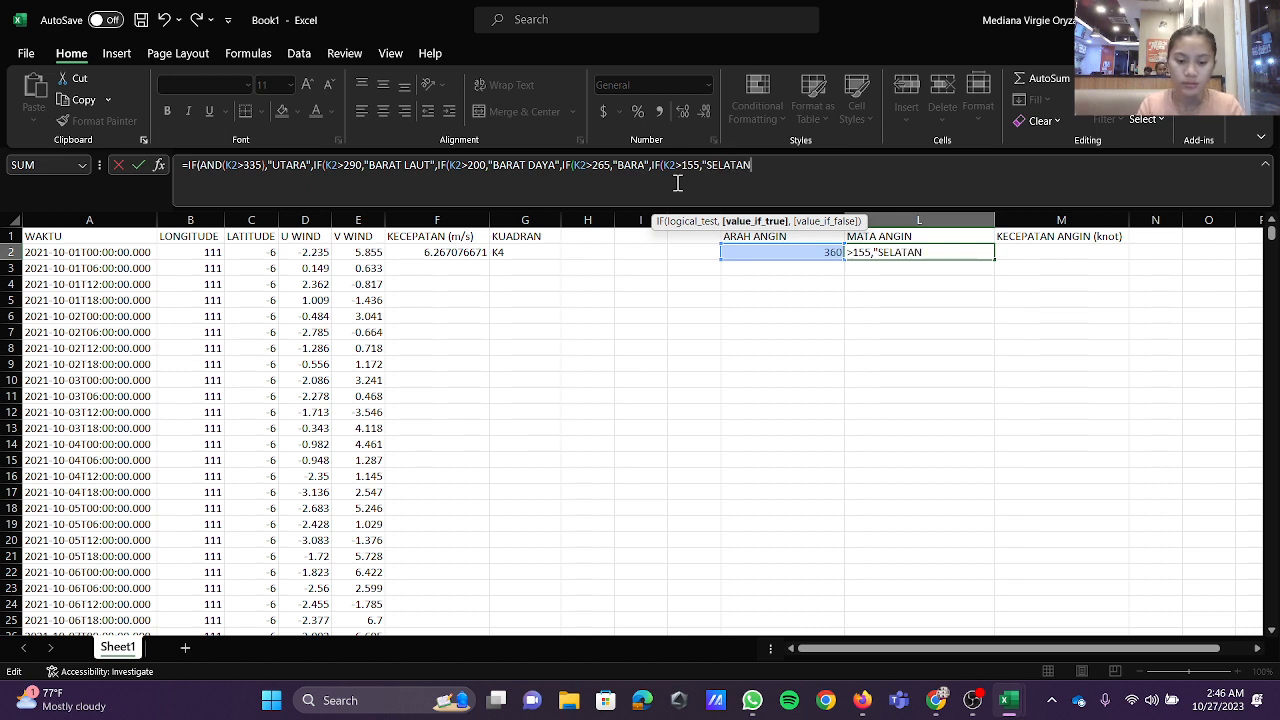
pyautogui.write('",IF')
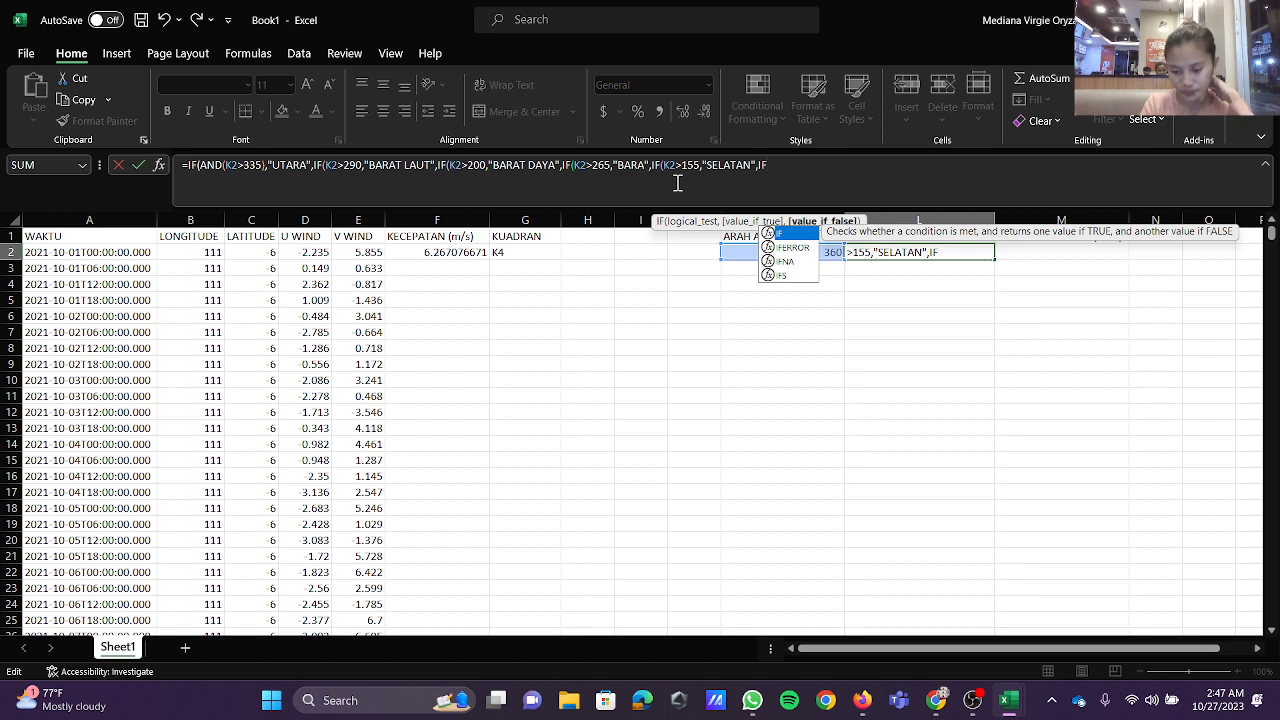
pyautogui.write('(K2')
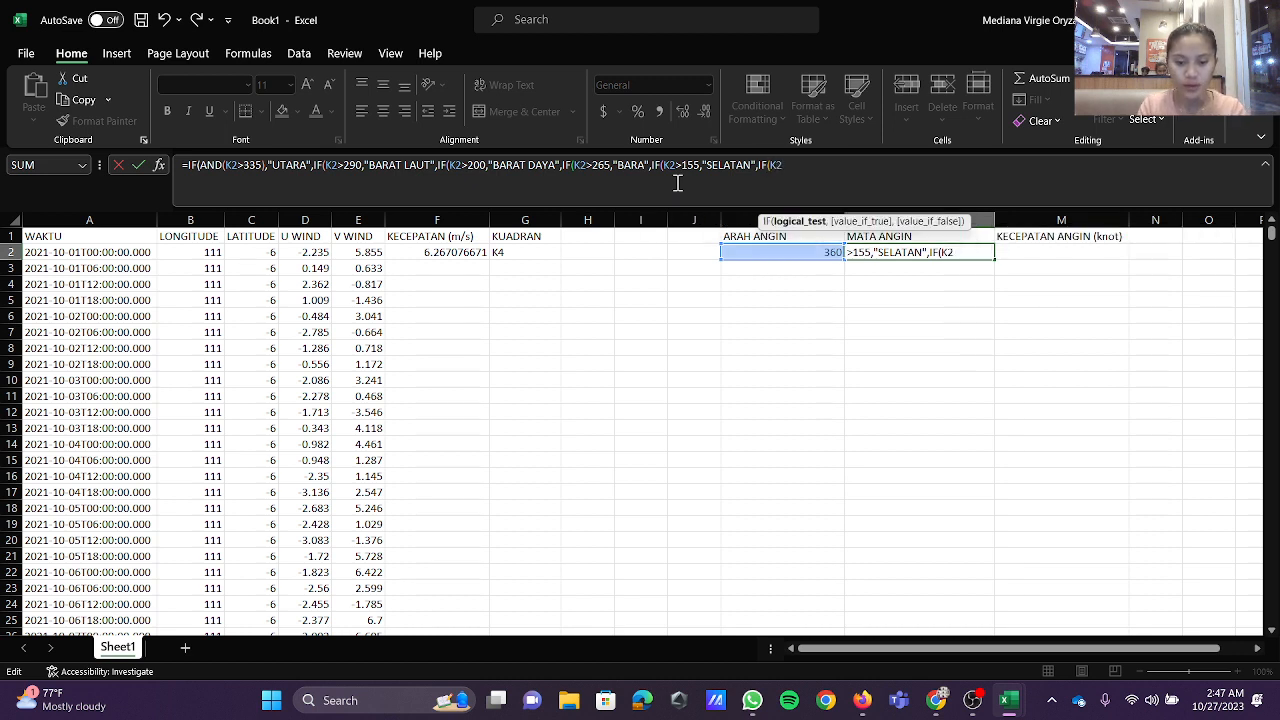
pyautogui.write('>10')
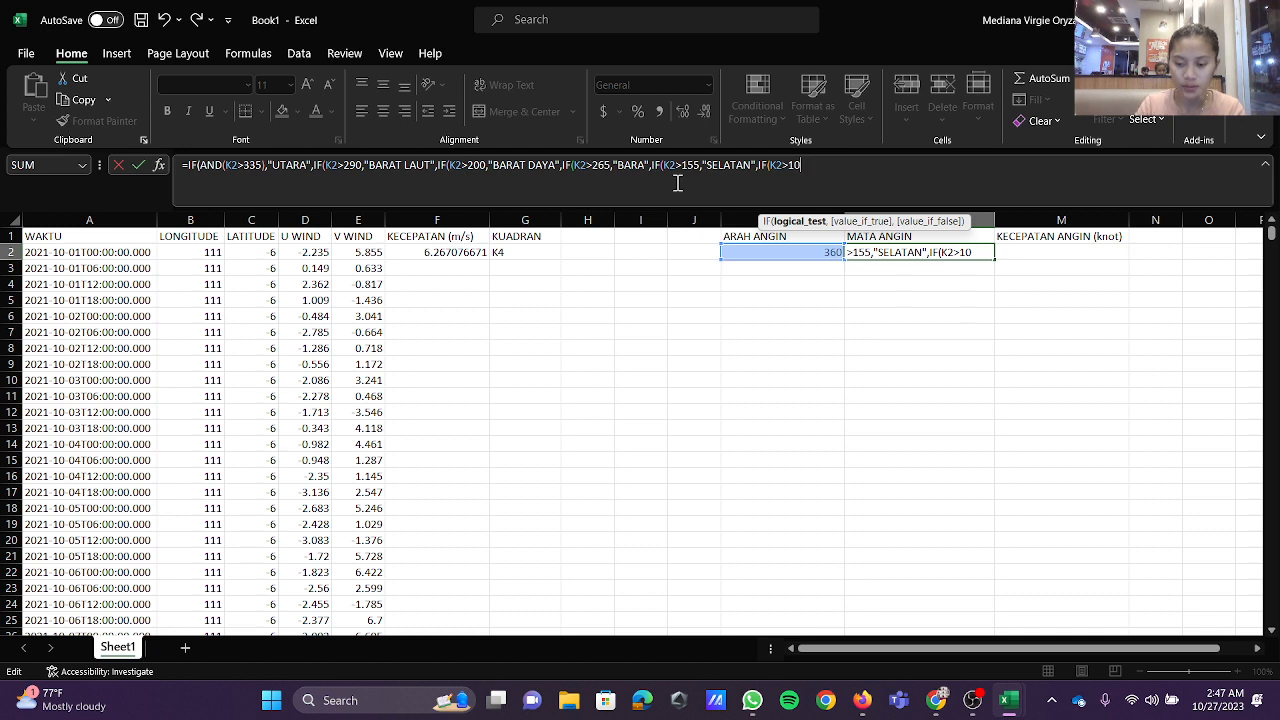
# Step: Nest a sixth test, IF(K2>110), returning "TENGGARA" in the MATA ANGIN formula in L2
pyautogui.press('BackSpace')
pyautogui.write('10')
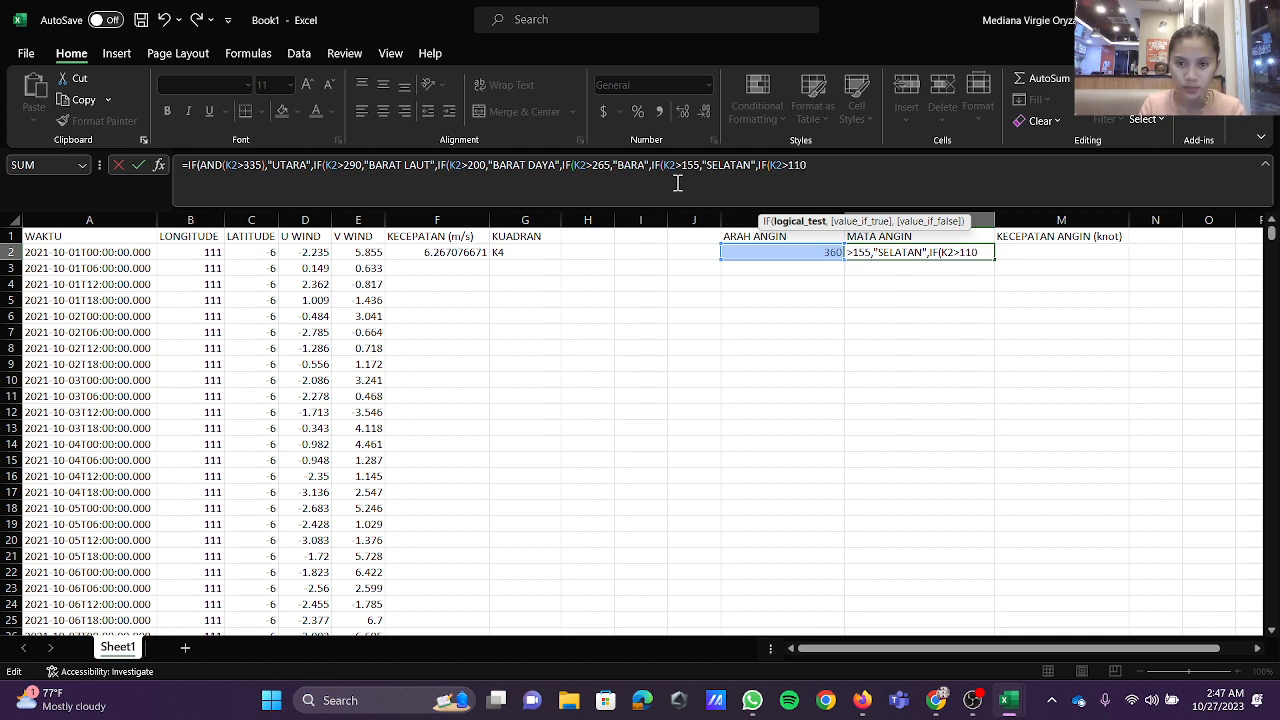
pyautogui.write(',')
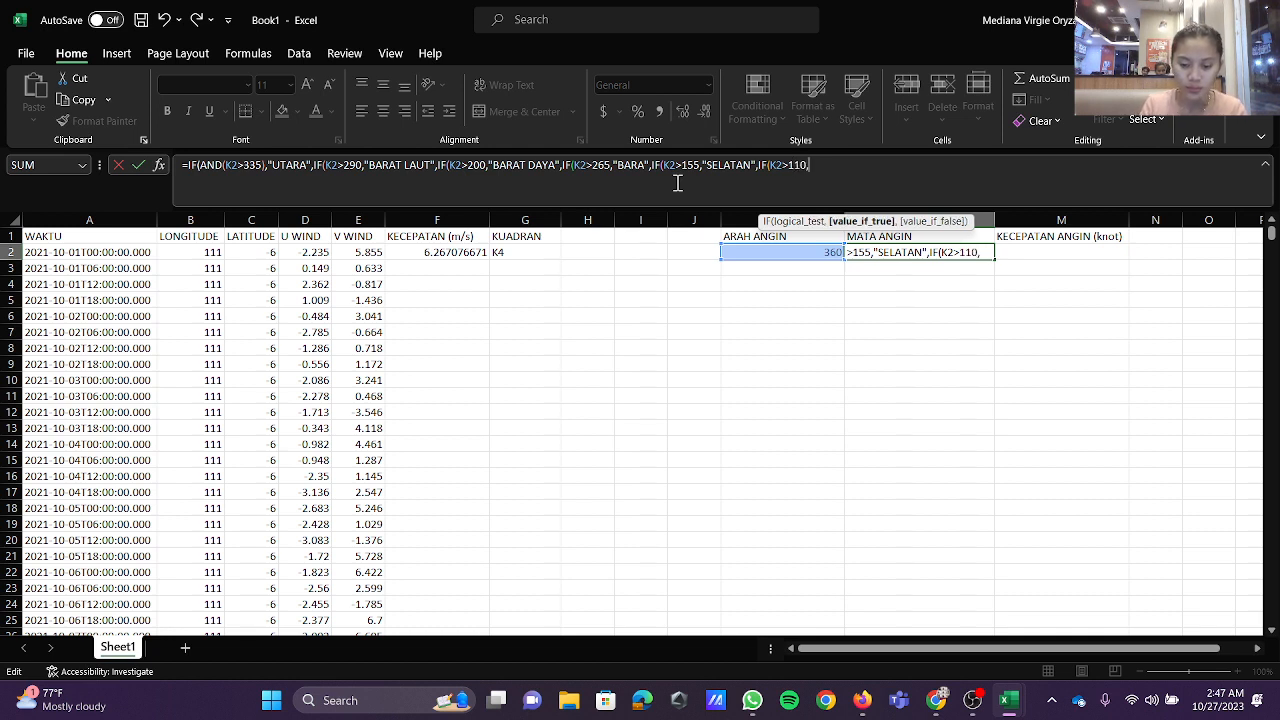
pyautogui.write('"TENGGARA')
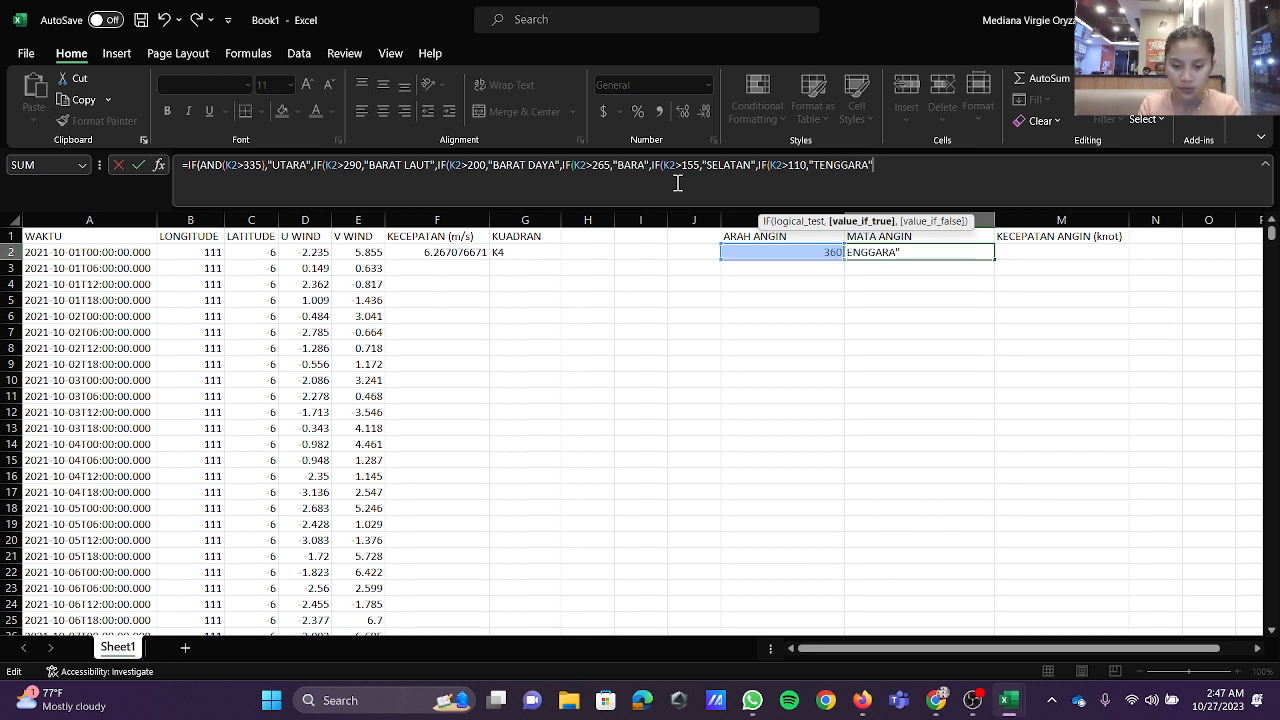
pyautogui.write('",IF(K')
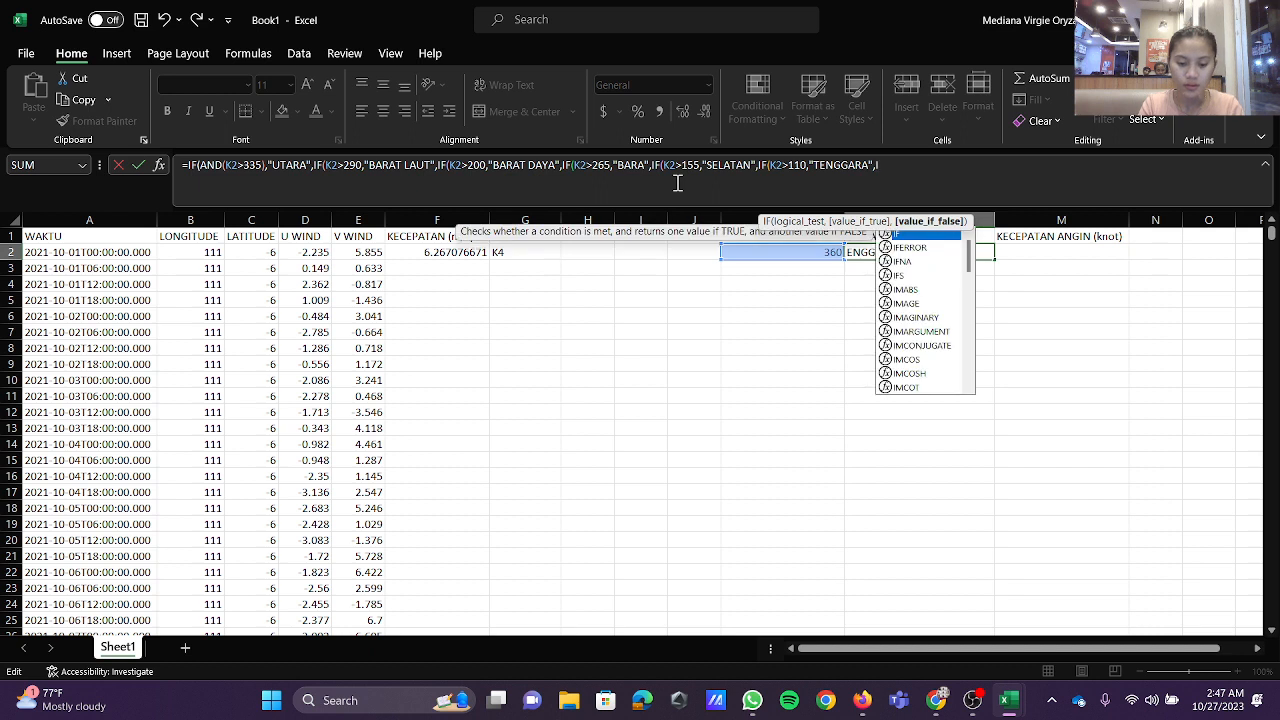
pyautogui.write('2')
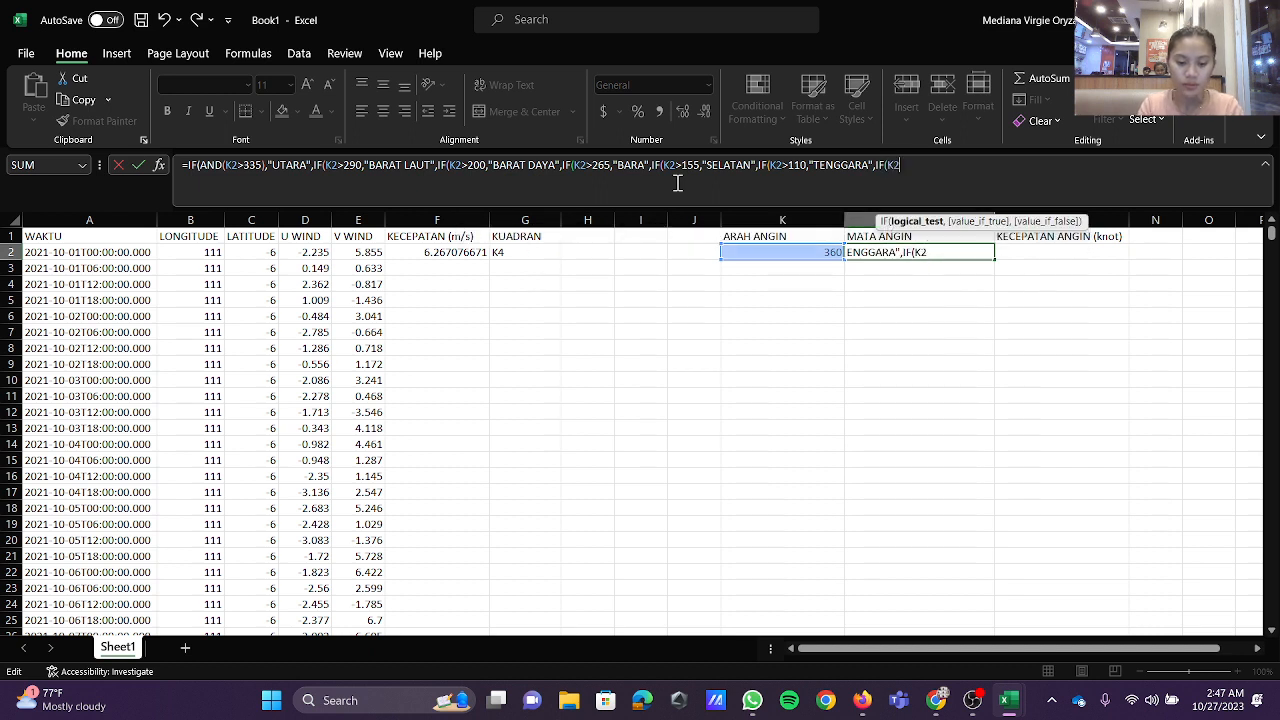
pyautogui.write('>')
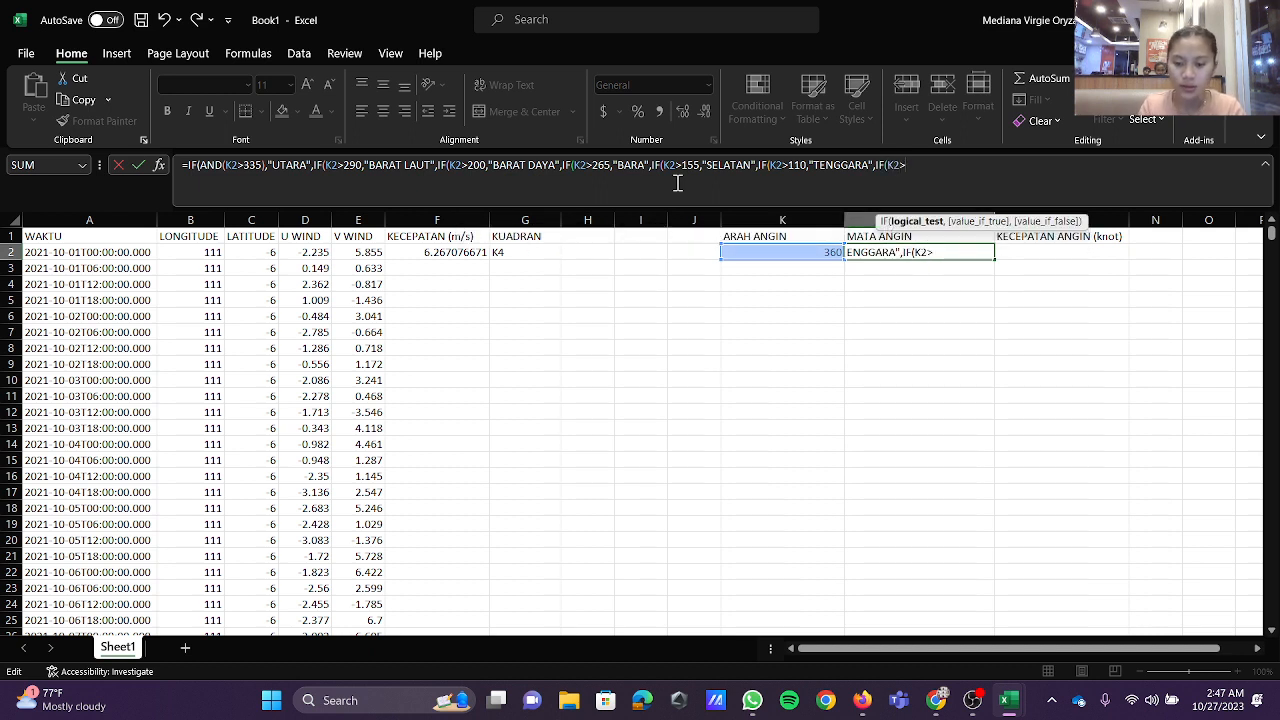
pyautogui.write('65')
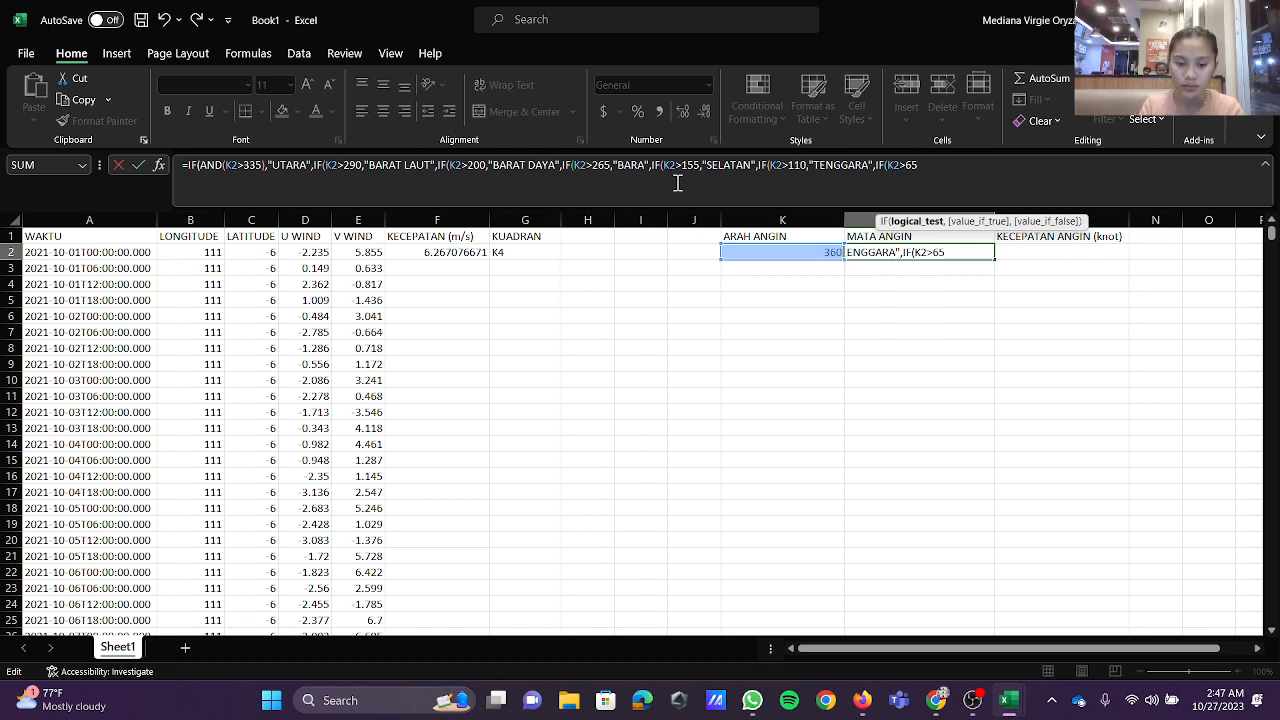
pyautogui.write(',')
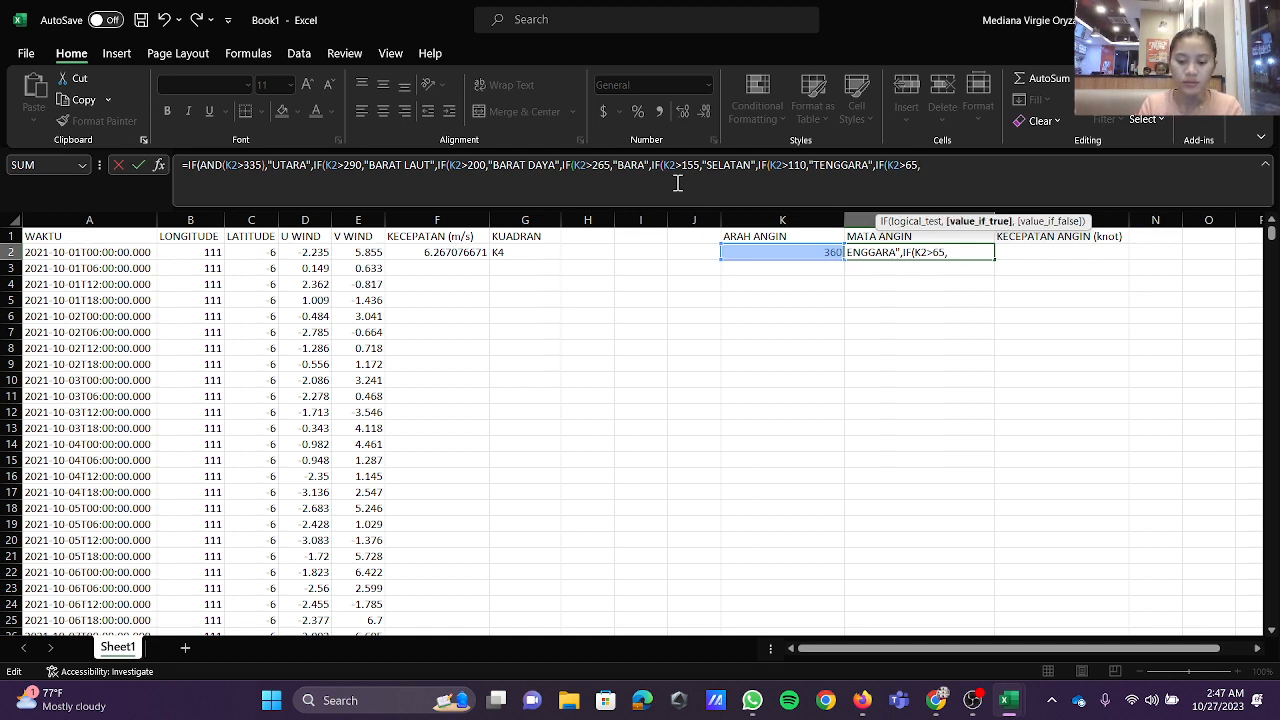
pyautogui.write('"TIMU')
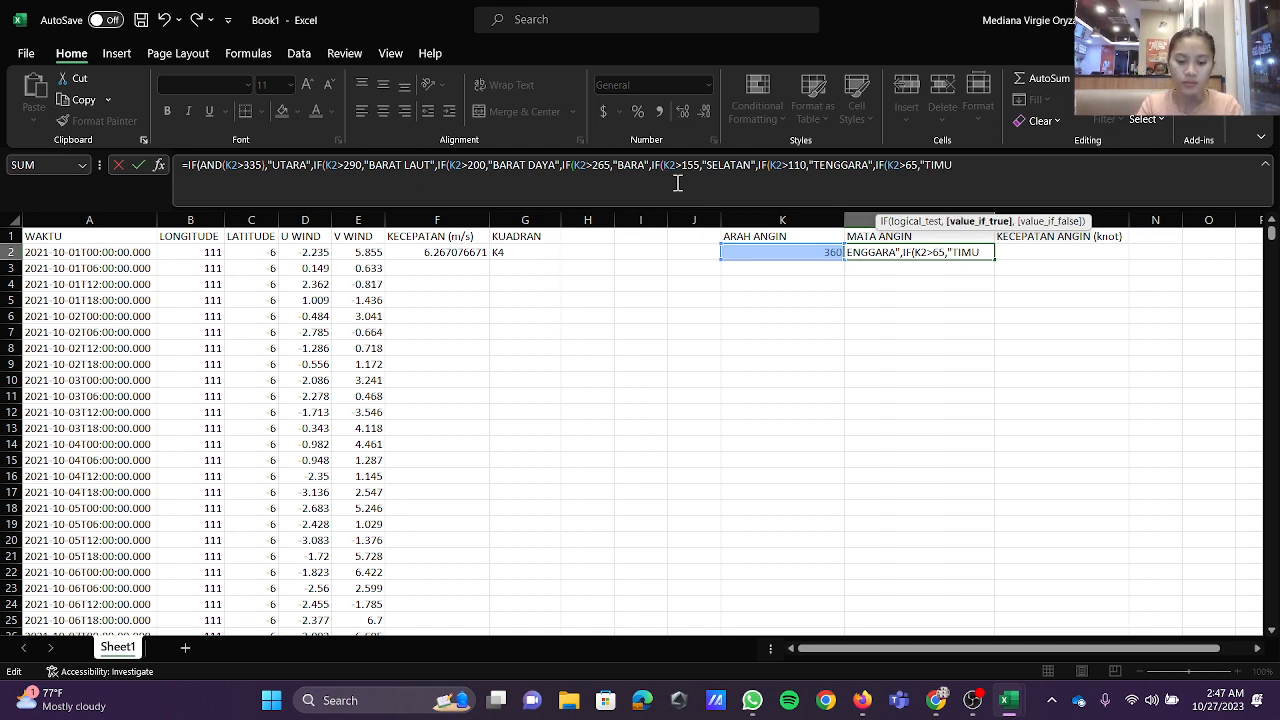
pyautogui.write('R",')
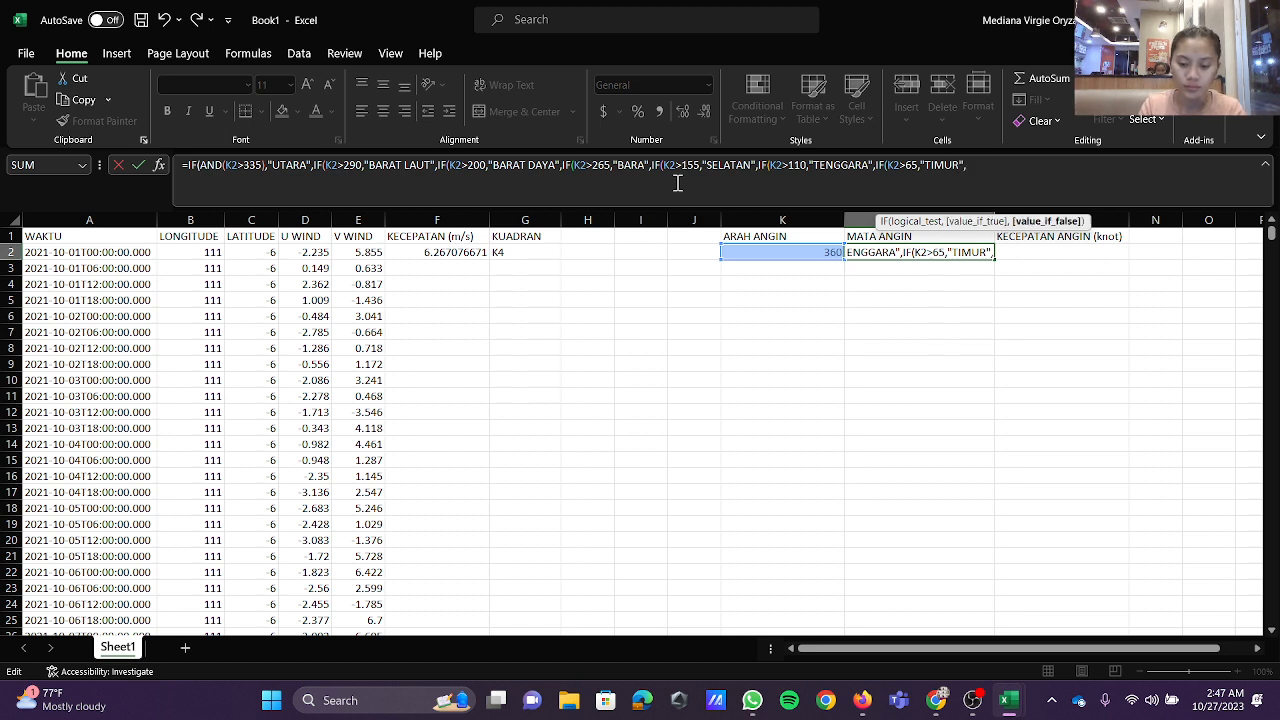
pyautogui.write('IF')
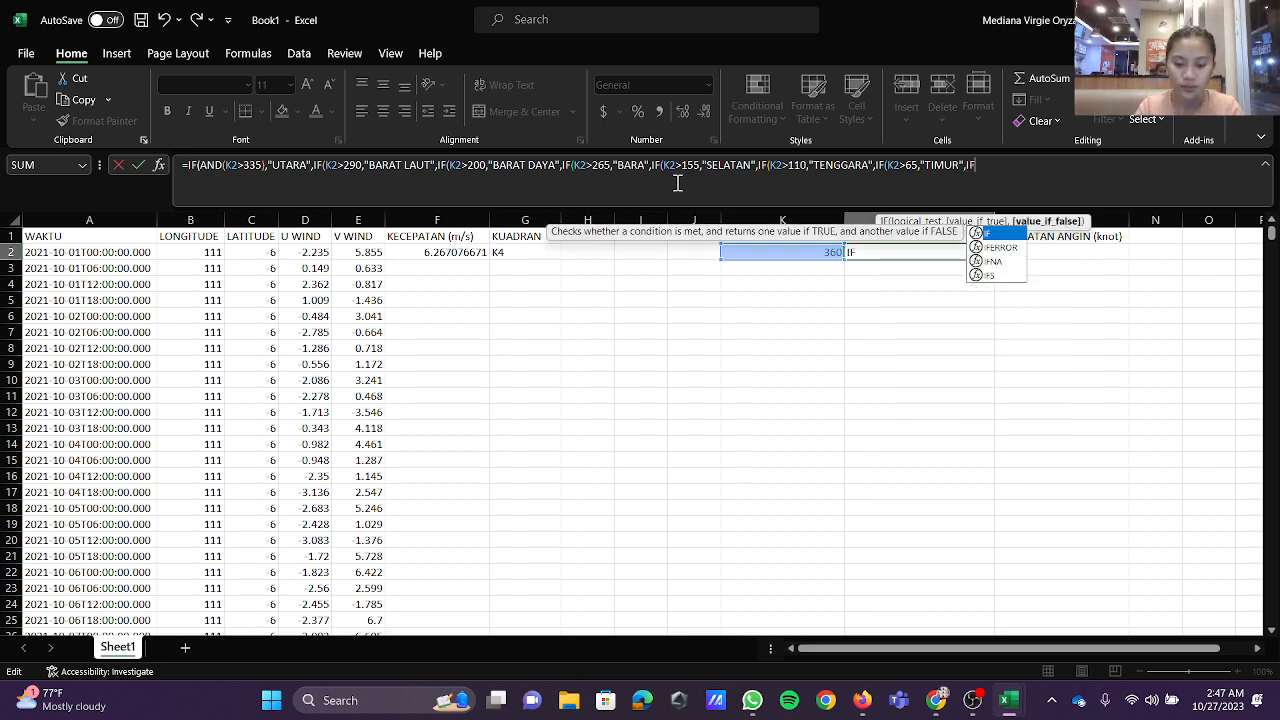
pyautogui.write('(K2')
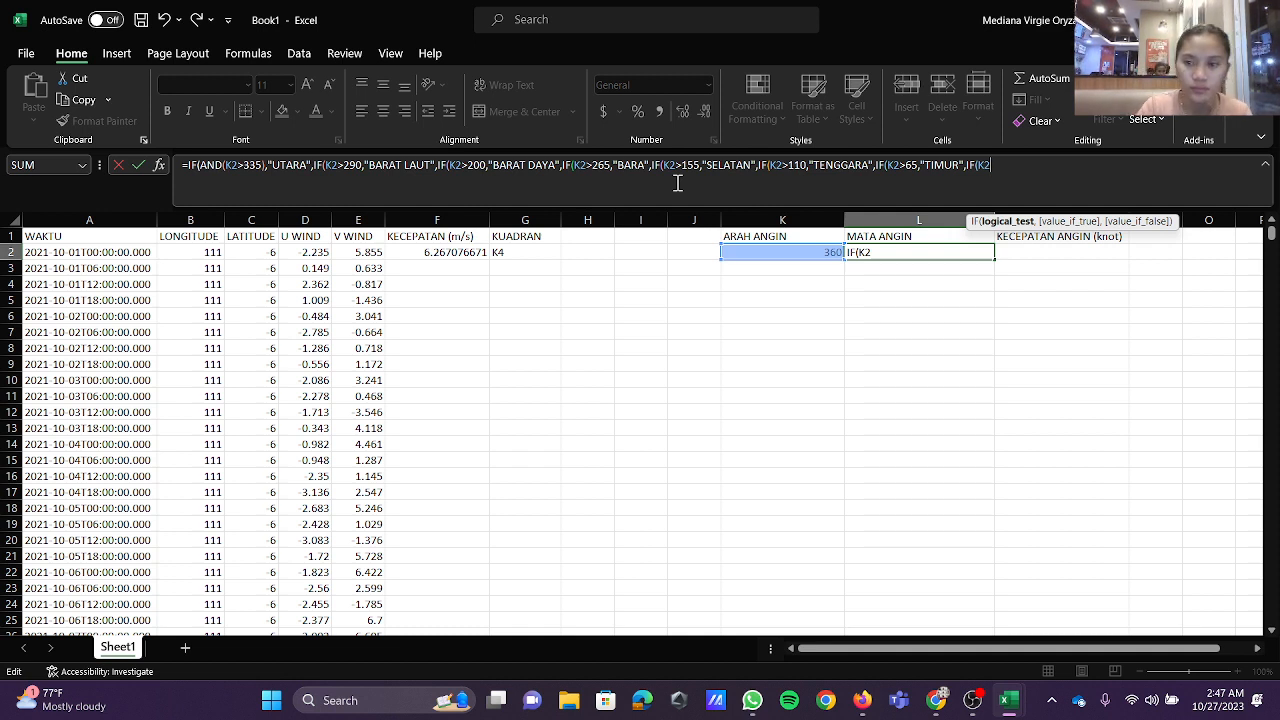
# Step: Nest a final test, IF(K2>20), returning "TIMUR LAUT" in the L2 formula, close all parentheses and enter the formula
pyautogui.write('>2')
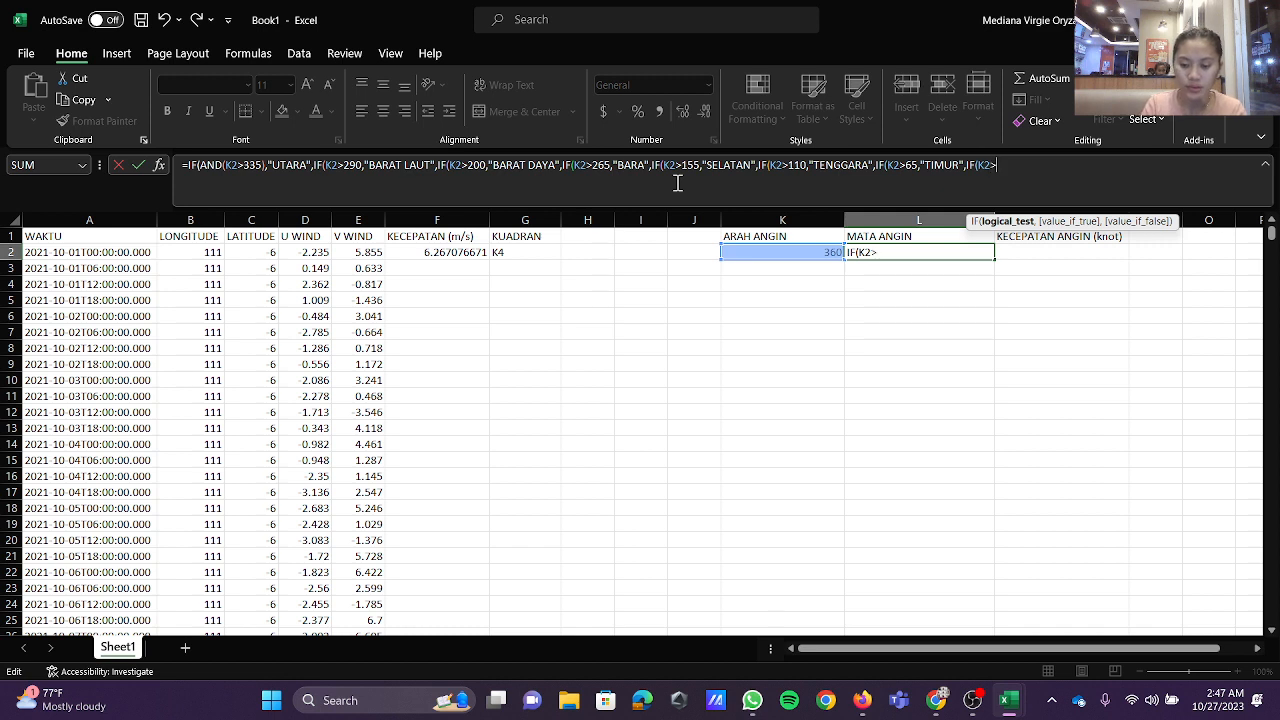
pyautogui.write('0')
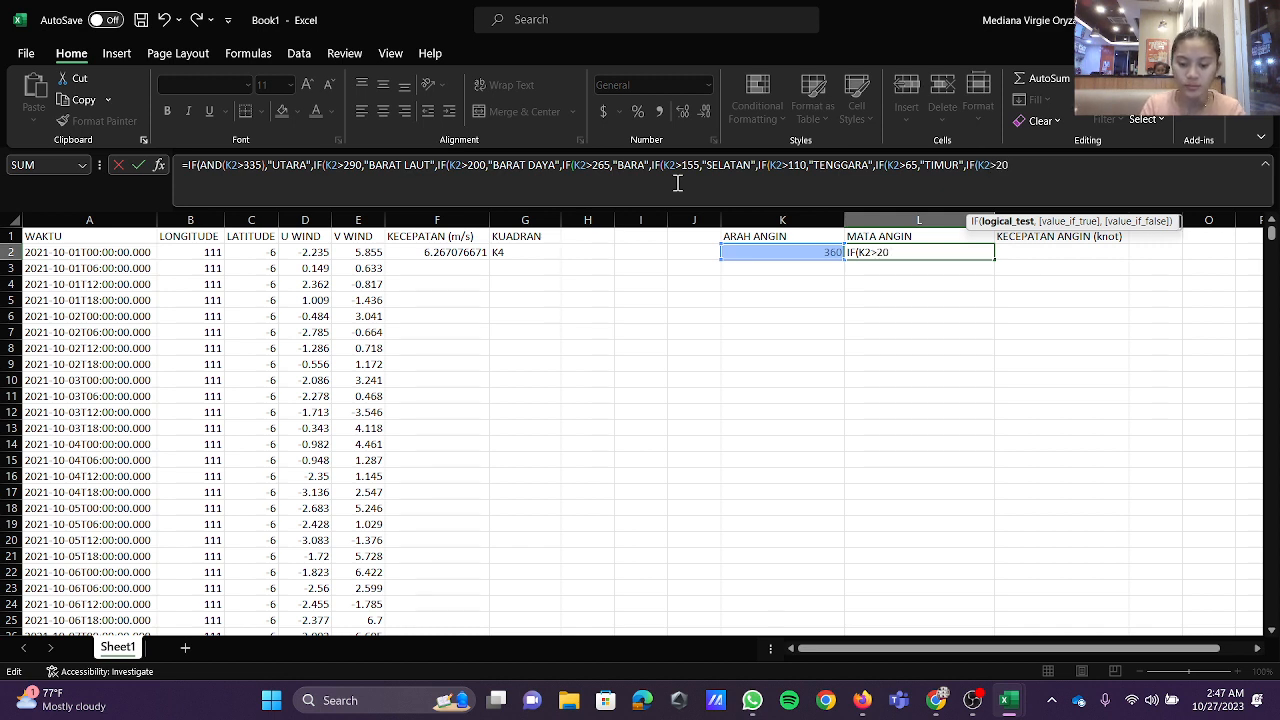
pyautogui.write(',"TI')
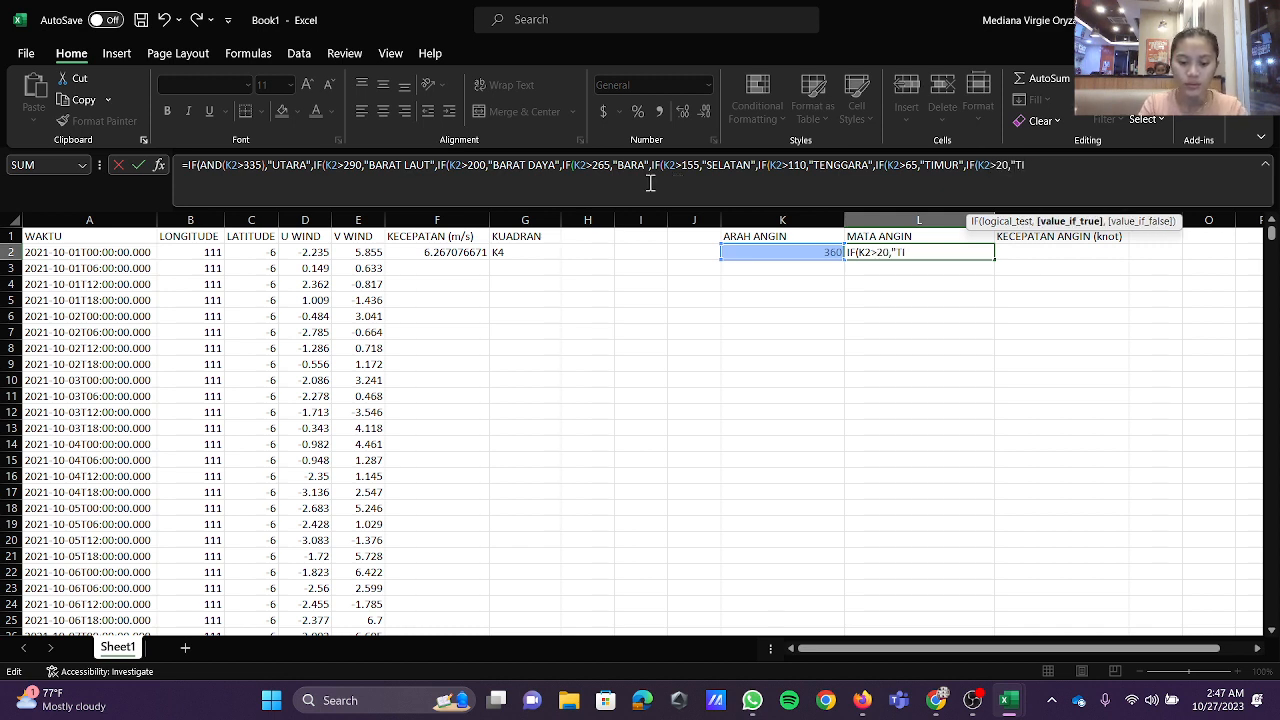
pyautogui.write('MUR LAUT')
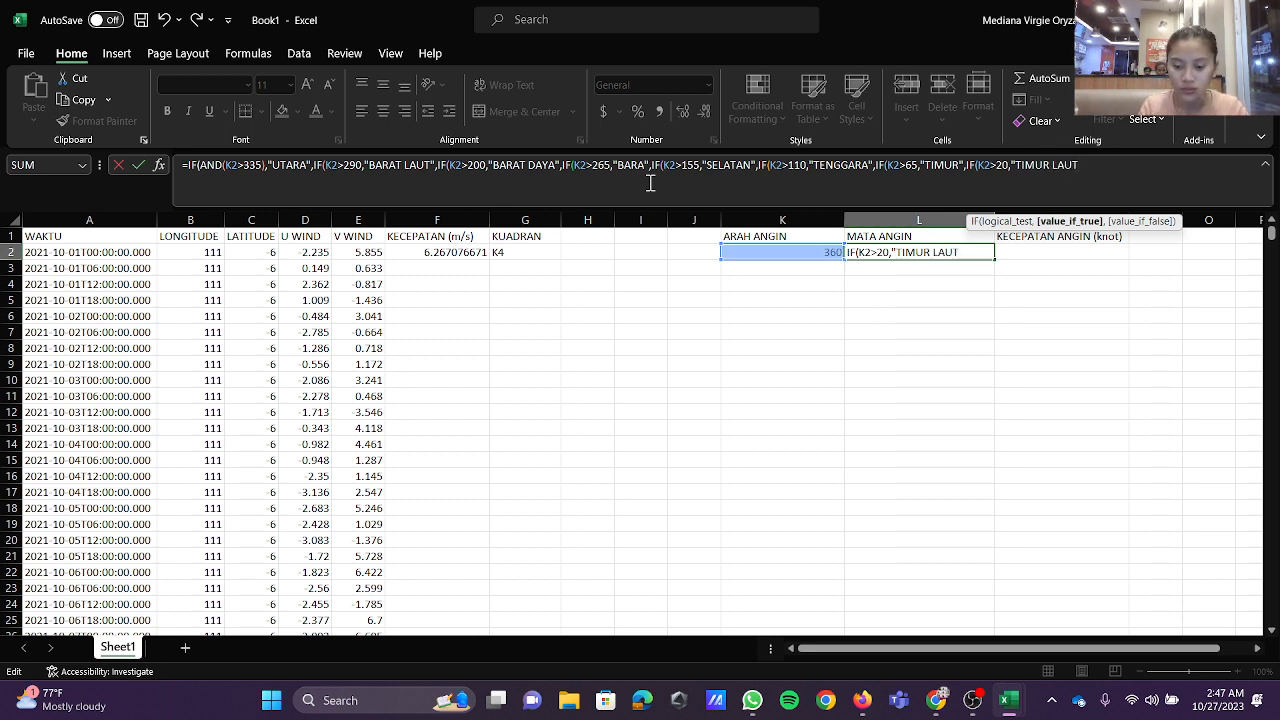
pyautogui.write('))))')
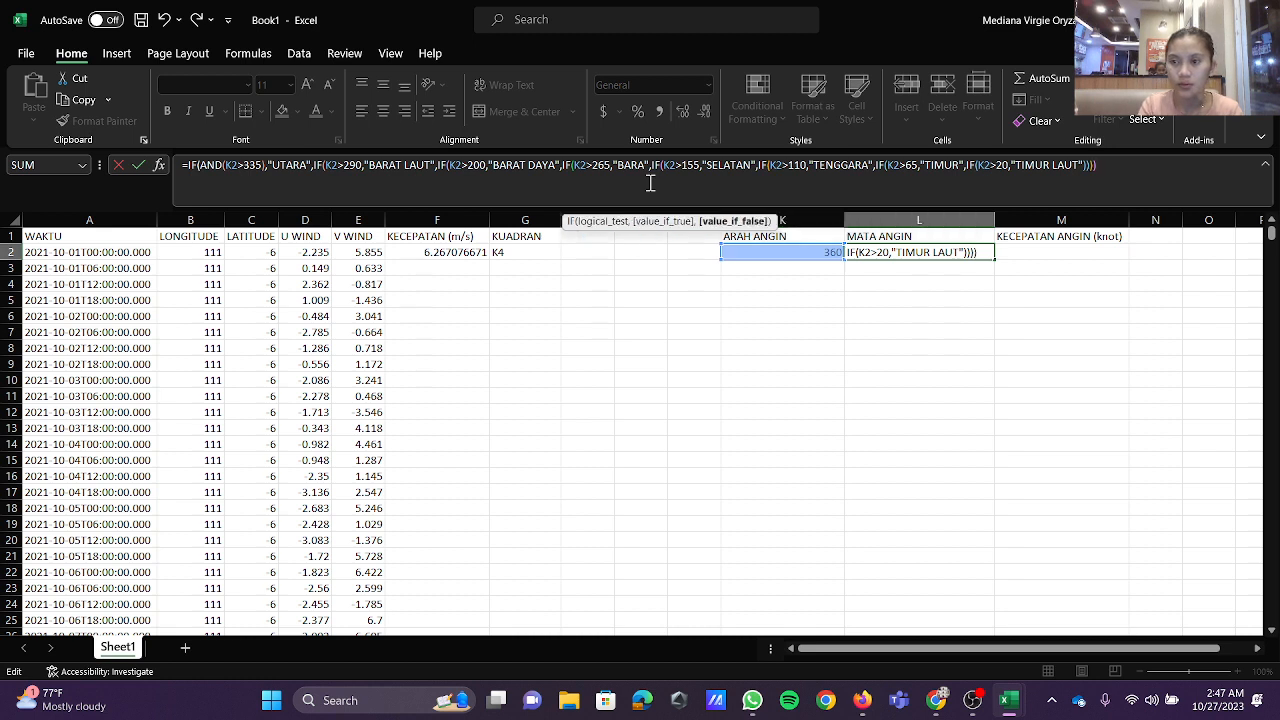
pyautogui.write(')))')
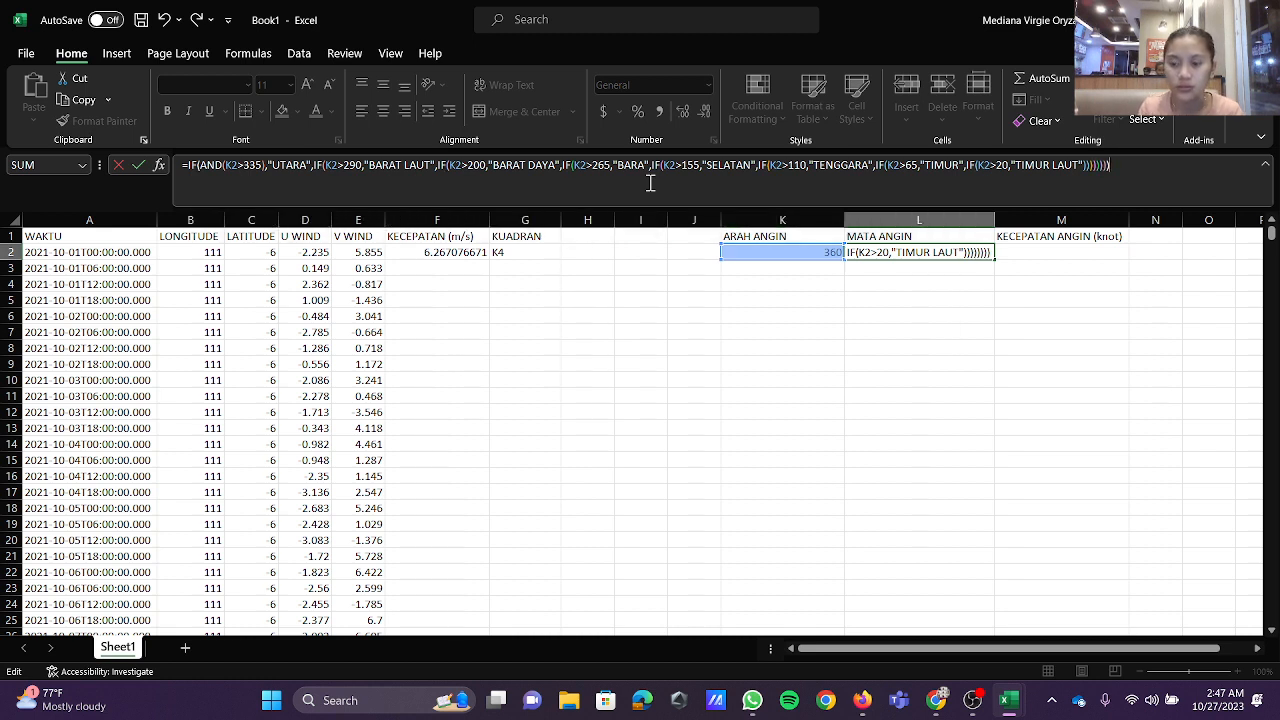
pyautogui.press('Return')
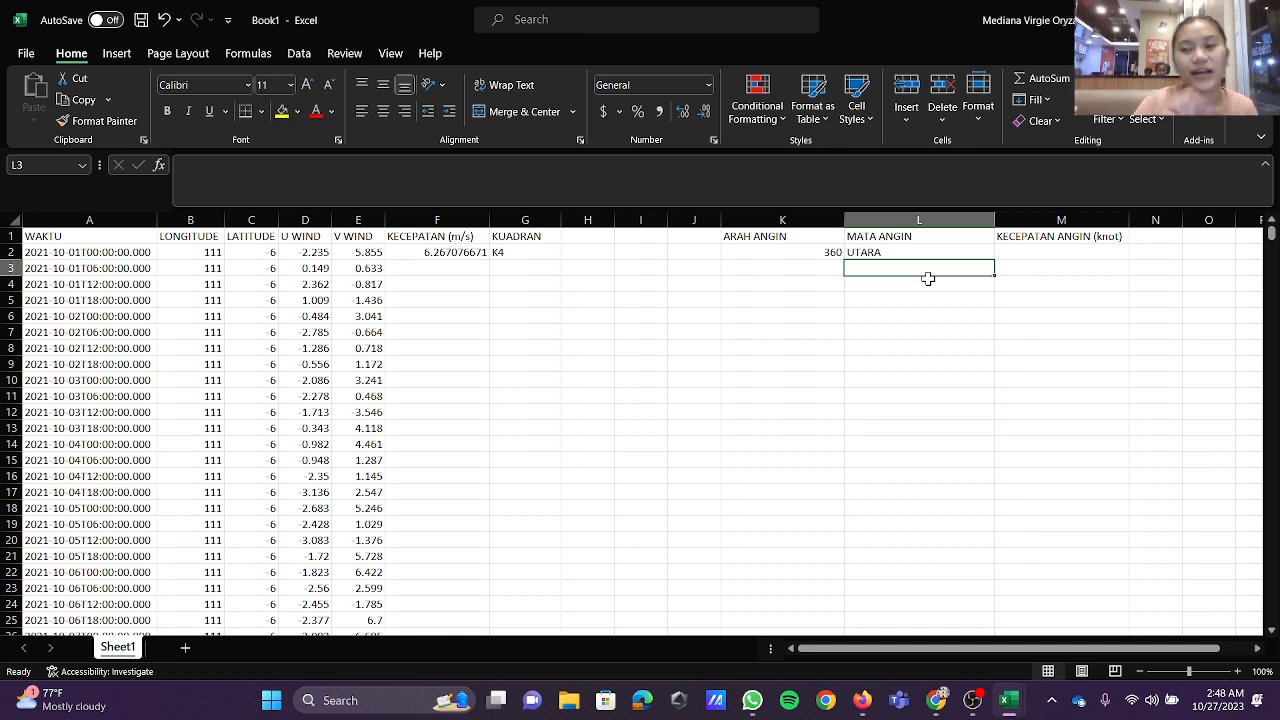
# Step: Enter the formula =F2/0.514 in M2 to convert the wind speed from m/s to knots
pyautogui.click(1062, 252)
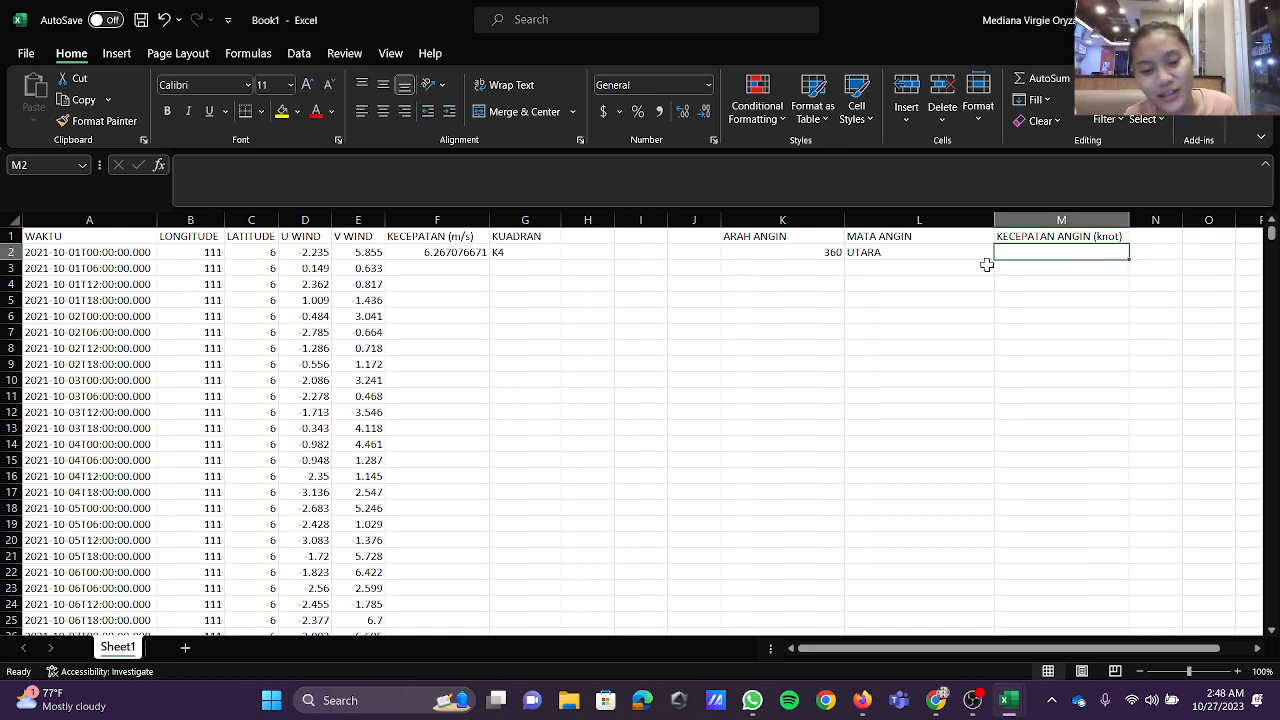
pyautogui.click(709, 183)
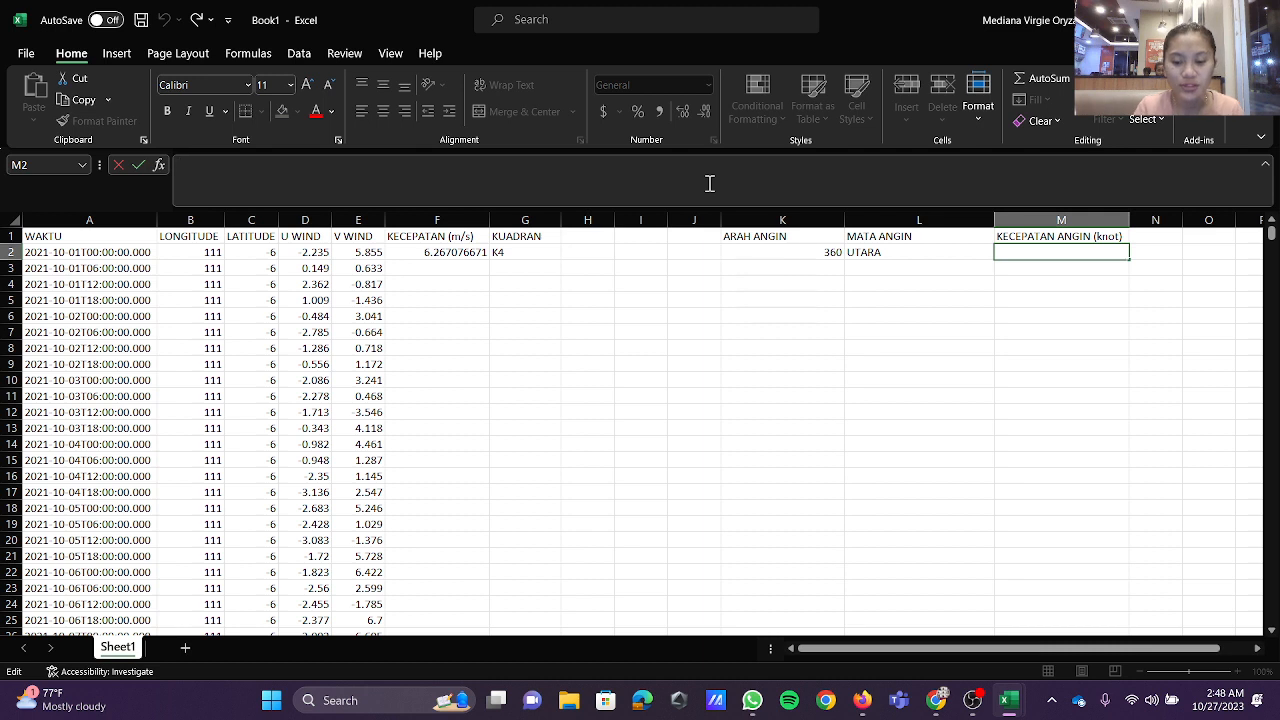
pyautogui.write('=')
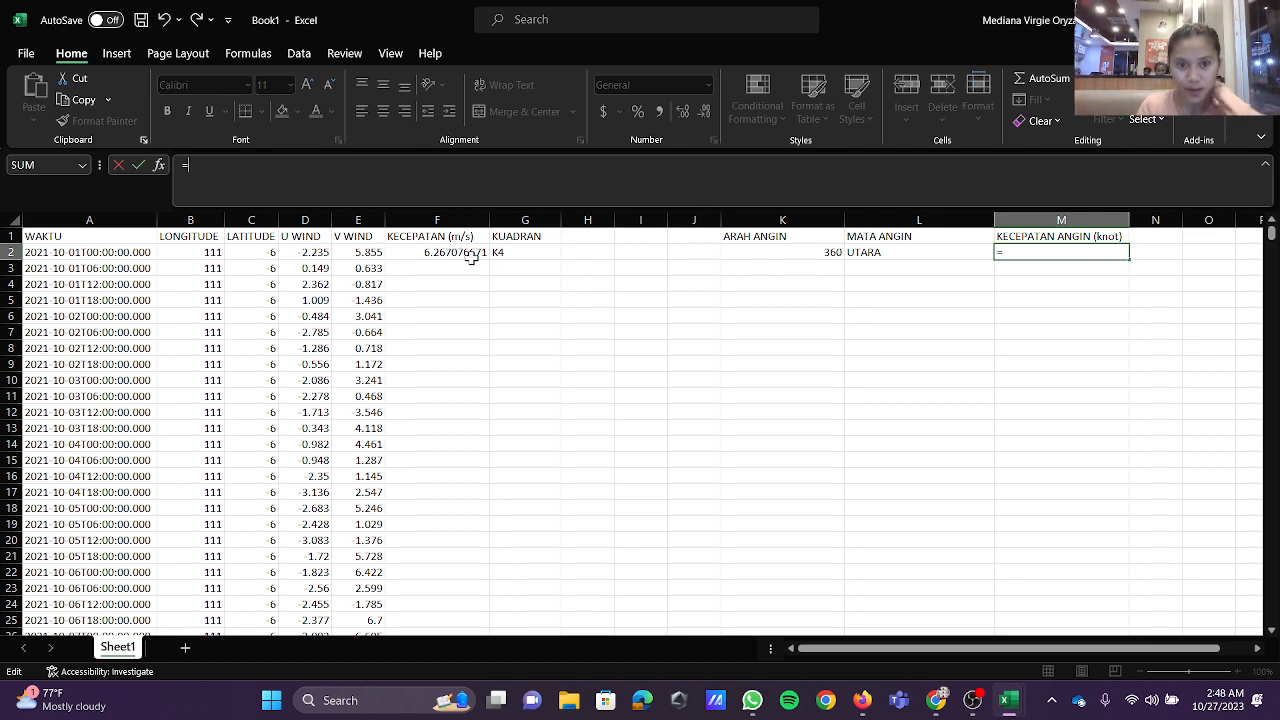
pyautogui.click(471, 256)
pyautogui.write('/')
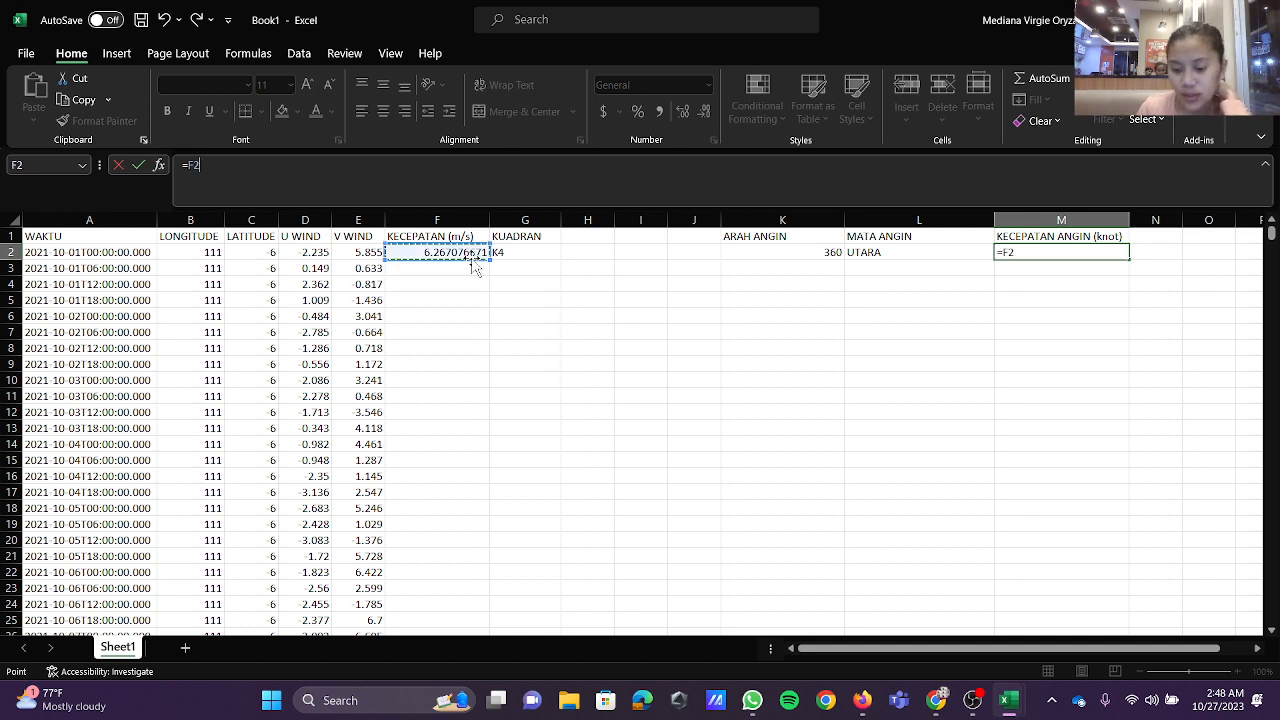
pyautogui.write('0.')
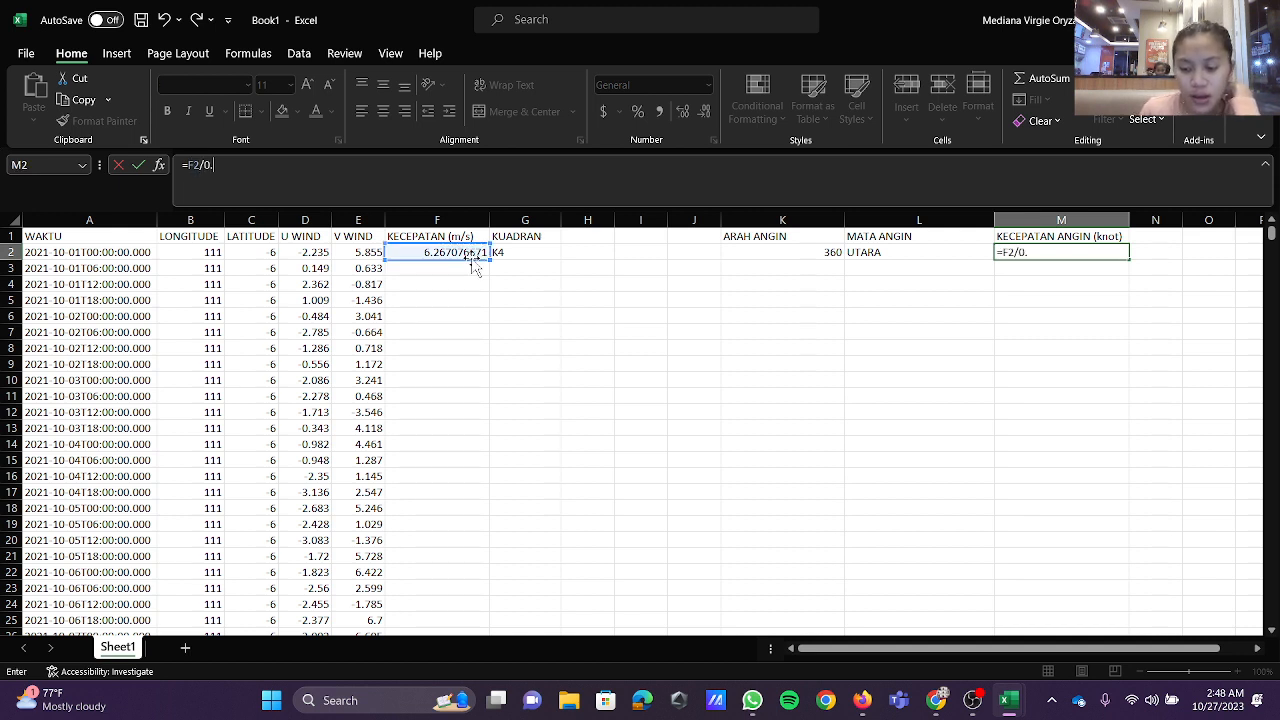
pyautogui.write('514')
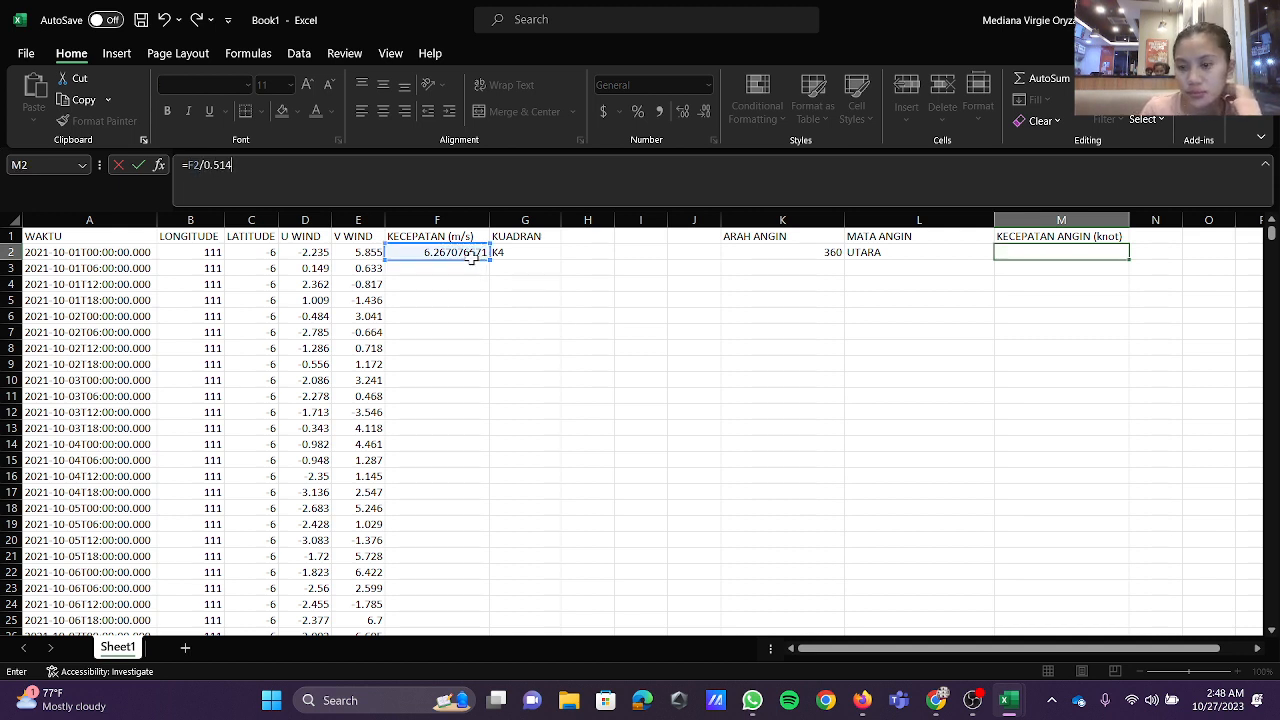
pyautogui.press('Return')
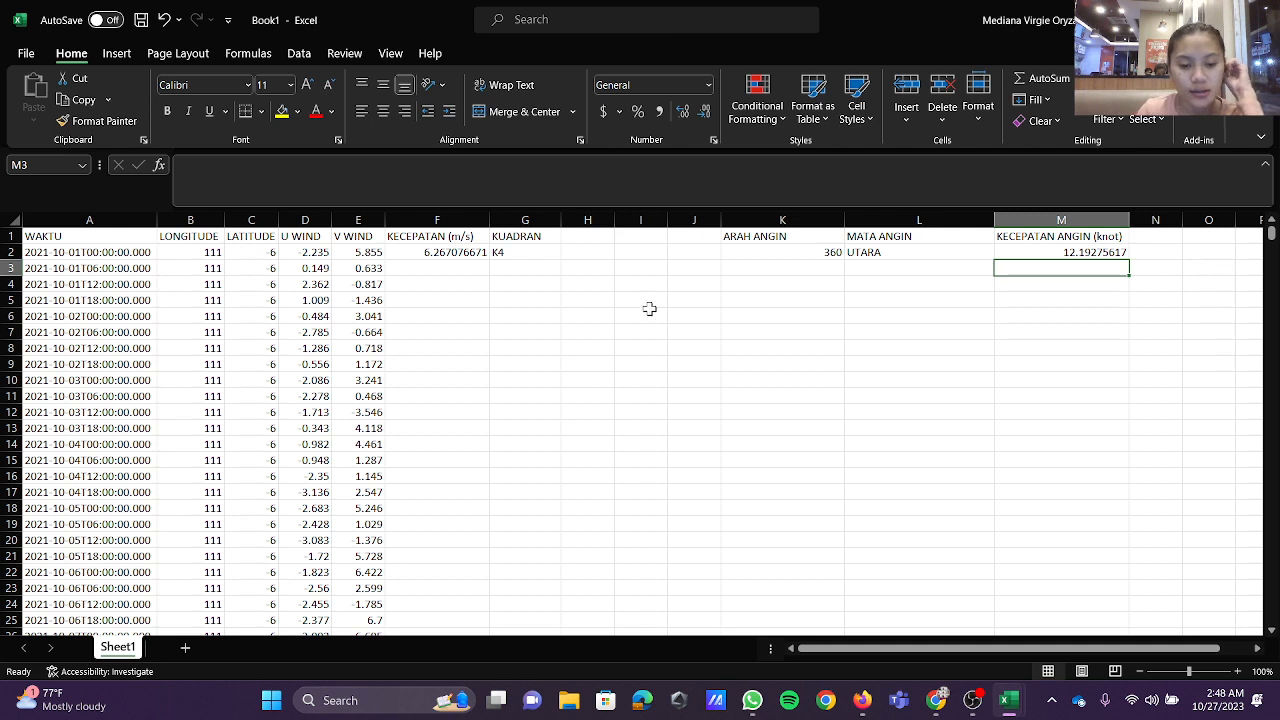
# Step: Start an IF formula in H2 that tests G2="K1" and returns E2/D2
pyautogui.click(602, 253)
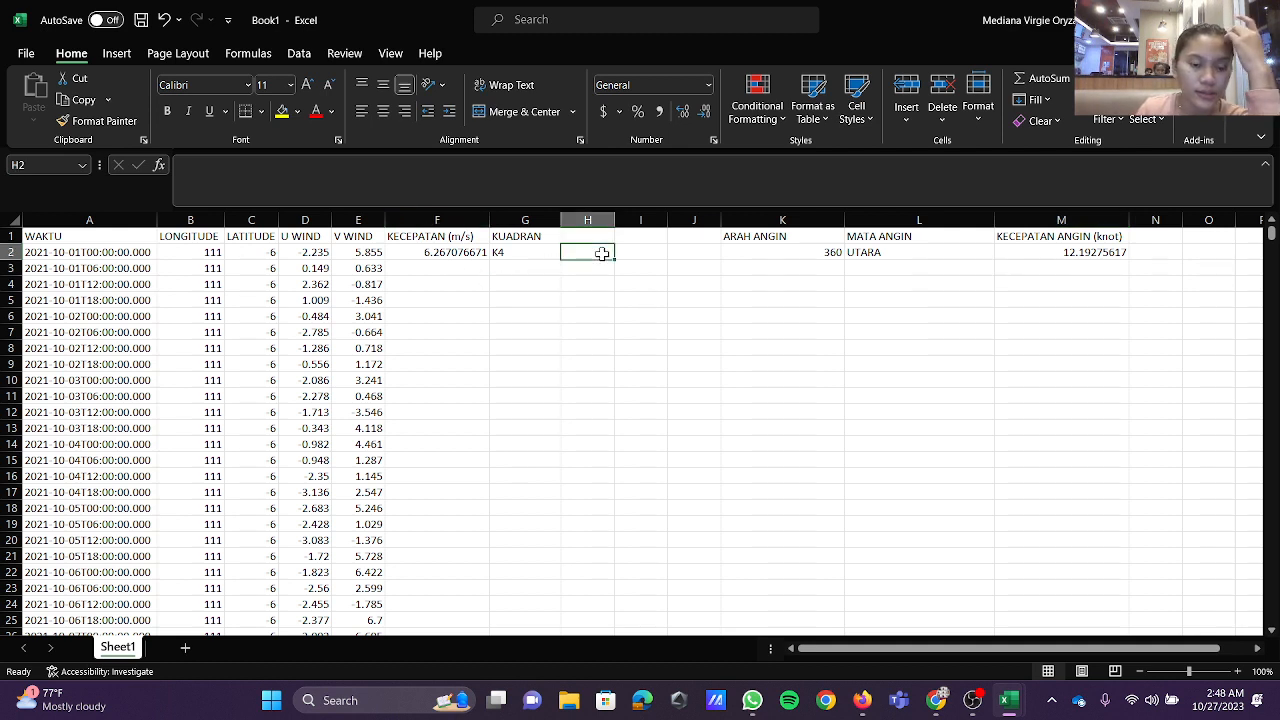
pyautogui.write('=I')
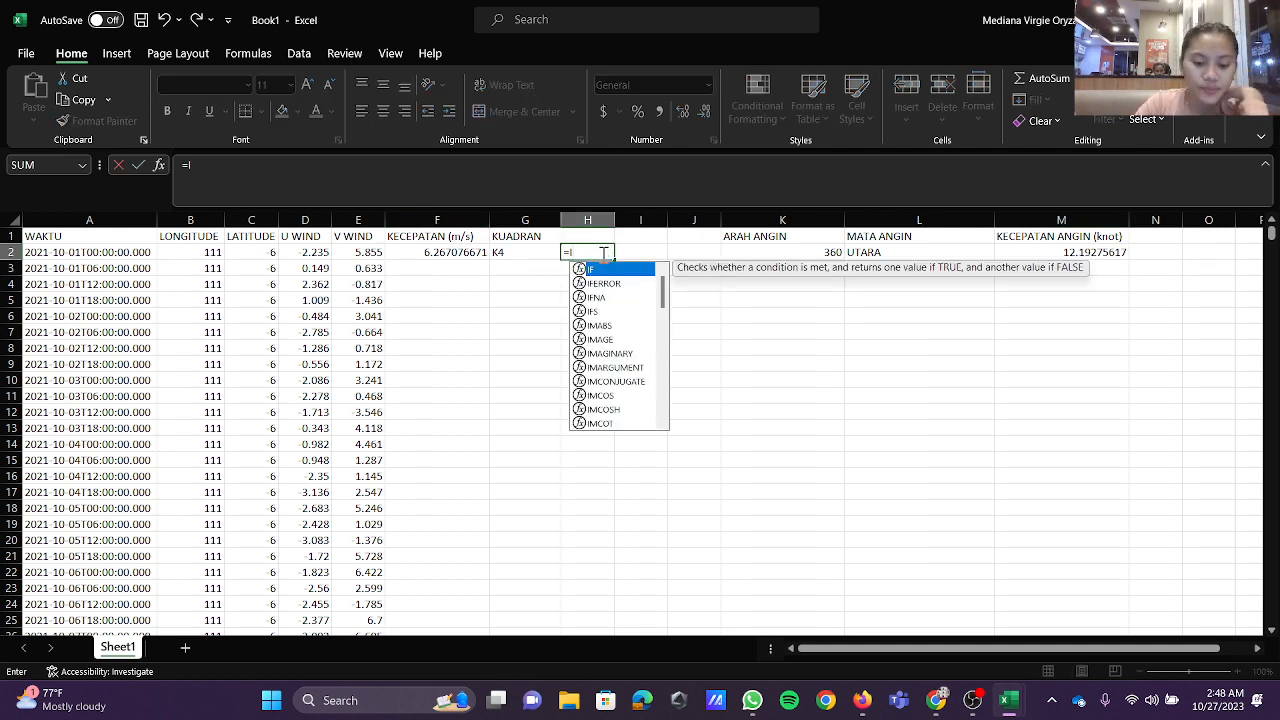
pyautogui.write('F(G2')
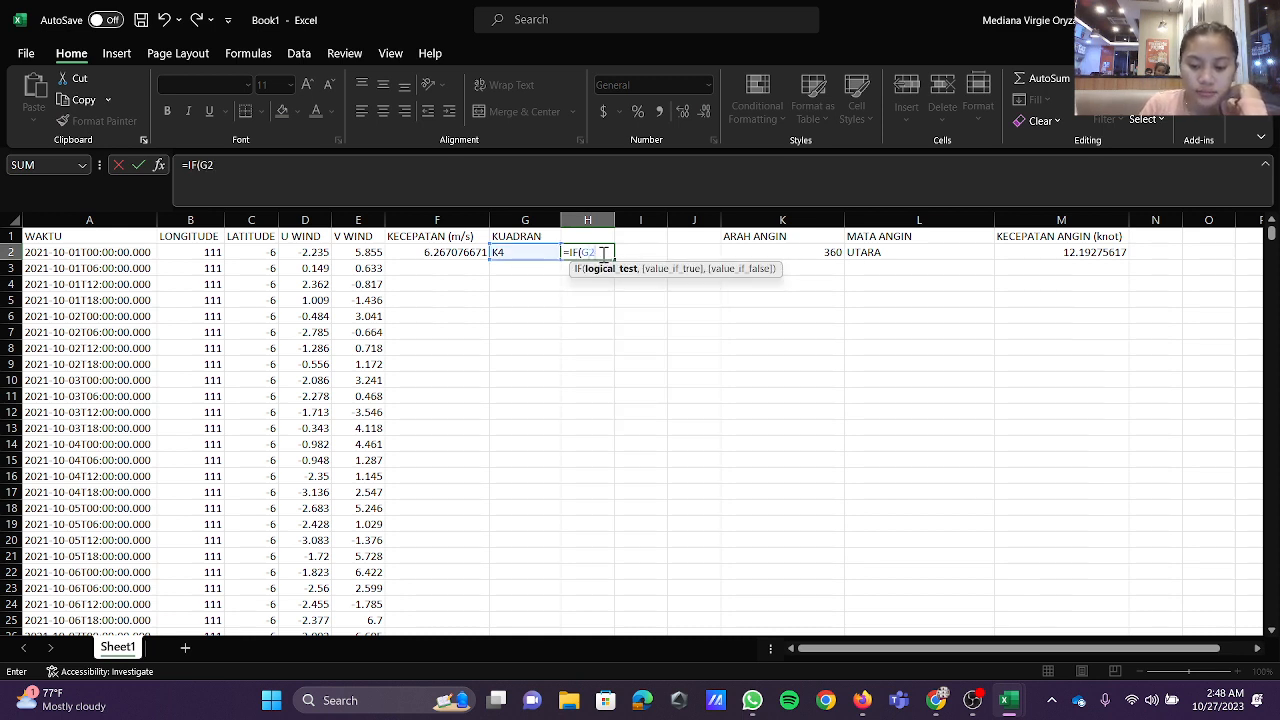
pyautogui.write('="K1"')
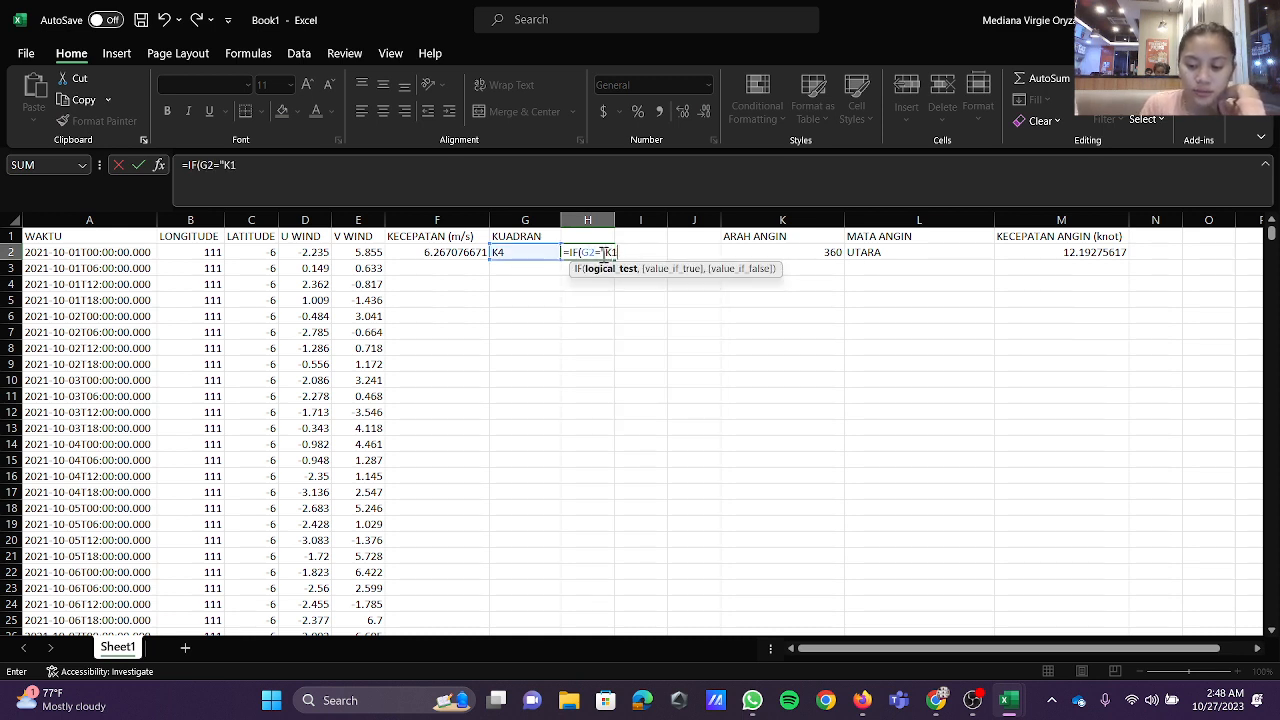
pyautogui.write(',')
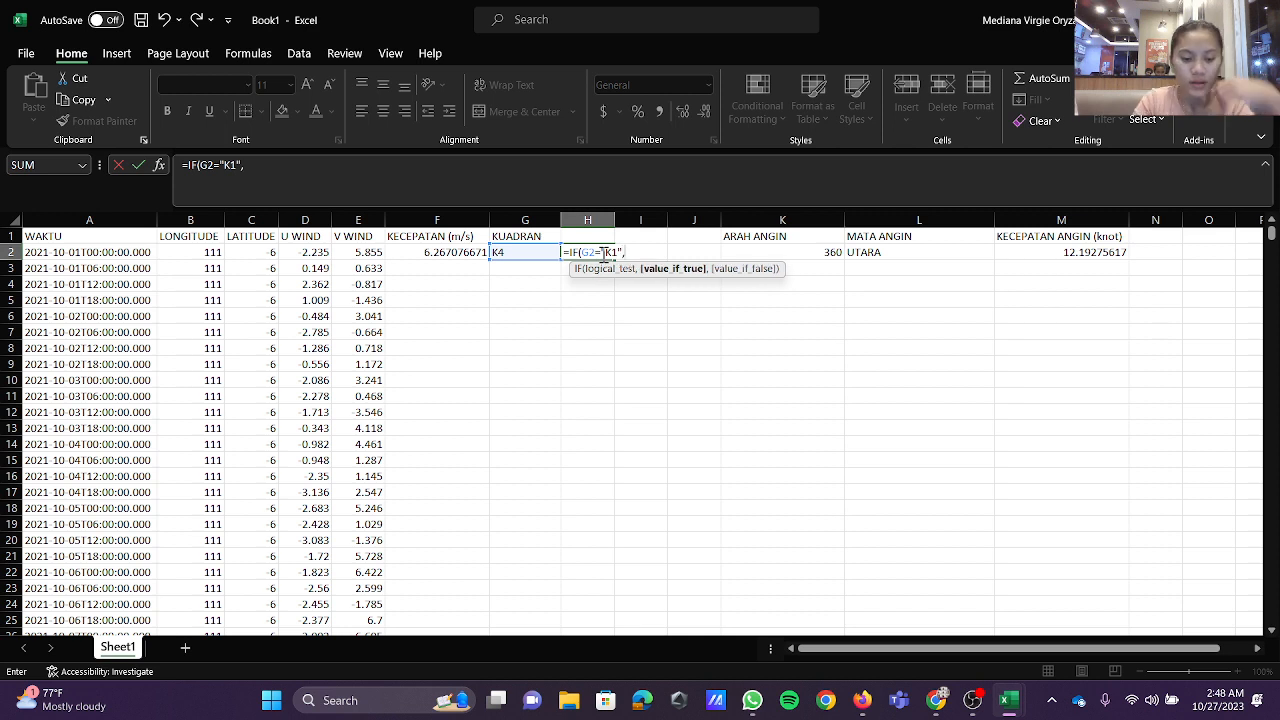
pyautogui.write('E2/')
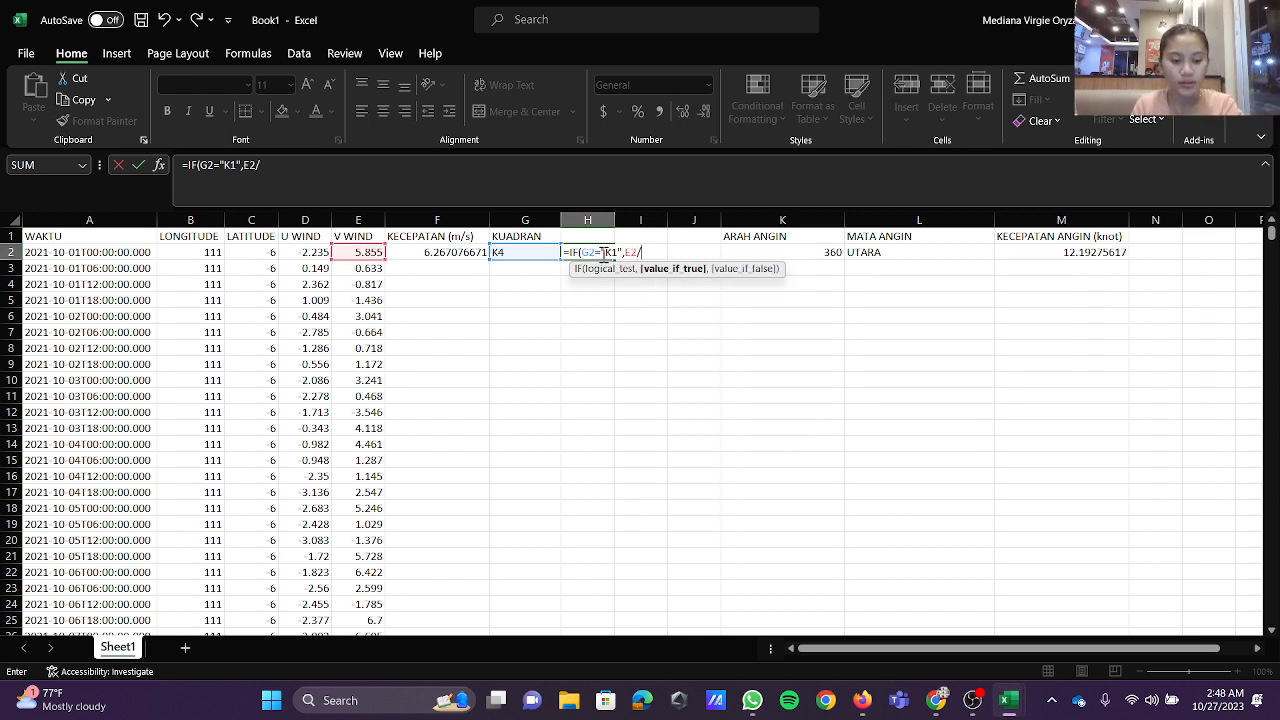
pyautogui.write('D2')
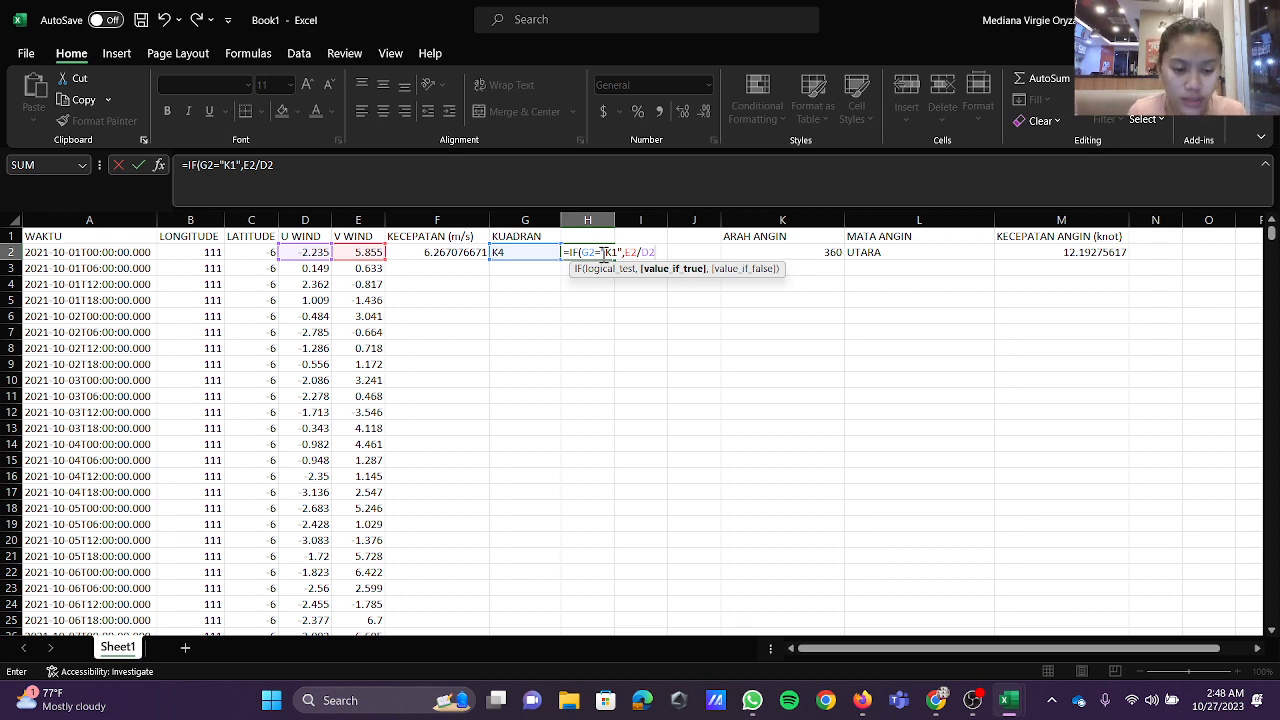
pyautogui.write(',')
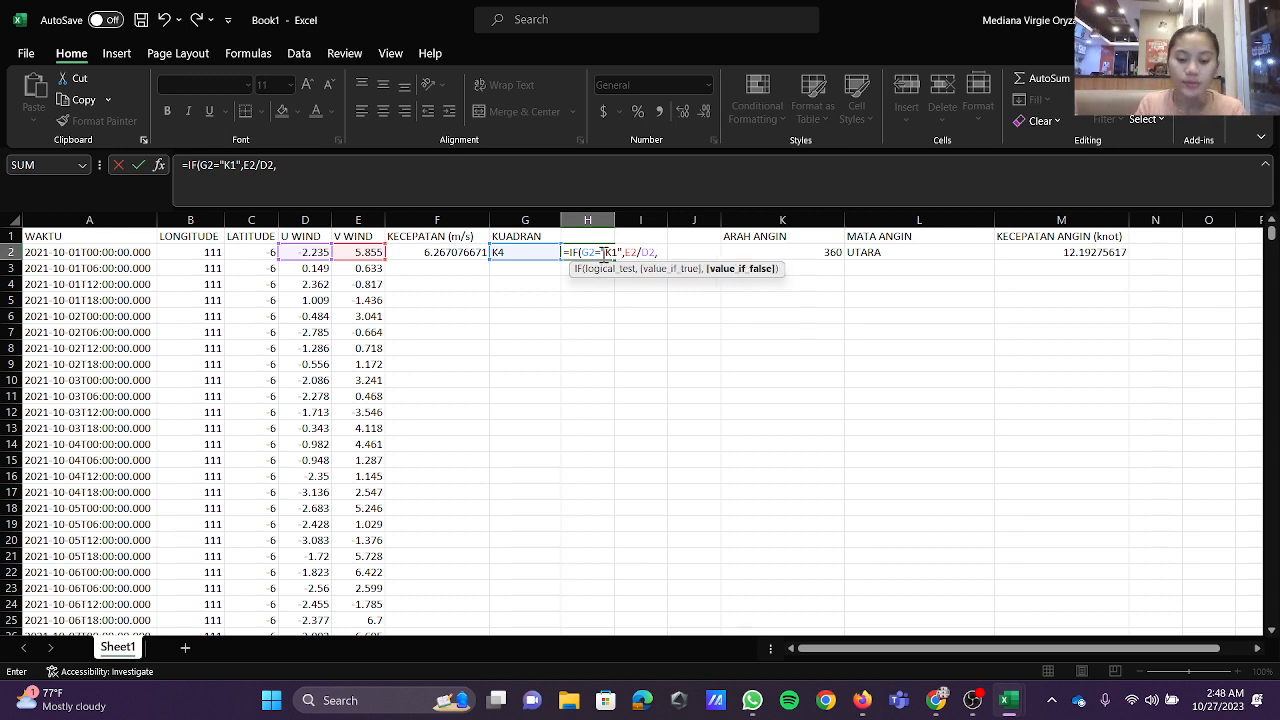
pyautogui.write('U')
# Step: Nest a second test, IF(G2="K2"), returning D2/E2 in the H2 formula
pyautogui.press('BackSpace')
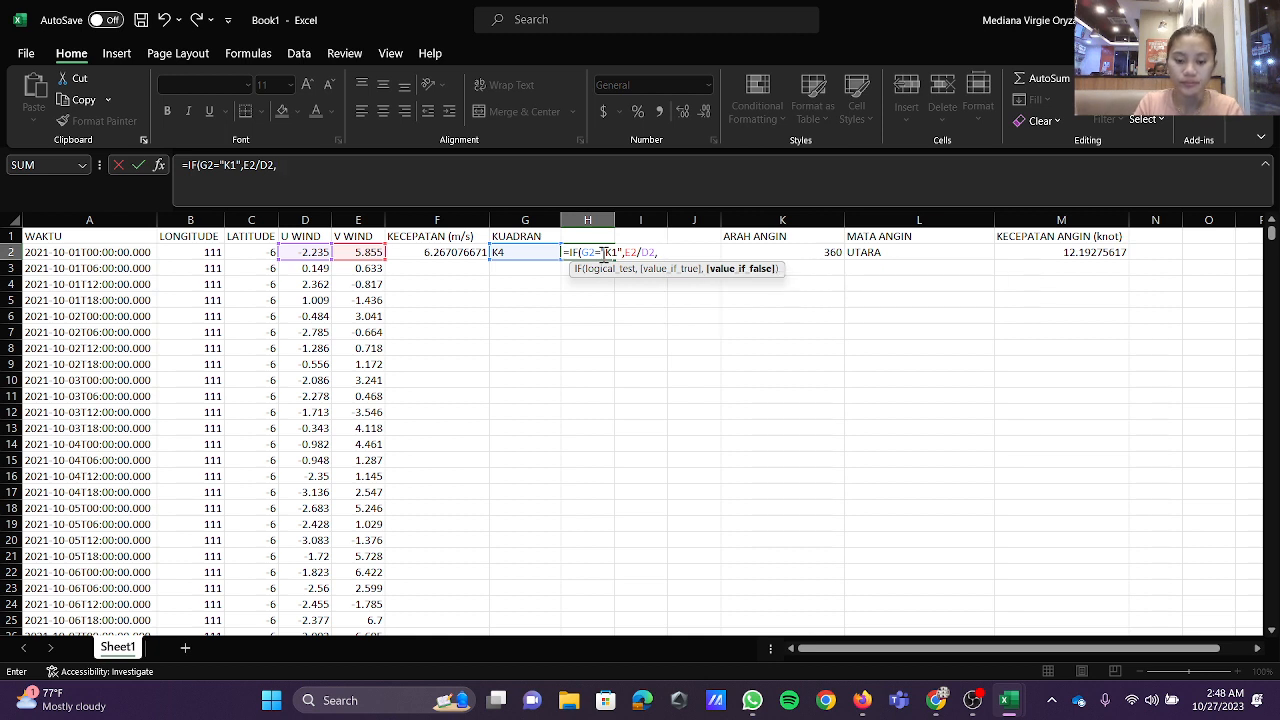
pyautogui.write('IF(')
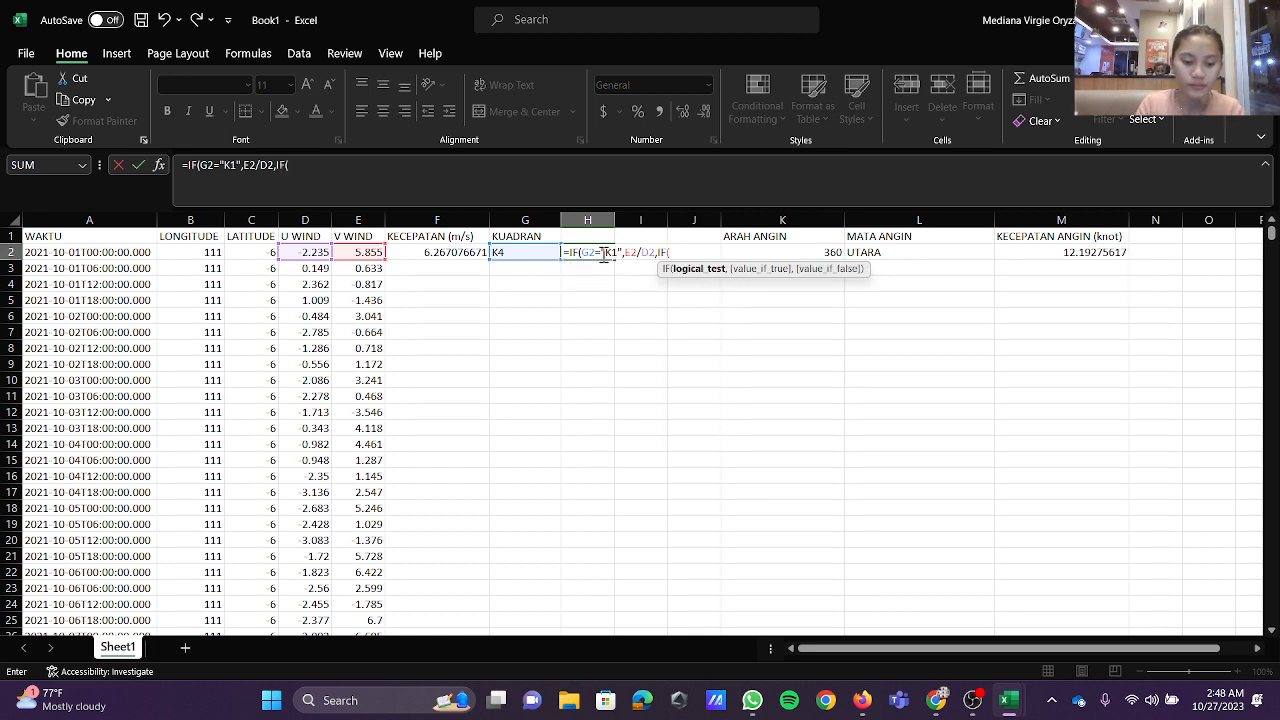
pyautogui.write('G2')
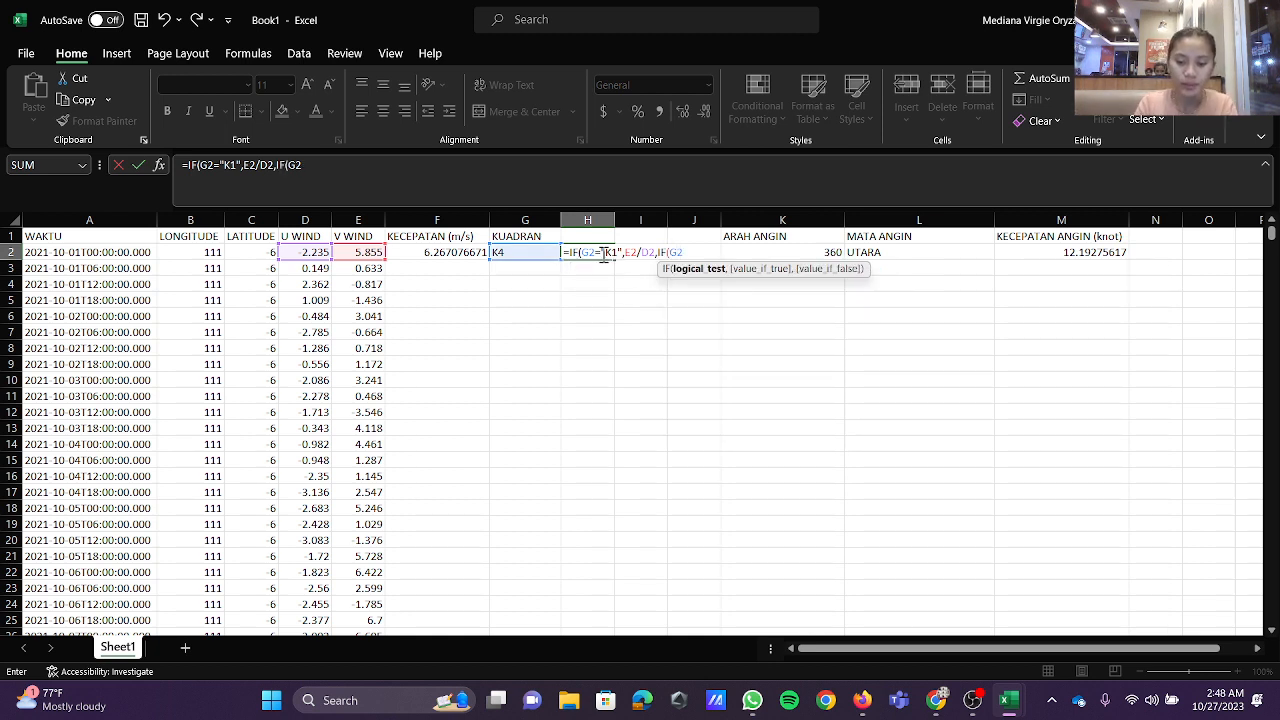
pyautogui.write('=')
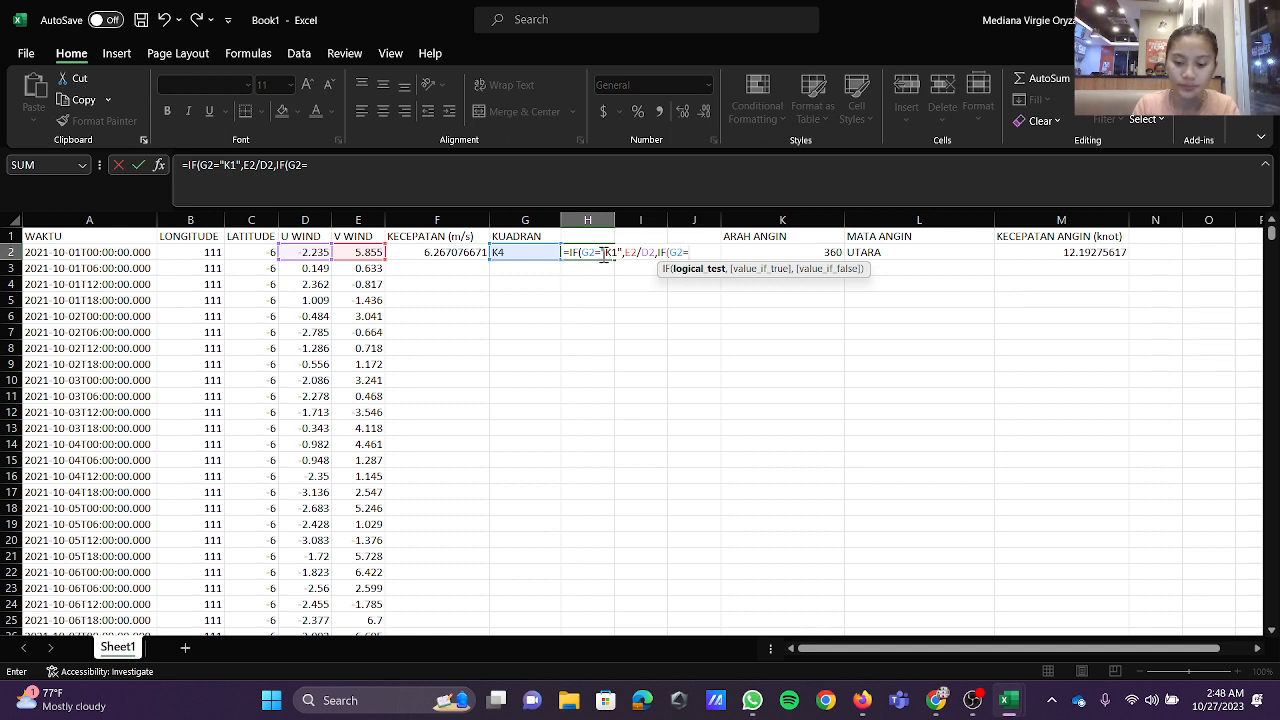
pyautogui.write('"52')
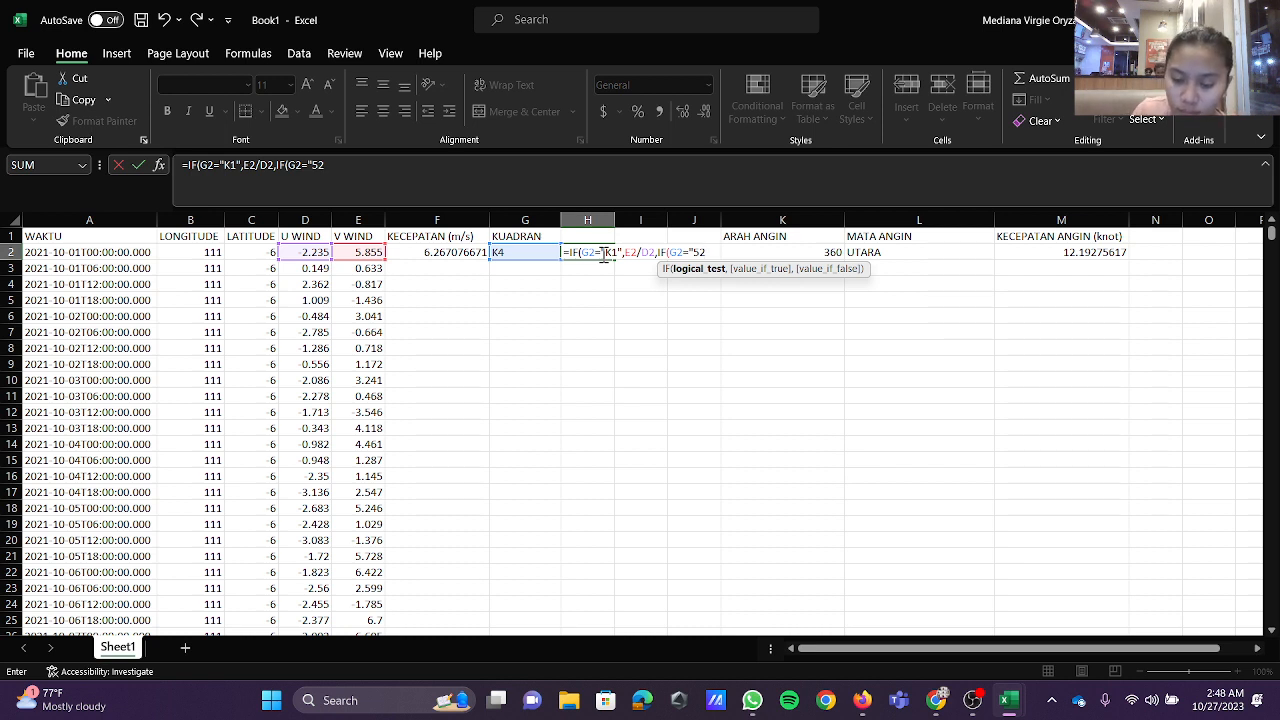
pyautogui.press('BackSpace')
pyautogui.press('BackSpace')
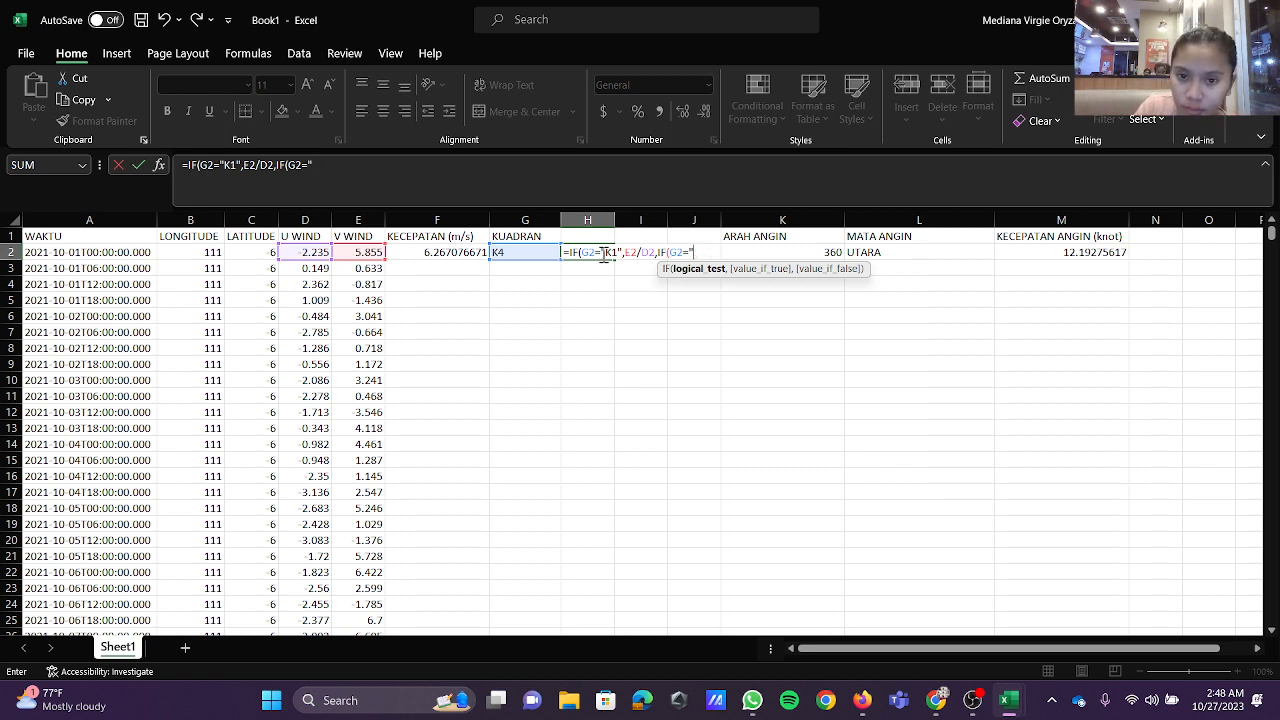
pyautogui.write('K2')
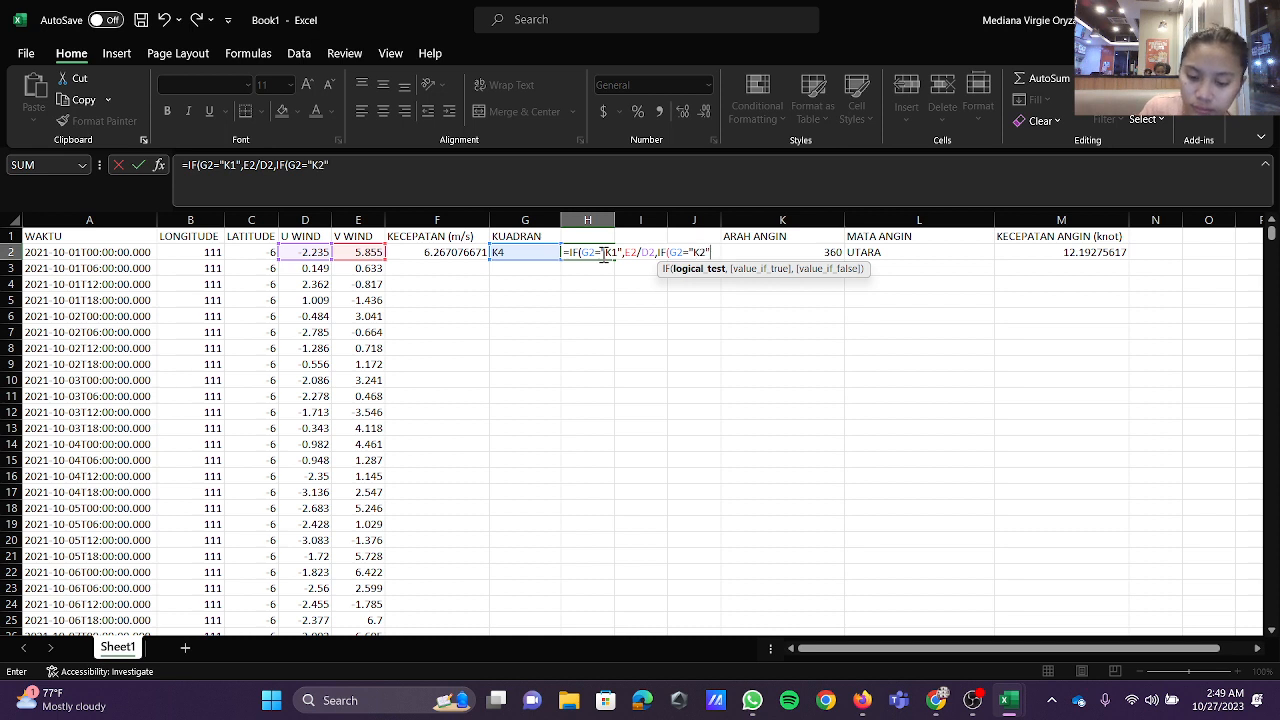
pyautogui.write('",')
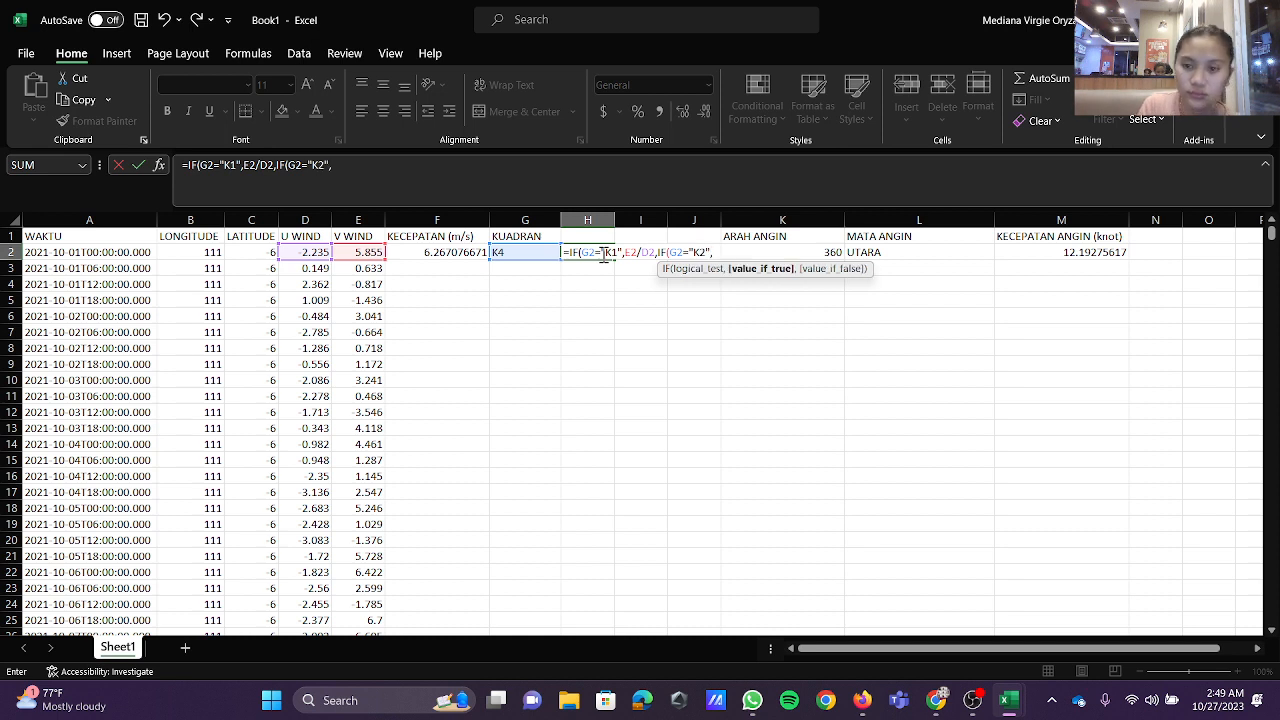
pyautogui.write('D2/D')
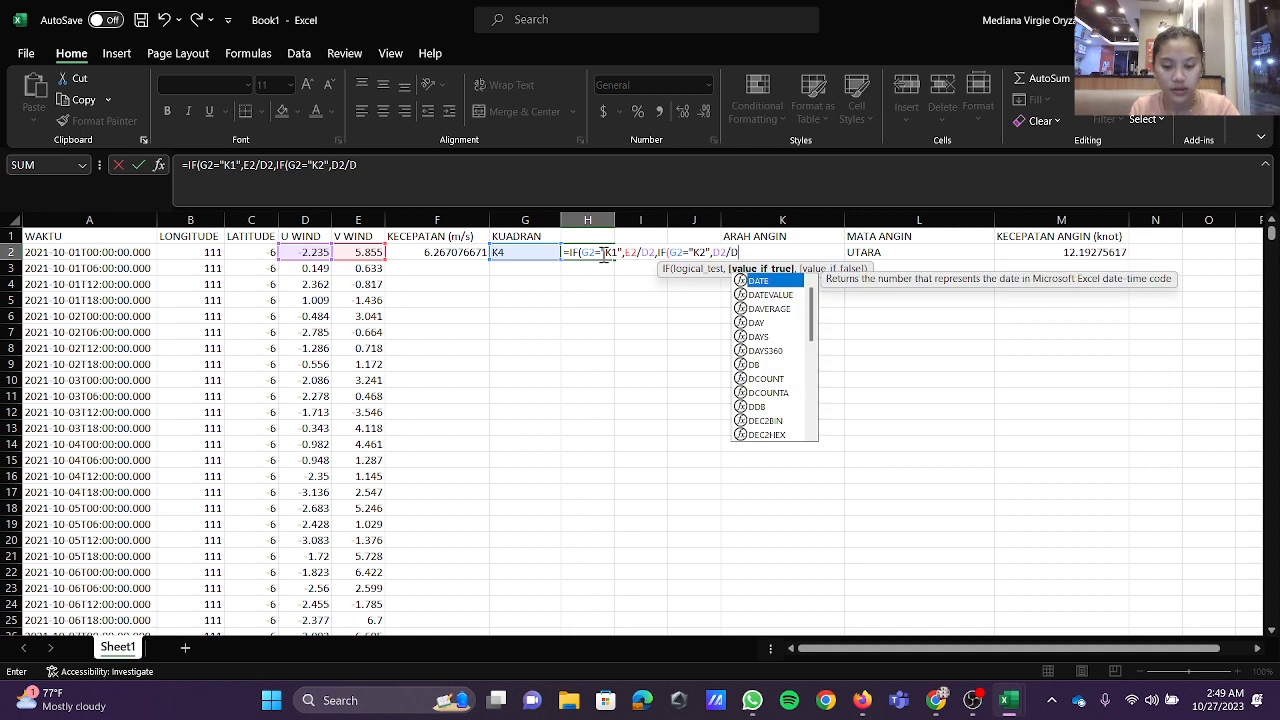
pyautogui.press('BackSpace')
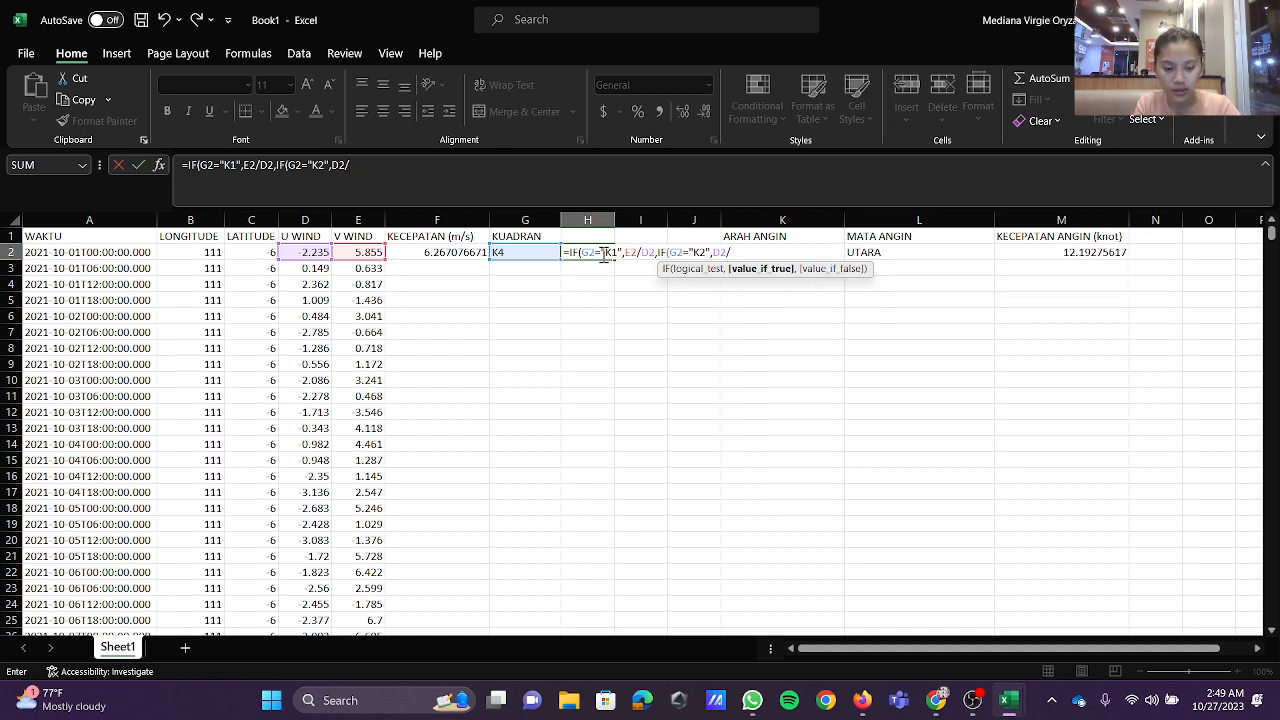
pyautogui.write('E2')
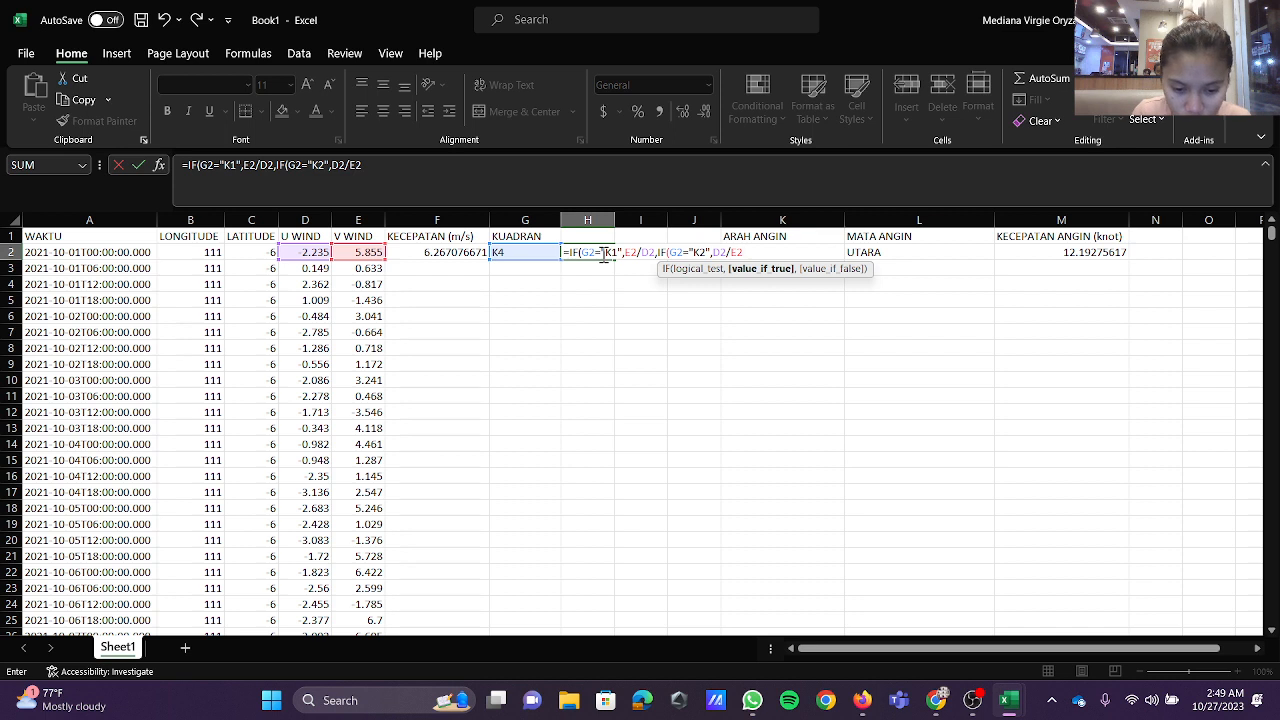
pyautogui.write(',IF')
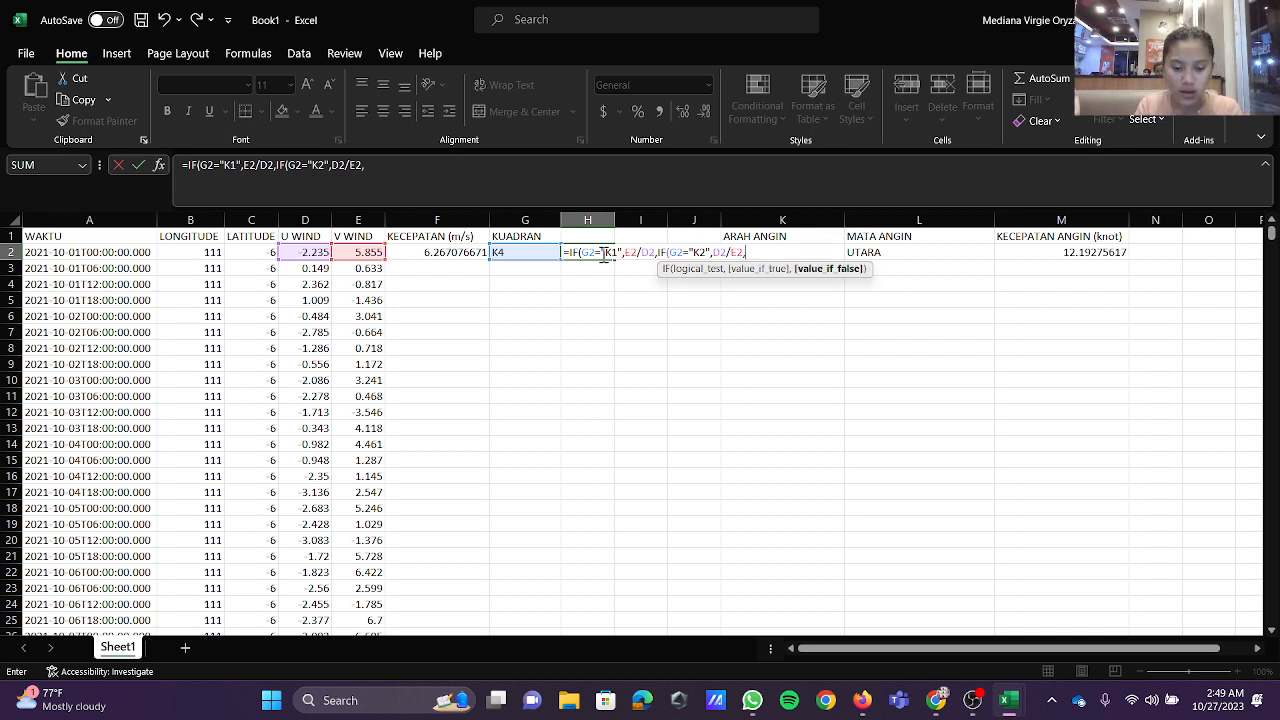
pyautogui.write('(G2')
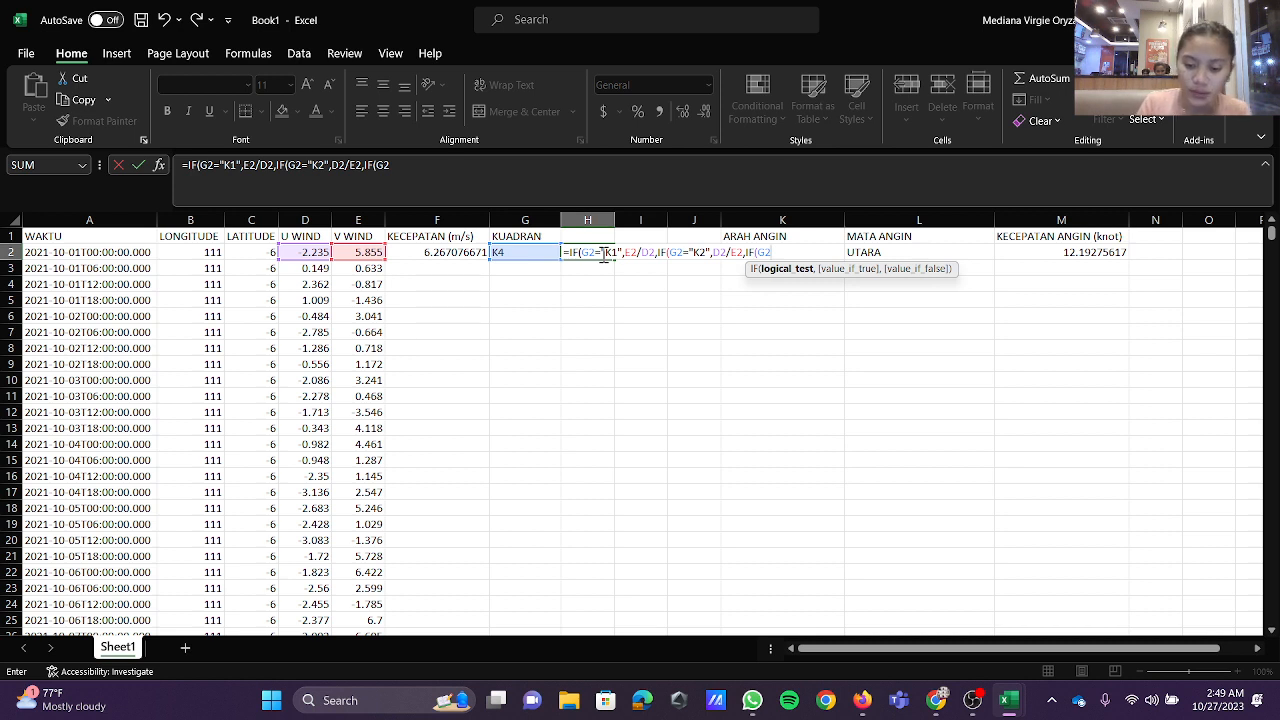
pyautogui.write('="K3')
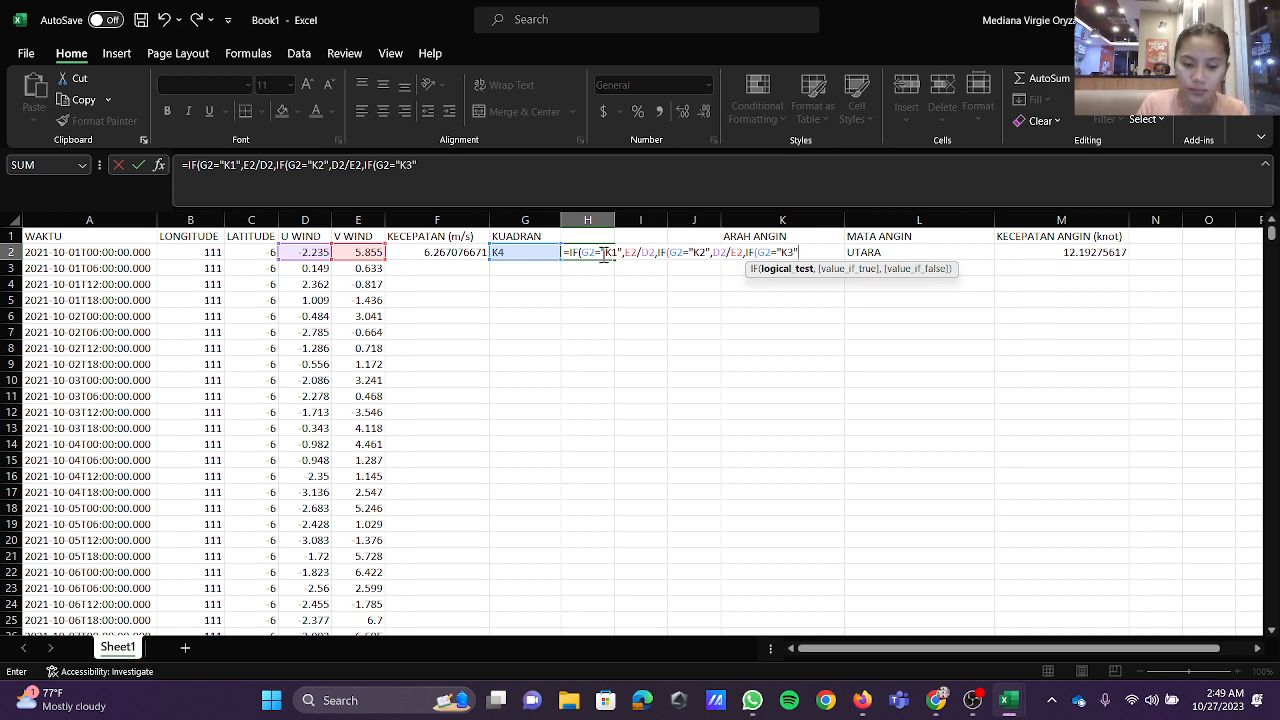
pyautogui.write('",D2')
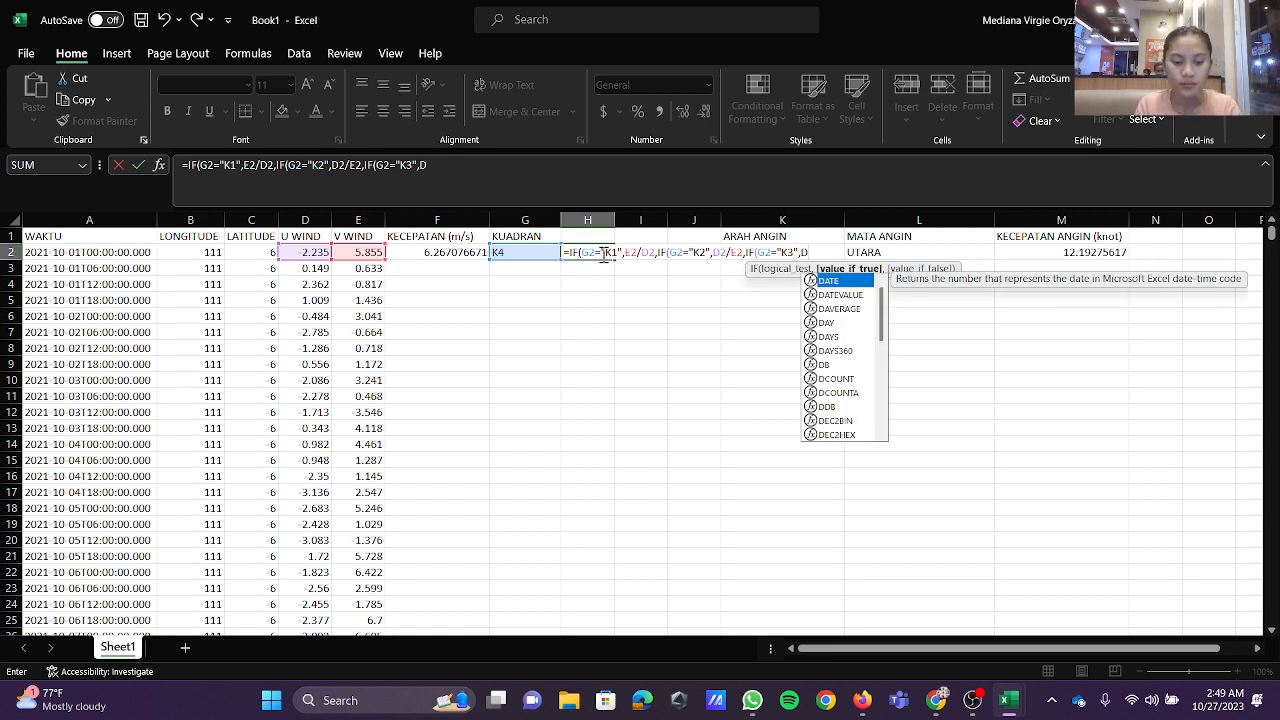
pyautogui.write('/E2')
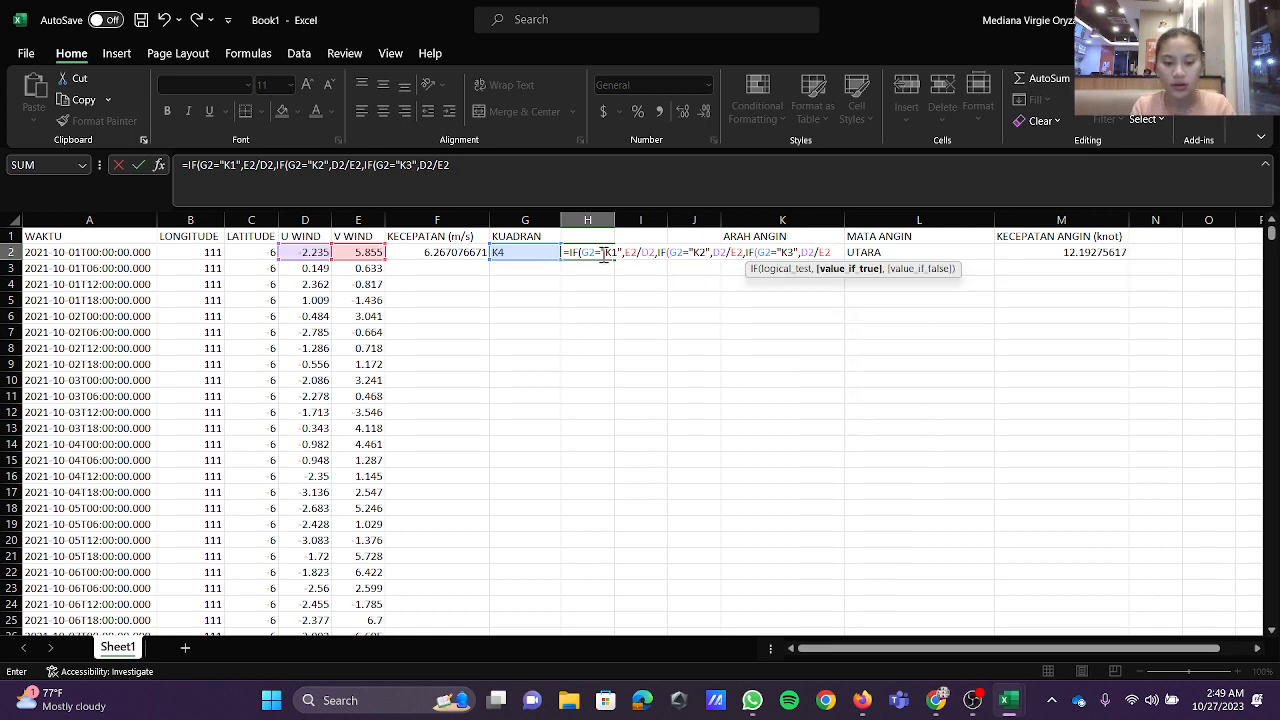
pyautogui.write(',')
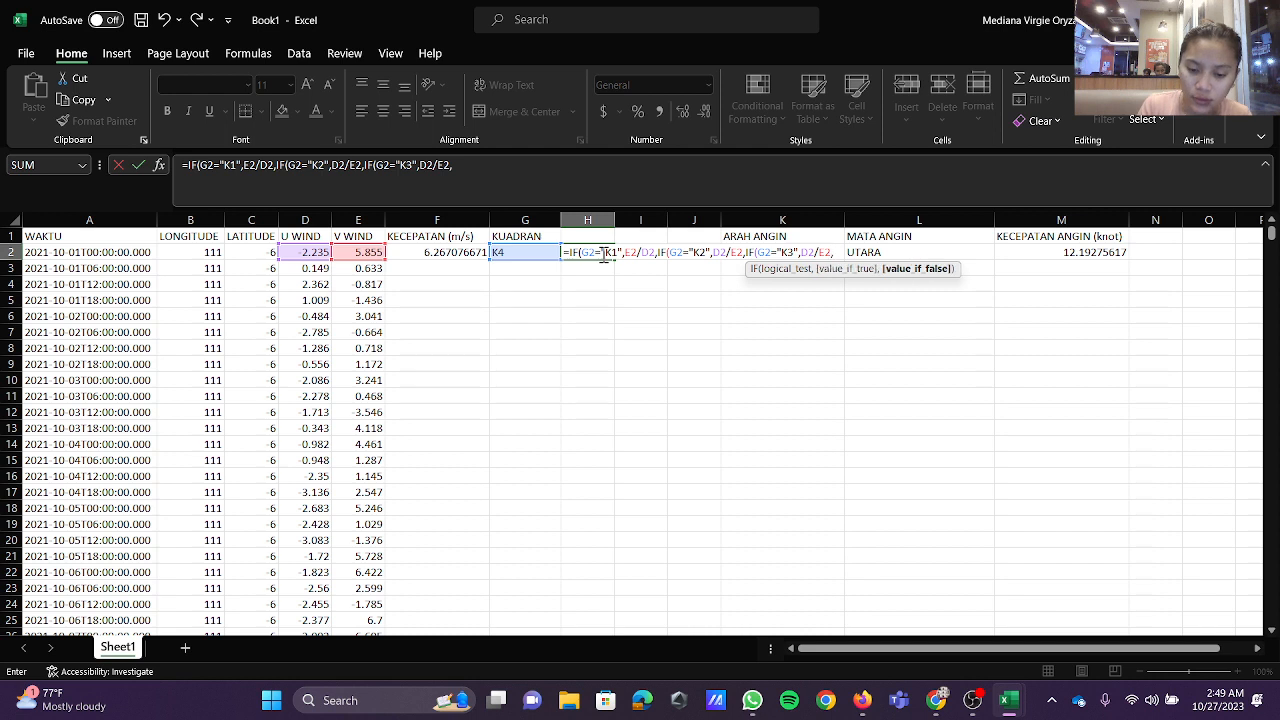
pyautogui.write('IF(')
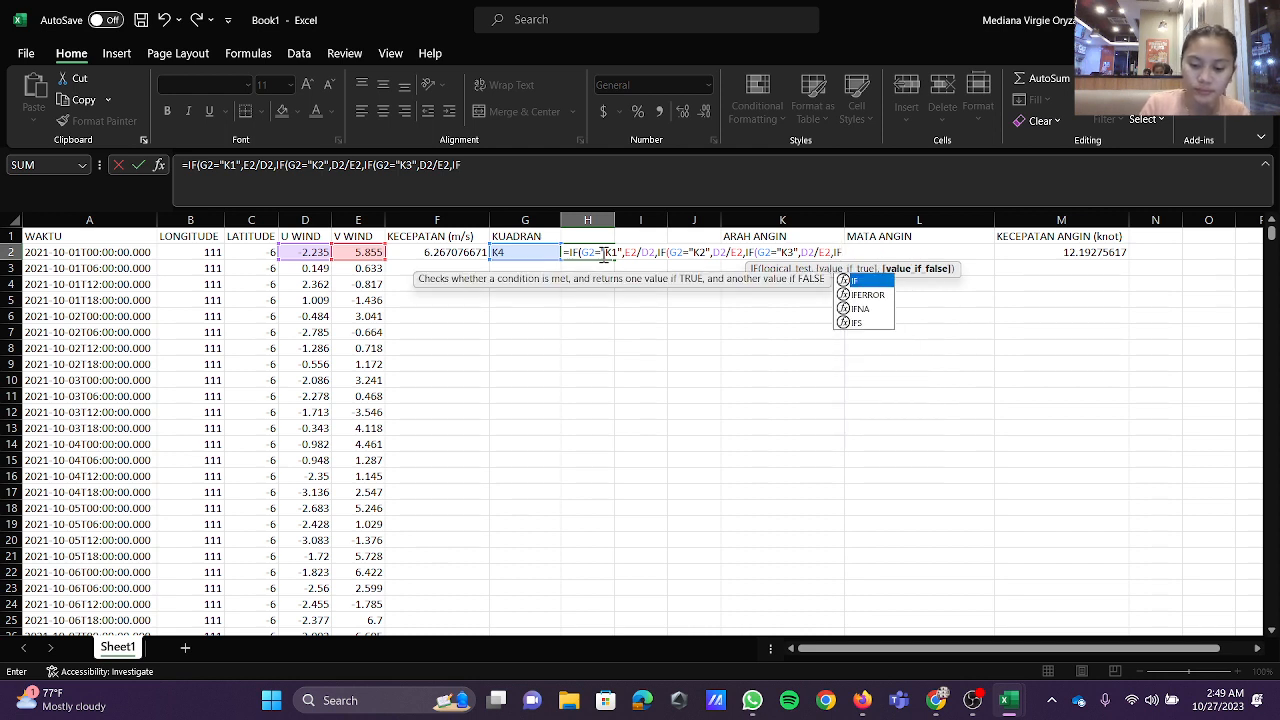
pyautogui.write('G2')
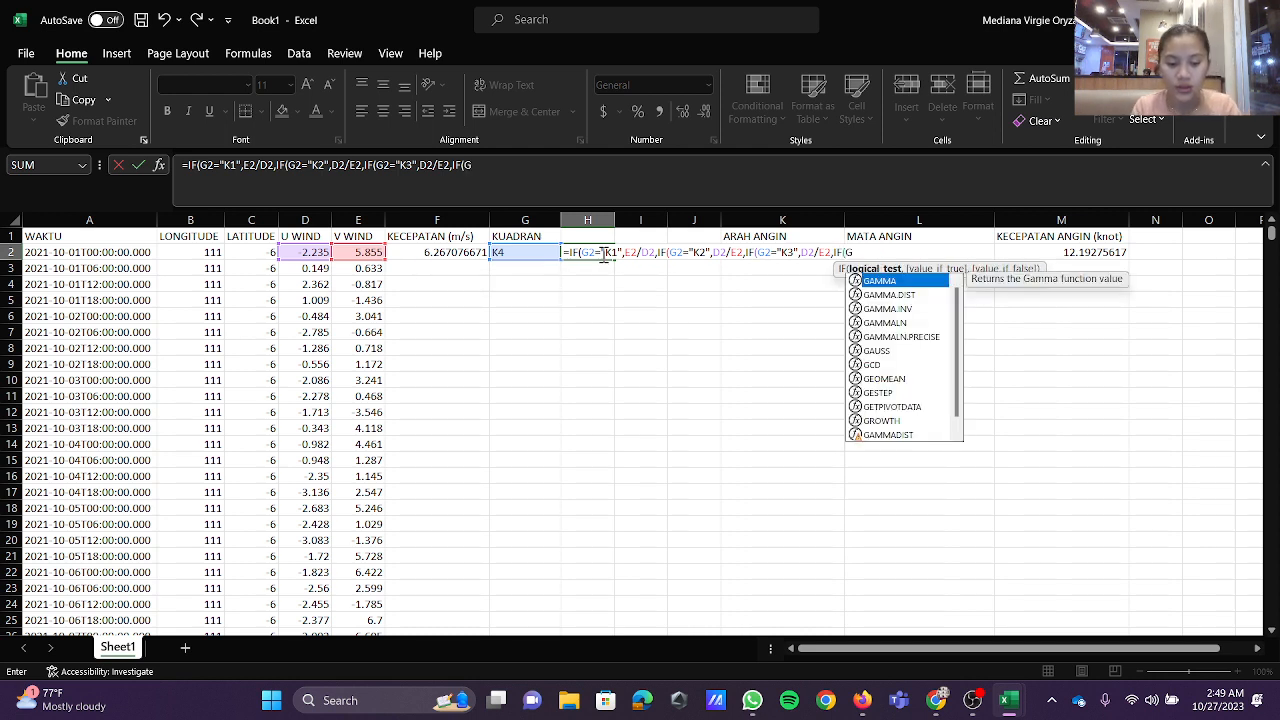
pyautogui.write('=')
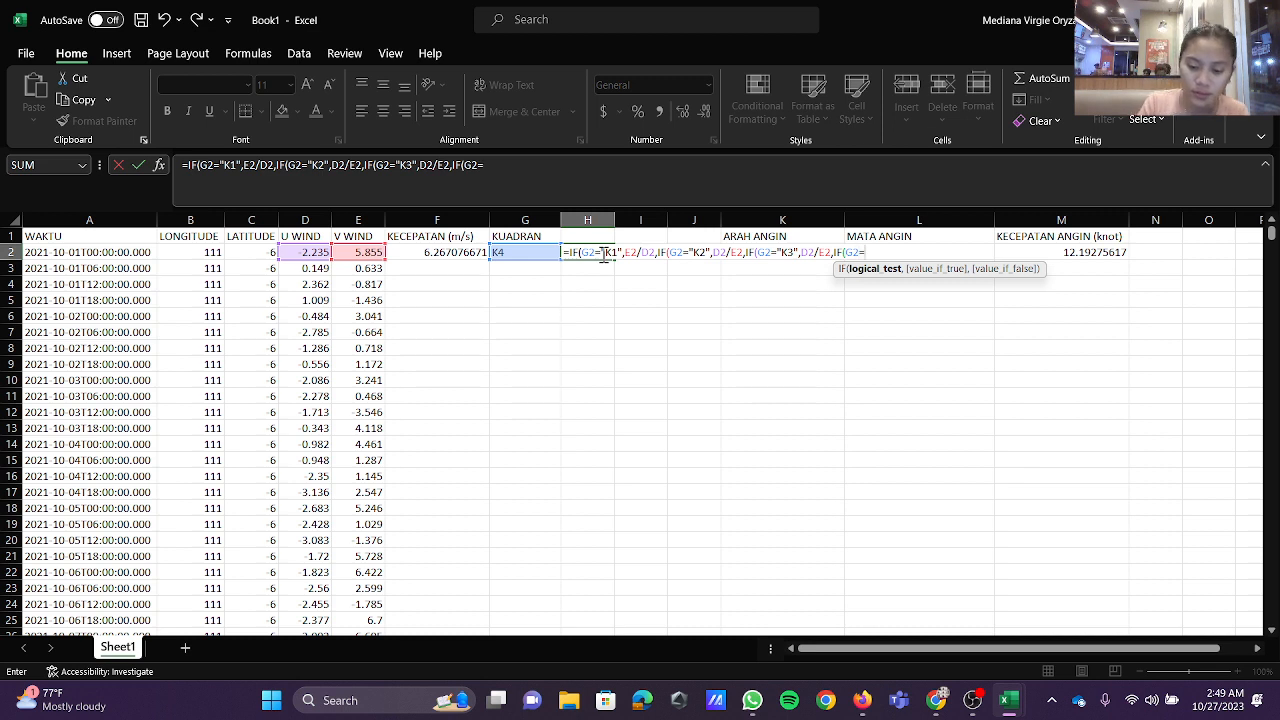
pyautogui.write('"K')
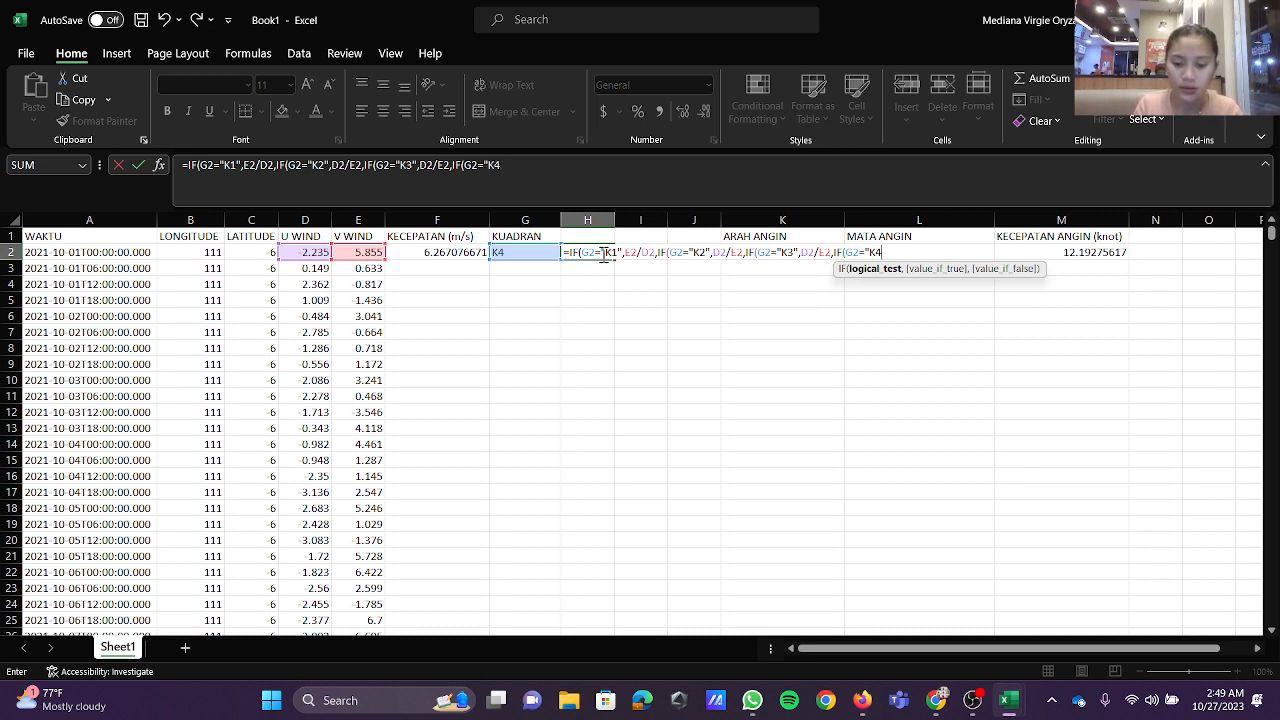
pyautogui.write('4')
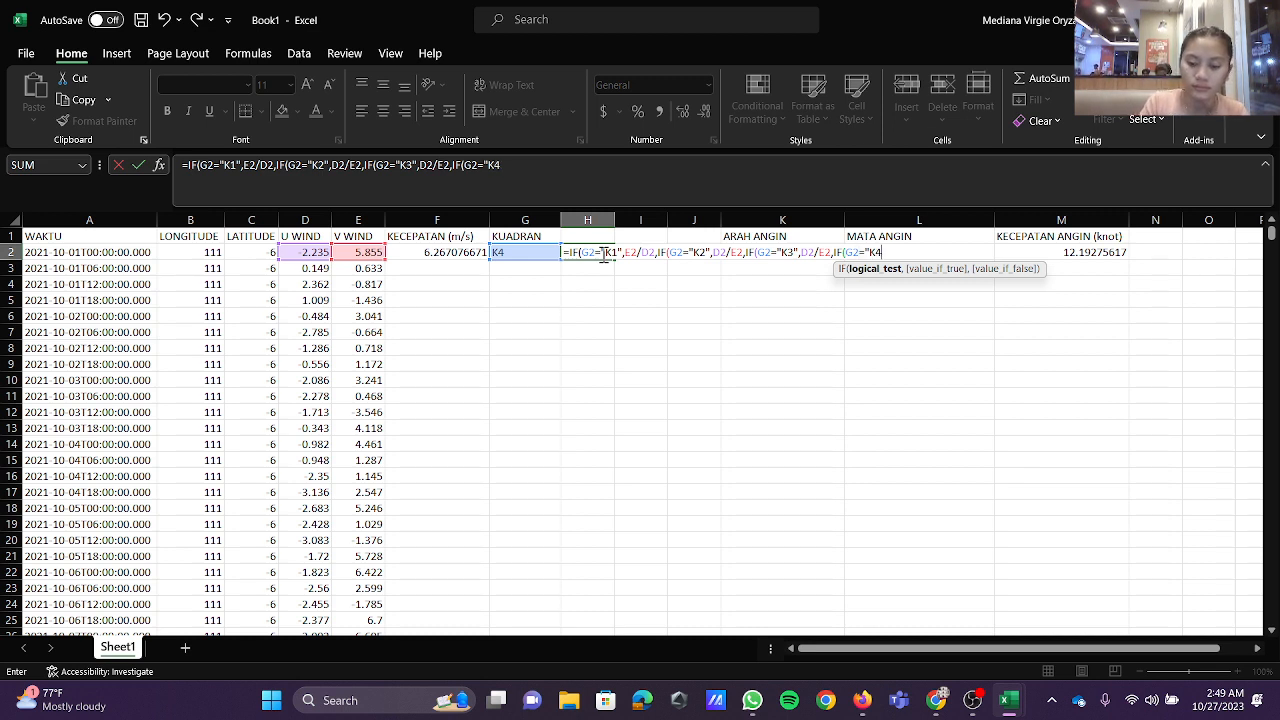
pyautogui.write('",E2')
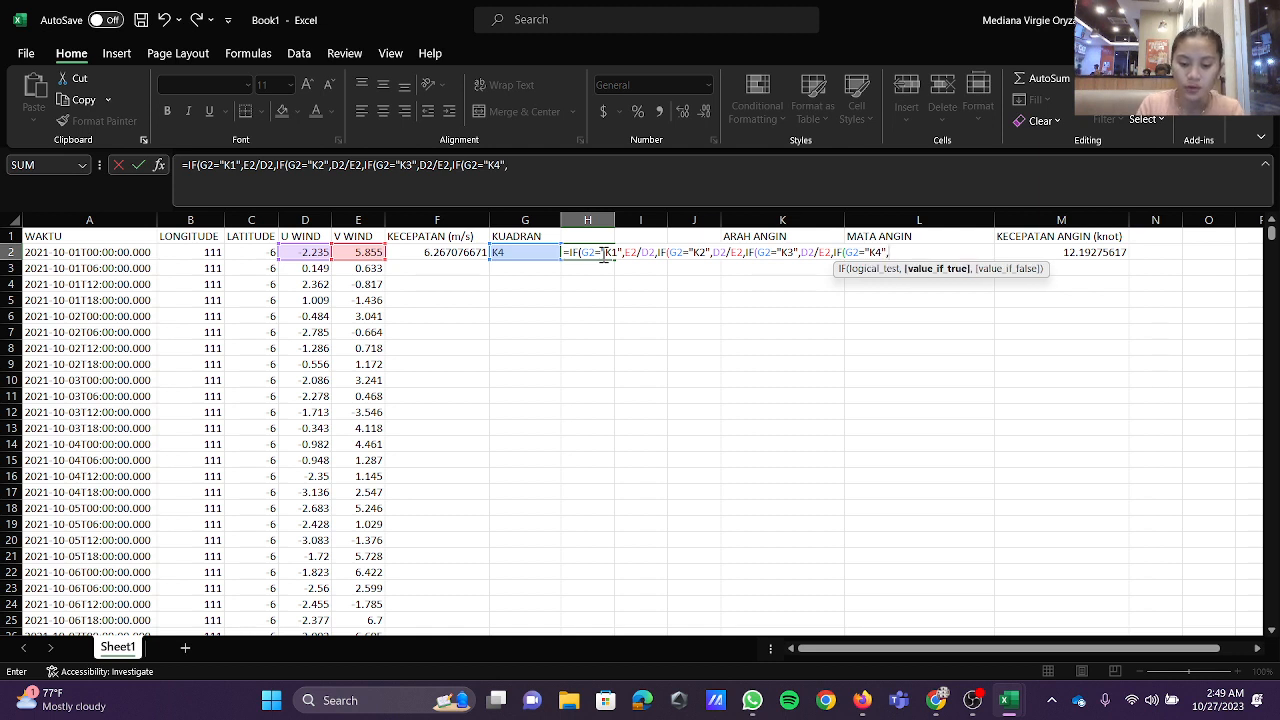
pyautogui.write('/D2')
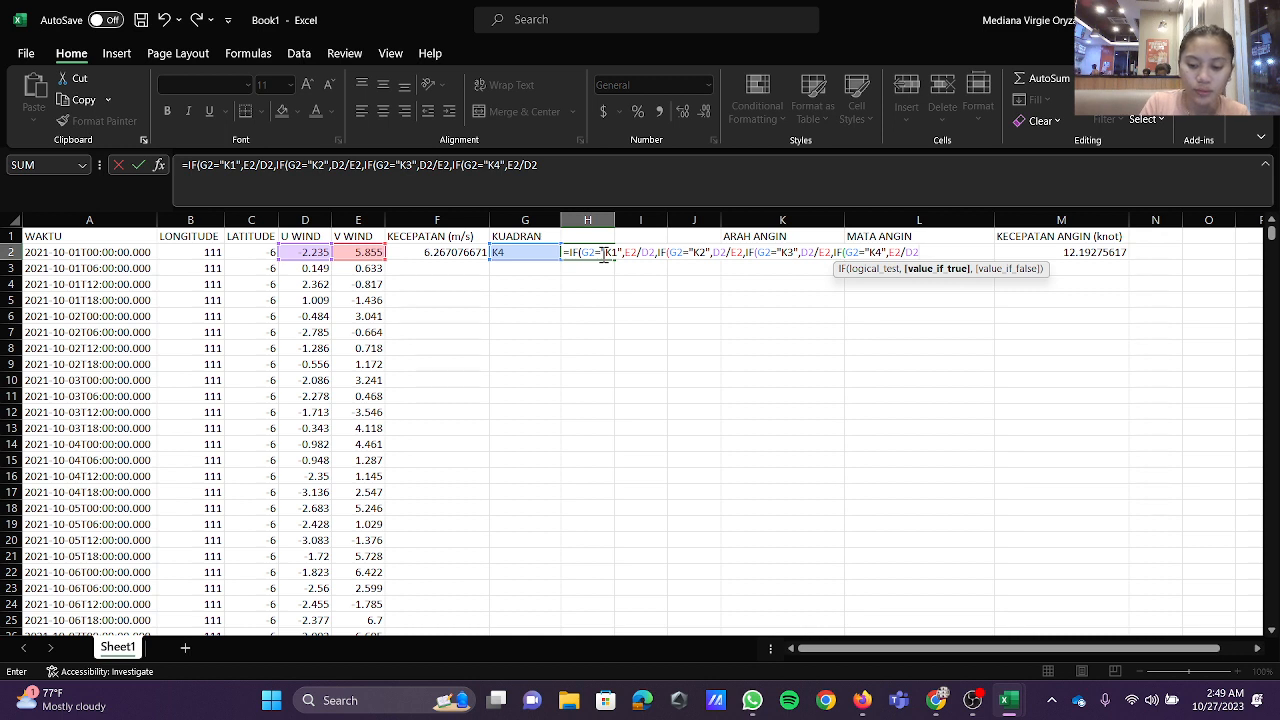
pyautogui.write(')))')
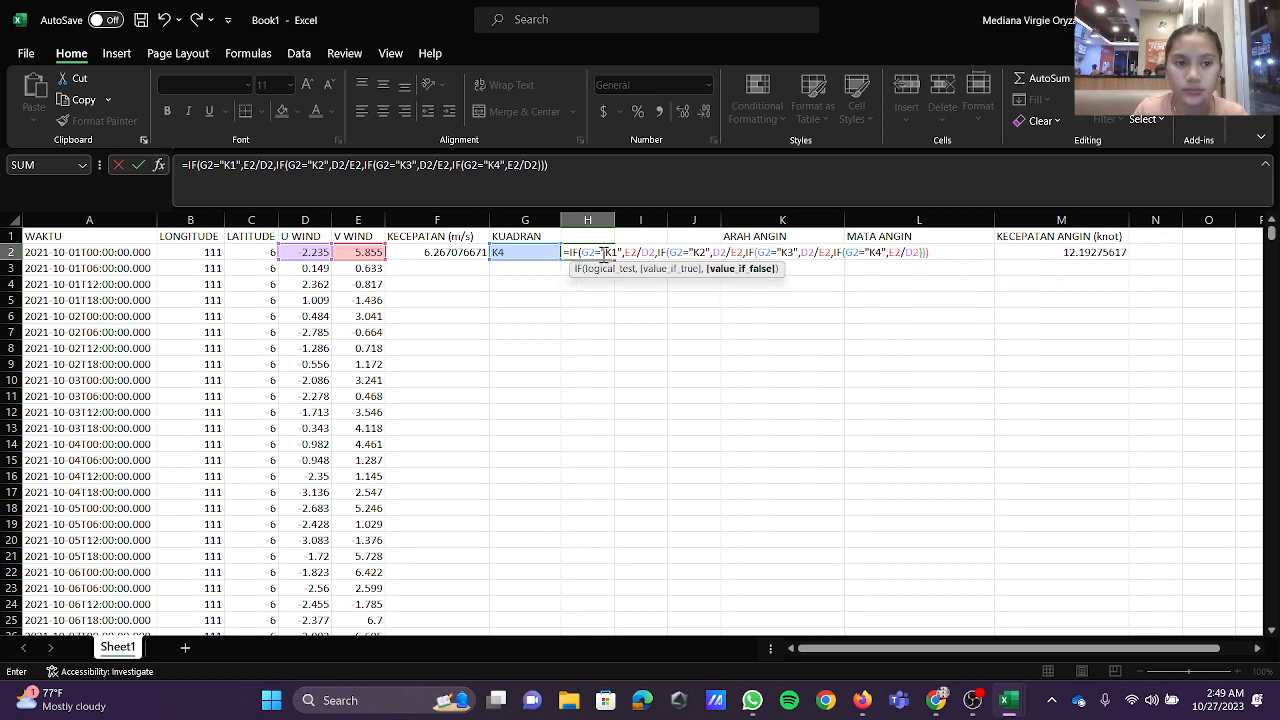
# Step: Close the nested IF formula in H2 and commit it, accepting the proposed correction of the closing parentheses
pyautogui.click(586, 185)
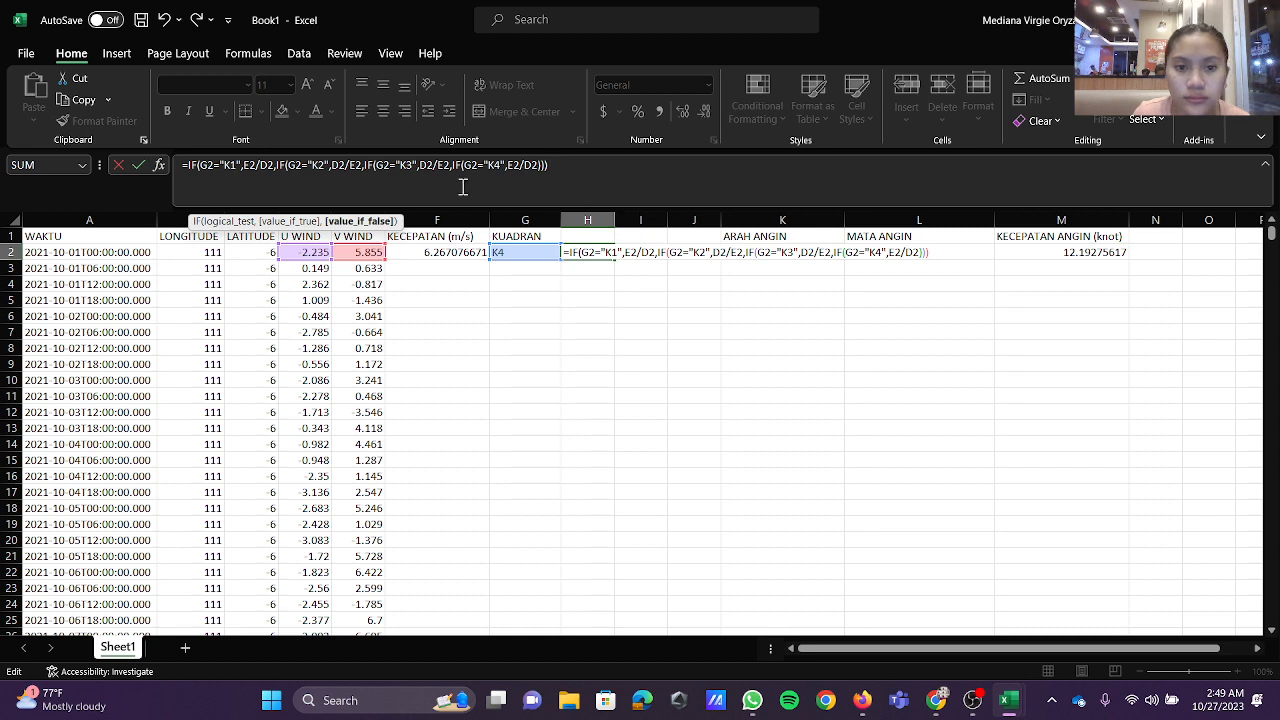
pyautogui.click(276, 164)
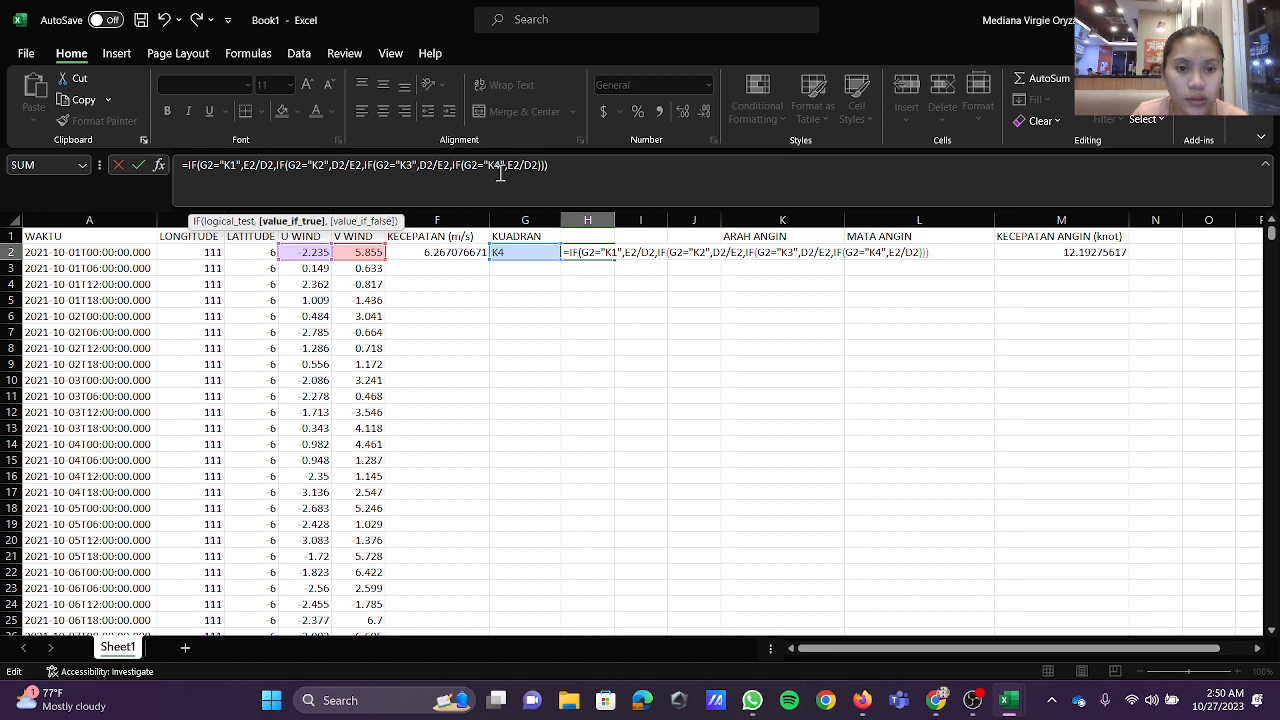
pyautogui.click(567, 165)
pyautogui.press('Return')
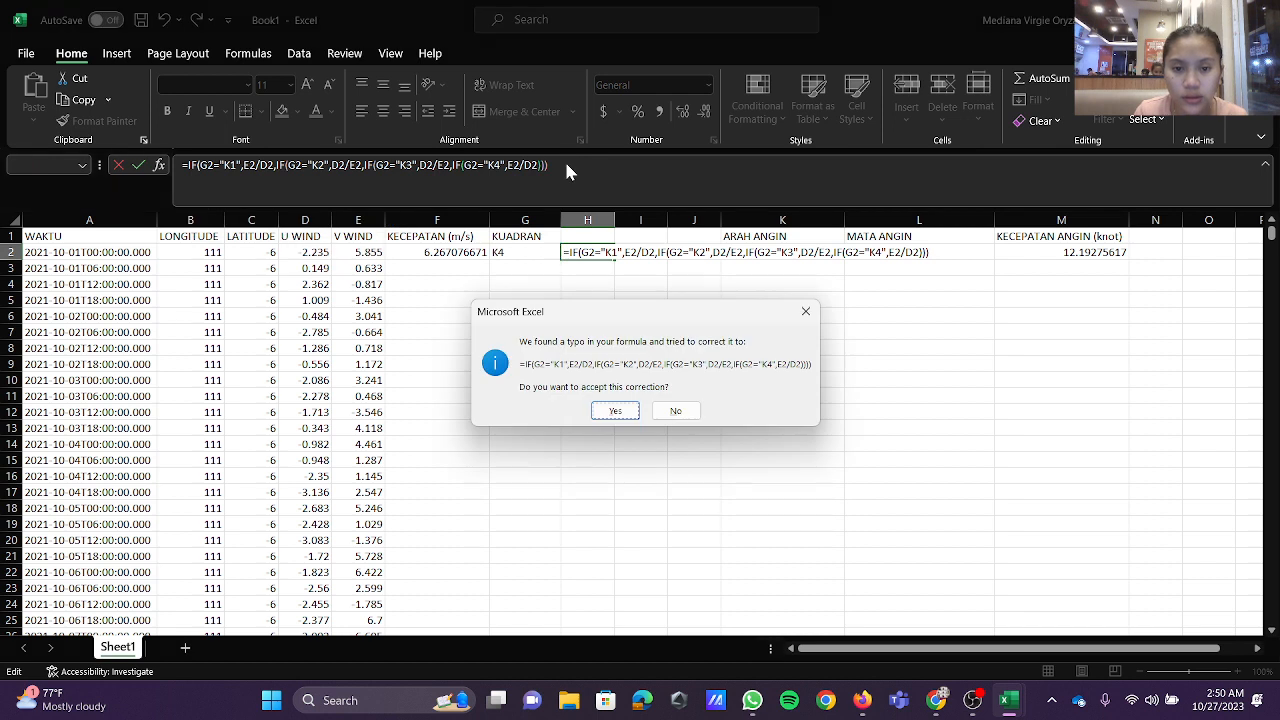
pyautogui.click(615, 411)
pyautogui.click(606, 251)
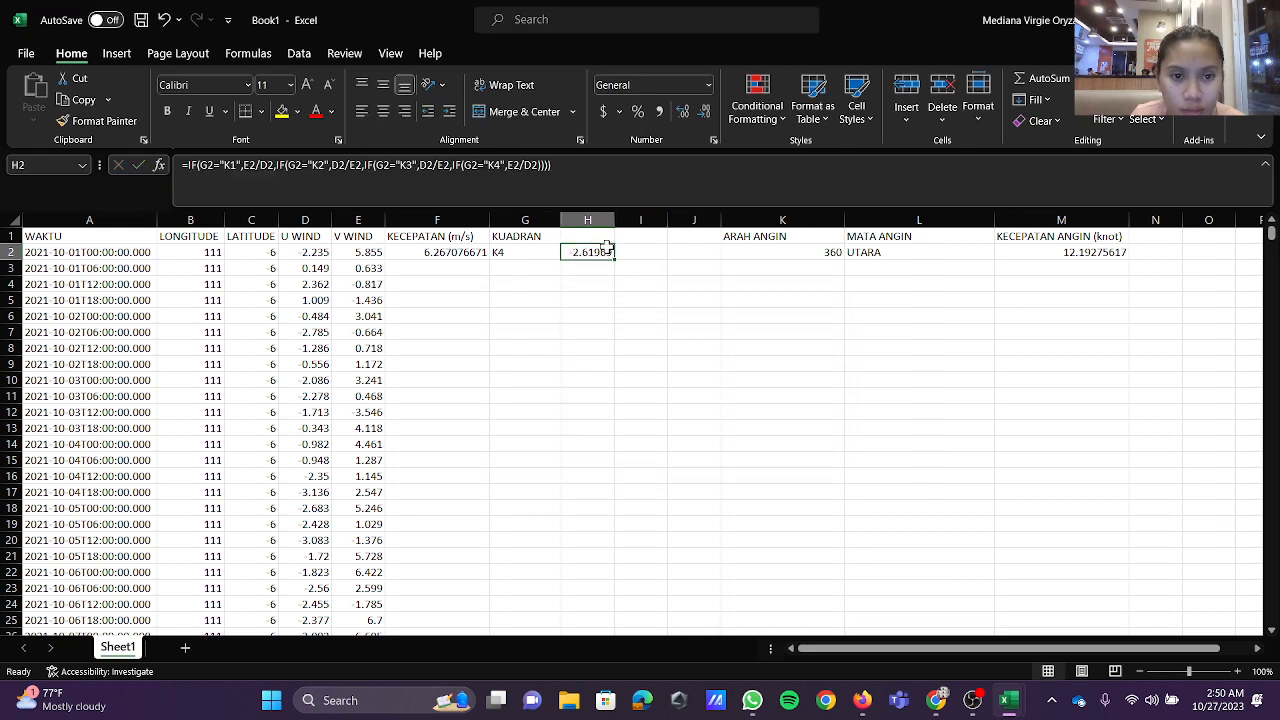
pyautogui.click(626, 165)
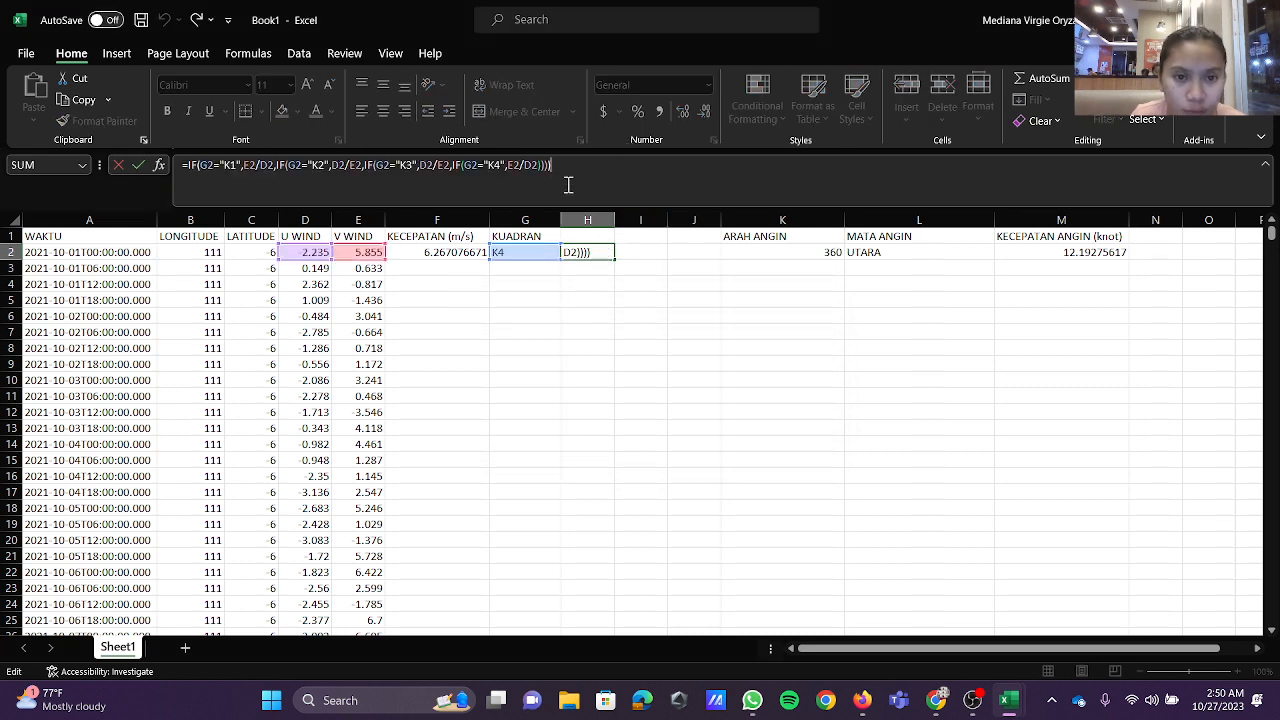
pyautogui.click(596, 270)
# Step: Enter the formula =SQRT(H2^2) in I2 to make the component ratio positive
pyautogui.click(648, 256)
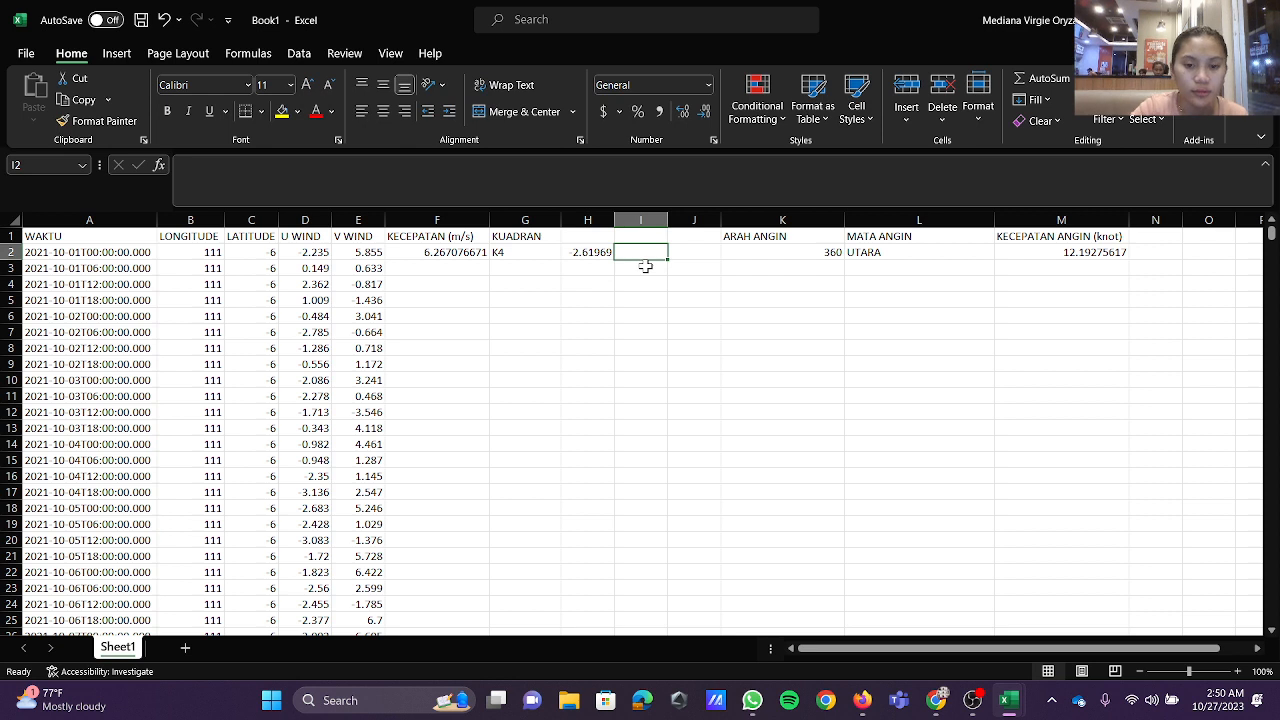
pyautogui.click(587, 188)
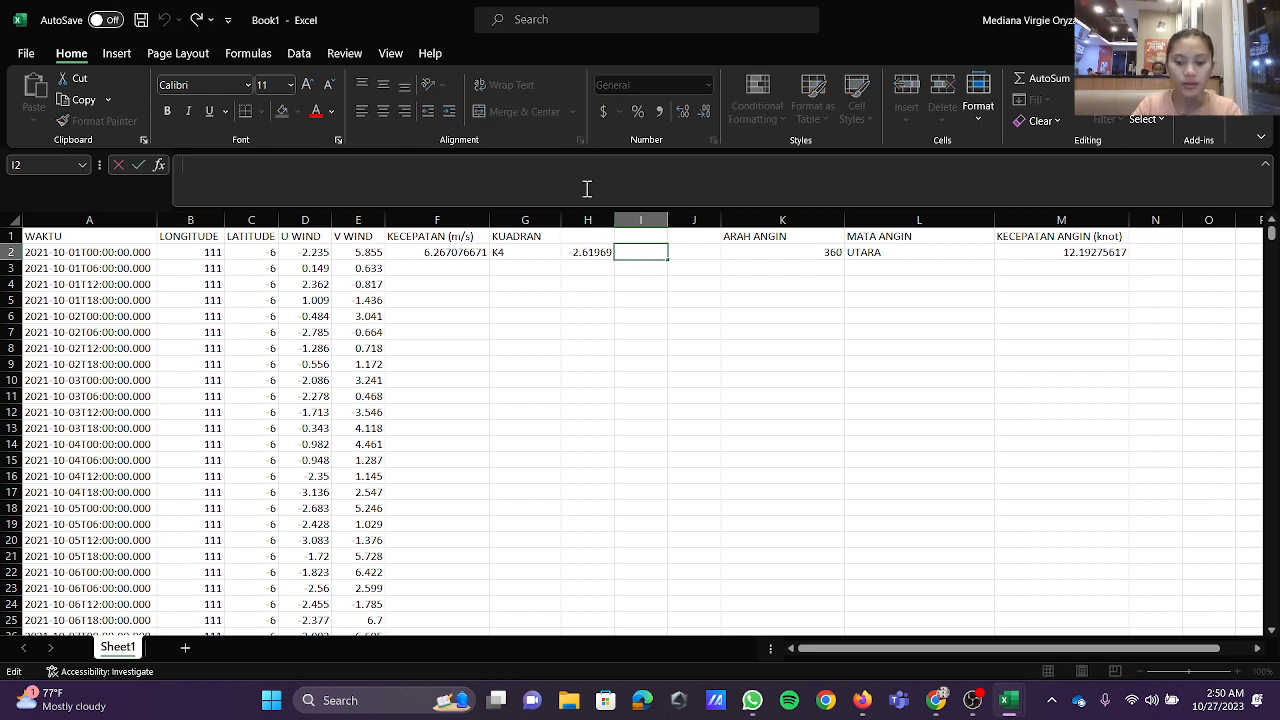
pyautogui.write('=SQRT')
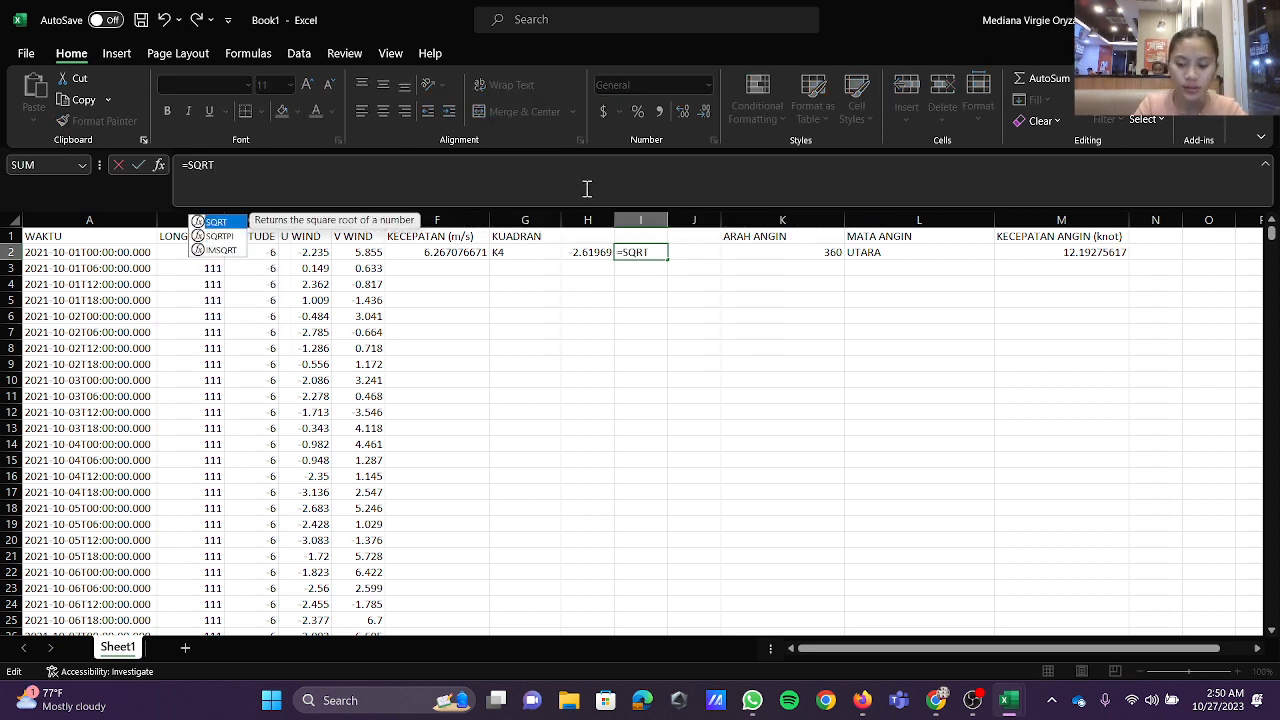
pyautogui.write('(')
pyautogui.click(595, 251)
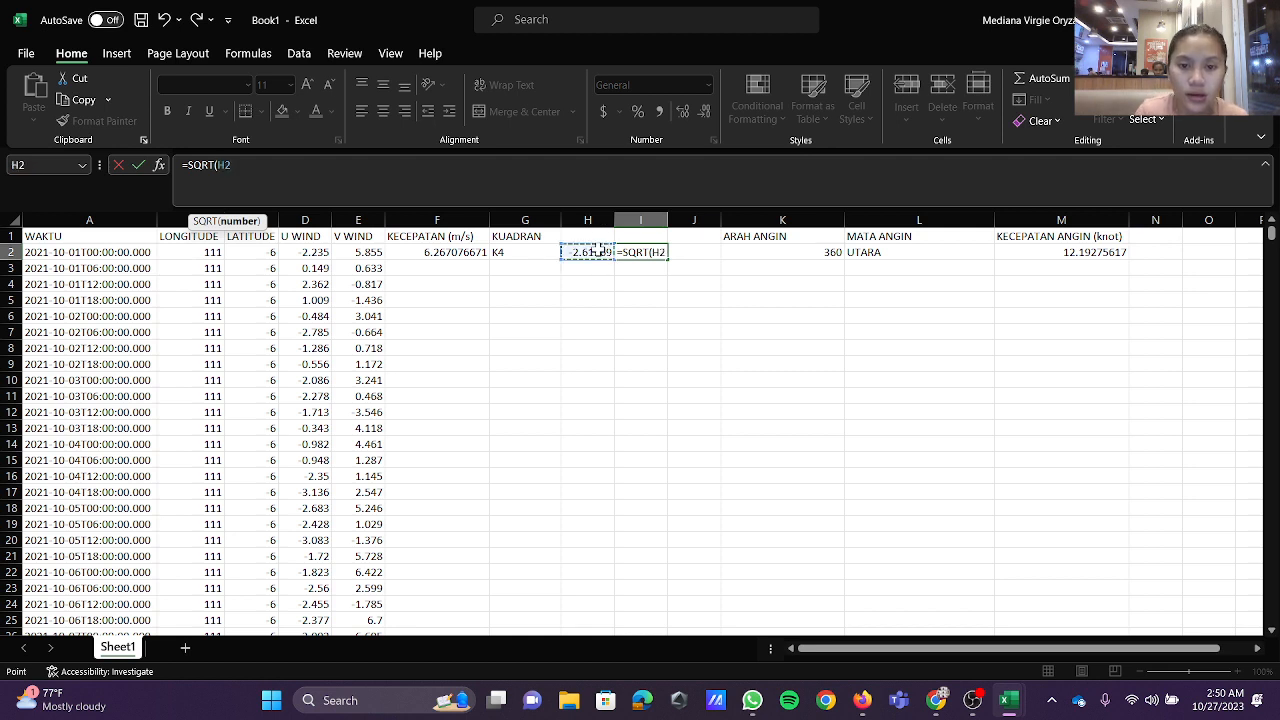
pyautogui.write('^')
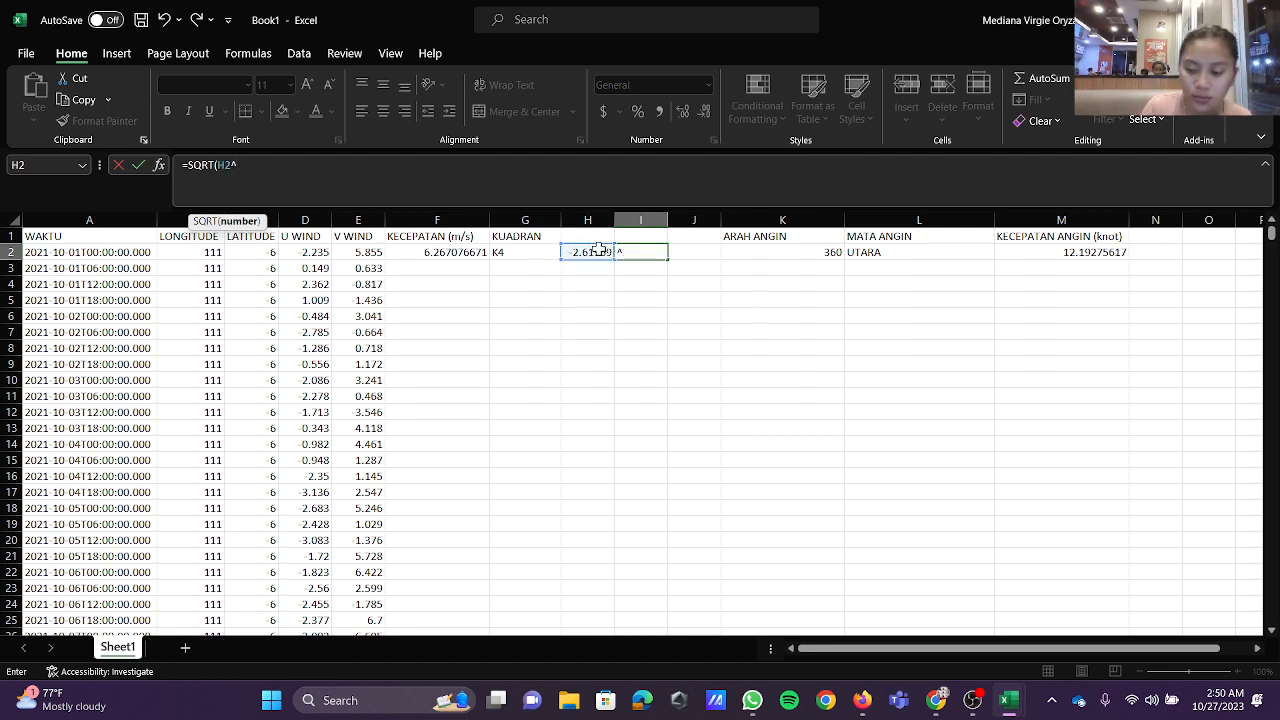
pyautogui.write('2)')
pyautogui.press('Return')
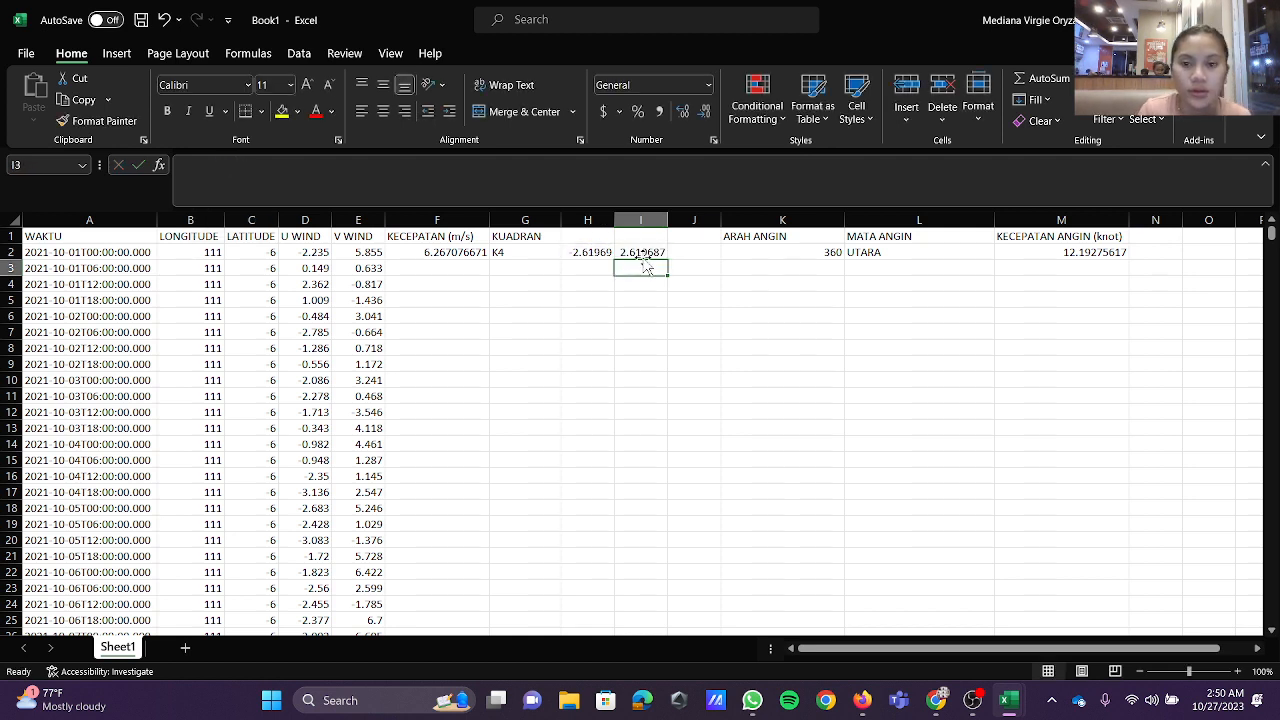
# Step: Enter the formula =DEGREES(ATAN(I2)) in J2 to convert the ratio to an angle in degrees
pyautogui.click(677, 253)
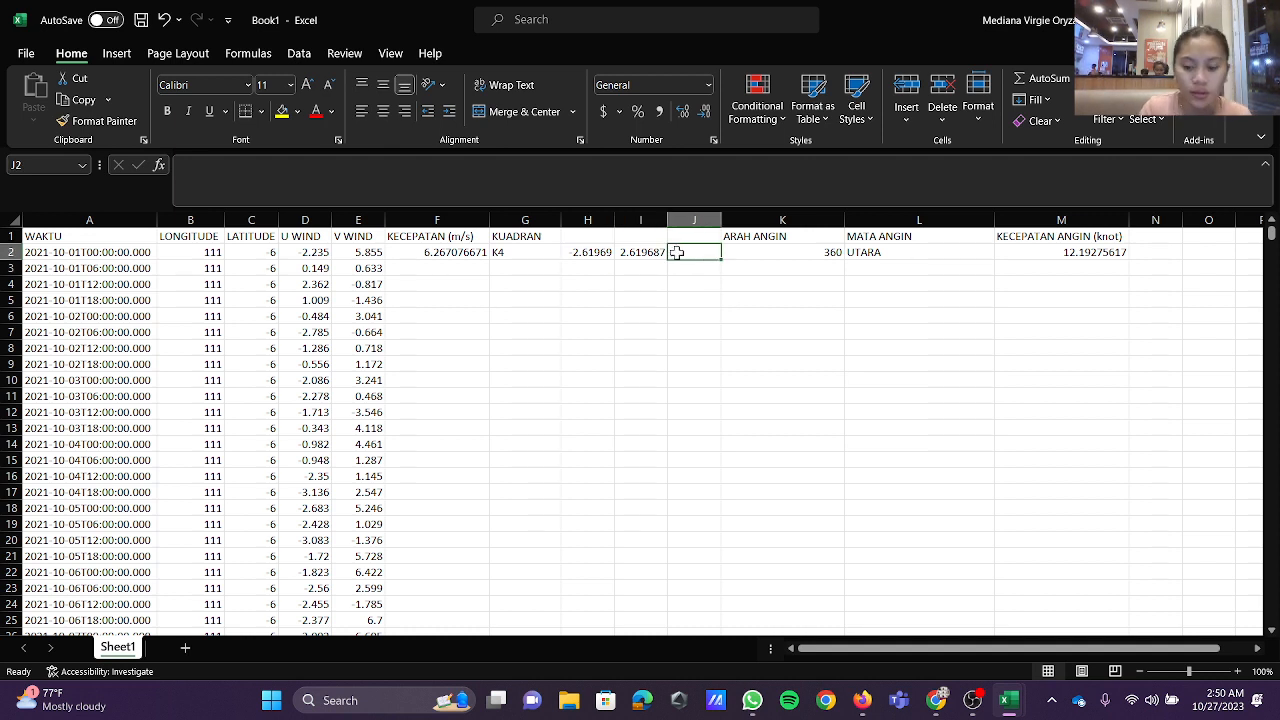
pyautogui.click(630, 172)
pyautogui.write('=')
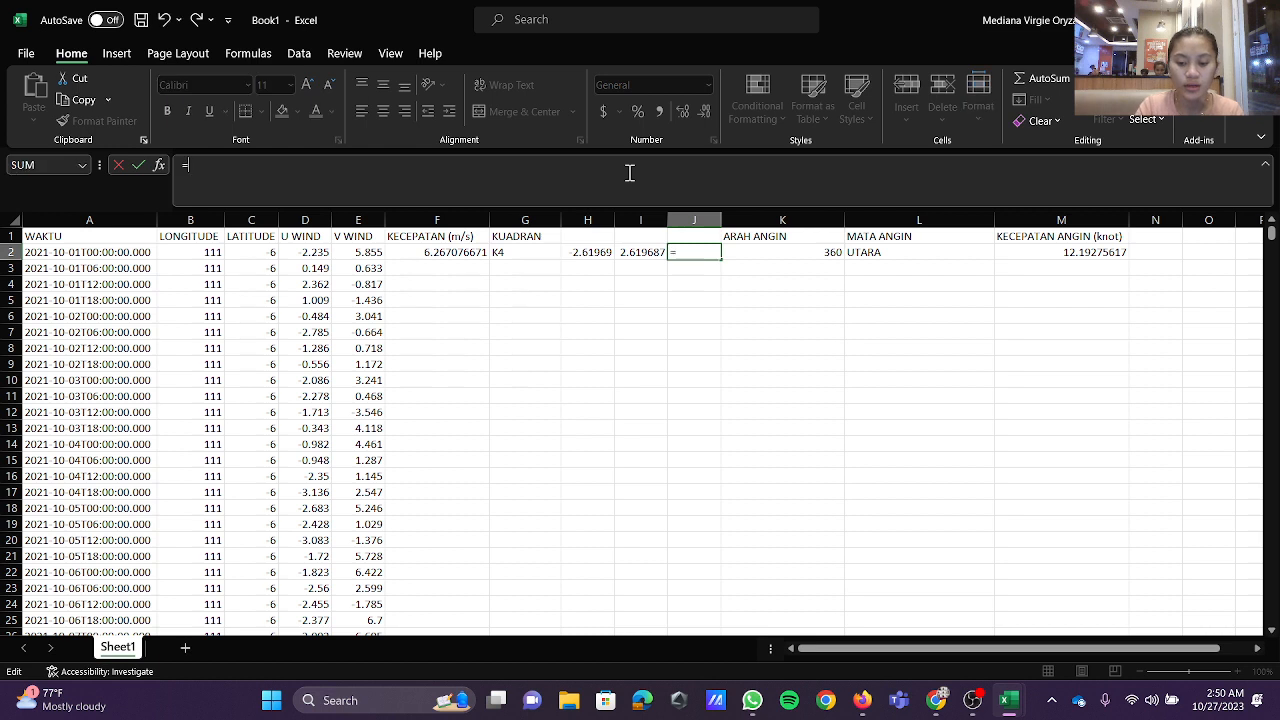
pyautogui.write('DEGRE')
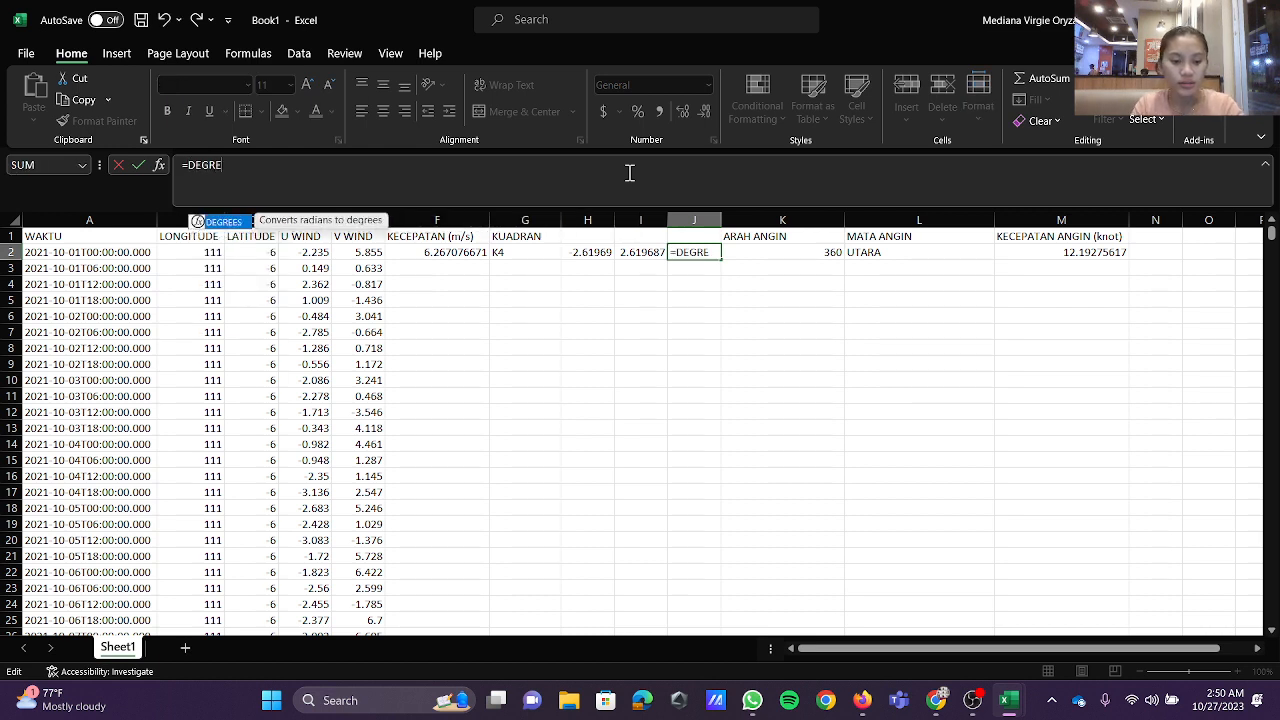
pyautogui.write('ES')
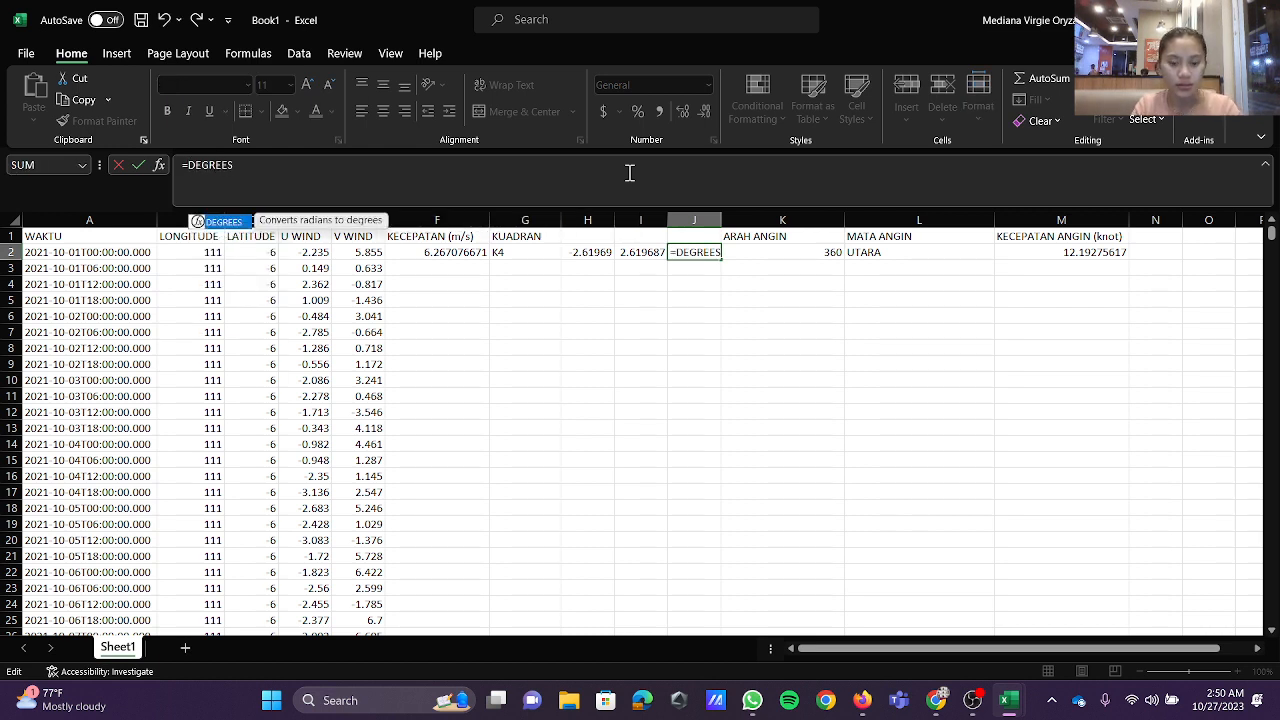
pyautogui.write('(ATA')
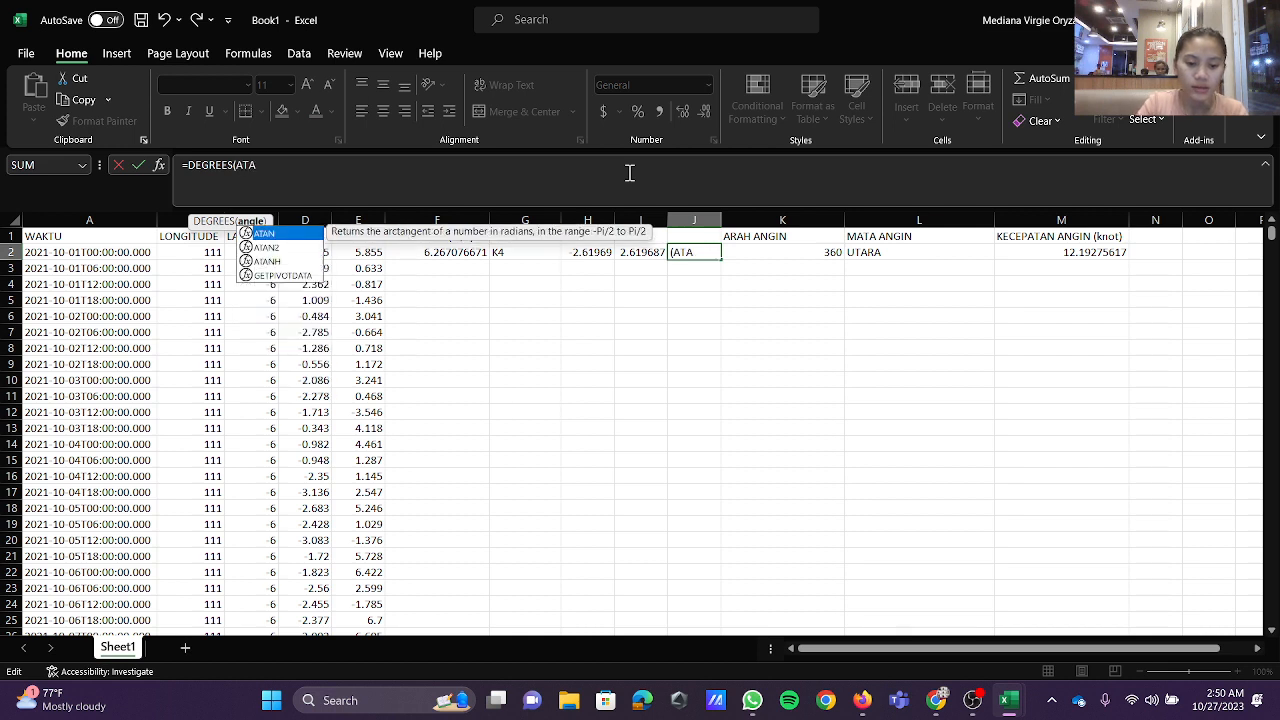
pyautogui.write('N(')
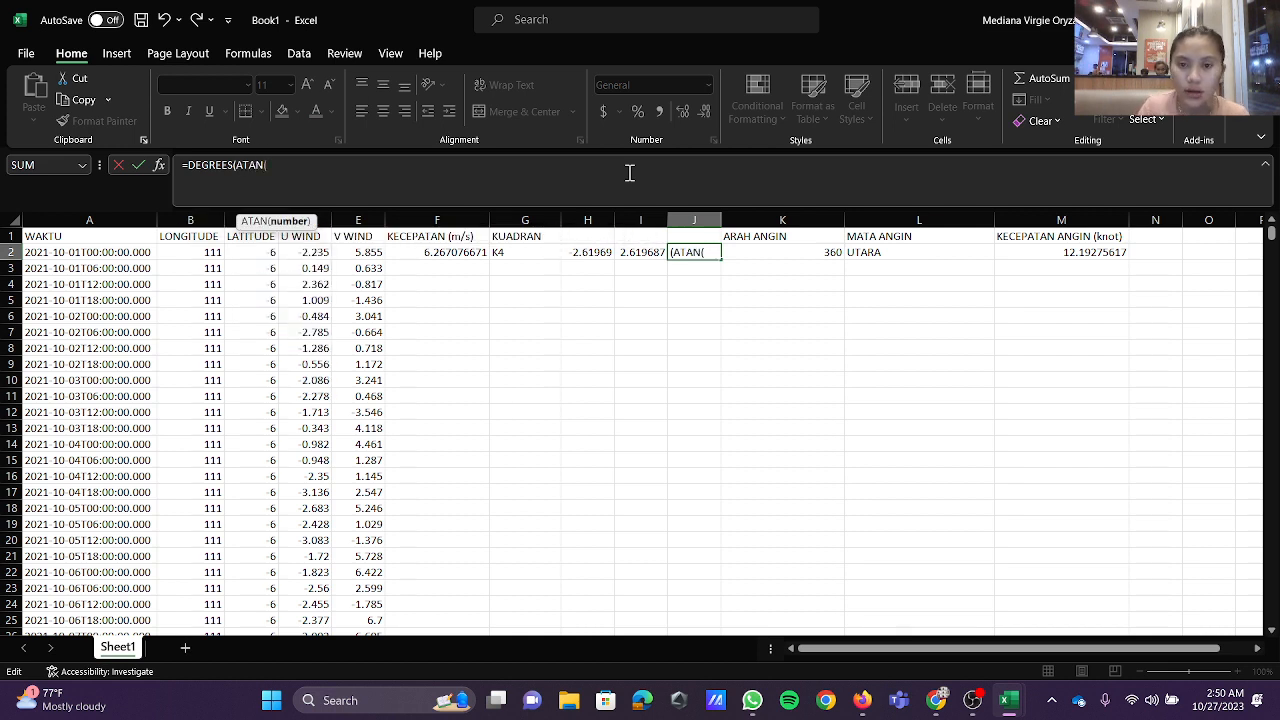
pyautogui.click(641, 253)
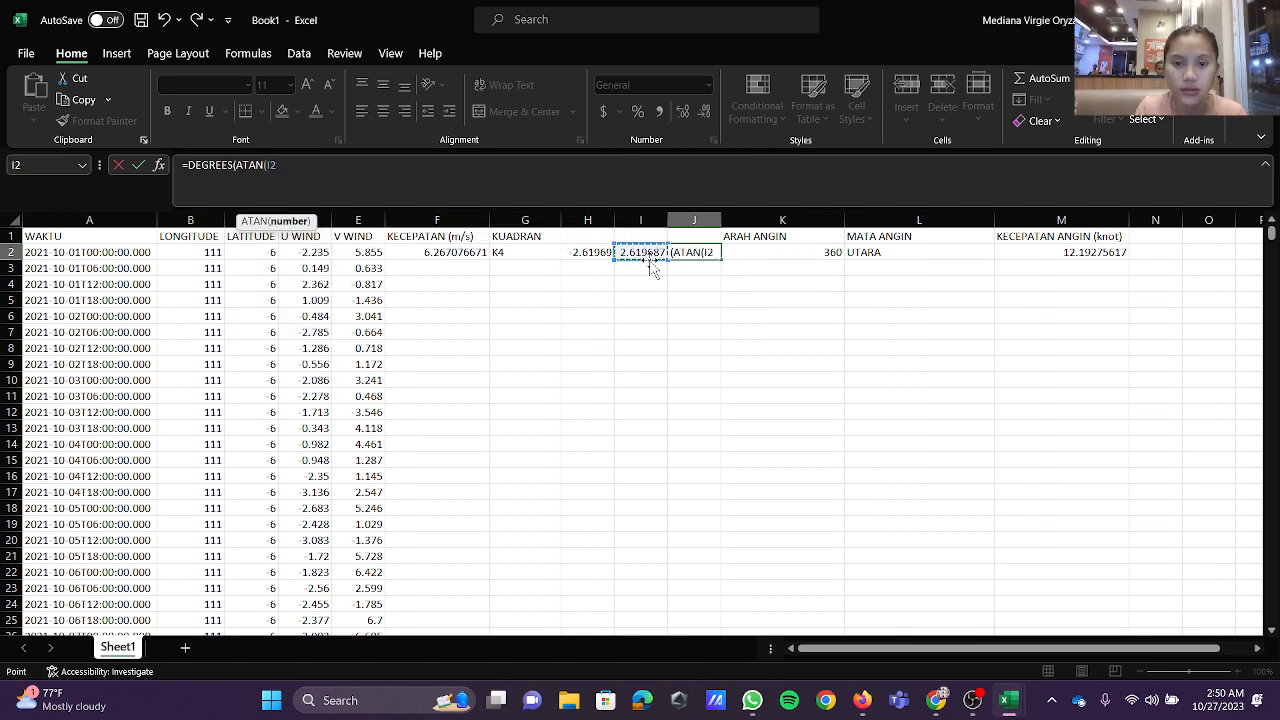
pyautogui.write('))')
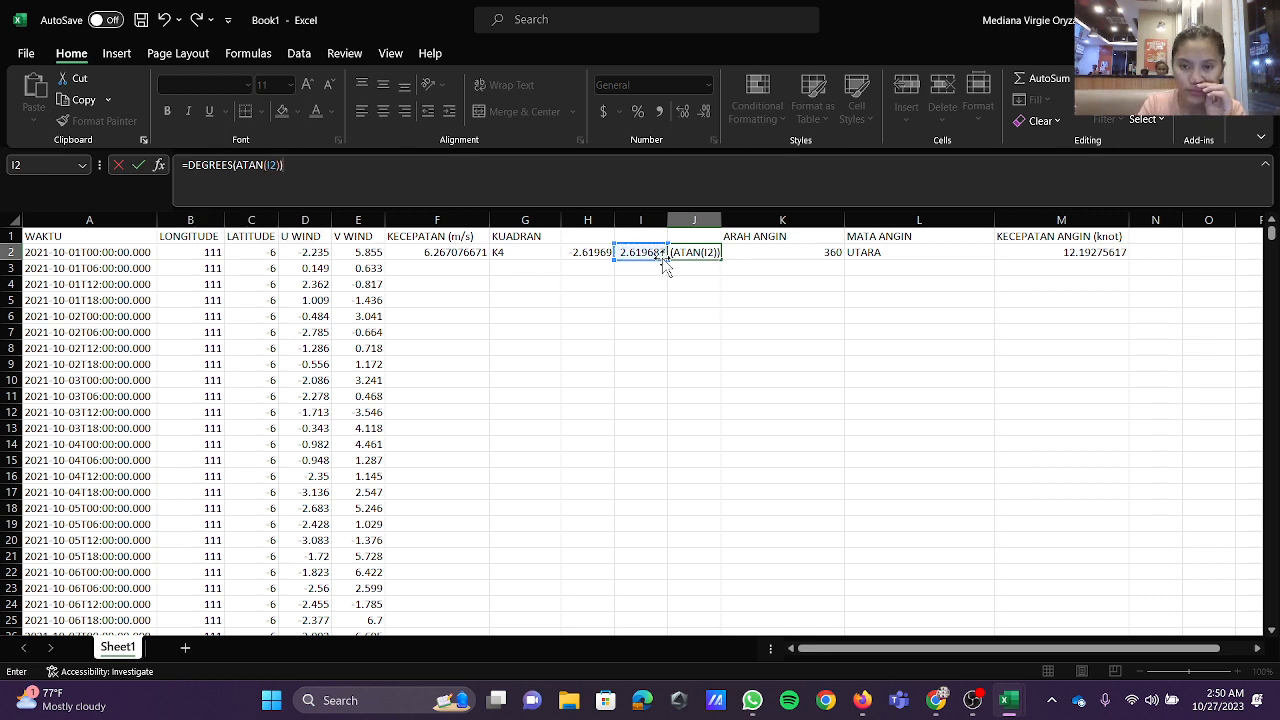
pyautogui.press('Return')
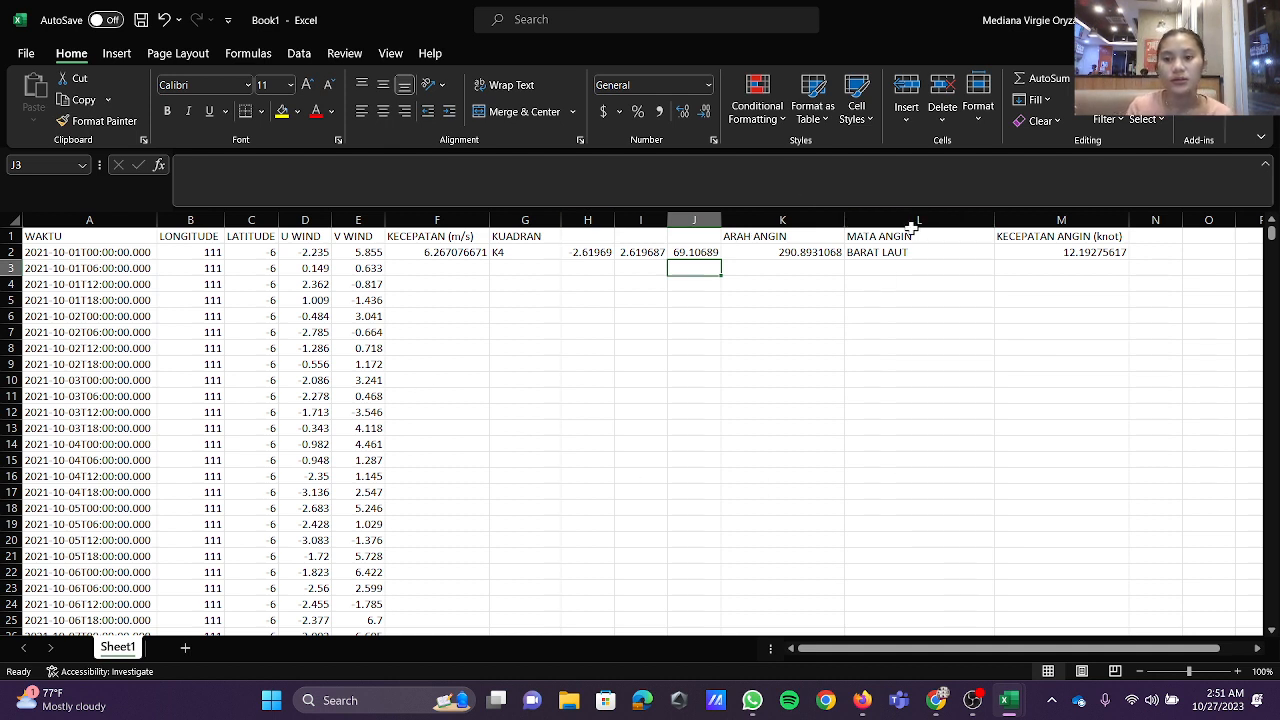
# Step: Fill the wind speed formula in F2 and the quadrant formula in G2 down through all data rows
pyautogui.click(468, 252)
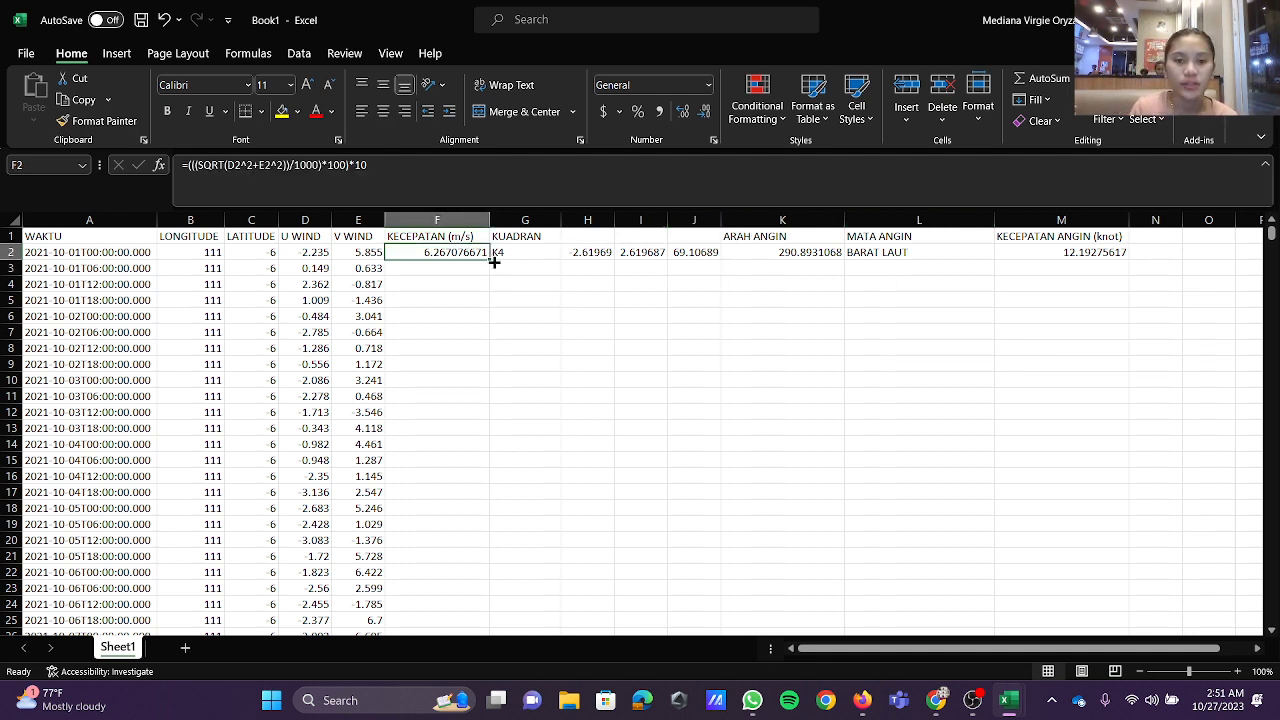
pyautogui.doubleClick(494, 260)
pyautogui.click(518, 252)
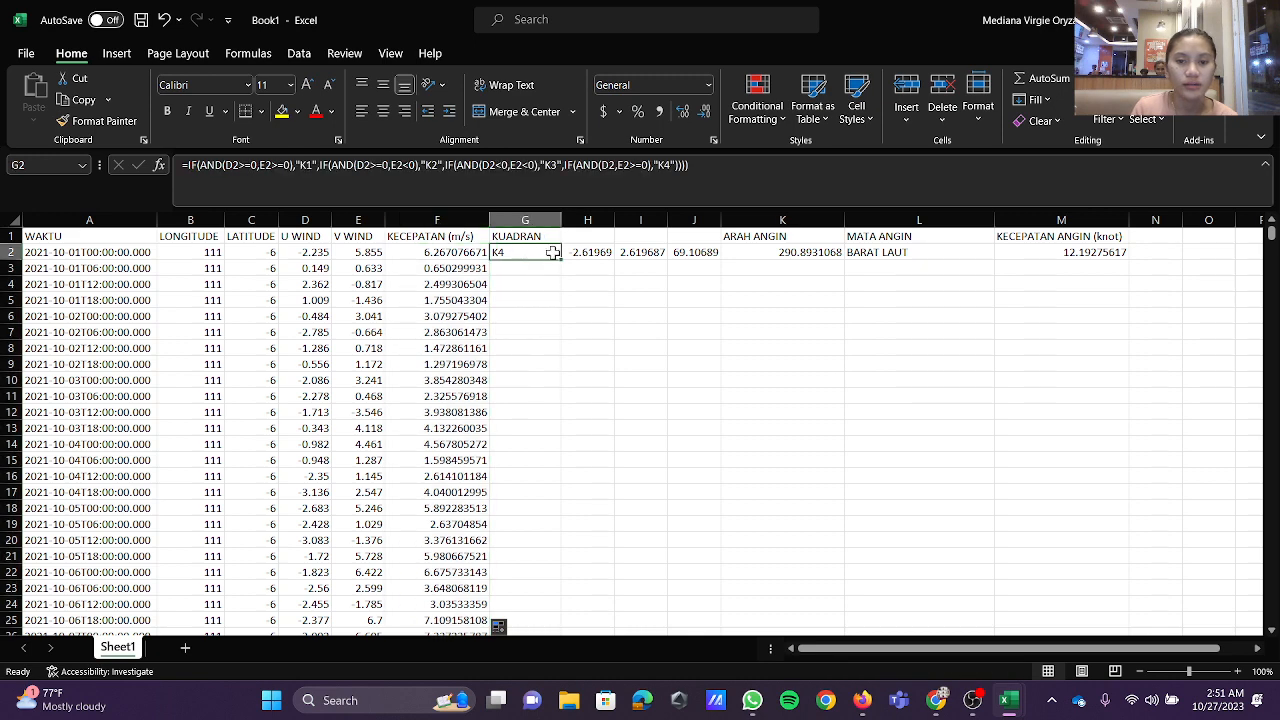
# Step: Fill the component ratio, positive ratio and angle formulas in H2, I2 and J2 down through all data rows
pyautogui.click(589, 253)
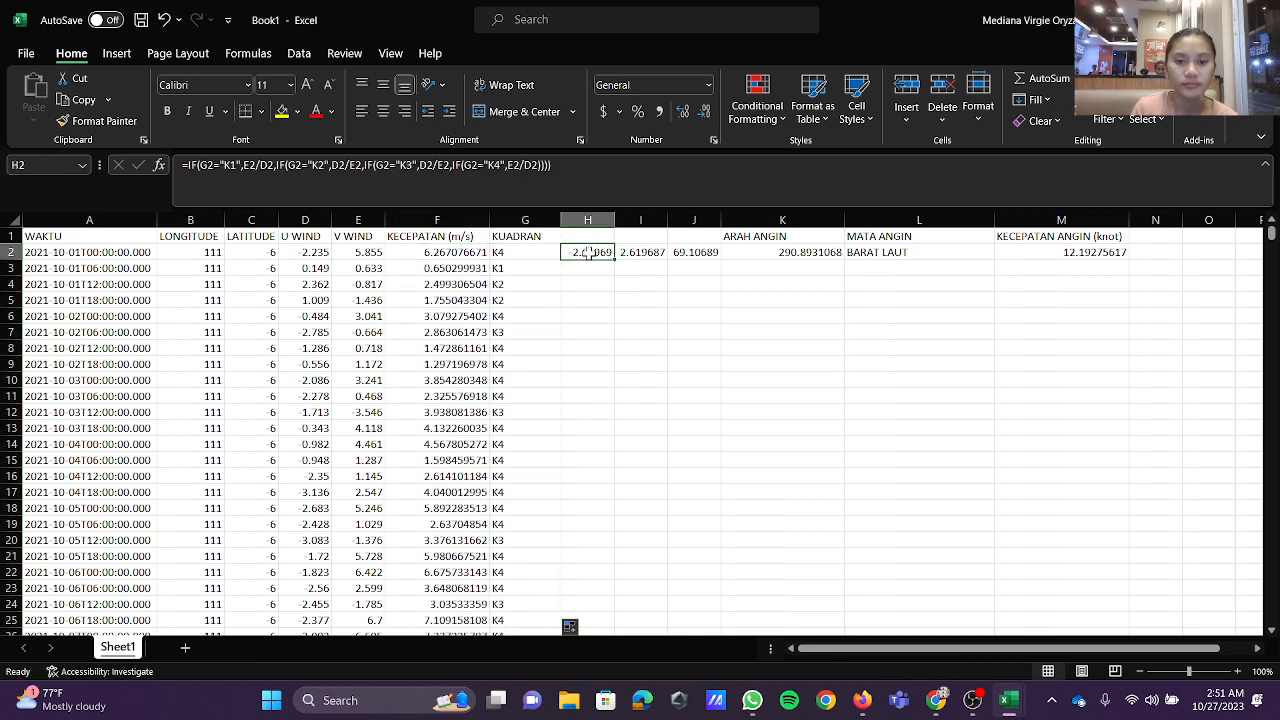
pyautogui.doubleClick(614, 262)
pyautogui.click(648, 252)
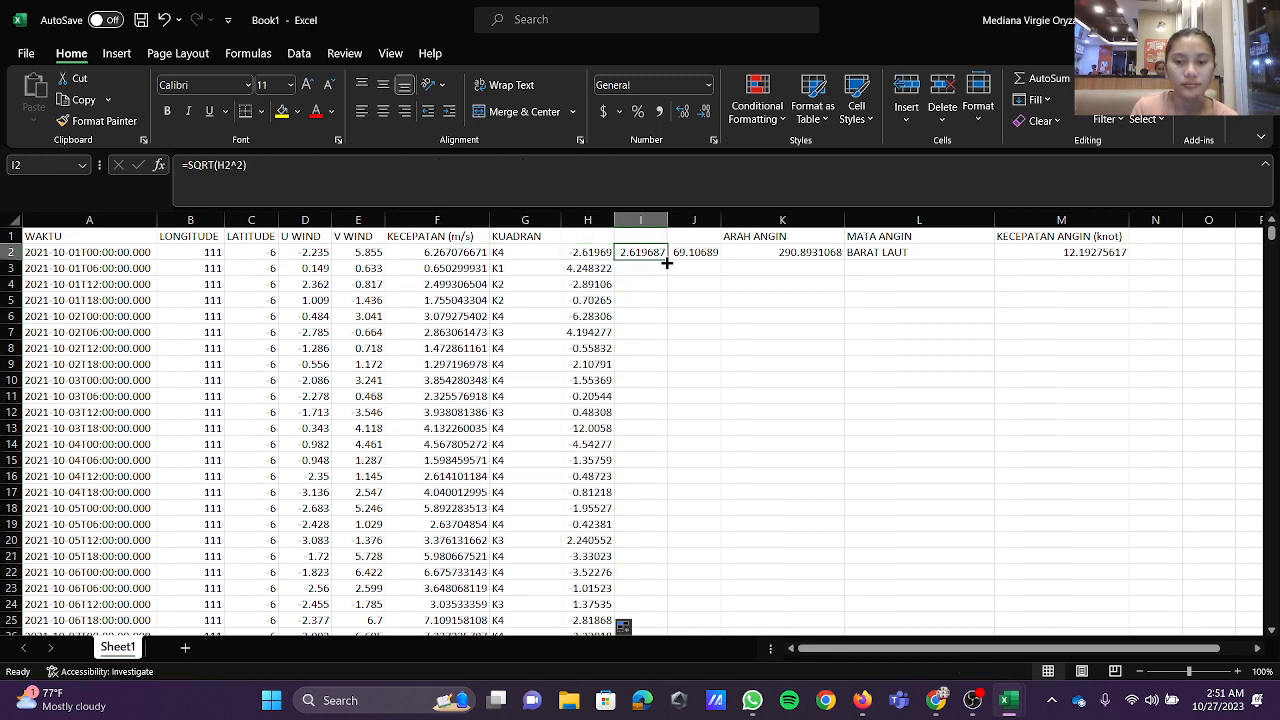
pyautogui.doubleClick(670, 257)
pyautogui.click(694, 253)
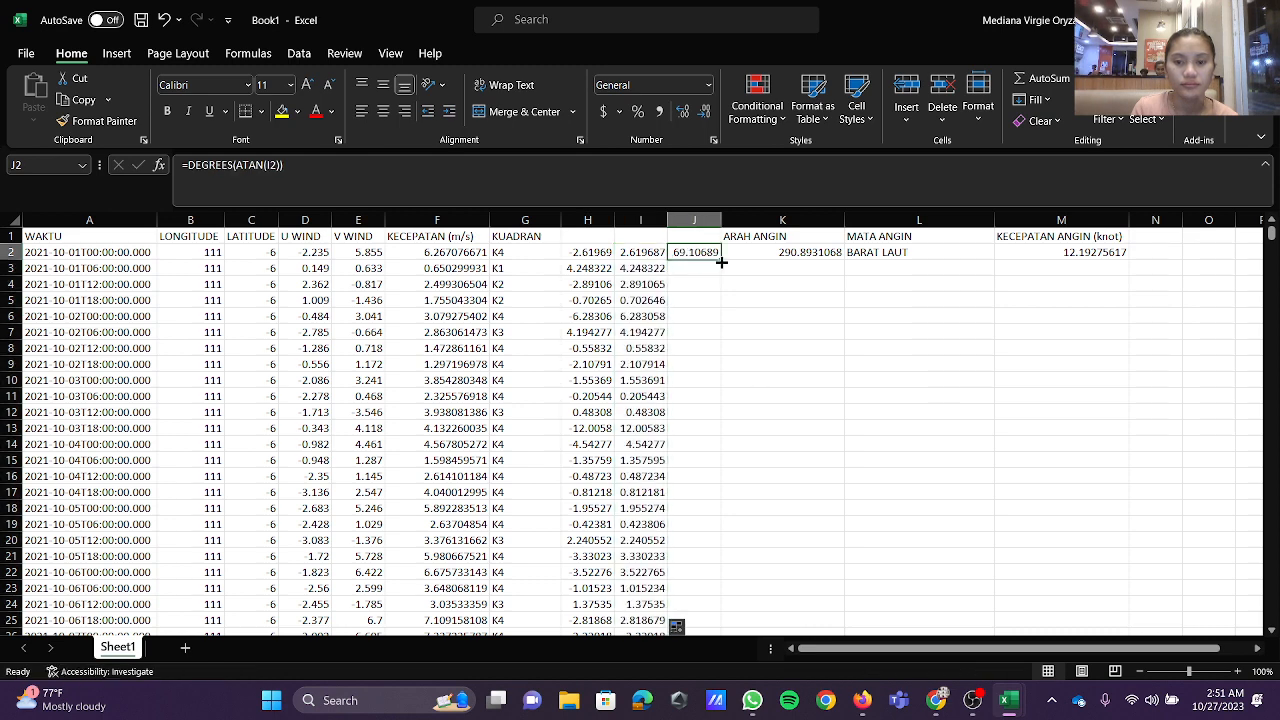
pyautogui.doubleClick(721, 261)
# Step: Fill the wind direction formula in K2 down through all data rows and narrow the ARAH ANGIN column
pyautogui.click(784, 255)
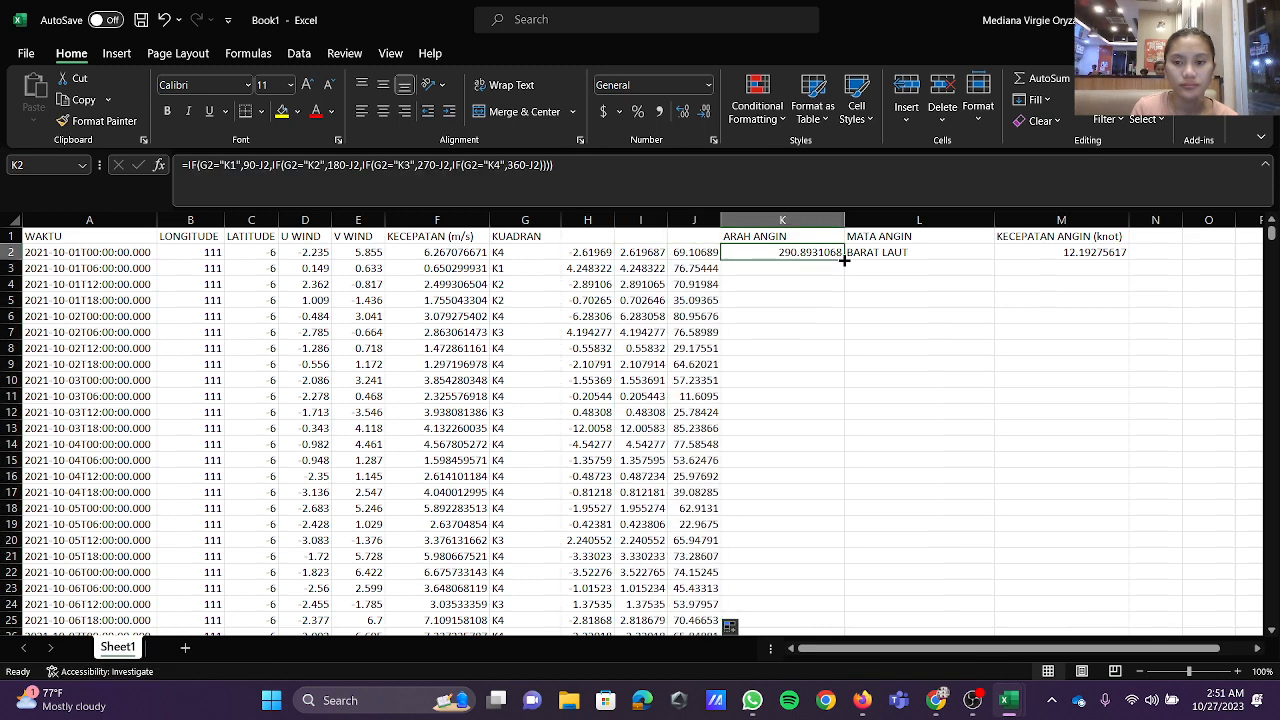
pyautogui.doubleClick(844, 259)
pyautogui.click(830, 220)
pyautogui.moveTo(845, 220); pyautogui.dragTo(807, 220)
# Step: Fill the compass point formula in L2 down through all data rows and narrow the MATA ANGIN column
pyautogui.click(848, 253)
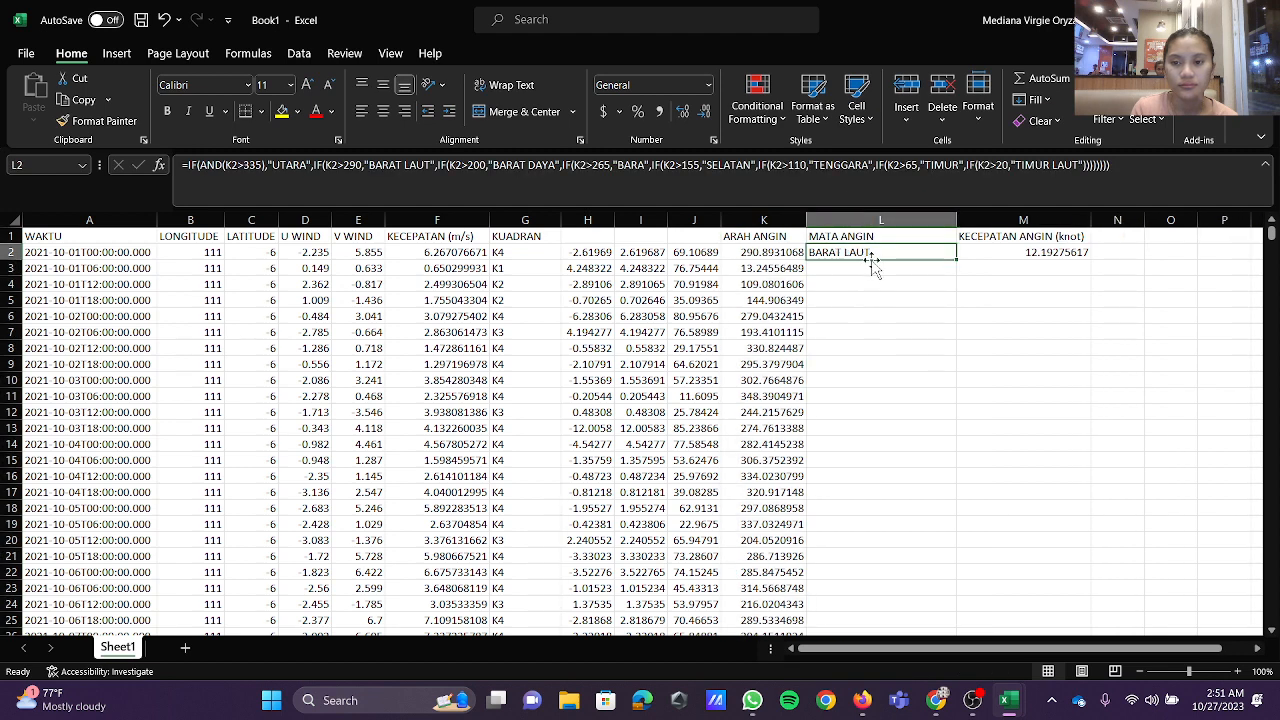
pyautogui.doubleClick(957, 262)
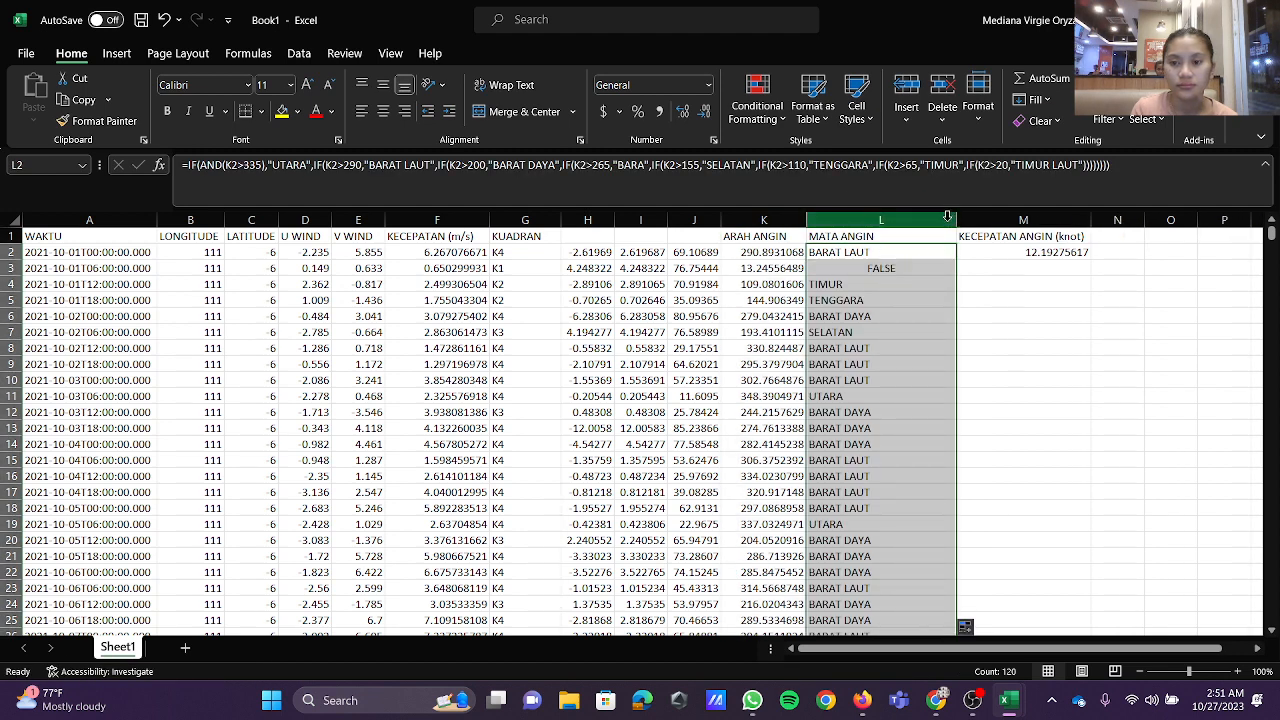
pyautogui.moveTo(950, 220); pyautogui.dragTo(908, 220)
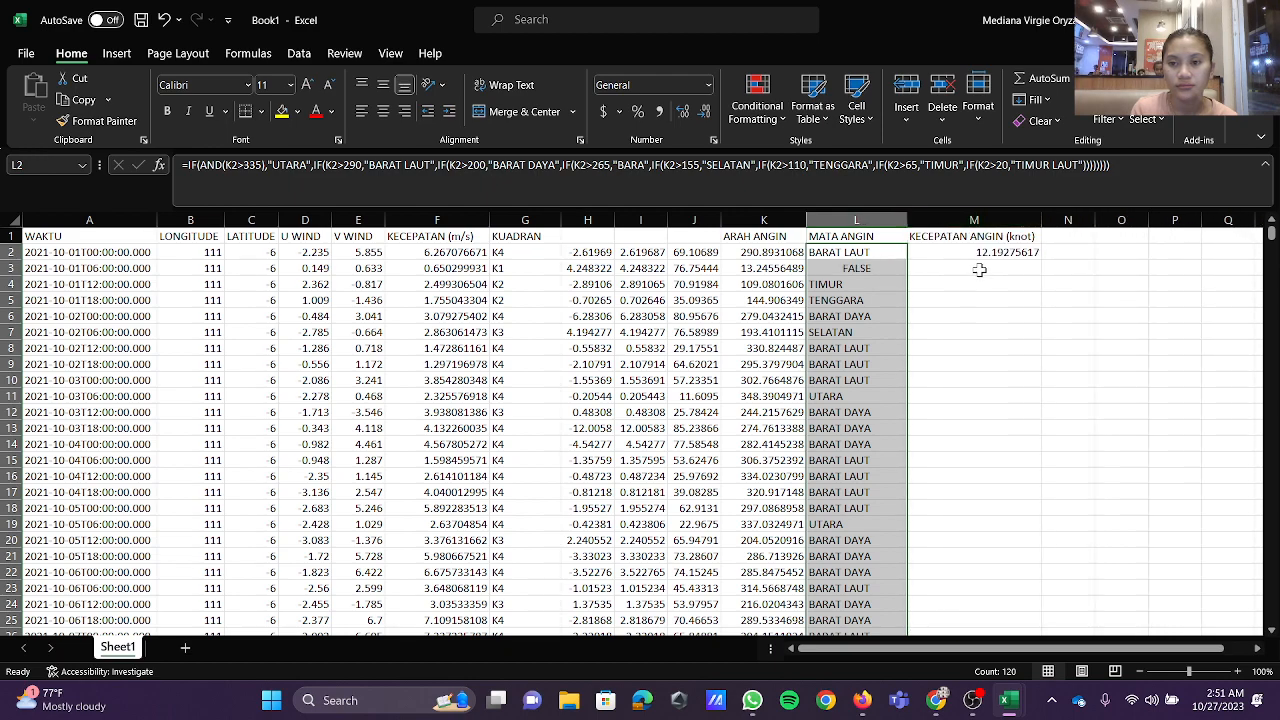
# Step: Fill the knot conversion formula in M2 down through all data rows
pyautogui.click(972, 256)
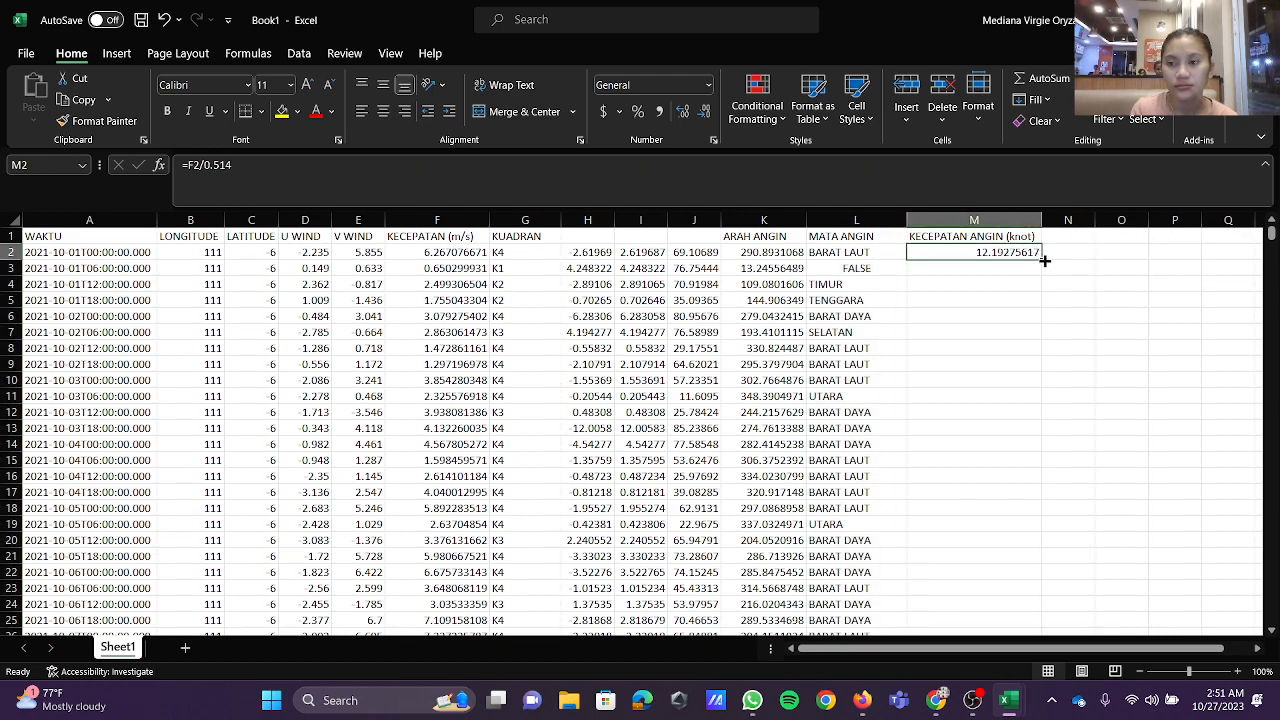
pyautogui.doubleClick(1038, 261)
pyautogui.scroll(-15, 905, 305)
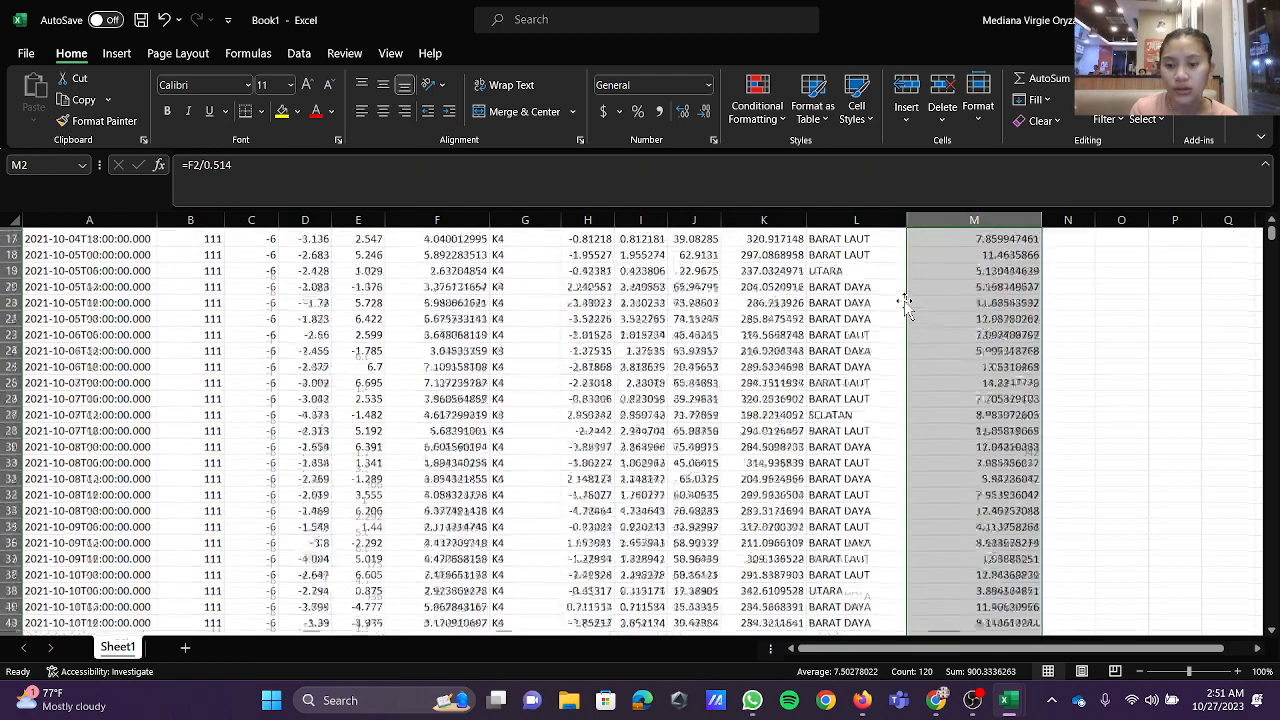
pyautogui.scroll(15, 880, 280)
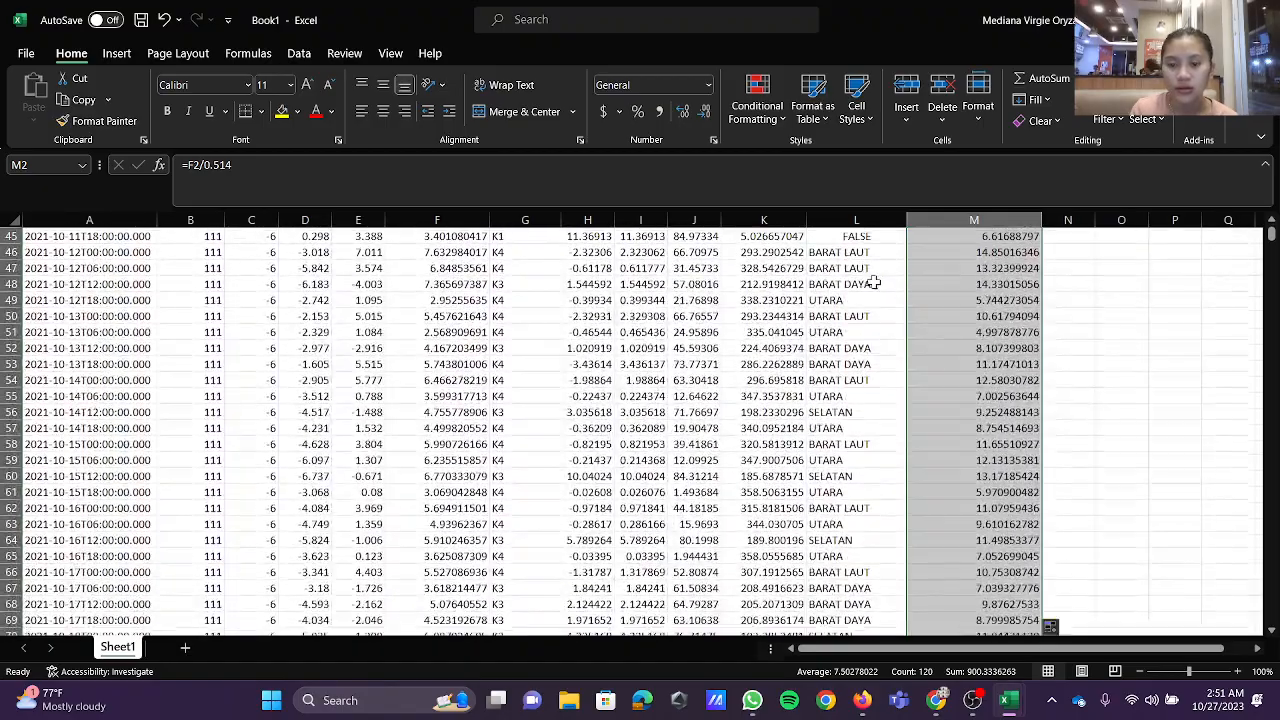
# Step: Correct "BARA" to "BARAT" in the L2 compass point formula and refill it down the MATA ANGIN column
pyautogui.doubleClick(864, 254)
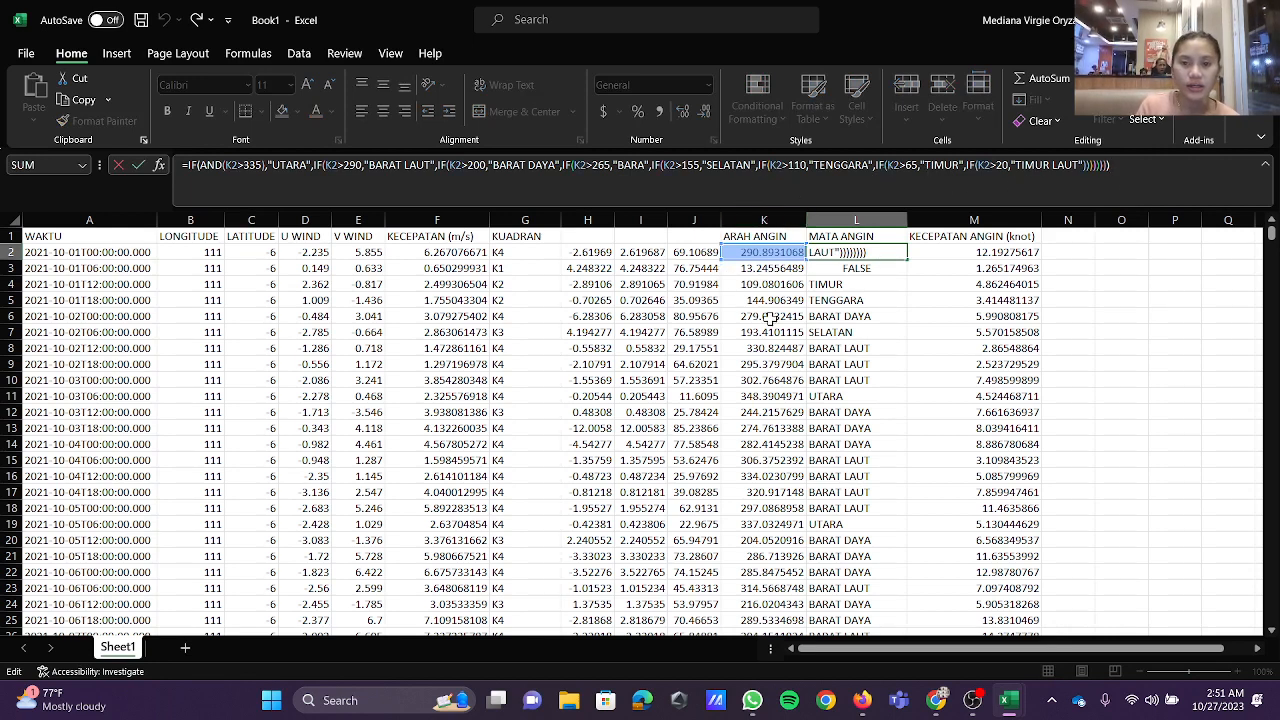
pyautogui.click(645, 165)
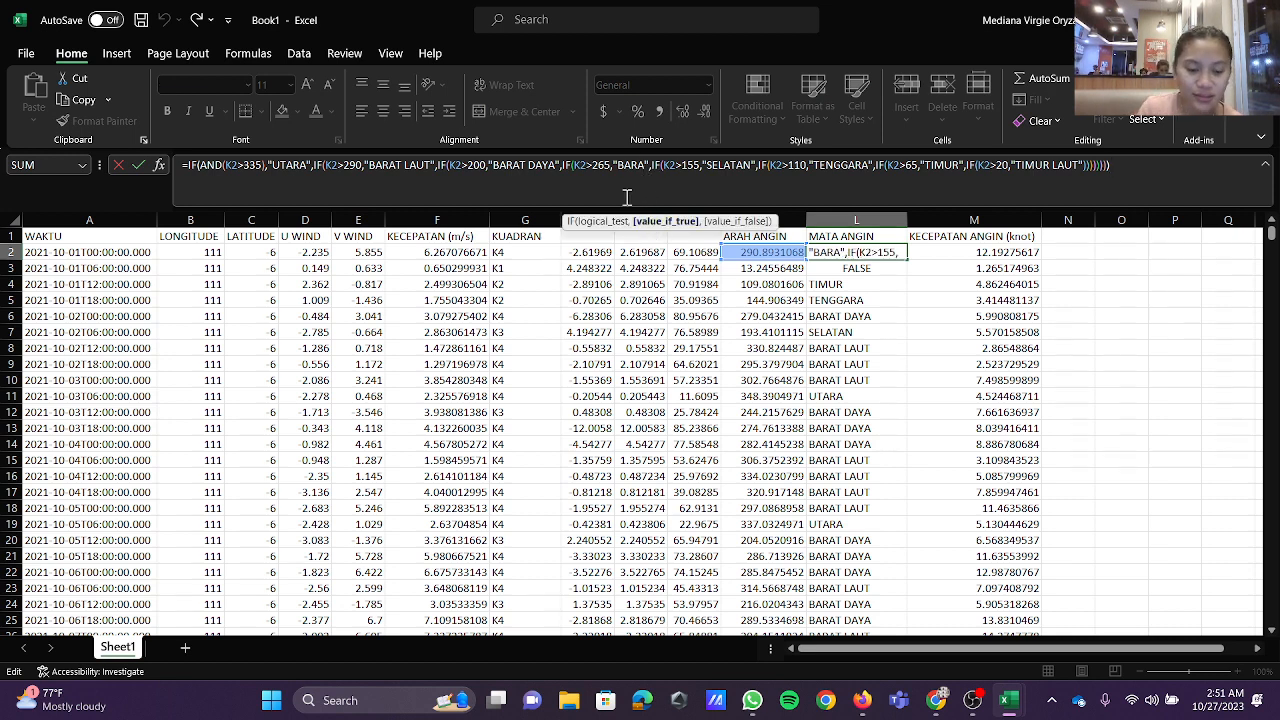
pyautogui.press('Return')
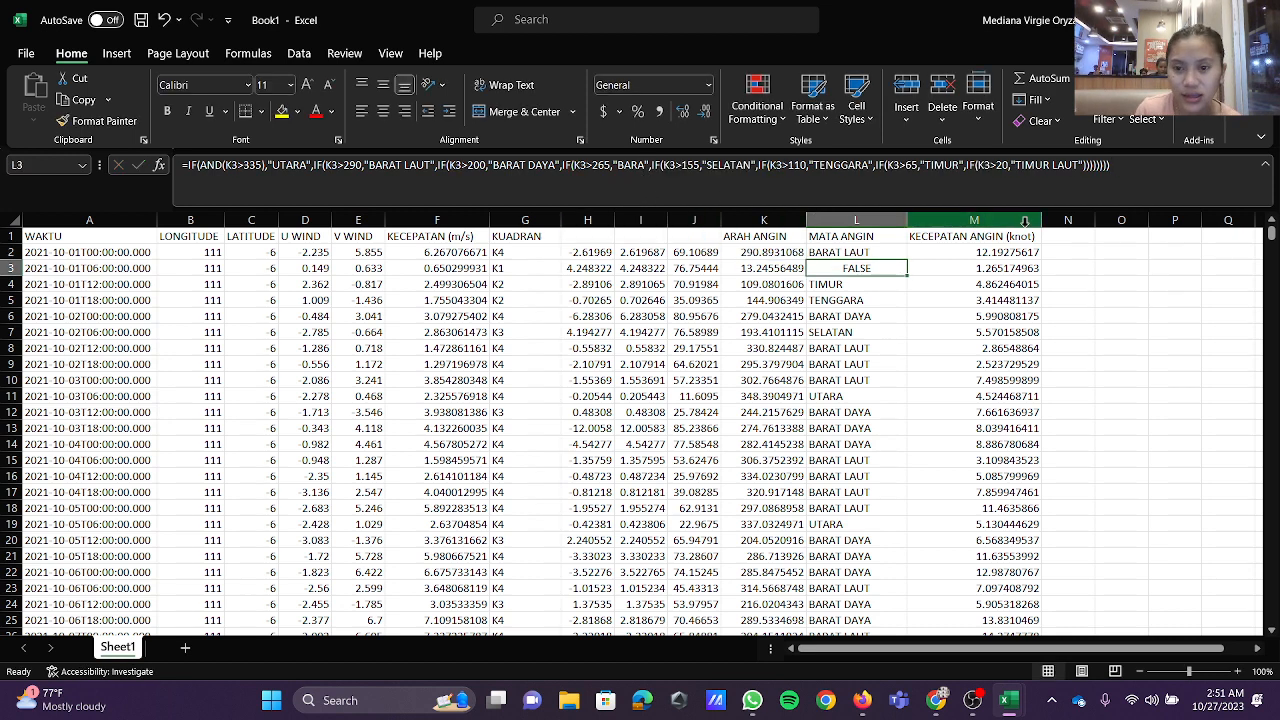
pyautogui.click(902, 253)
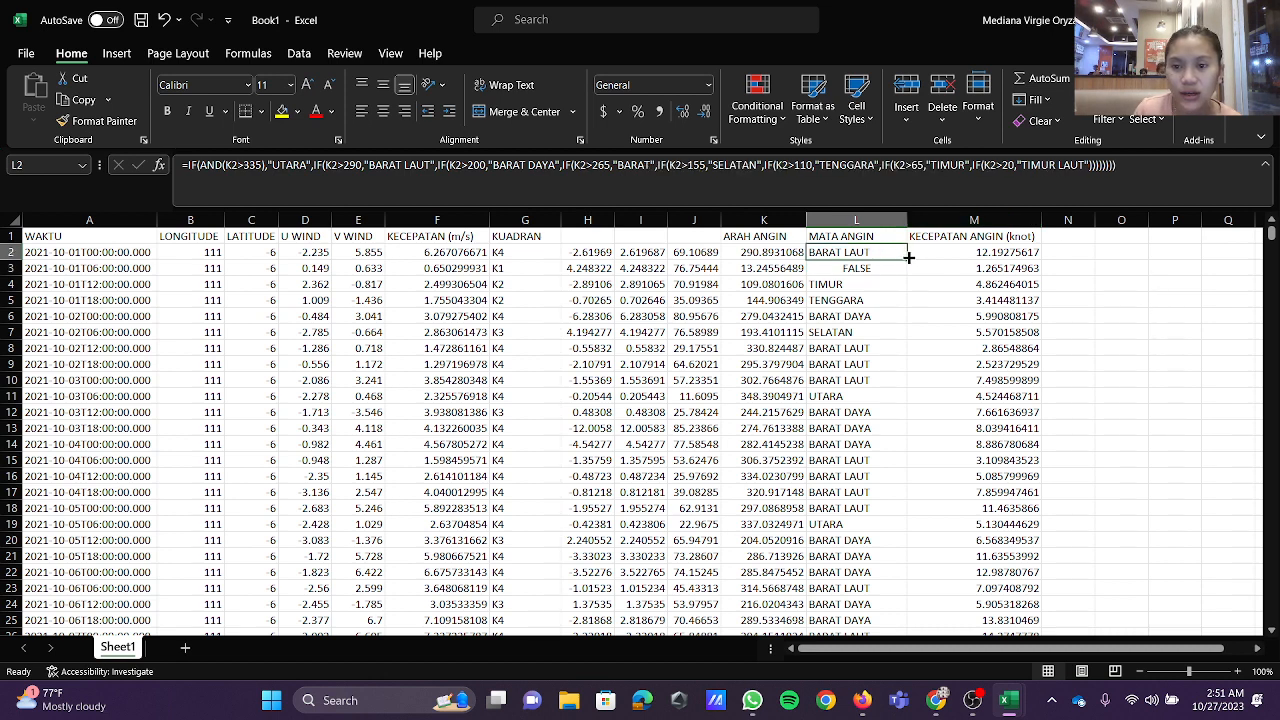
pyautogui.doubleClick(908, 258)
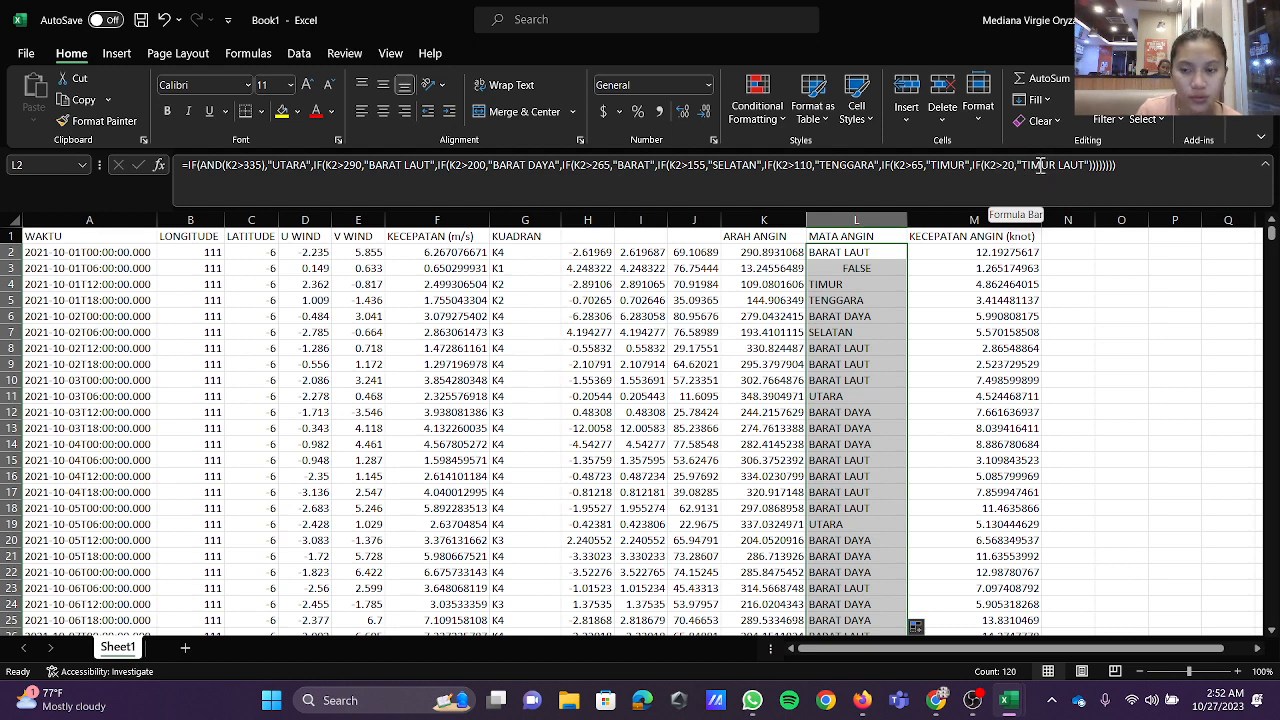
# Step: Recommit the compass point formula in L2 and fill it down the MATA ANGIN column again
pyautogui.click(1117, 170)
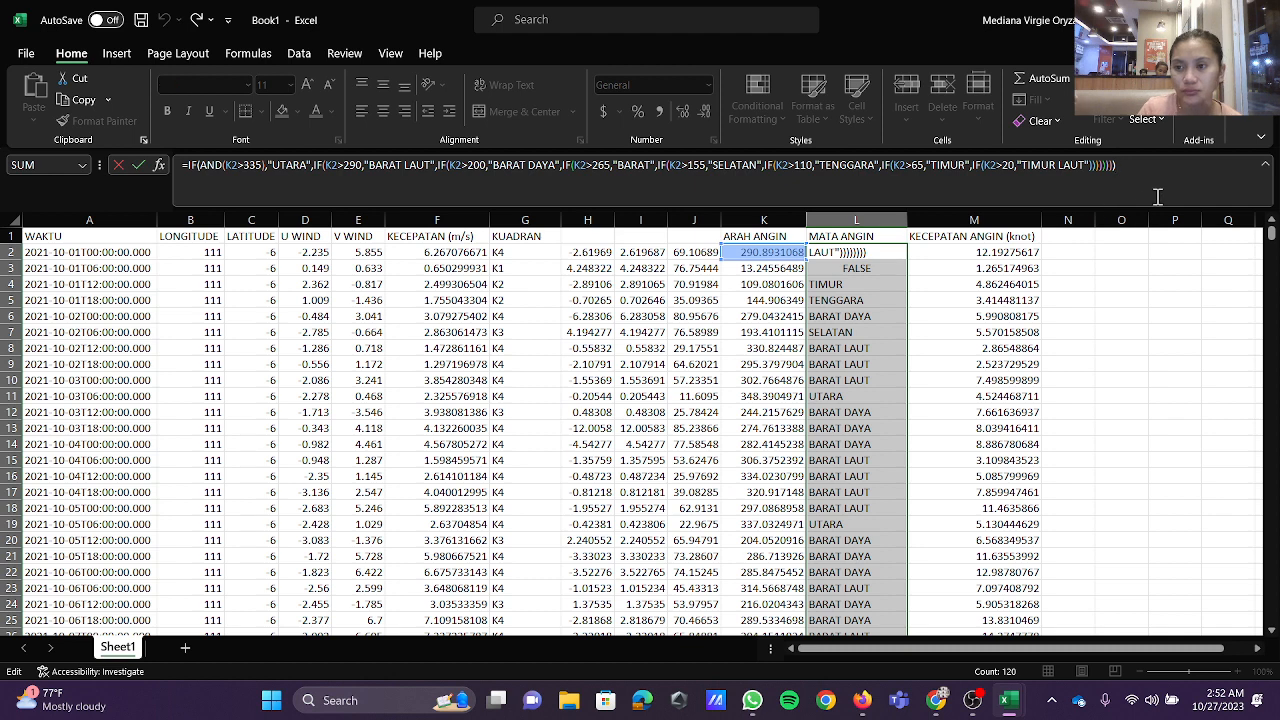
pyautogui.press('Return')
pyautogui.click(862, 251)
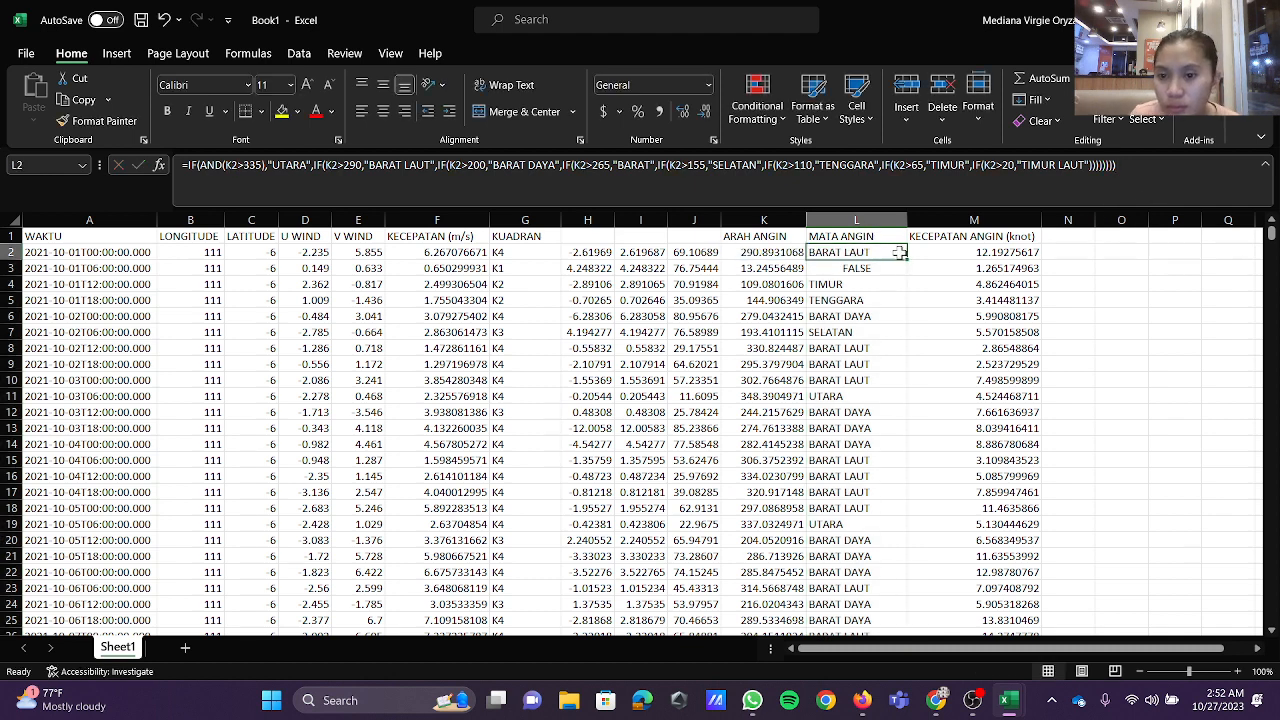
pyautogui.moveTo(907, 261); pyautogui.dragTo(908, 277)
pyautogui.click(902, 253)
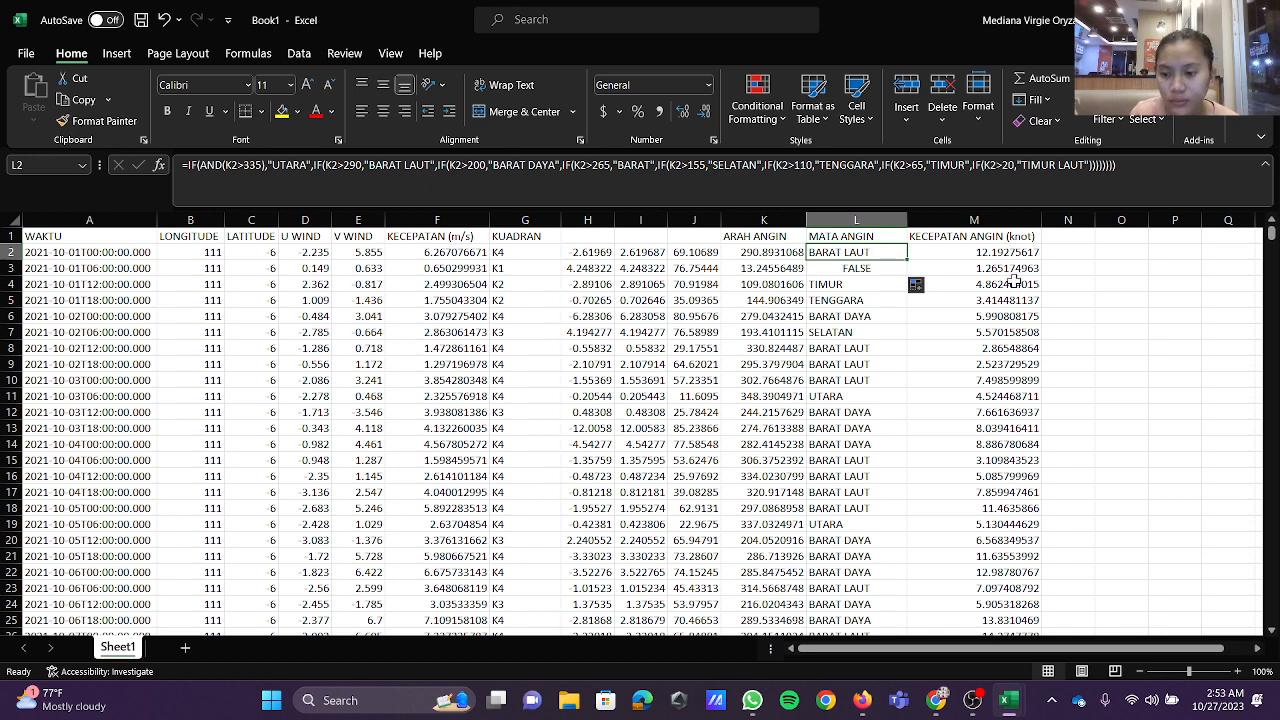
pyautogui.press('F2')
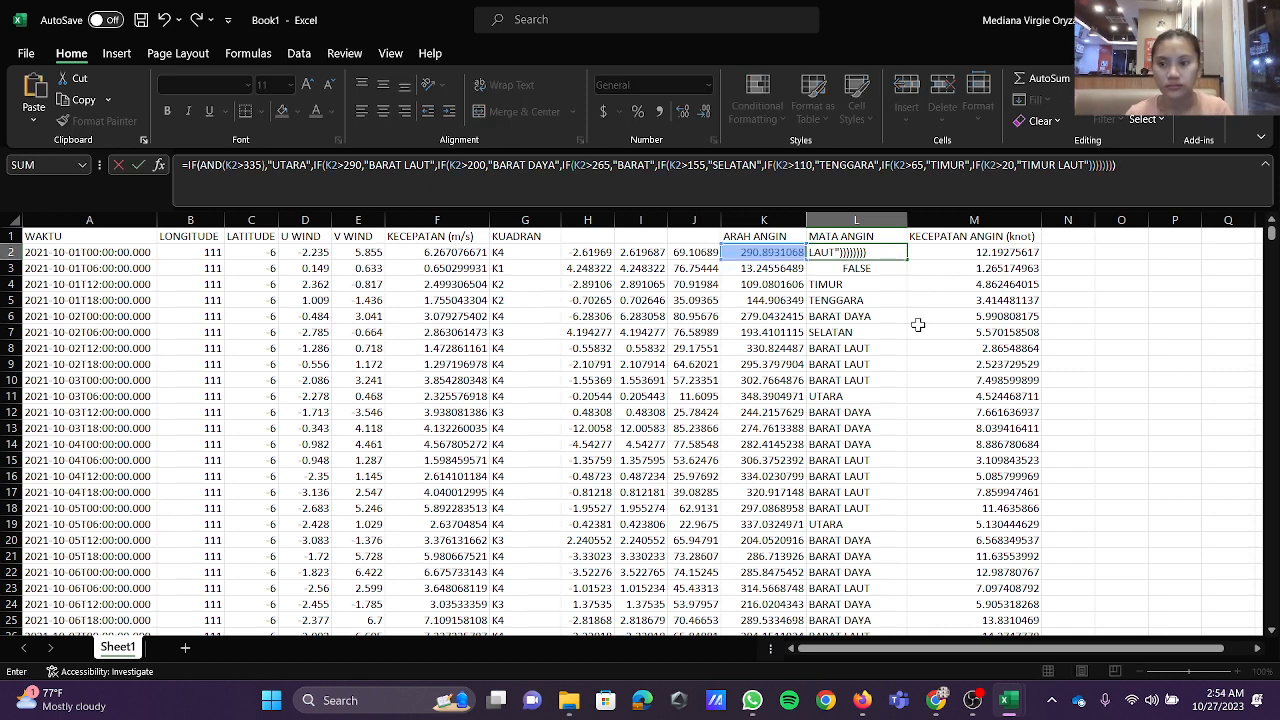
pyautogui.press('Return')
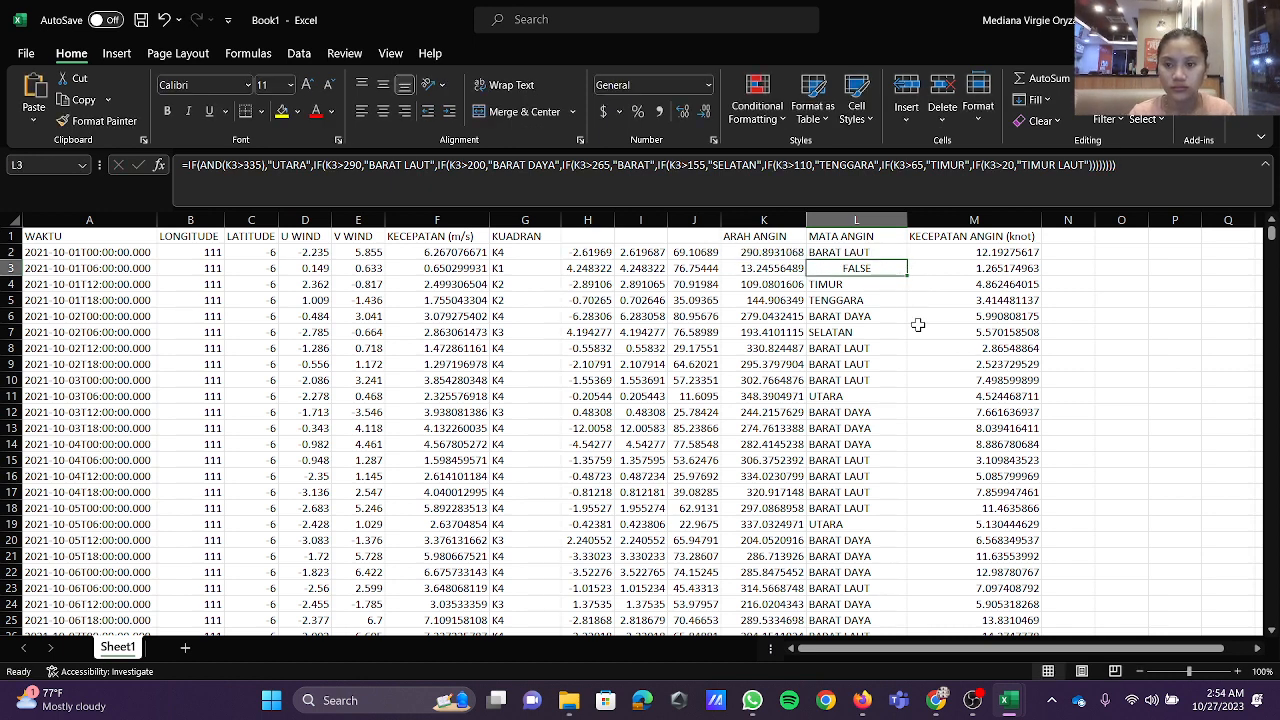
pyautogui.click(895, 252)
pyautogui.doubleClick(906, 259)
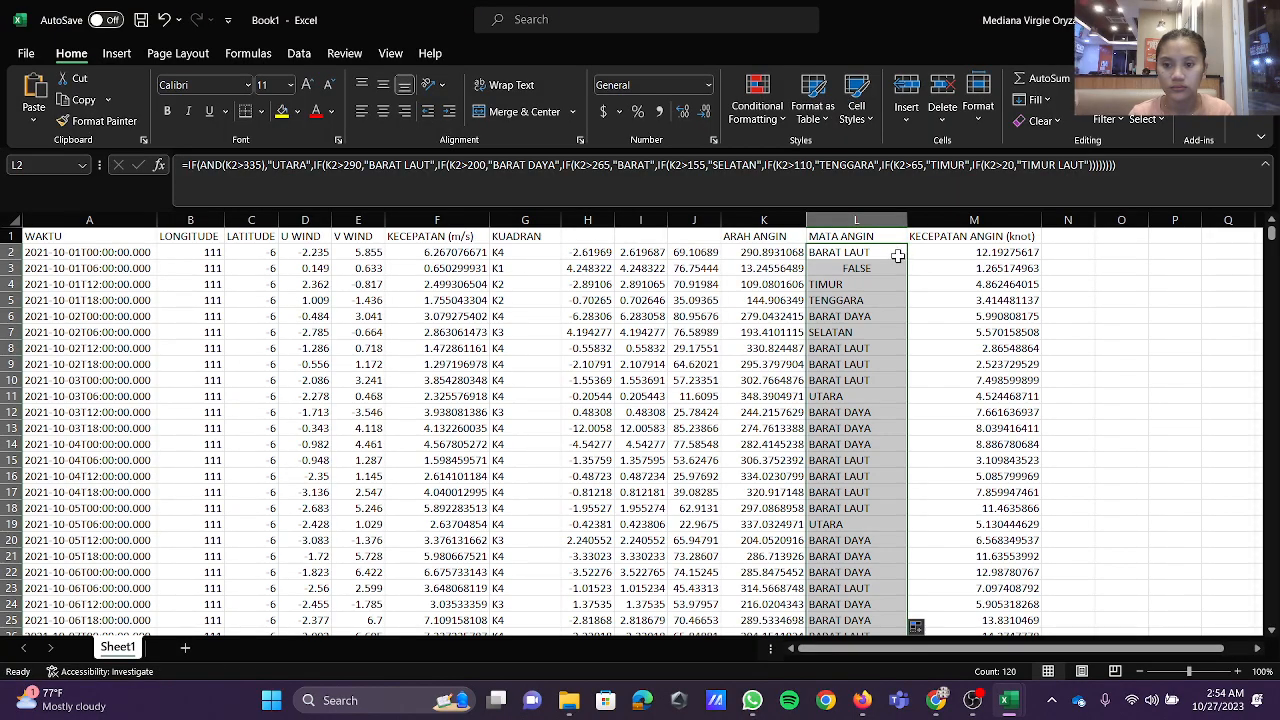
# Step: Examine the compass points in the MATA ANGIN column down to the last data row alongside the L2 formula
pyautogui.scroll(-12, 894, 336)
pyautogui.scroll(-3, 894, 336)
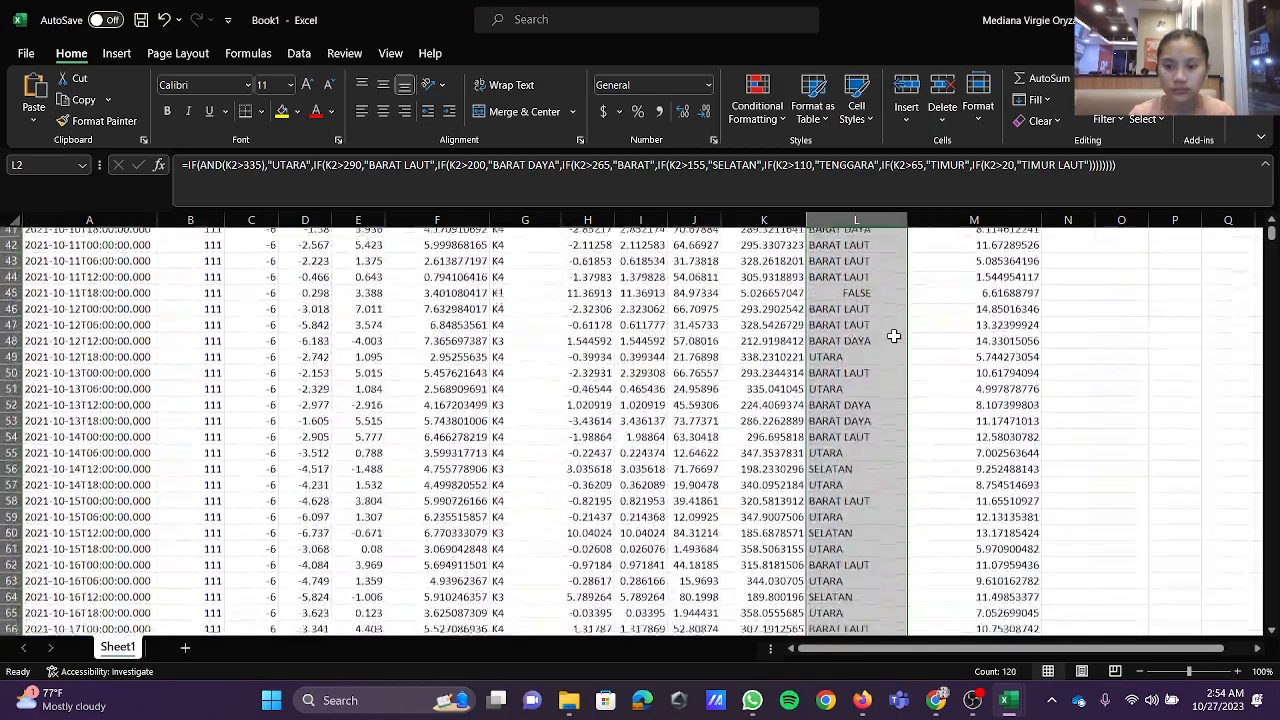
pyautogui.scroll(3, 894, 336)
pyautogui.scroll(13, 894, 336)
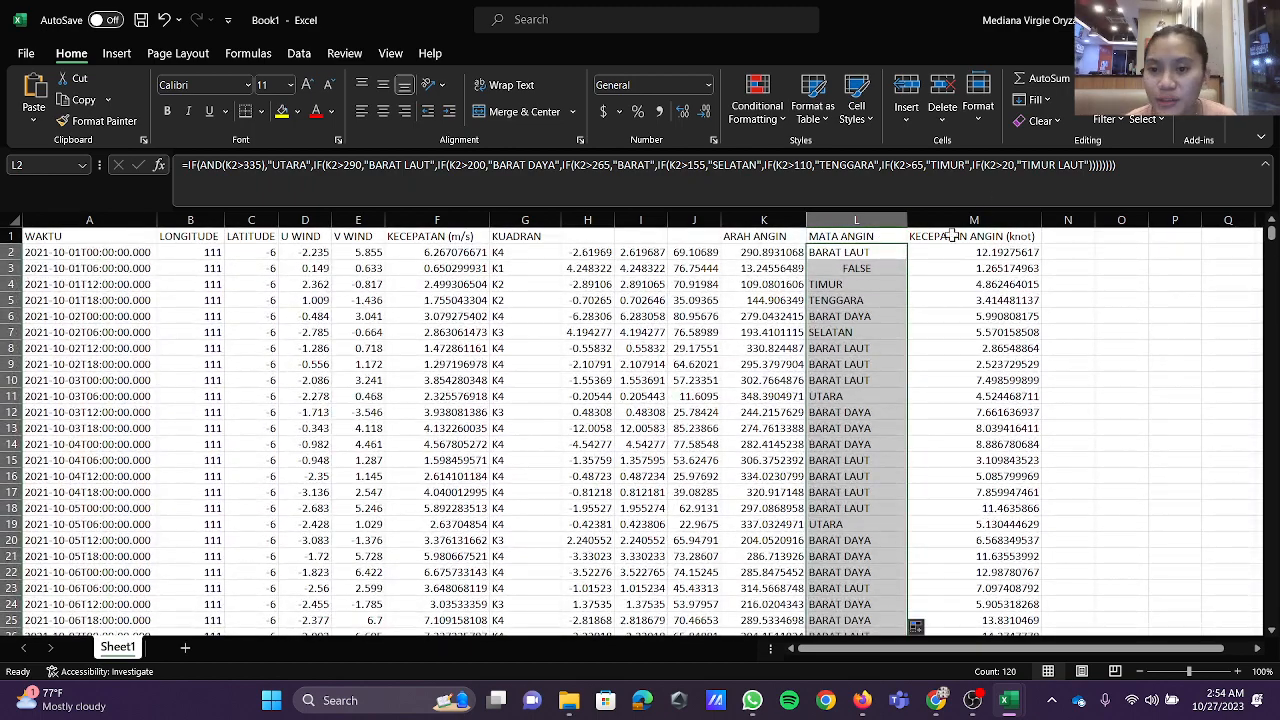
pyautogui.click(1152, 177)
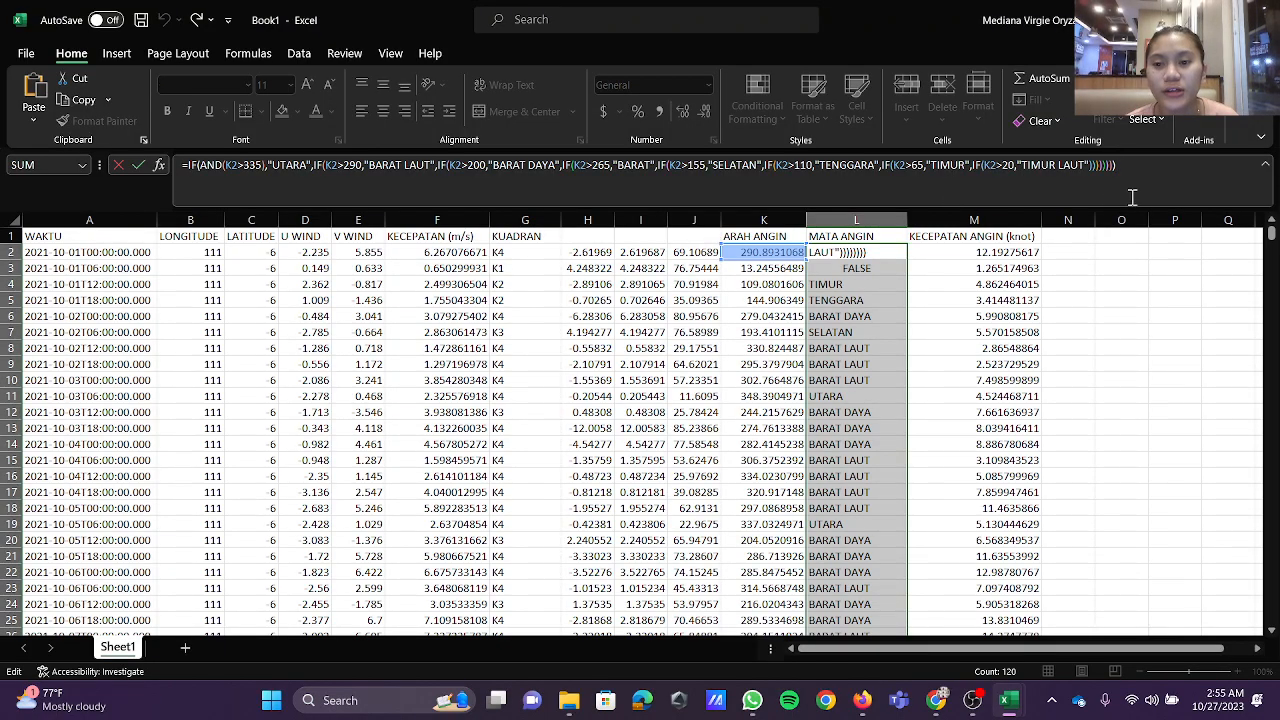
pyautogui.scroll(-16, 1108, 409)
pyautogui.scroll(-18, 1108, 409)
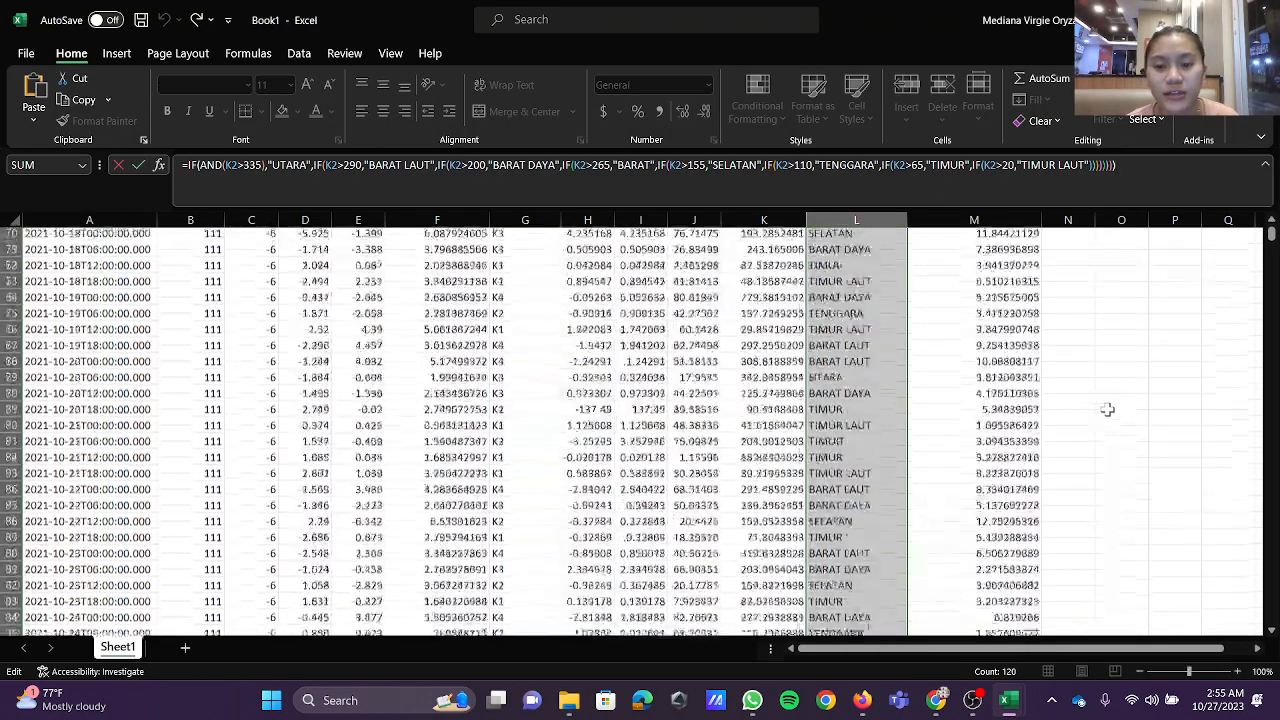
pyautogui.scroll(20, 1108, 409)
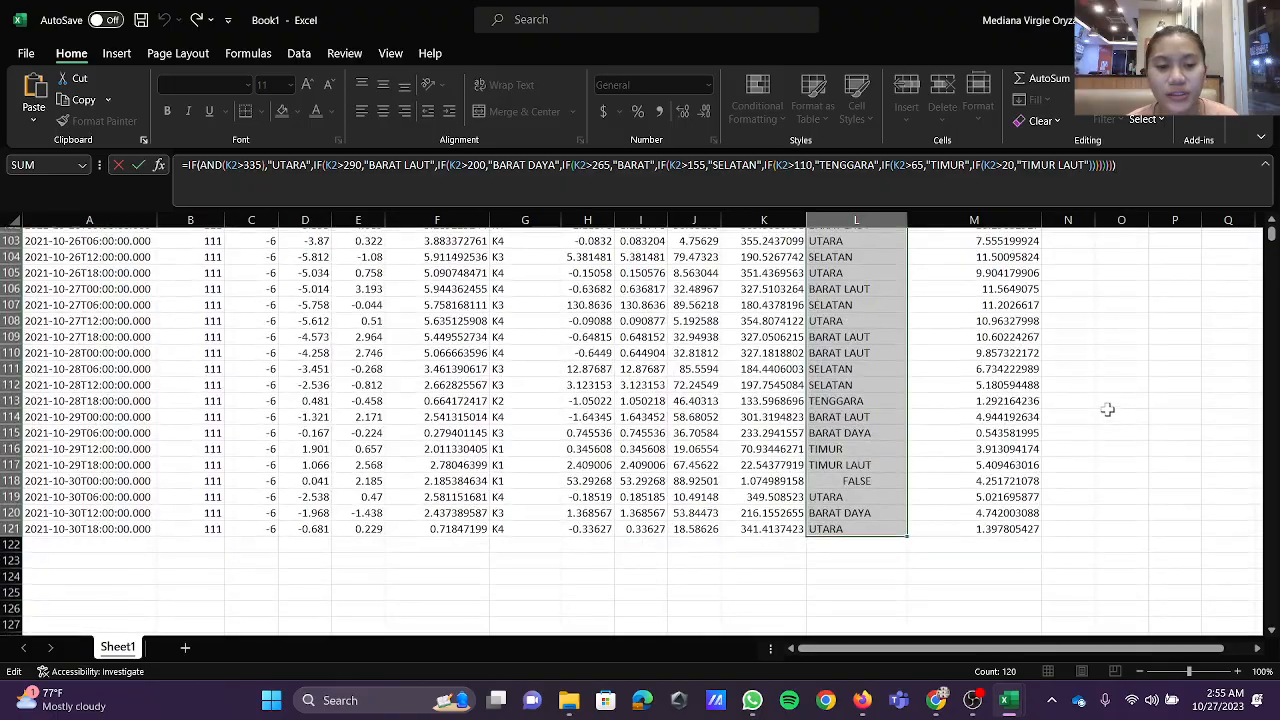
pyautogui.scroll(11, 1108, 409)
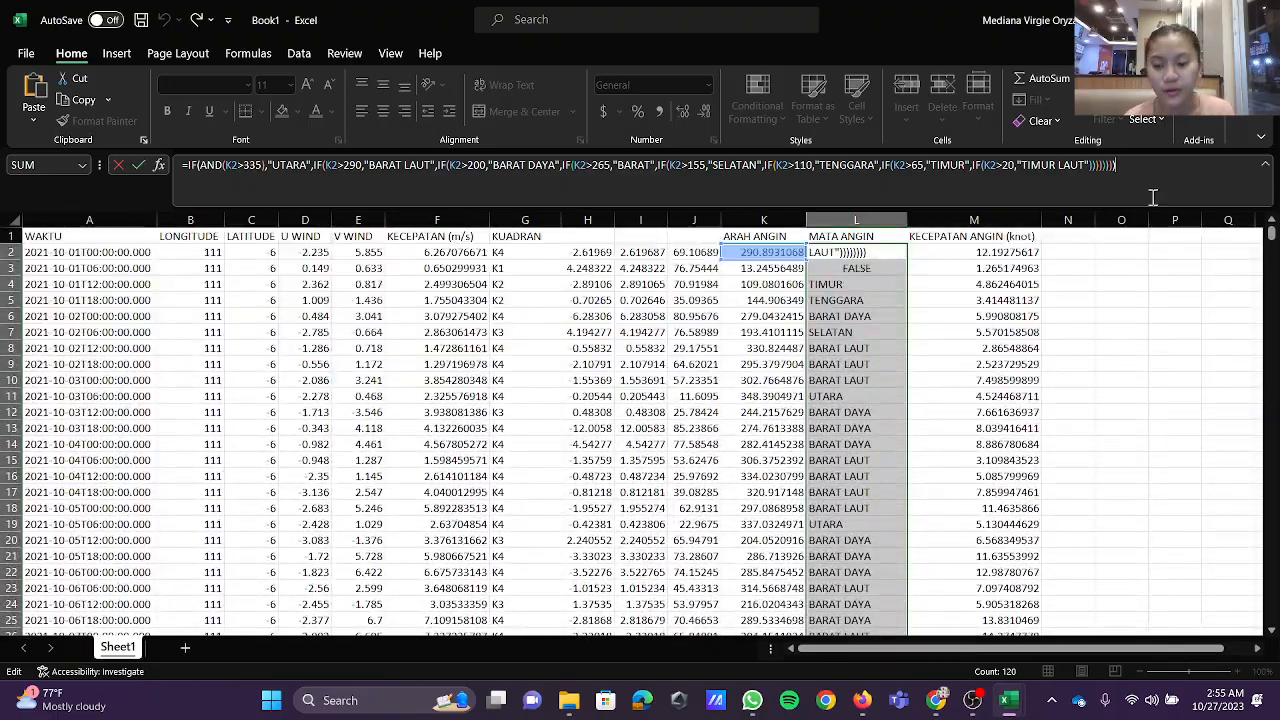
pyautogui.press('Return')
# Step: Inspect the compass point formula in L3 and its reference to the wind direction in K3
pyautogui.moveTo(1106, 313); pyautogui.dragTo(852, 268)
pyautogui.click(1100, 330)
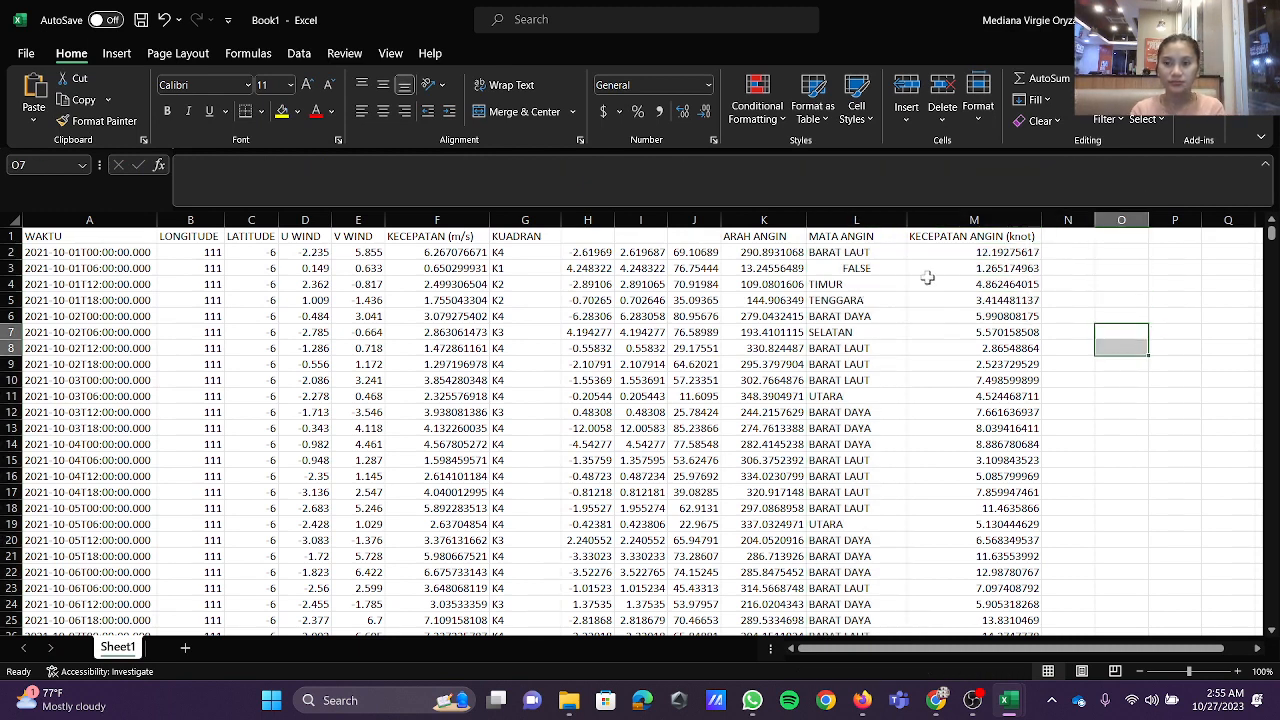
pyautogui.click(887, 268)
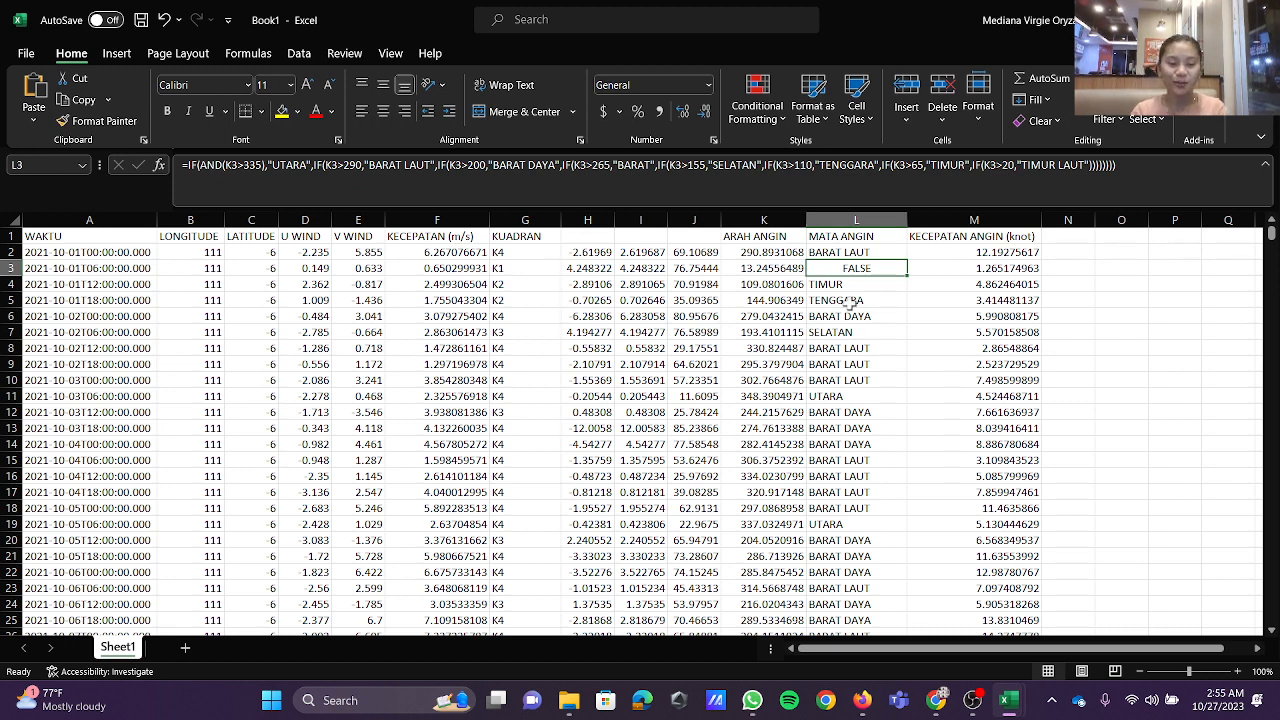
pyautogui.press('F2')
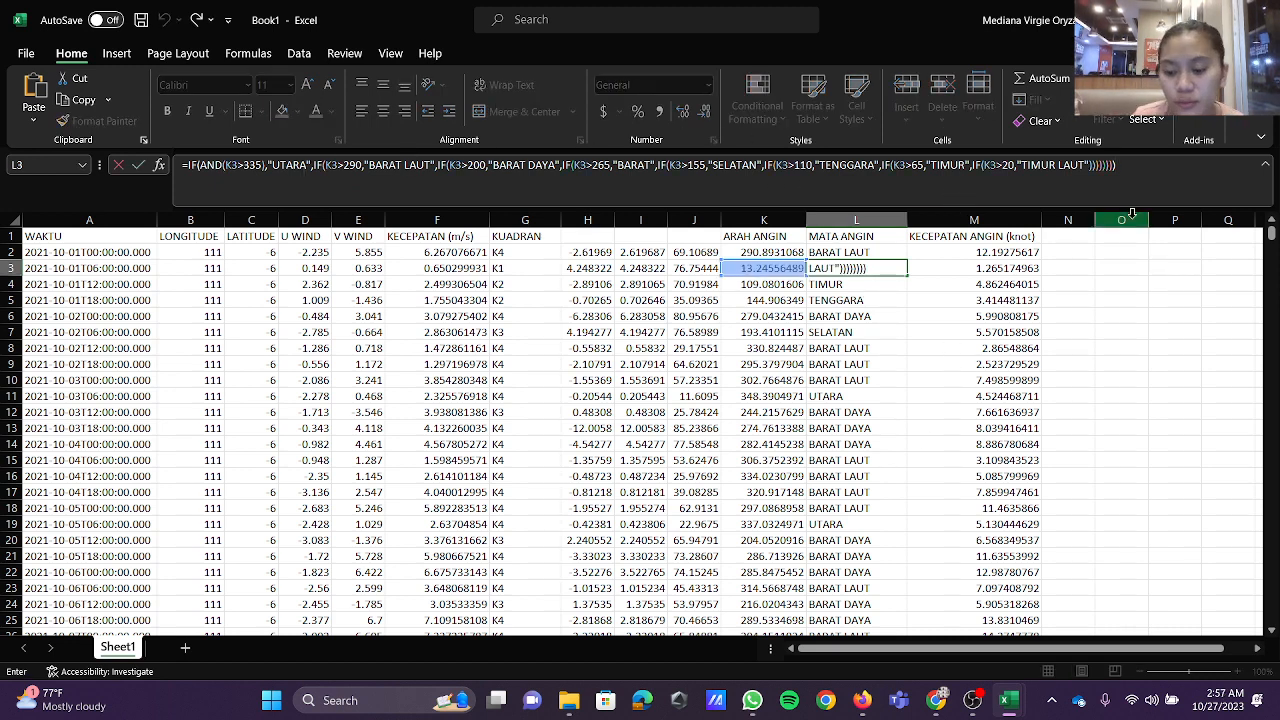
pyautogui.press('Return')
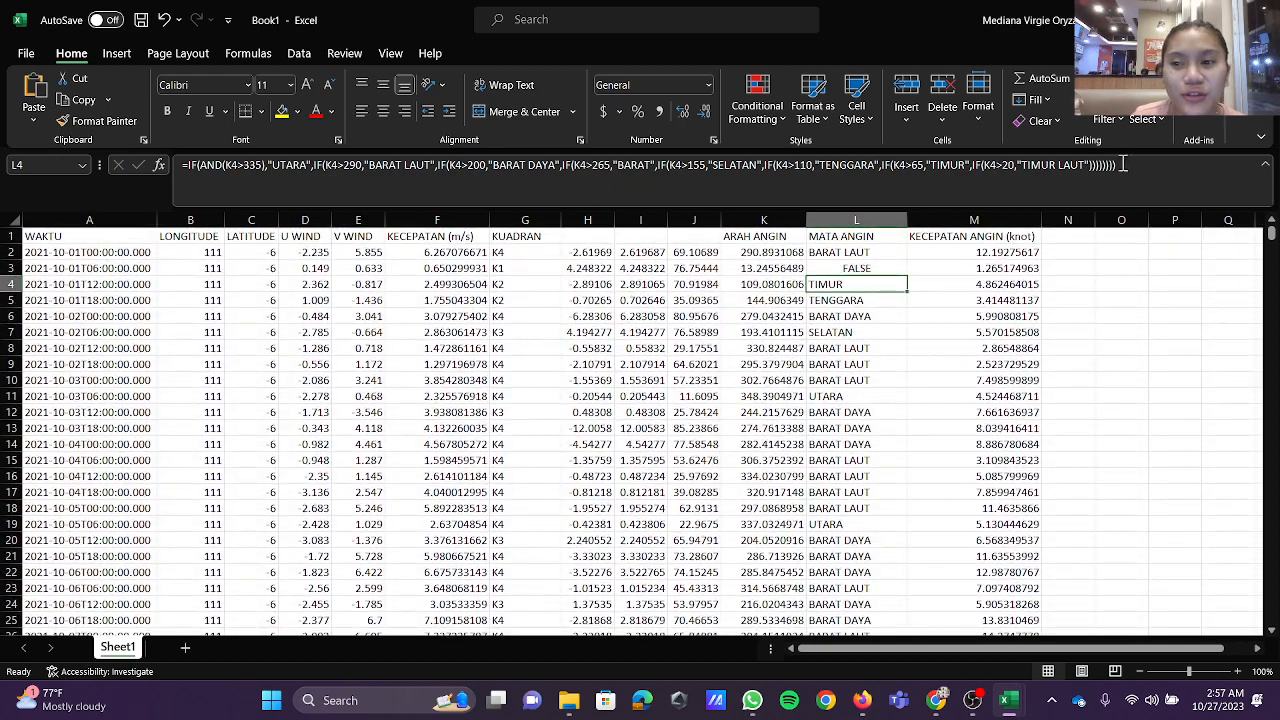
# Step: Recheck the MATA ANGIN rows and switch to the saved workbook holding the September 2021 wind data
pyautogui.press('F2')
pyautogui.click(846, 254)
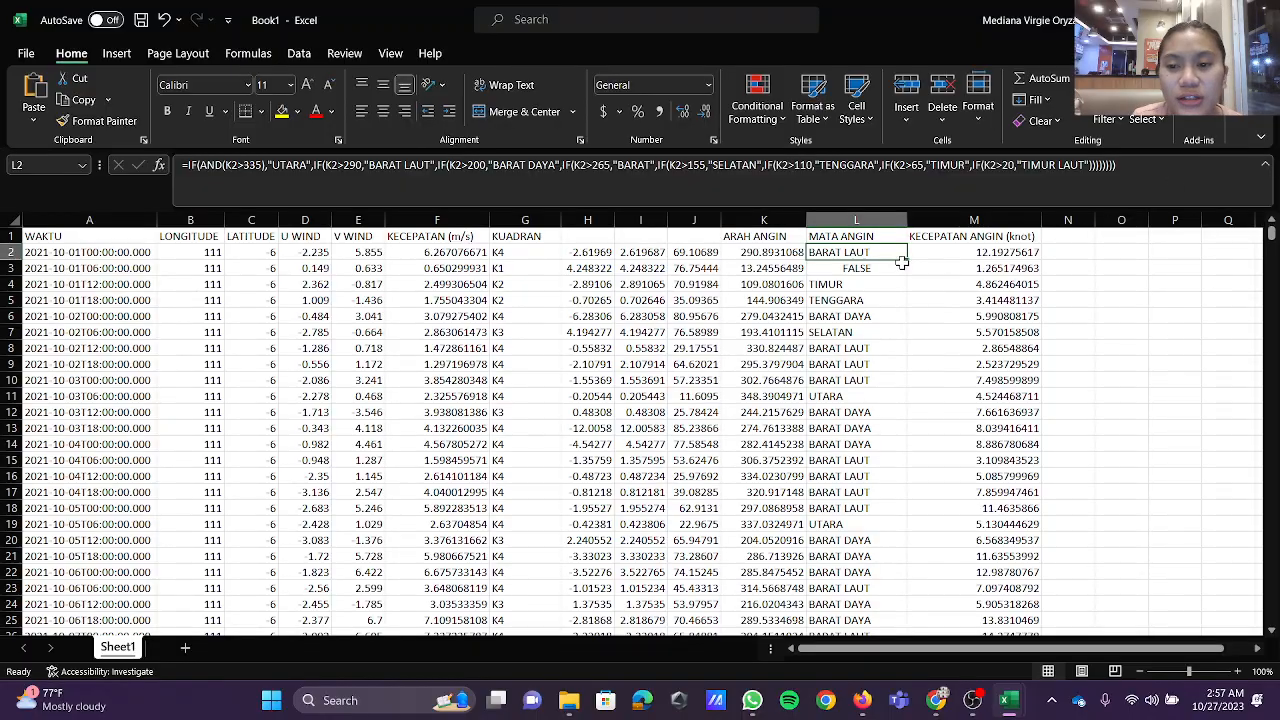
pyautogui.scroll(-20, 814, 614)
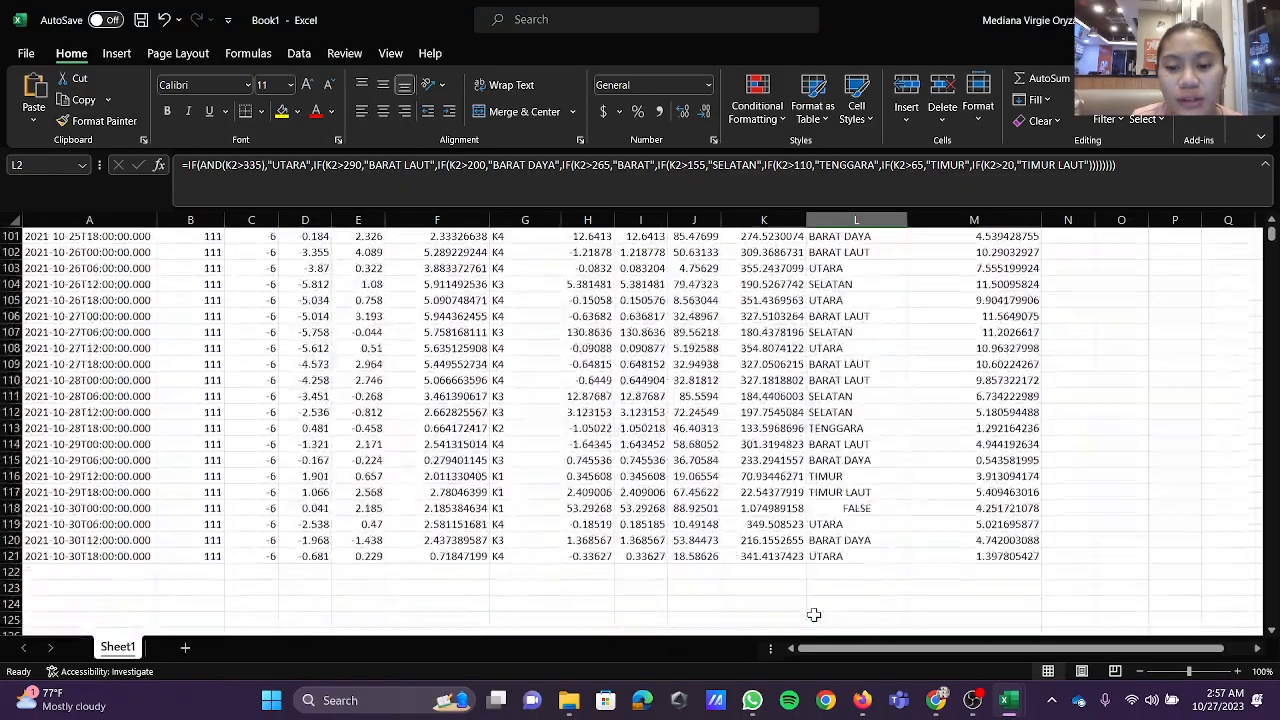
pyautogui.scroll(20, 814, 614)
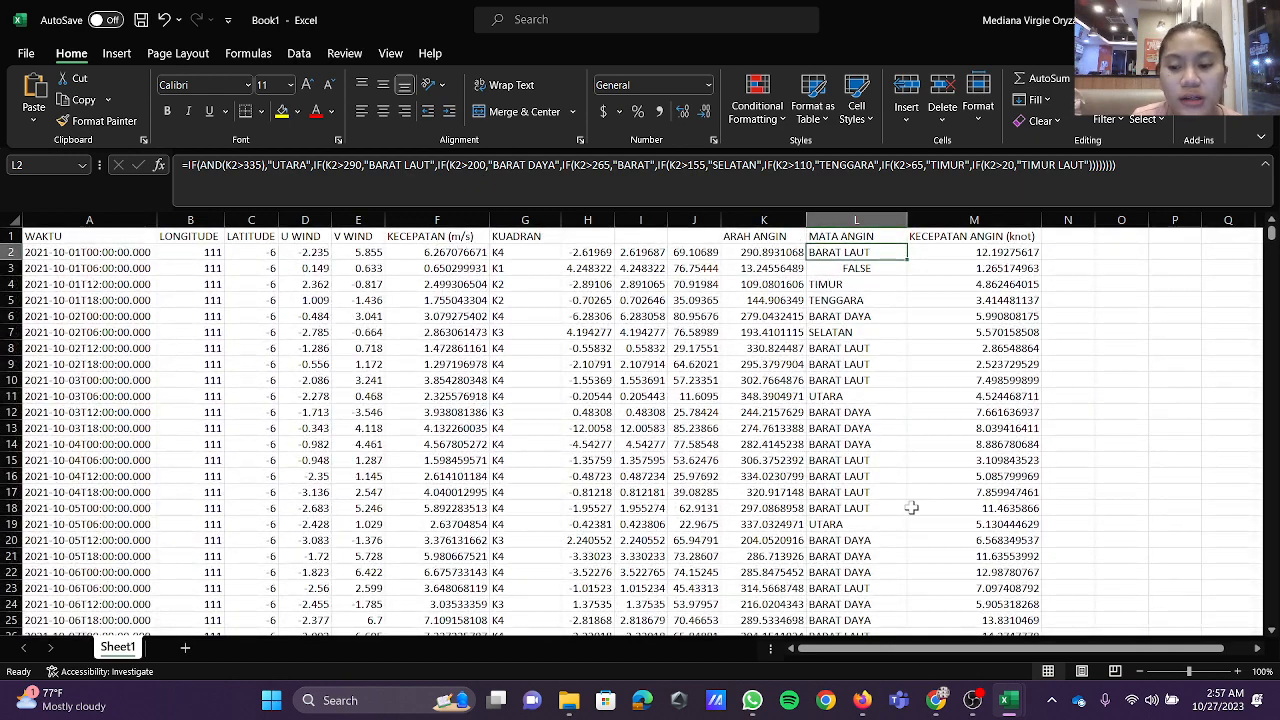
pyautogui.moveTo(1010, 703)
pyautogui.click(1148, 622)
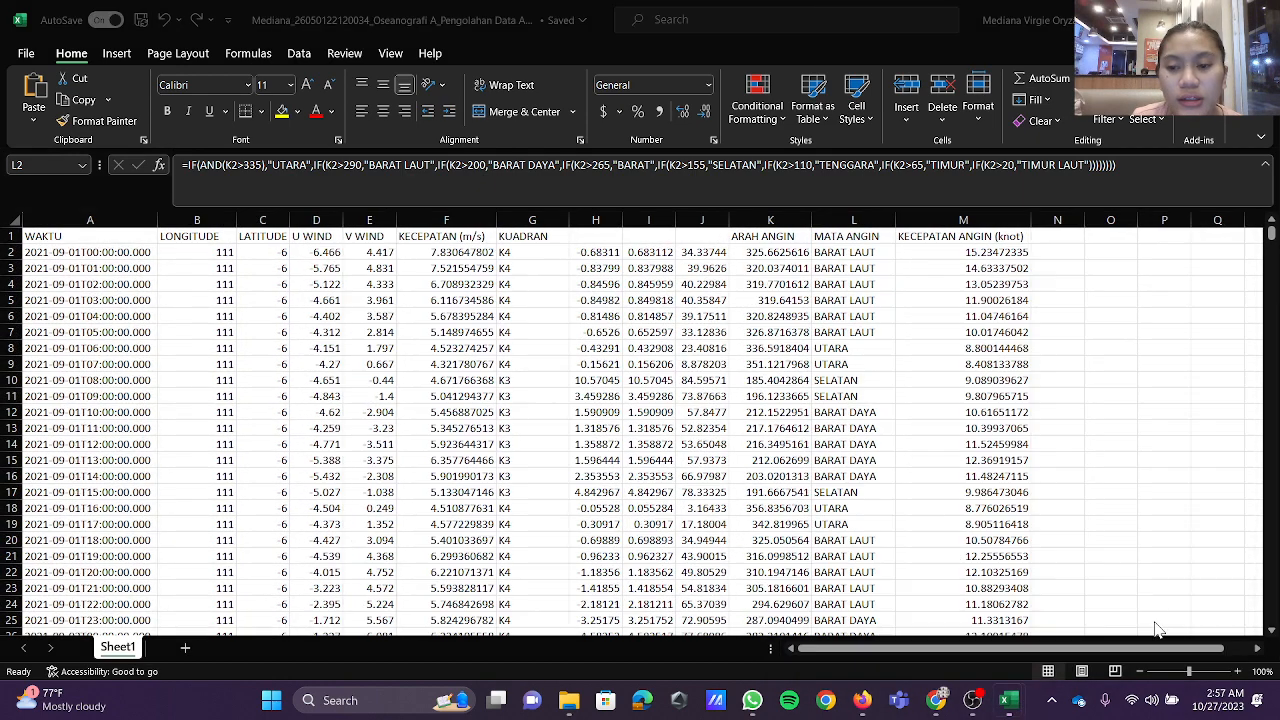
# Step: Review the September 2021 wind rows down to about row 270, then return to the October 2021 workbook
pyautogui.moveTo(650, 348); pyautogui.dragTo(665, 338)
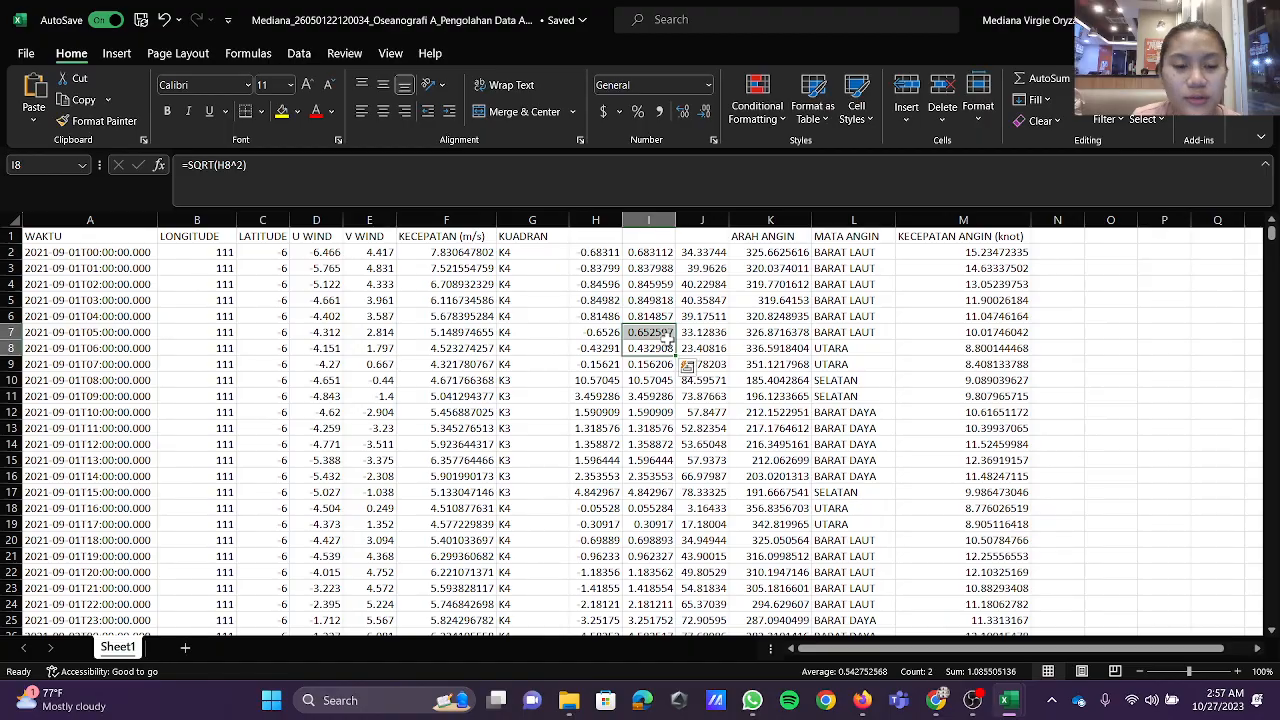
pyautogui.click(1118, 352)
pyautogui.scroll(-20, 1067, 320)
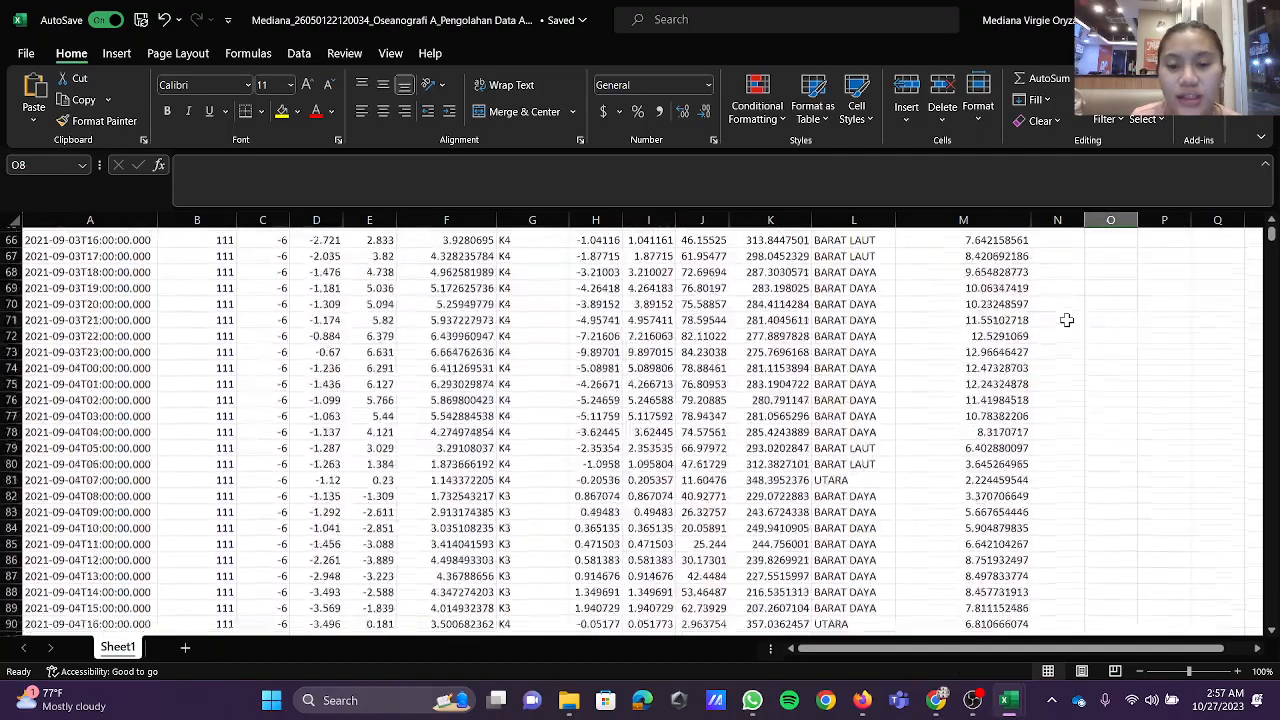
pyautogui.scroll(-20, 1067, 320)
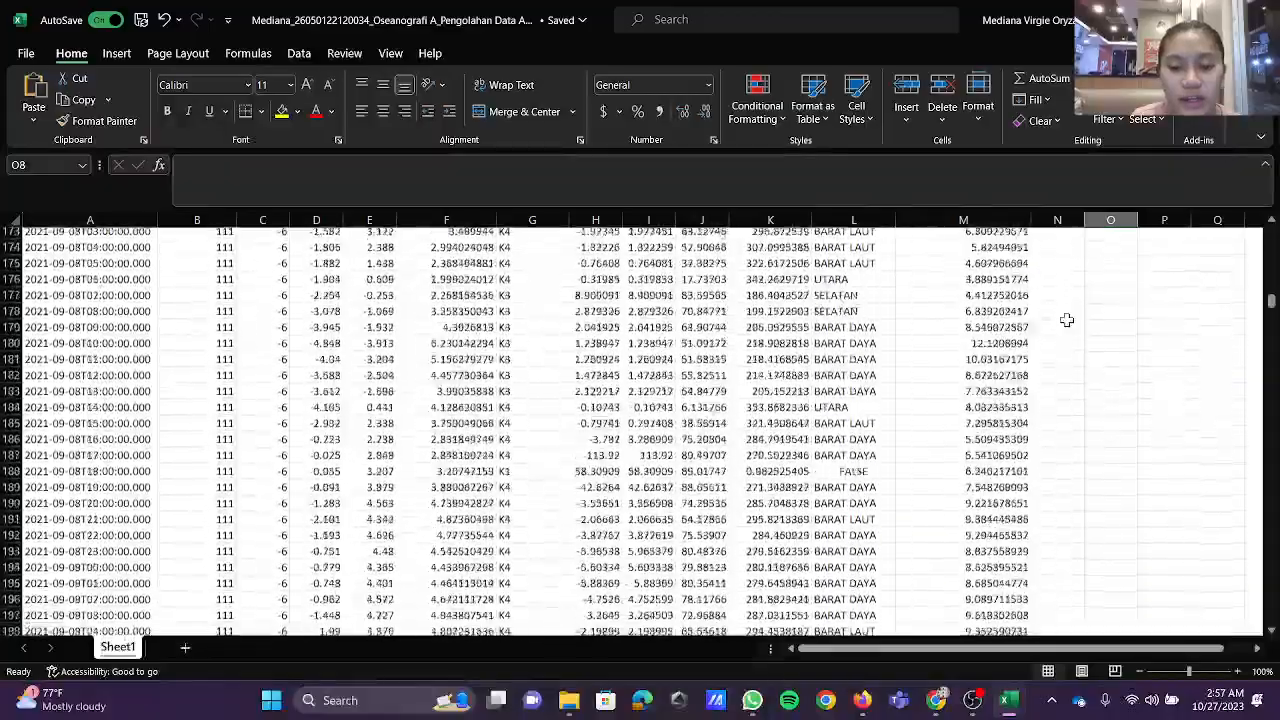
pyautogui.scroll(20, 1067, 320)
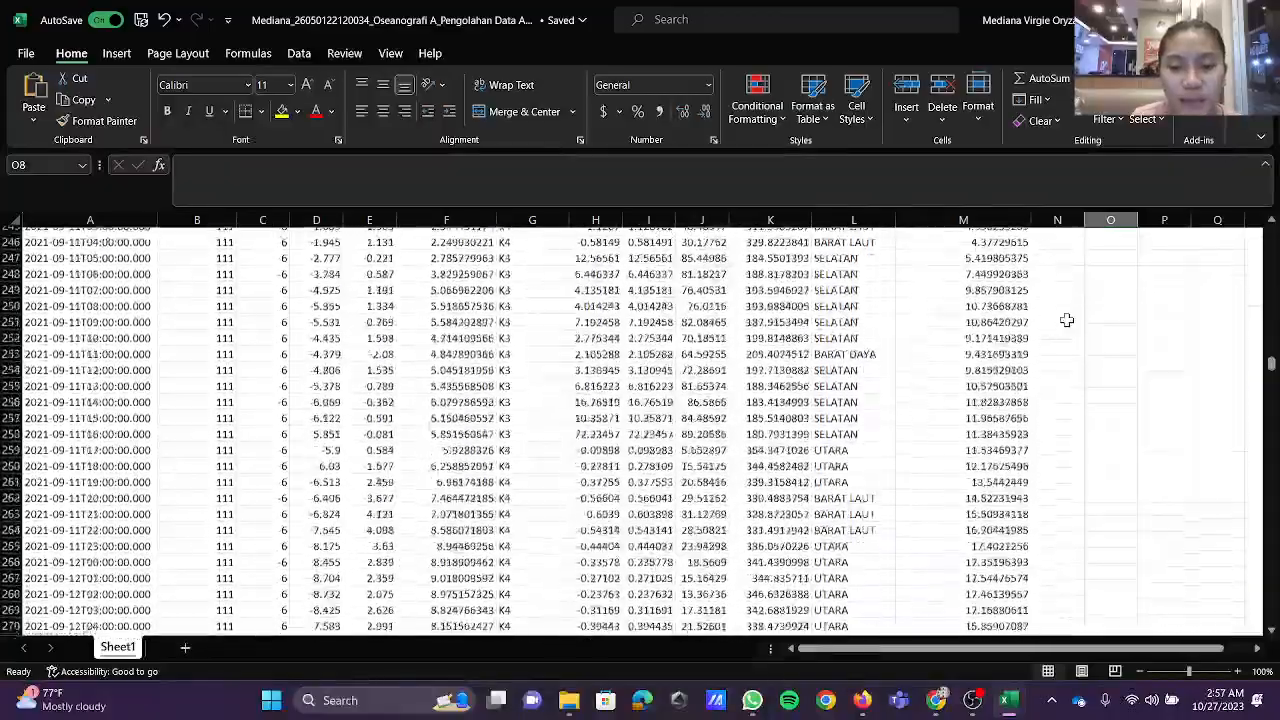
pyautogui.moveTo(1015, 712)
pyautogui.click(965, 615)
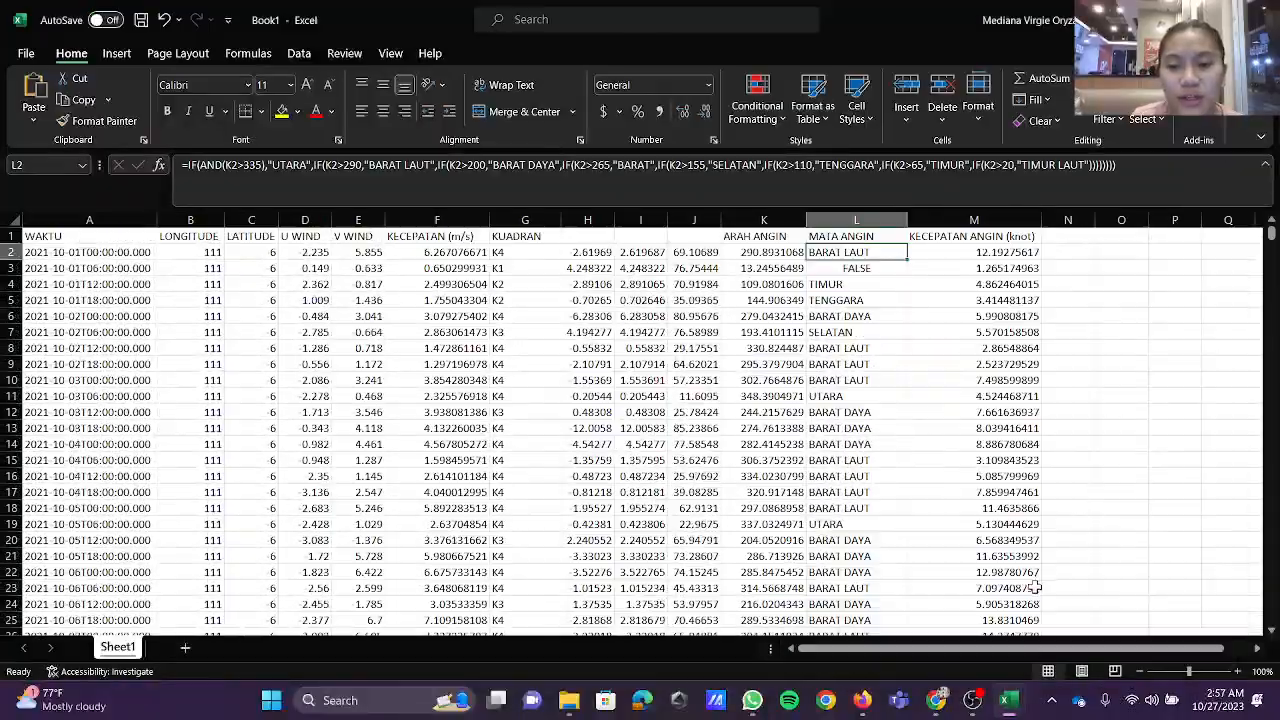
# Step: Inspect the knot speed formula in M4 and look over the October data rows
pyautogui.click(1030, 285)
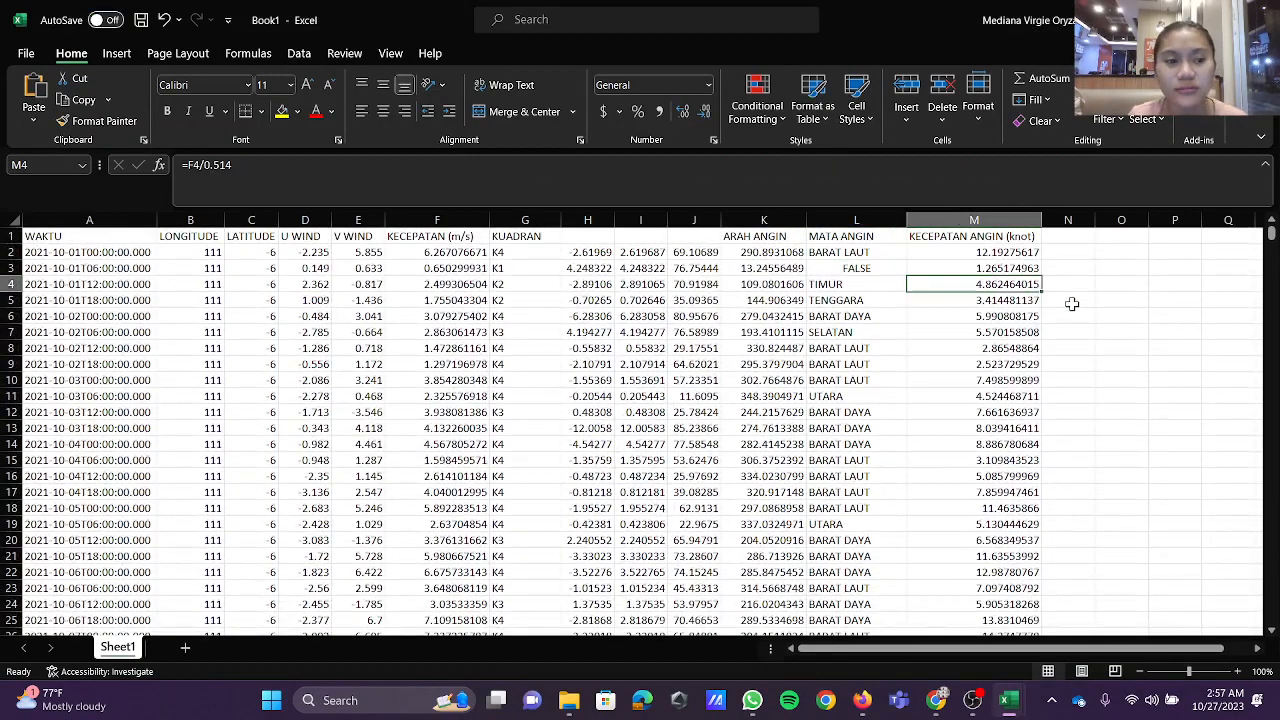
pyautogui.click(1140, 328)
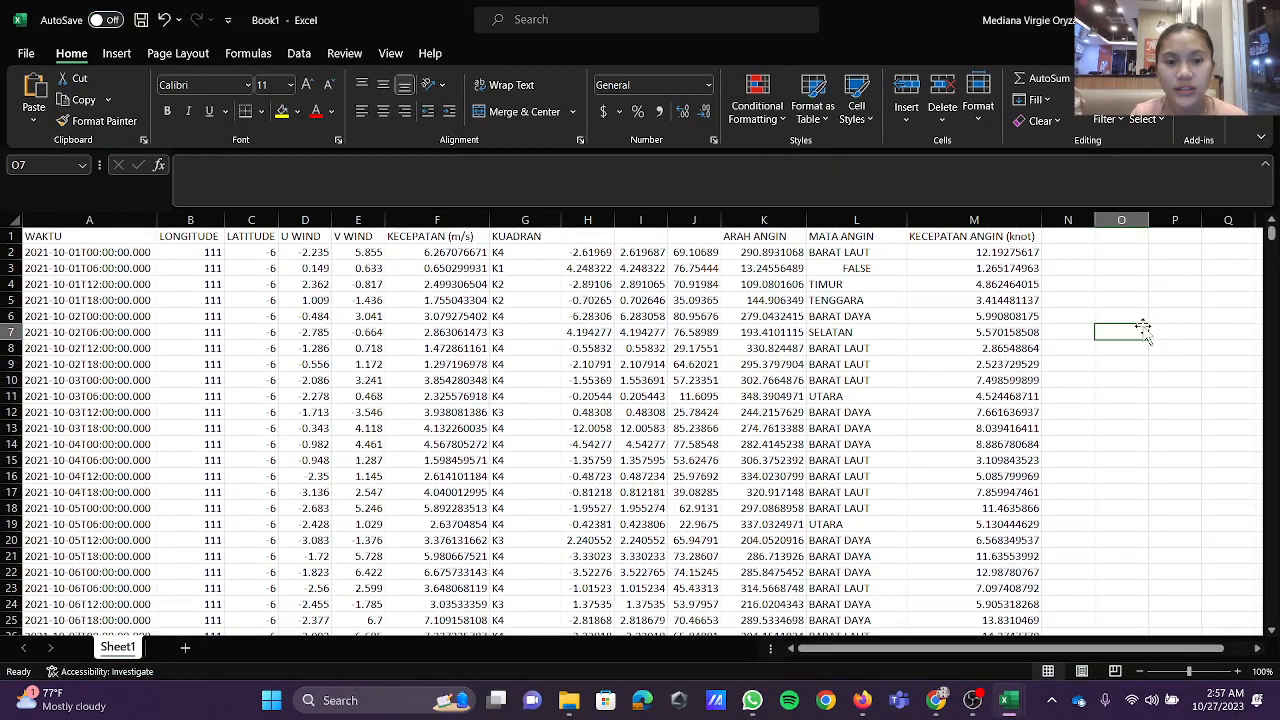
pyautogui.click(1110, 283)
pyautogui.scroll(-20, 942, 377)
pyautogui.scroll(20, 942, 377)
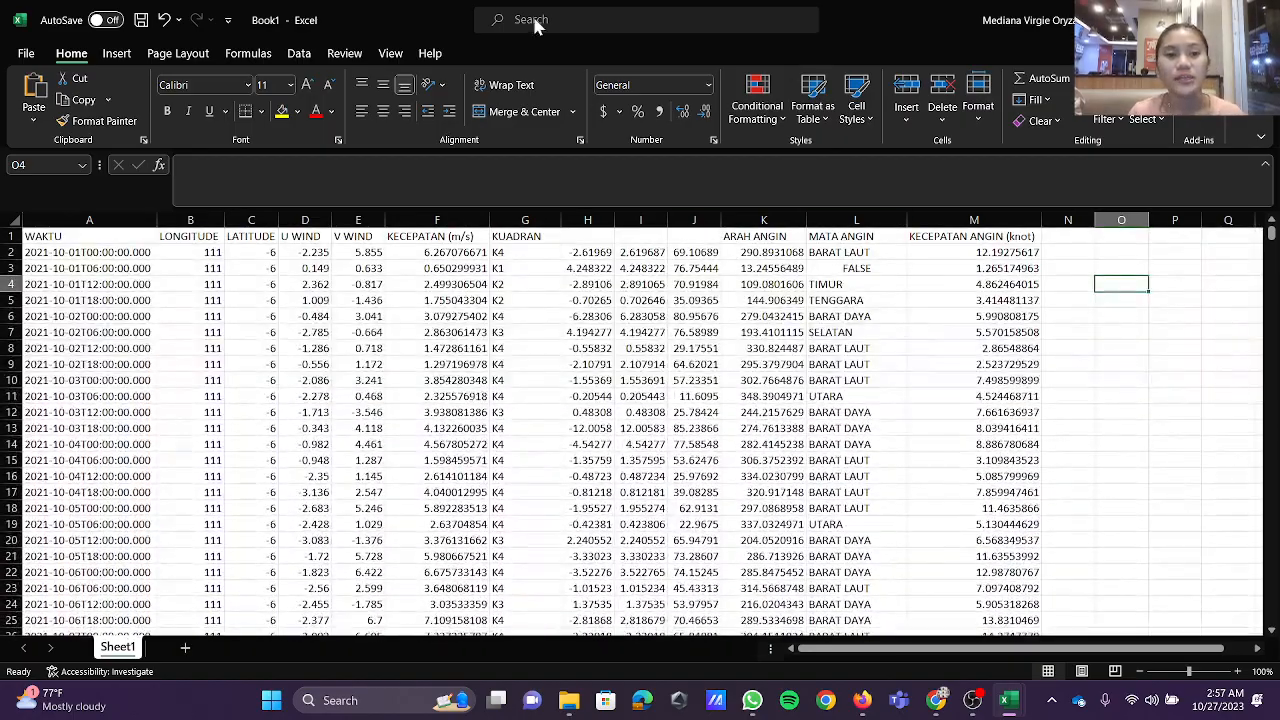
# Step: Start saving the October workbook and choose the folder Documents > SEMESTER 3 OSE - 2023 > PRAK GELOMBANG SEM 3 > MODUL 4 > OKTOBER 2021
pyautogui.click(25, 53)
pyautogui.click(90, 318)
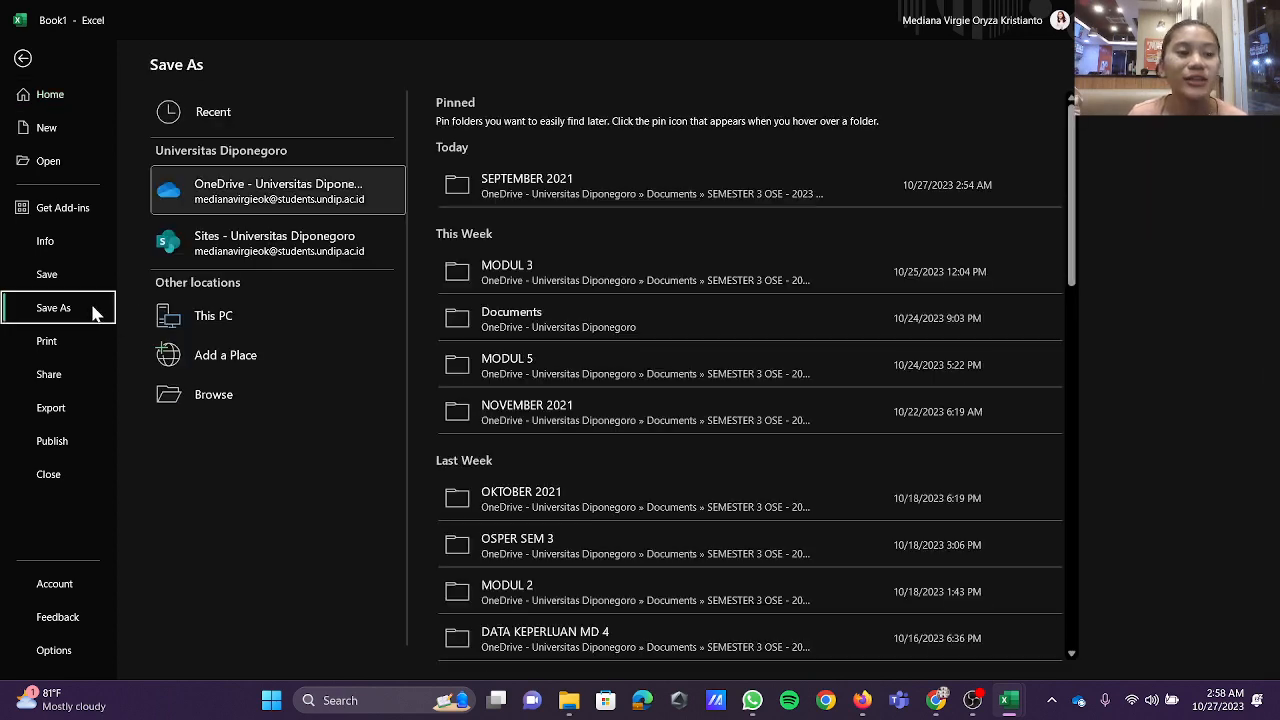
pyautogui.click(280, 405)
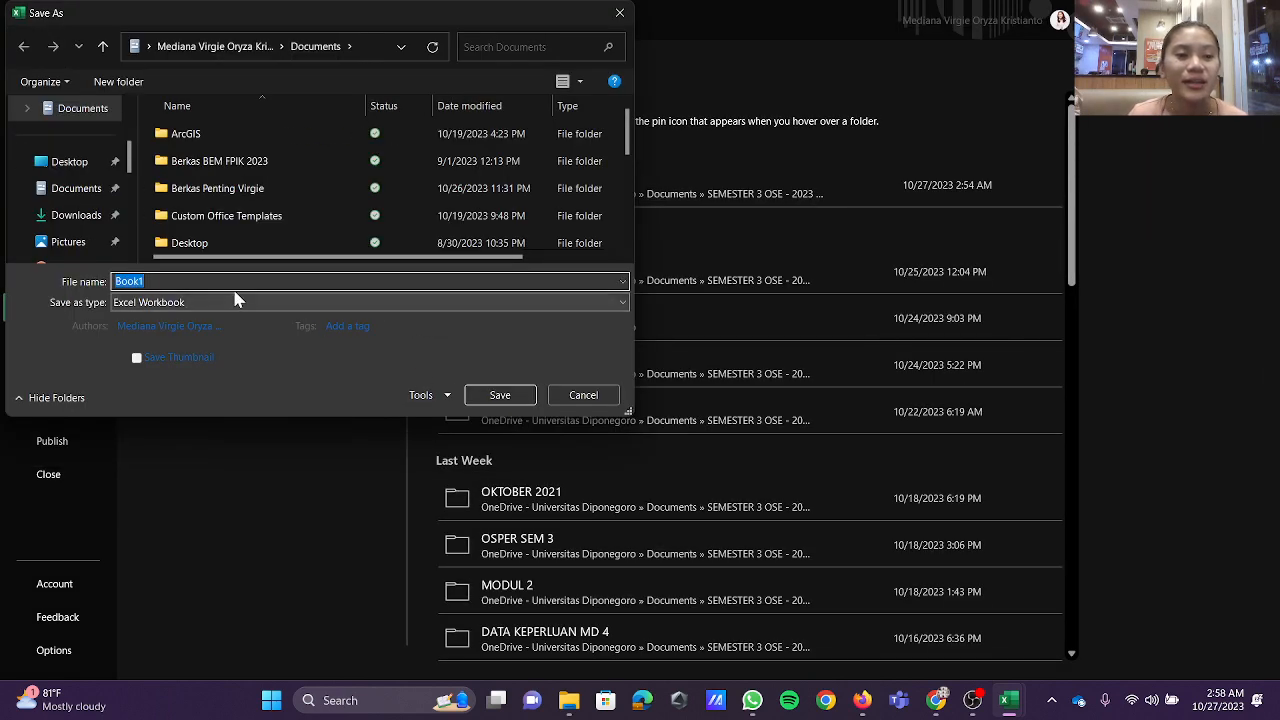
pyautogui.click(92, 190)
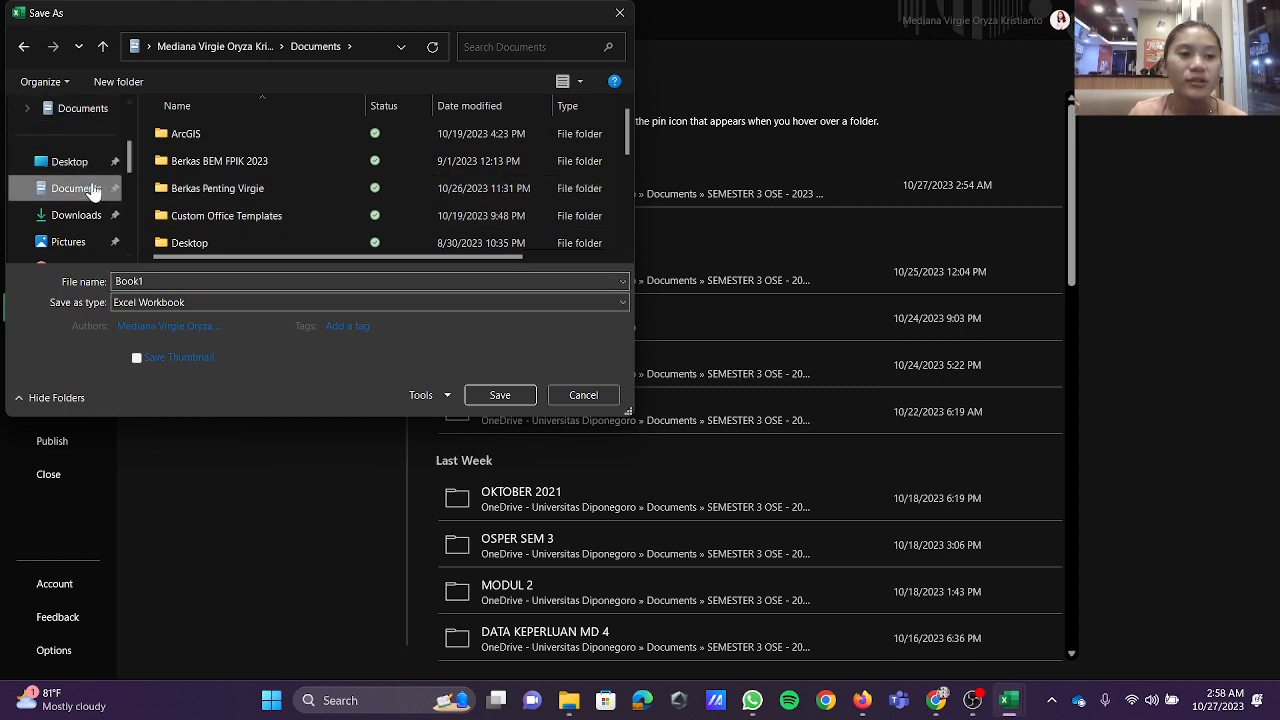
pyautogui.scroll(-3, 270, 185)
pyautogui.click(276, 214)
pyautogui.doubleClick(278, 213)
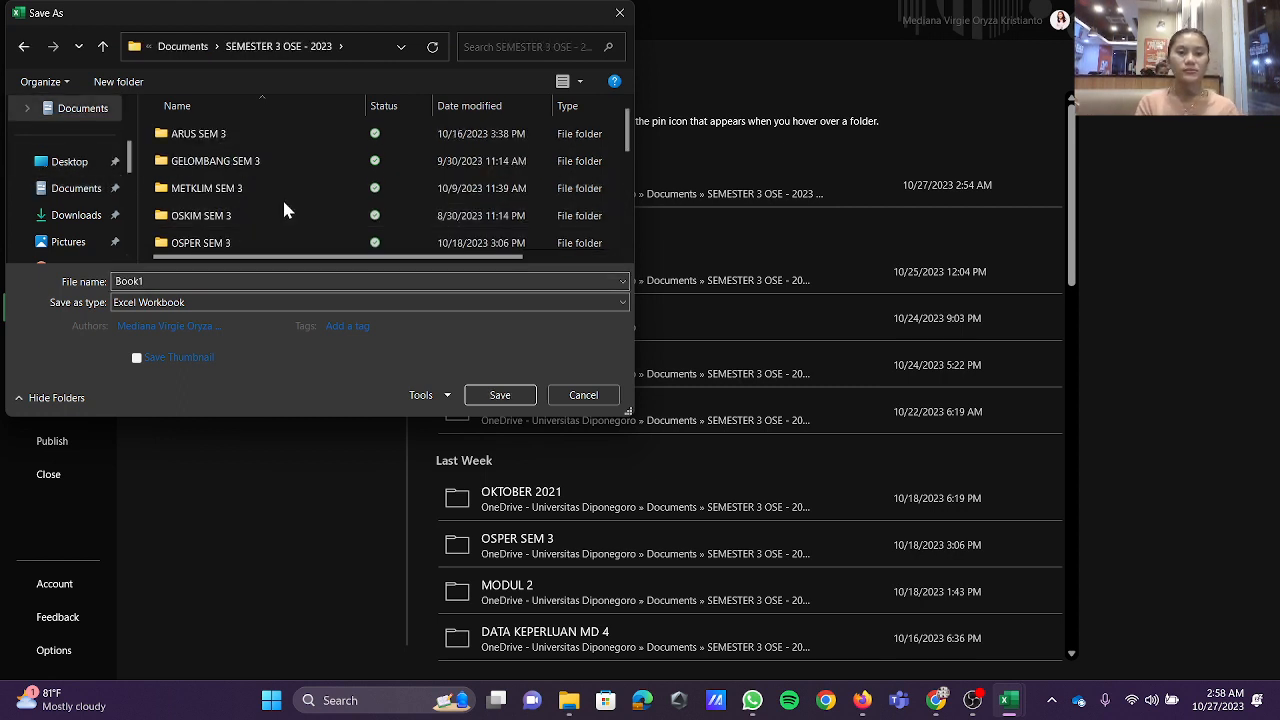
pyautogui.scroll(-2, 282, 197)
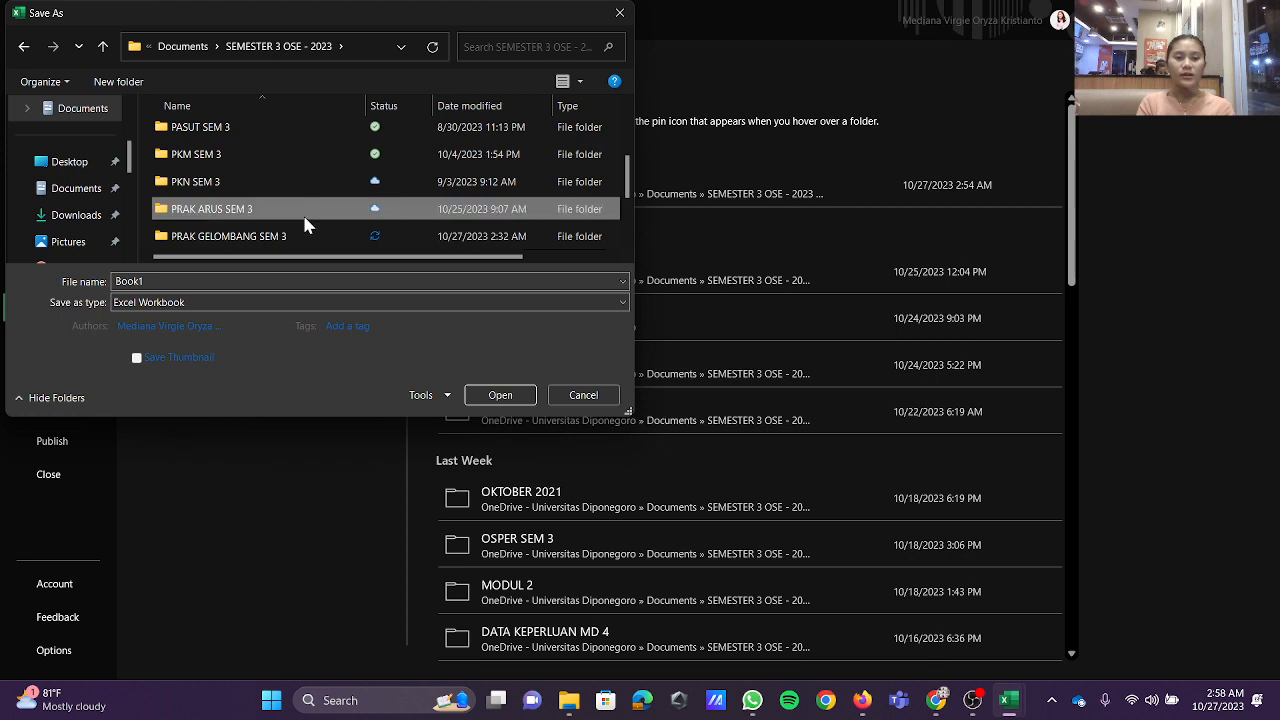
pyautogui.doubleClick(308, 235)
pyautogui.doubleClick(322, 211)
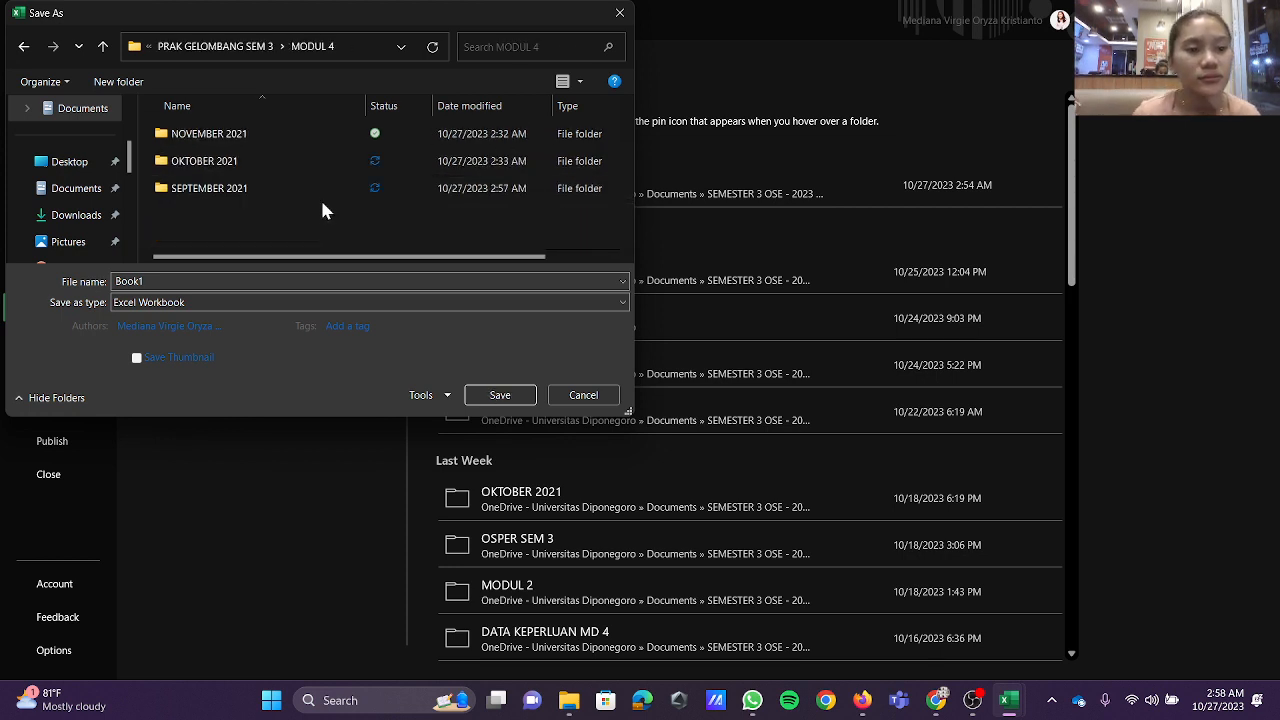
pyautogui.click(324, 168)
pyautogui.doubleClick(334, 172)
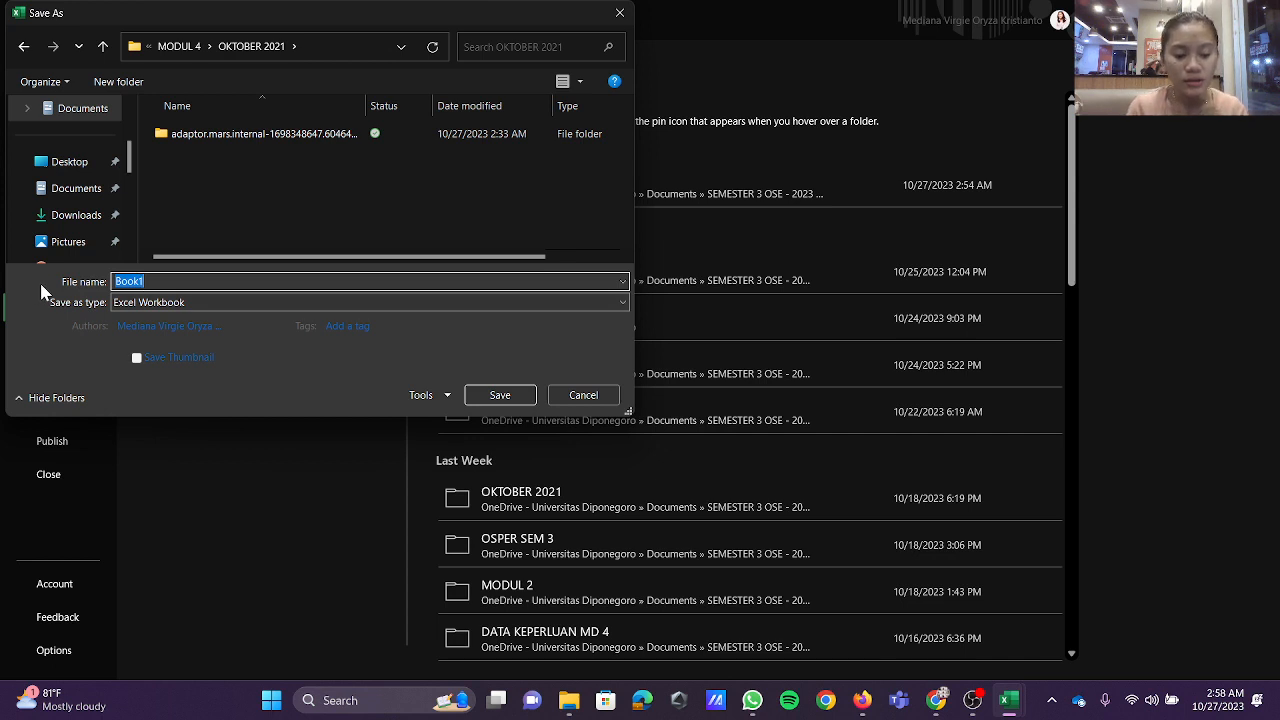
# Step: Name the workbook with the student's name and student number followed by "_Oseanografi A_Excel Pengolahan Data", and save it
pyautogui.write('Mediana')
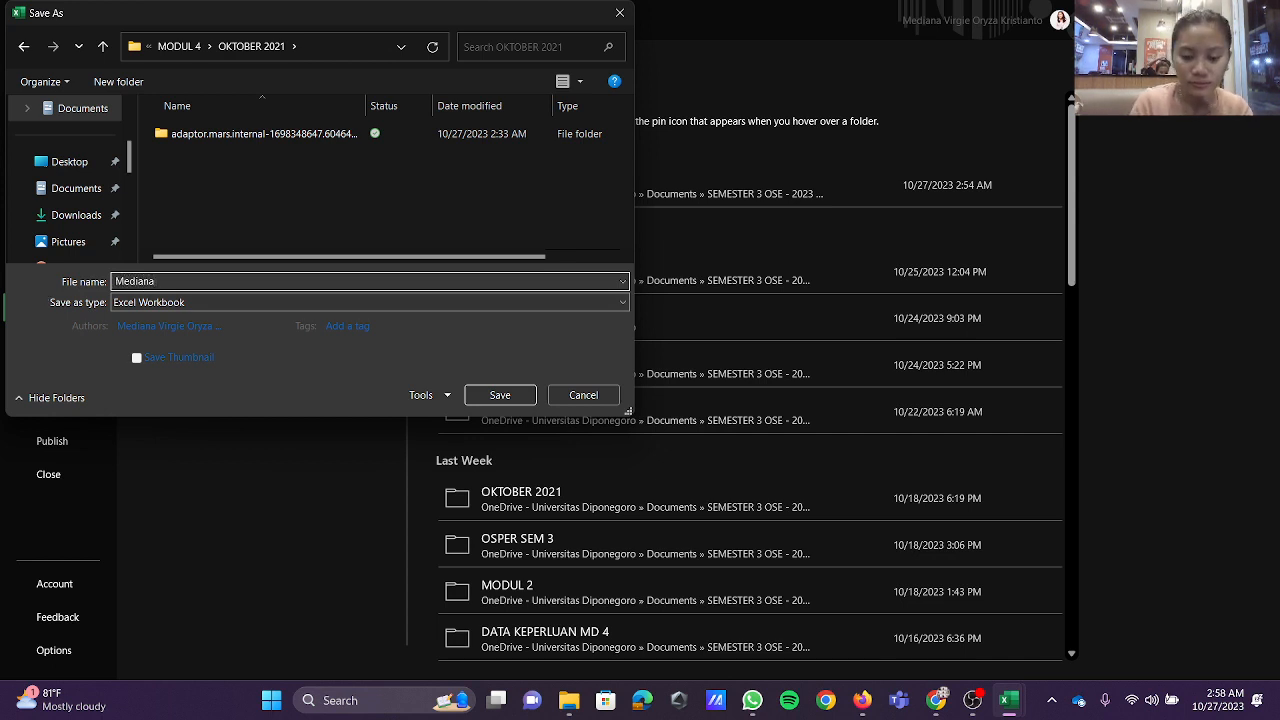
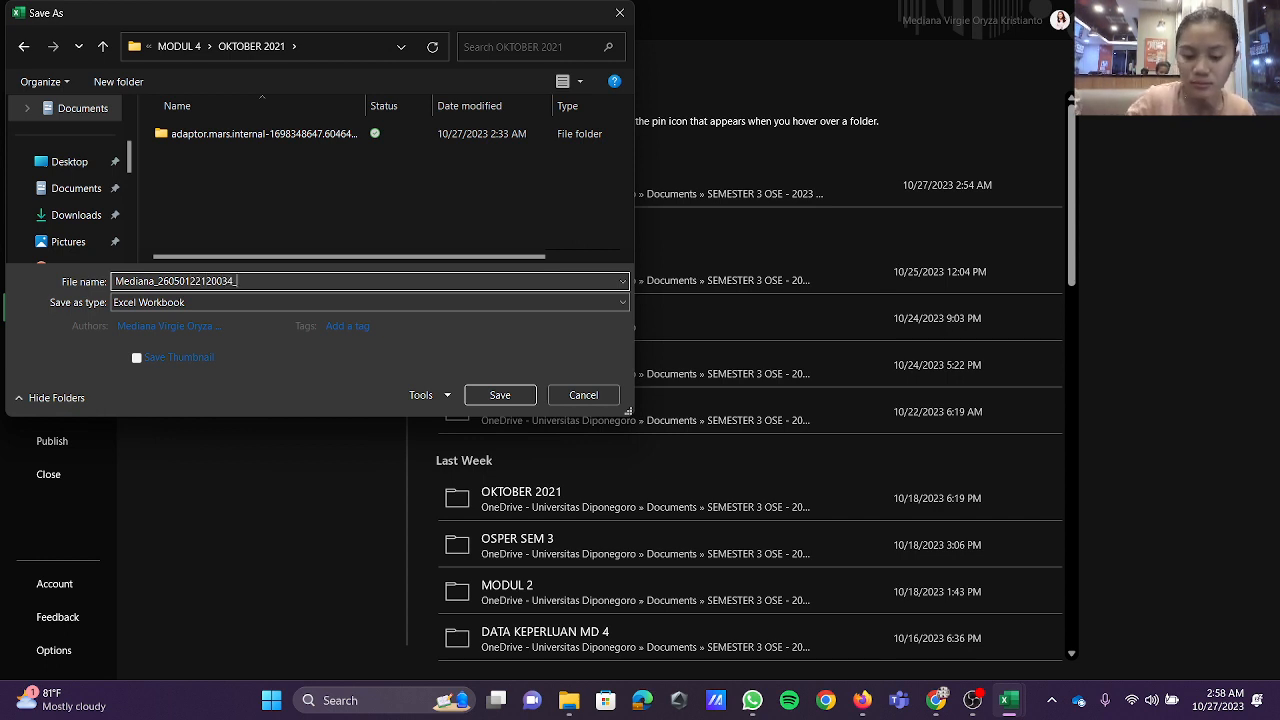
pyautogui.write('Osean')
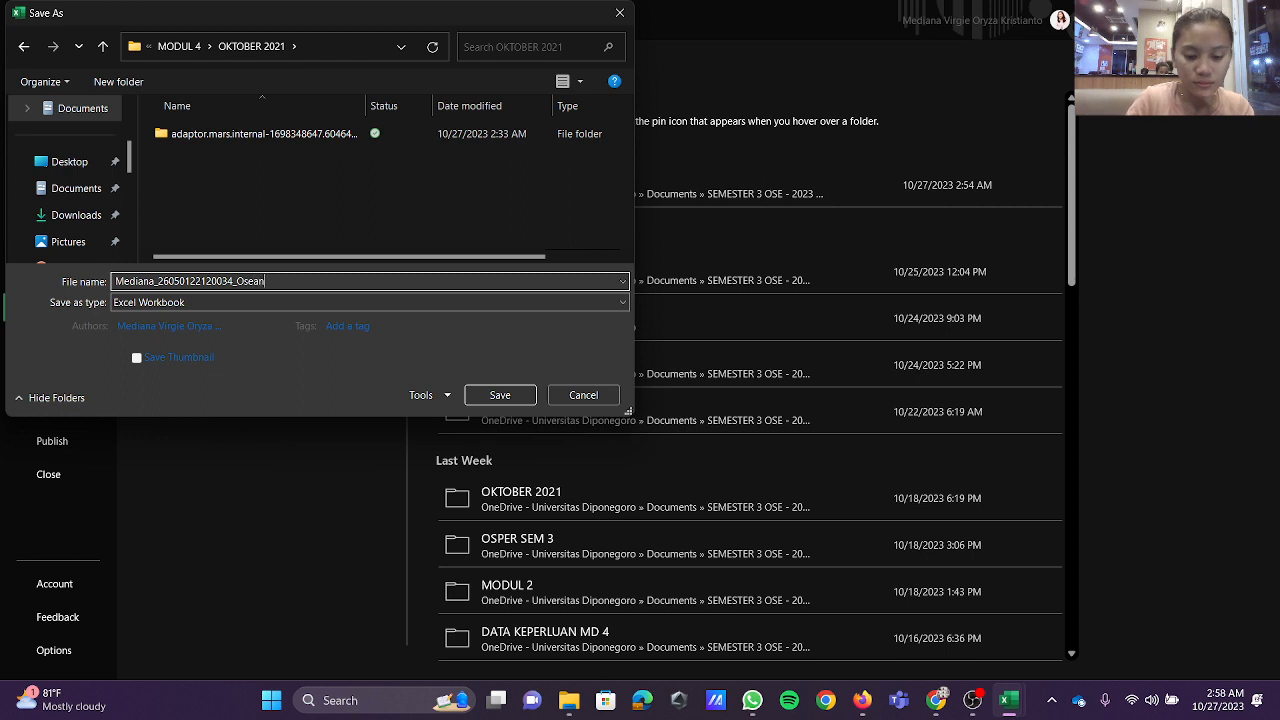
pyautogui.write('ografi A')
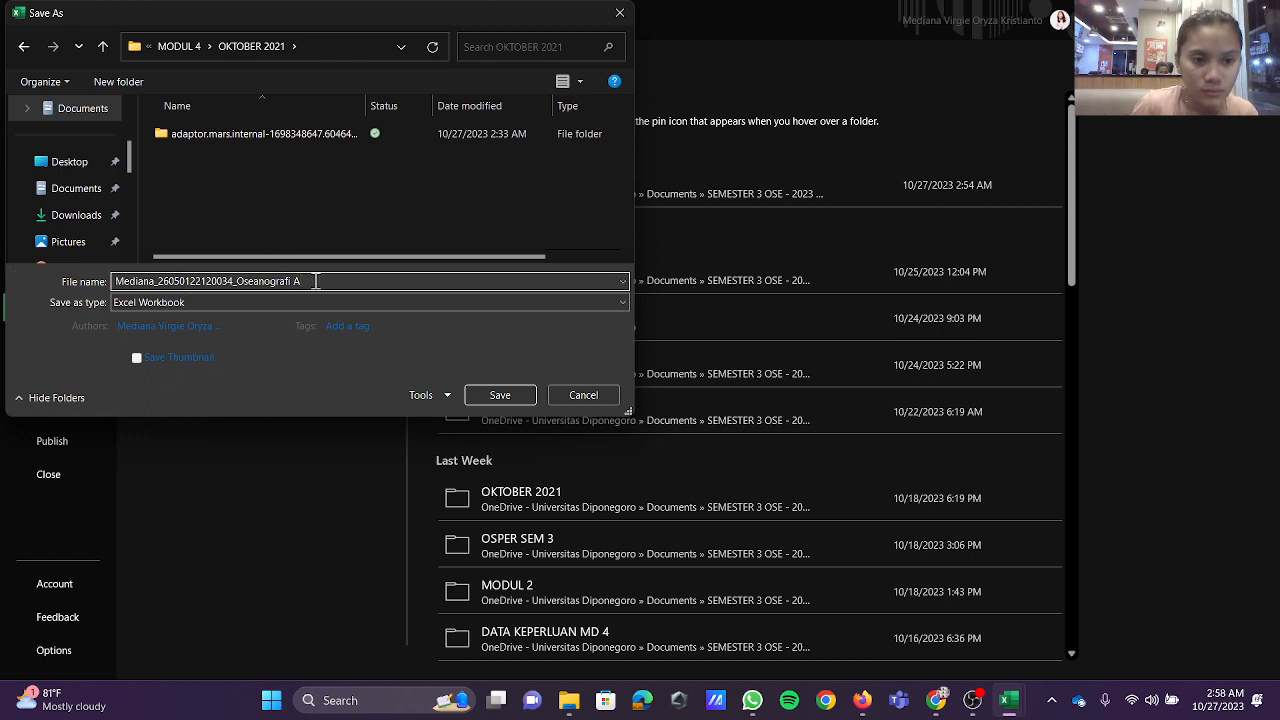
pyautogui.write('_Excel')
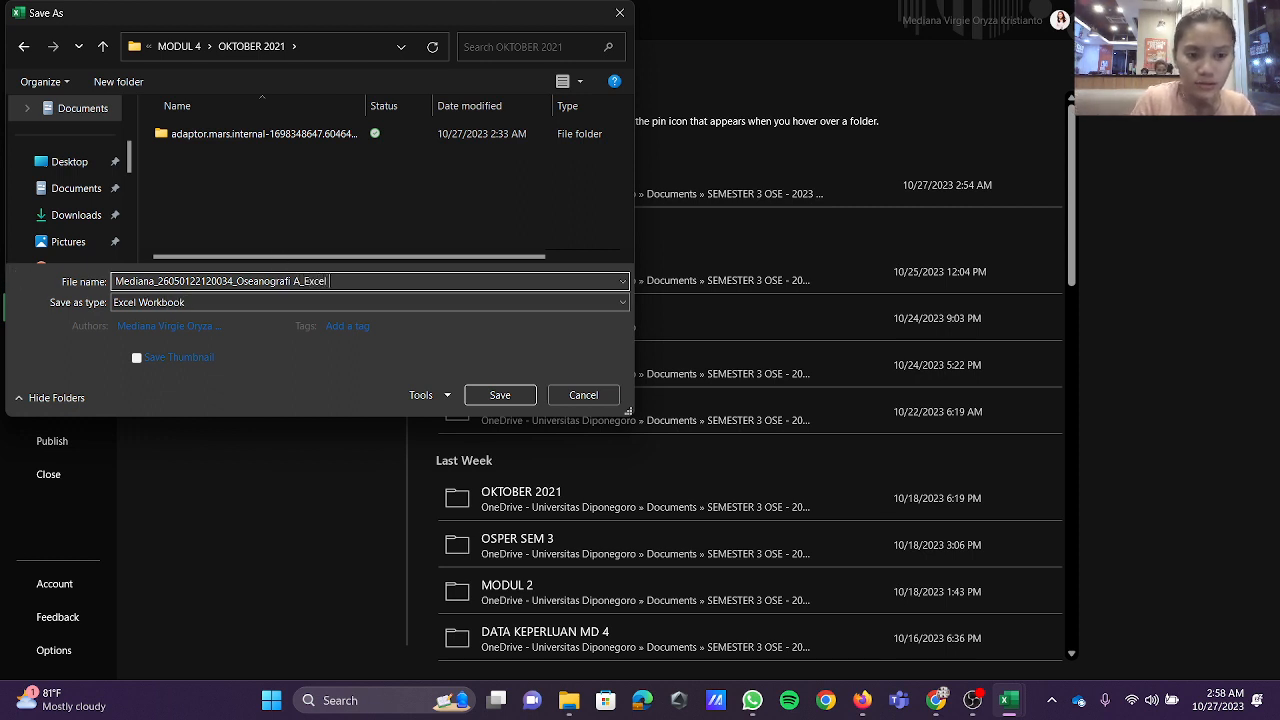
pyautogui.write(' Pengola')
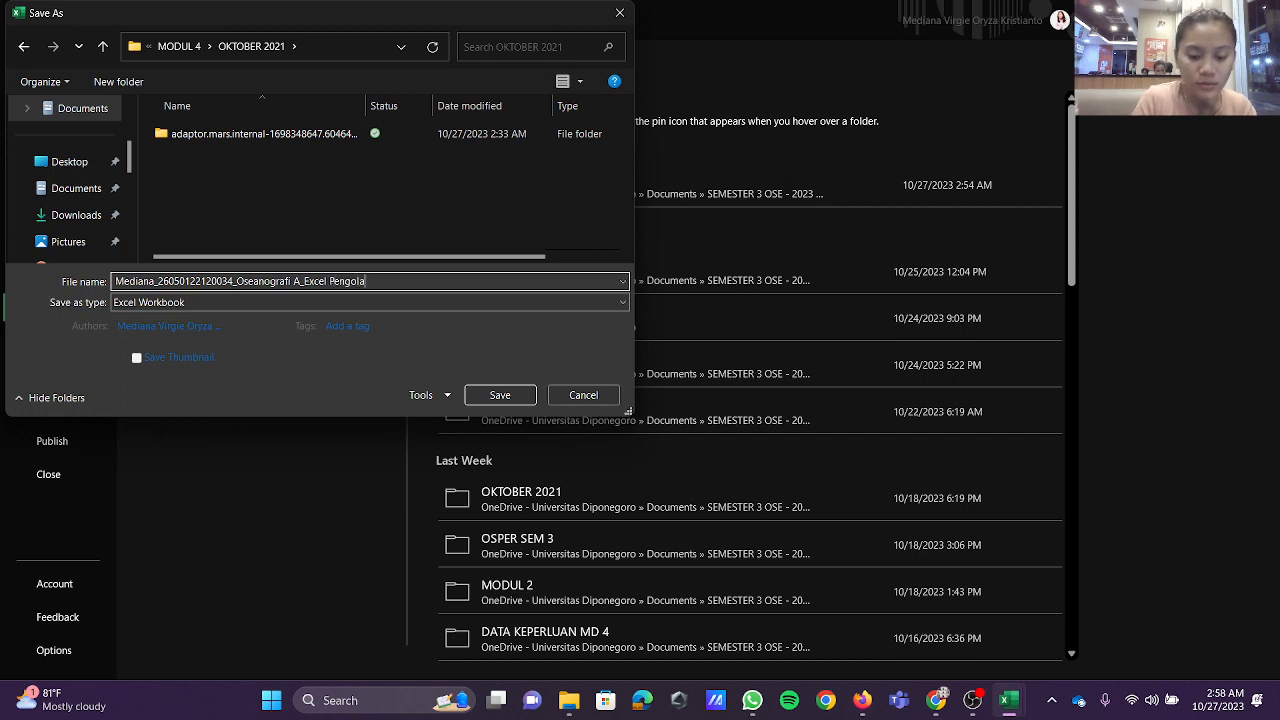
pyautogui.write('han Data')
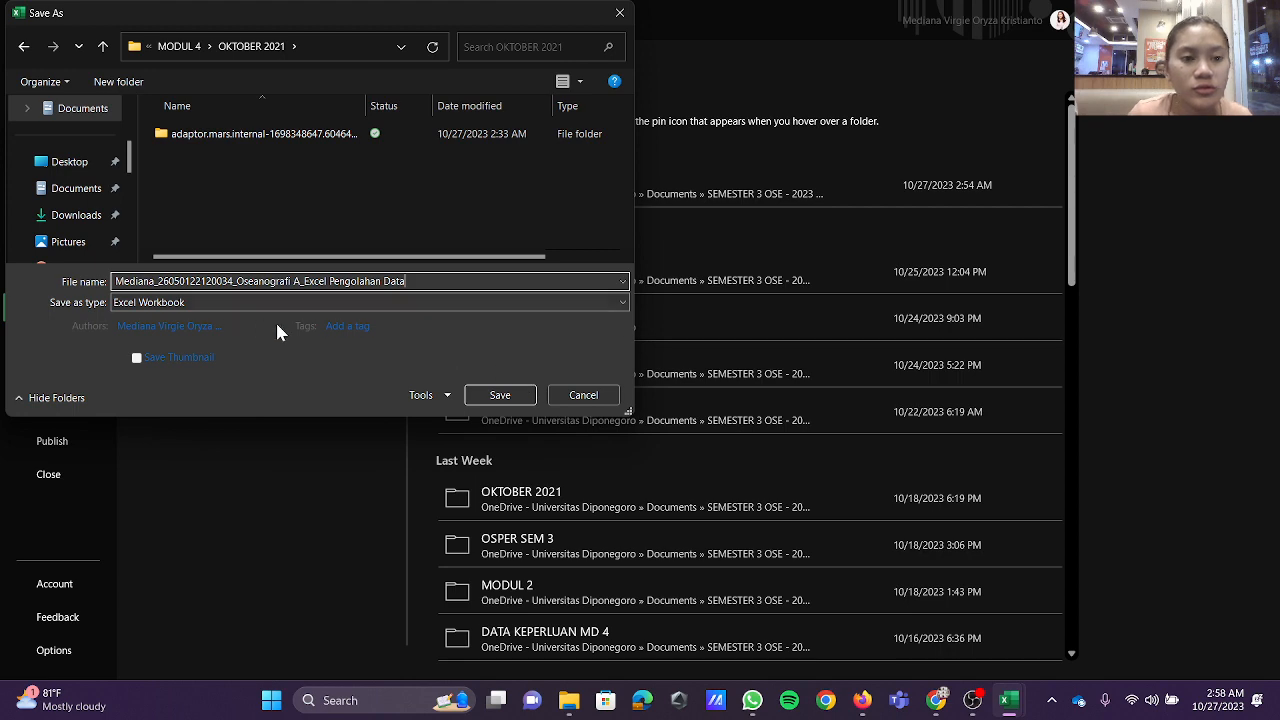
pyautogui.click(505, 400)
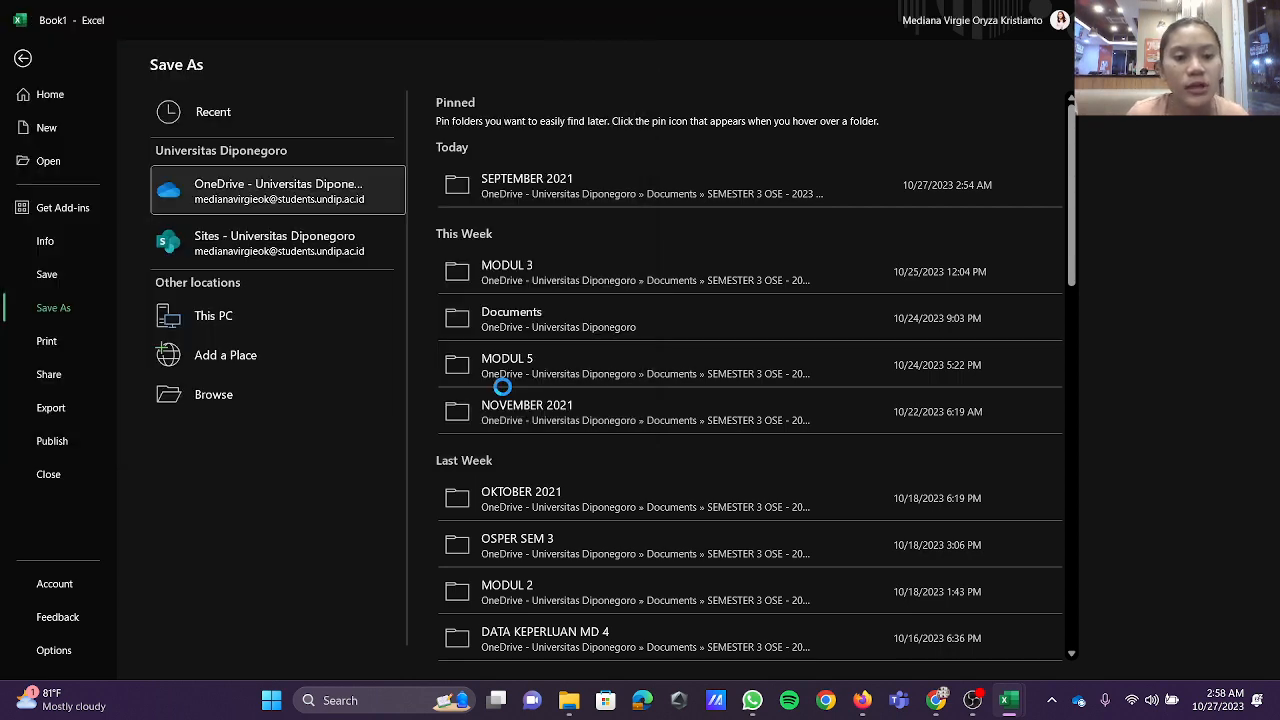
# Step: Save a copy in the OKTOBER 2021 folder as an Excel 97-2003 Workbook, adding "Oktober 2021" to the end of the file name
pyautogui.click(26, 53)
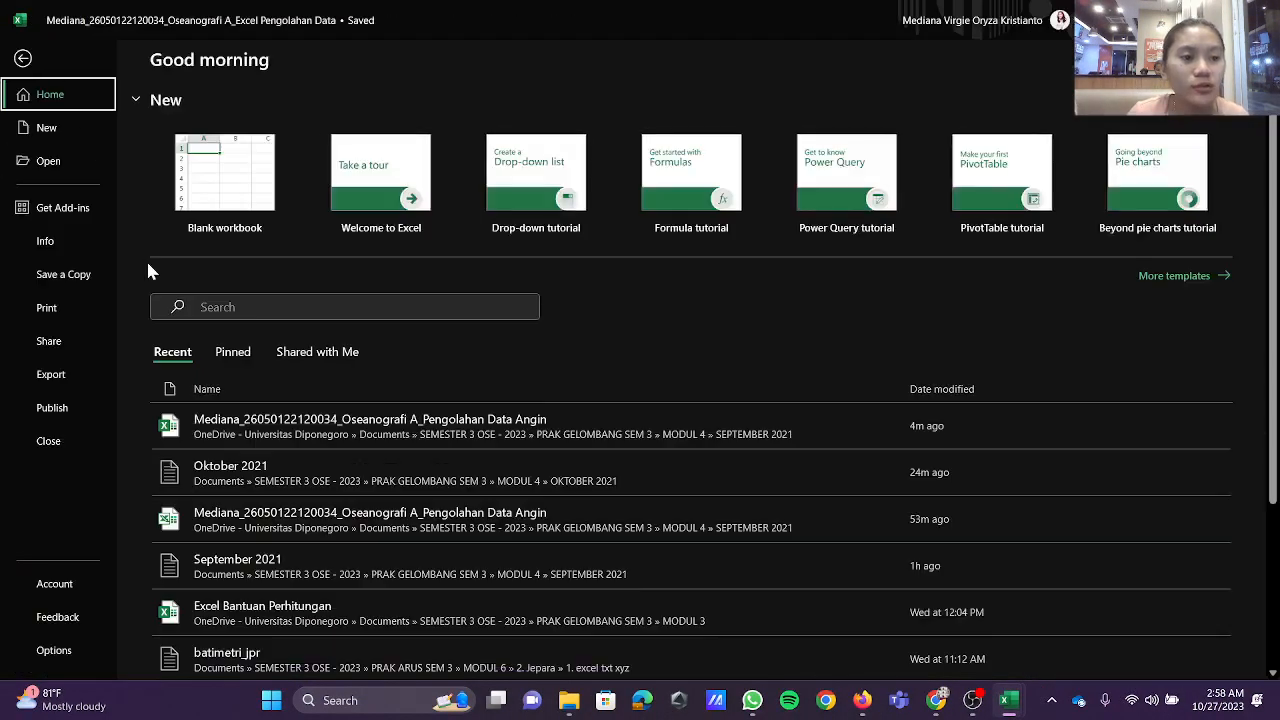
pyautogui.click(95, 277)
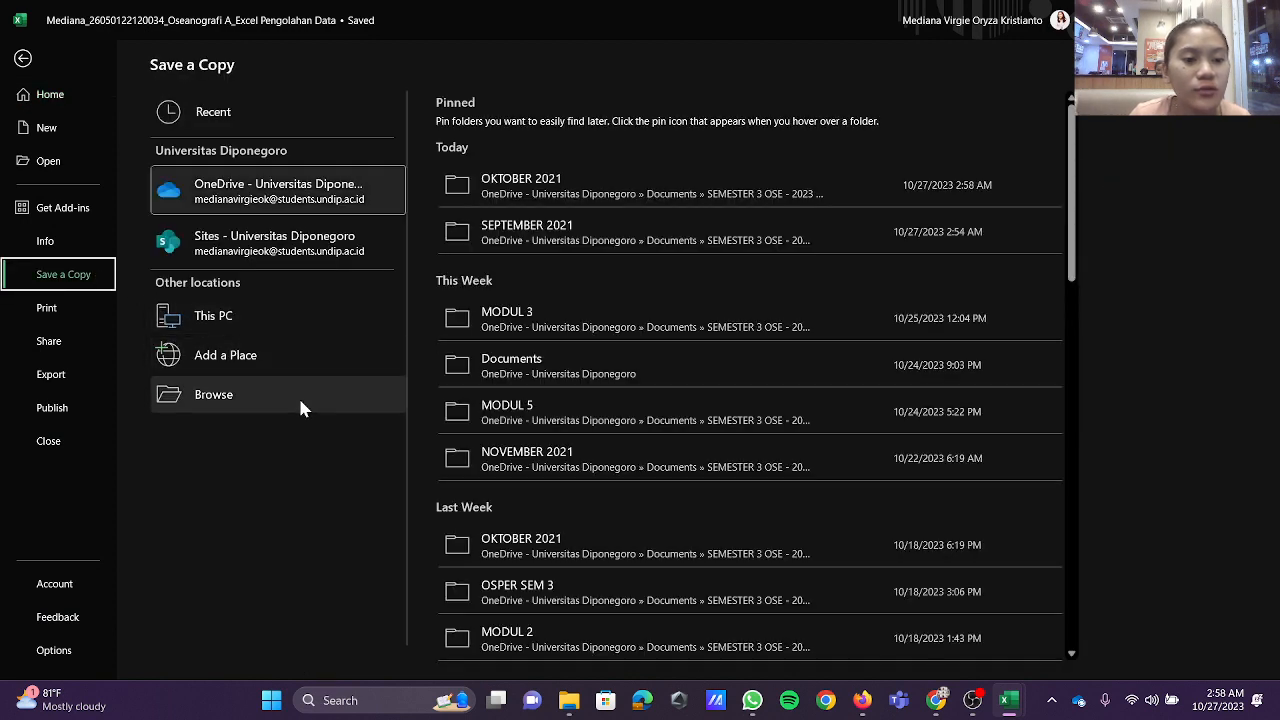
pyautogui.click(349, 401)
pyautogui.click(450, 302)
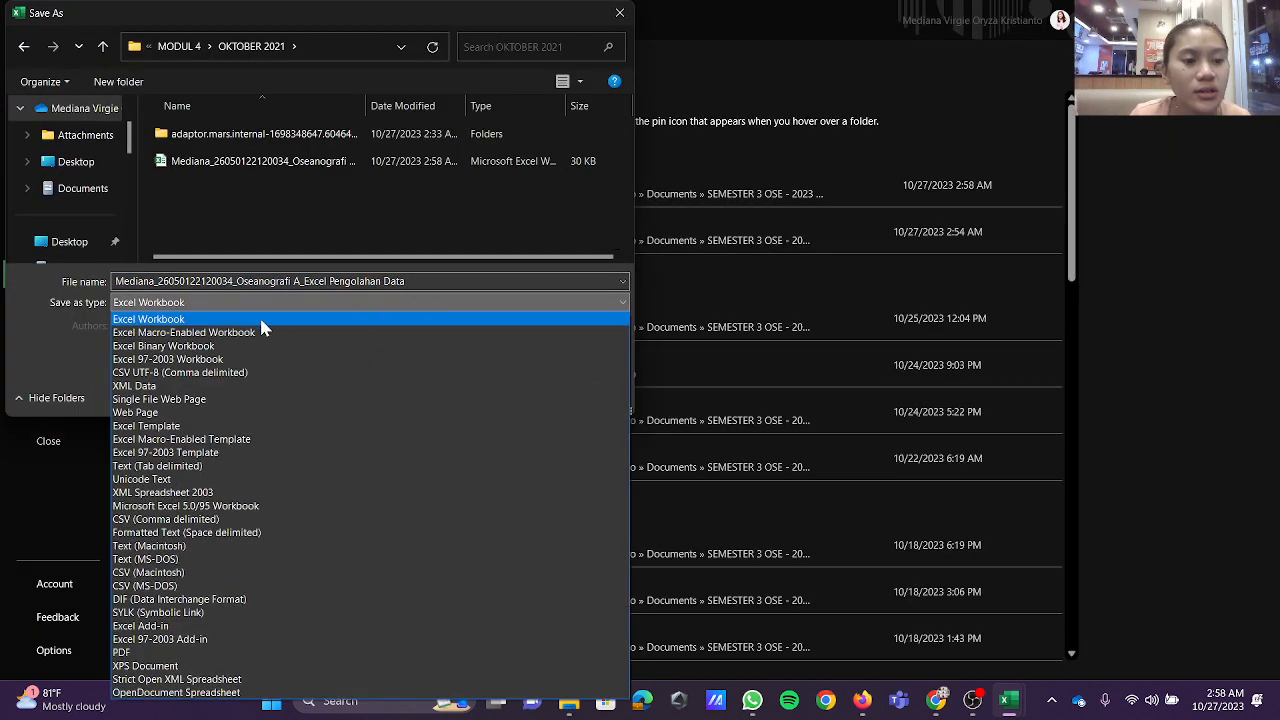
pyautogui.click(225, 359)
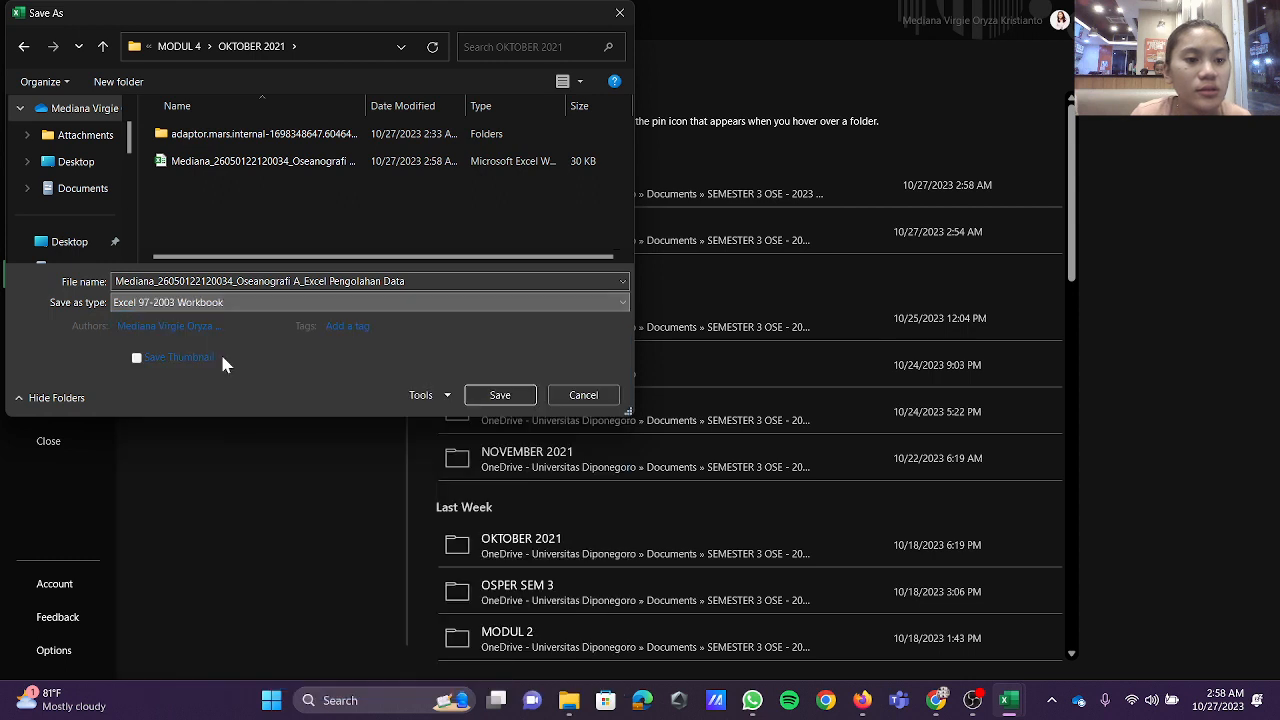
pyautogui.click(452, 281)
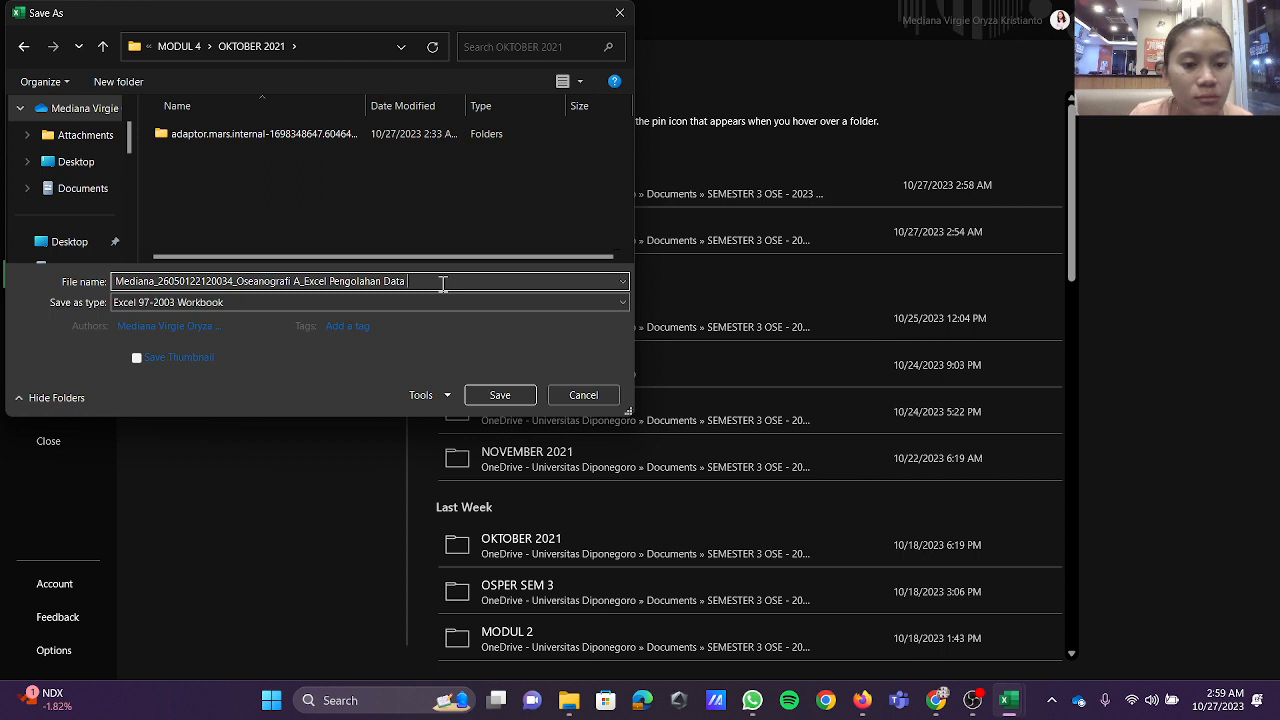
pyautogui.write('Oktober 20')
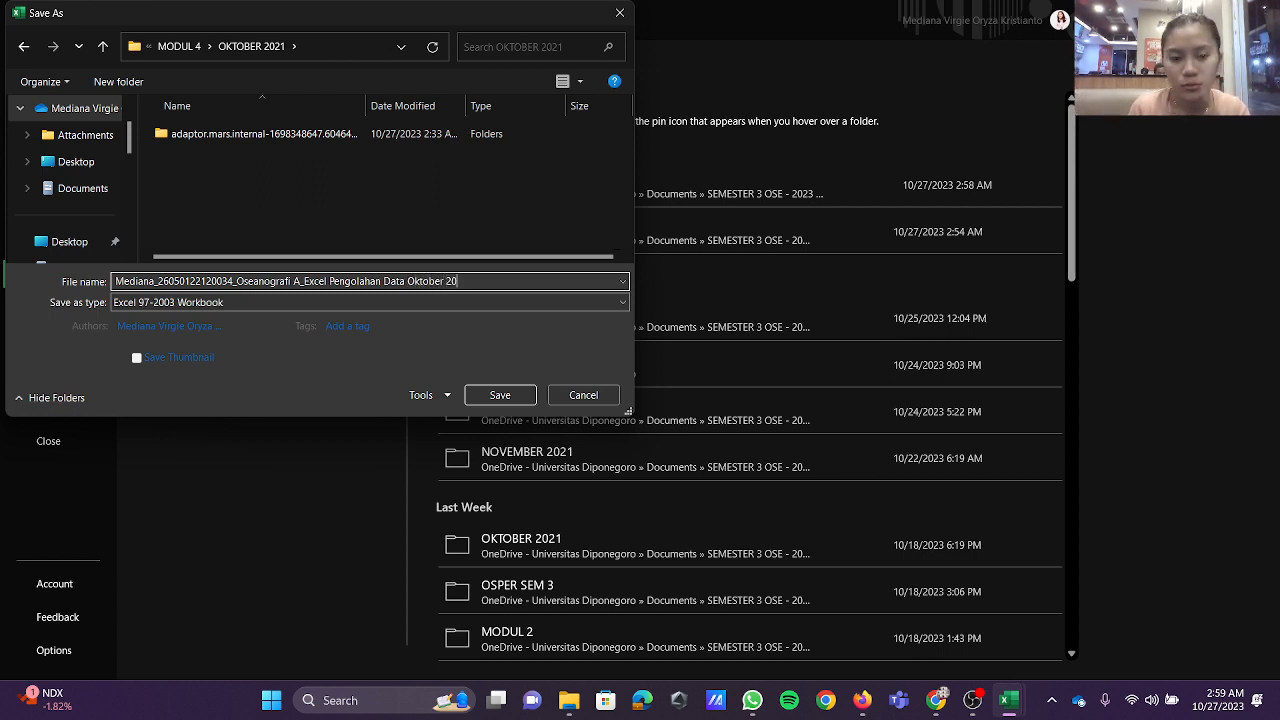
pyautogui.write('21')
pyautogui.click(500, 397)
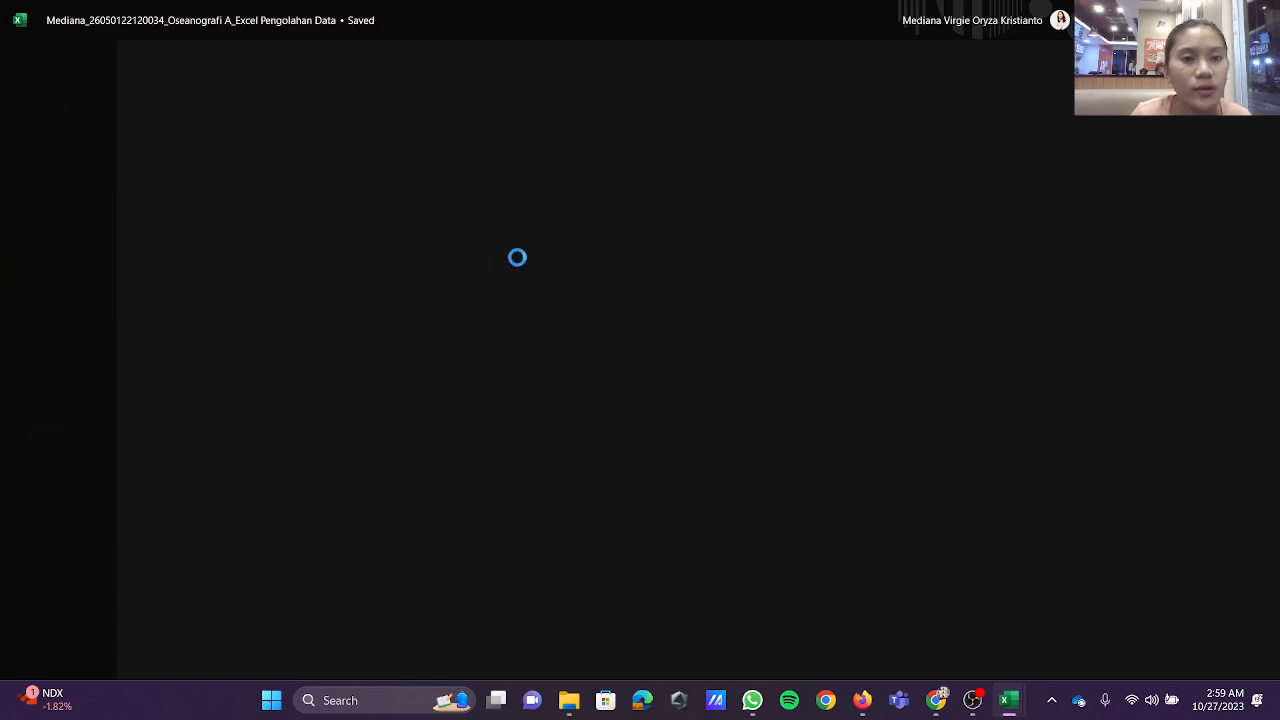
# Step: Look over the wind data rows in the saved copy and check its file name and location
pyautogui.scroll(-12, 924, 389)
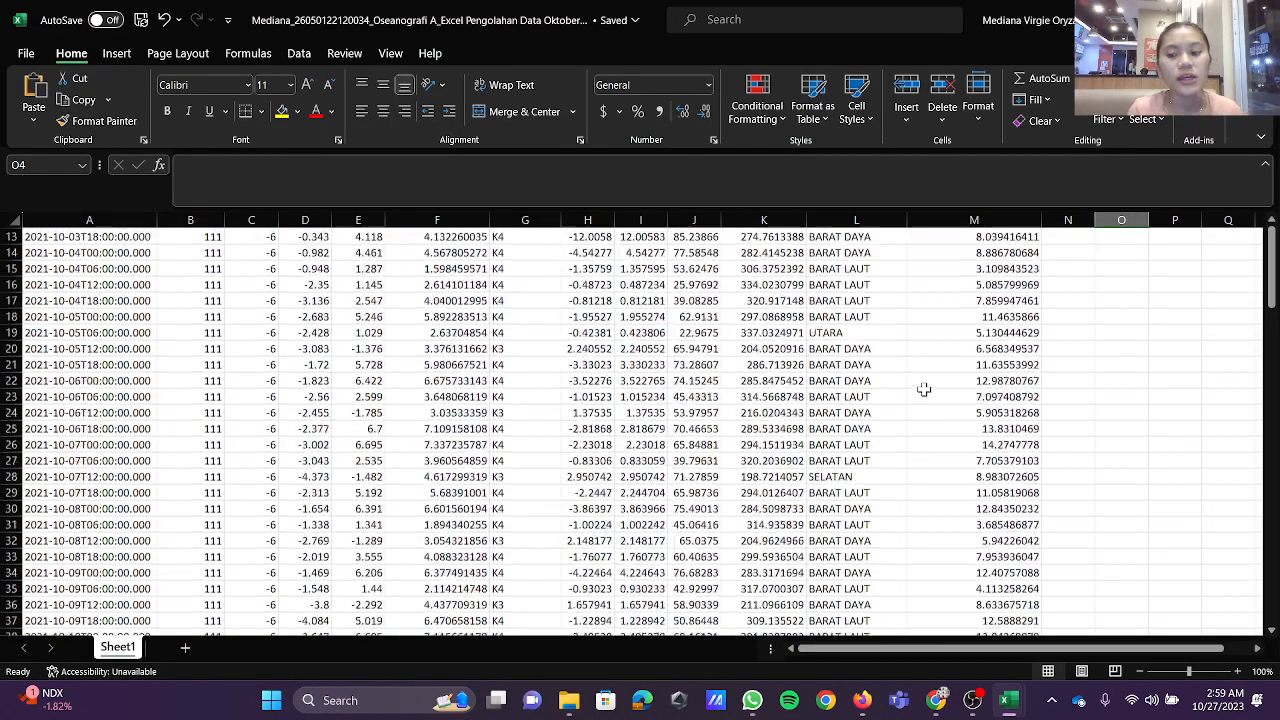
pyautogui.scroll(12, 924, 389)
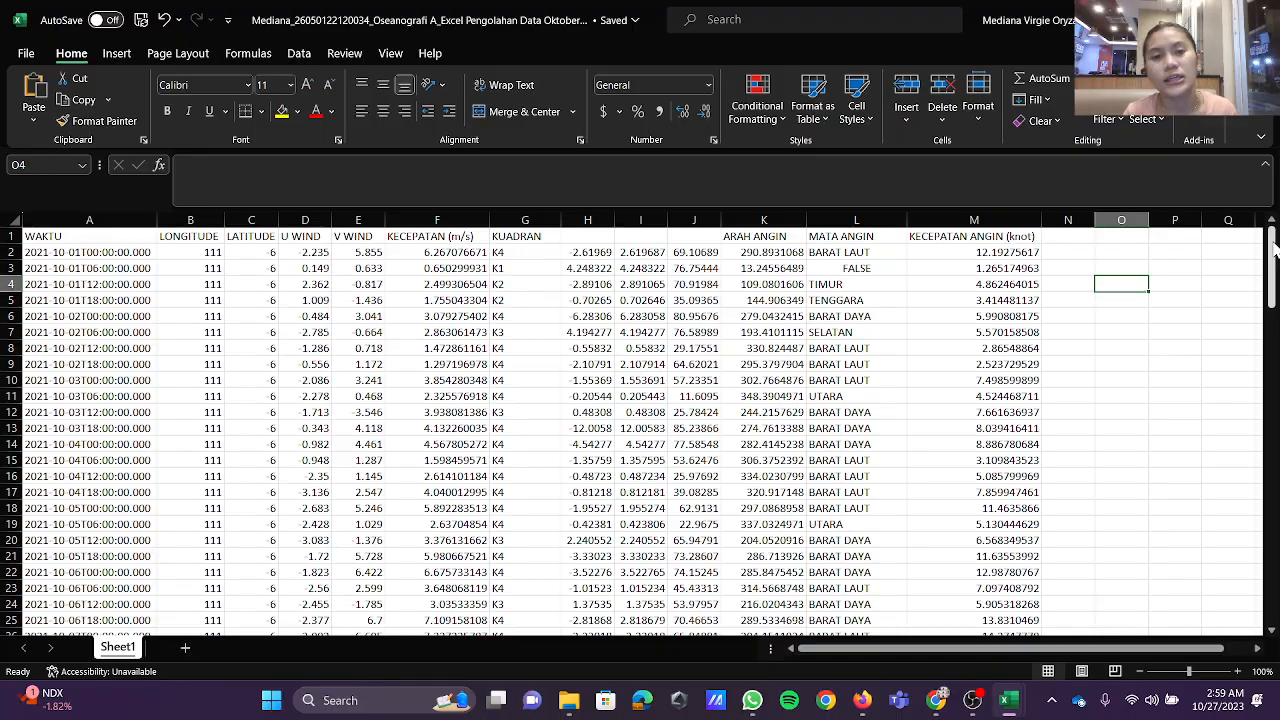
pyautogui.scroll(-20, 1090, 411)
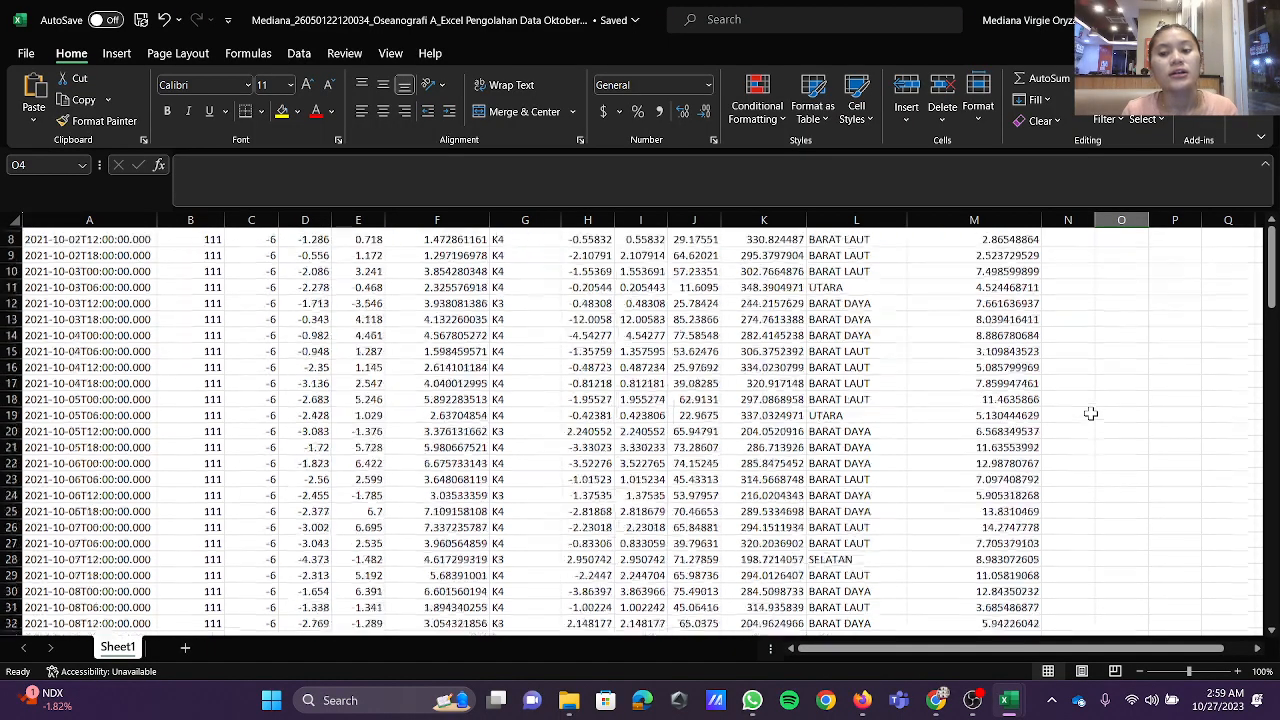
pyautogui.scroll(20, 1090, 411)
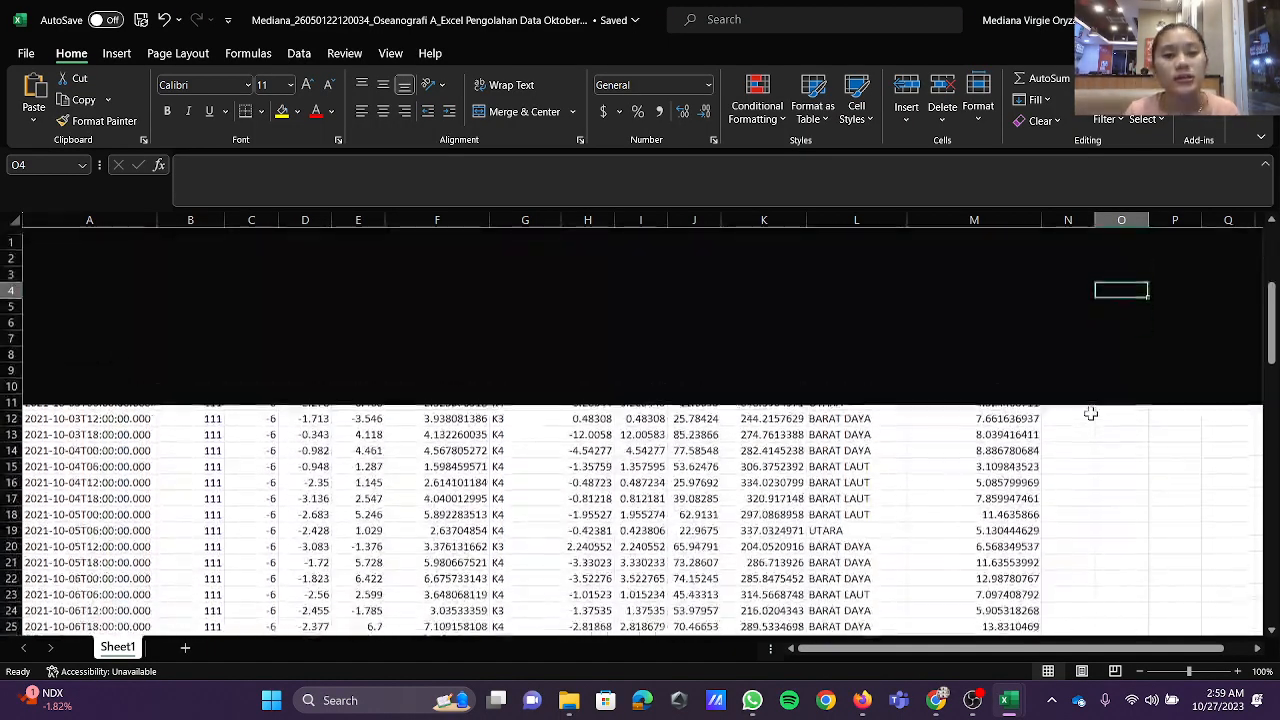
pyautogui.click(487, 28)
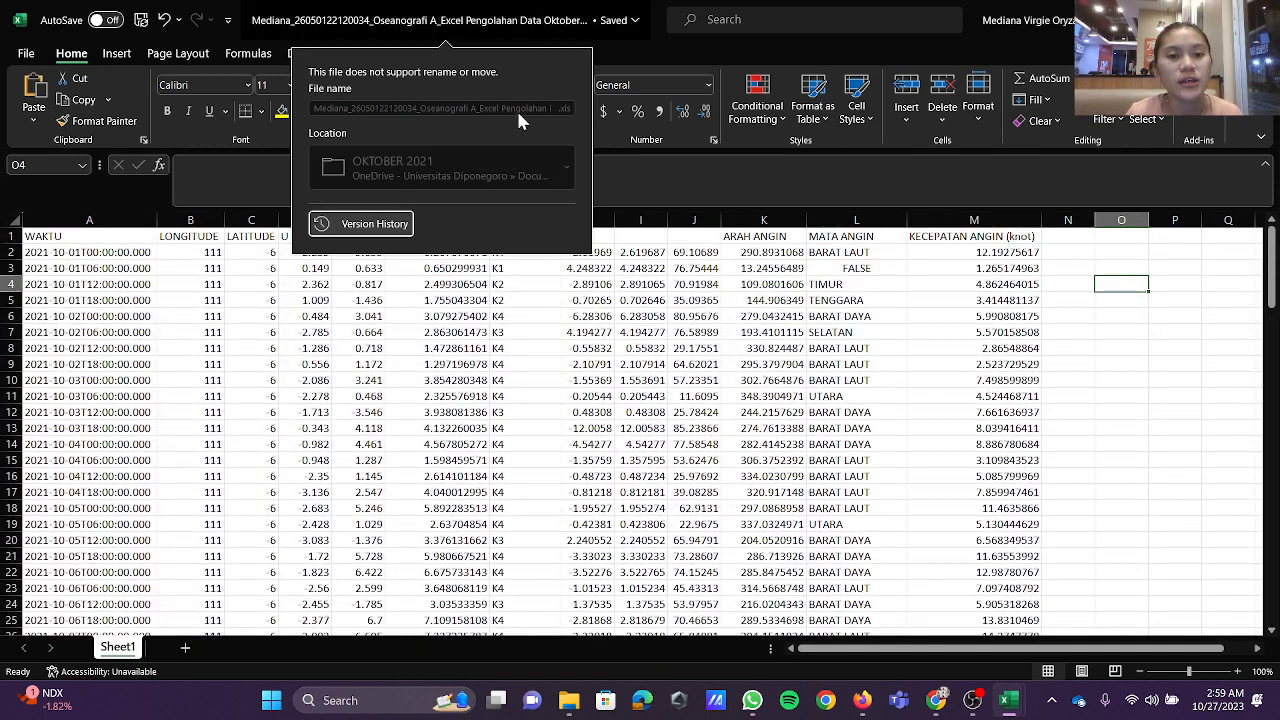
pyautogui.click(472, 12)
pyautogui.click(488, 12)
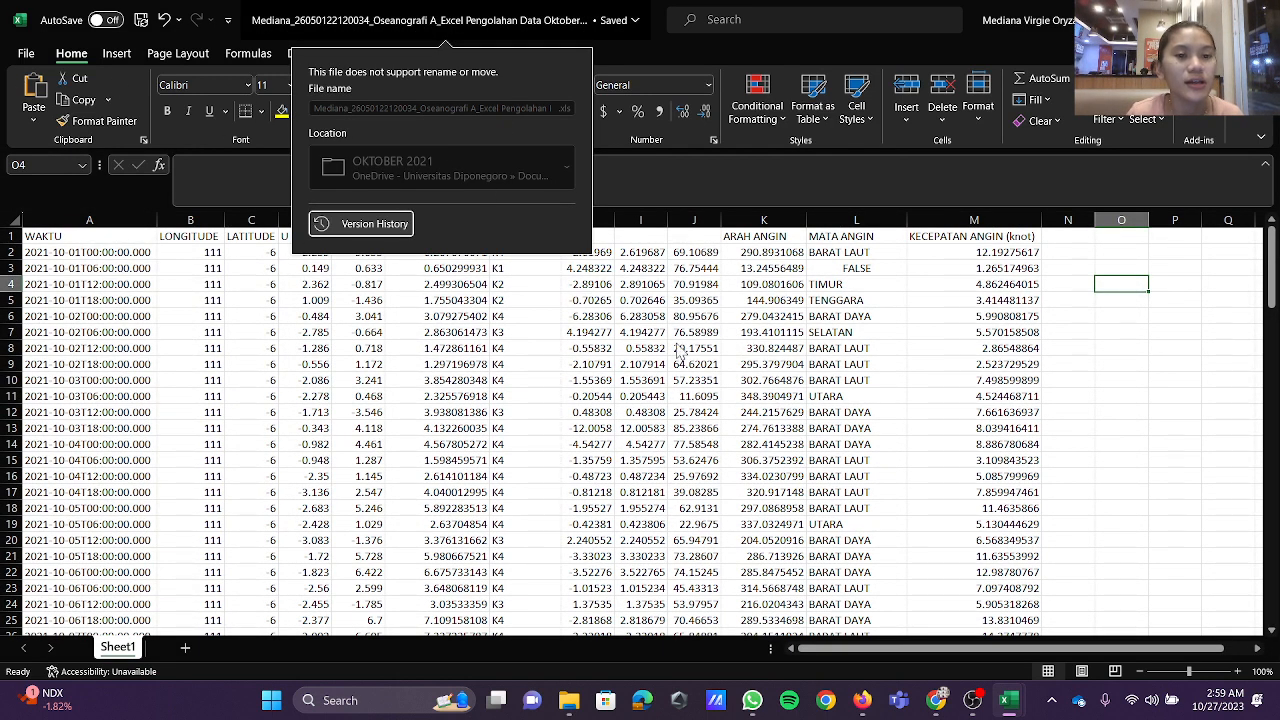
pyautogui.click(671, 339)
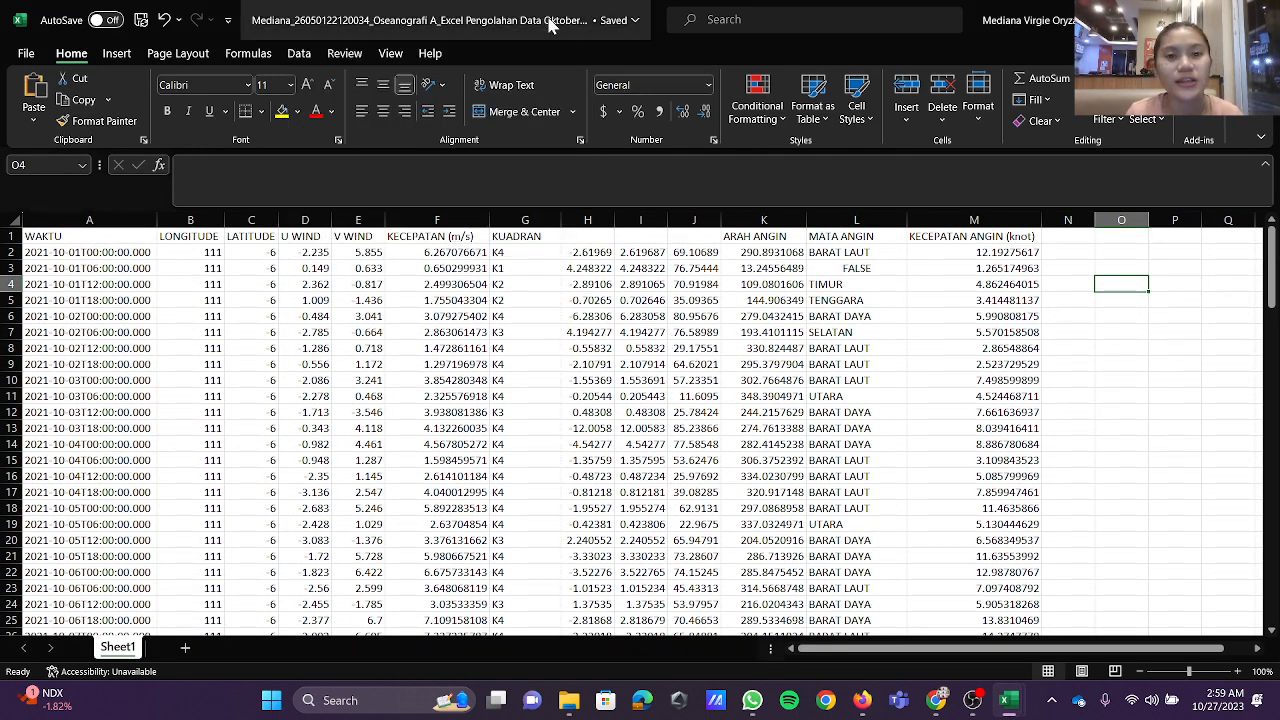